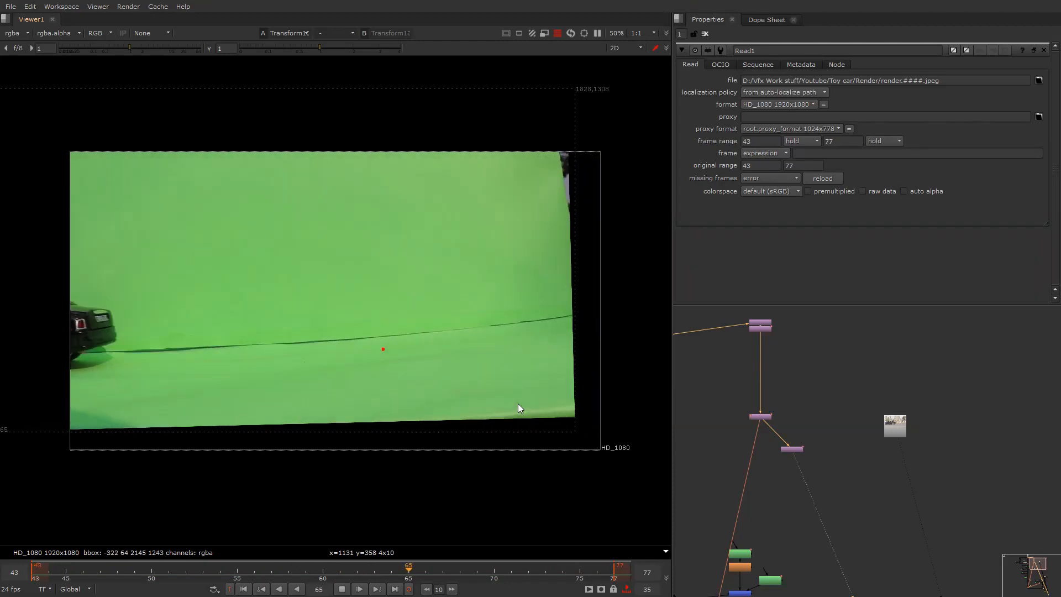
Compare the finished render with the repositioned green-screen car footage at frame 52 and play back the render
key(k)
key(2)
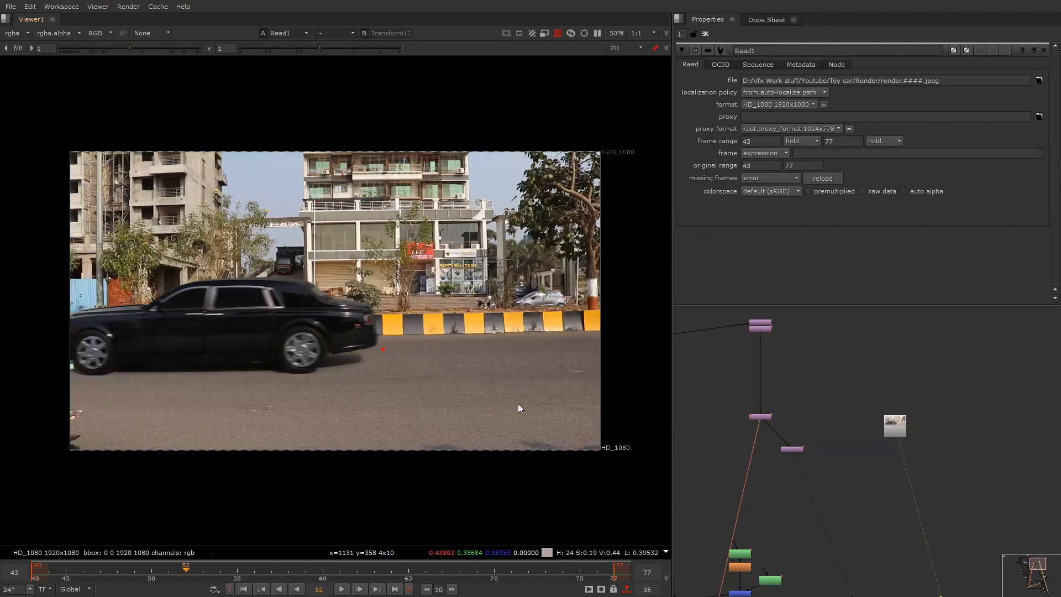
key(1)
key(2)
key(1)
key(2)
key(1)
key(2)
key(1)
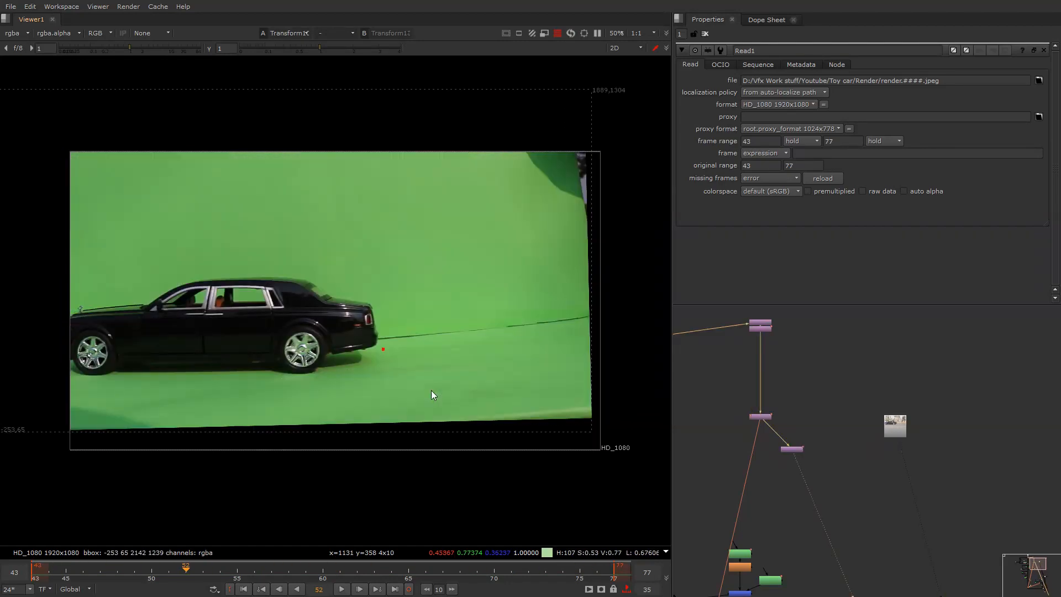
key(2)
key(1)
key(2)
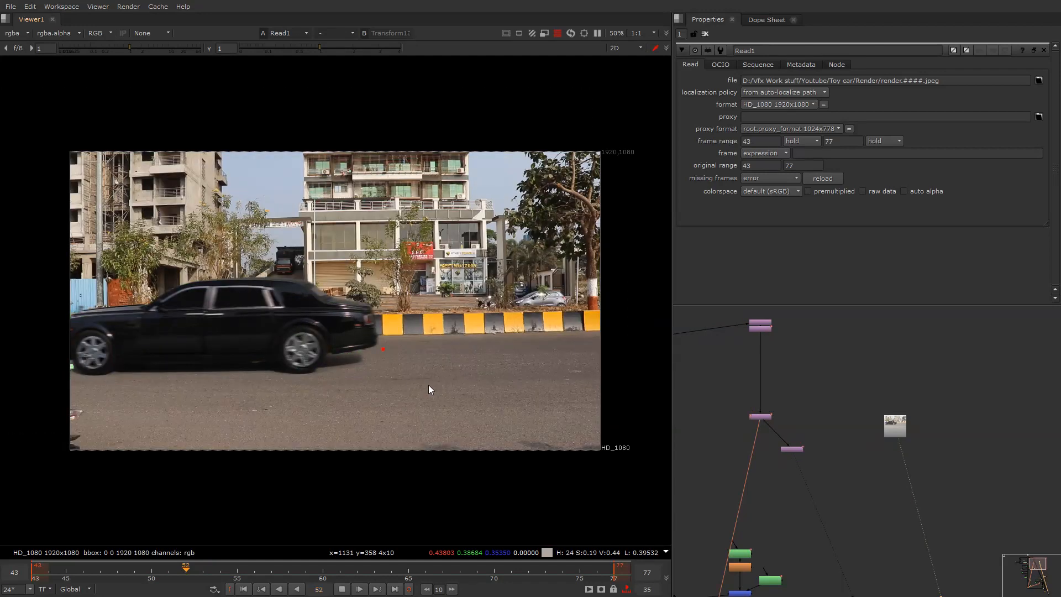
key(l)
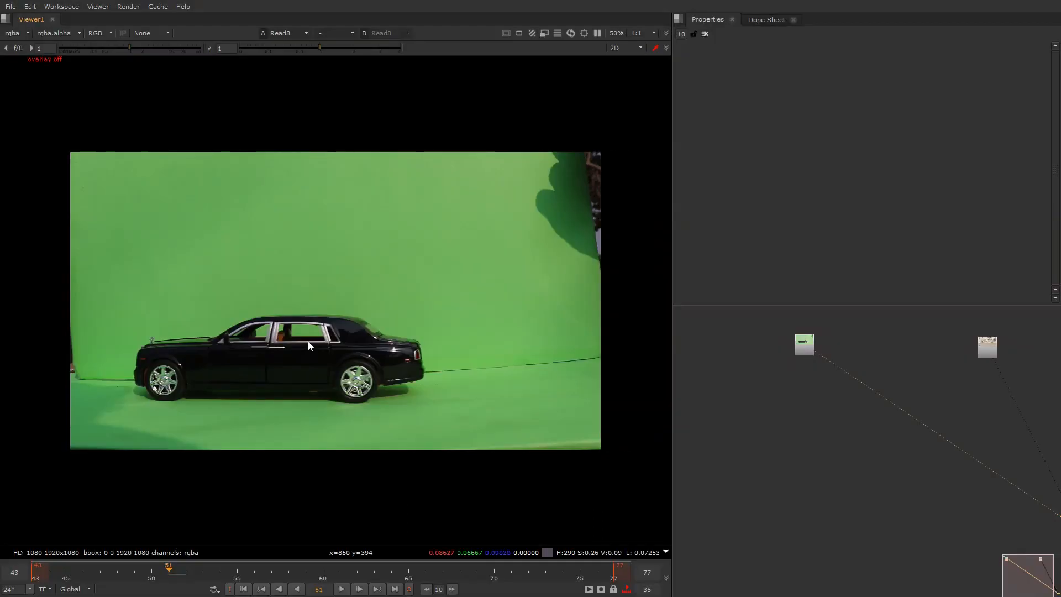
Play the raw green-screen toy car clip and the street background clip in the viewer
key(l)
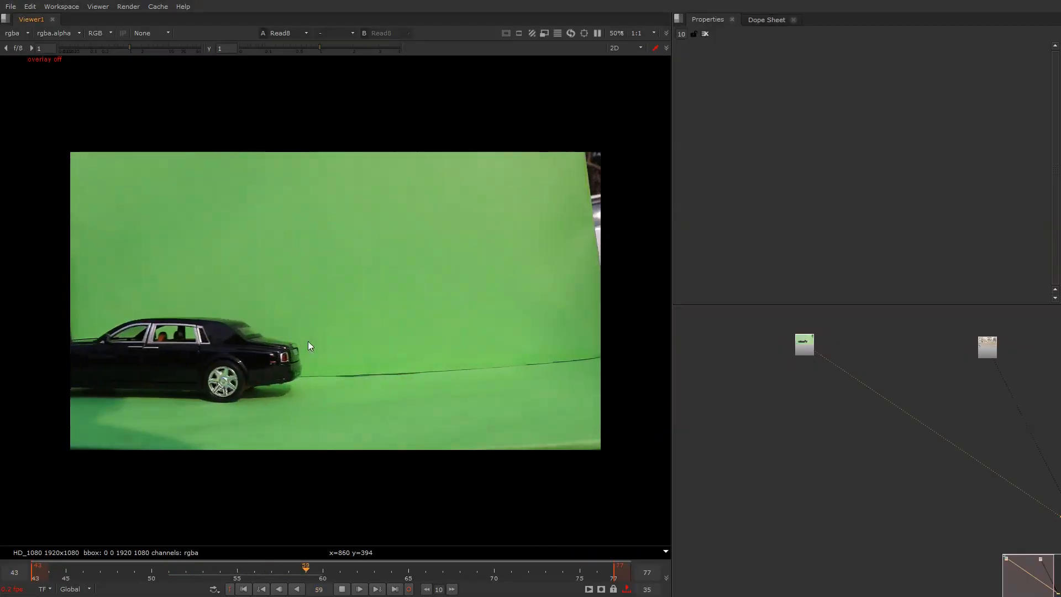
middle_drag(983, 370, 883, 416)
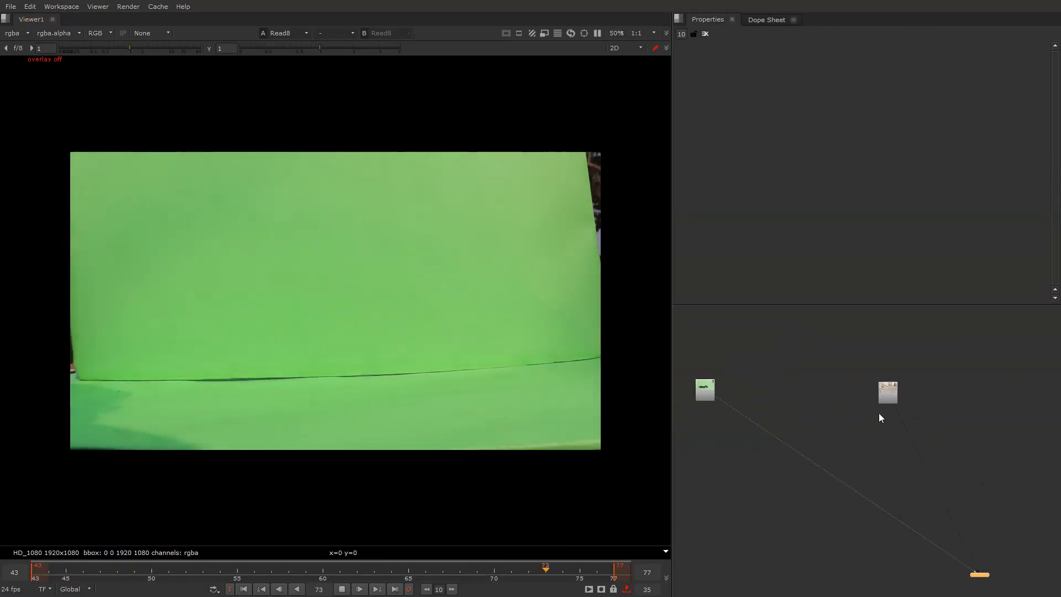
click(894, 395)
key(1)
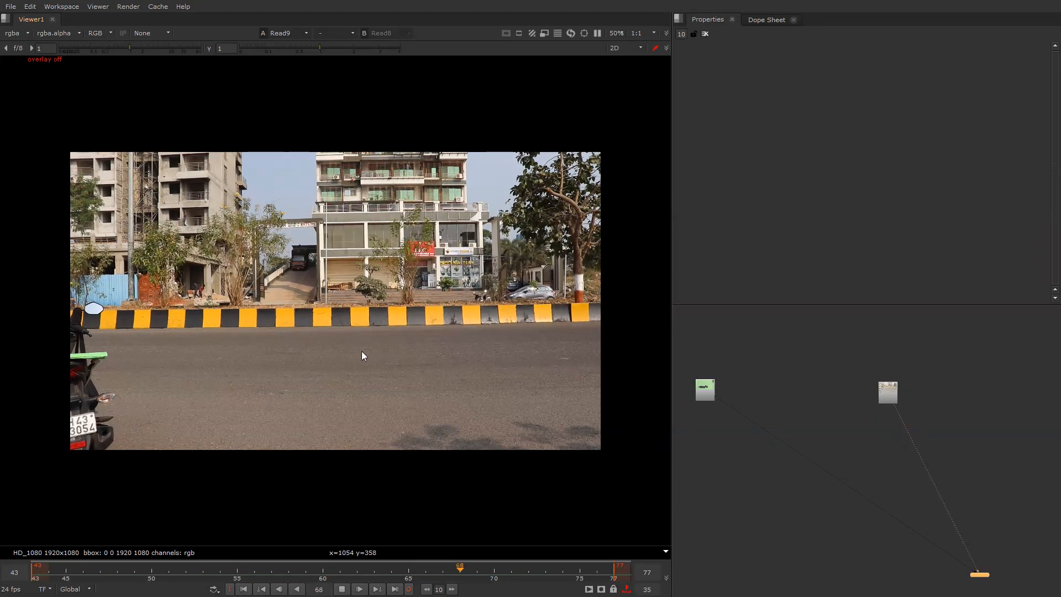
key(k)
Compare the green-screen car clip with the street background at frame 46
key(1)
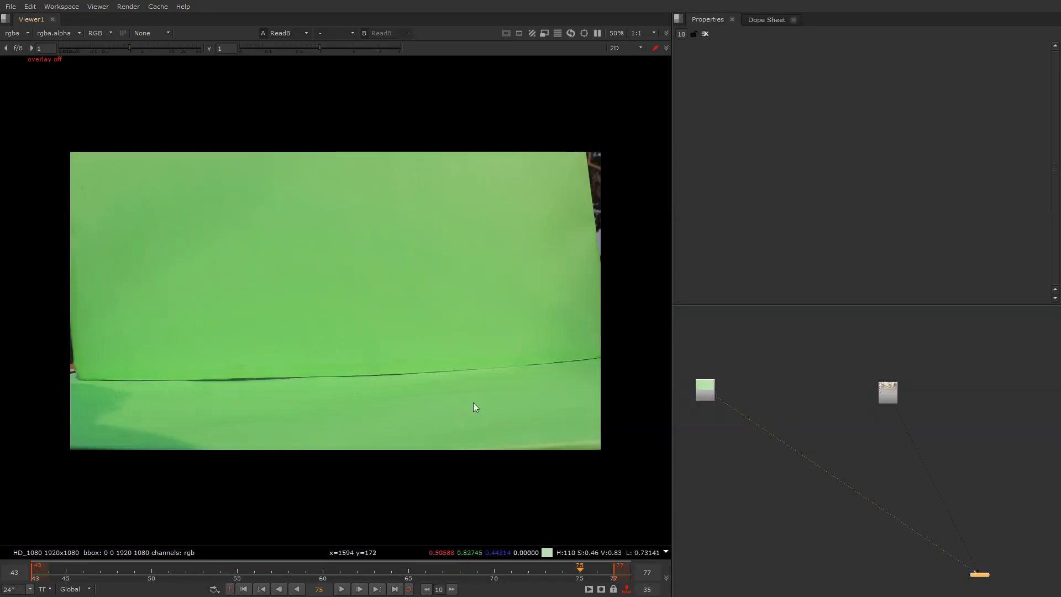
drag(176, 572, 76, 589)
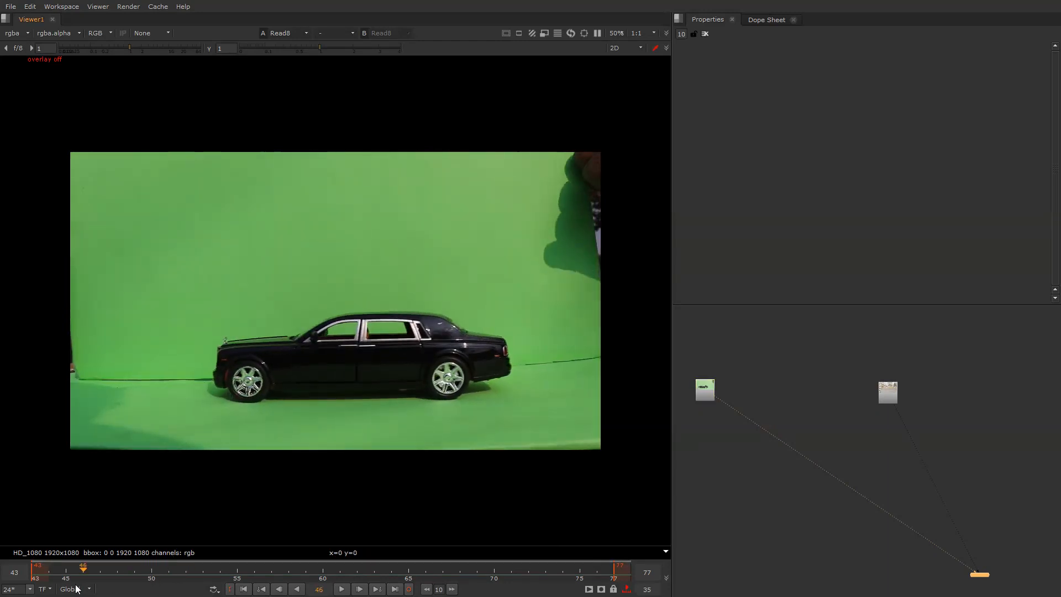
key(2)
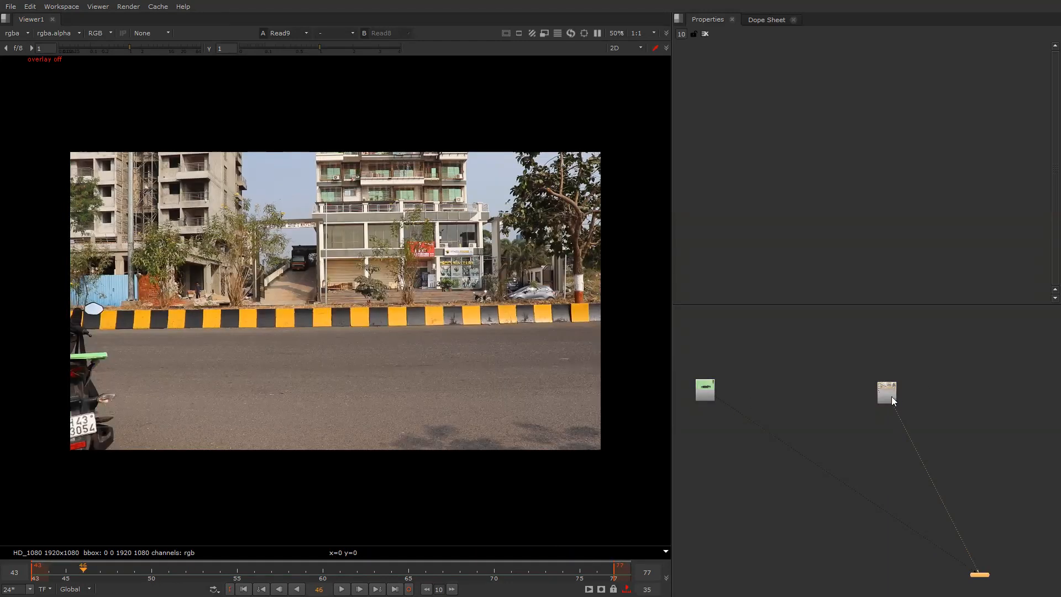
key(1)
key(2)
key(1)
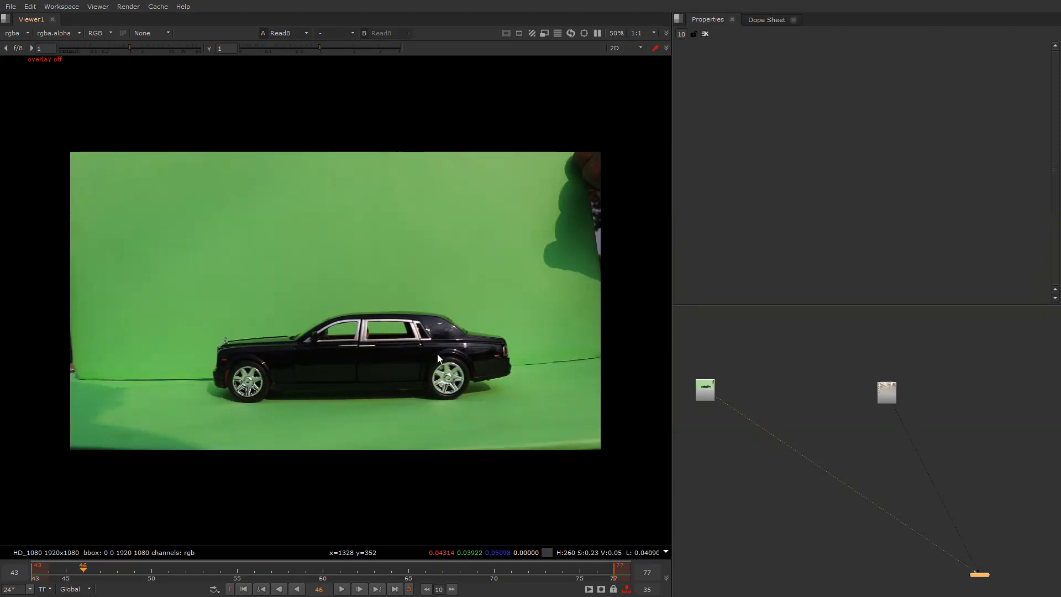
Examine the toy car's windows, wheels, ground shadow and the backdrop seam in the green-screen clip up close
scroll(440, 373, up, 1)
drag(421, 348, 481, 419)
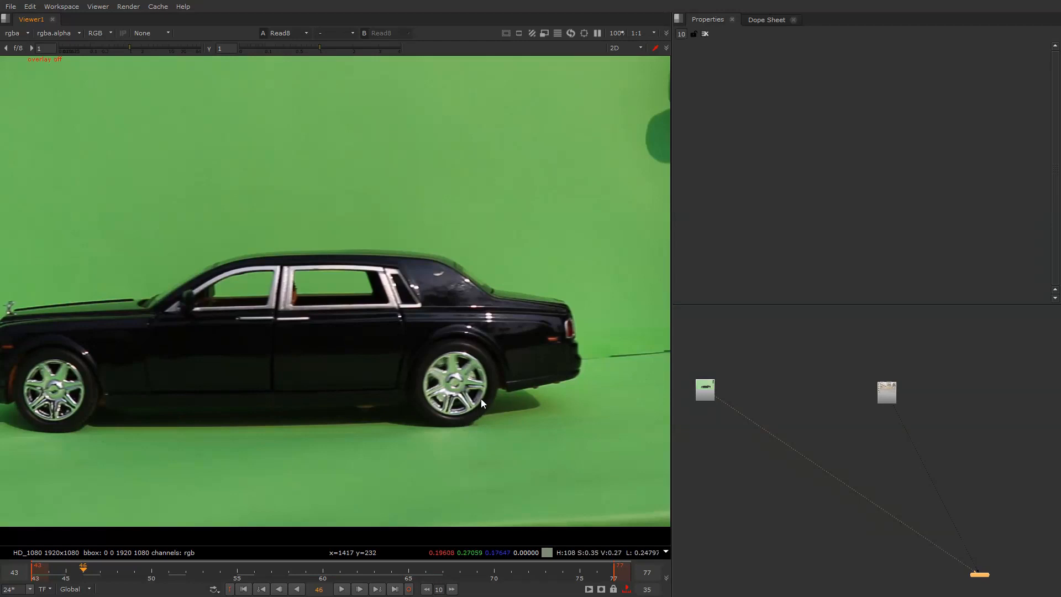
middle_drag(424, 400, 491, 399)
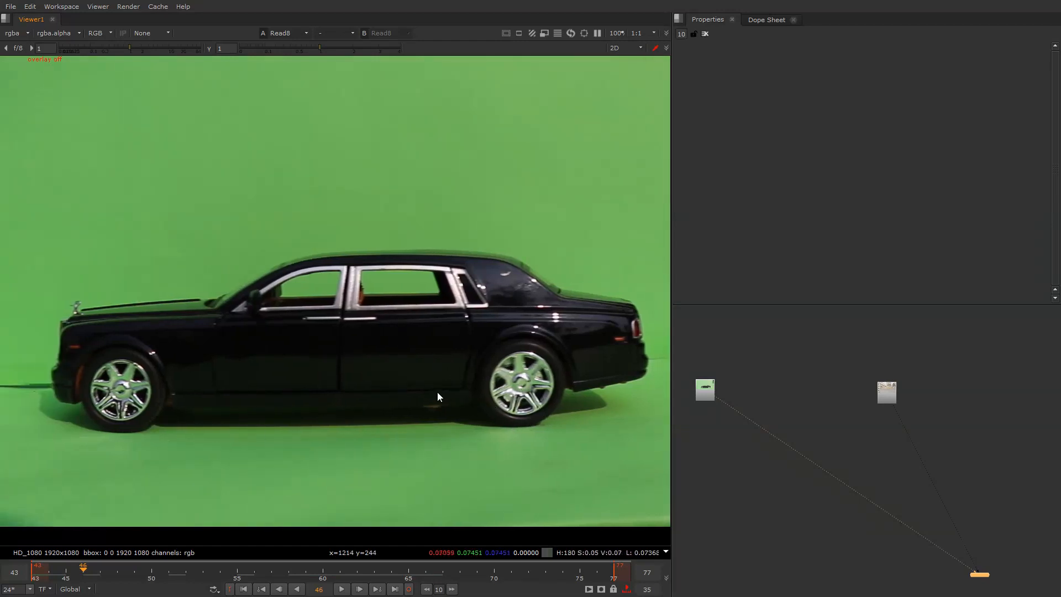
scroll(359, 293, up, 2)
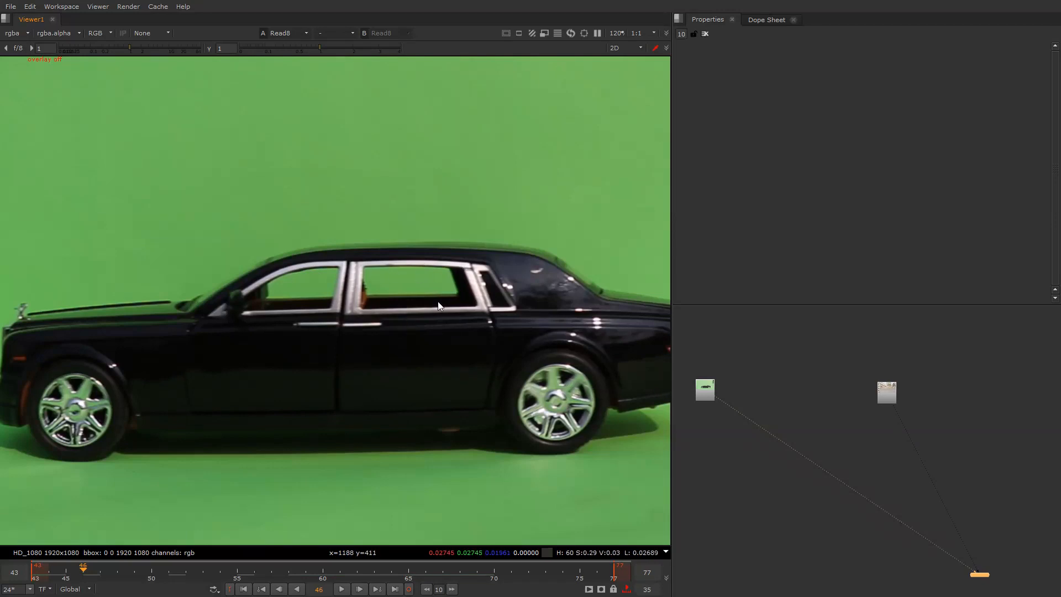
key(f)
middle_drag(464, 300, 458, 298)
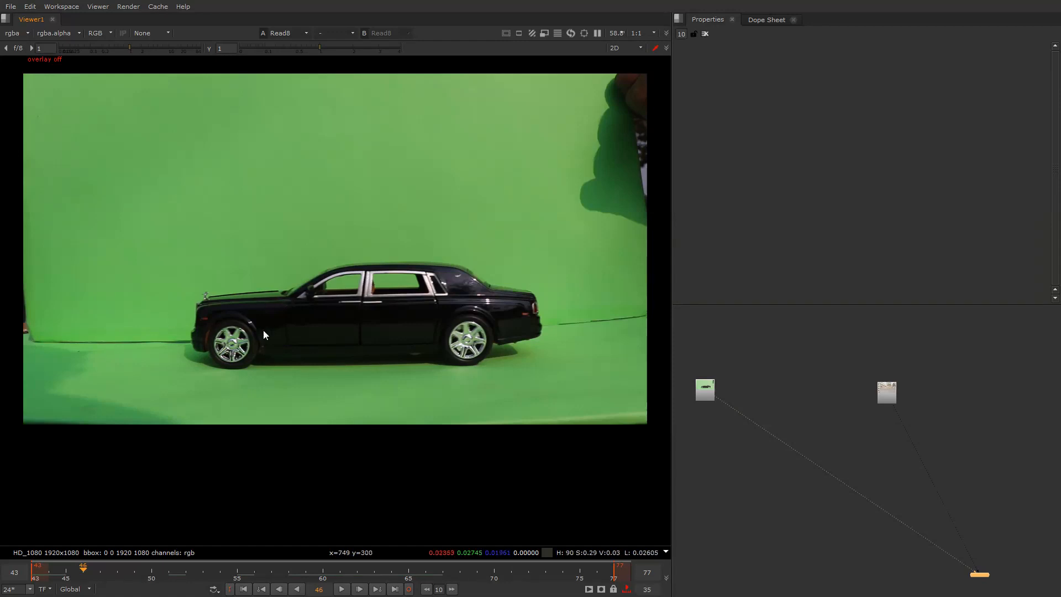
scroll(263, 329, up, 5)
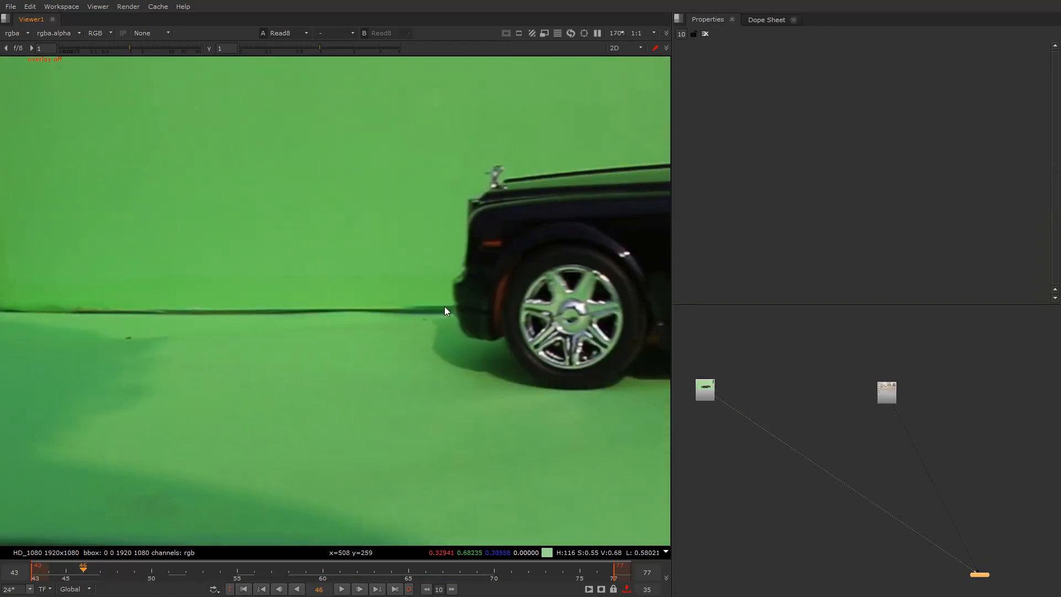
scroll(304, 325, down, 6)
scroll(523, 306, up, 3)
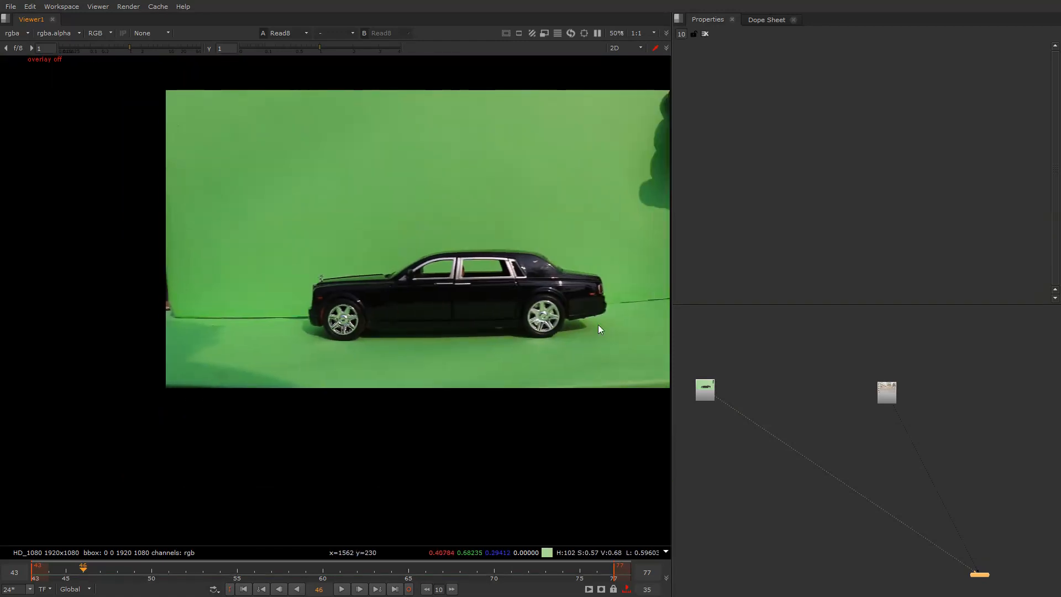
scroll(453, 323, down, 3)
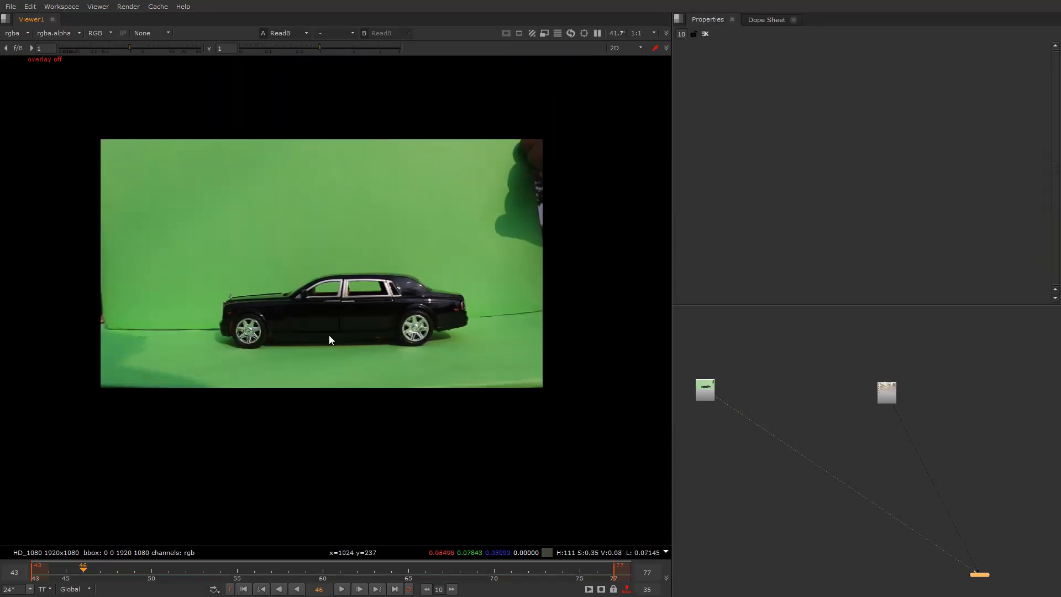
Display the street background with the viewer overlay on, and open its properties and the project settings
click(888, 399)
key(1)
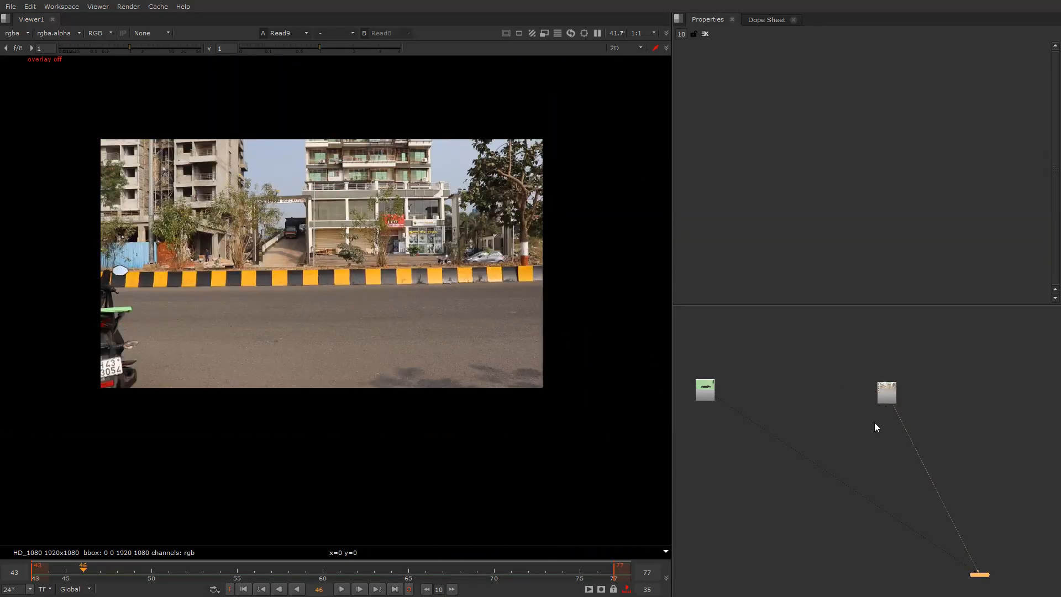
double_click(883, 396)
right_click(491, 182)
click(502, 199)
click(803, 370)
key(s)
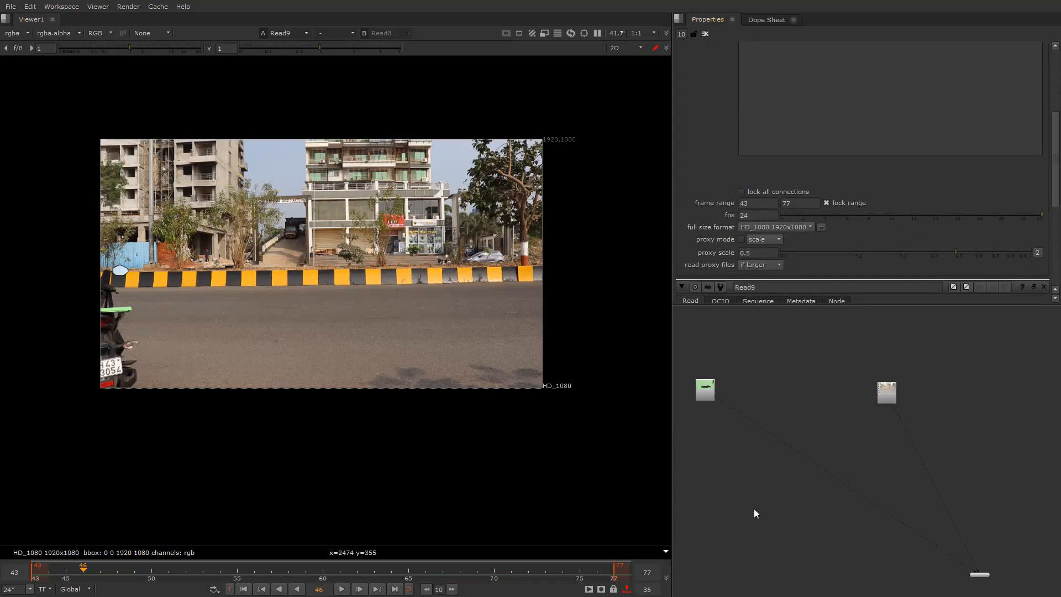
Add a Keylight node to the green-screen car clip and sample the green backdrop as its screen colour
click(704, 391)
key(1)
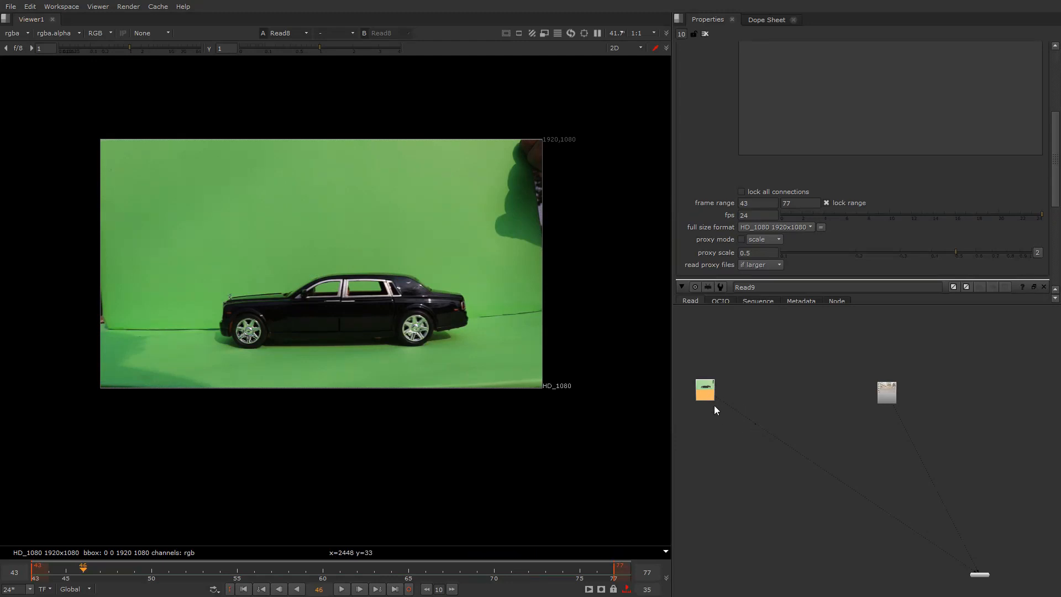
key(Tab)
text(k)
click(707, 419)
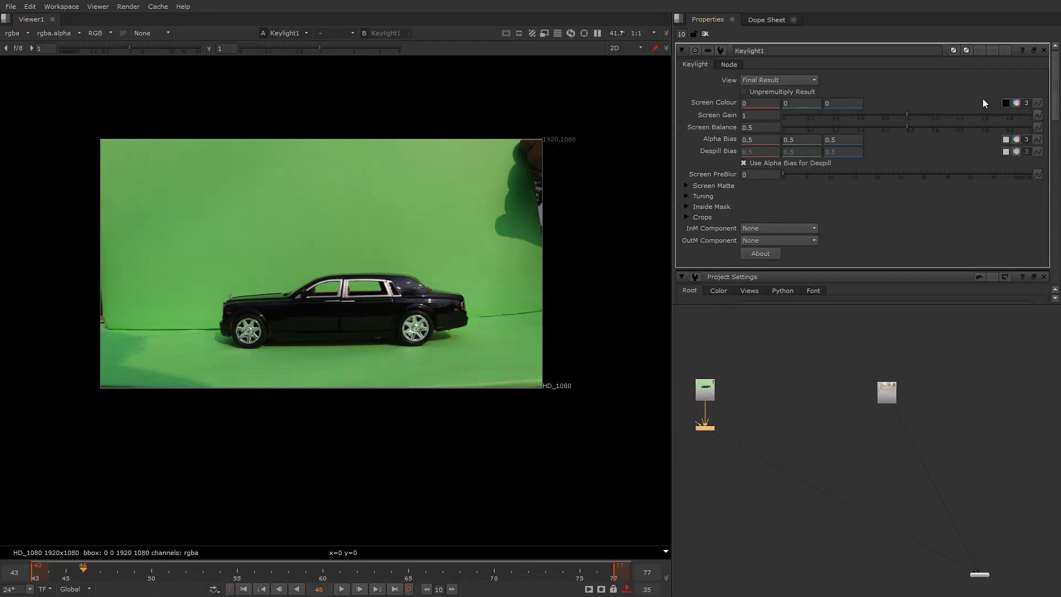
ctrl+click(384, 222)
Merge the keyed car over the street background with a Merge node, place it below the street clip and view the result
click(872, 452)
key(m)
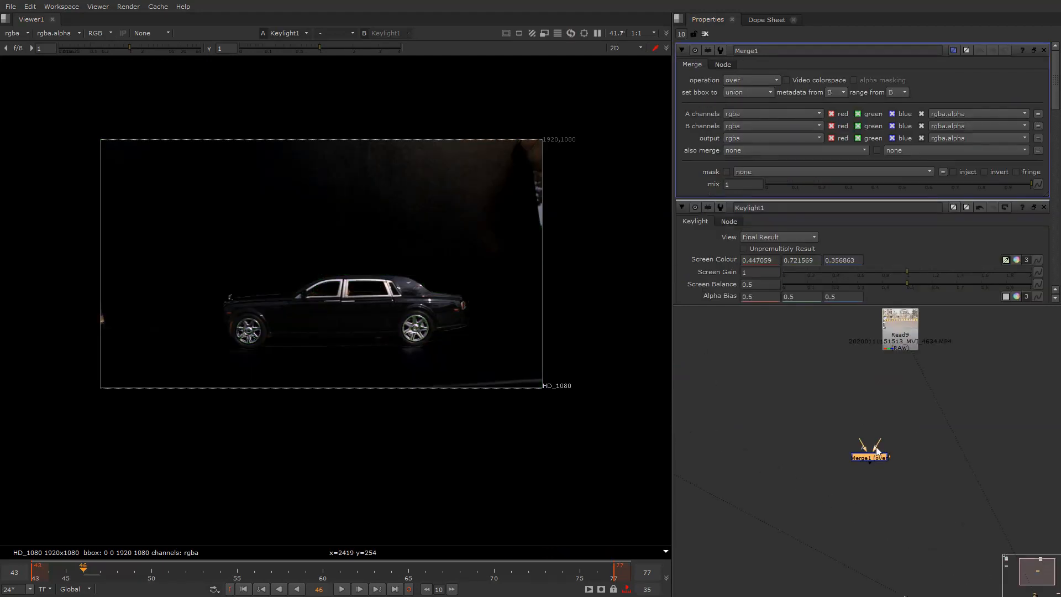
scroll(877, 438, down, 3)
drag(875, 440, 887, 373)
drag(868, 439, 780, 429)
middle_drag(873, 432, 806, 408)
drag(844, 406, 1045, 541)
key(1)
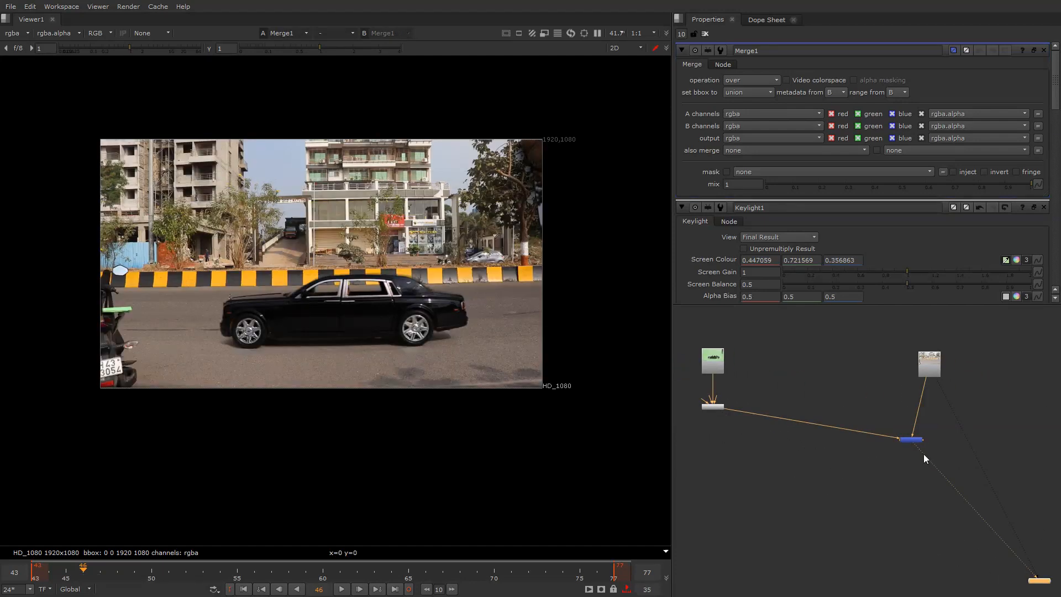
drag(907, 441, 941, 415)
Insert a Transform between Keylight and Merge, centre its pivot at 1024, 220 and translate the car to x 326, y 148
click(857, 396)
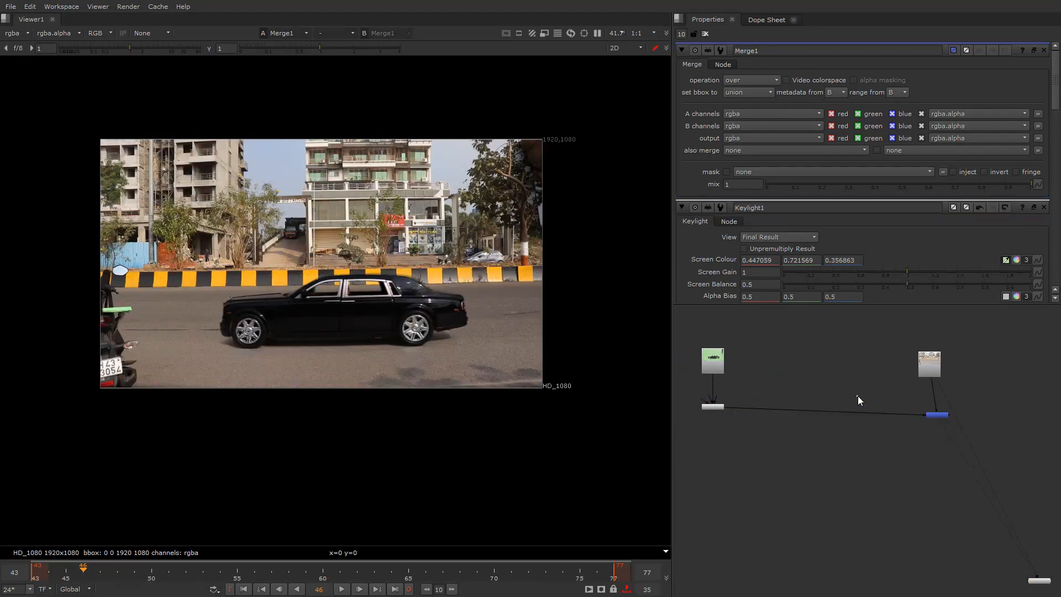
key(t)
drag(858, 396, 850, 407)
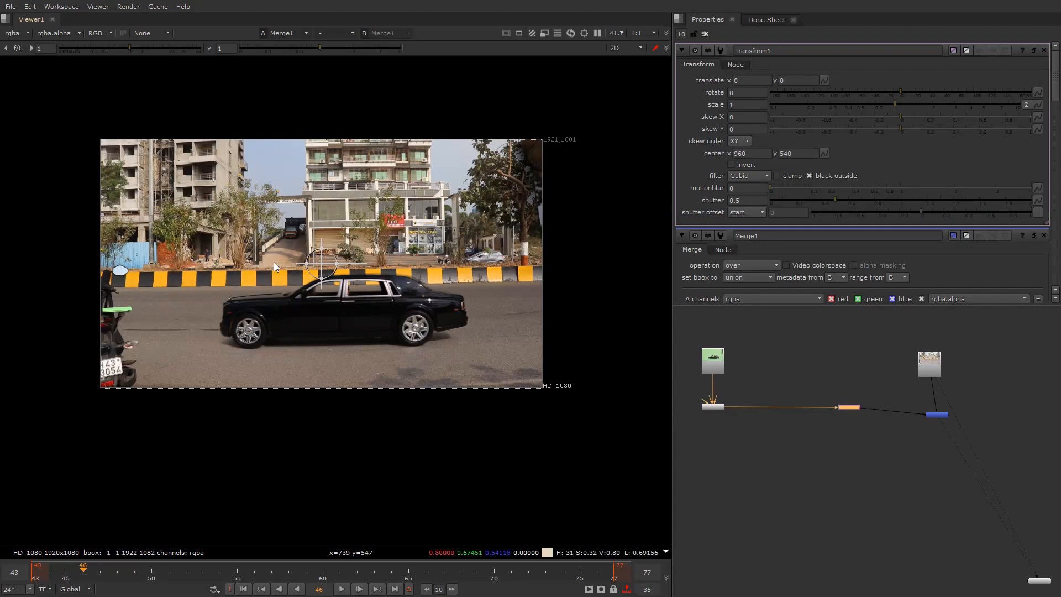
ctrl+drag(322, 260, 413, 301)
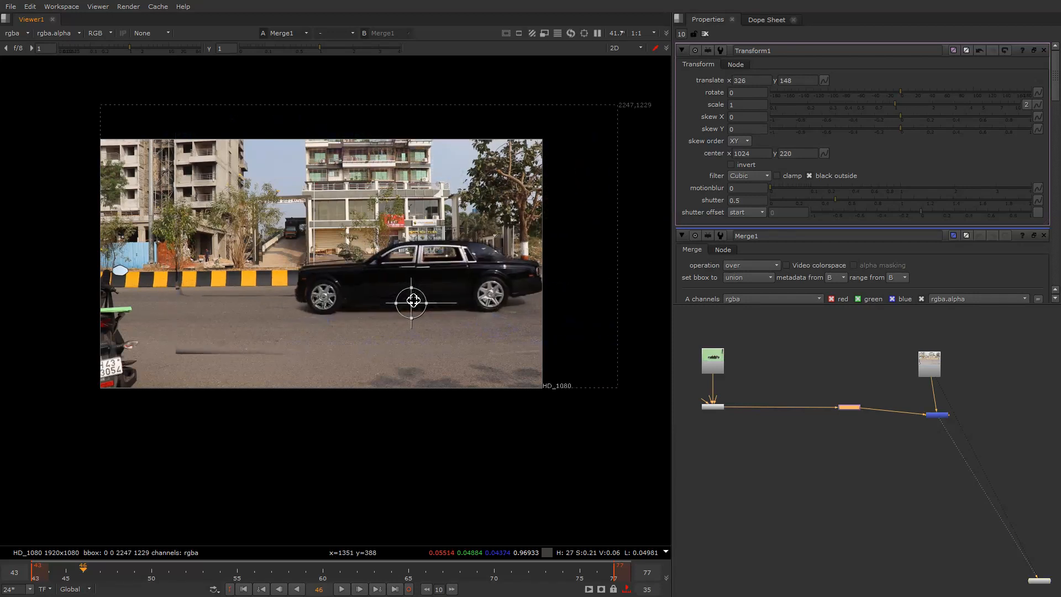
Turn the viewer overlay off to see the composite without guides
right_click(503, 242)
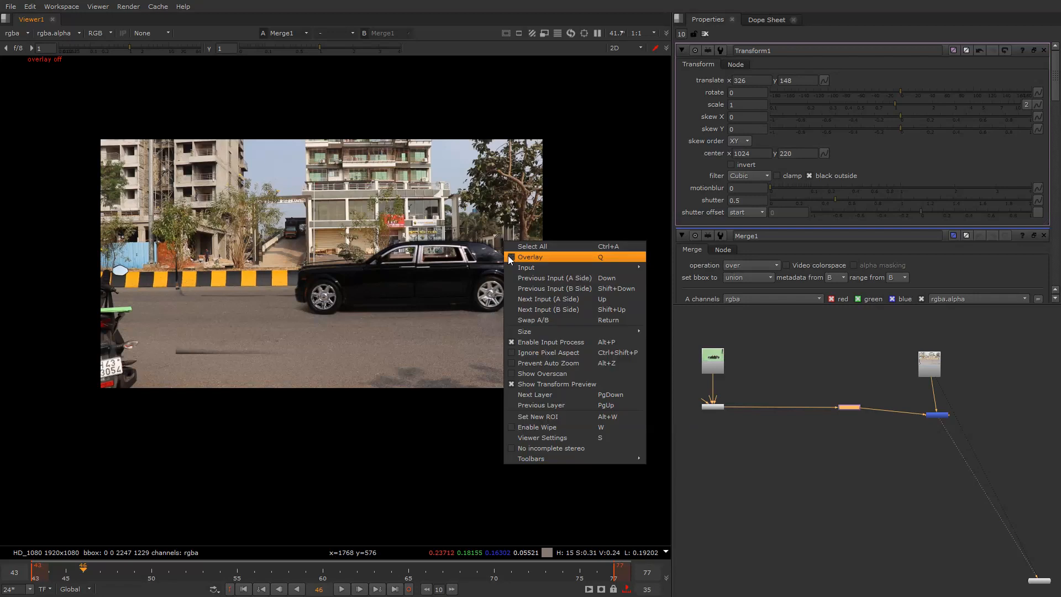
click(508, 256)
drag(453, 247, 531, 359)
drag(601, 301, 586, 327)
key(q)
right_click(516, 221)
click(516, 221)
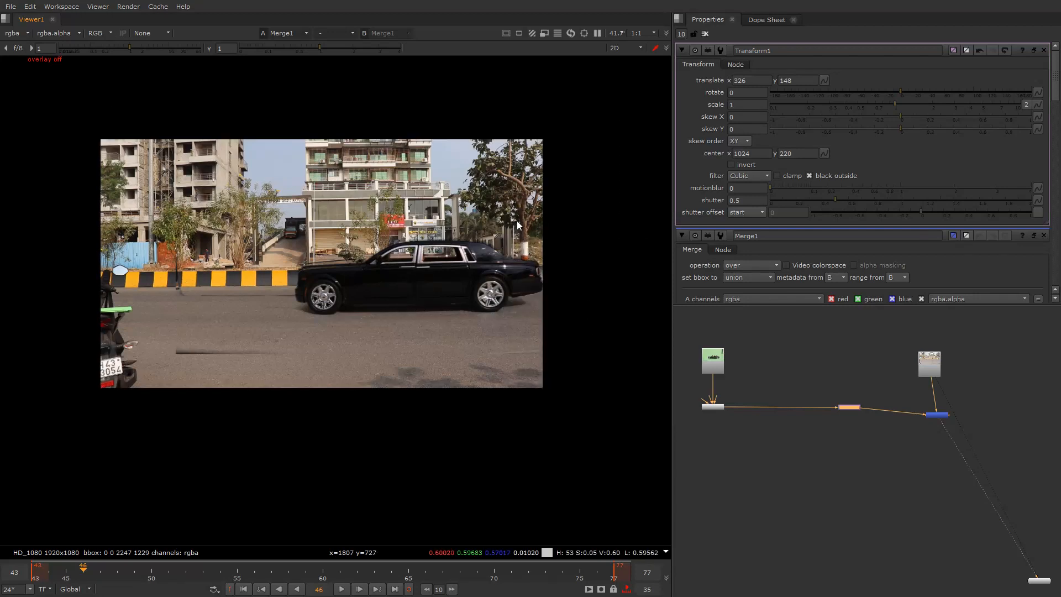
Move the street clip's node higher above the Merge, toggling the Merge off and back on to compare
drag(911, 393, 1029, 464)
key(d)
drag(932, 366, 946, 334)
drag(877, 365, 1008, 502)
key(d)
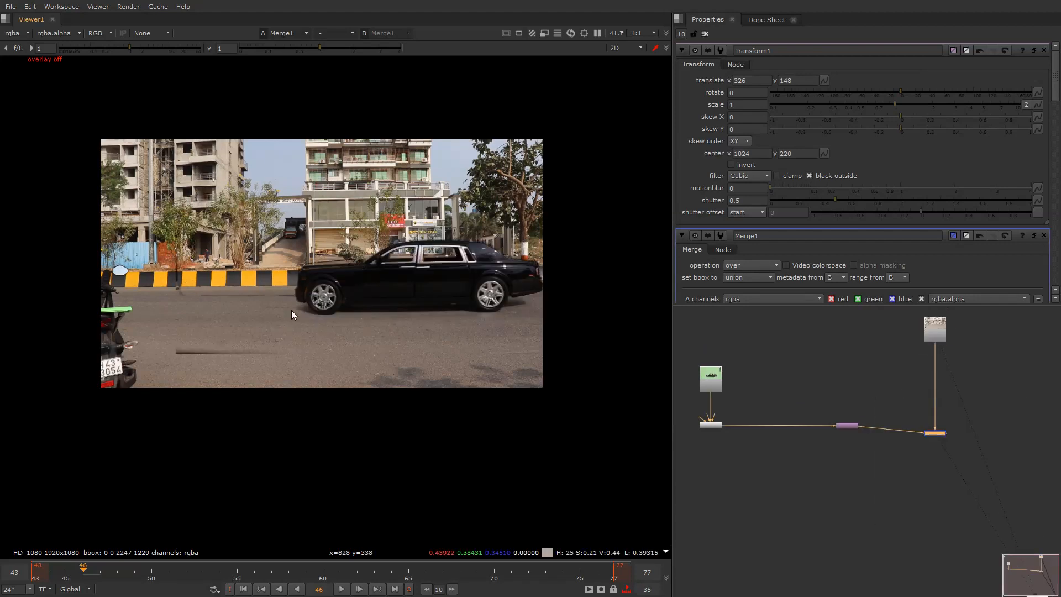
Play back the composite, set the Transform's x translation to 0 and replay the shot
key(l)
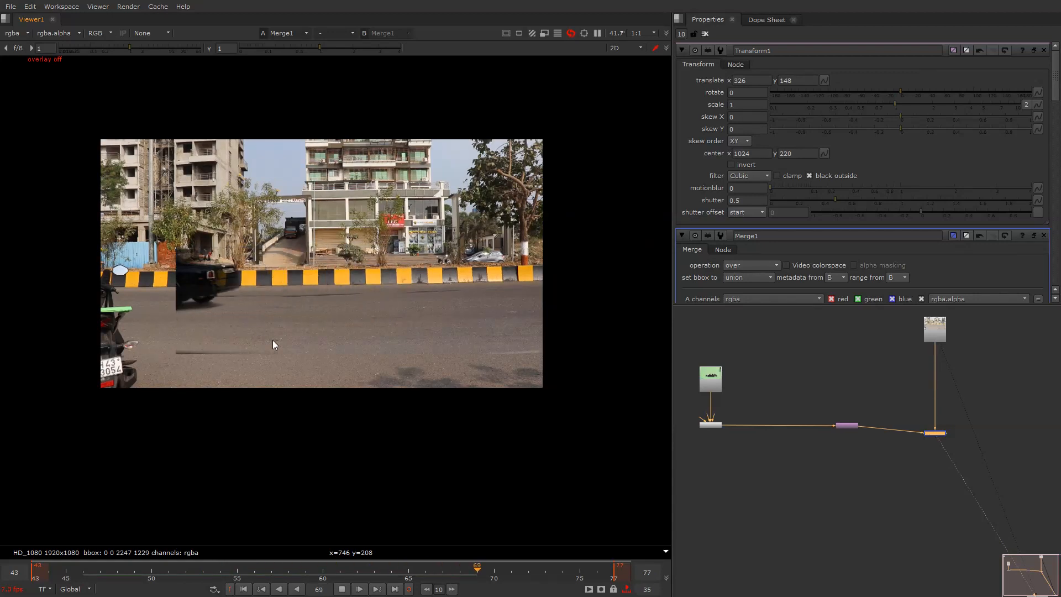
key(k)
click(848, 426)
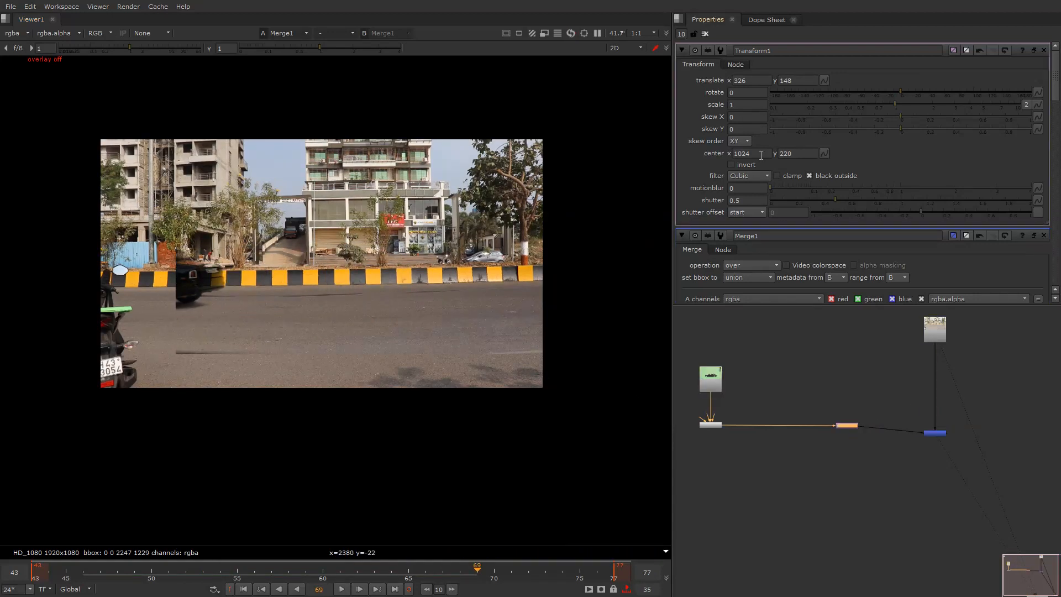
key(l)
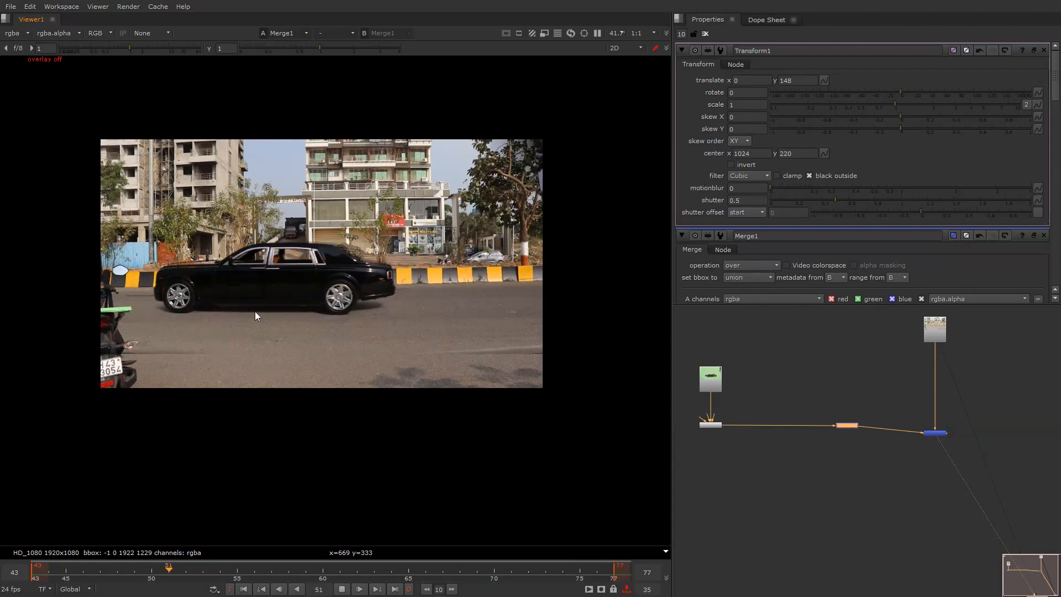
key(k)
Add an unconnected Grade node and a Roto node in the free space above the Transform
click(857, 368)
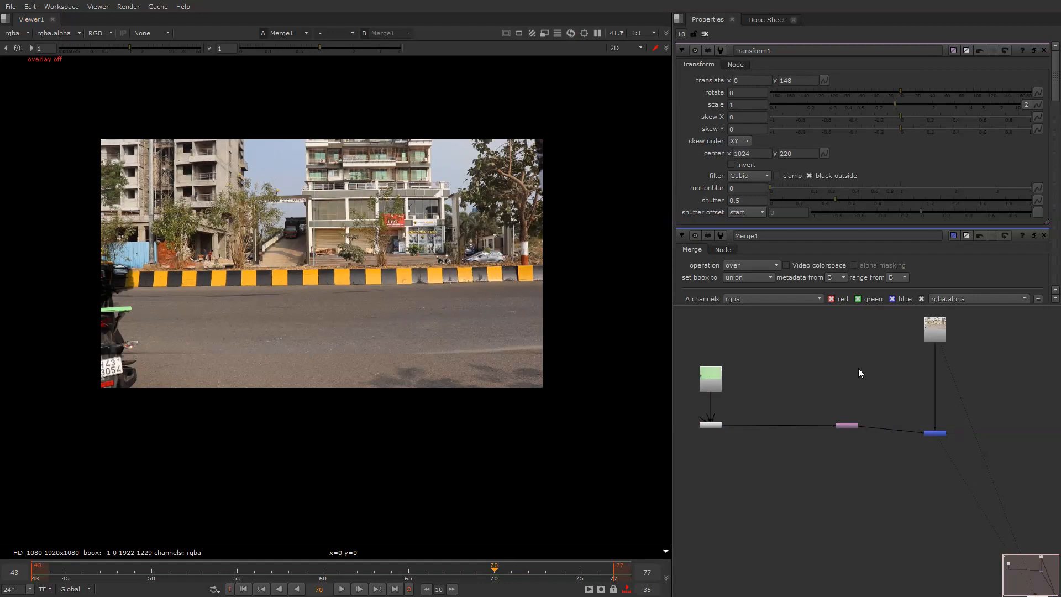
key(g)
click(878, 347)
key(o)
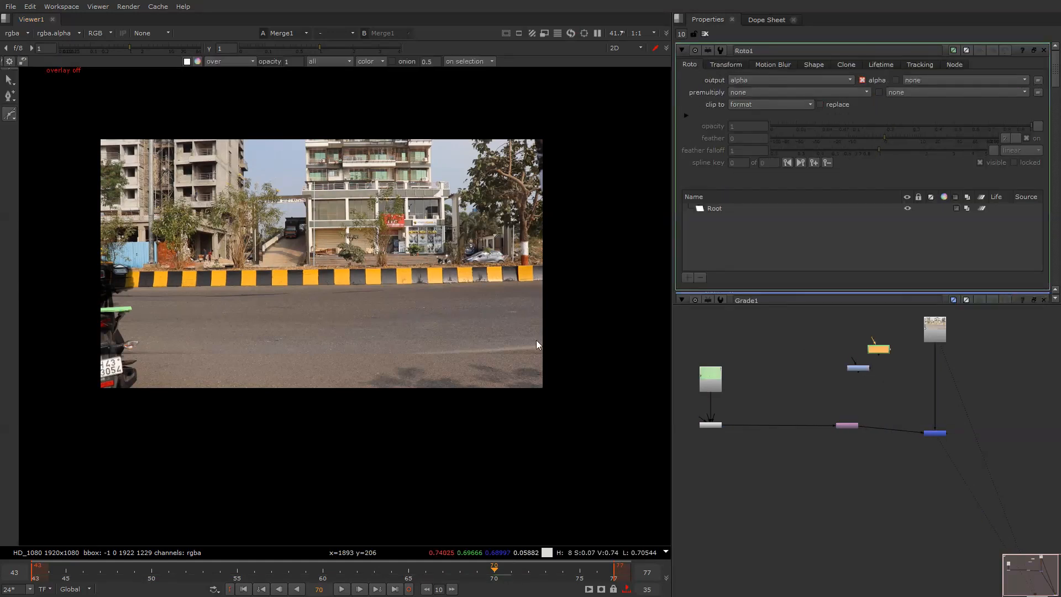
View the street clip at frame 77 and draw a closed Bezier around the road, from the kerb's base to below the frame
click(939, 332)
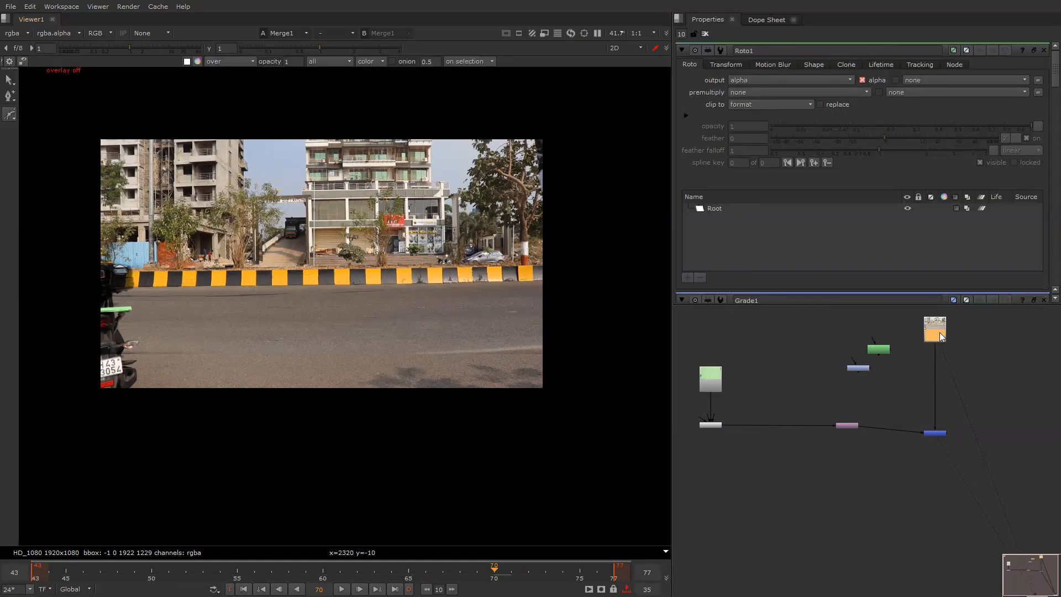
key(1)
key(End)
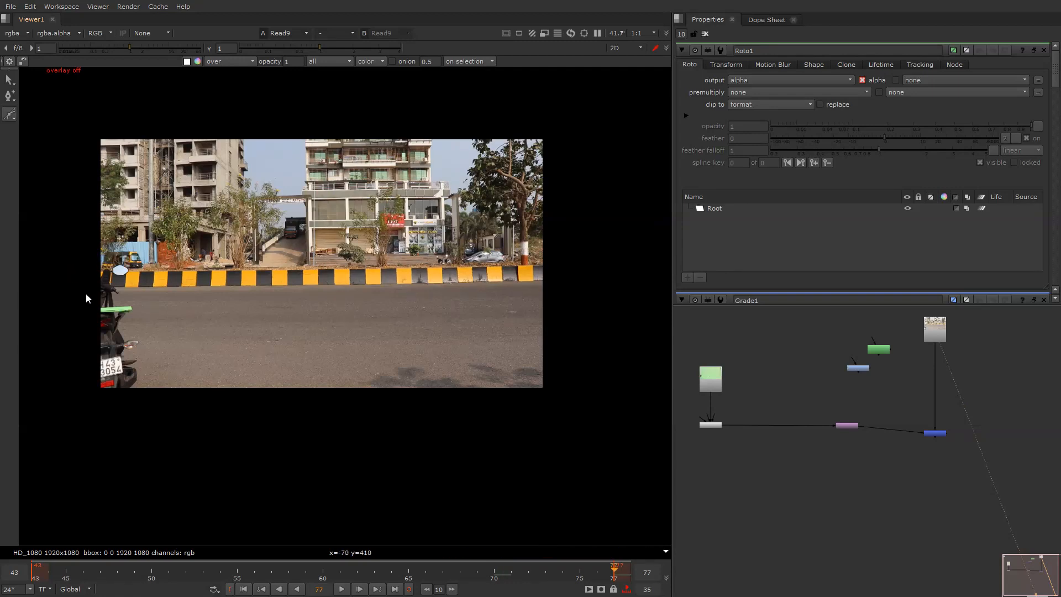
key(o)
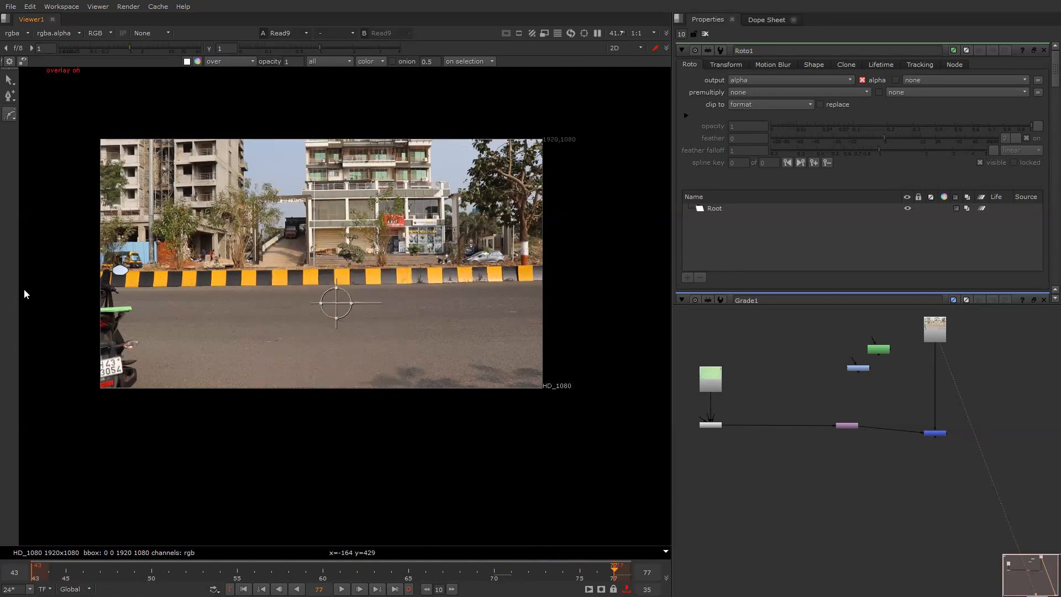
click(78, 289)
click(527, 281)
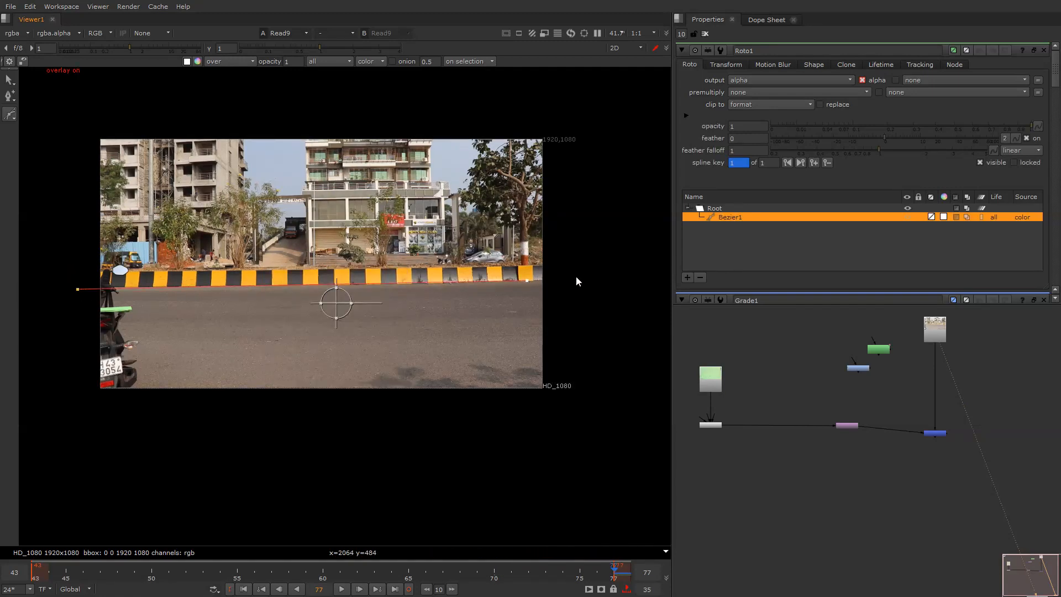
click(59, 436)
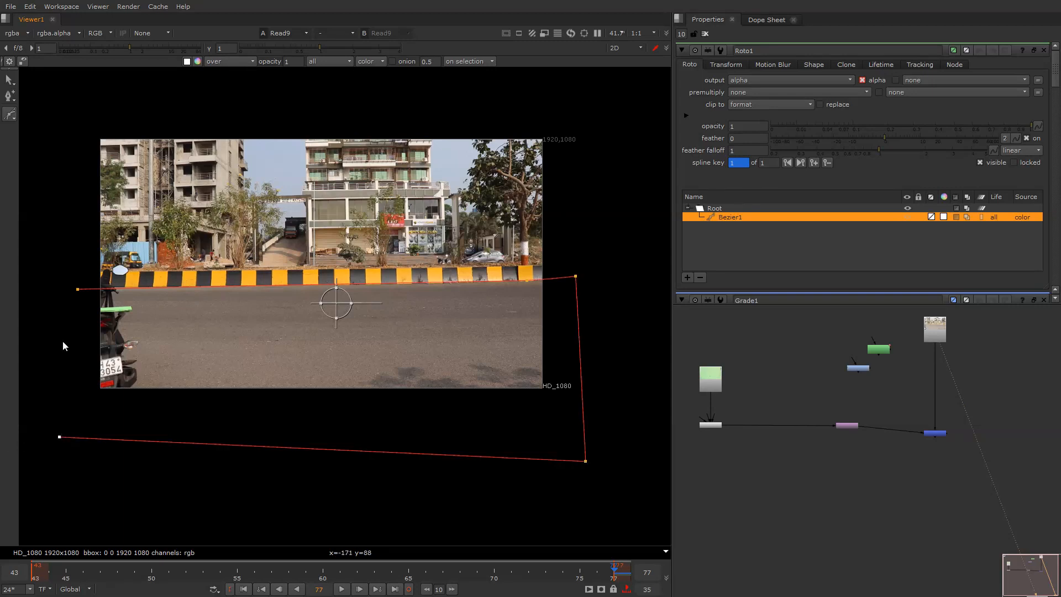
click(77, 289)
Select all points of the Bezier and move the whole shape down so its upper edge lies across the road, below the kerb
scroll(485, 267, down, 3)
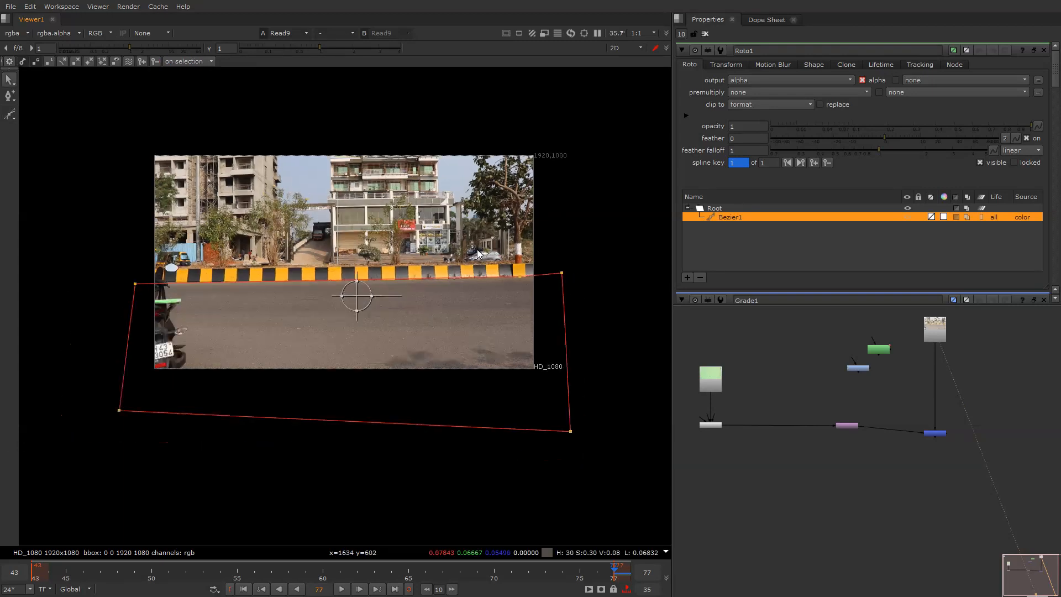
drag(115, 208, 547, 390)
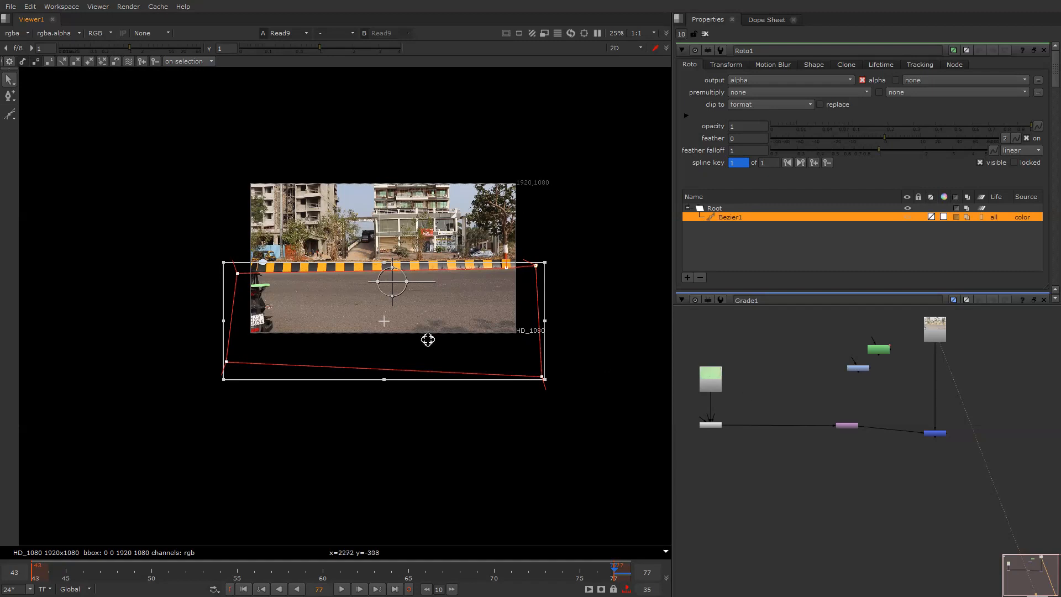
mouse_move(415, 329)
mouse_down()
mouse_move(412, 359)
mouse_move(412, 350)
mouse_up()
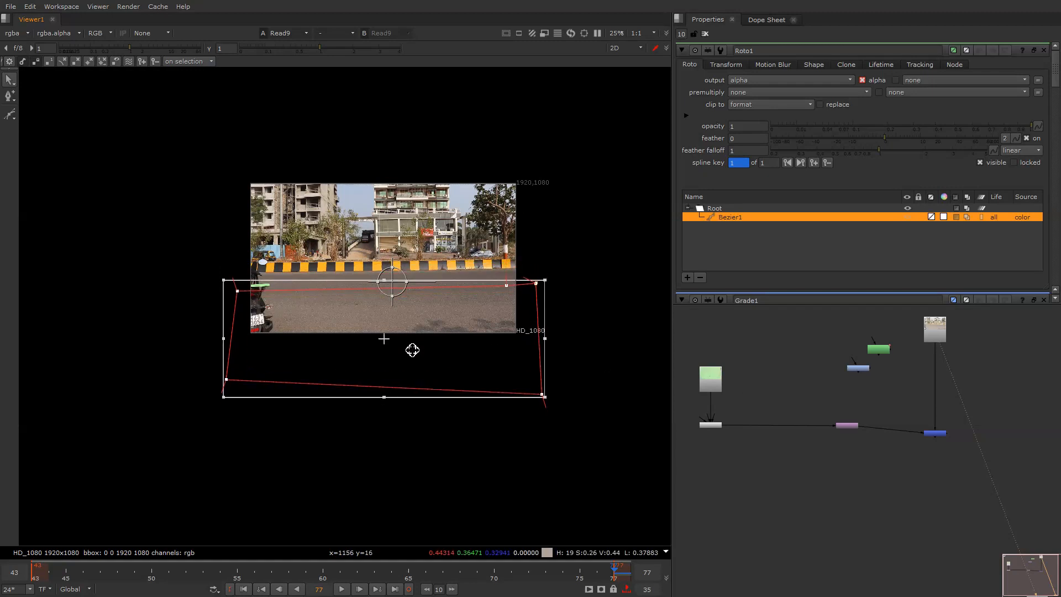
right_click(516, 187)
click(606, 361)
Insert the Grade between the street clip and the Merge with the Roto as its mask, and set its red gain to 2.9
scroll(876, 377, up, 2)
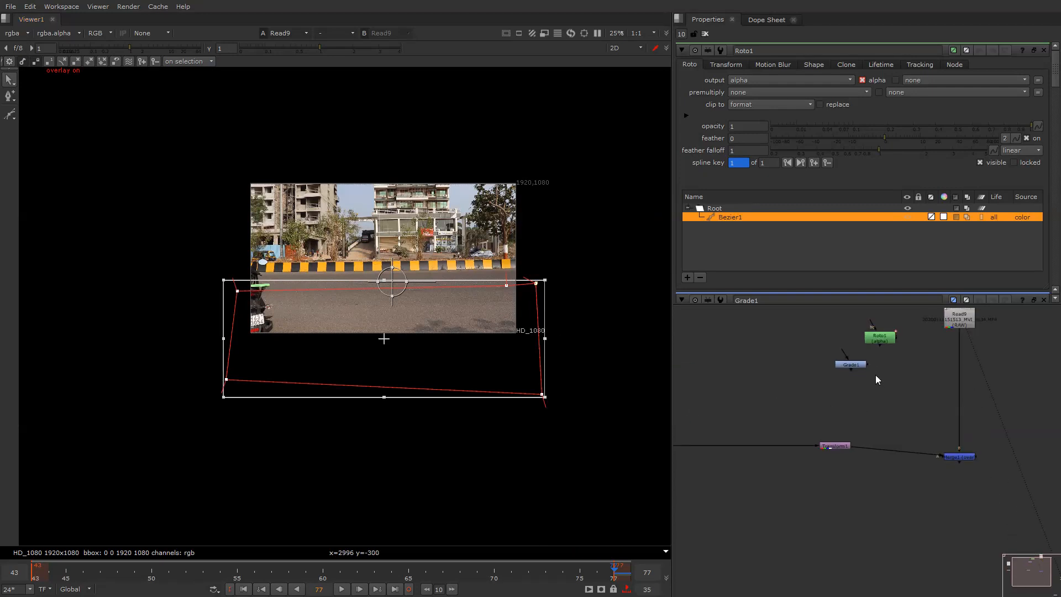
drag(866, 364, 890, 378)
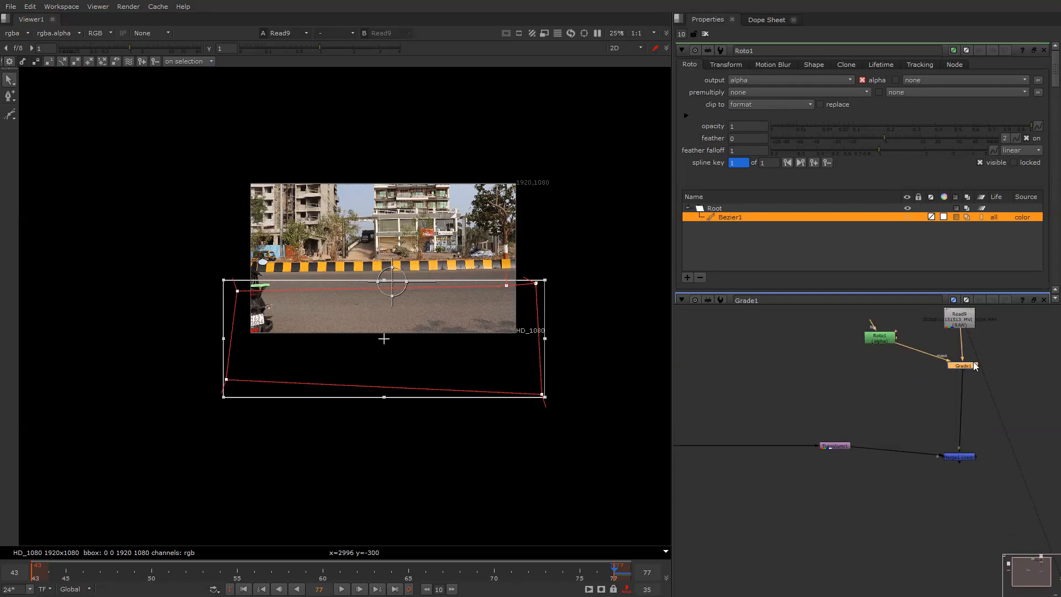
double_click(973, 362)
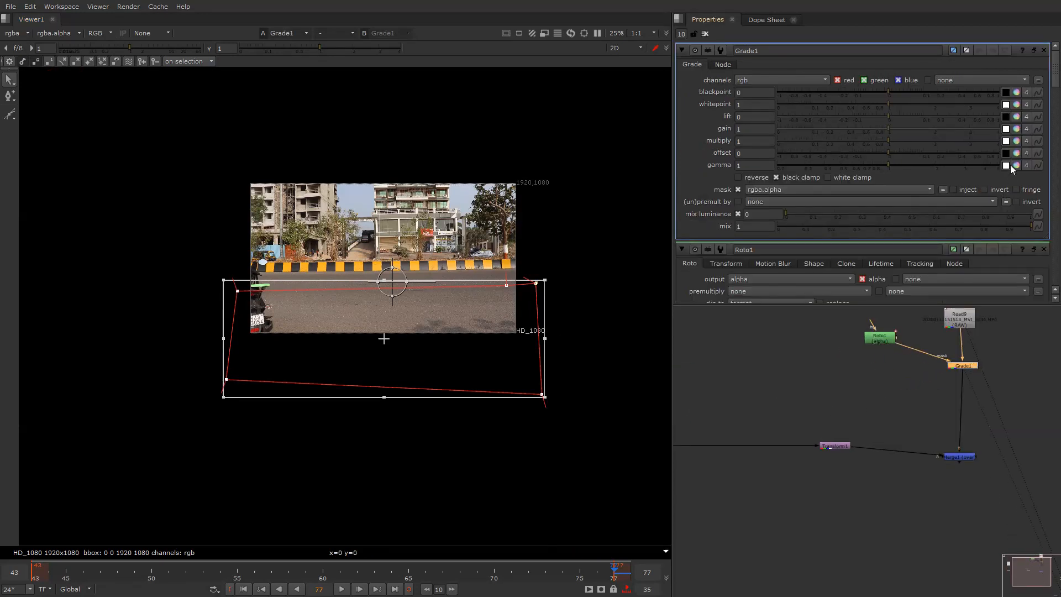
click(1016, 128)
mouse_move(977, 141)
mouse_down()
mouse_move(957, 141)
mouse_move(965, 142)
mouse_up()
View the Merge at frame 43 without the overlay and examine how the car's wheels line up with the red road area
drag(911, 414, 960, 459)
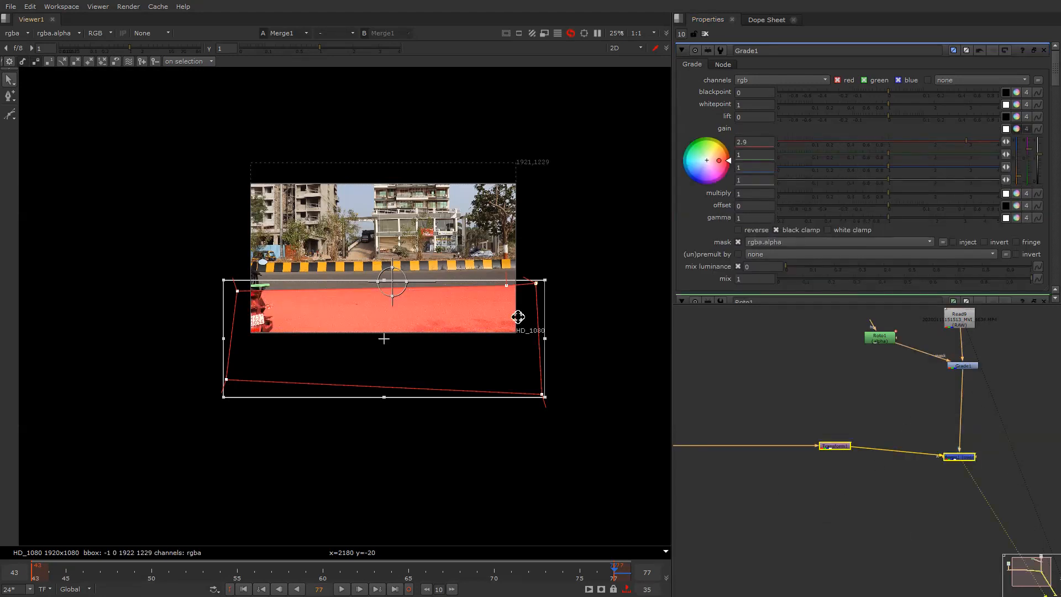
key(1)
drag(75, 572, 11, 576)
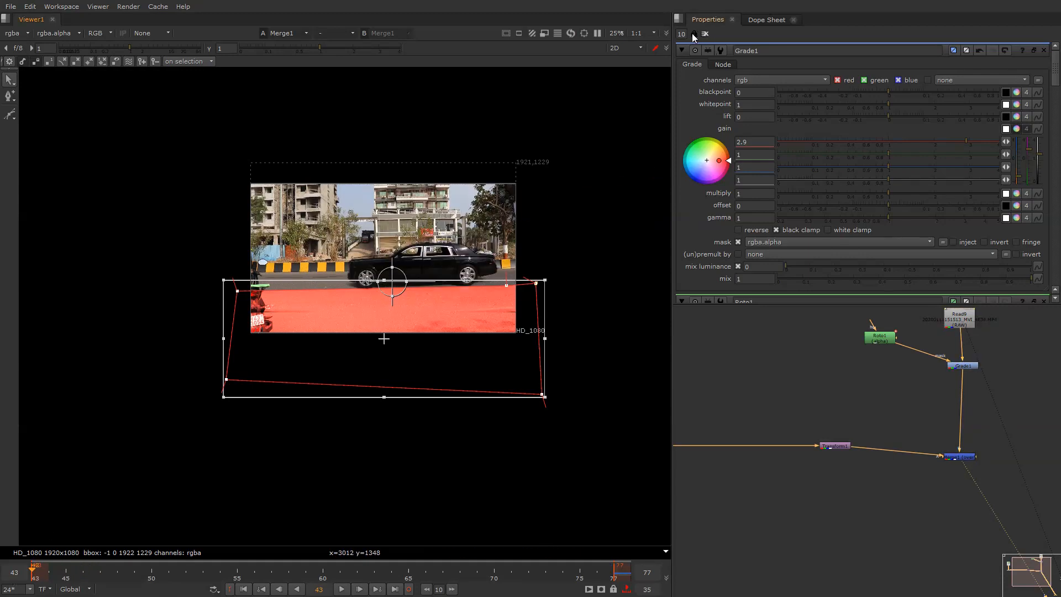
key(o)
scroll(413, 297, up, 5)
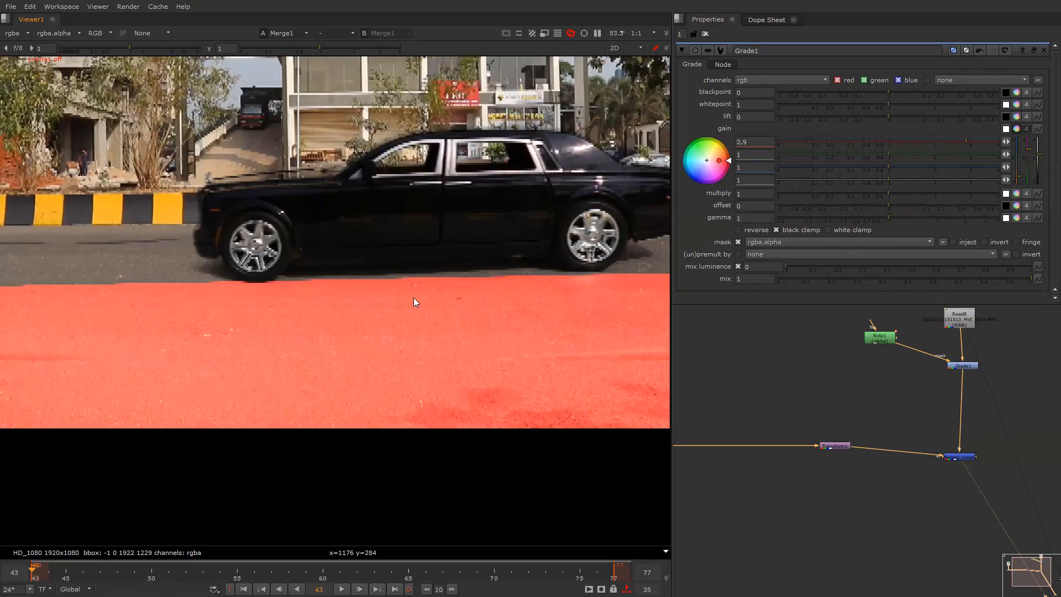
middle_drag(704, 337, 772, 339)
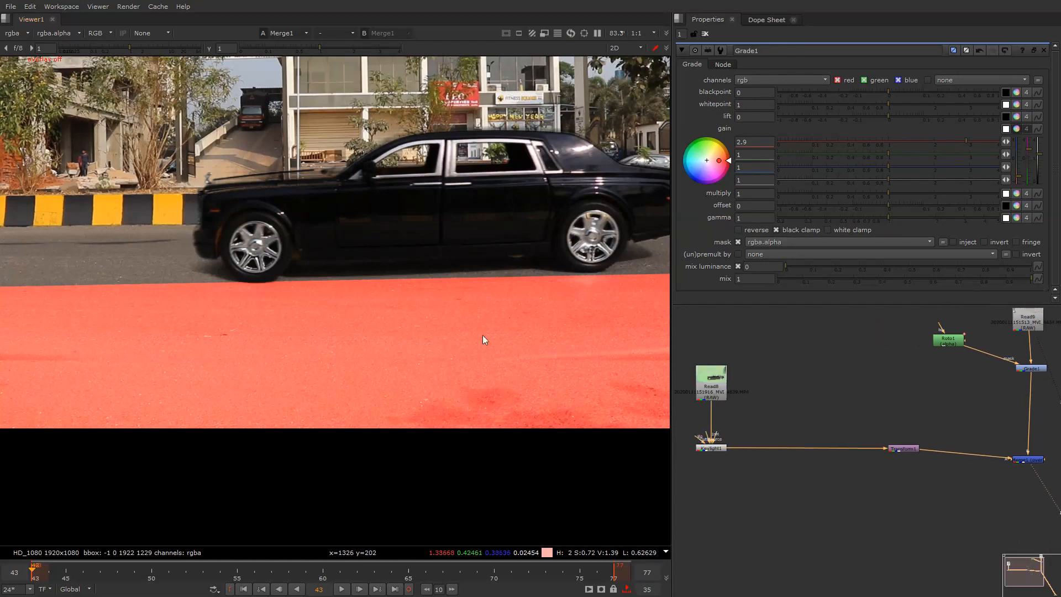
Adjust the car Transform's rotation to align the wheels with the red edge, trying -1 and -0.7 before settling on -0.8
scroll(483, 335, down, 3)
double_click(910, 451)
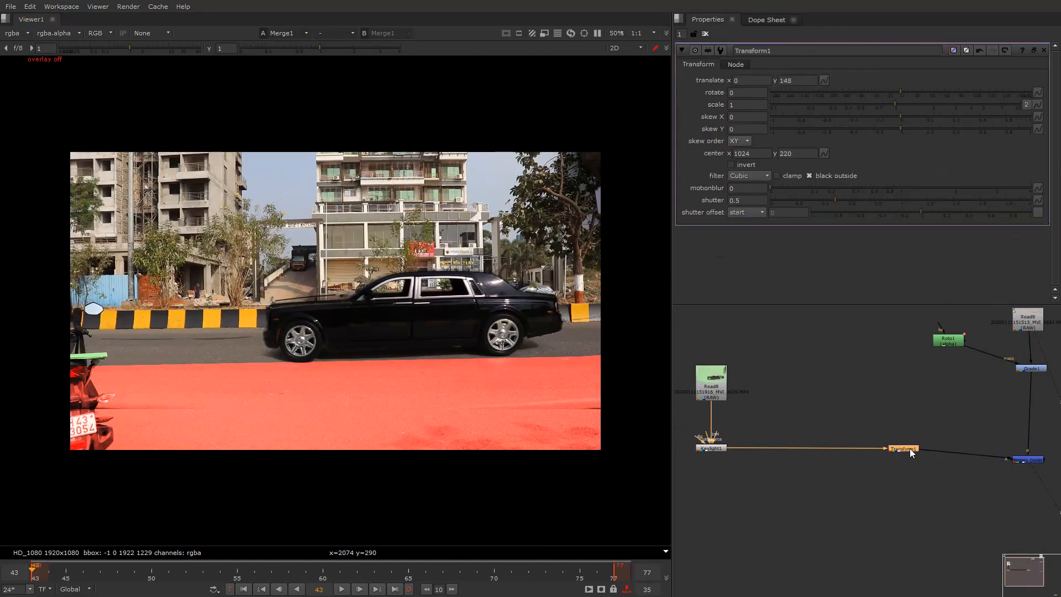
text(-1)
key(Return)
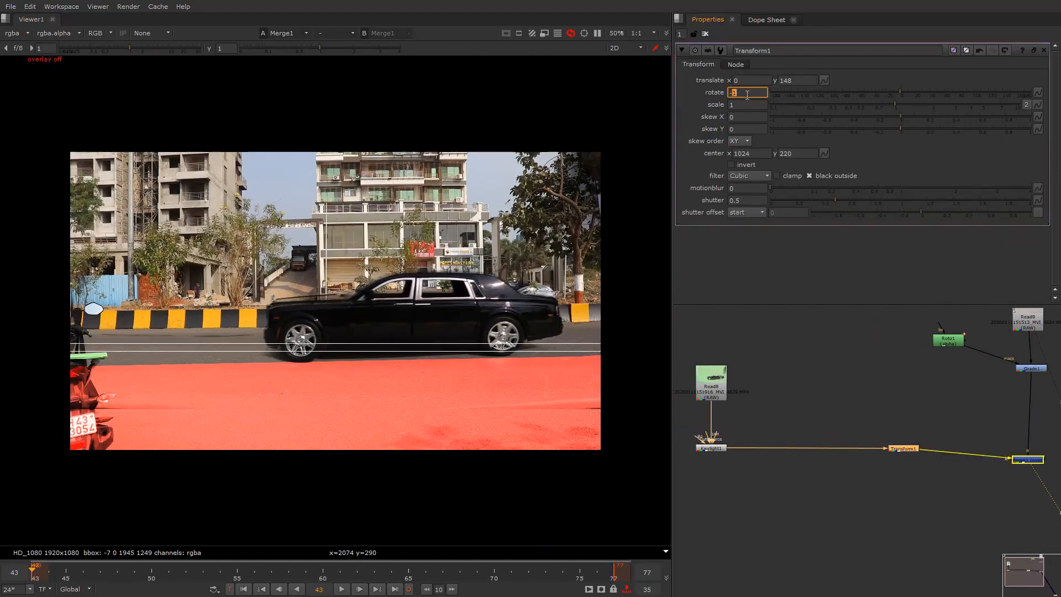
key(BackSpace)
key(BackSpace)
text(-.7)
key(Return)
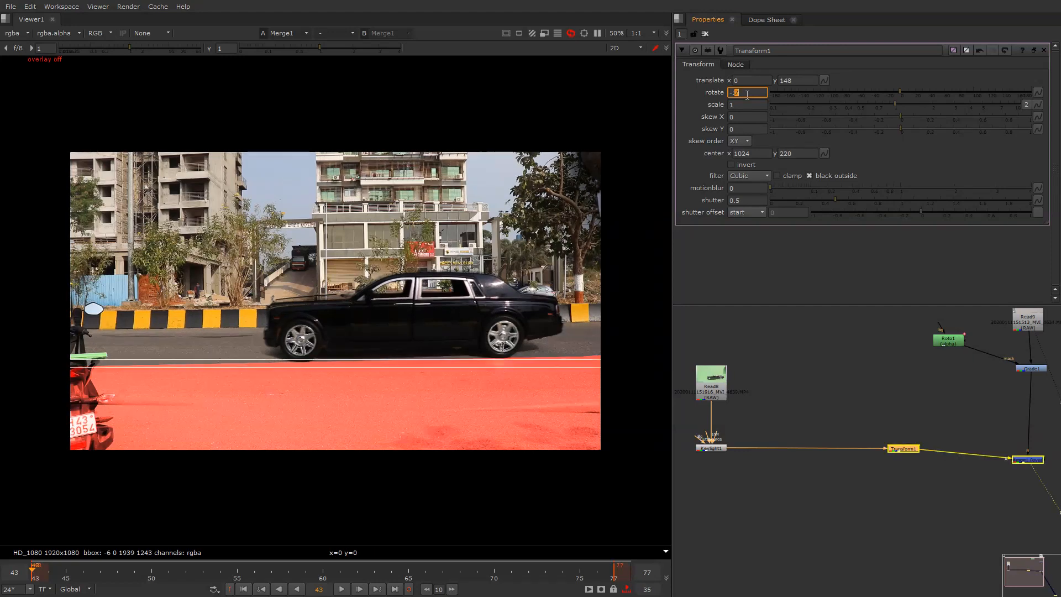
key(Down)
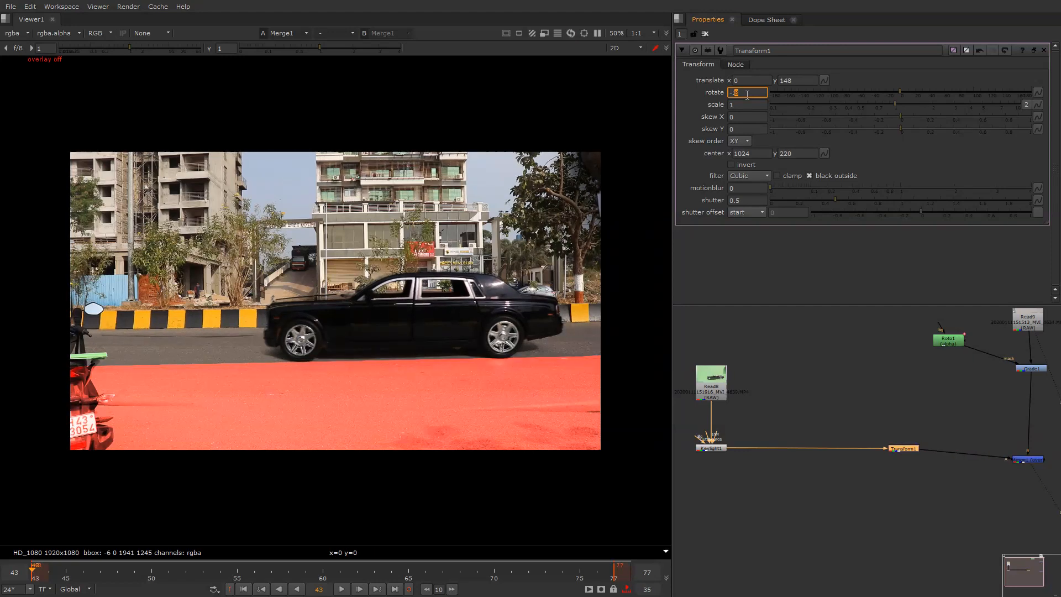
Disable the Merge to examine the red road area on the street clip without the car
right_click(456, 178)
click(457, 179)
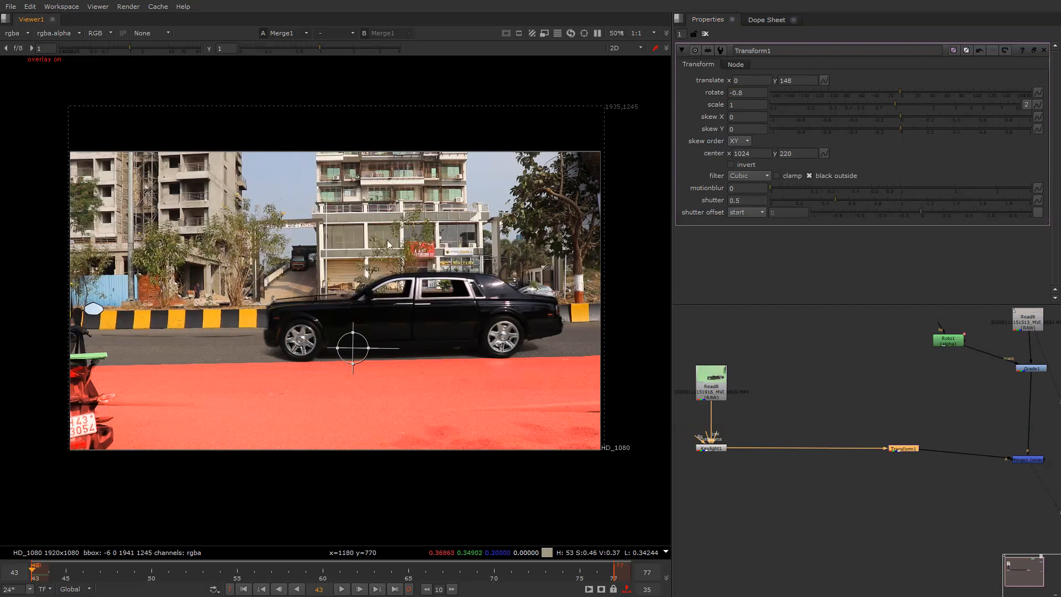
middle_drag(997, 421, 899, 417)
drag(893, 426, 962, 481)
key(d)
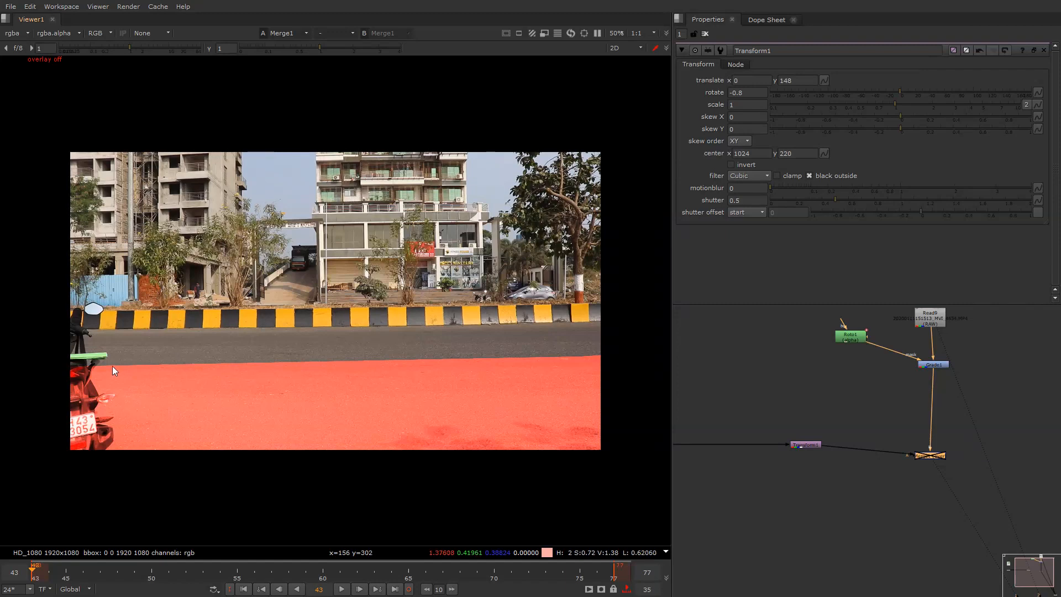
At frame 43, nudge the two points at the Roto Bezier's left end slightly up and check the edge without the overlay
double_click(853, 337)
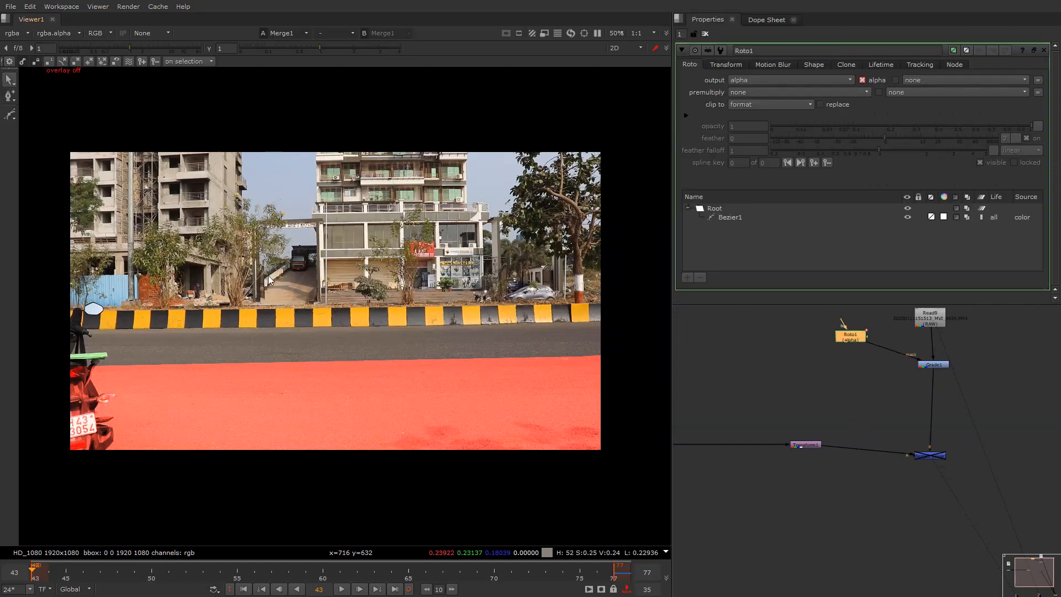
middle_drag(98, 359, 238, 326)
click(183, 334)
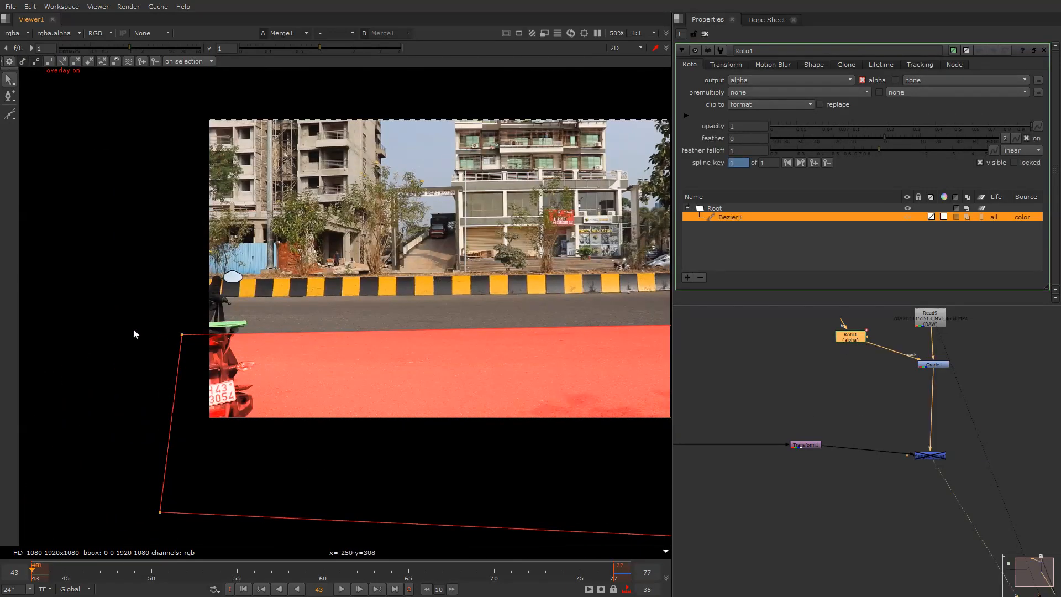
drag(117, 310, 219, 528)
drag(162, 409, 159, 404)
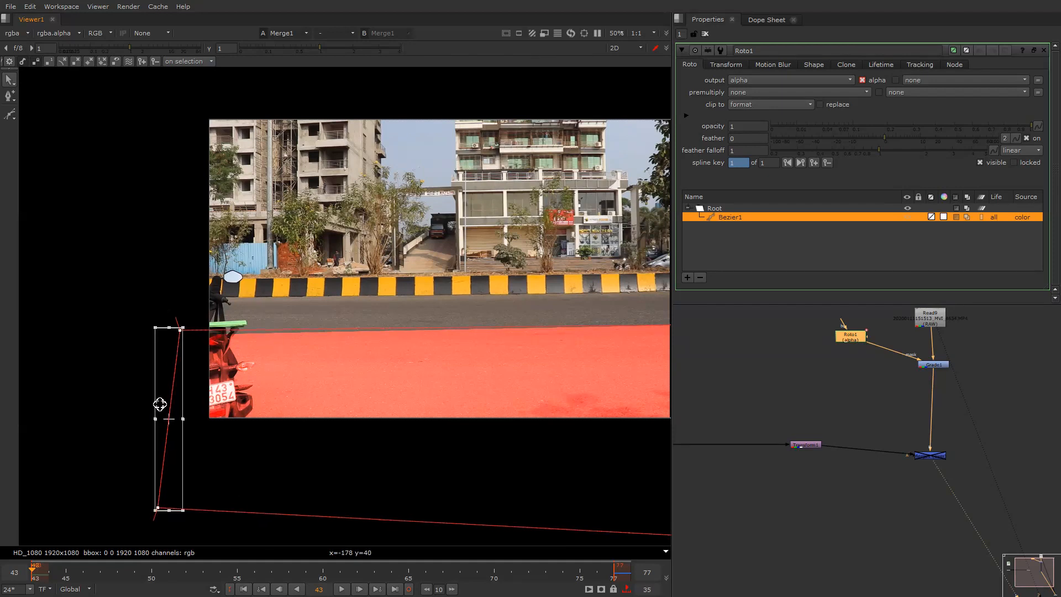
key(o)
scroll(344, 252, down, 1)
scroll(332, 251, down, 2)
scroll(331, 255, up, 3)
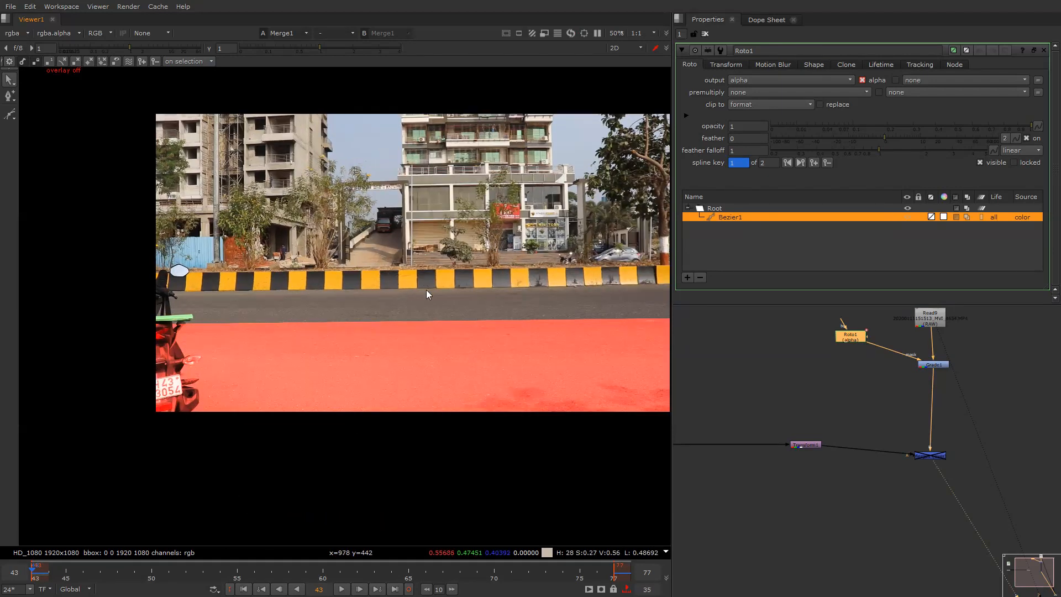
middle_drag(426, 290, 396, 288)
scroll(419, 299, down, 1)
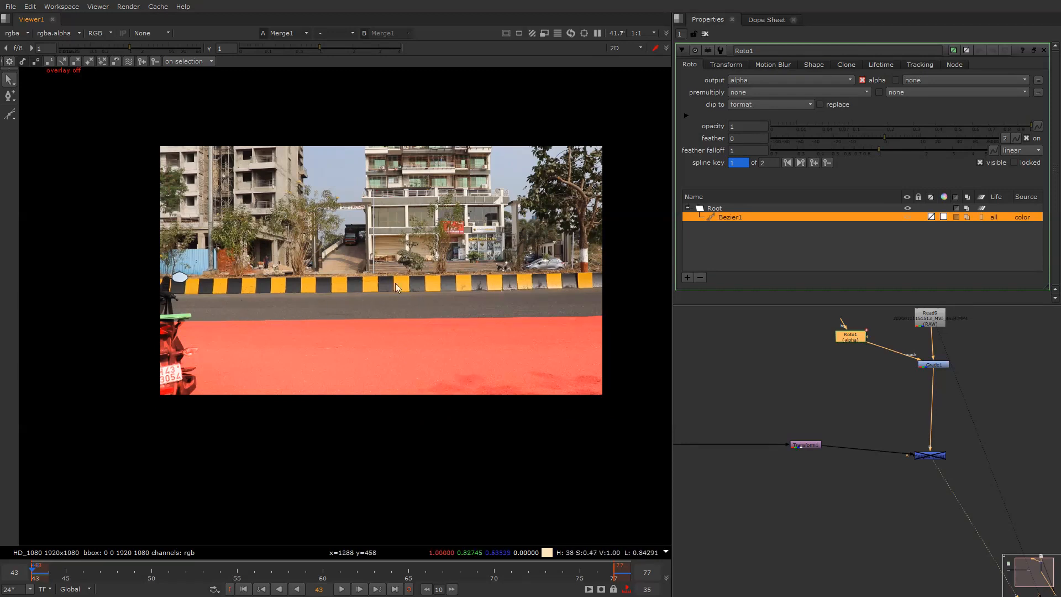
Enable the Merge again and check the car's wheels against the red road area with the overlay off
drag(848, 388, 1039, 512)
key(d)
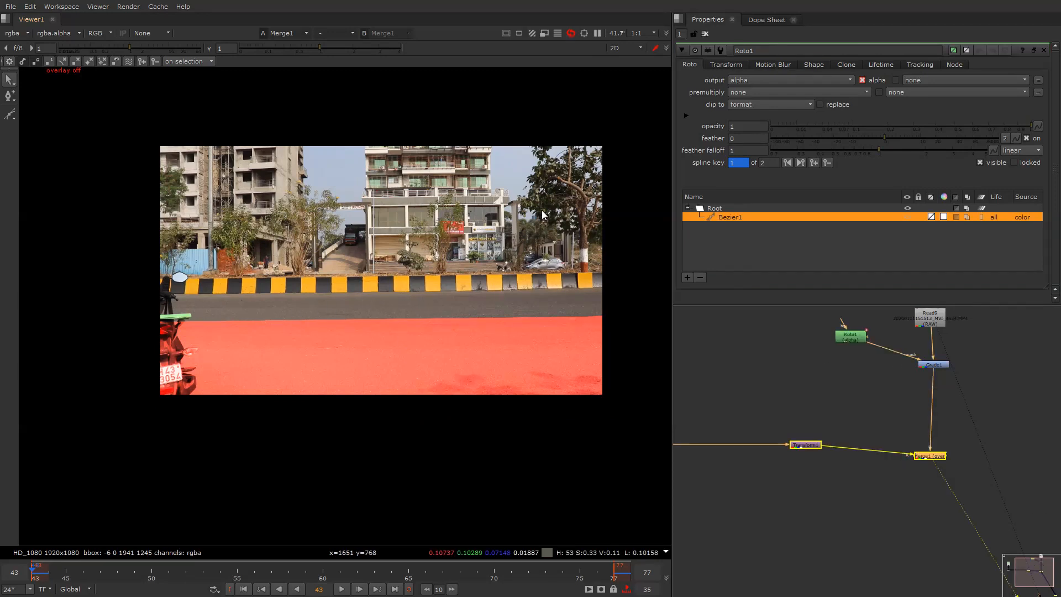
key(o)
key(o)
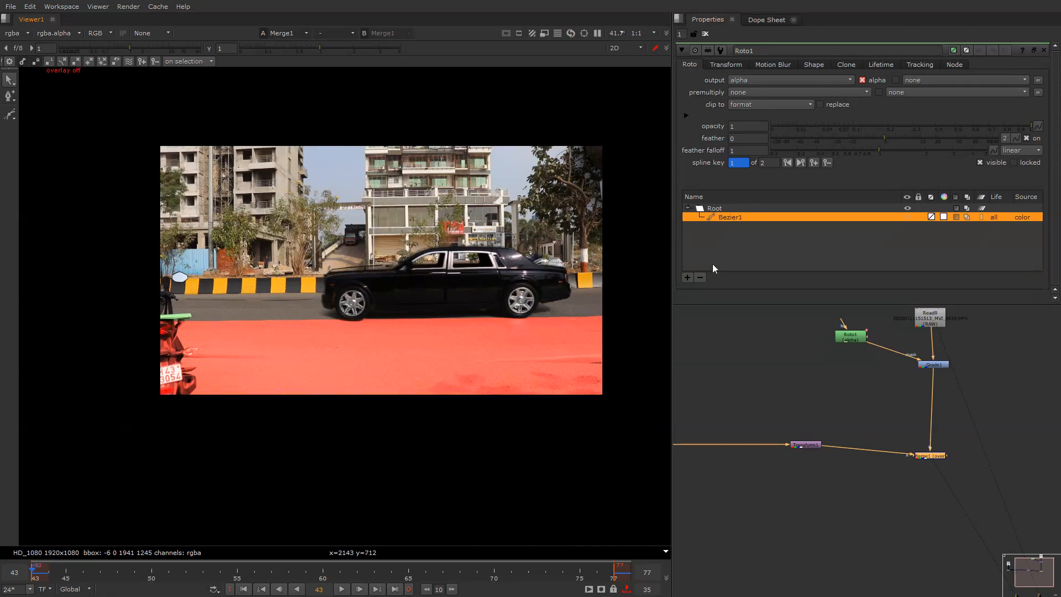
middle_drag(556, 328, 522, 325)
Move the Transform node directly beneath the Keylight node and open its properties
scroll(864, 387, down, 4)
middle_drag(841, 409, 873, 406)
scroll(873, 407, up, 4)
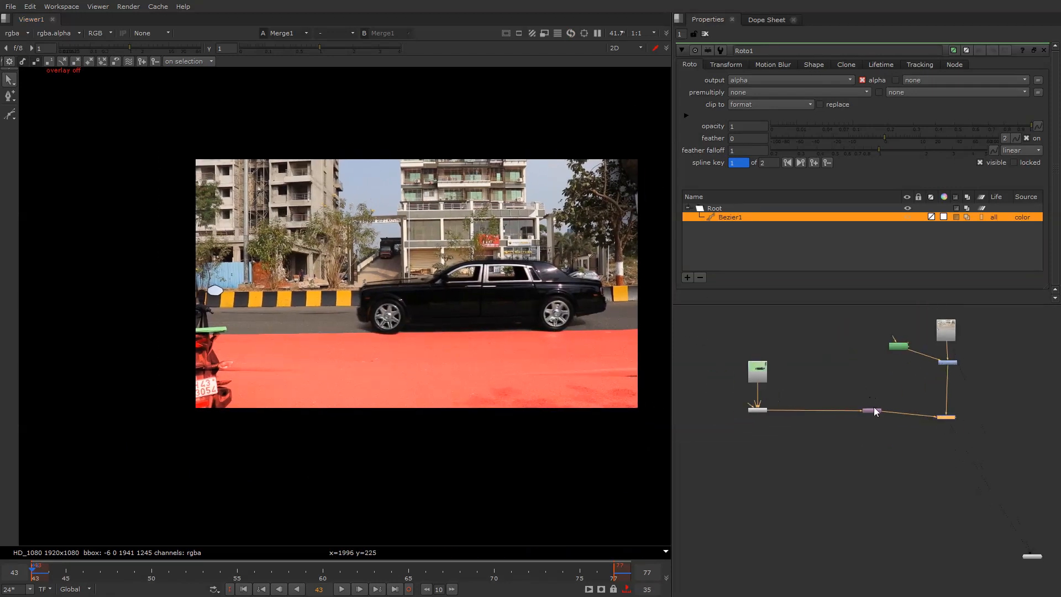
click(871, 412)
drag(870, 412, 774, 426)
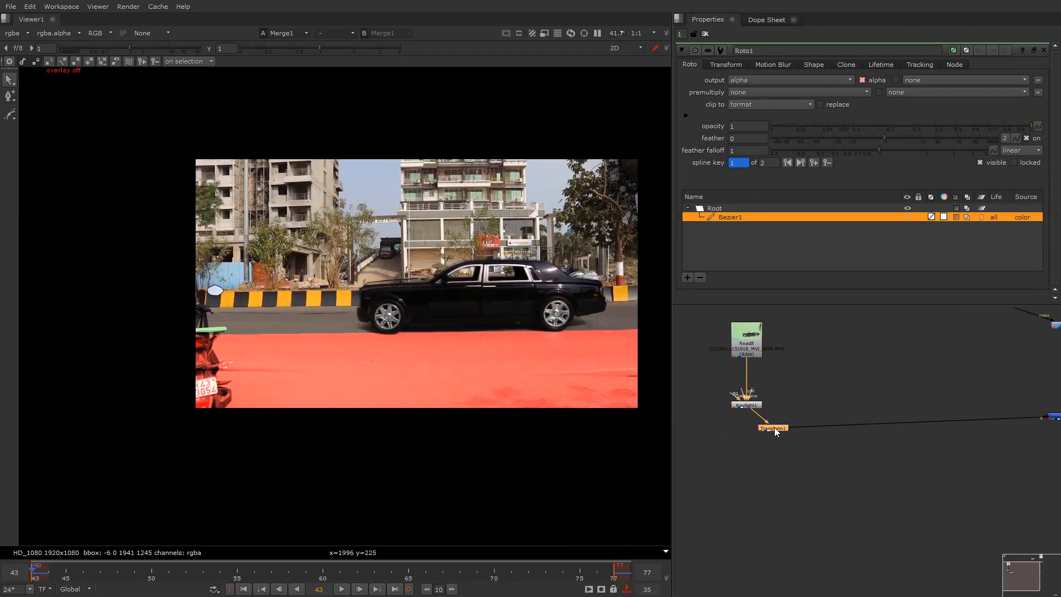
double_click(760, 426)
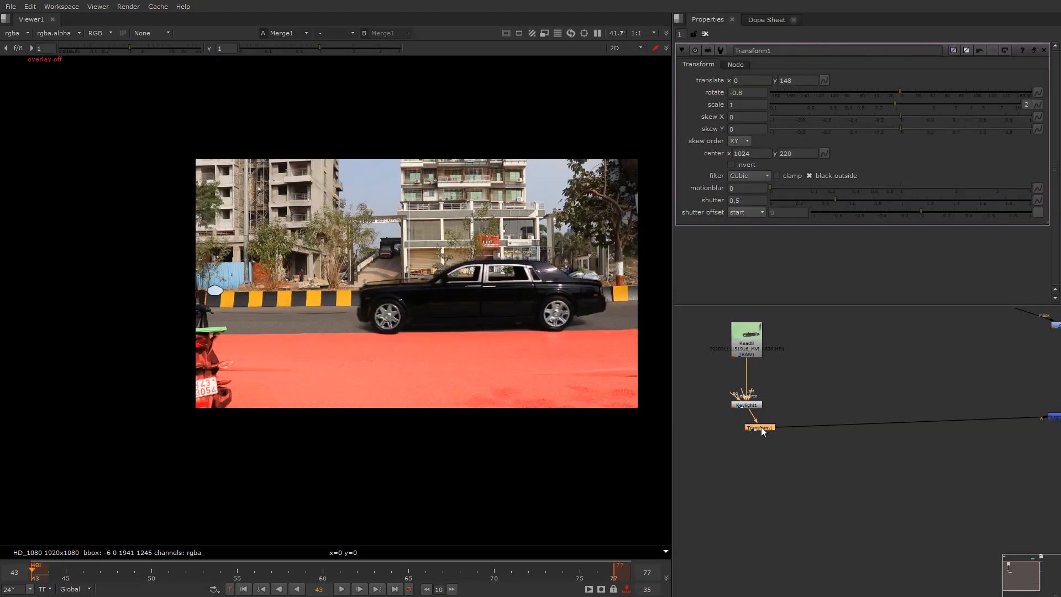
drag(760, 426, 751, 423)
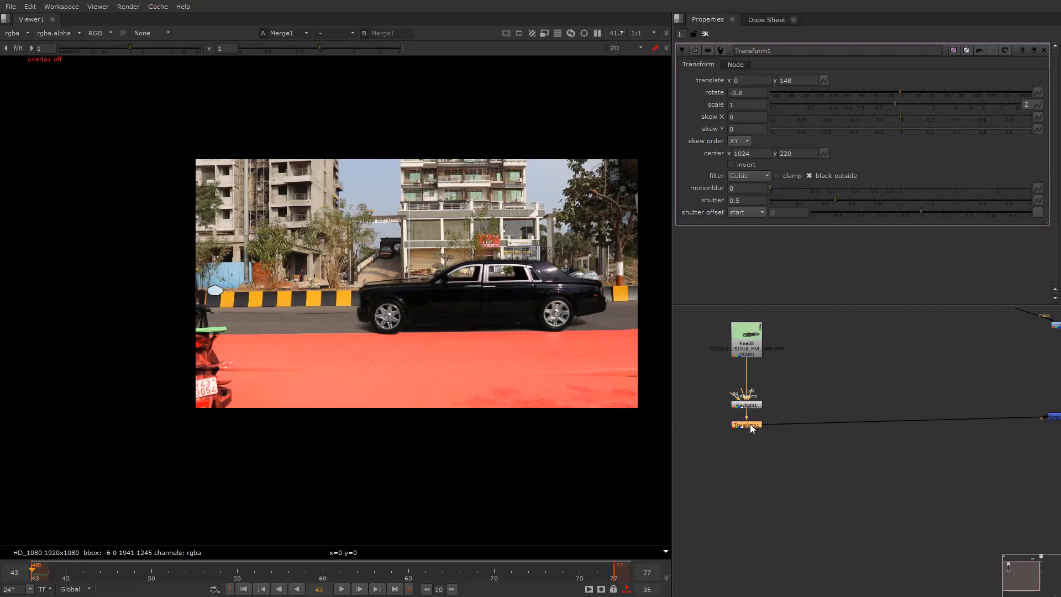
Add a second Transform after the first and set a key on all its knobs at frame 43
key(t)
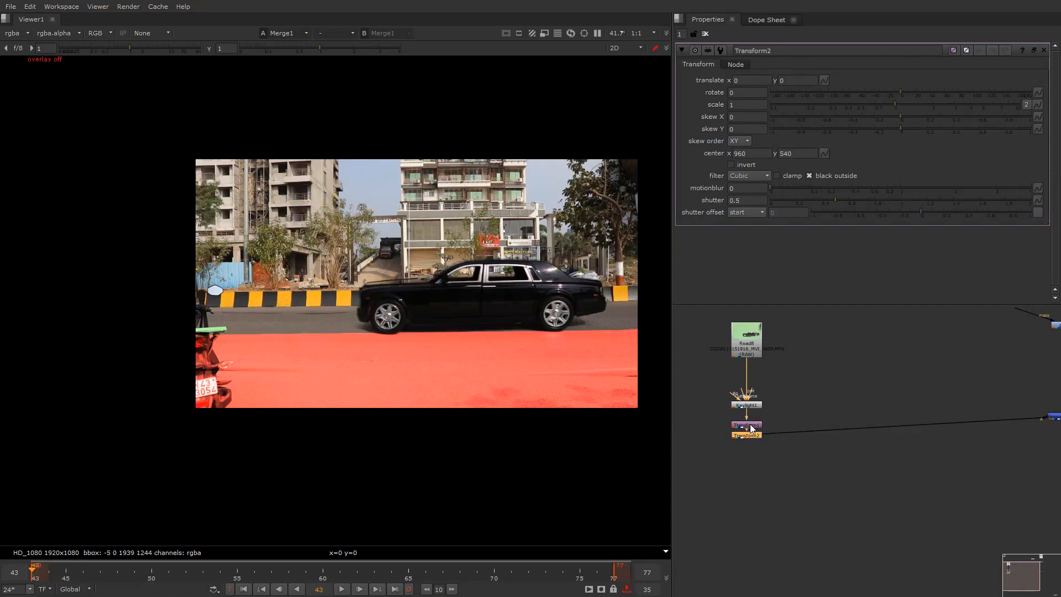
right_click(701, 103)
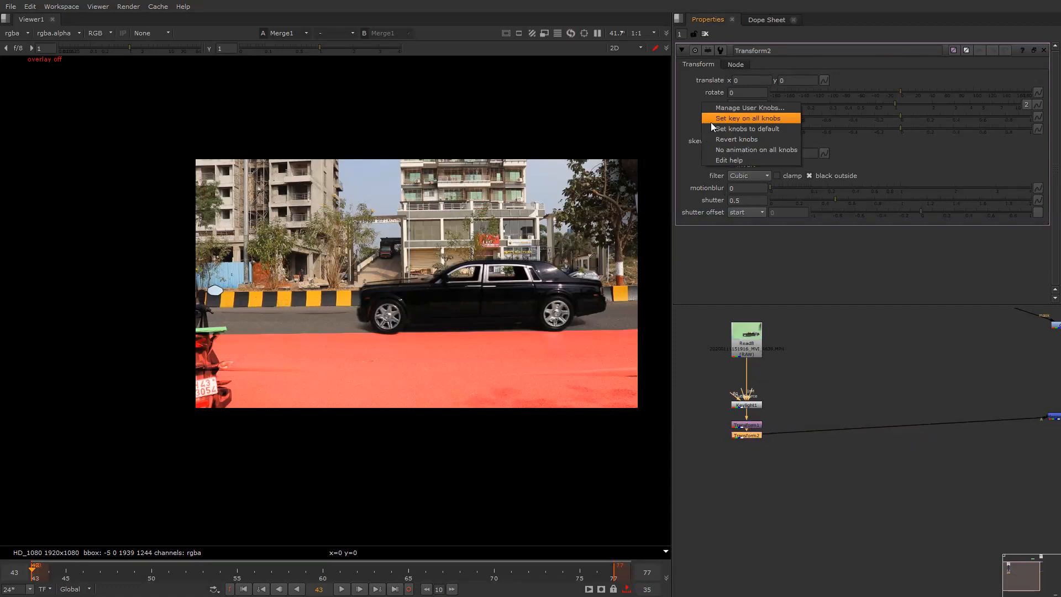
click(711, 121)
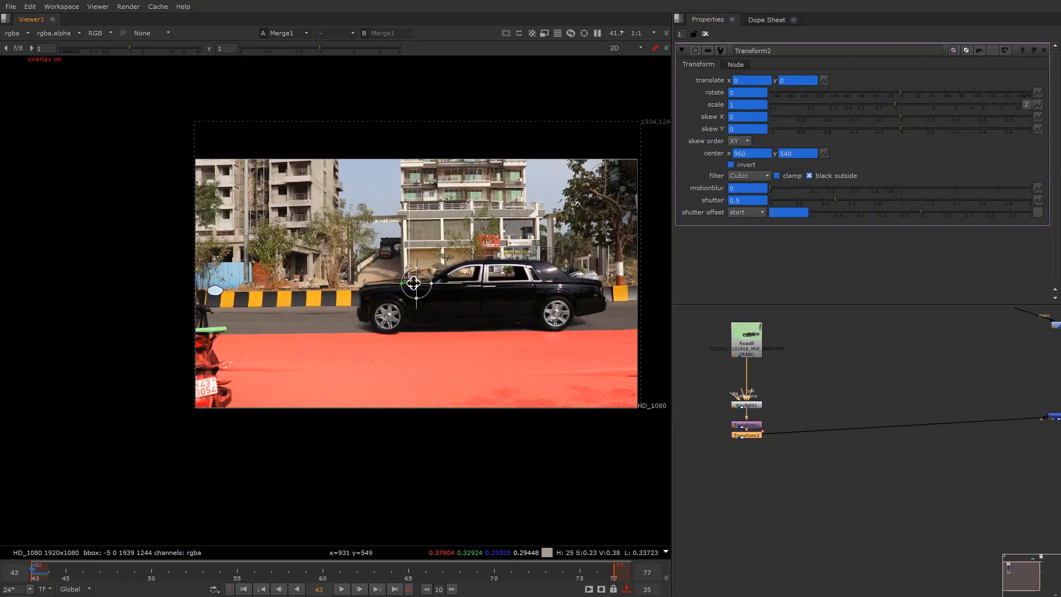
Move Transform2's pivot behind the car's rear wheel, at about x 1750, y 382, and key rotate at 1.4 on frame 50
ctrl+drag(416, 282, 599, 321)
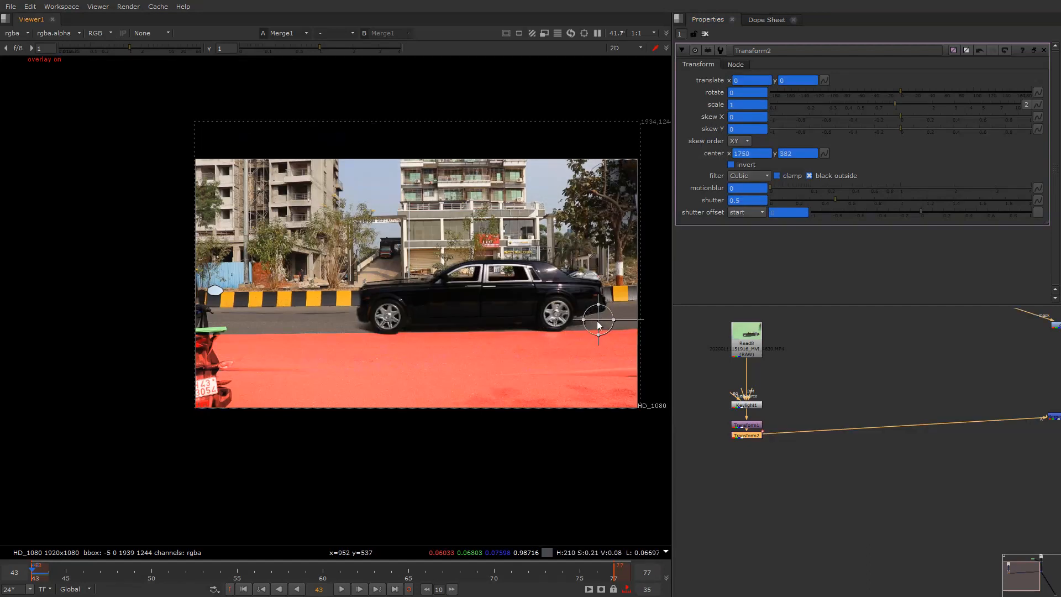
click(151, 575)
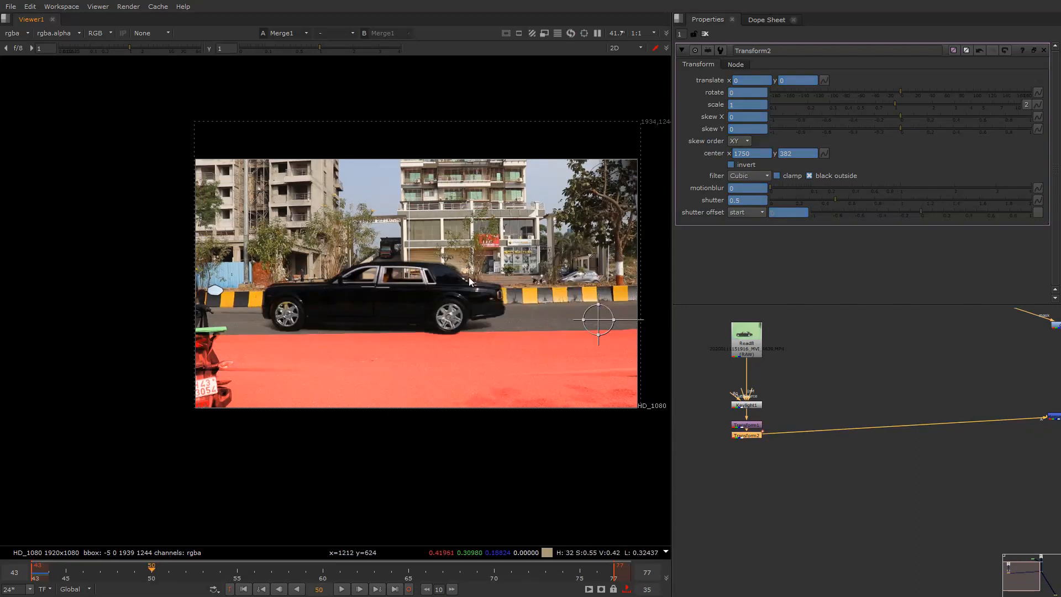
text(1)
key(Return)
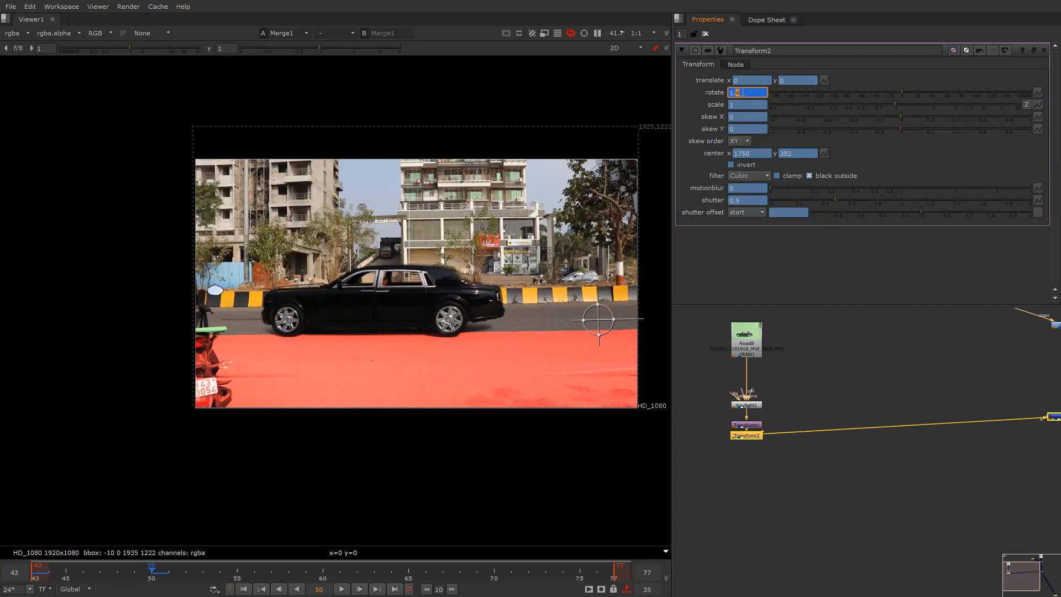
text(1.4)
key(Return)
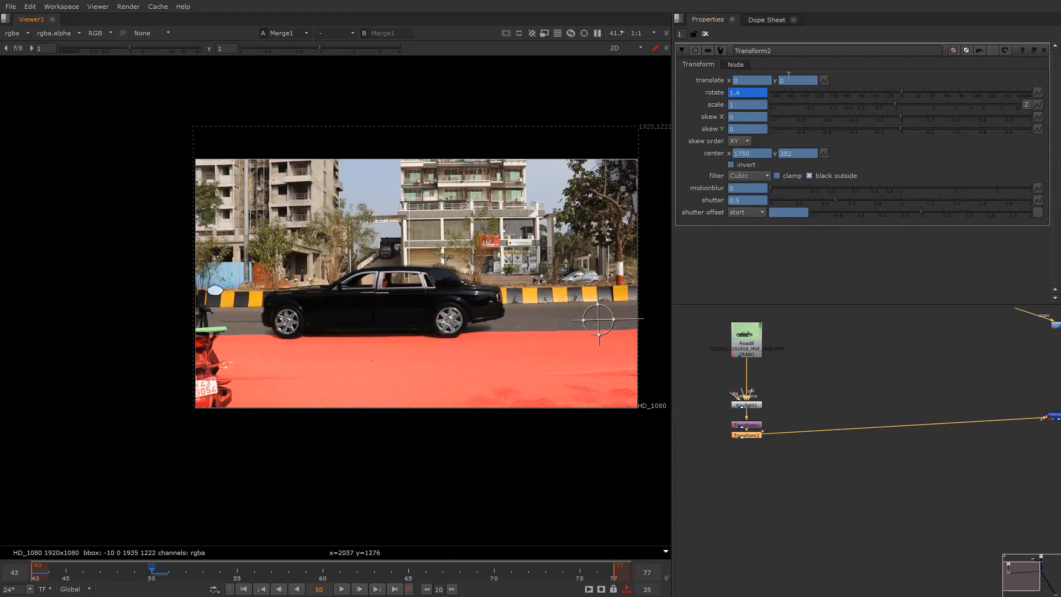
At frame 50, set Transform2's translate y to 26 and rotate to 1.7 so the wheels follow the red road edge
text(19)
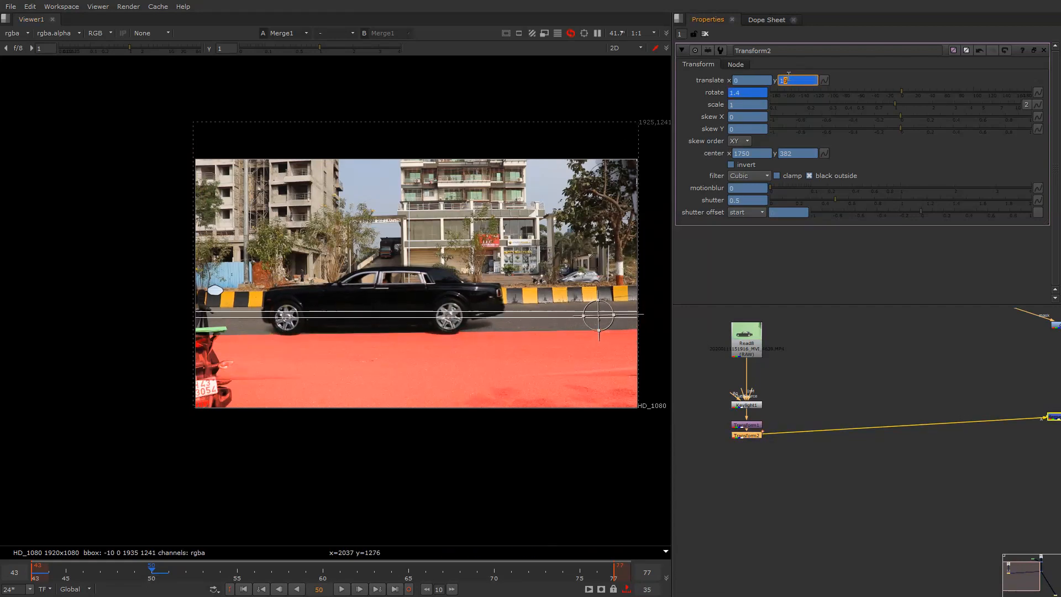
key(Return)
key(Up)
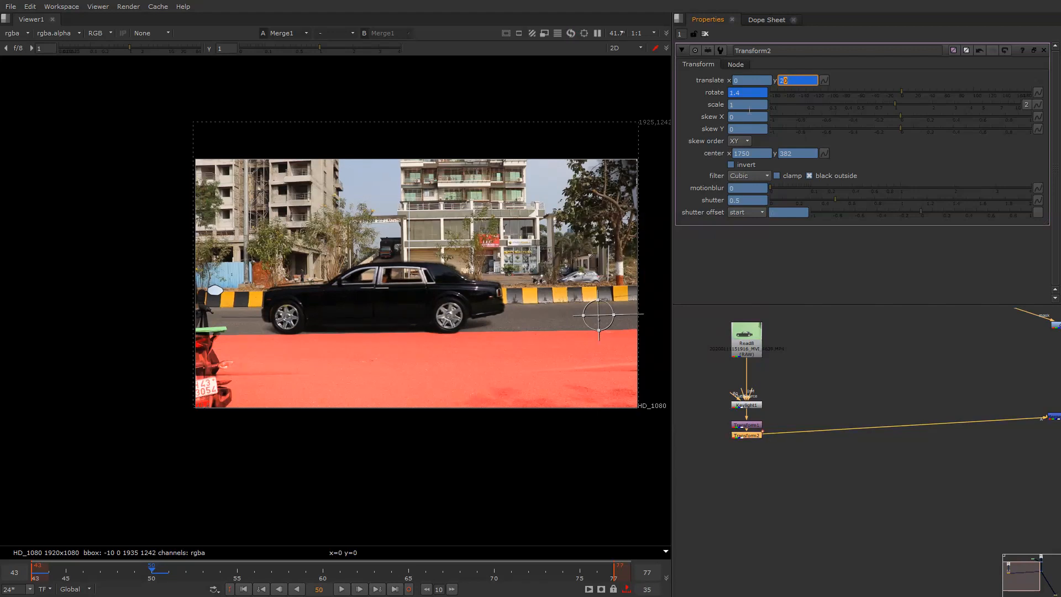
scroll(387, 335, up, 4)
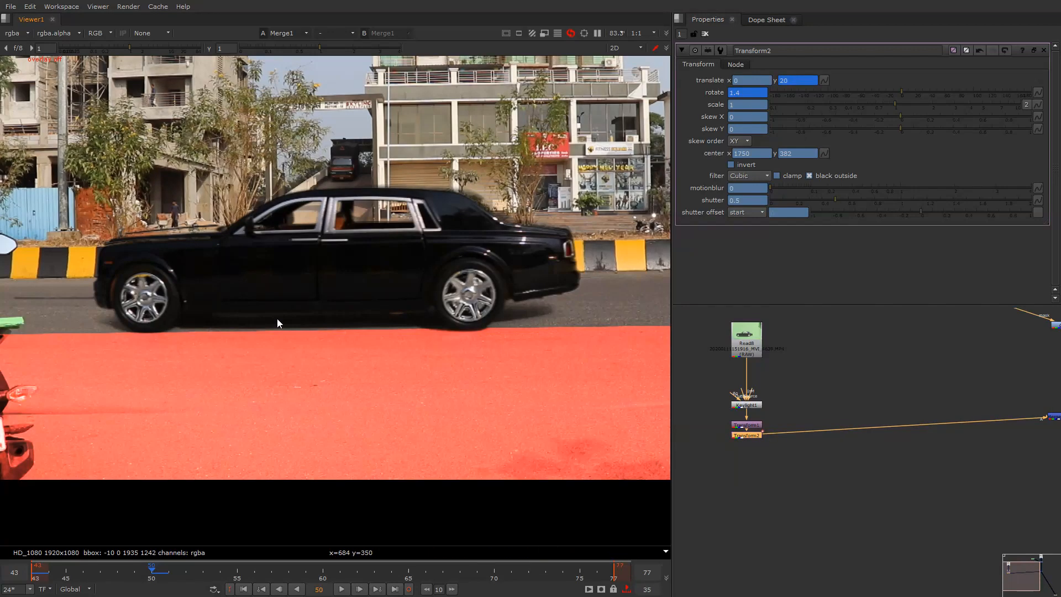
click(736, 91)
key(Up)
key(Up)
key(Up)
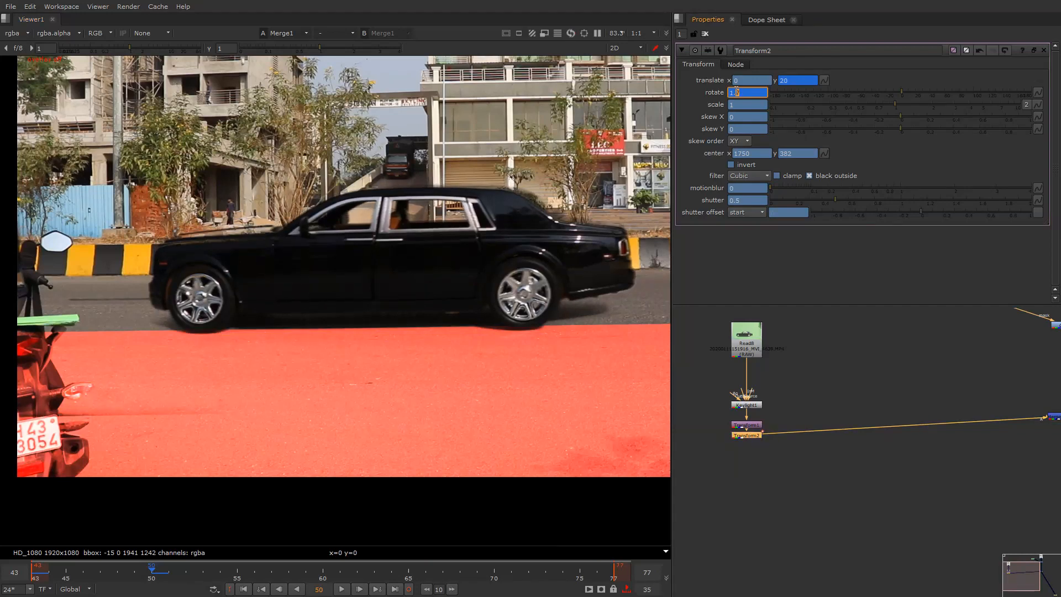
key(Down)
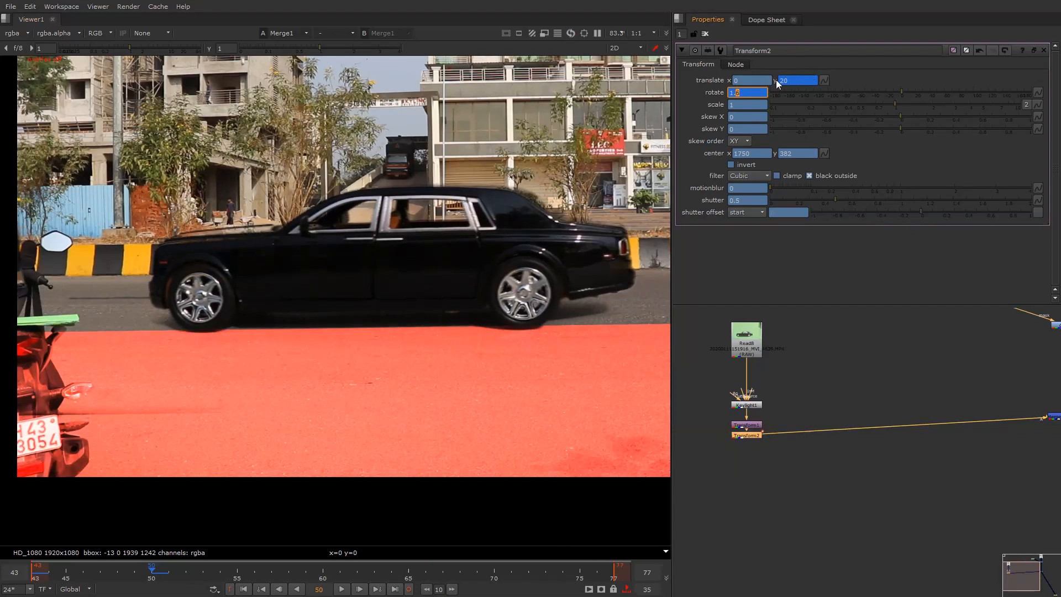
key(Up)
key(Up)
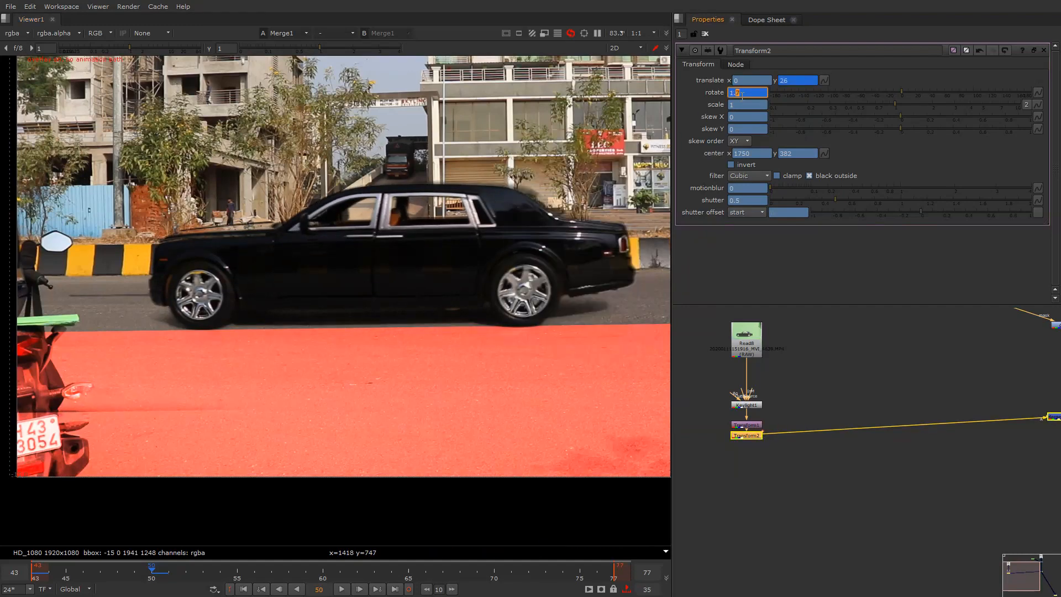
key(Up)
scroll(390, 201, down, 2)
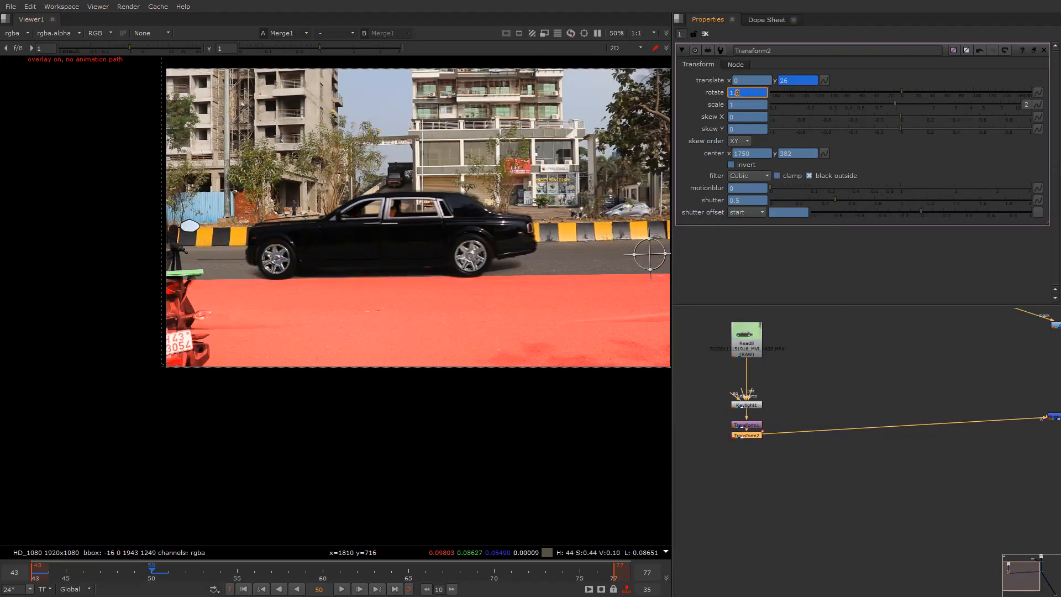
key(Return)
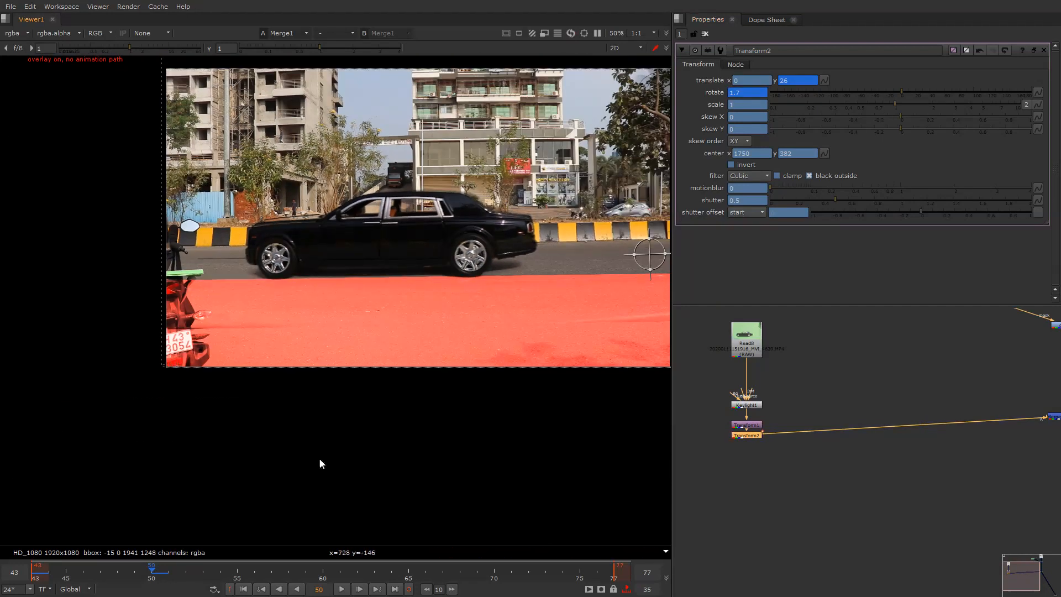
Key Transform2's rotate at 2 on frame 57
click(323, 576)
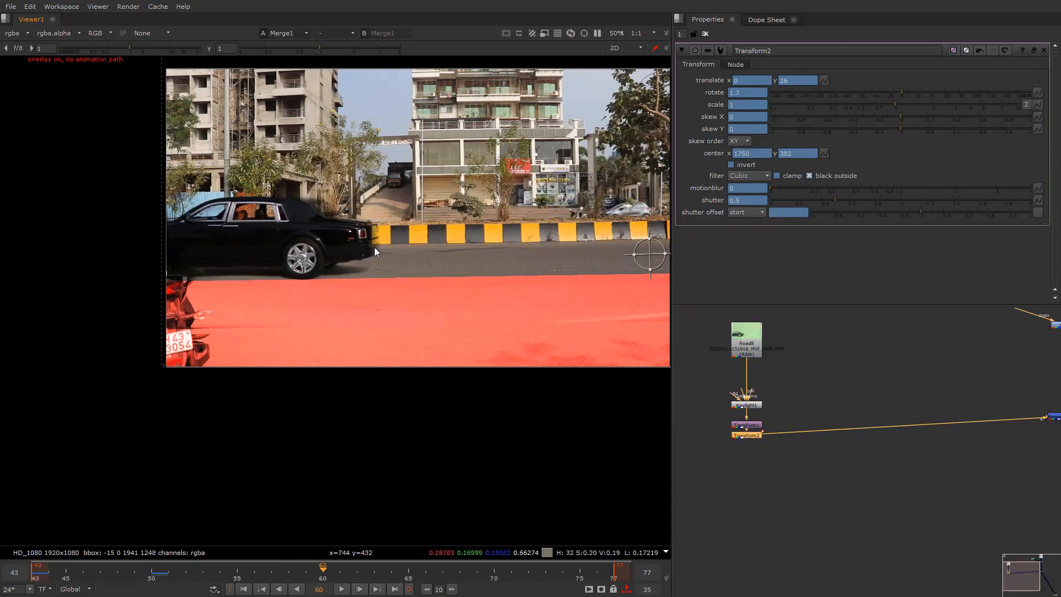
scroll(250, 240, up, 2)
key(Left)
key(Left)
key(Left)
key(Left)
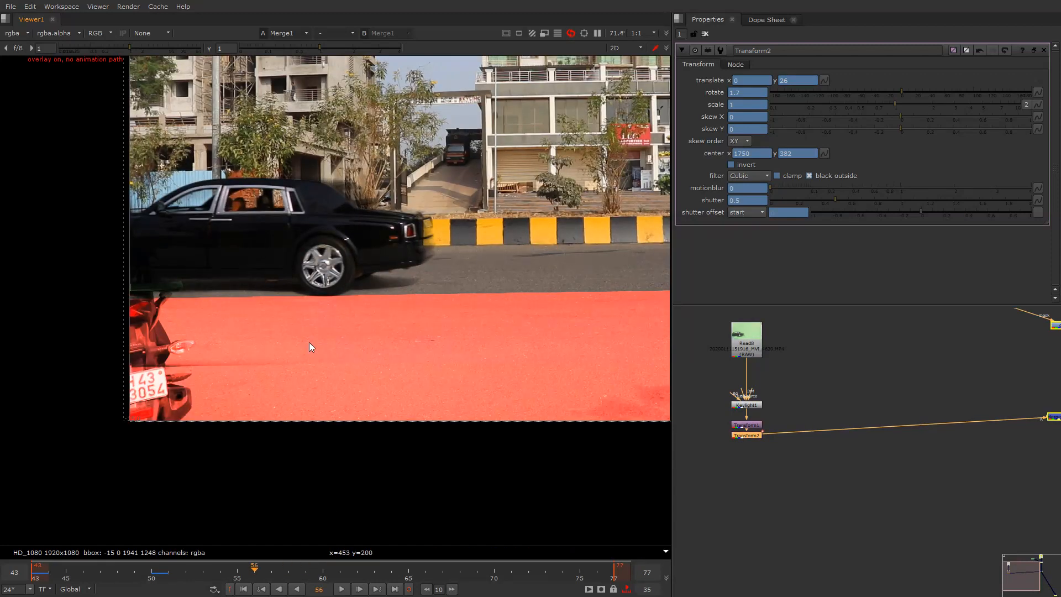
key(Right)
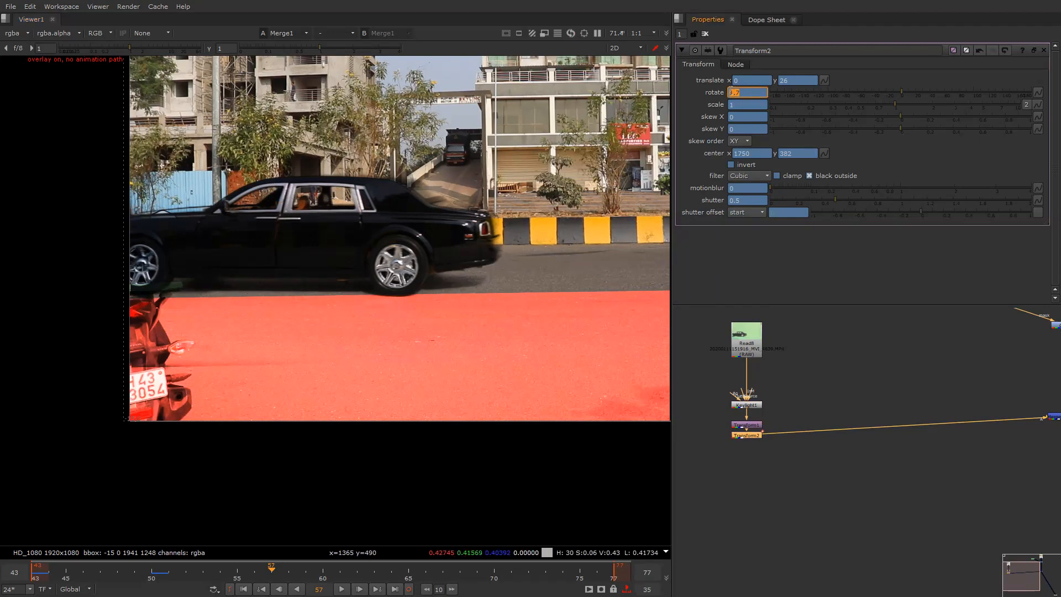
key(BackSpace)
text(2)
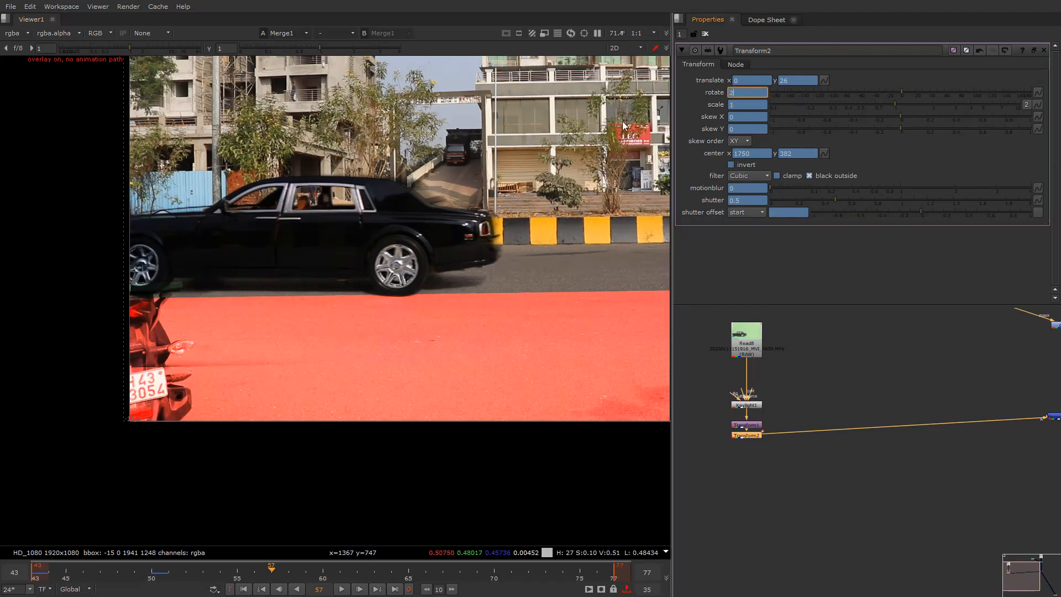
key(Return)
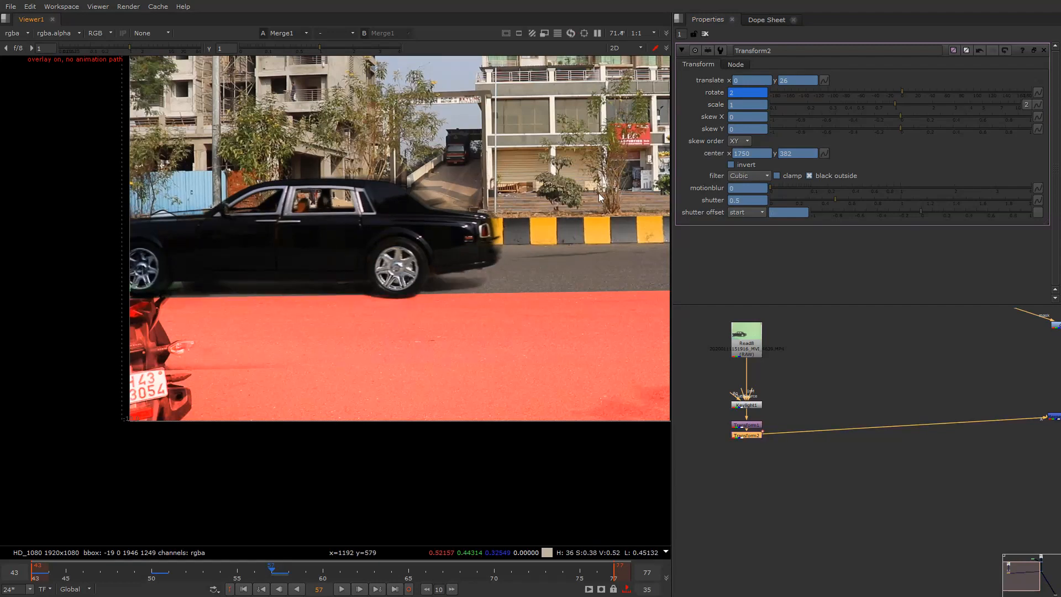
At frame 57, set Transform2's rotate to 2.4 and translate y to 37
scroll(519, 196, down, 2)
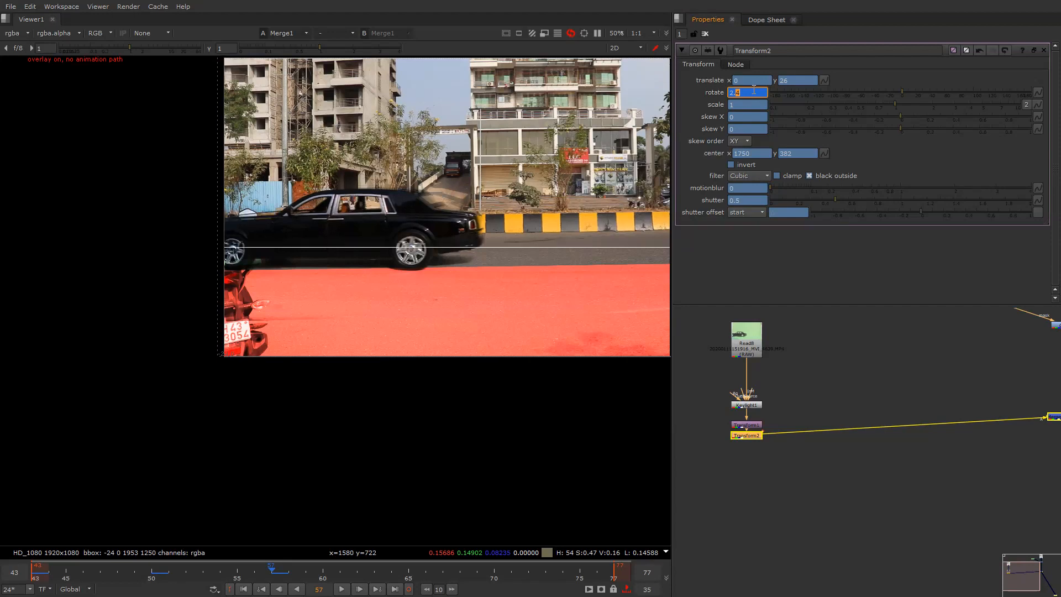
scroll(299, 275, up, 3)
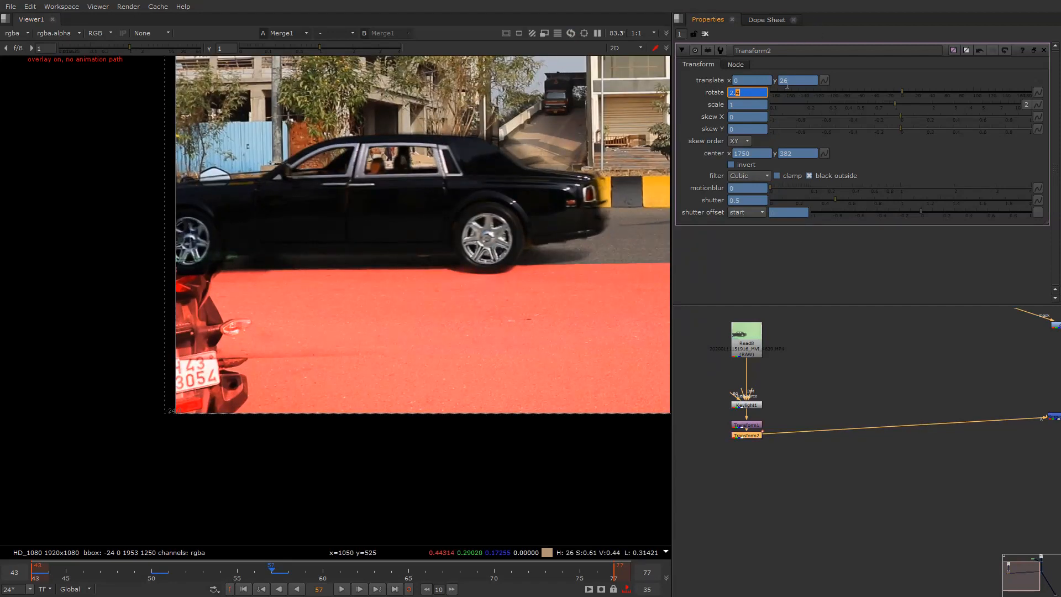
key(Up)
key(Up)
key(Up)
key(Up)
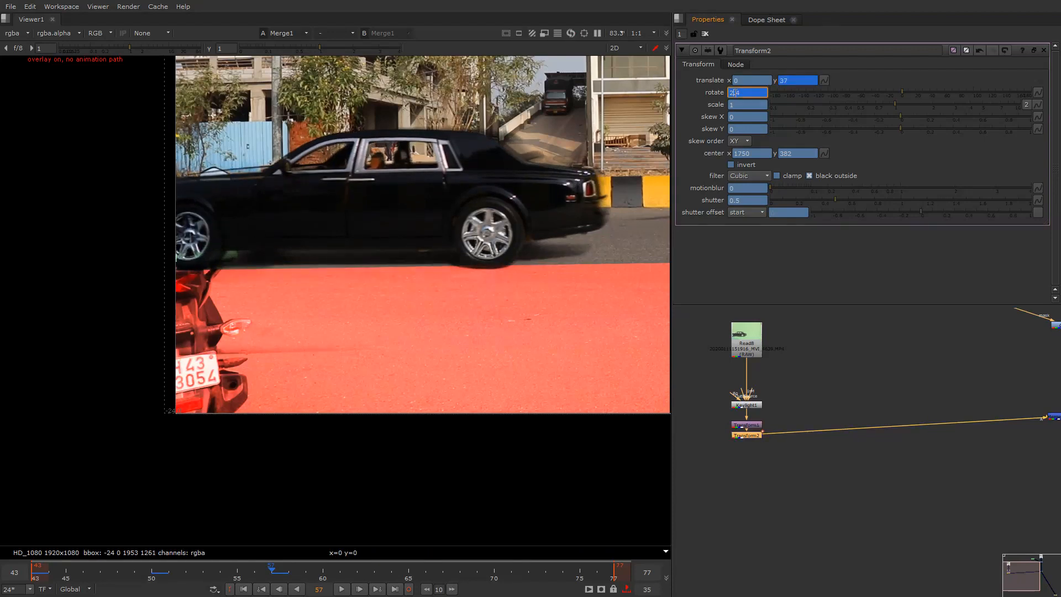
At frame 57, refine Transform2's rotate to 2.7 and translate y to 42 against the road edge
key(Up)
key(Up)
key(Up)
key(Up)
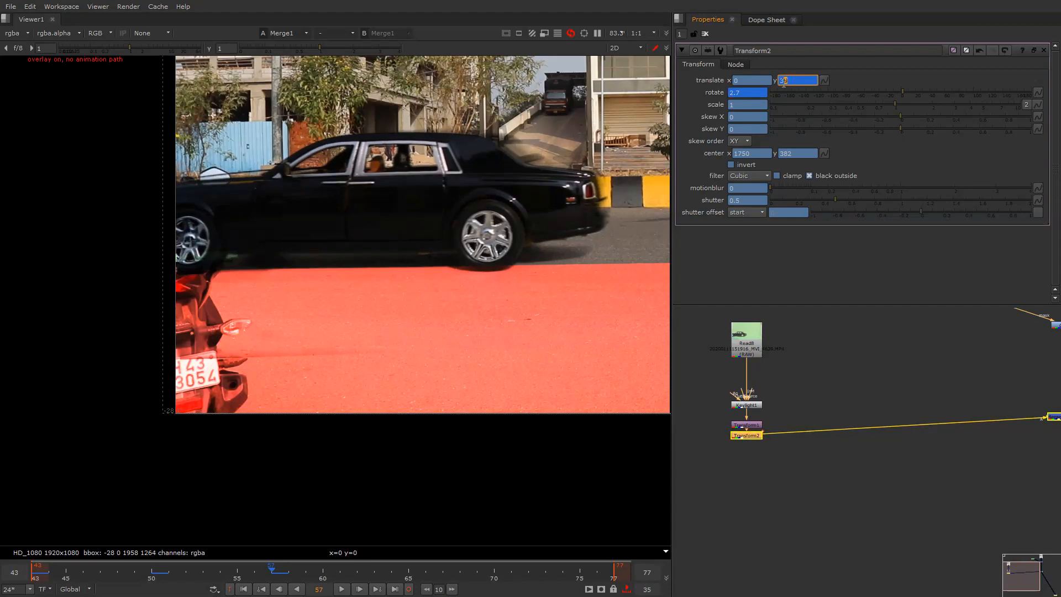
key(Up)
key(Up)
key(Up)
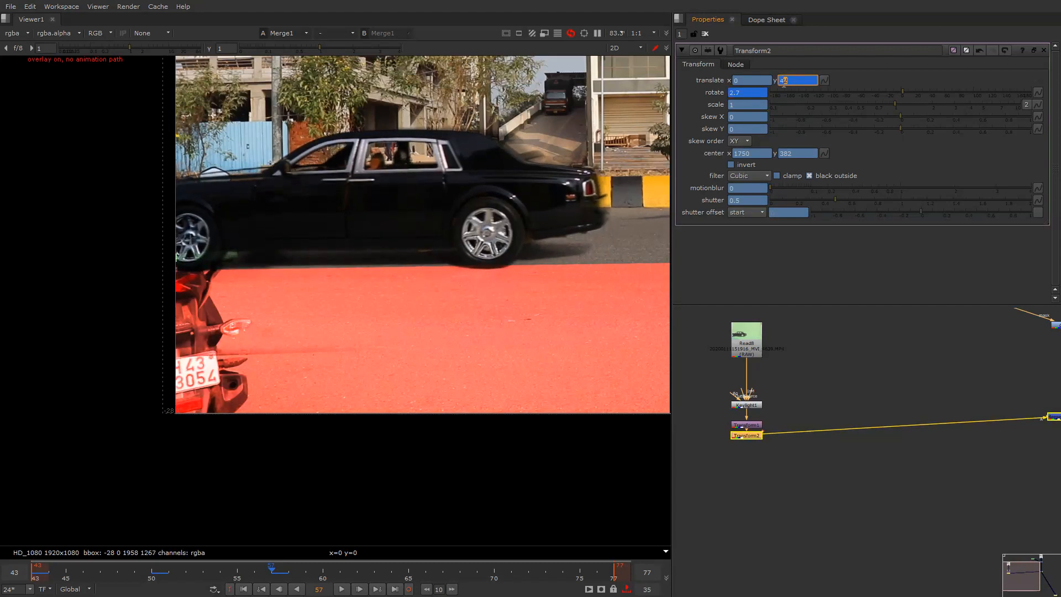
scroll(355, 191, down, 4)
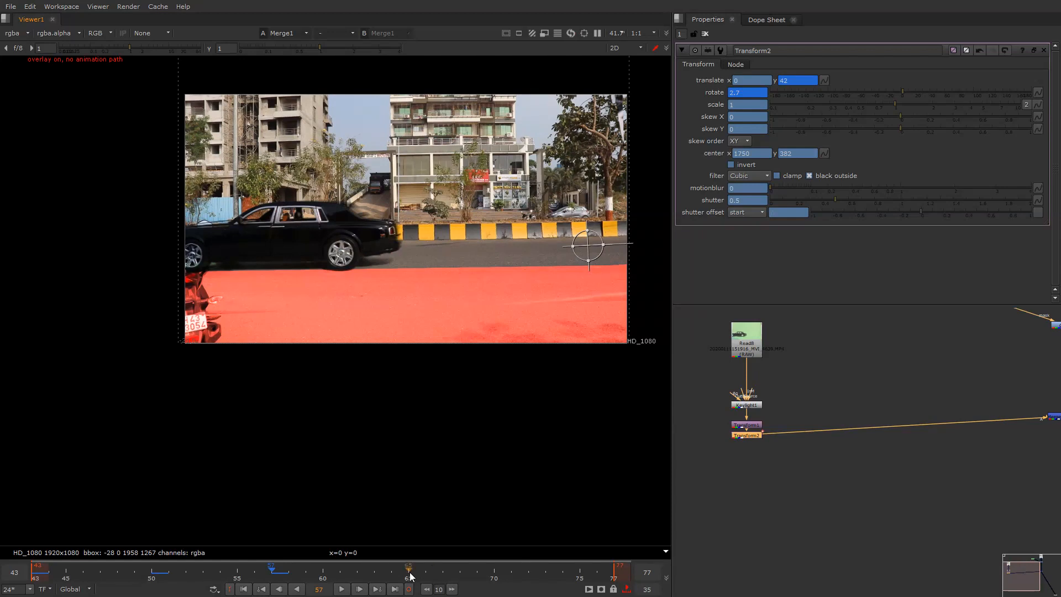
Check the rear wheel against the road edge at frame 65, and scrub back to frame 48
click(409, 574)
scroll(170, 273, up, 1)
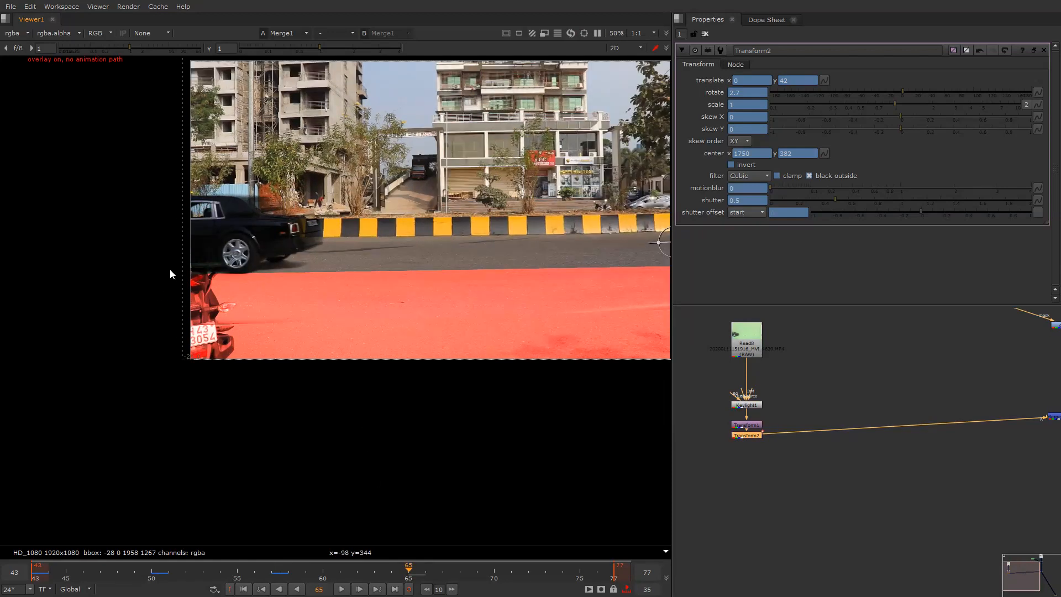
scroll(211, 264, up, 5)
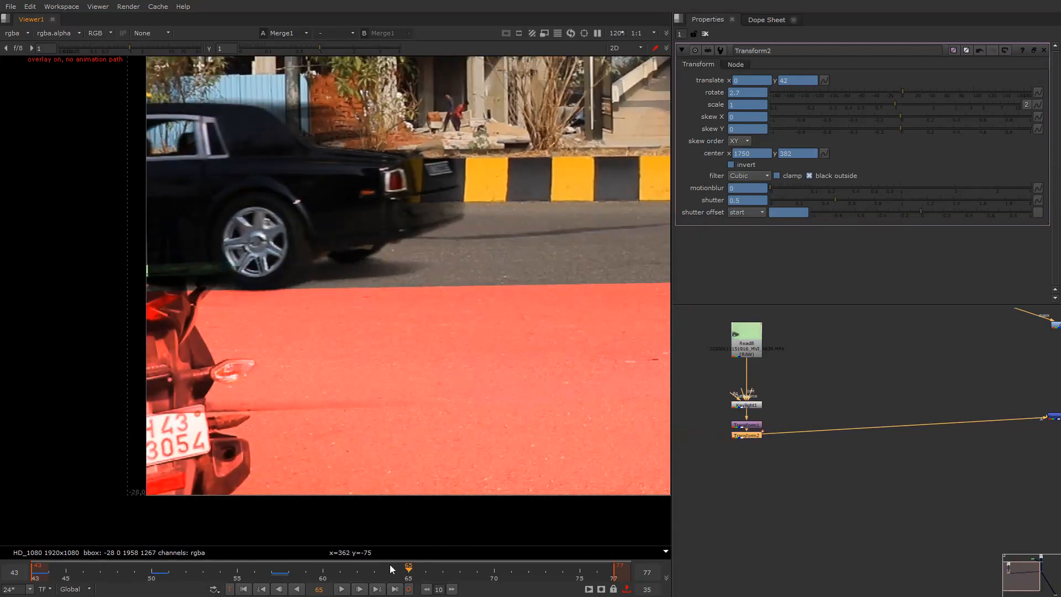
drag(390, 565, 121, 582)
scroll(226, 353, down, 4)
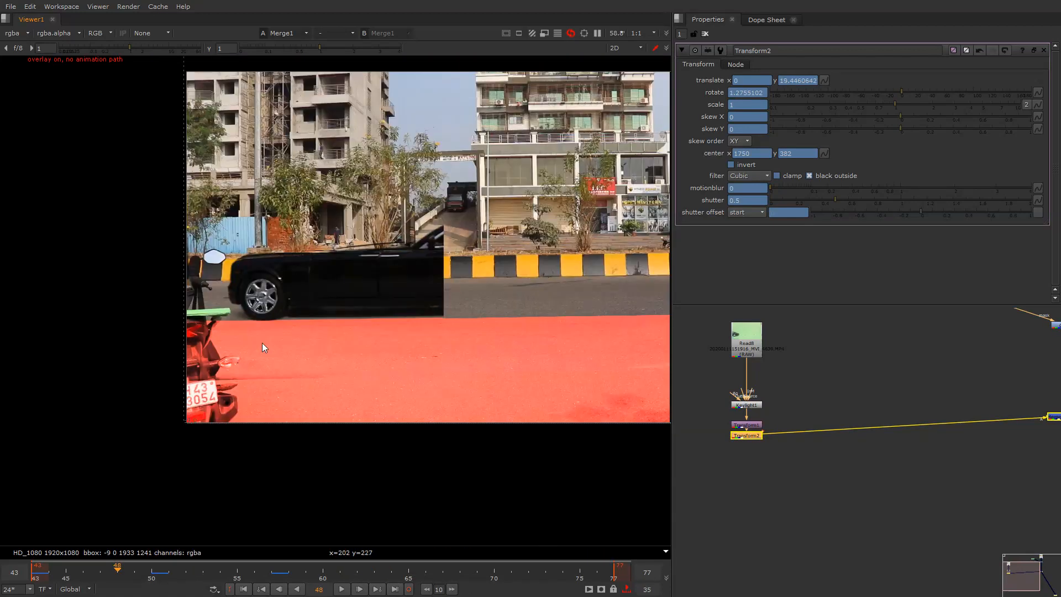
Turn the viewer overlay off and play back the shot to examine how the car moves along the road
key(q)
key(l)
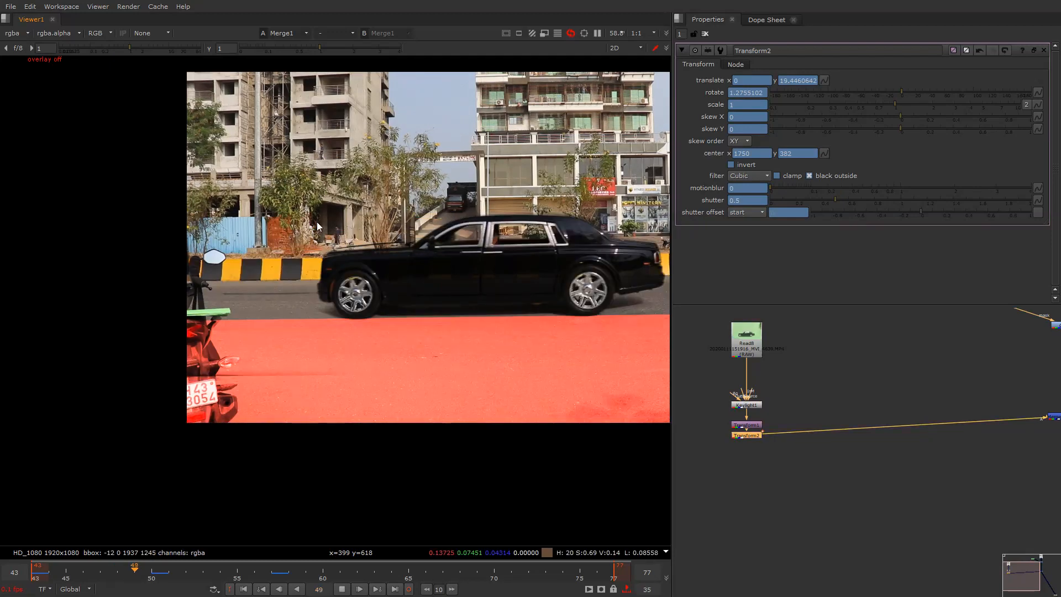
right_click(316, 221)
click(316, 221)
key(f)
key(o)
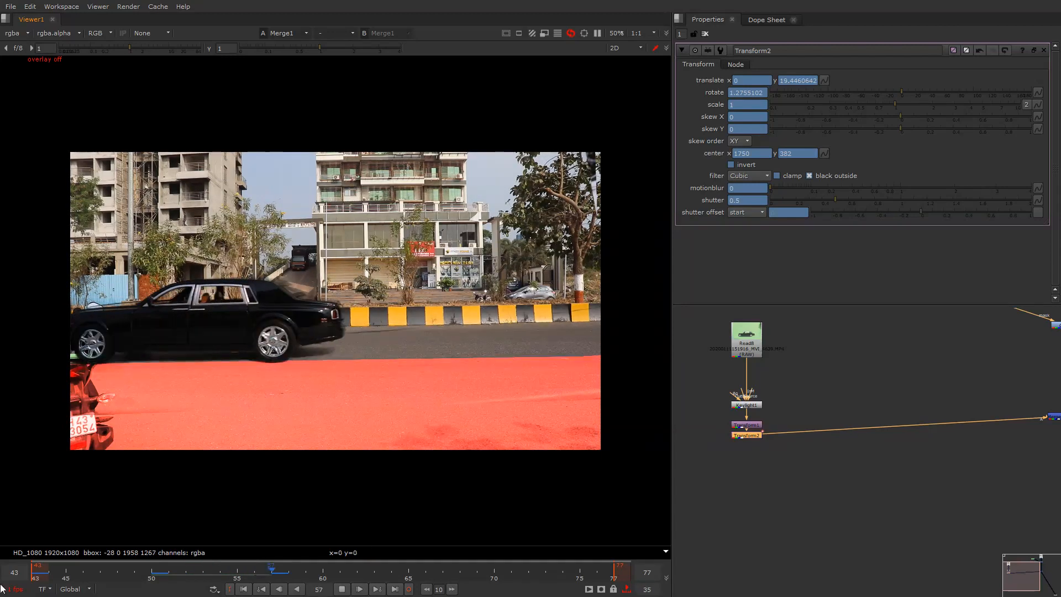
click(33, 576)
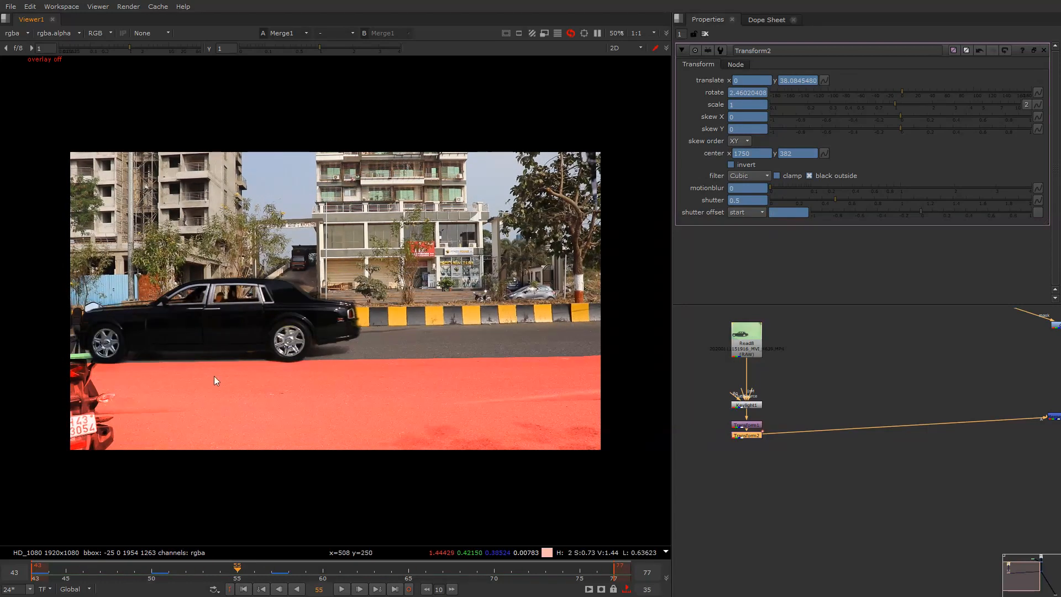
Examine the wheels against the red road edge frame by frame from frame 50 to 54
drag(215, 579, 169, 578)
scroll(234, 368, up, 3)
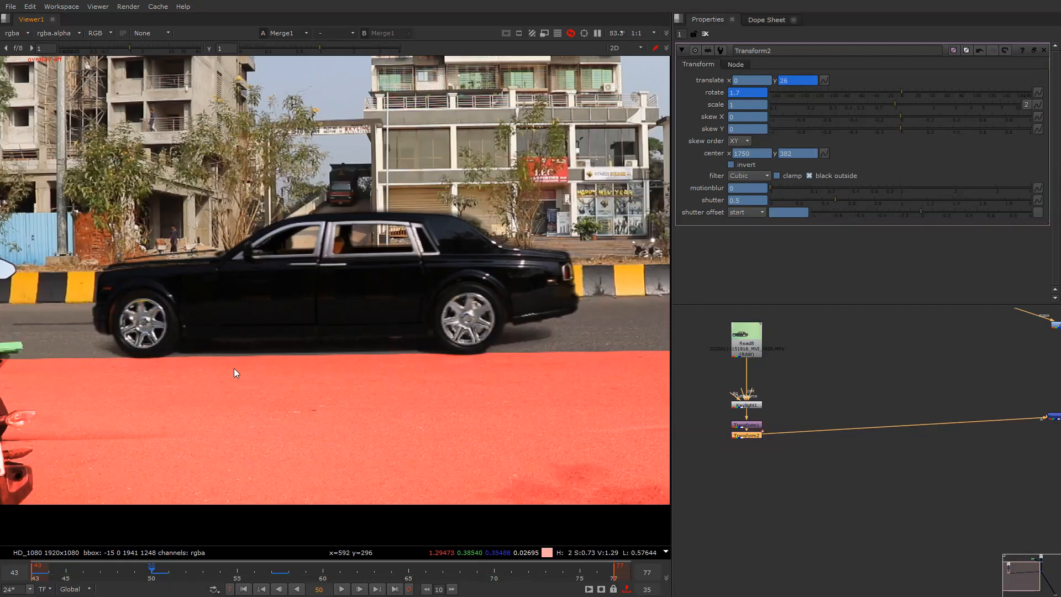
key(Right)
key(Right)
key(Right)
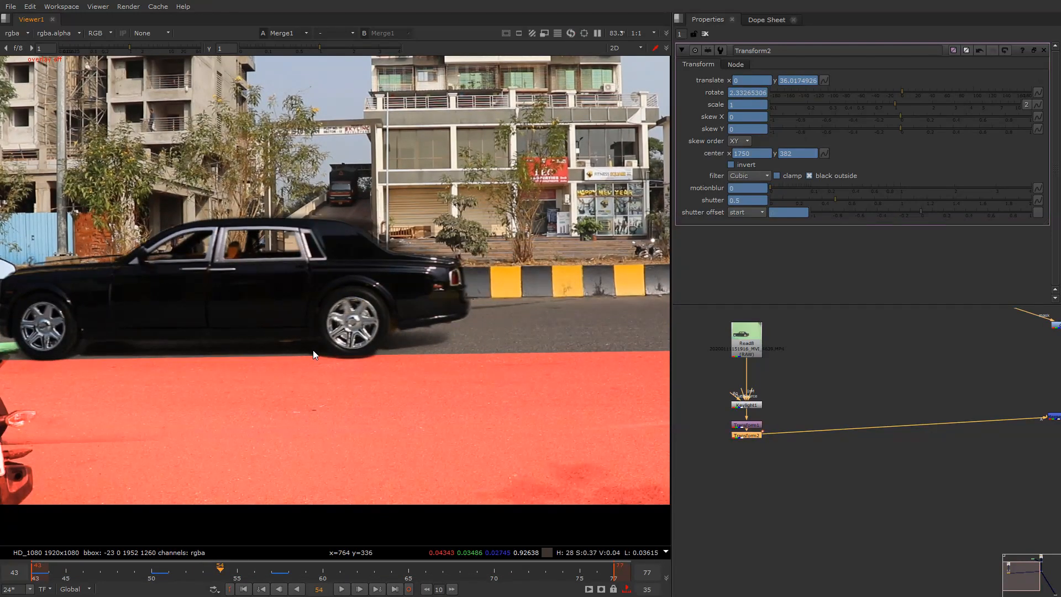
At frame 57, delete Transform2's rotate and translate y keys
click(276, 575)
scroll(333, 316, down, 2)
middle_drag(334, 316, 373, 317)
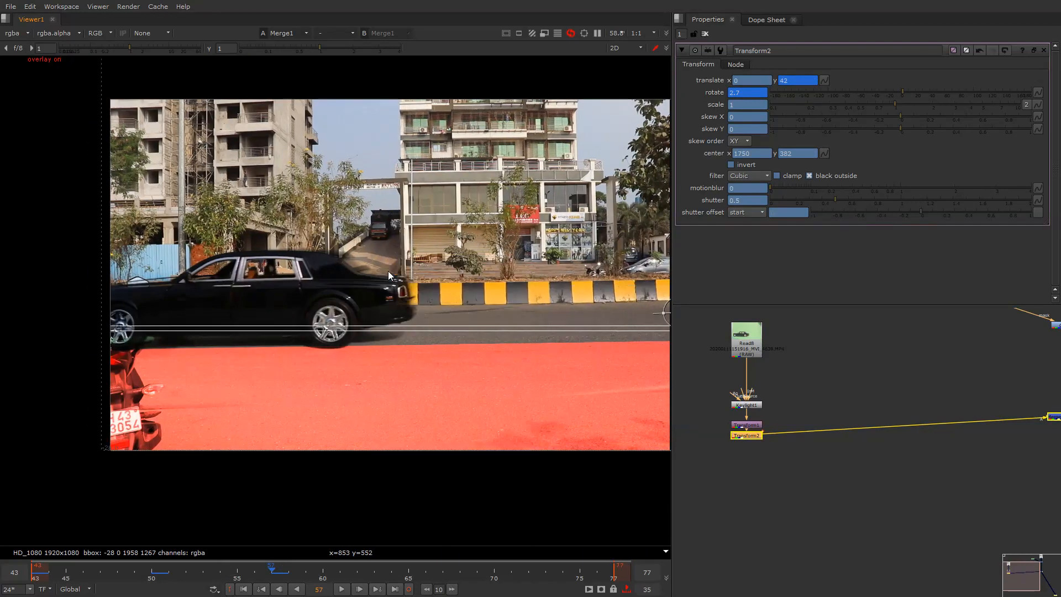
scroll(388, 271, down, 2)
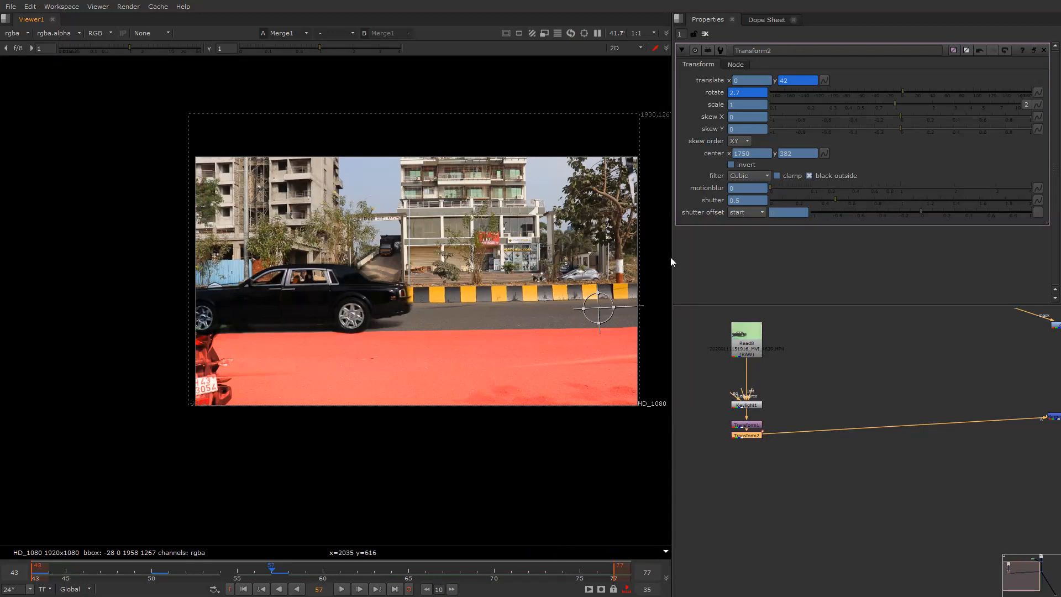
right_click(745, 91)
click(755, 105)
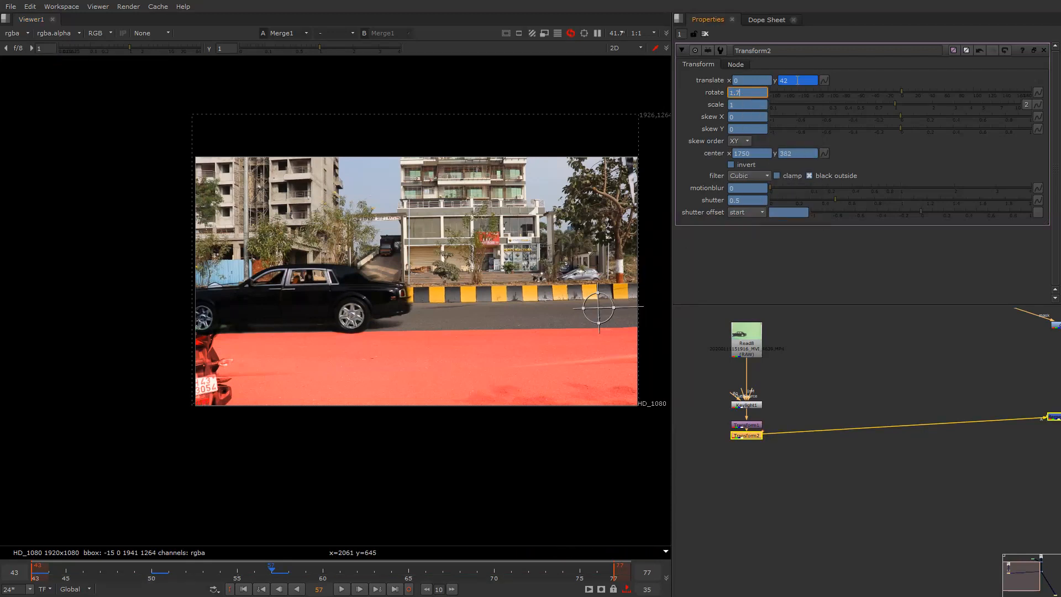
right_click(797, 82)
click(806, 107)
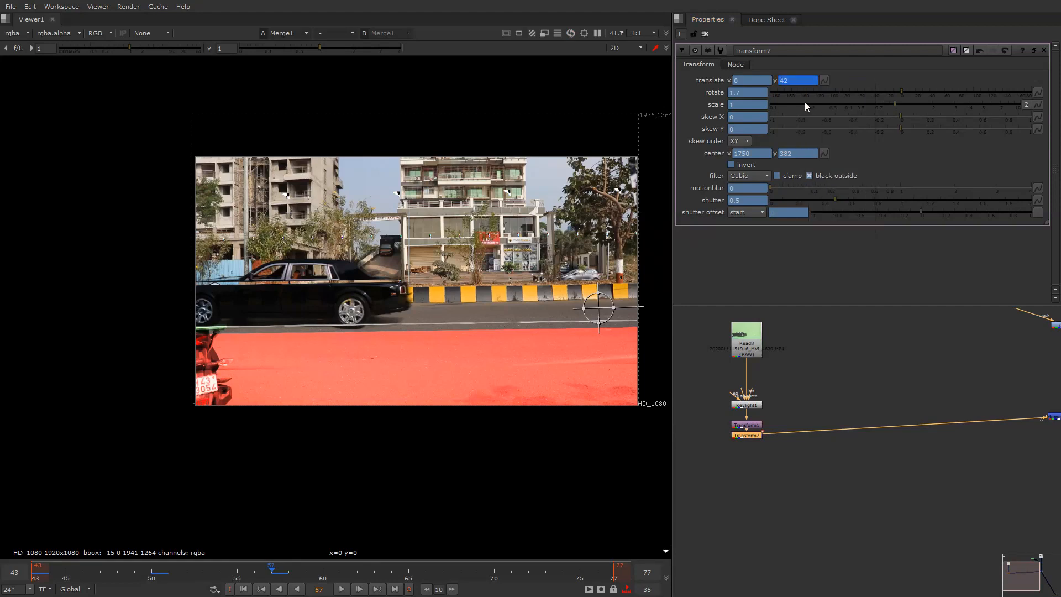
Remove the remaining translate y key from Transform2 at frame 57 and select the node
click(539, 303)
right_click(784, 81)
click(806, 107)
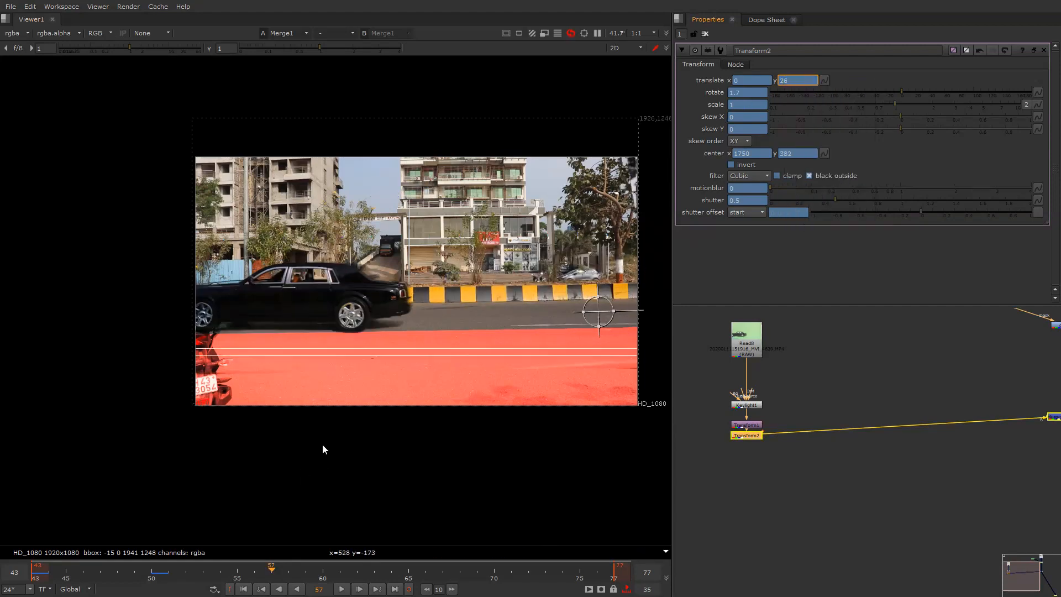
click(746, 440)
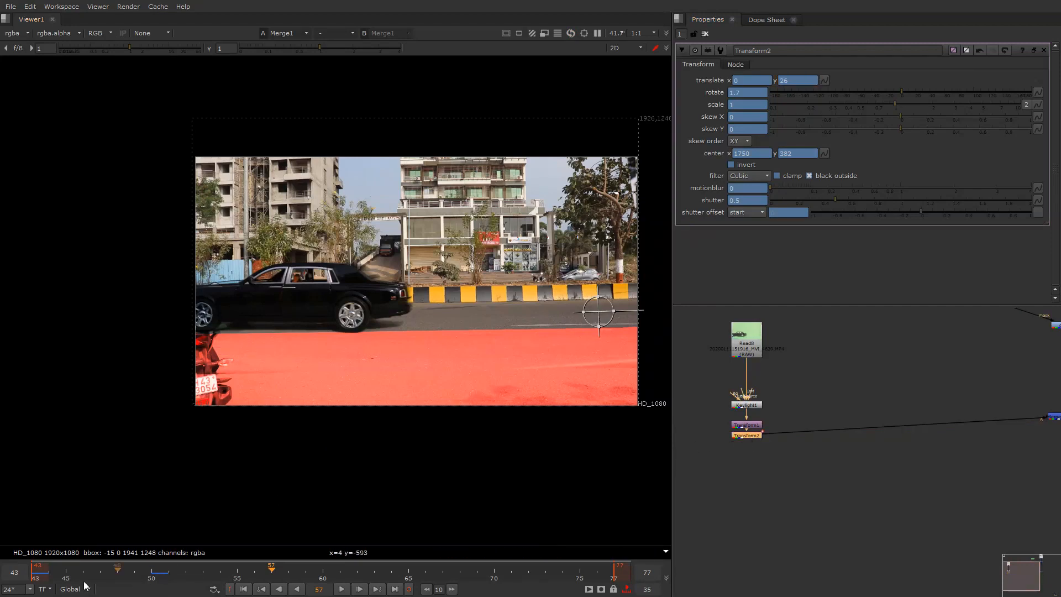
Move Transform2's pivot behind the car's rear wheel, to about 1228, 376 at frame 50 and 764, 372 at frame 57
click(150, 574)
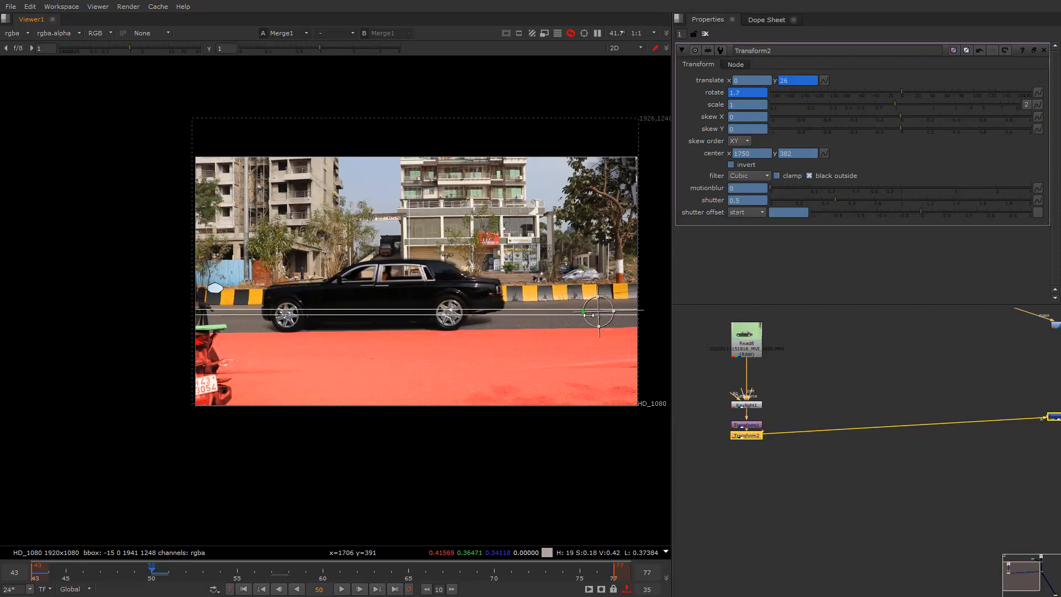
ctrl+drag(592, 315, 479, 316)
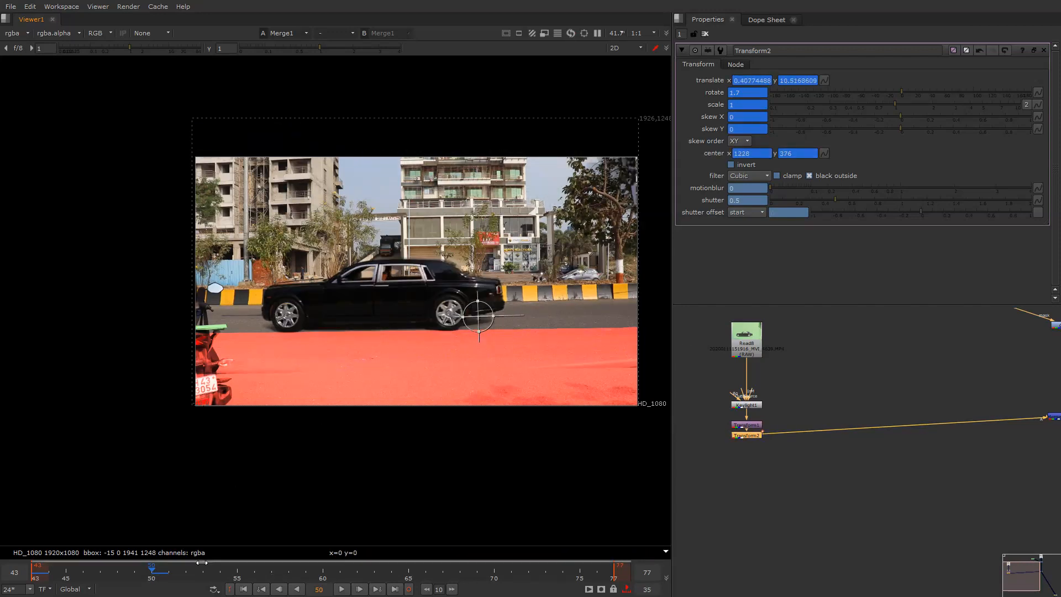
click(269, 574)
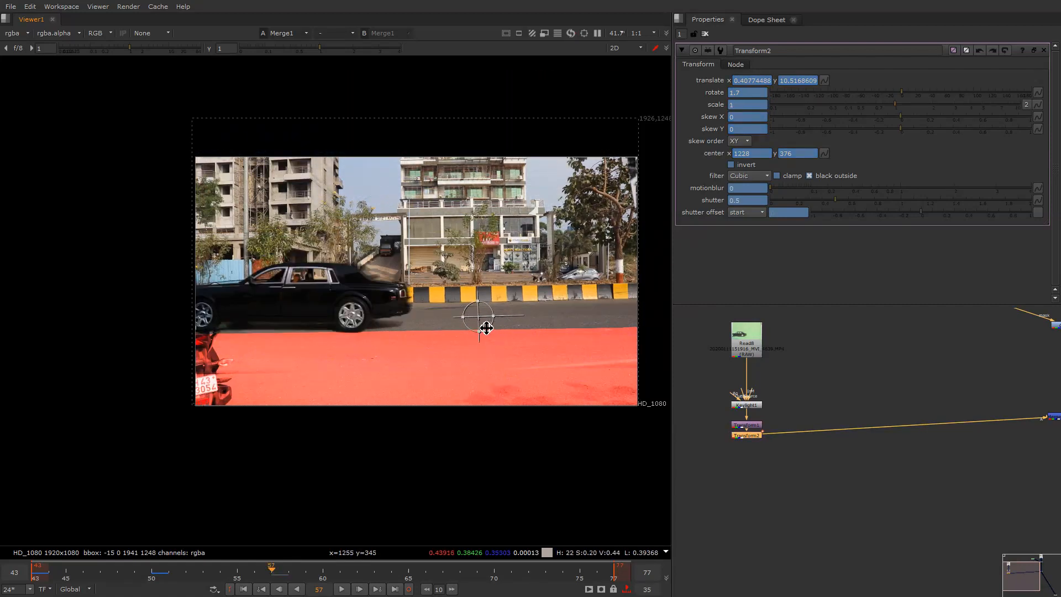
ctrl+drag(480, 326, 379, 327)
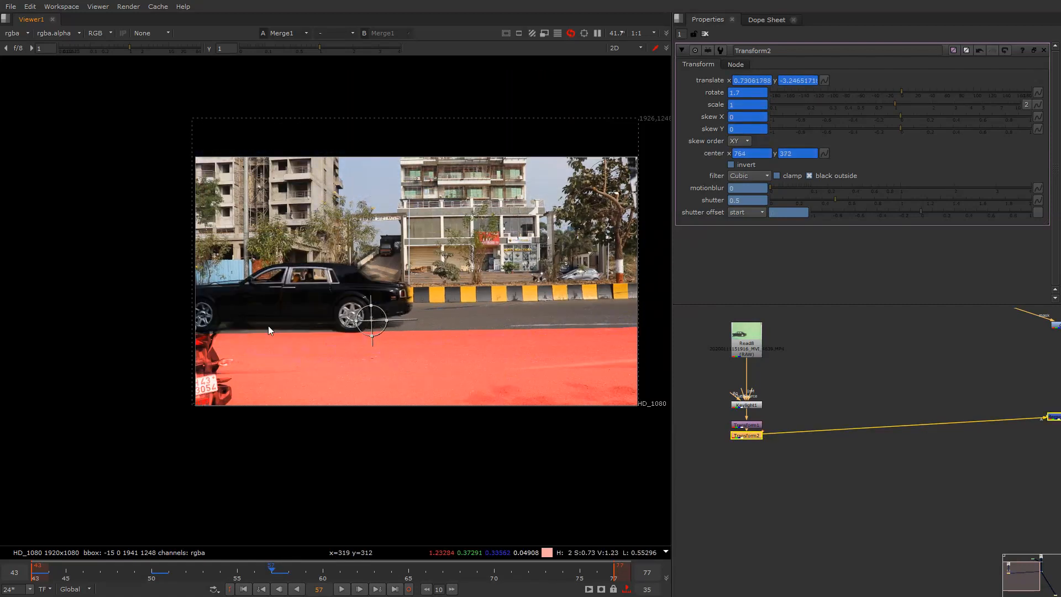
At frame 57, set Transform2's rotate to 2.7 and its translate y to about -0.25
scroll(265, 323, up, 2)
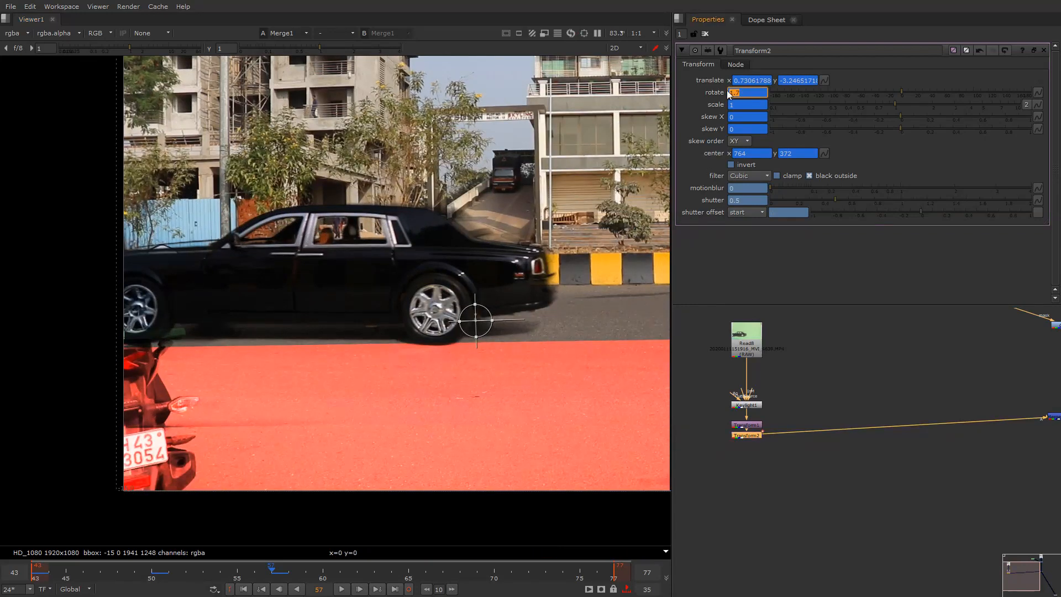
text(2.5)
key(Return)
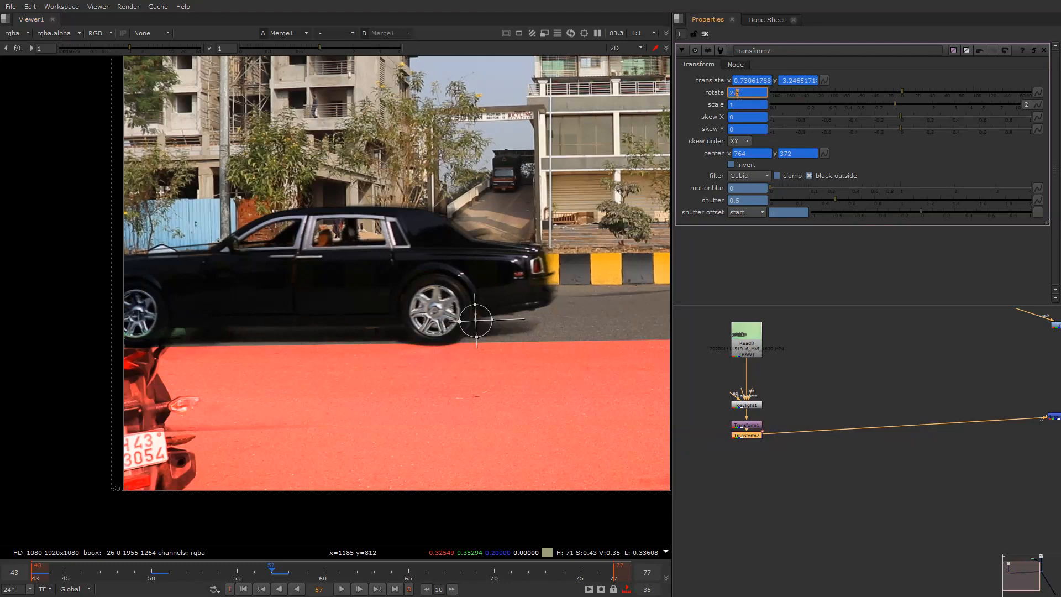
key(Up)
key(Up)
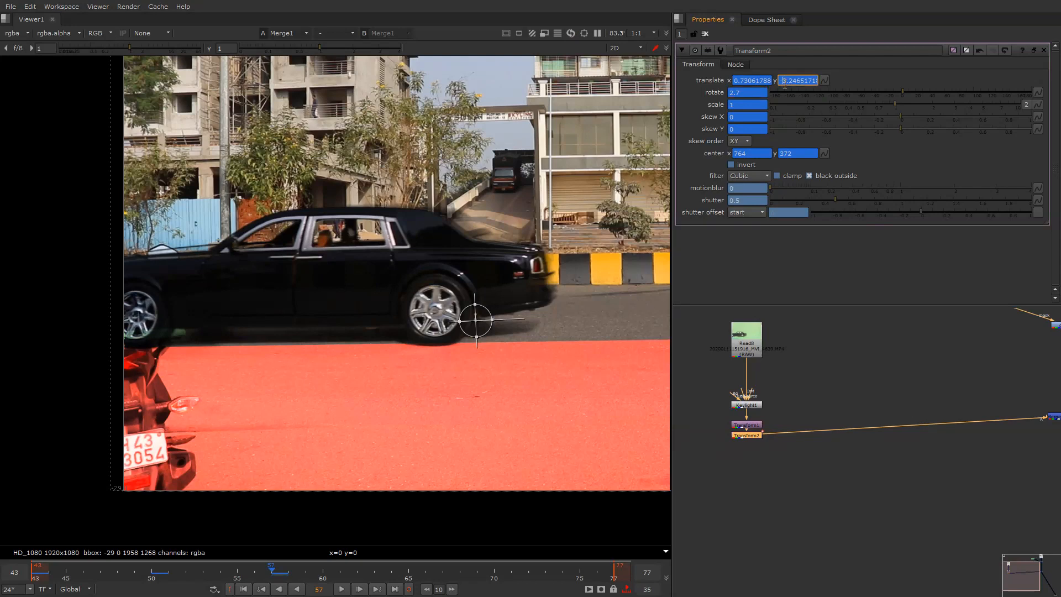
key(Up)
key(Up)
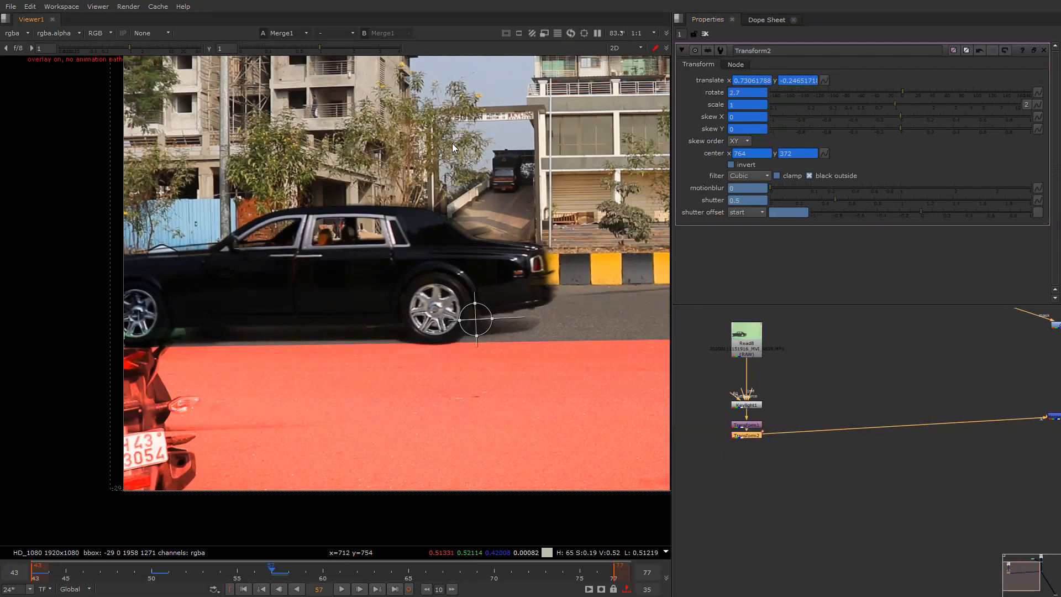
At frame 65, move Transform2's pivot to about -193, 375 behind the car and set rotate to 2.2
click(158, 574)
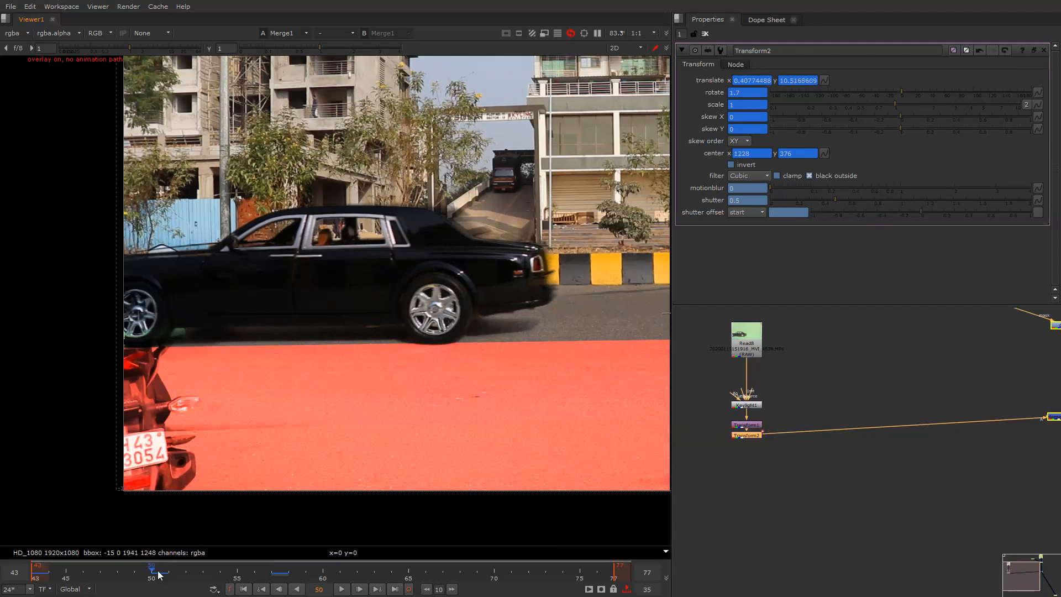
click(228, 578)
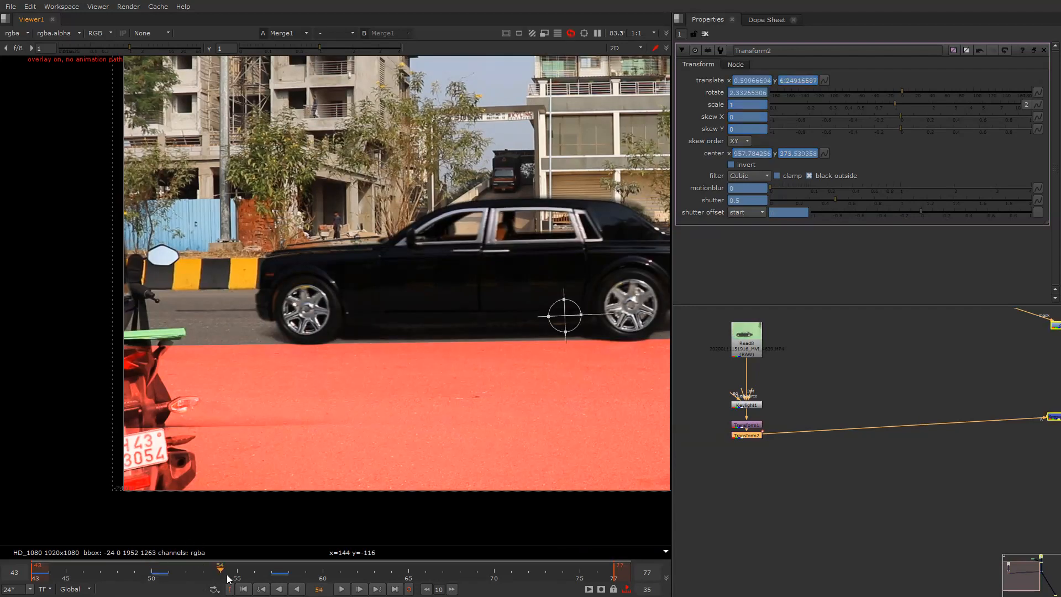
click(273, 578)
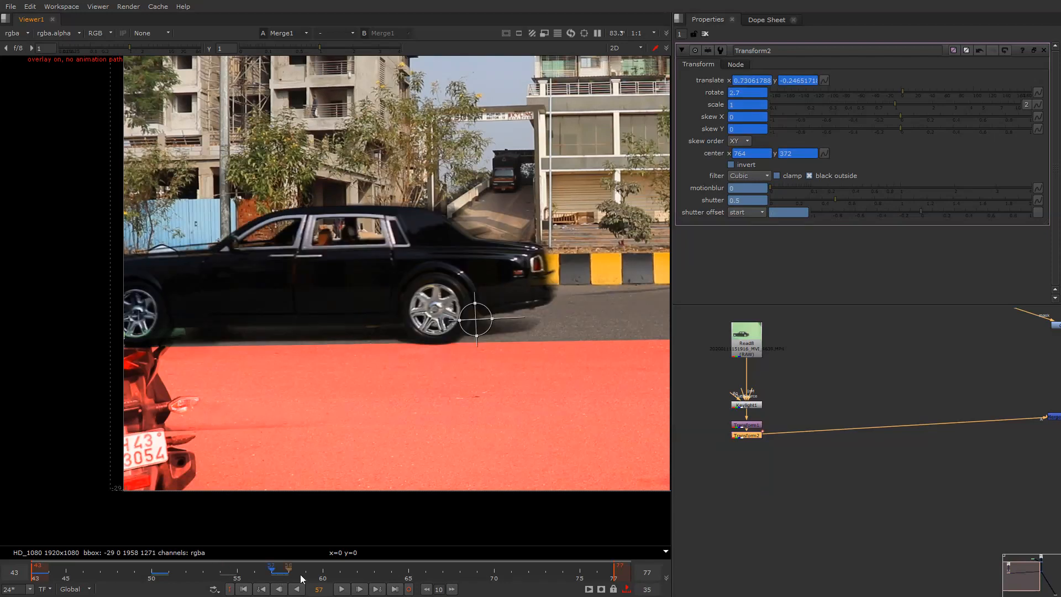
click(374, 563)
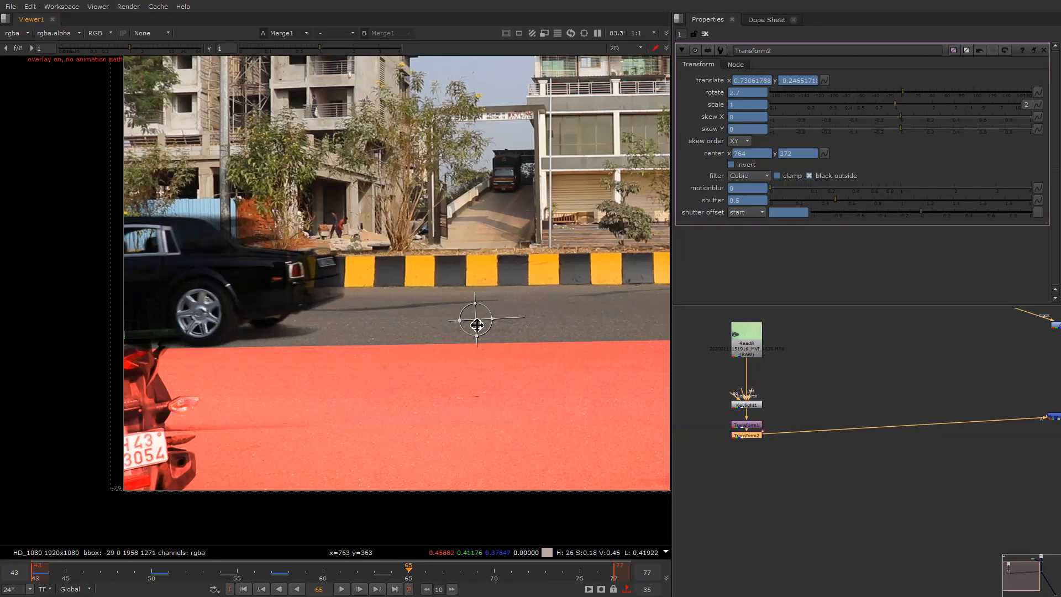
ctrl+drag(477, 323, 35, 338)
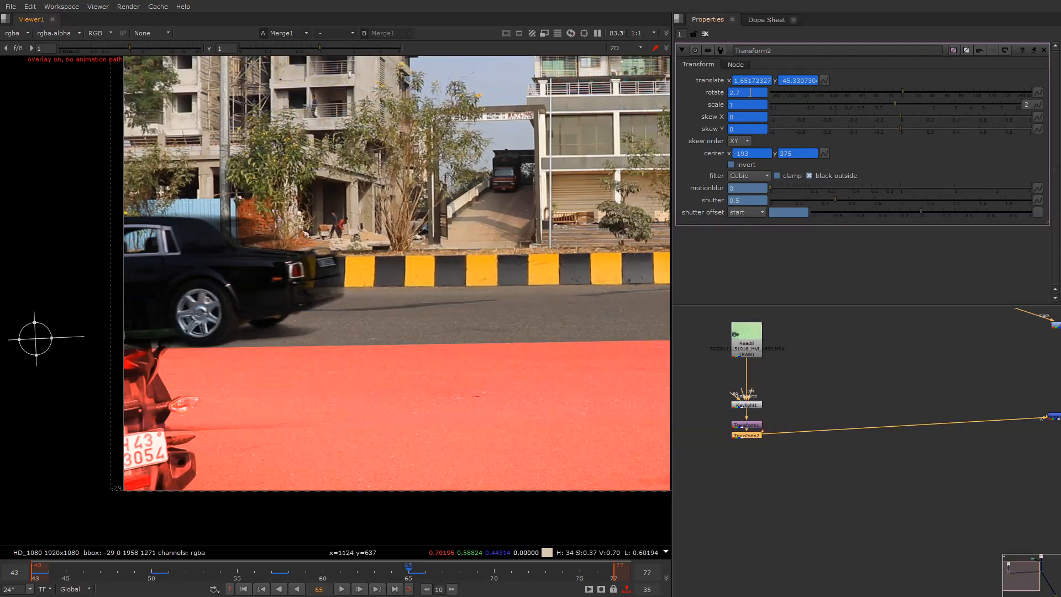
key(Down)
key(Down)
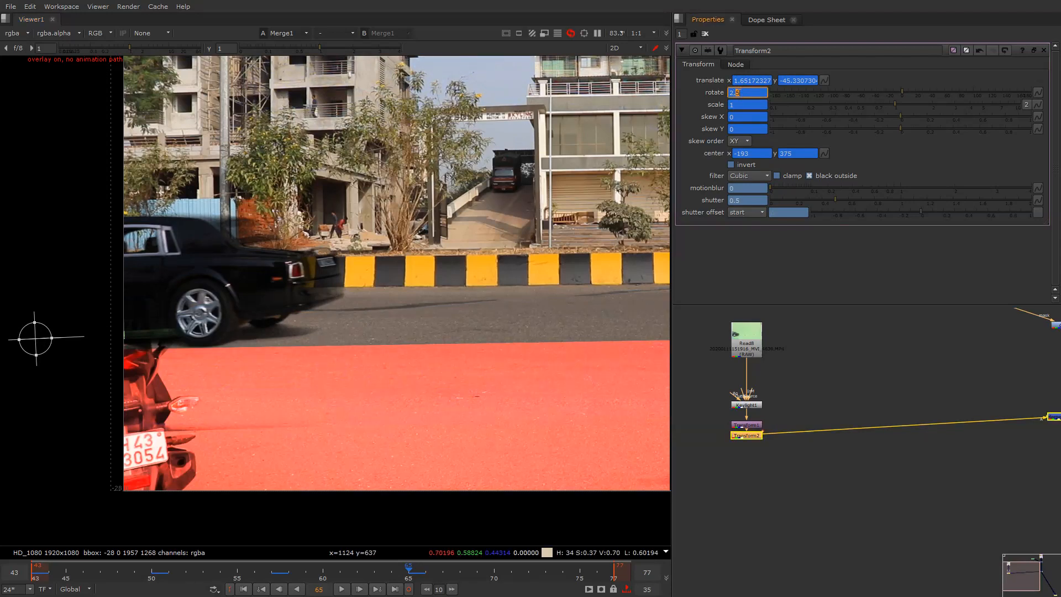
key(Down)
key(Down)
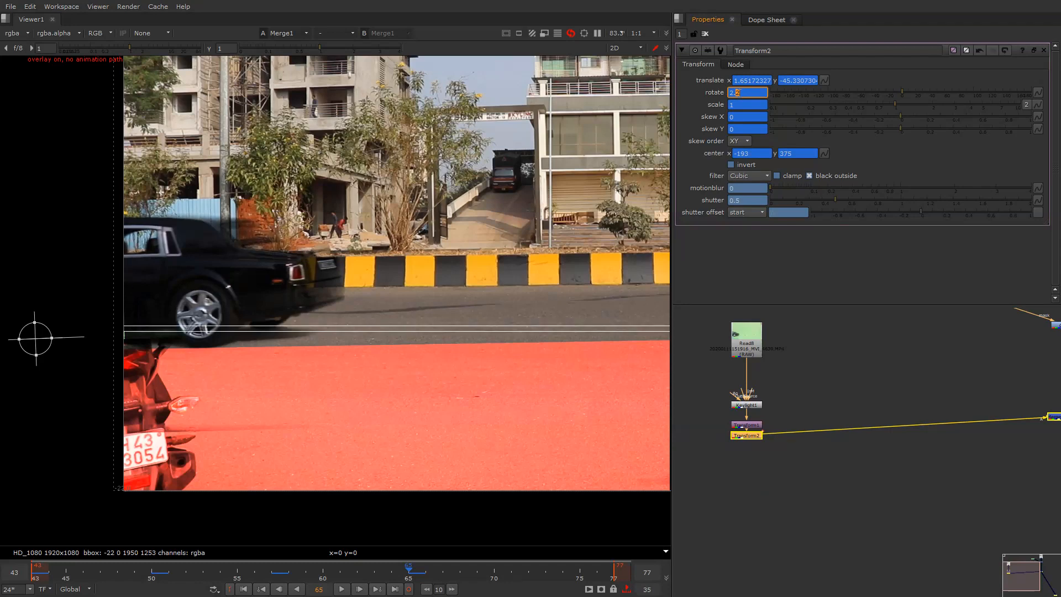
click(459, 225)
Turn the viewer overlay off, disable the node tinting the road red, and start playback of the full frame
click(349, 576)
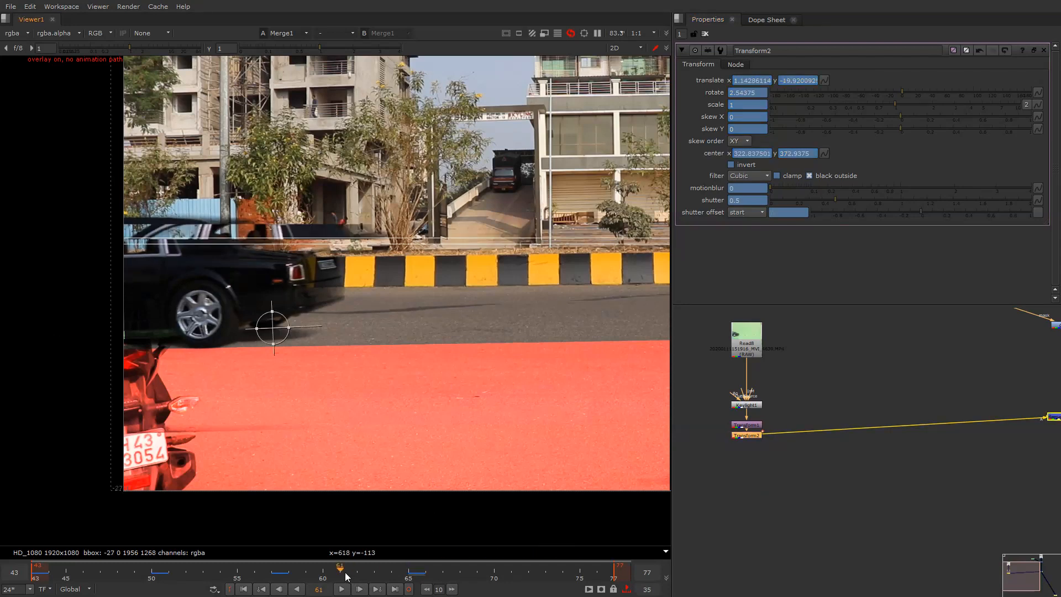
key(o)
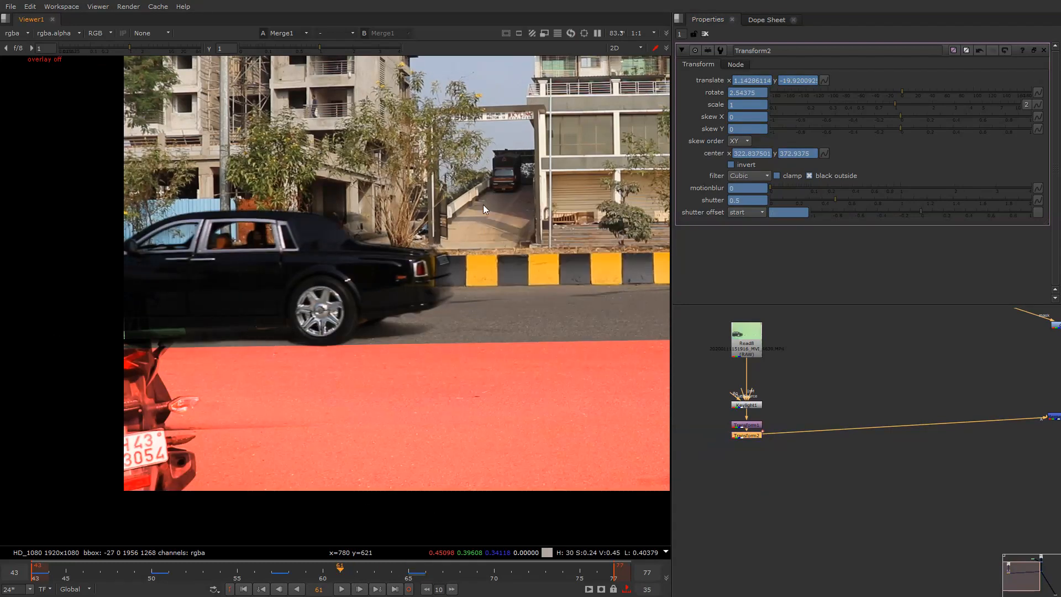
key(f)
scroll(857, 359, down, 3)
middle_drag(945, 367, 889, 413)
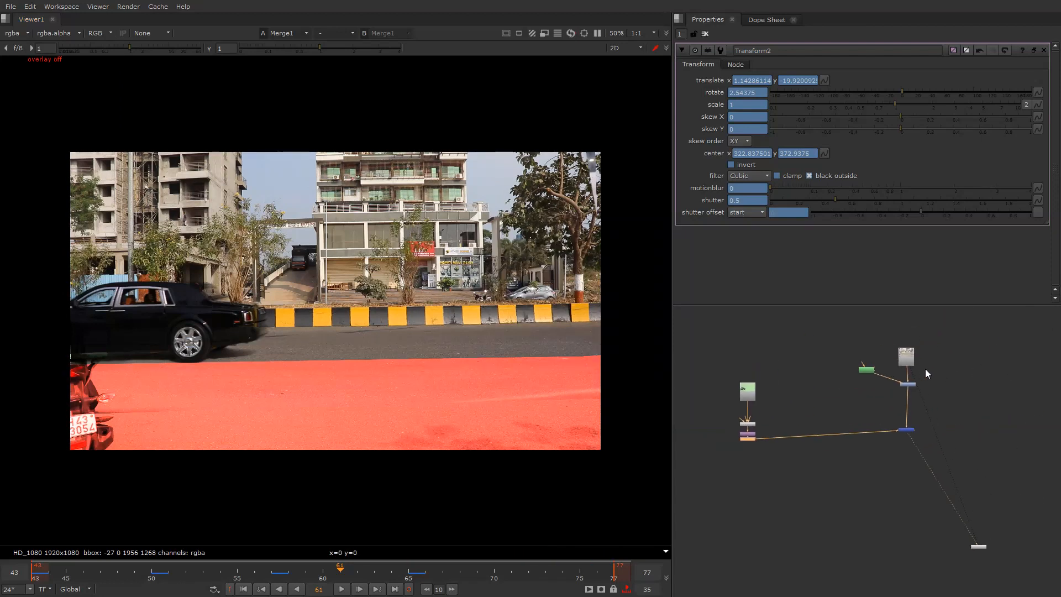
click(907, 384)
key(d)
key(l)
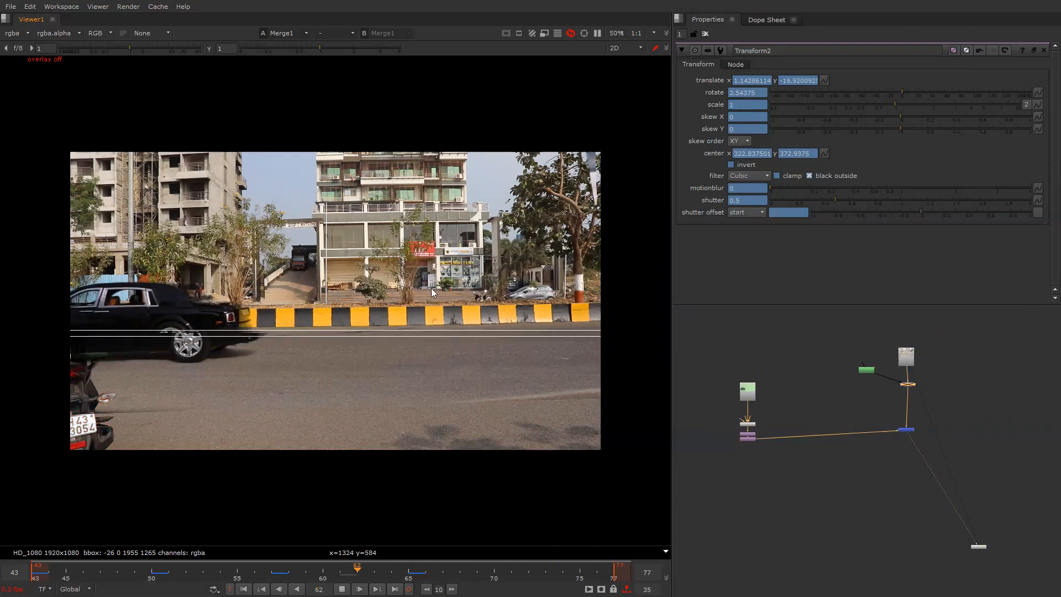
Play the composite through and restart from frame 43 to examine the car's movement along the road
right_click(409, 241)
click(413, 257)
key(o)
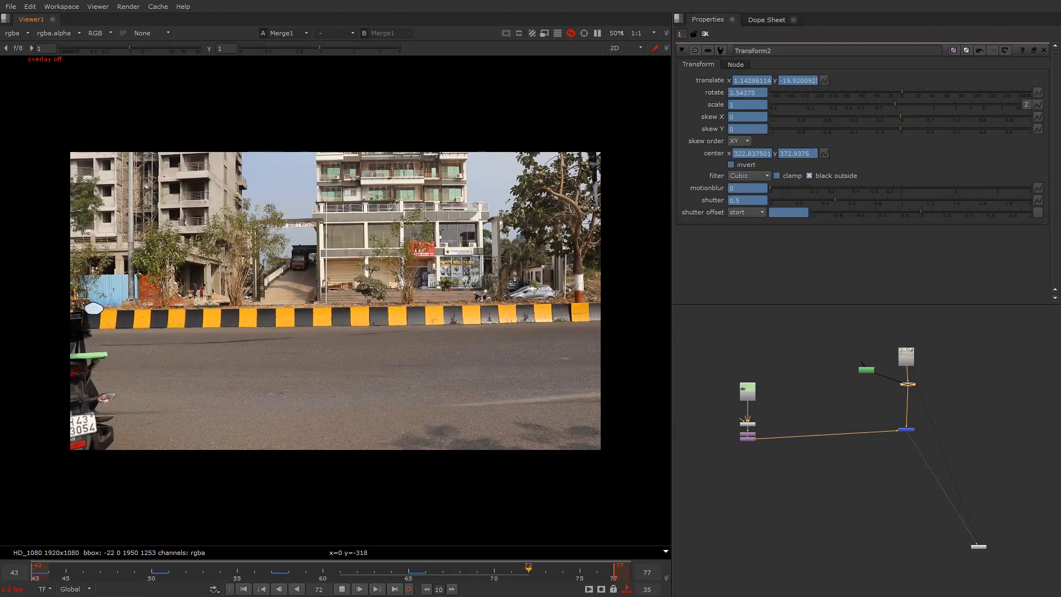
click(44, 578)
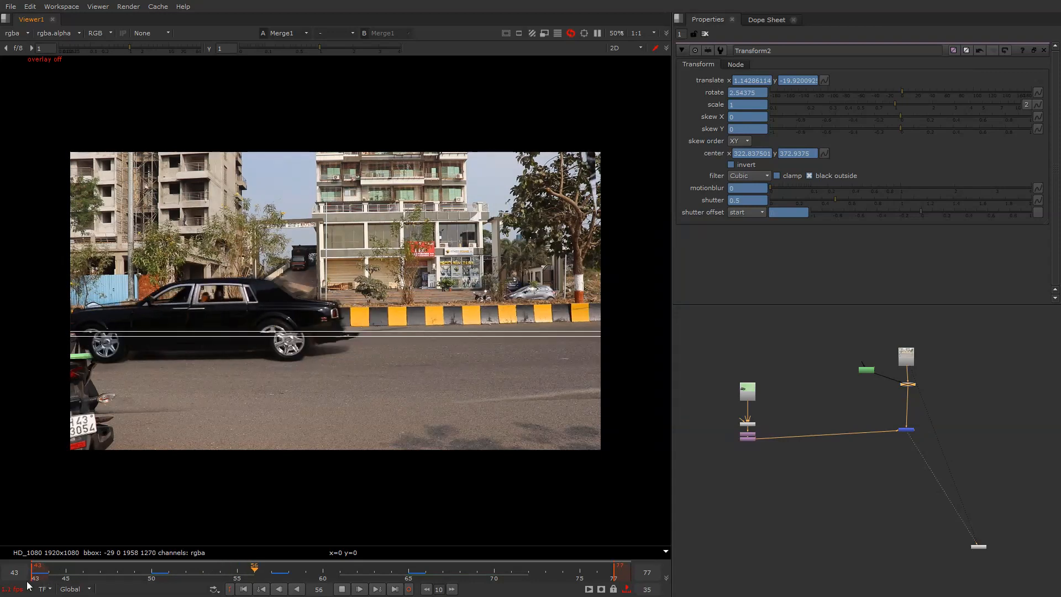
click(37, 576)
Toggle the viewer overlay during playback, leave it off and return to frame 43
right_click(439, 203)
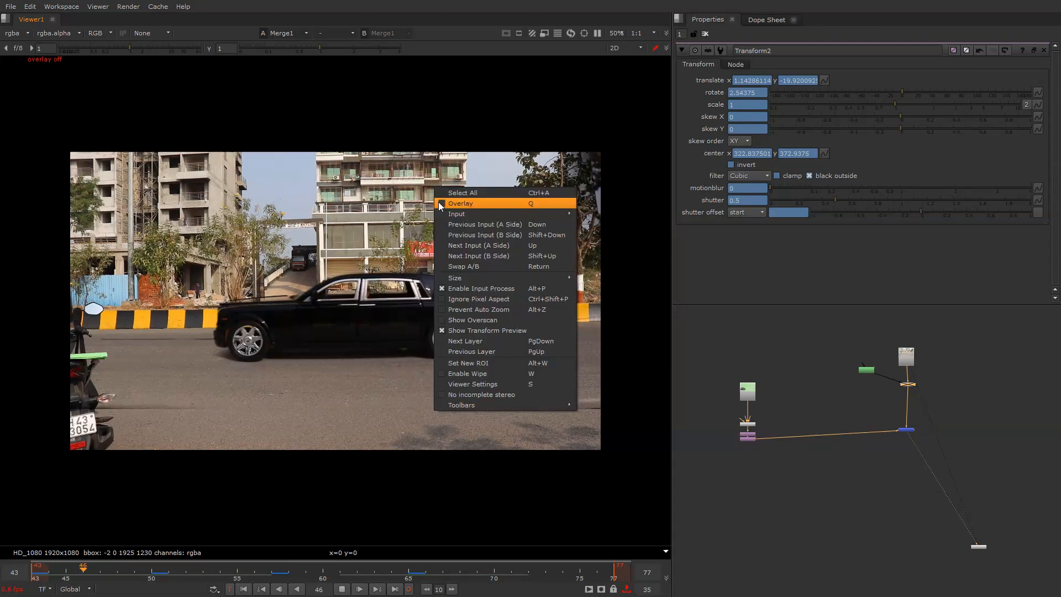
click(439, 203)
key(q)
right_click(439, 205)
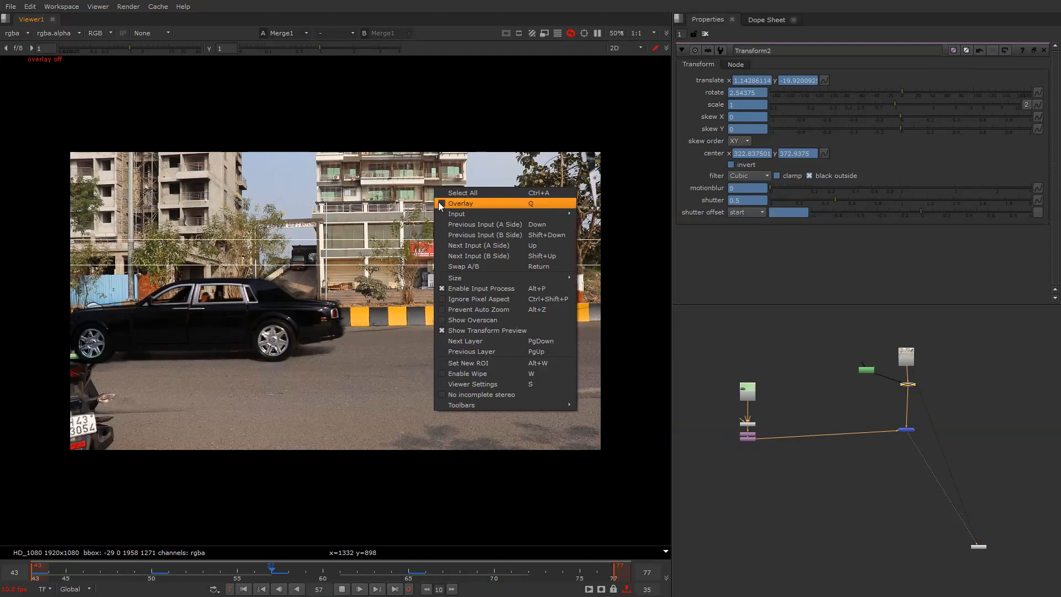
click(439, 205)
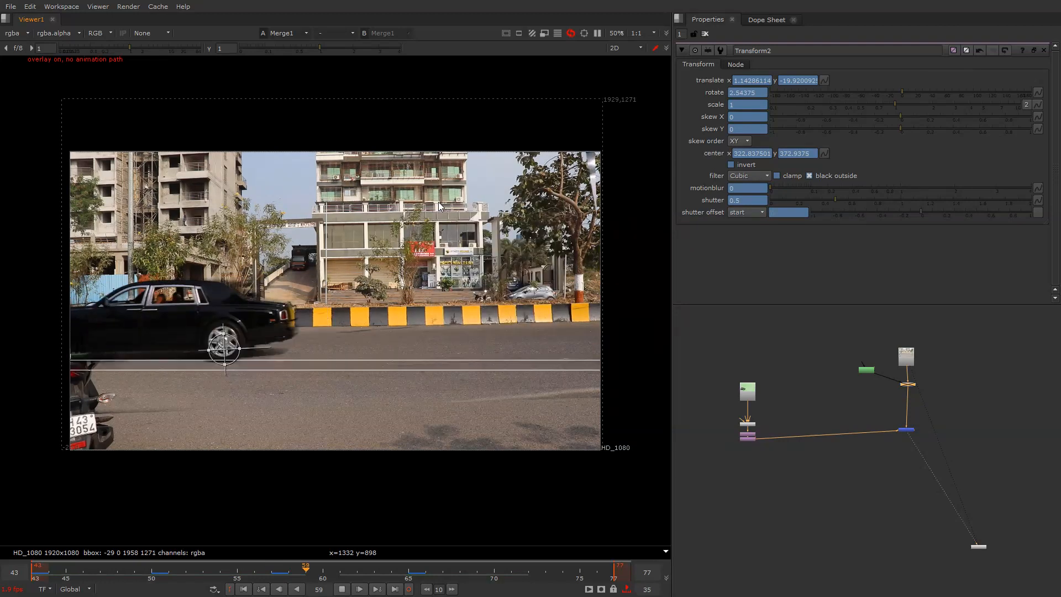
key(q)
key(q)
key(q)
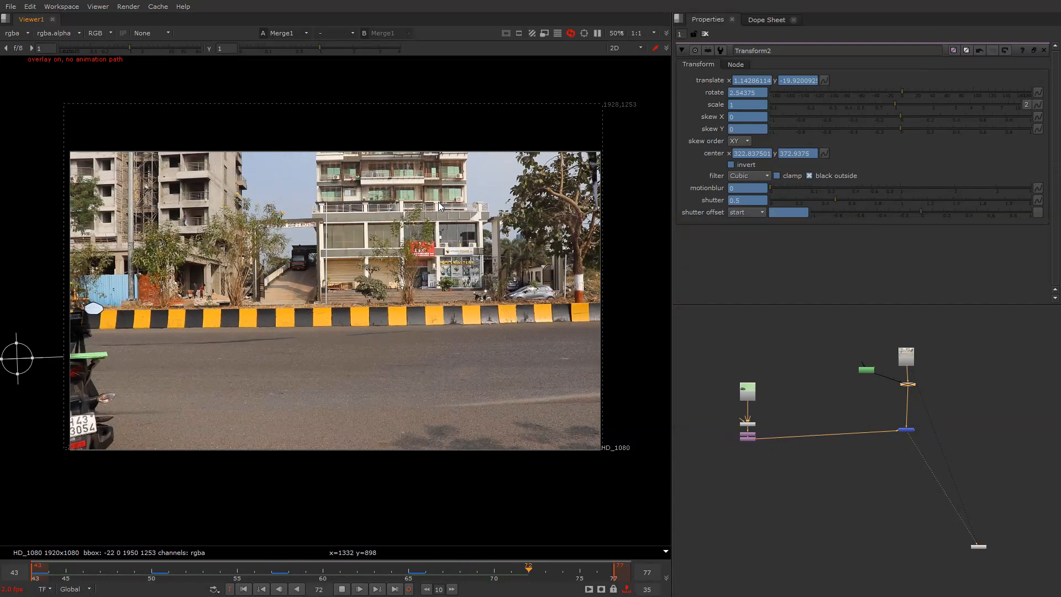
right_click(439, 203)
click(439, 203)
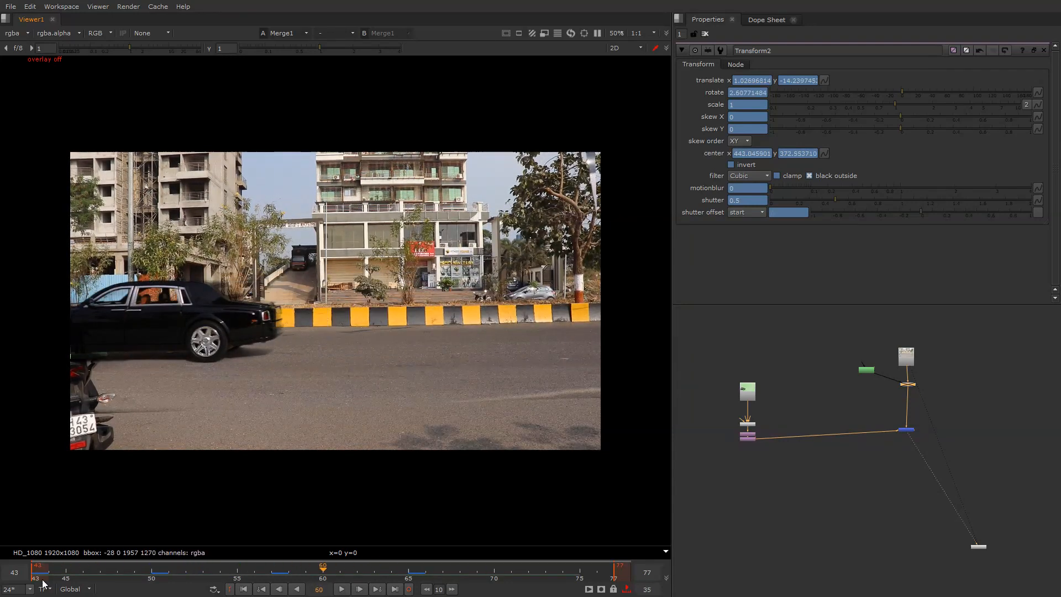
click(37, 577)
Move the car footage's Read node up, away from the Keylight node in the node graph
scroll(929, 391, down, 3)
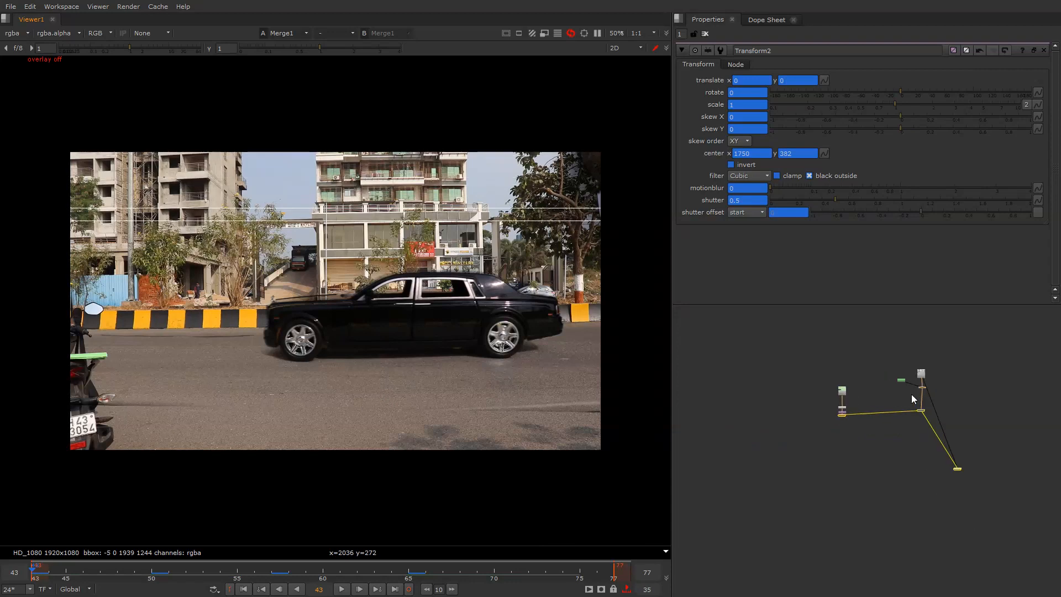
scroll(864, 395, up, 5)
scroll(813, 388, down, 3)
drag(814, 388, 823, 345)
middle_drag(820, 344, 824, 438)
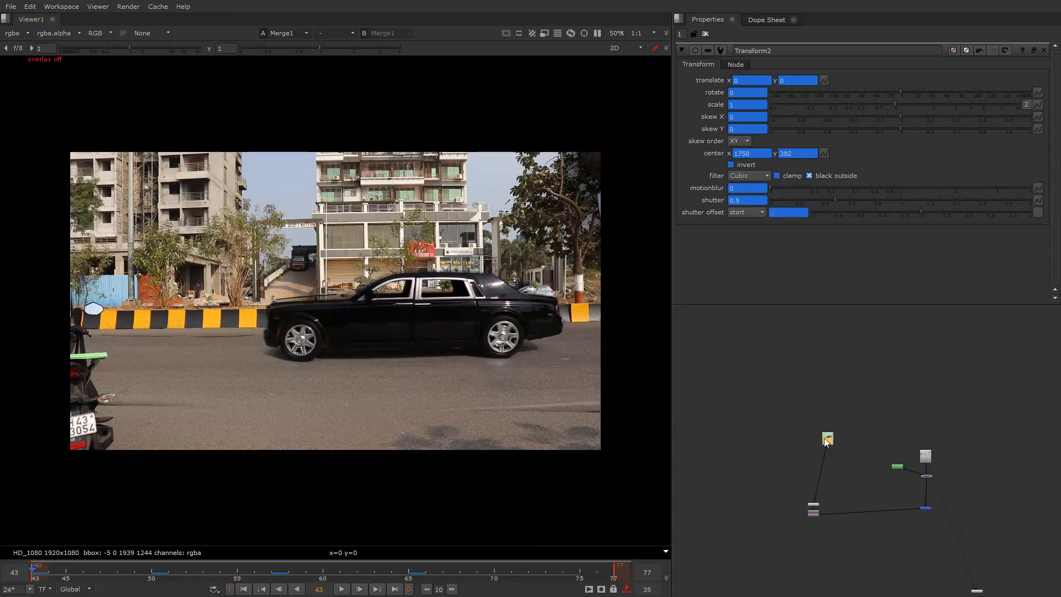
Delete the road mask node and the disabled red-tint node below the street footage
scroll(900, 462, up, 3)
drag(859, 443, 993, 516)
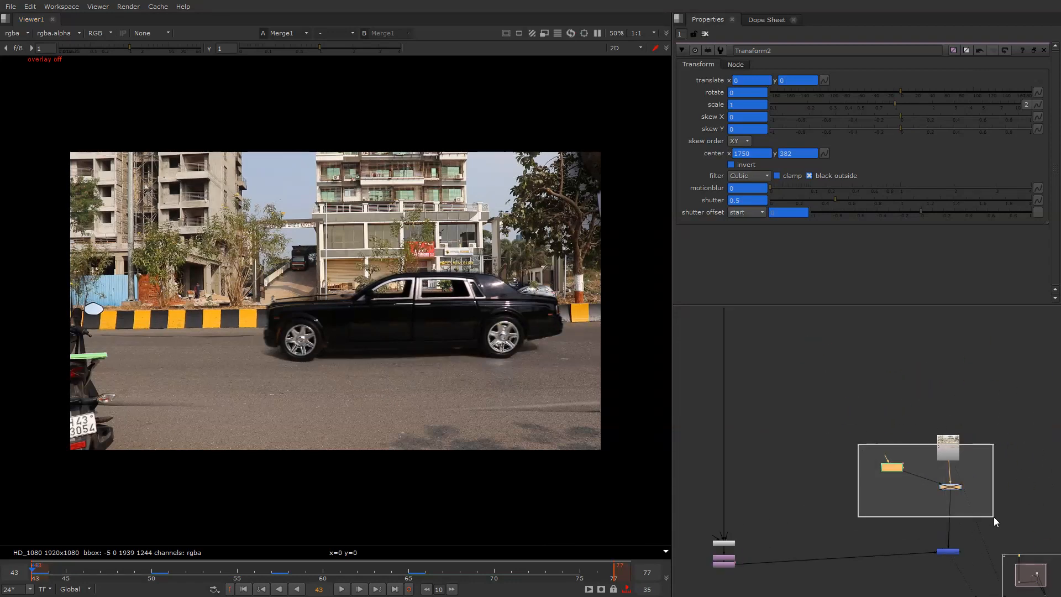
key(Delete)
Move the street footage's Read node up and align Merge1 level with Transform2
scroll(953, 445, down, 3)
drag(953, 445, 957, 356)
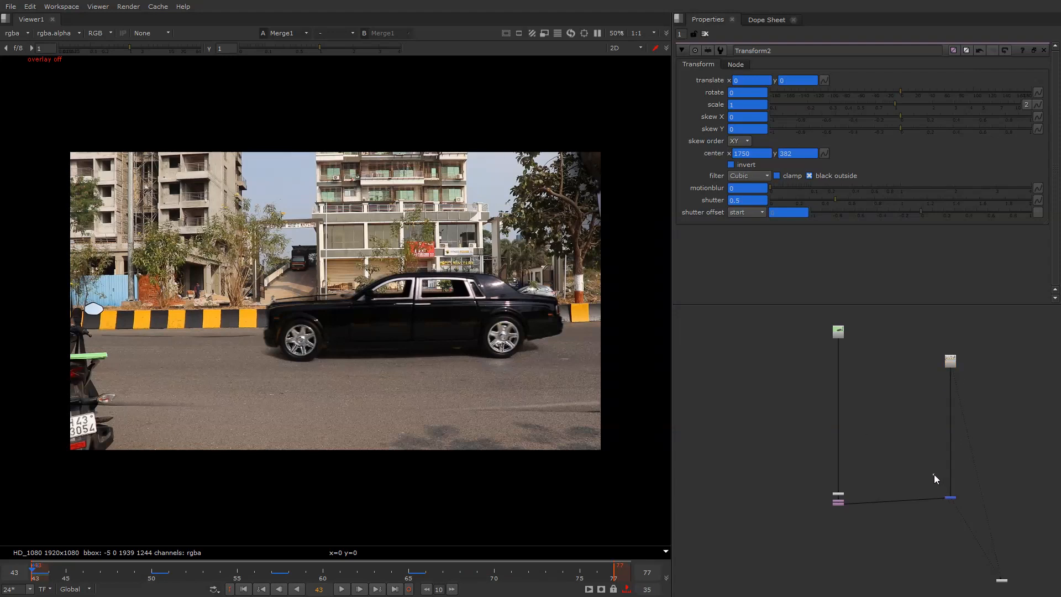
click(949, 498)
scroll(947, 497, up, 3)
drag(939, 505, 939, 518)
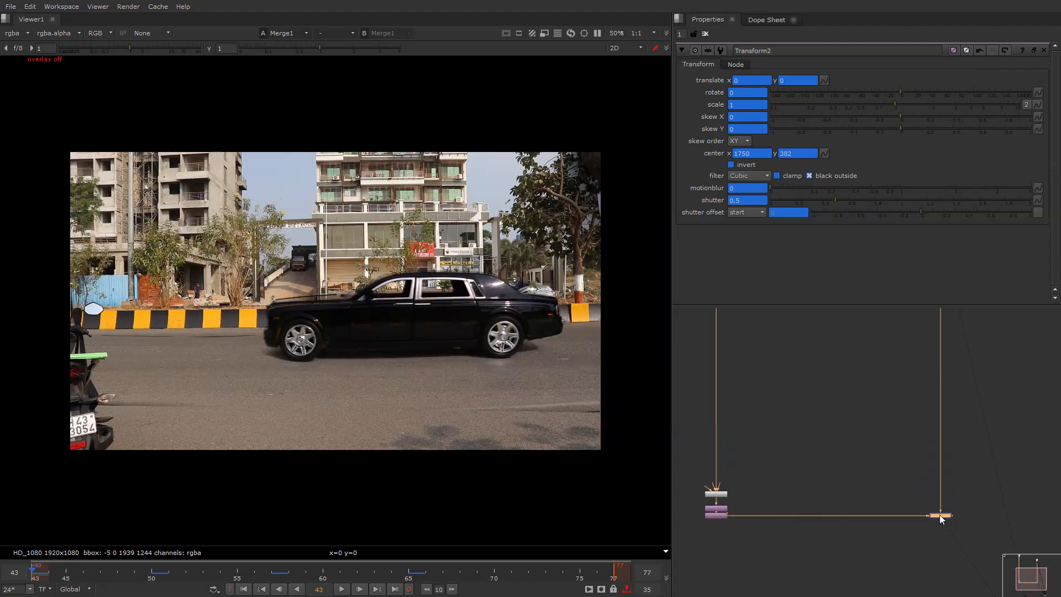
Move the Keylight node up and beside the car's Read node, and insert a dot on its output pipe to Transform1
click(723, 496)
scroll(723, 497, down, 5)
drag(724, 497, 721, 420)
middle_drag(720, 420, 744, 427)
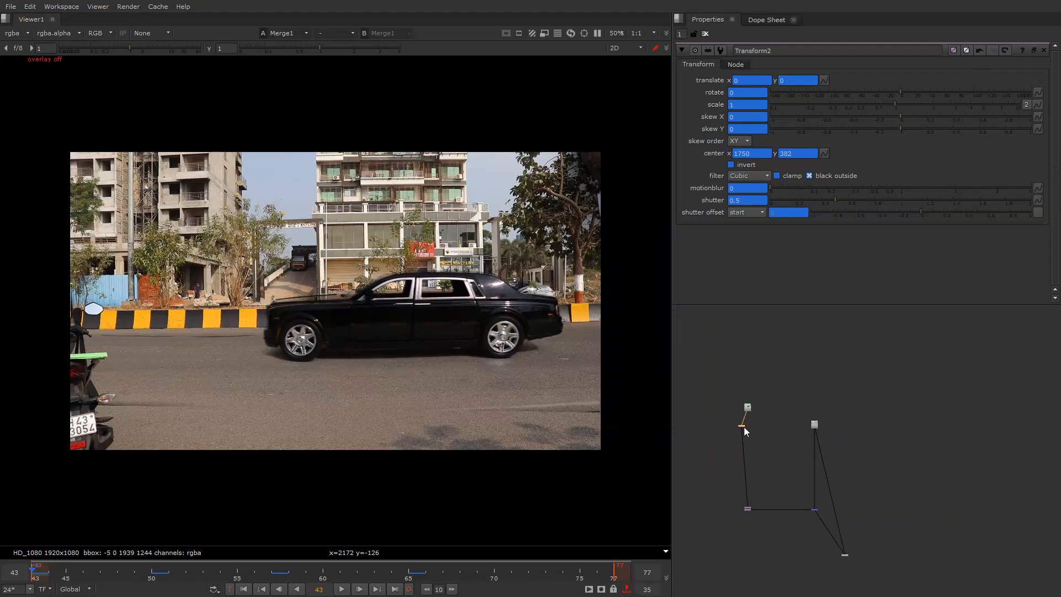
drag(744, 427, 719, 432)
ctrl+drag(734, 449, 749, 425)
scroll(748, 431, up, 3)
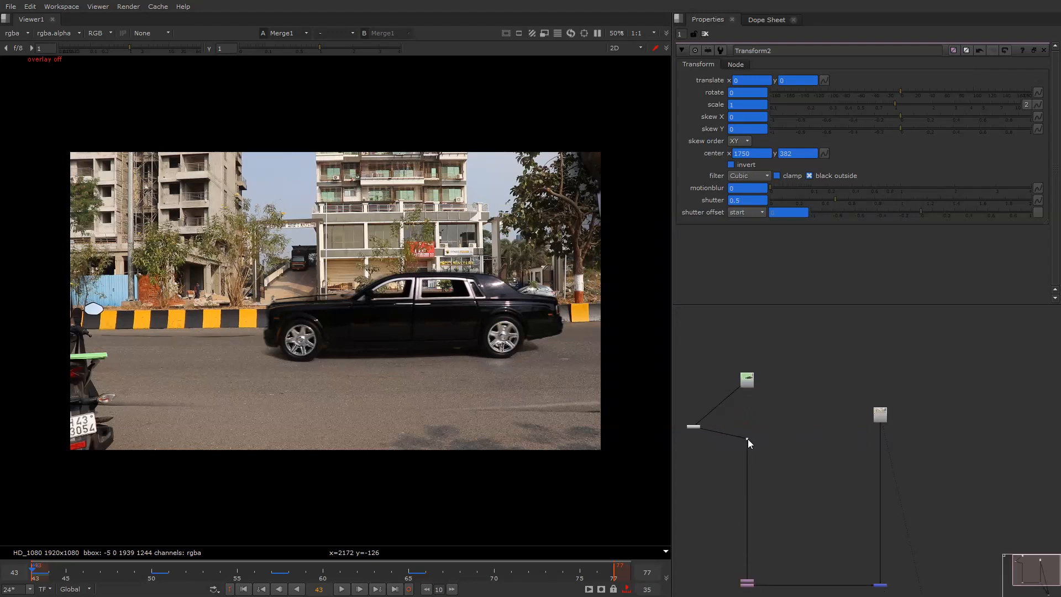
Add a Copy node that takes the Keylight's alpha onto the car footage, placed beside the Keylight and above the dot
key(k)
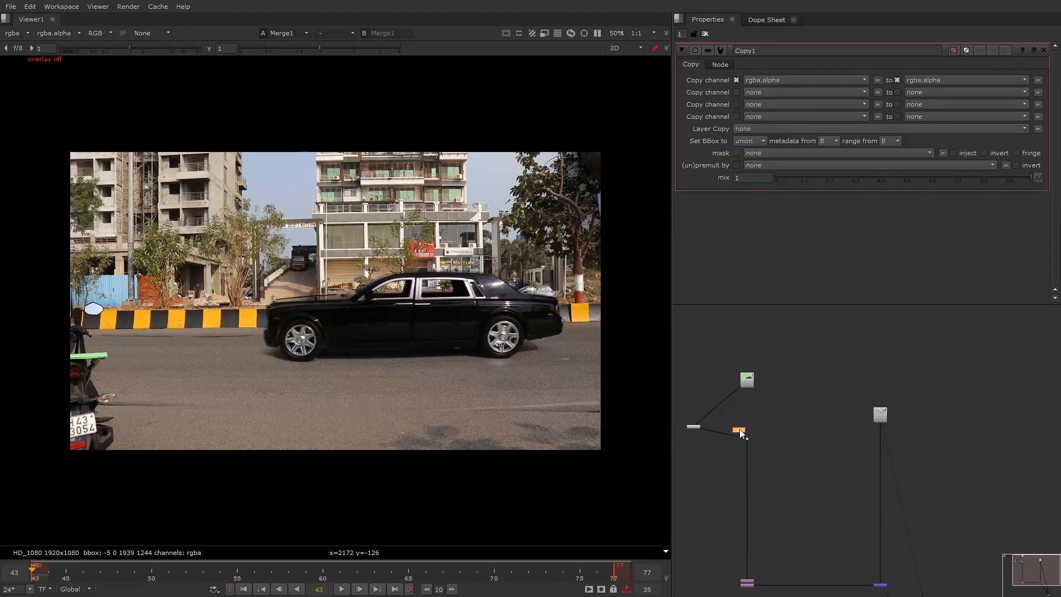
scroll(740, 431, up, 3)
drag(740, 432, 758, 329)
scroll(766, 357, down, 3)
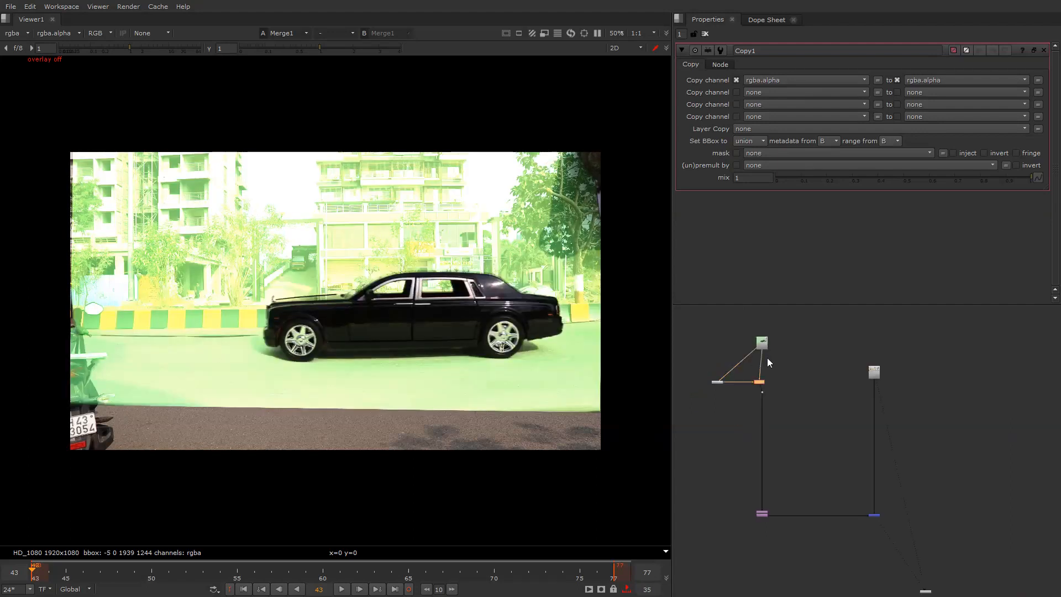
Insert a dot below the car's Read node to branch to the Keylight and Copy1, and move the Read node further up
scroll(768, 360, up, 2)
click(775, 374)
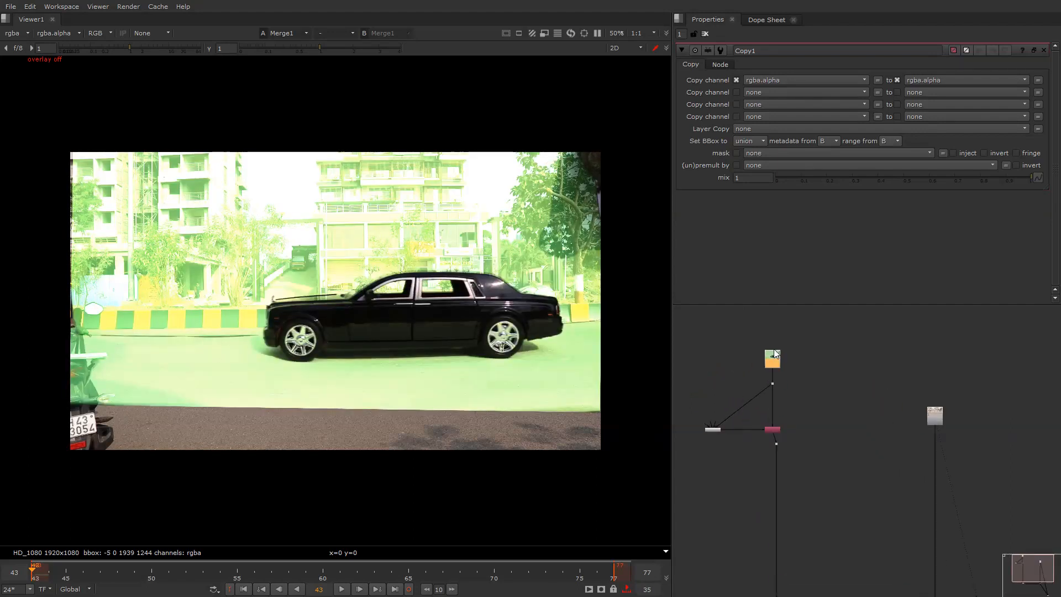
drag(774, 350, 781, 304)
Add a Premult node directly after Copy1
click(773, 438)
key(Tab)
text(p)
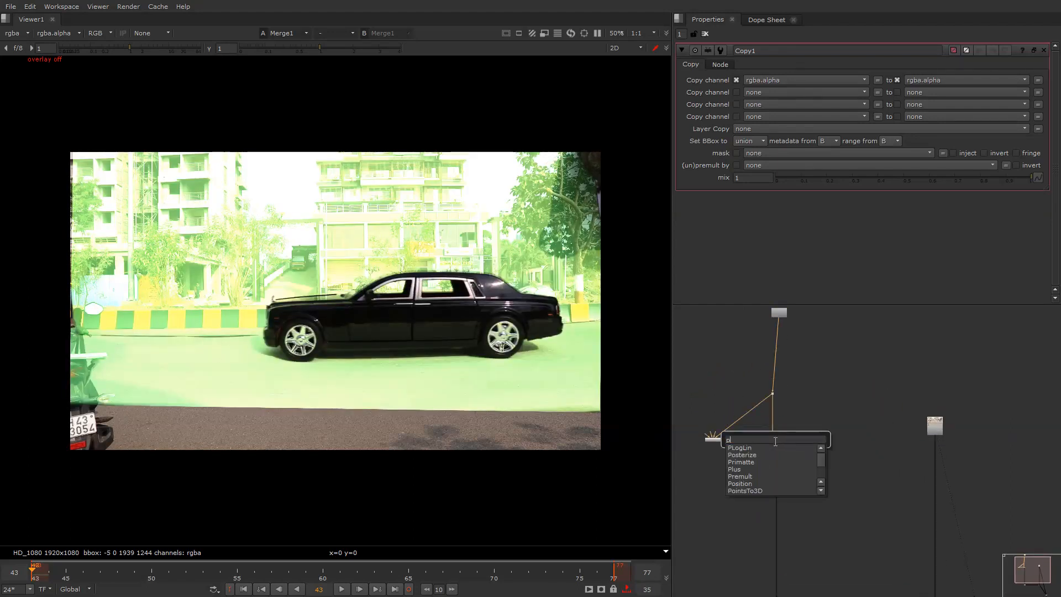
text(remult)
key(Return)
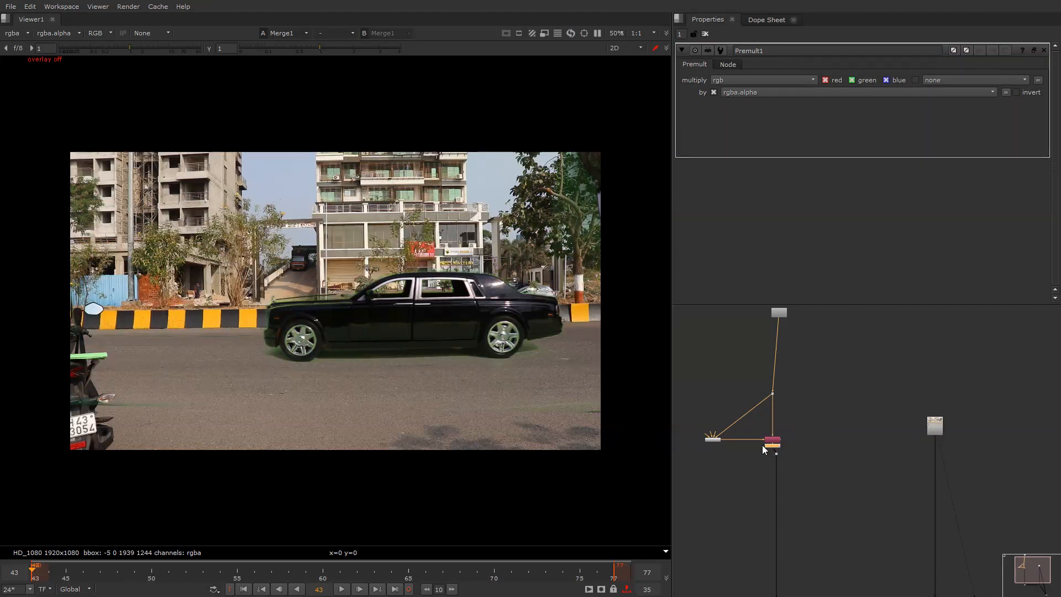
Add a PxF_KillSpill node between the dot and Copy1, and toggle it to compare the green spill removal
right_click(795, 406)
mouse_move(827, 400)
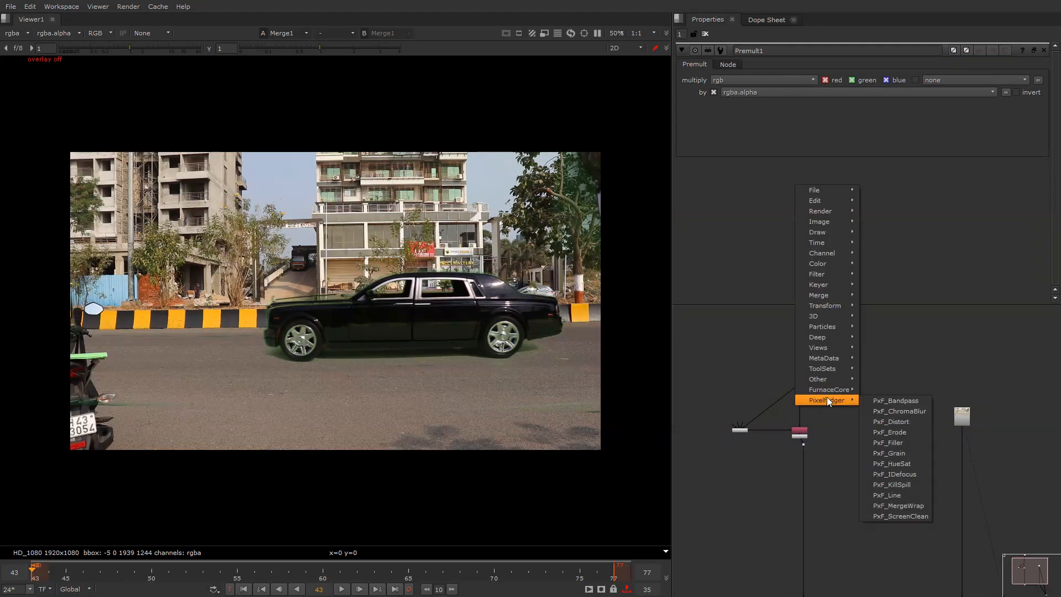
click(891, 485)
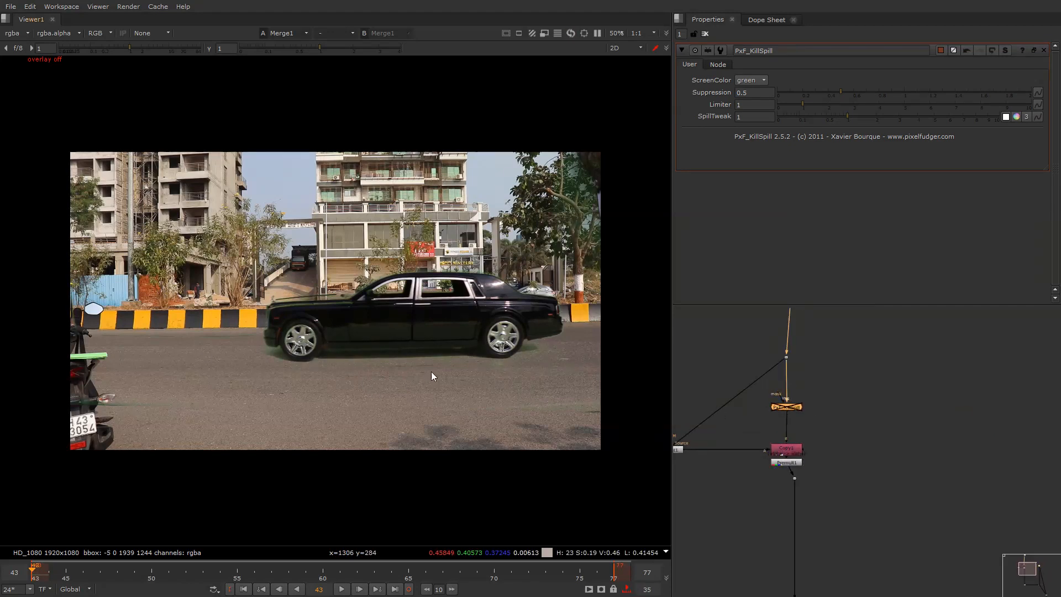
key(d)
key(b)
key(b)
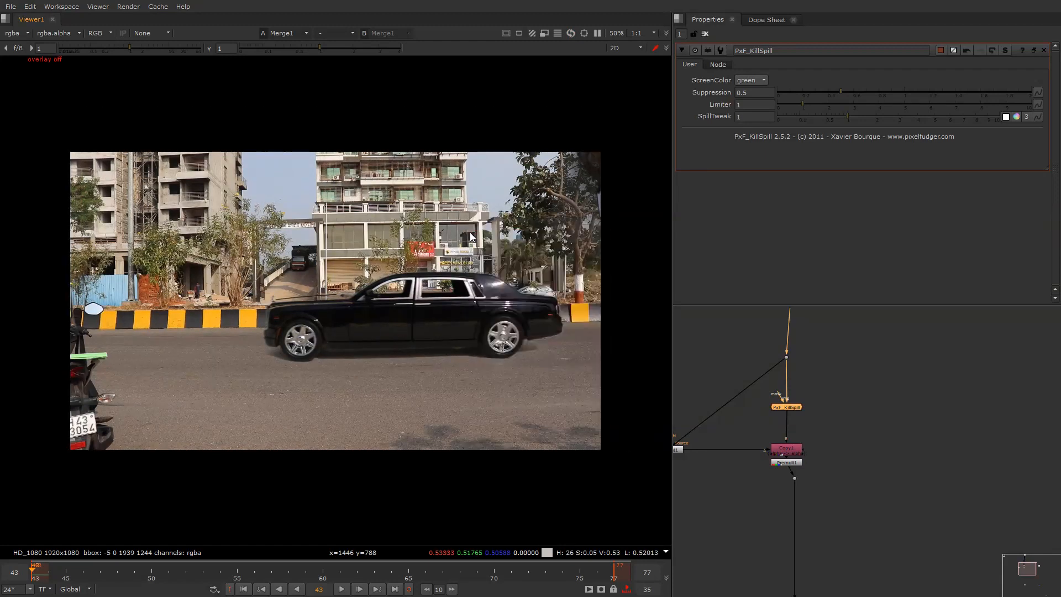
Move the Keylight node away from Copy1 and insert dots on its input and output pipes to square up the connections
scroll(920, 463, down, 4)
middle_drag(904, 476, 904, 424)
scroll(821, 416, up, 3)
click(787, 393)
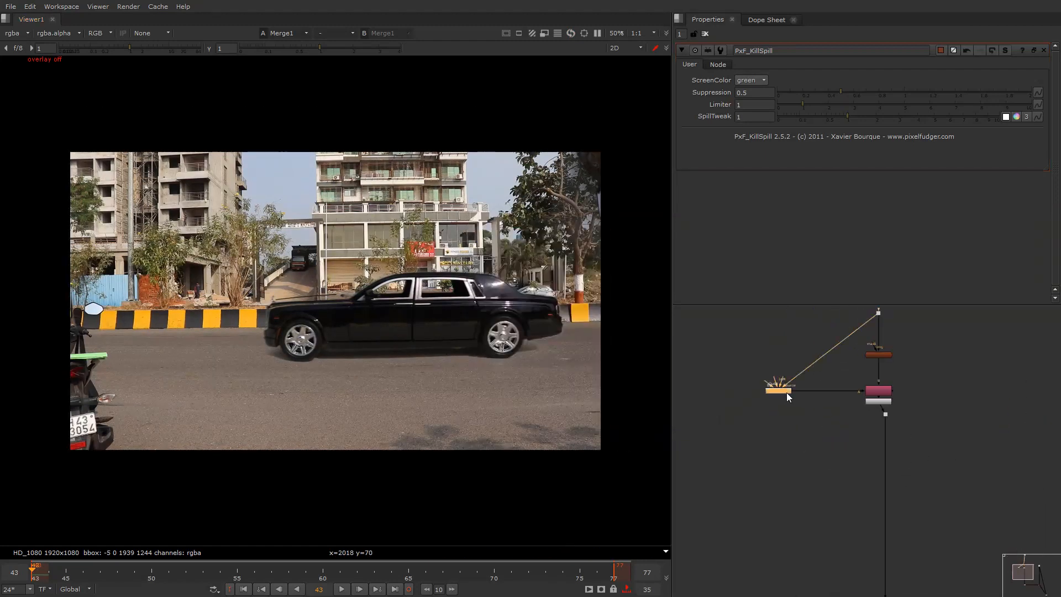
drag(786, 392, 742, 340)
click(763, 376)
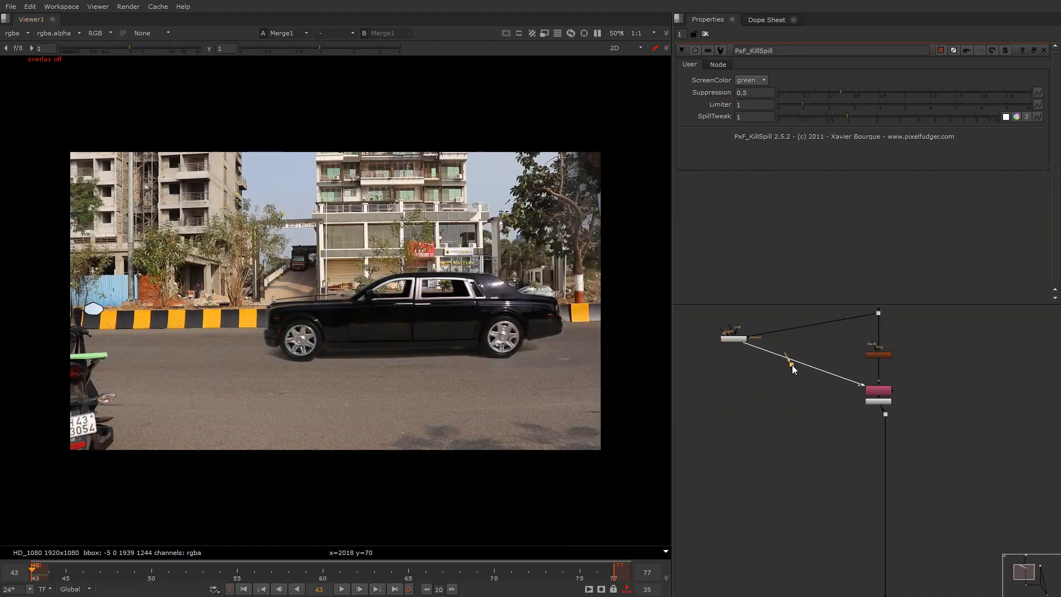
scroll(791, 365, down, 3)
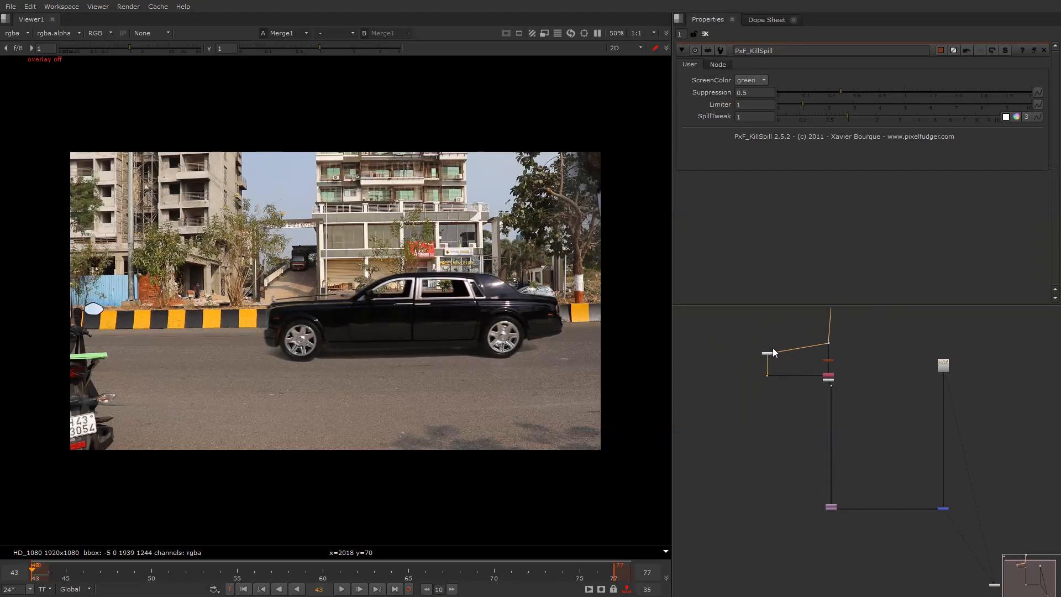
scroll(772, 347, up, 3)
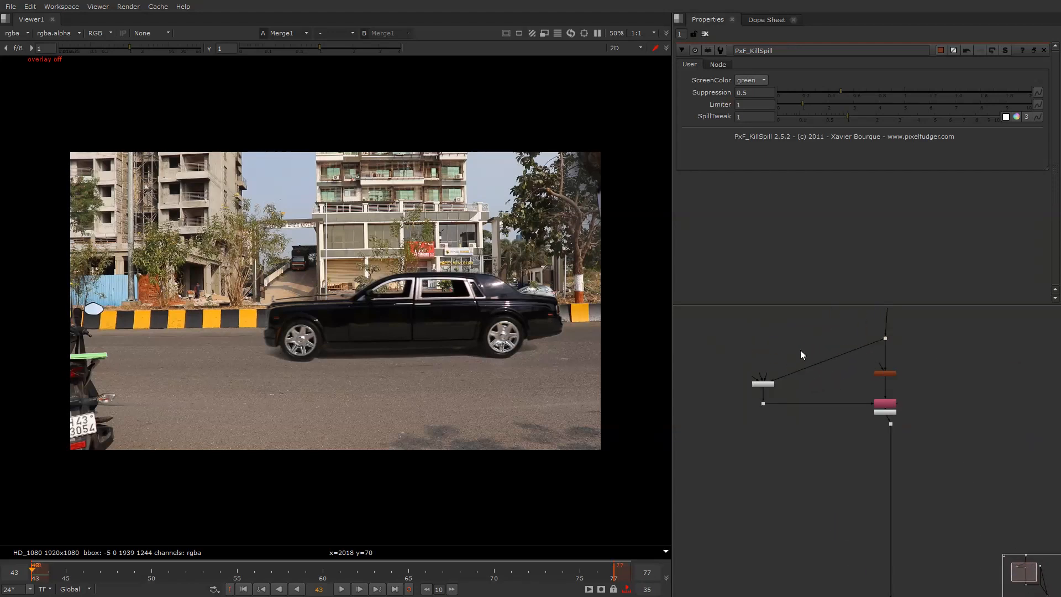
ctrl+drag(812, 355, 764, 337)
View the raw car footage from the dot below its Read node and look over the Transform and Merge nodes
scroll(796, 408, down, 3)
middle_drag(811, 400, 783, 506)
drag(797, 438, 836, 493)
key(1)
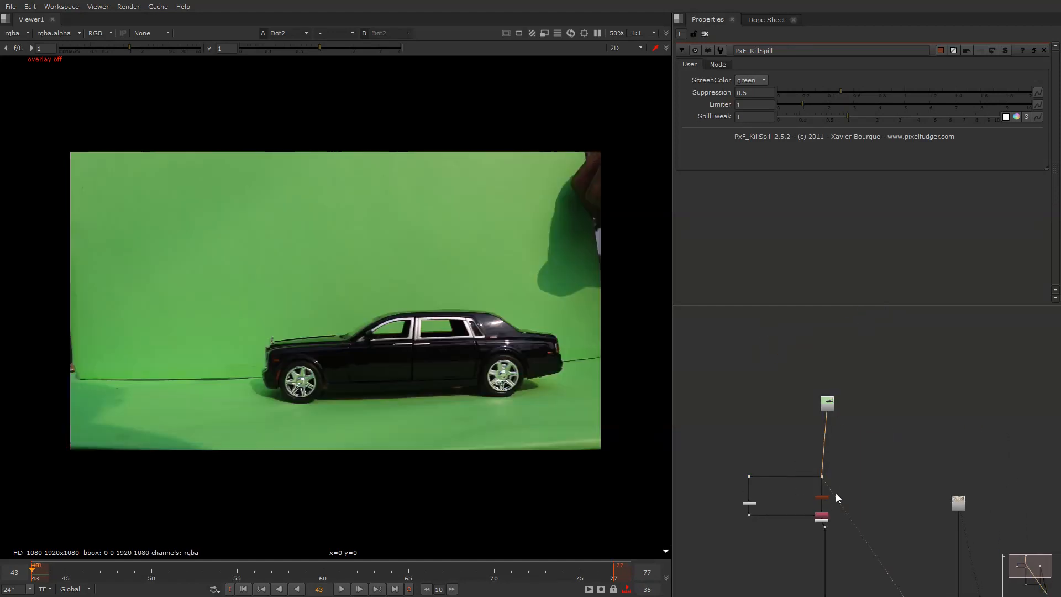
middle_drag(768, 406, 733, 289)
middle_drag(826, 516, 781, 432)
scroll(763, 479, up, 7)
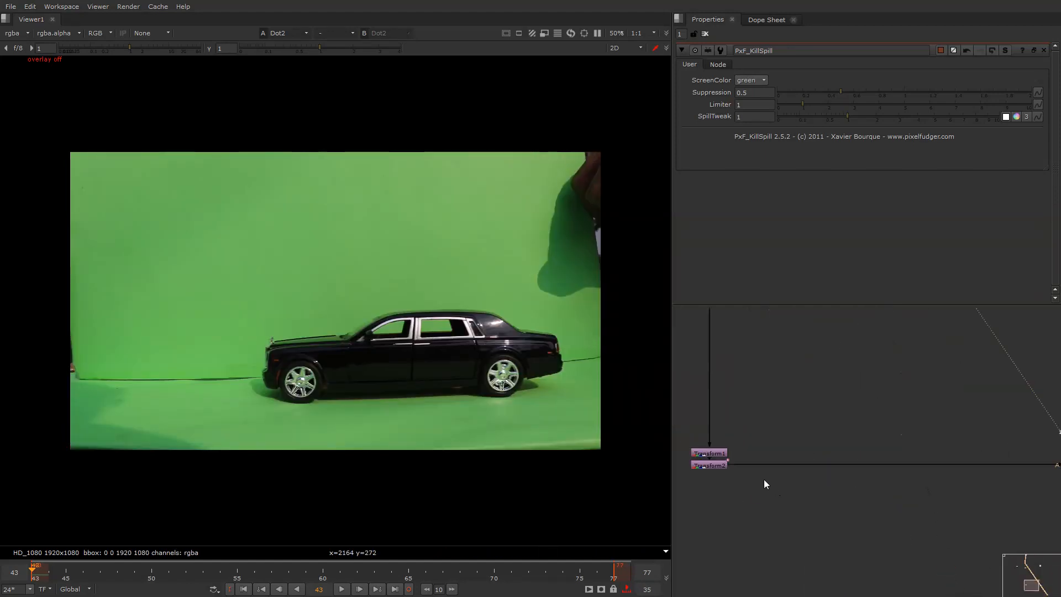
click(722, 451)
scroll(721, 452, down, 4)
drag(890, 436, 968, 503)
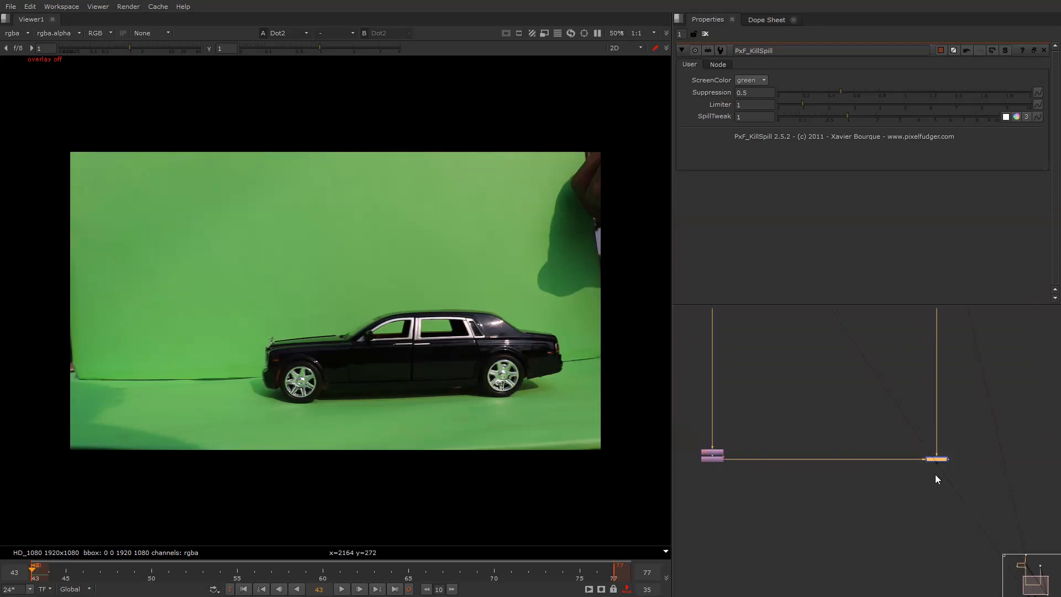
View the alpha at the dot below Premult1, play the clip to examine the matte, and return to the first frame
scroll(935, 474, down, 5)
middle_drag(897, 430, 895, 470)
scroll(845, 418, up, 3)
click(849, 399)
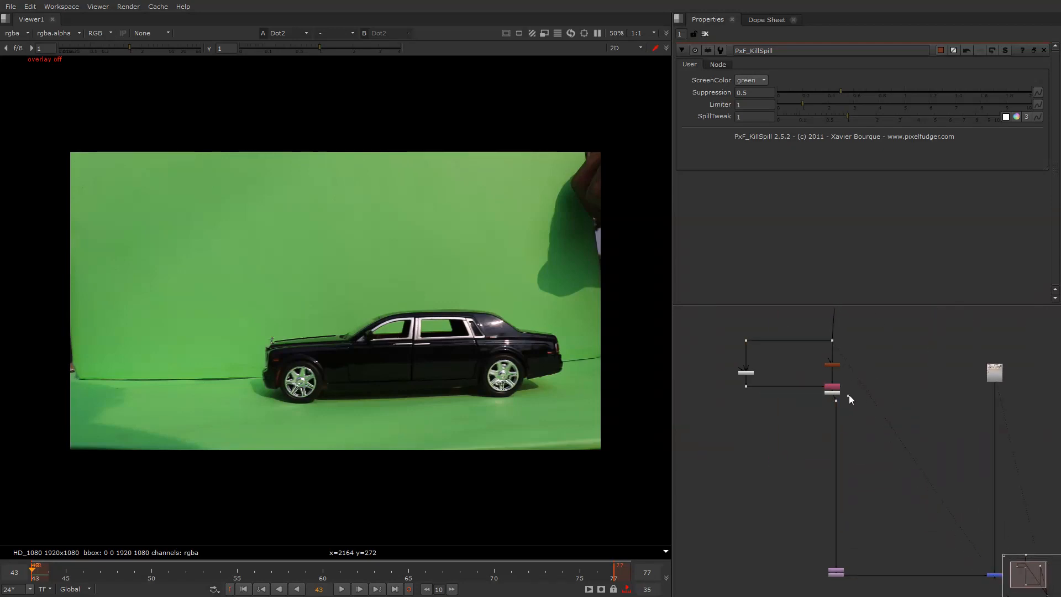
key(a)
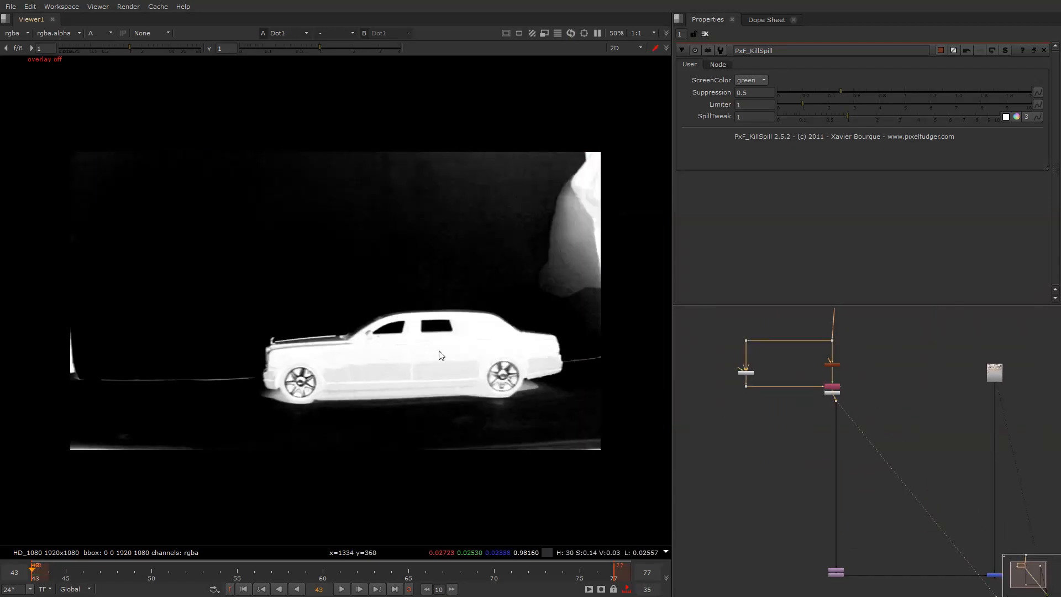
key(l)
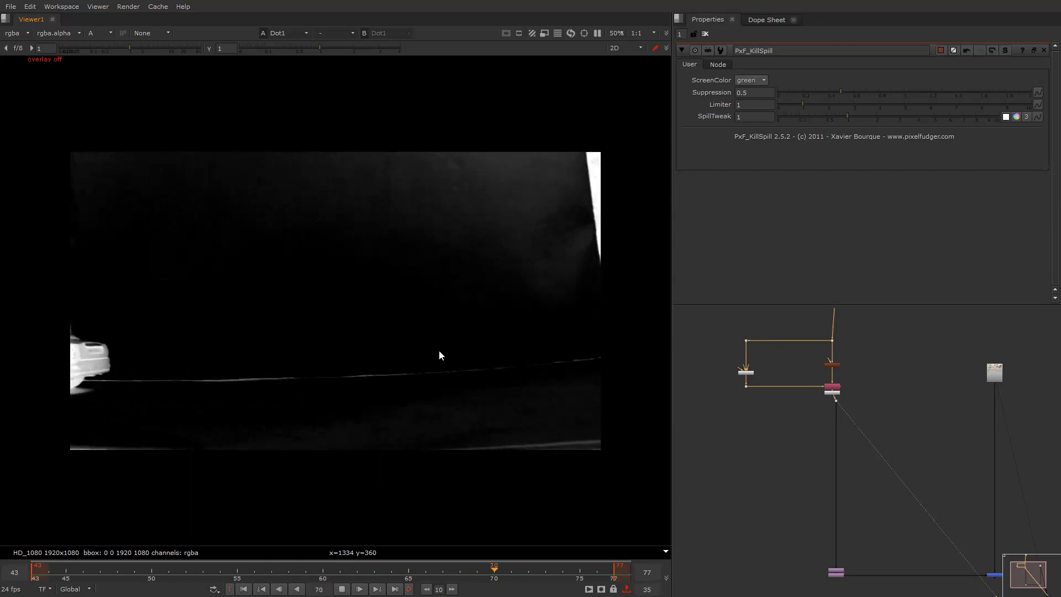
key(k)
key(Home)
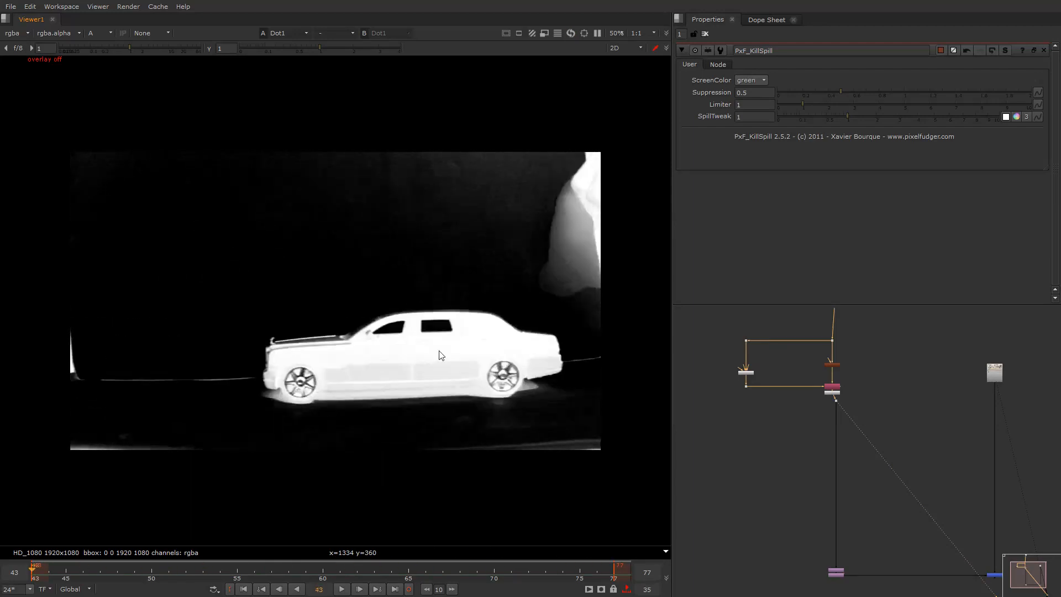
Create a Roto node between the Keylight and Copy1 and turn the viewer overlay on
scroll(826, 407, up, 2)
click(785, 360)
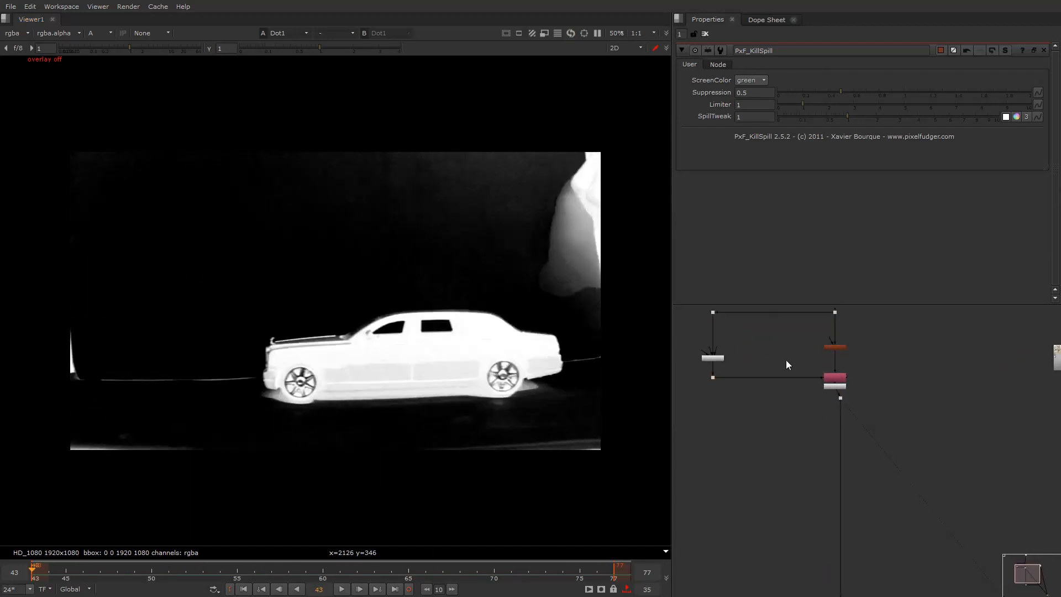
key(o)
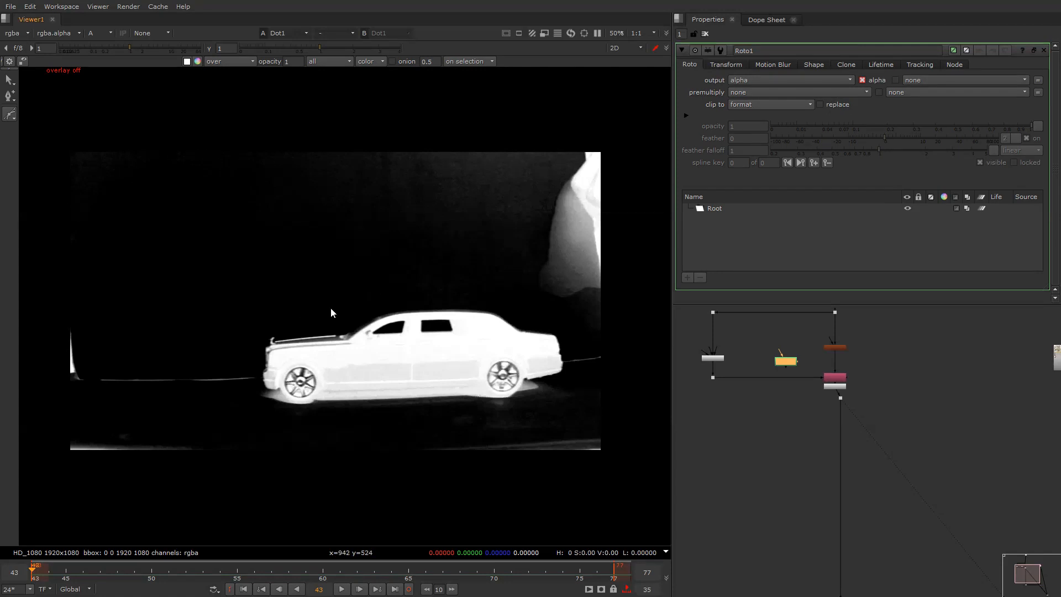
right_click(330, 304)
key(q)
Draw a closed Bezier outline loosely around the whole car at frame 43
click(298, 328)
click(341, 318)
click(383, 299)
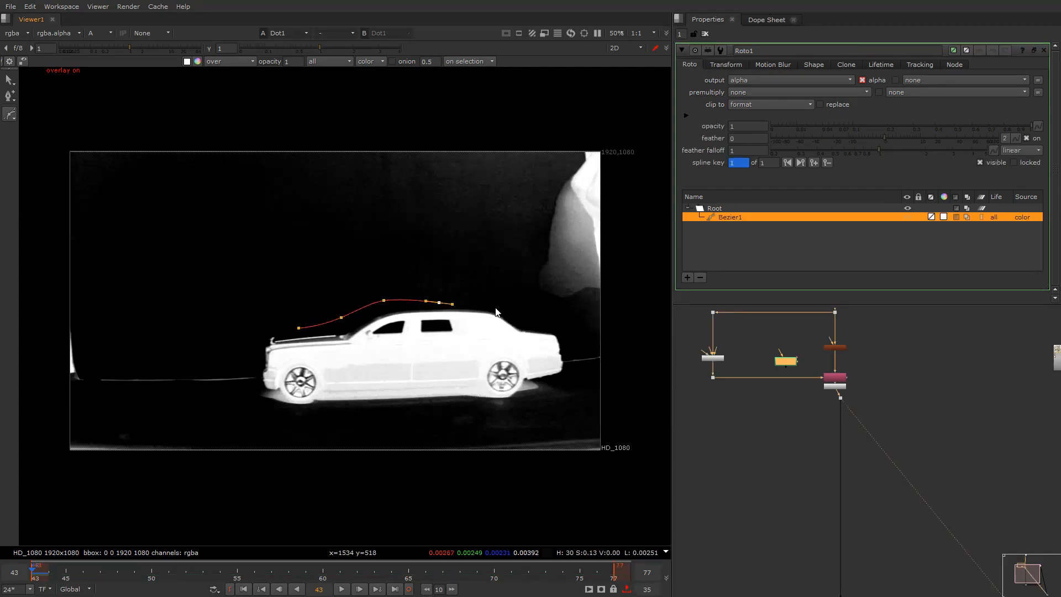
click(512, 312)
scroll(553, 330, up, 2)
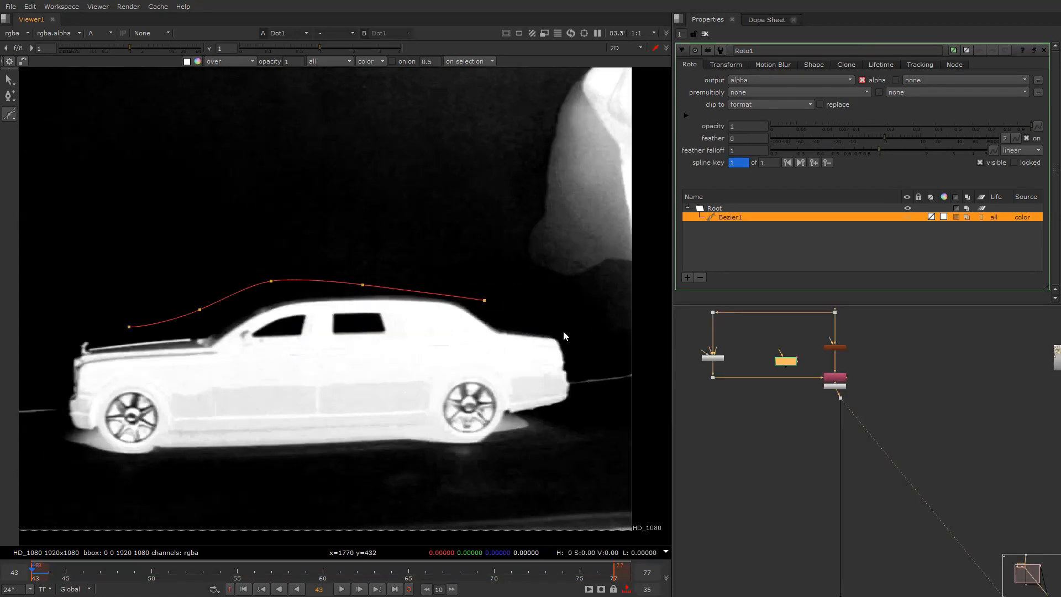
click(563, 331)
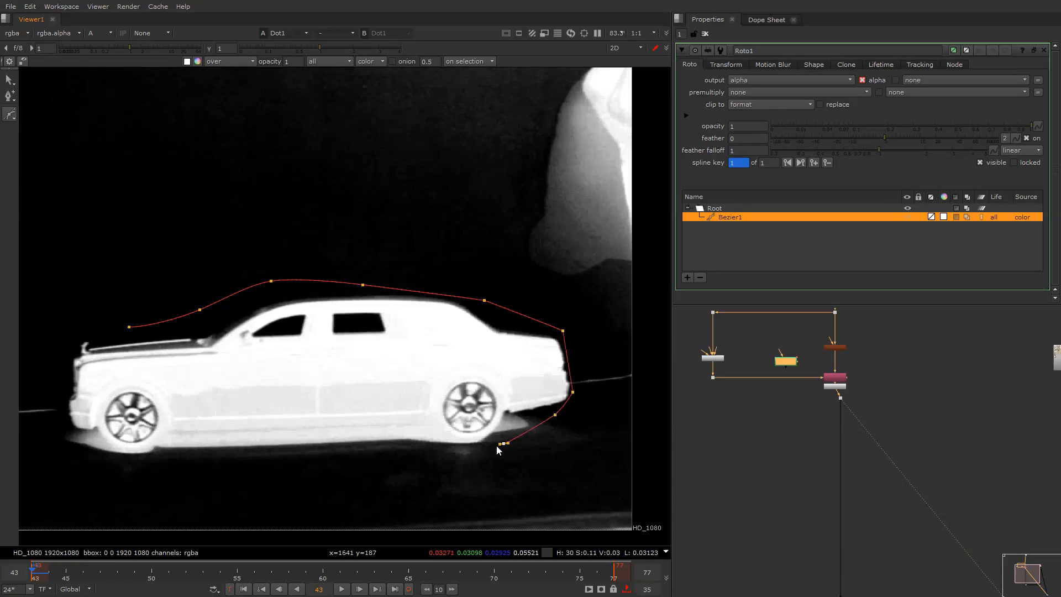
click(503, 469)
click(377, 492)
click(81, 493)
middle_drag(96, 458, 215, 455)
click(165, 436)
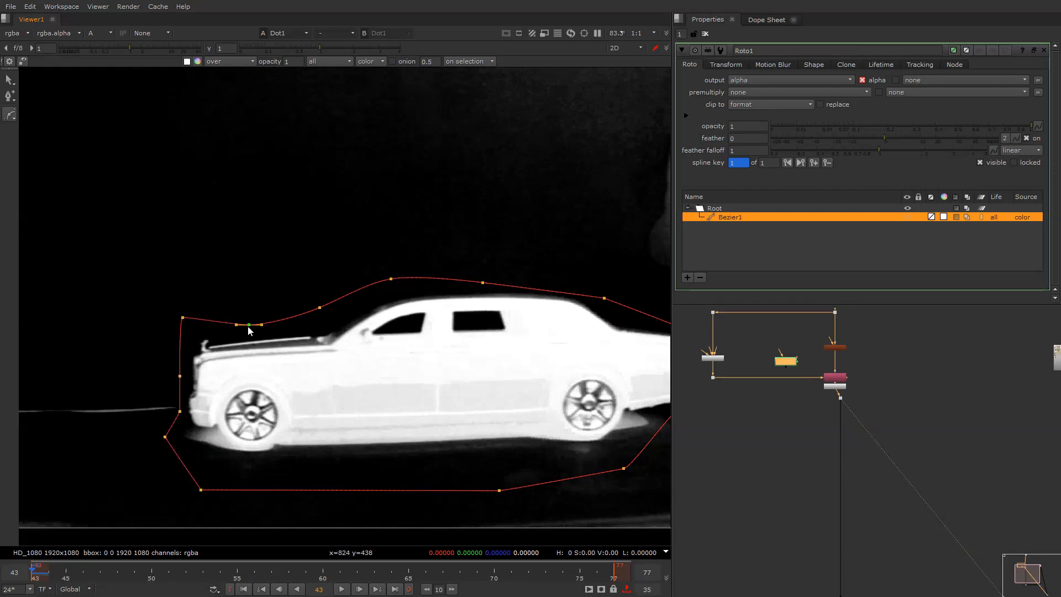
Select all points of the Bezier outline and smooth them
scroll(249, 326, down, 2)
drag(129, 246, 552, 470)
key(z)
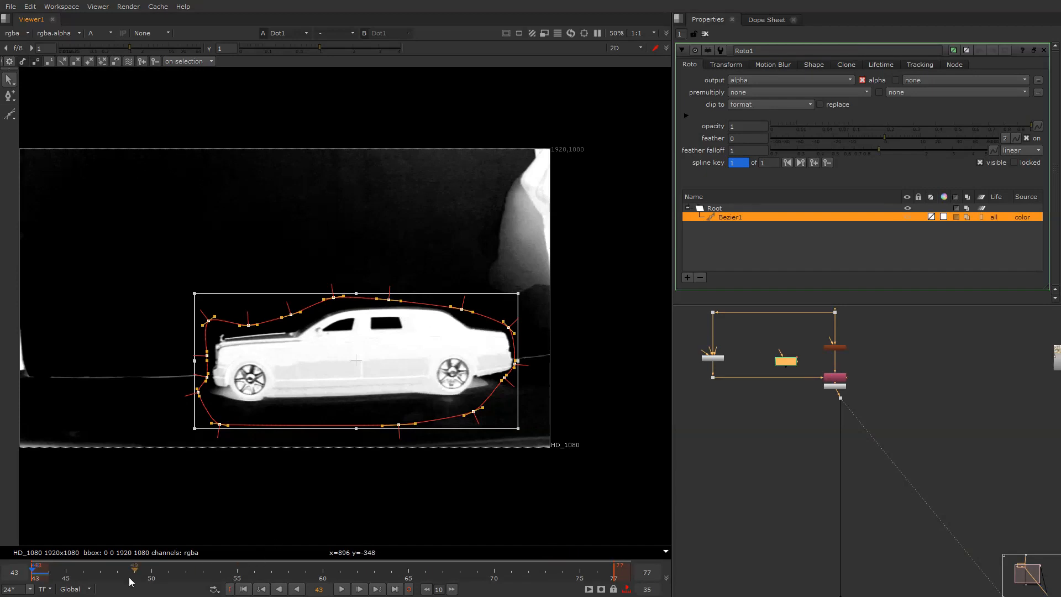
At frame 50, shift the Bezier outline onto the car and tighten its points around the rear end and front bumper
click(150, 578)
drag(337, 356, 232, 352)
click(458, 364)
scroll(410, 362, up, 3)
drag(440, 262, 364, 423)
scroll(386, 364, up, 3)
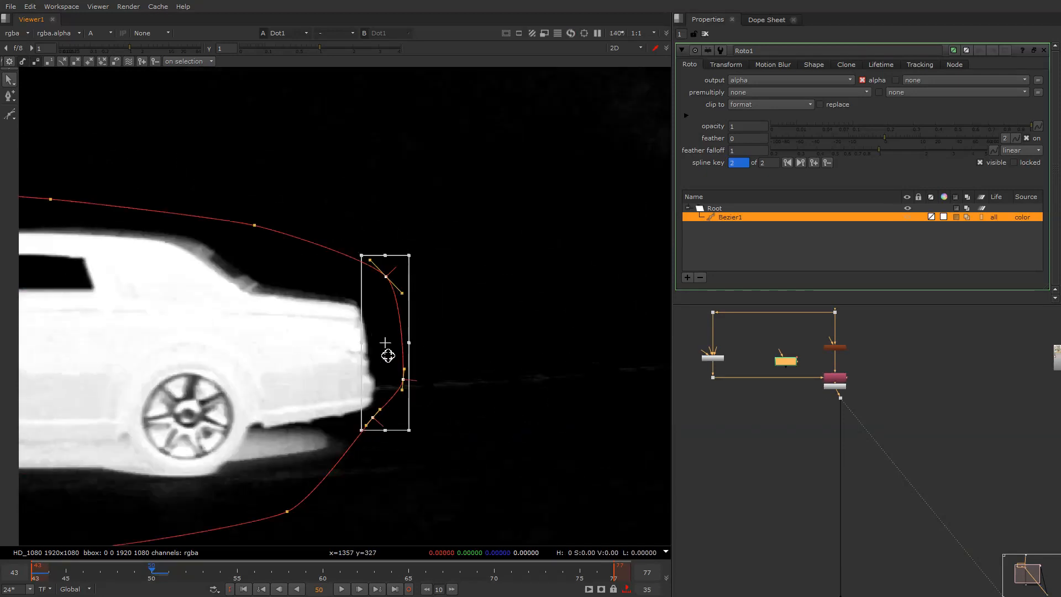
drag(387, 355, 365, 374)
scroll(577, 310, down, 4)
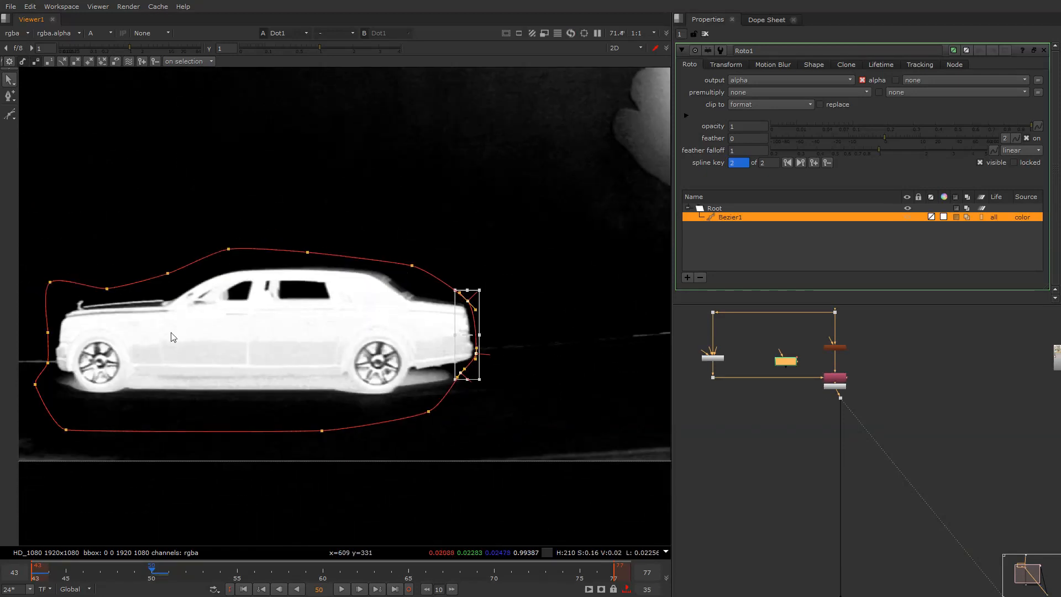
middle_drag(78, 326, 302, 296)
drag(272, 335, 277, 340)
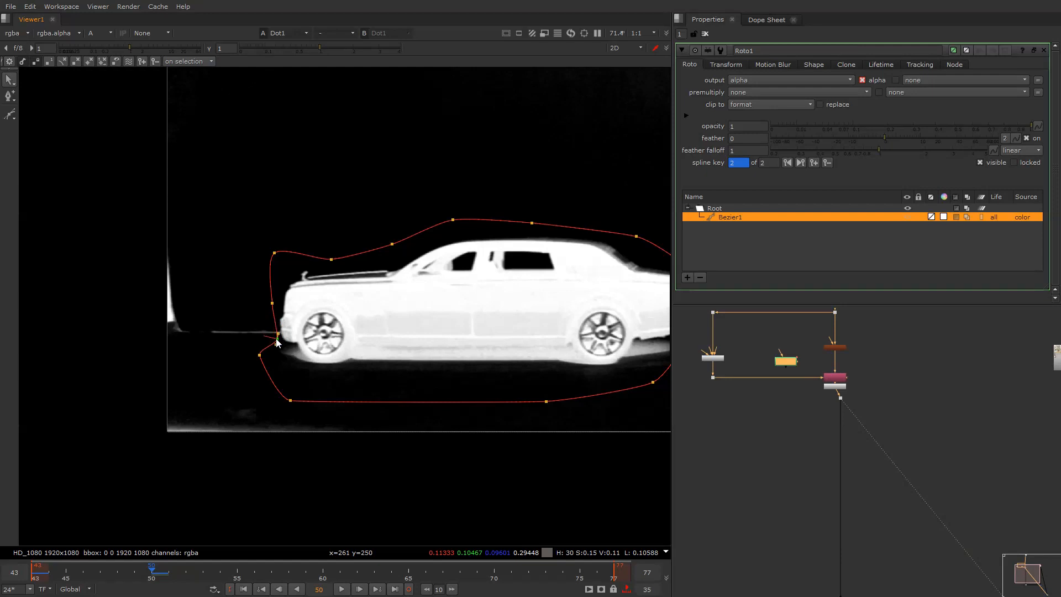
Step back through the frames to check the outline and adjust its front bumper point at frame 44
key(Left)
key(Left)
key(Left)
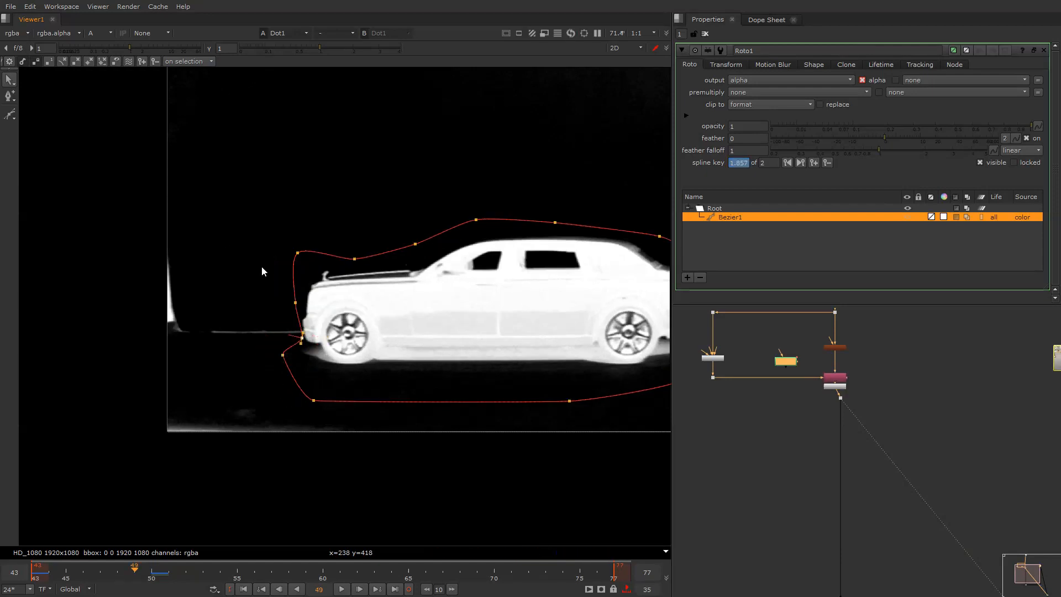
scroll(362, 283, down, 1)
middle_drag(431, 309, 303, 331)
key(Left)
key(Left)
key(Left)
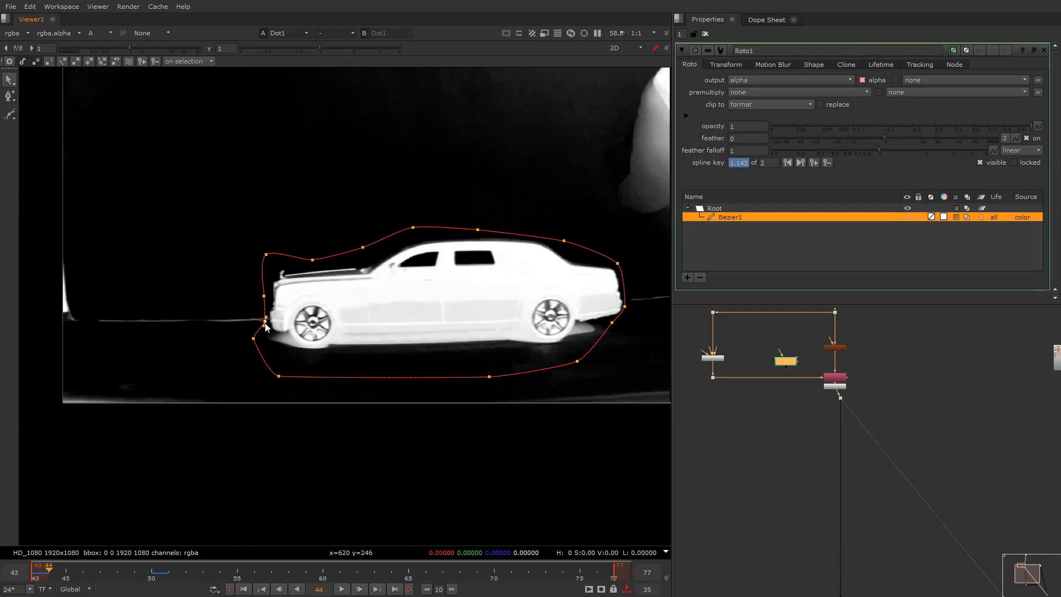
drag(270, 327, 270, 328)
At frame 55, shift the Bezier outline onto the car and tighten its points at the rear and front bumper
drag(166, 575, 237, 573)
drag(429, 359, 347, 352)
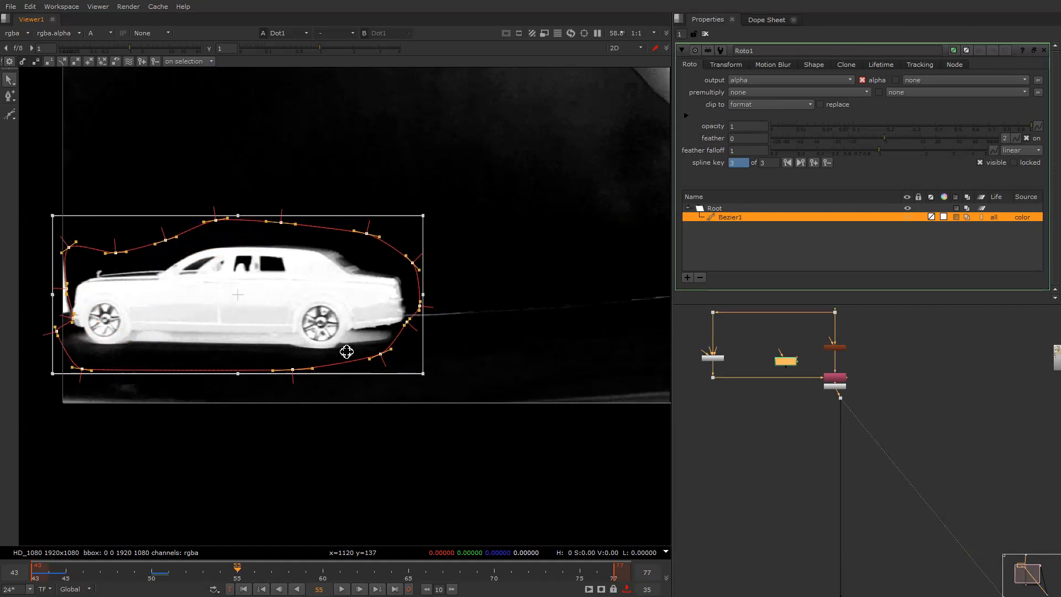
click(472, 236)
drag(471, 232, 400, 316)
scroll(386, 307, up, 2)
click(433, 301)
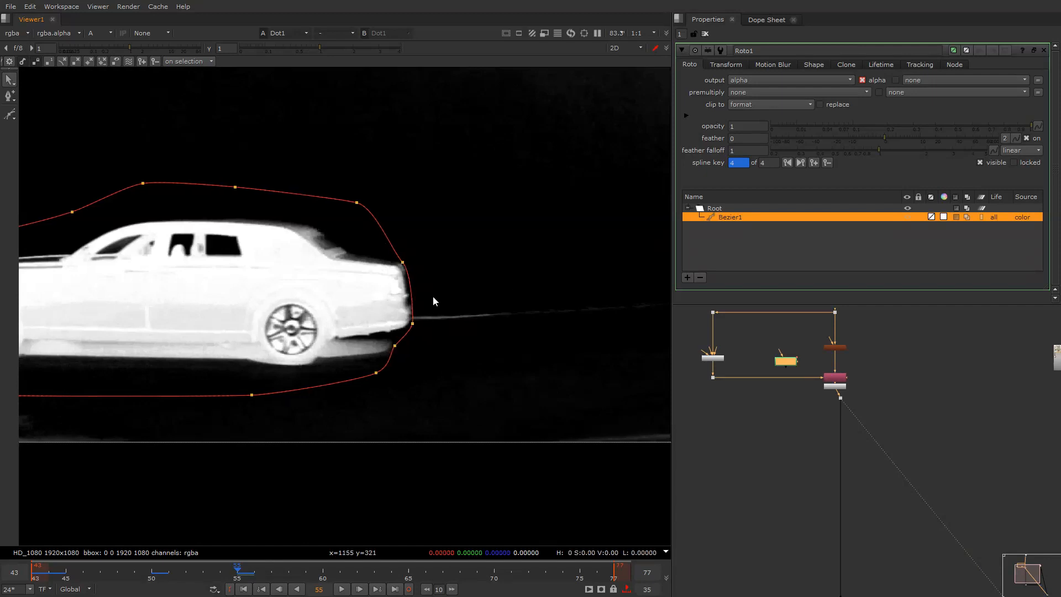
scroll(387, 265, down, 2)
scroll(77, 228, up, 2)
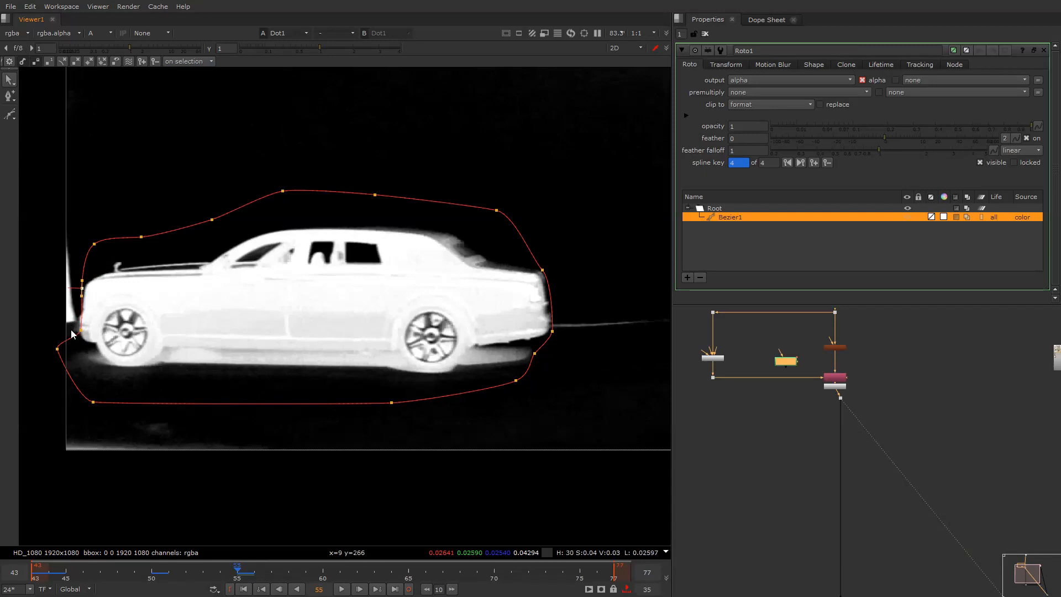
scroll(78, 333, down, 2)
middle_drag(78, 332, 208, 333)
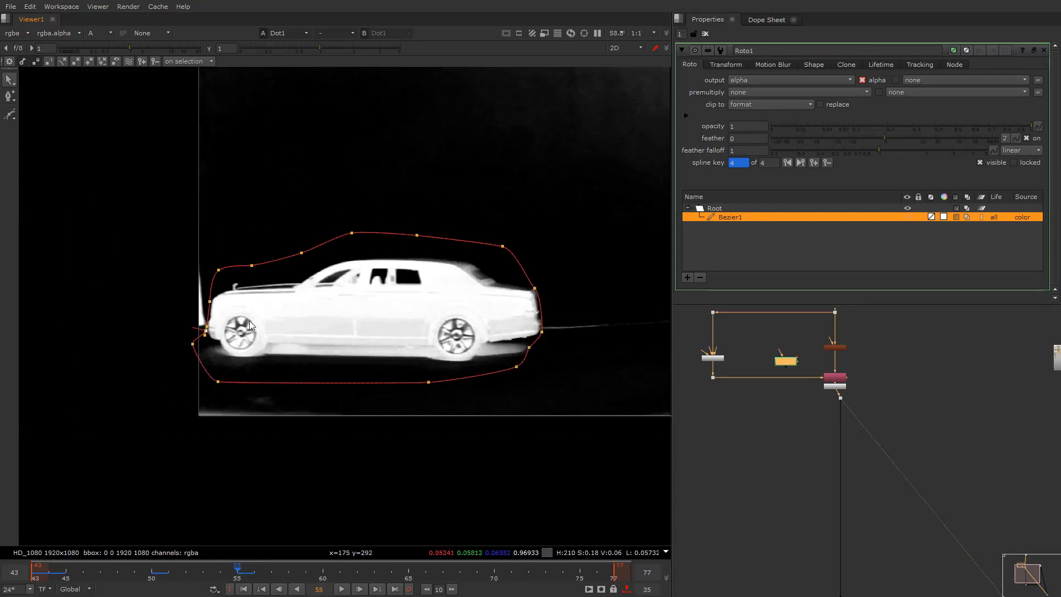
At frame 58, select all points of the Bezier outline and shift it to follow the car
key(Right)
drag(101, 183, 588, 435)
key(Right)
key(Right)
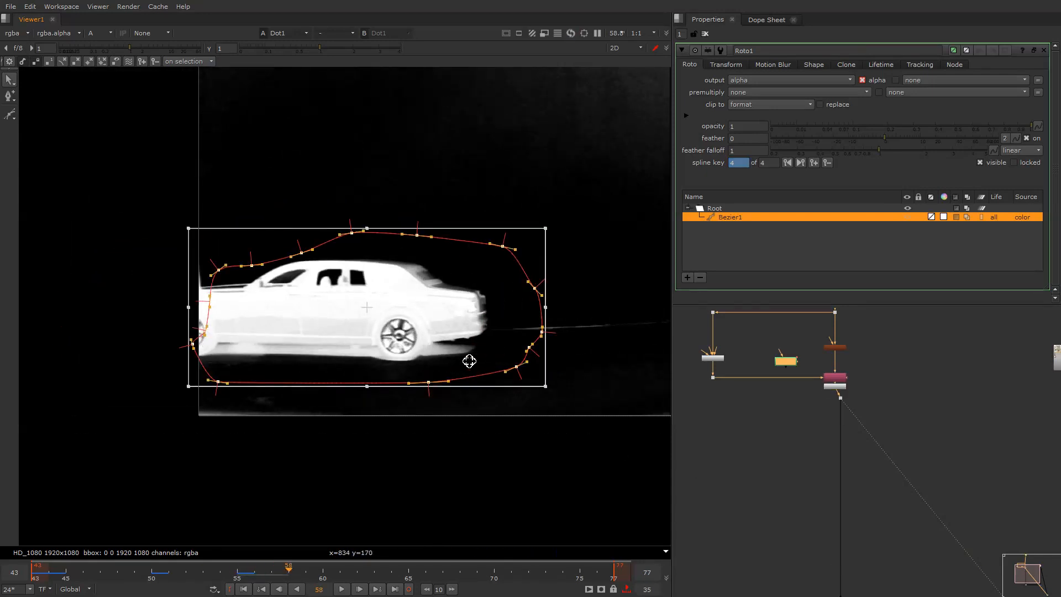
drag(463, 353, 313, 322)
At frame 63, shift the Bezier outline onto the car and refit the two points around its rear bumper
key(Right)
key(Right)
key(Right)
key(Right)
key(Right)
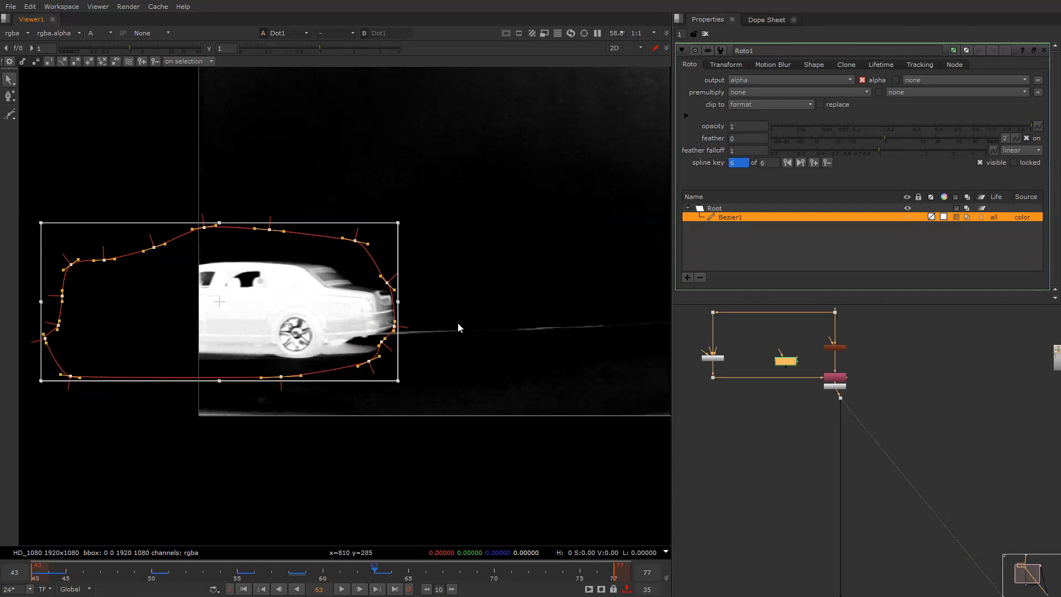
click(460, 326)
scroll(393, 330, up, 5)
drag(397, 325, 408, 317)
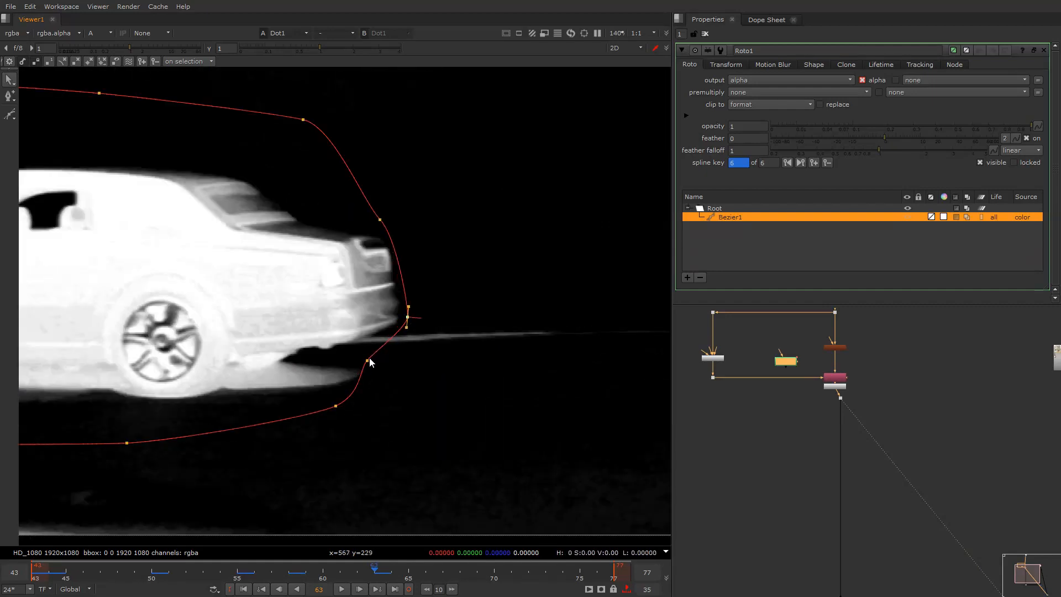
drag(366, 360, 384, 359)
scroll(371, 334, down, 4)
scroll(373, 338, down, 3)
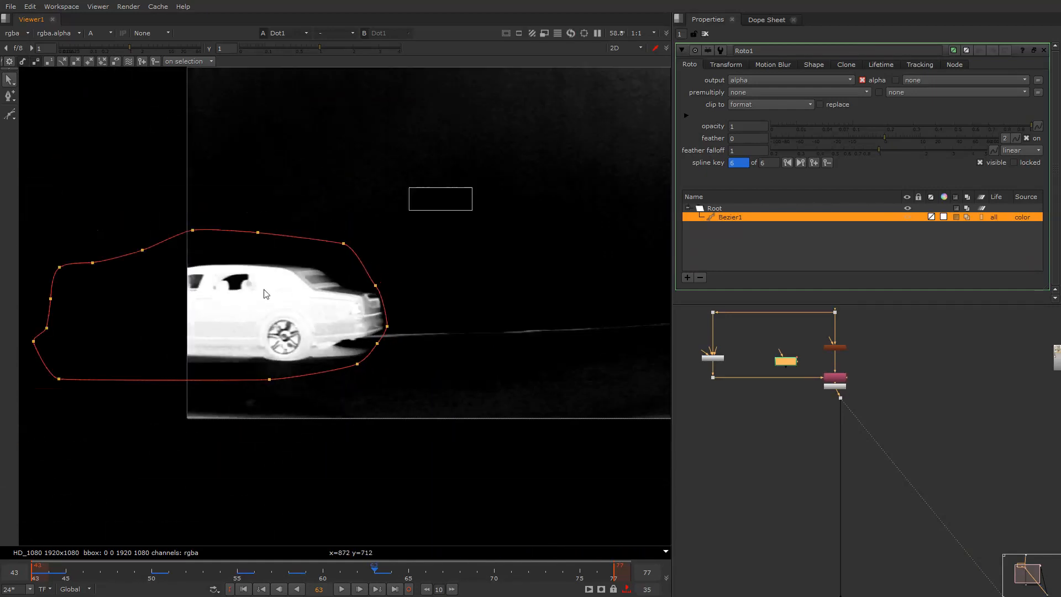
At frame 67, select all outline points and shift the Bezier outline to follow the car
key(ctrl+a)
key(Right)
key(Right)
key(Right)
key(Right)
drag(315, 336, 107, 341)
Shift the Bezier outline out of frame with the departing car up to frame 73, step back to frame 67 and deselect its points
key(Right)
key(Right)
key(Right)
key(Right)
key(Right)
key(Right)
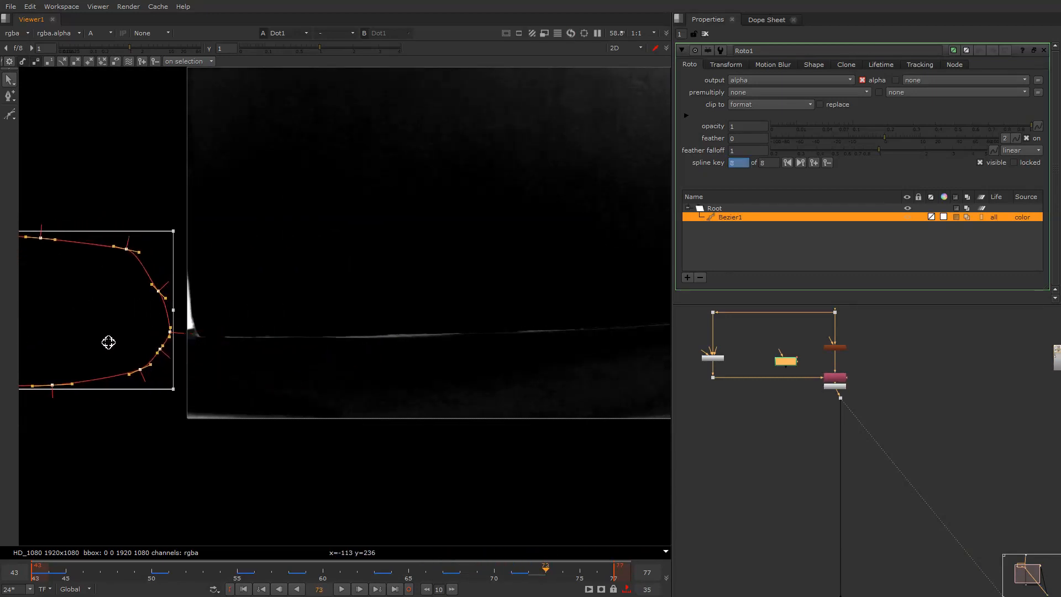
key(Left)
key(Left)
key(Left)
key(Left)
key(Left)
key(Left)
click(437, 287)
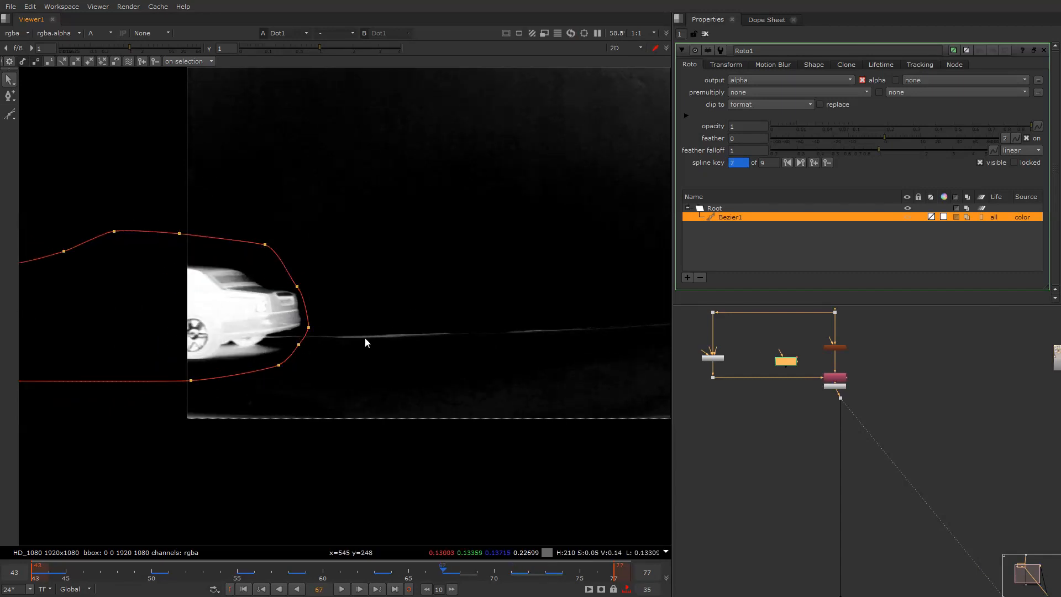
Insert a Merge node into the alpha pipe feeding Copy1 and connect Roto1 to its A input
scroll(793, 380, up, 3)
key(m)
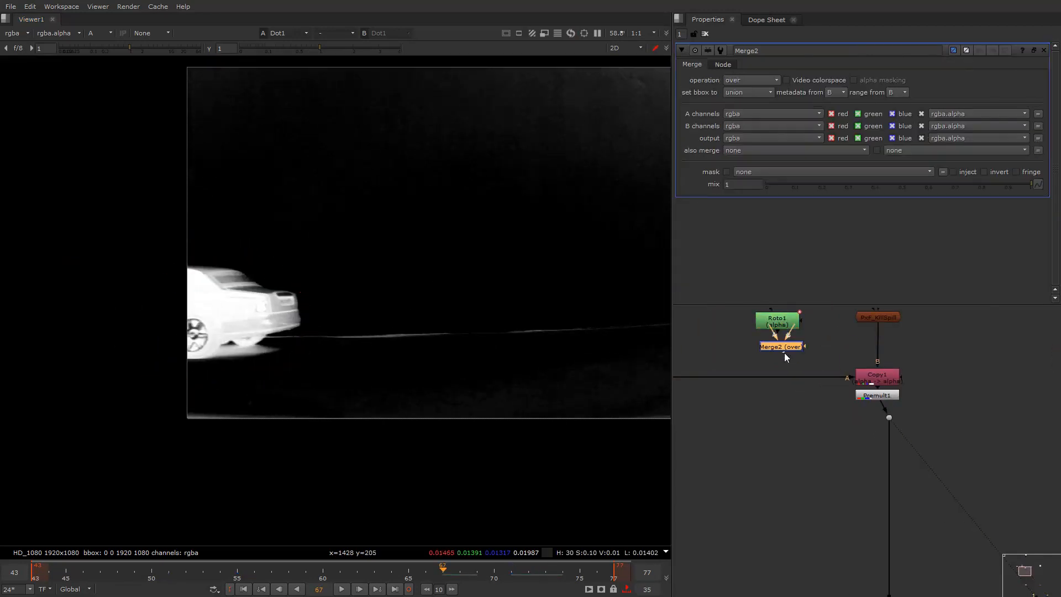
drag(787, 350, 784, 386)
click(763, 364)
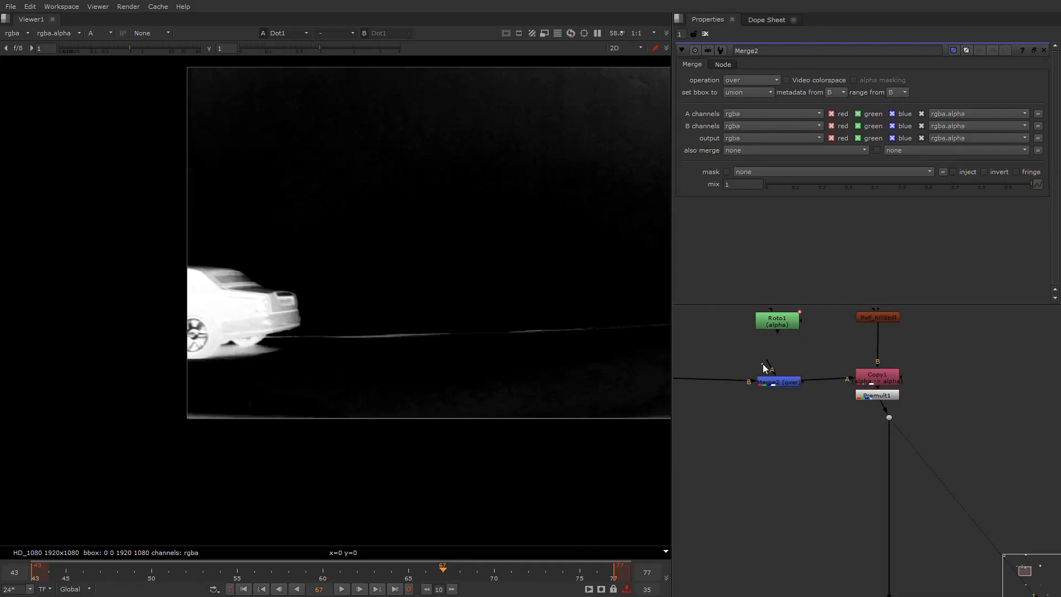
drag(774, 333, 775, 331)
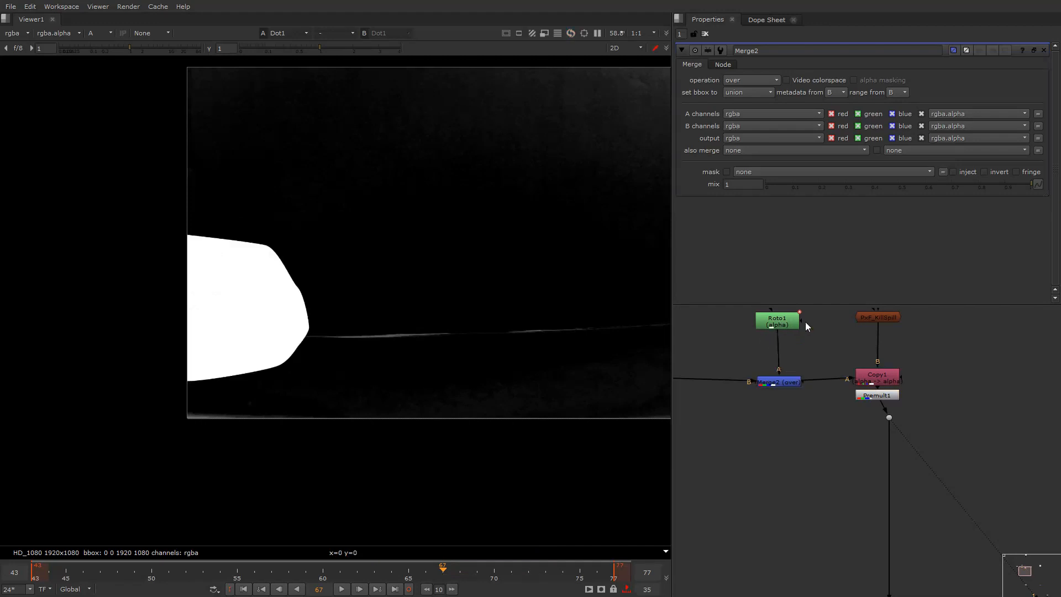
Set the Merge2 operation to mask and align the node beneath Roto1
click(749, 81)
click(748, 166)
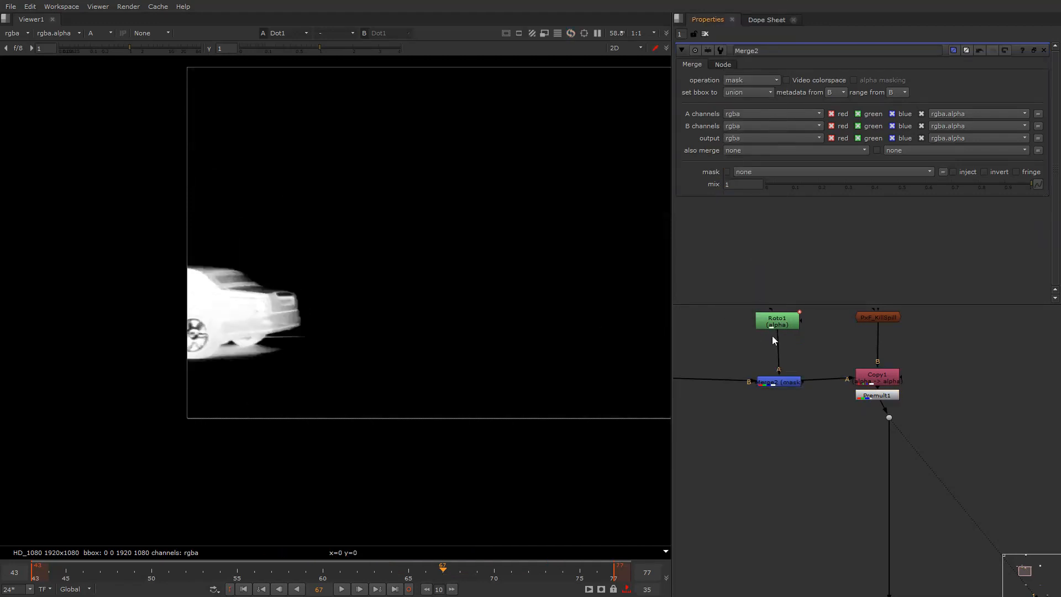
drag(783, 385, 782, 381)
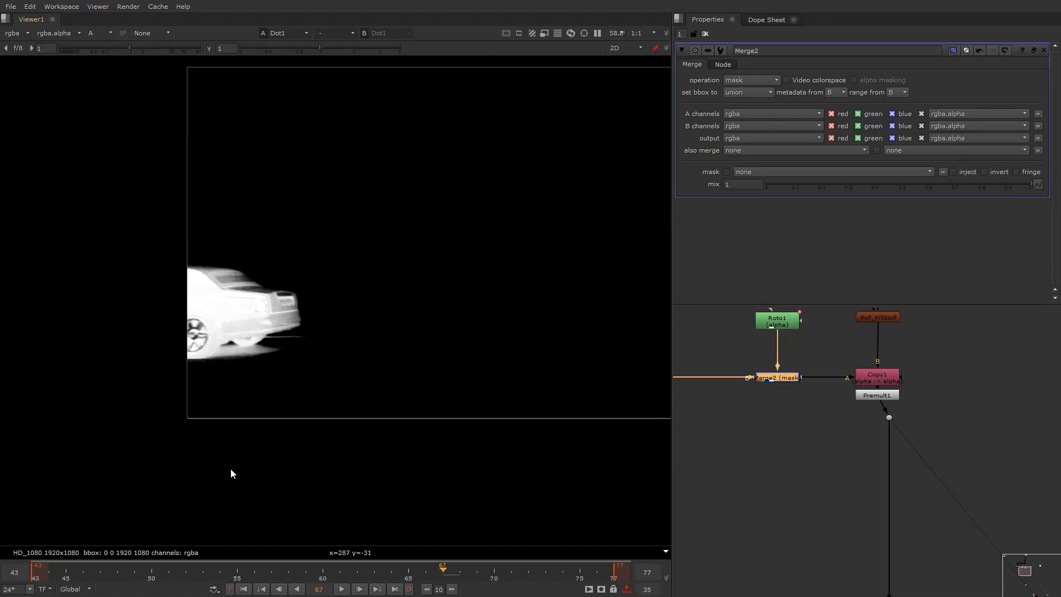
Go back to frame 42, fit the whole image and compare the matte with the garbage mask off and on
drag(58, 572, 33, 569)
key(f)
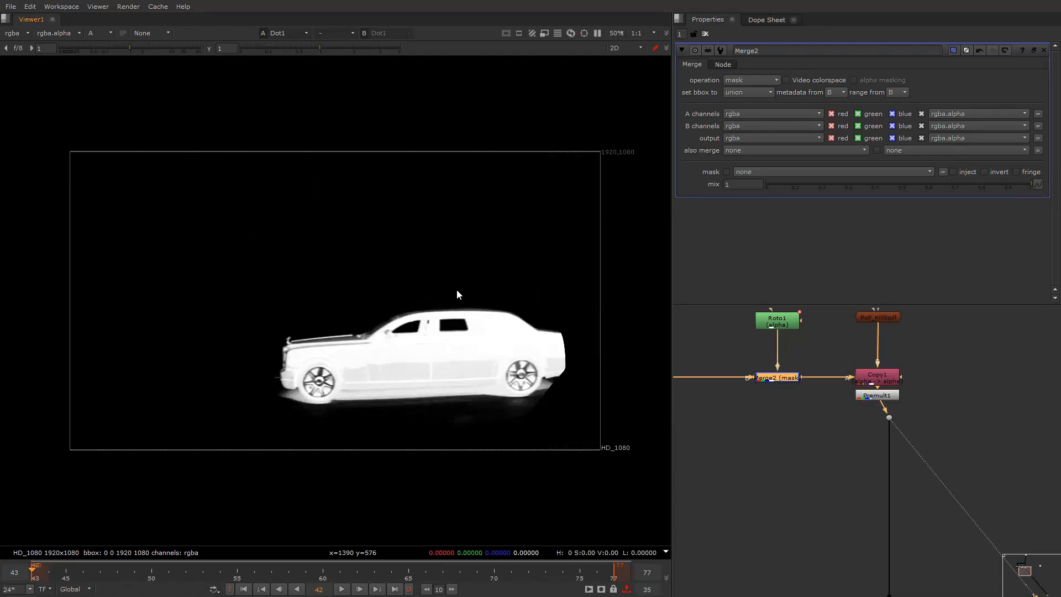
key(d)
key(d)
Add a Blur node after Roto1 and set its size to 8 to soften the garbage matte
click(777, 321)
key(b)
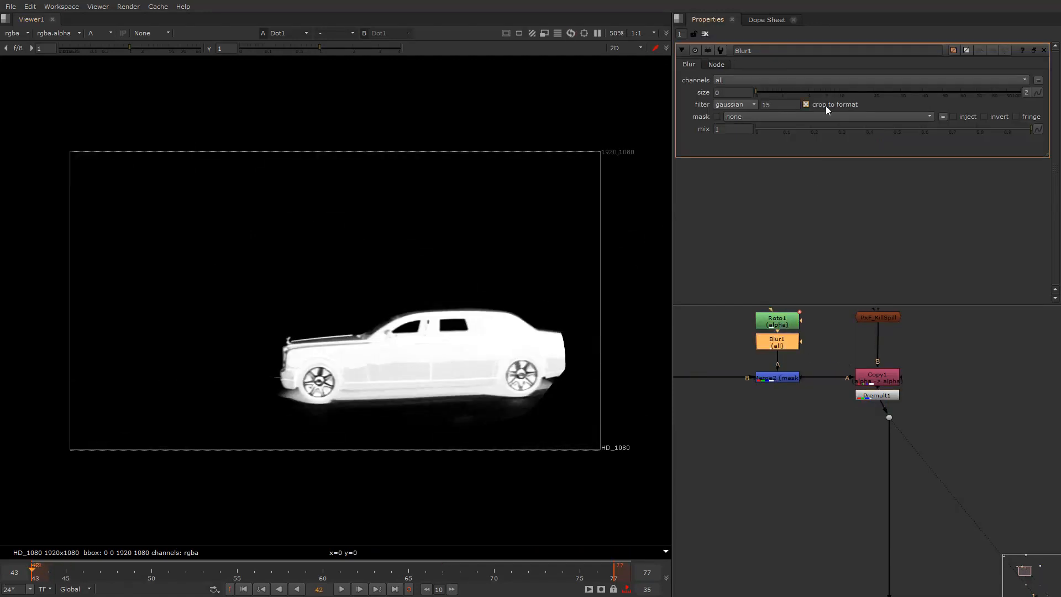
drag(825, 93, 882, 104)
Compare the matte with Merge2 disabled and enabled, and check it at frame 43
click(780, 380)
key(d)
key(d)
key(d)
key(d)
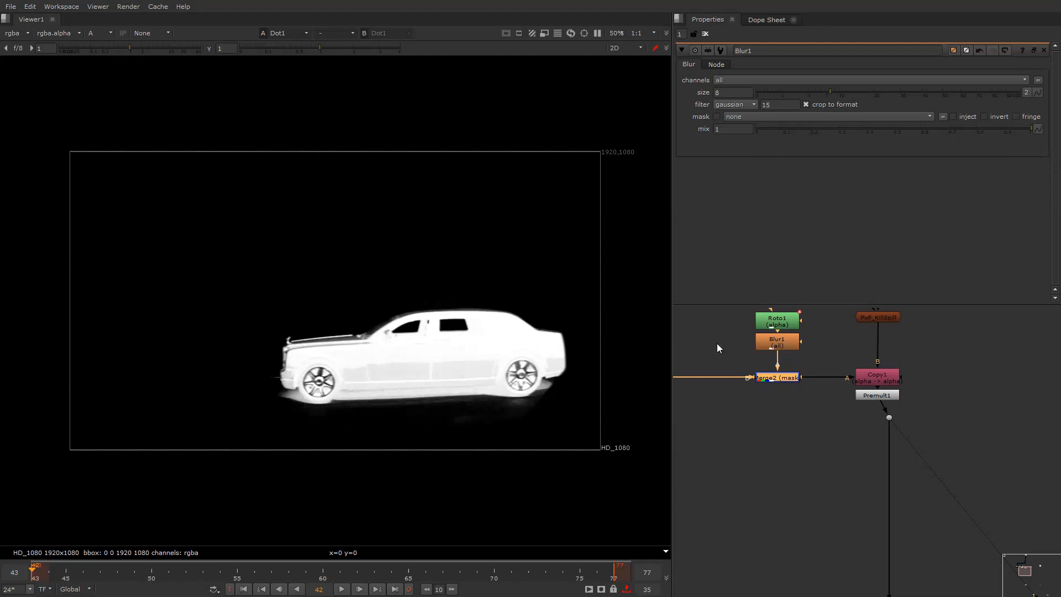
key(Right)
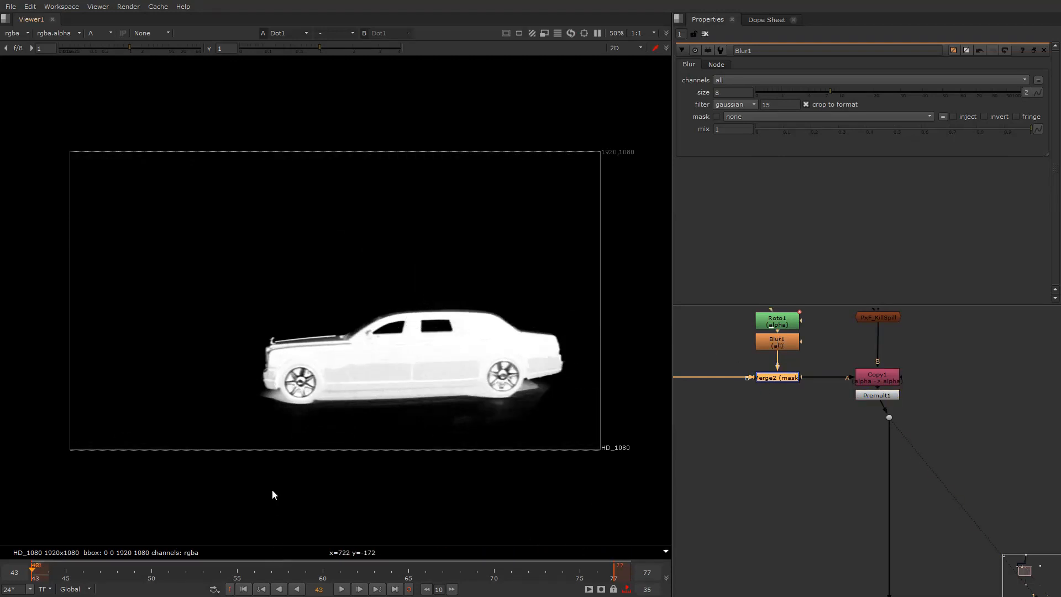
key(o)
key(o)
Align the car footage Read node above its Dot and move the upper nodes up to make room for the keying branch
scroll(744, 379, down, 7)
middle_drag(745, 380, 768, 427)
scroll(727, 393, up, 4)
drag(701, 351, 783, 483)
scroll(767, 447, up, 3)
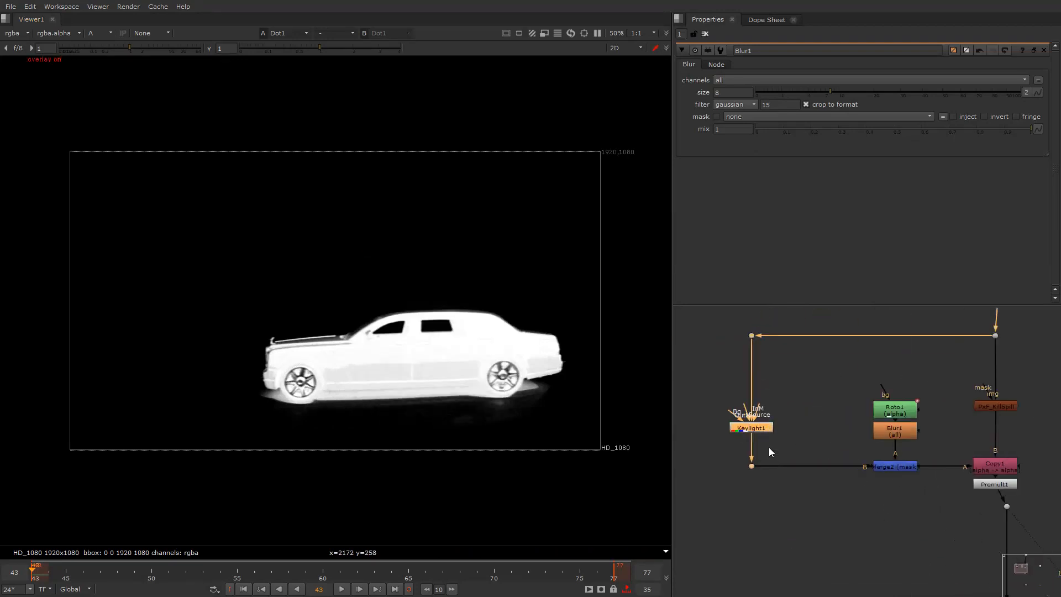
scroll(761, 426, down, 4)
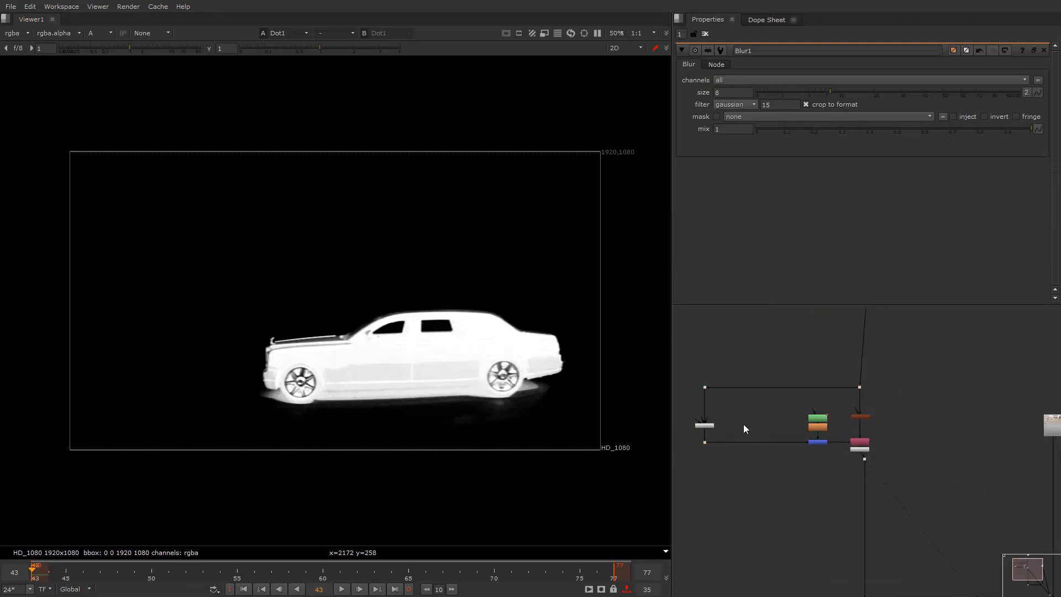
scroll(751, 429, down, 6)
scroll(774, 390, up, 4)
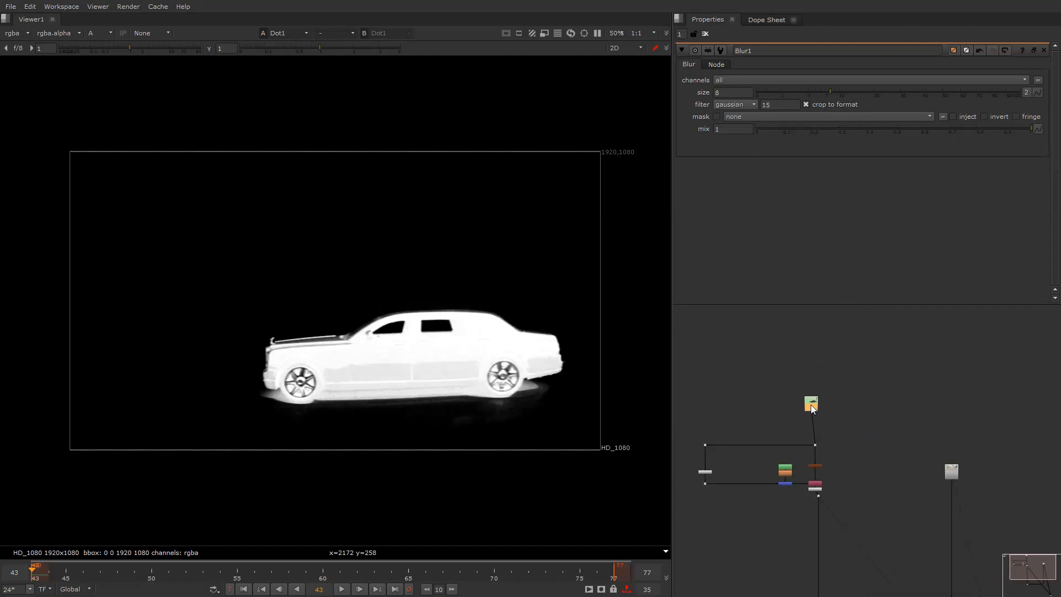
drag(811, 404, 815, 404)
drag(872, 360, 673, 456)
drag(818, 395, 818, 366)
Move the Dot under Premult1 further down and align it vertically with the Premult node
scroll(810, 484, up, 4)
middle_drag(811, 483, 805, 371)
scroll(822, 409, down, 3)
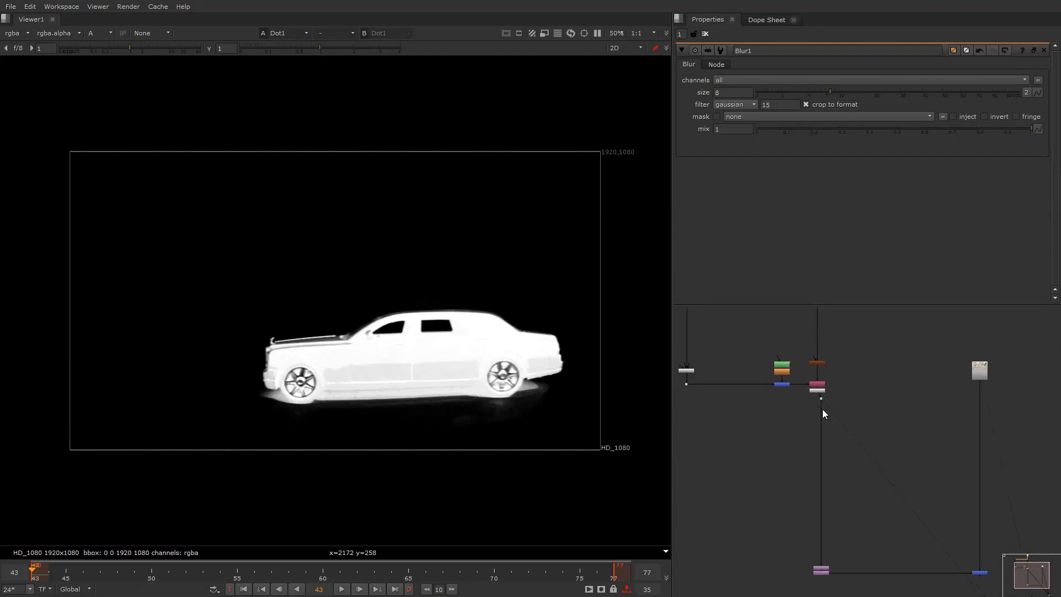
scroll(821, 408, up, 3)
click(816, 399)
scroll(816, 402, down, 3)
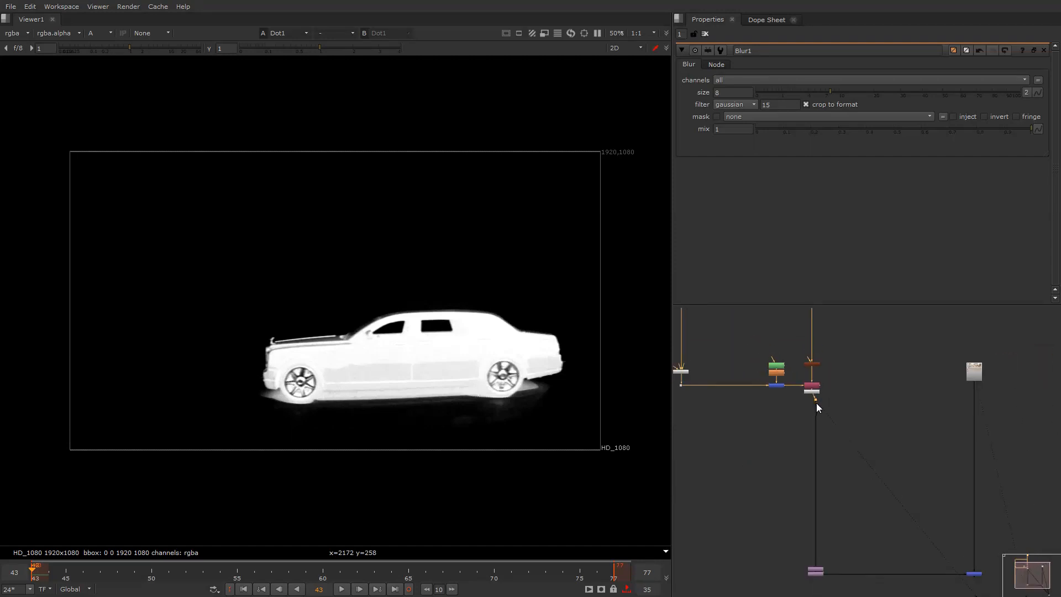
drag(817, 403, 810, 442)
middle_drag(758, 438, 816, 474)
scroll(732, 387, up, 3)
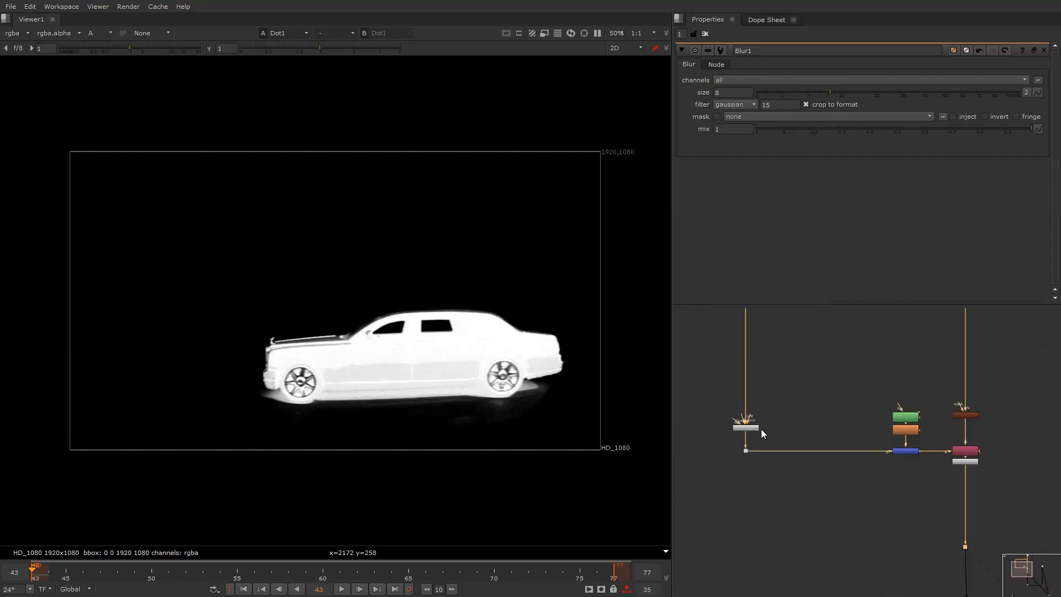
Move Keylight1 up, duplicate it and connect the copy's source input to the Dot above the original
drag(753, 428, 750, 366)
key(ctrl+c)
click(805, 366)
key(ctrl+v)
middle_drag(805, 366, 805, 407)
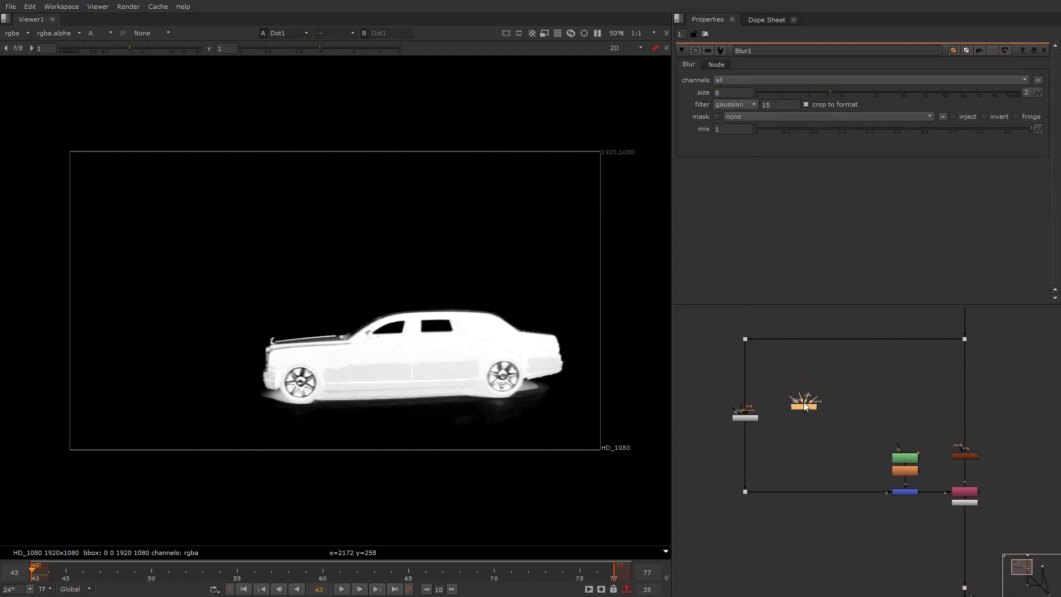
drag(801, 400, 745, 339)
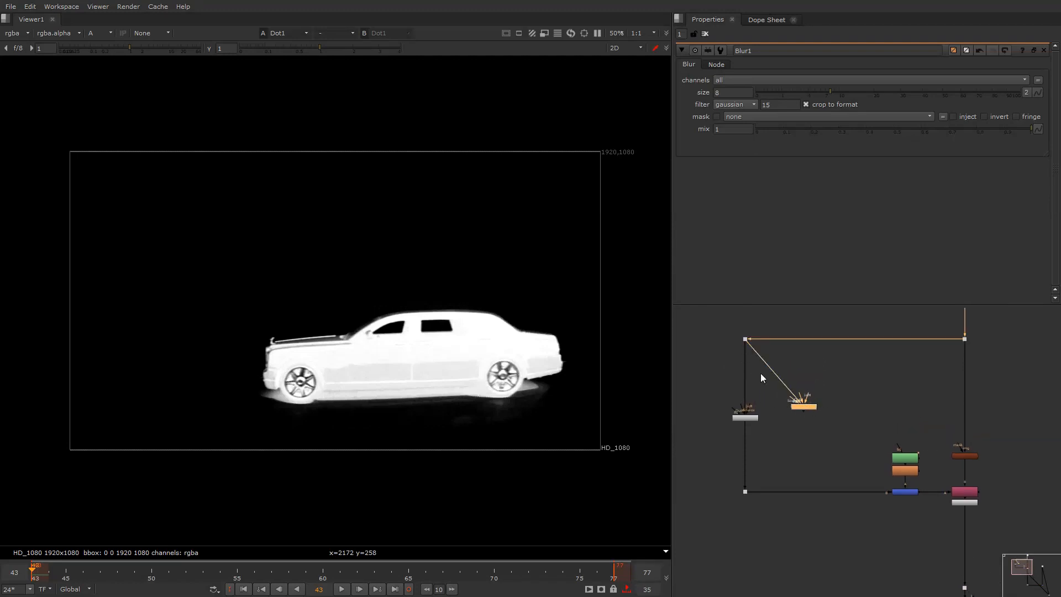
View the duplicated Keylight's matte and set its Screen Matte Clip White to 0.39
key(1)
double_click(799, 406)
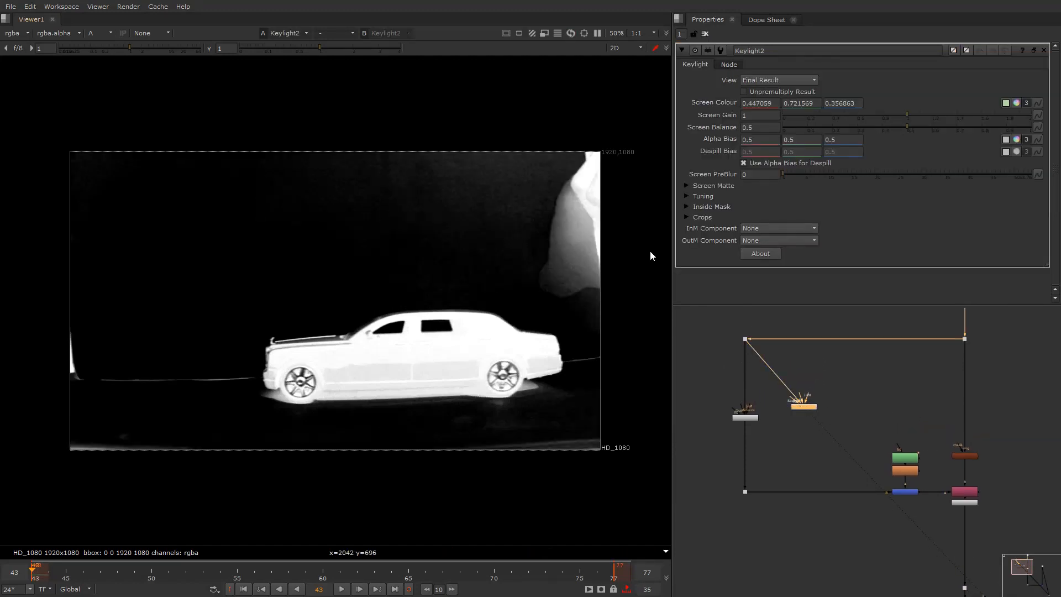
click(721, 185)
drag(811, 196, 956, 197)
key(ctrl+z)
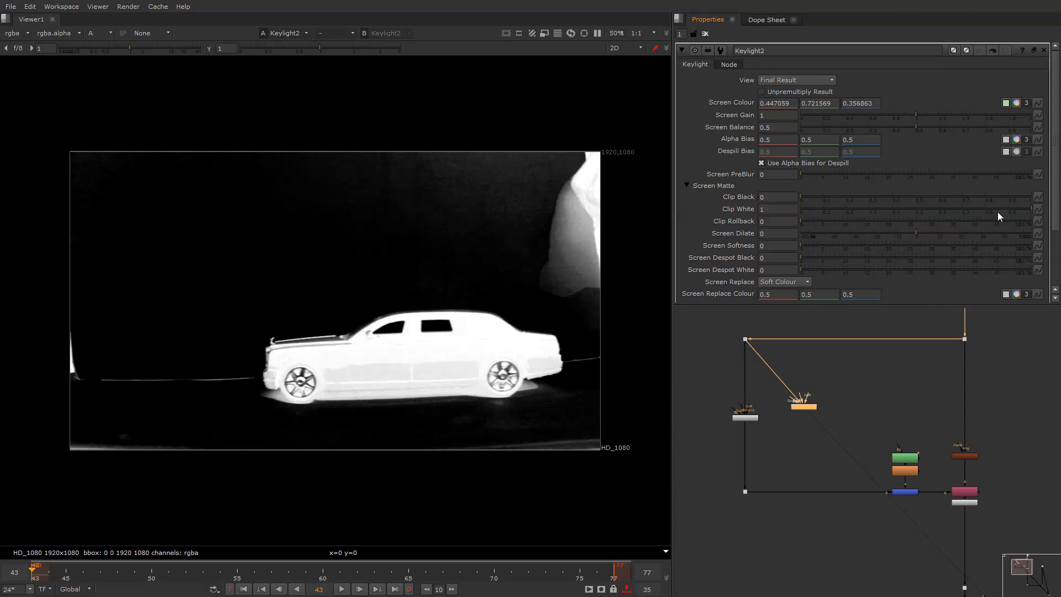
drag(1029, 208, 987, 205)
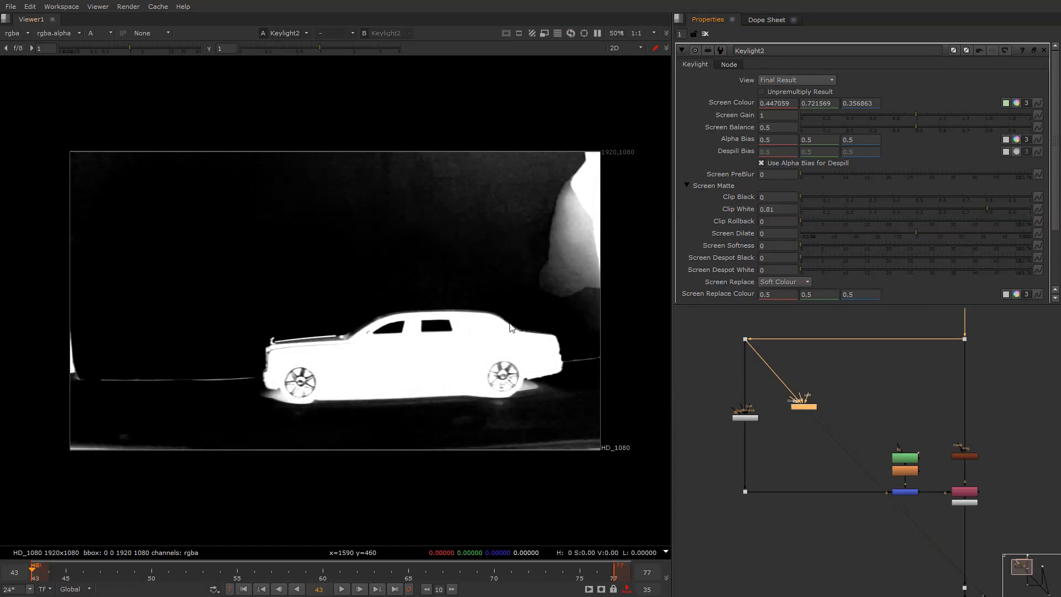
scroll(353, 350, up, 5)
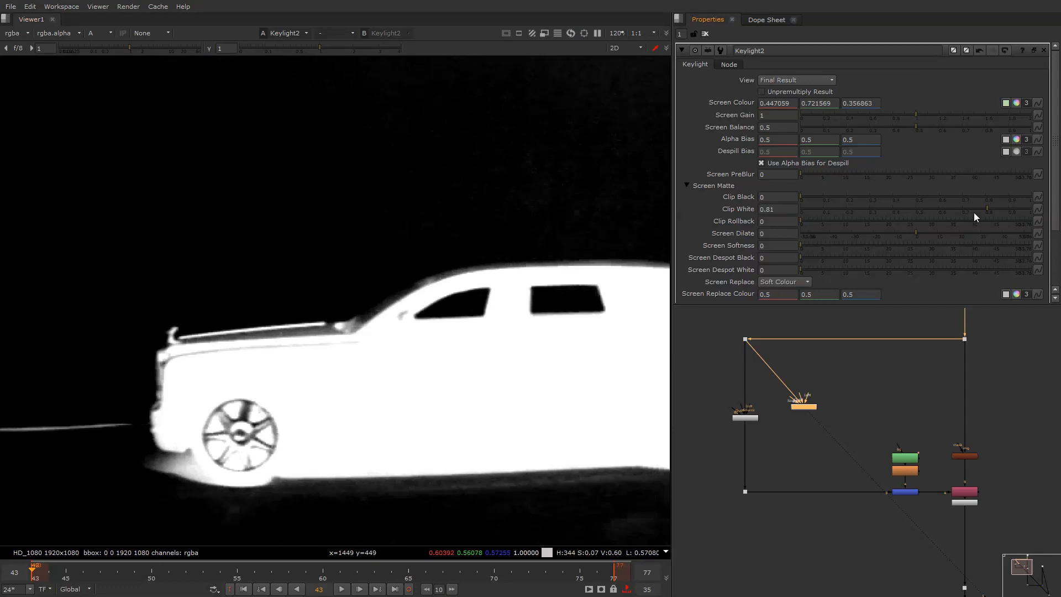
drag(975, 207, 887, 210)
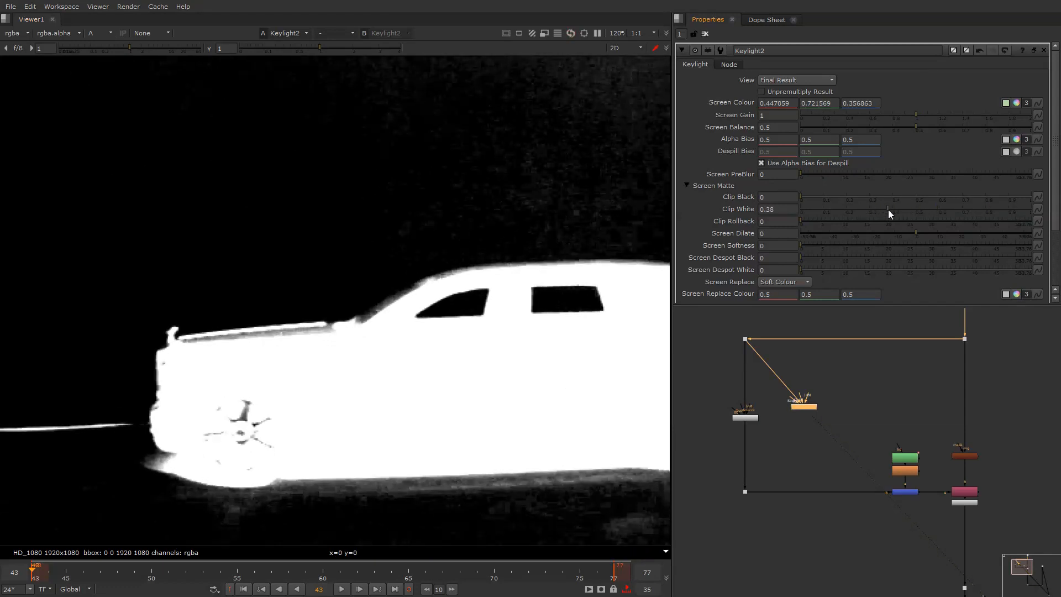
Add a Merge below Keylight1 with Keylight2 as its second input, and attach a new Roto node to its mask
click(797, 441)
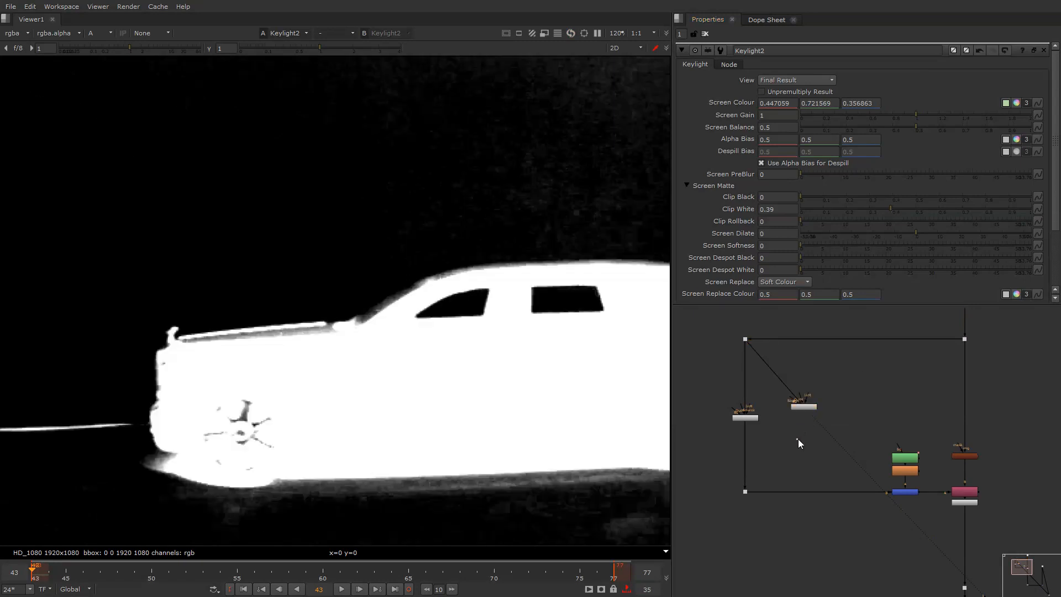
key(m)
drag(751, 460, 804, 407)
middle_drag(763, 445, 917, 408)
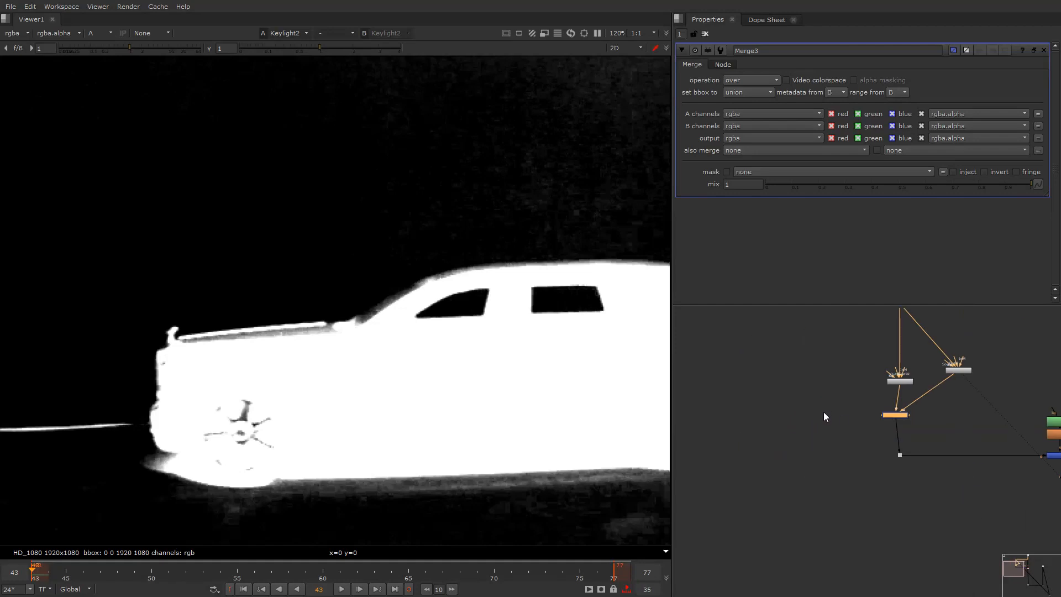
click(823, 413)
key(o)
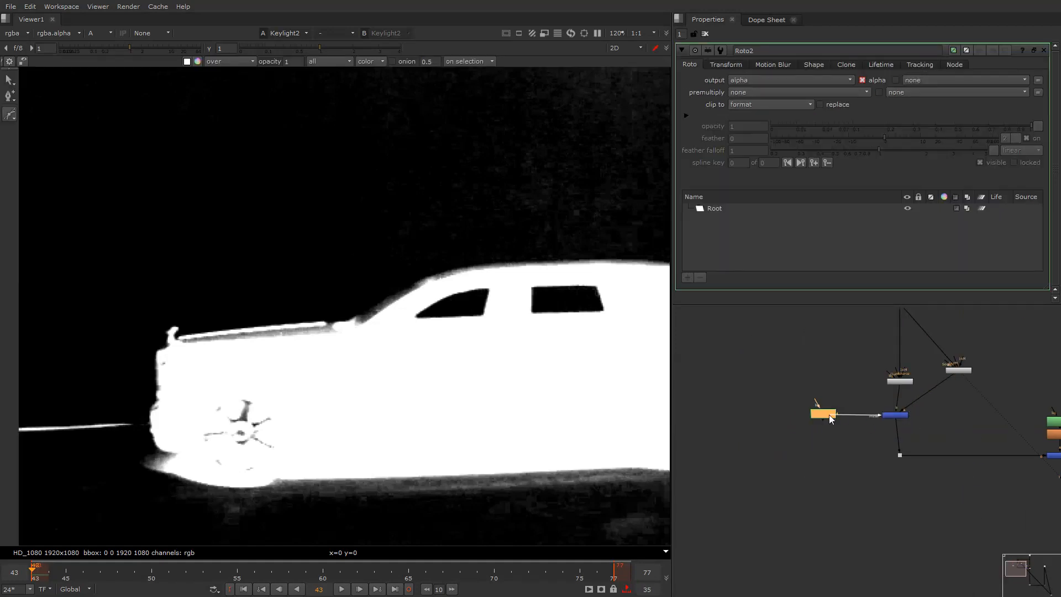
View the full Keylight2 result and set its Clip Black to 0.135
double_click(958, 370)
key(f)
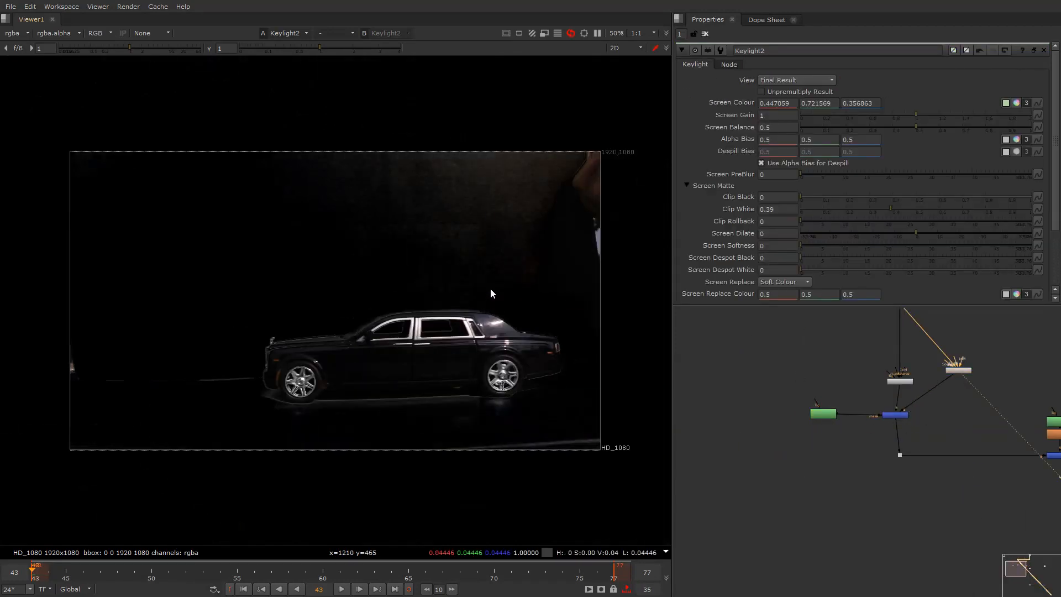
drag(818, 200, 835, 200)
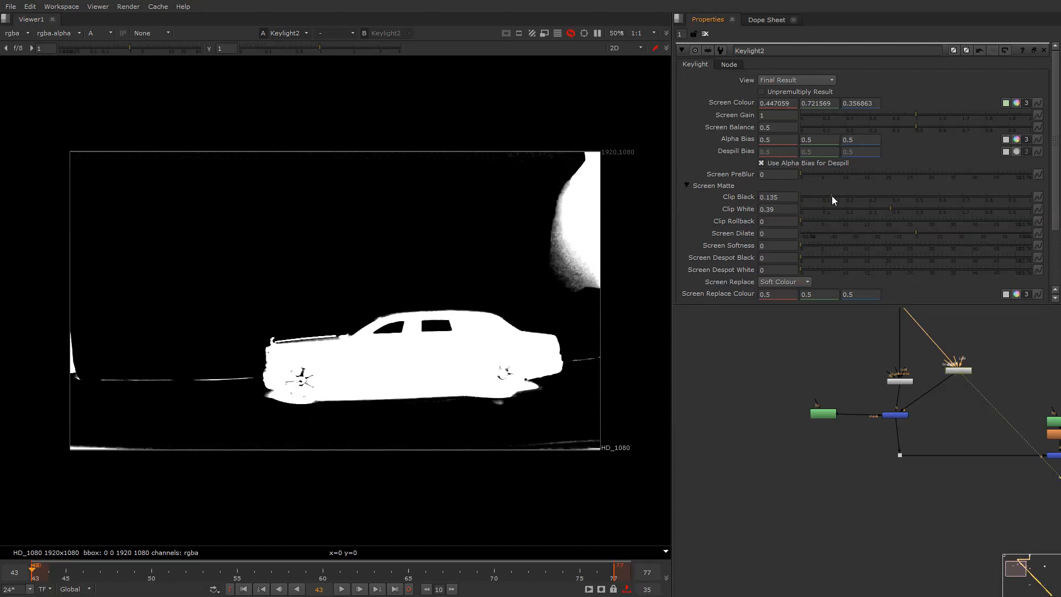
In Roto2, draw a closed Bezier at frame 43 around the car's upper body, extending past both sides of the frame
double_click(818, 417)
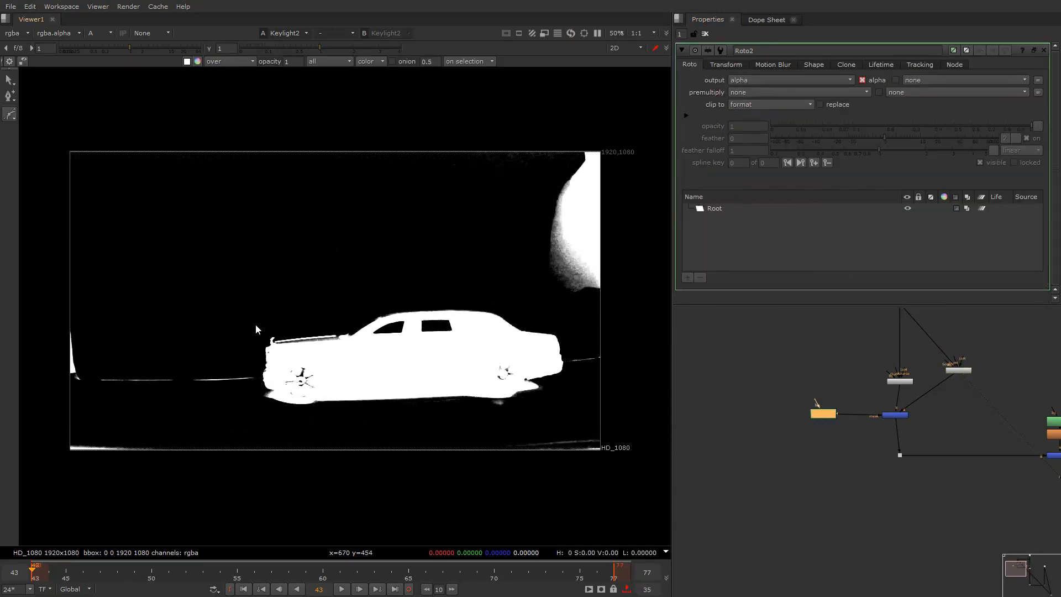
right_click(255, 325)
click(255, 326)
click(245, 306)
click(406, 281)
drag(485, 298, 499, 300)
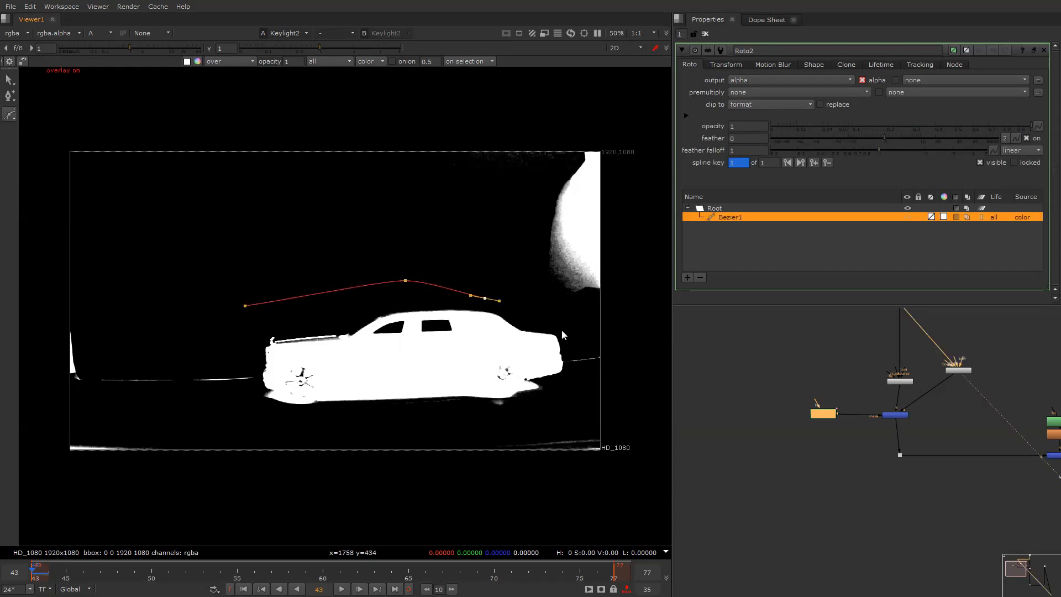
click(563, 349)
click(622, 326)
click(585, 364)
click(462, 370)
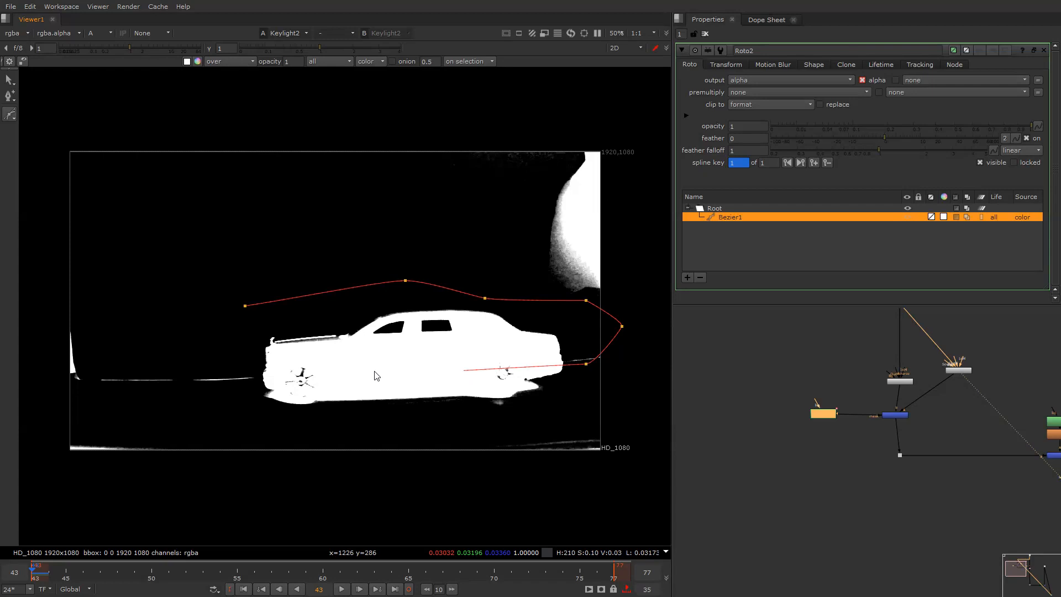
click(278, 379)
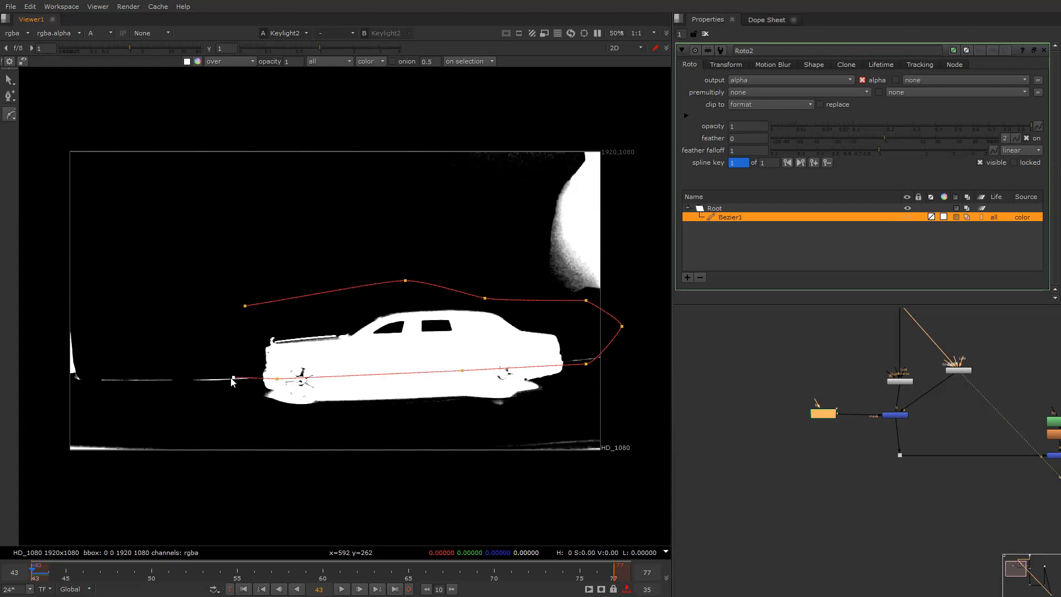
click(93, 371)
drag(100, 340, 41, 341)
click(246, 306)
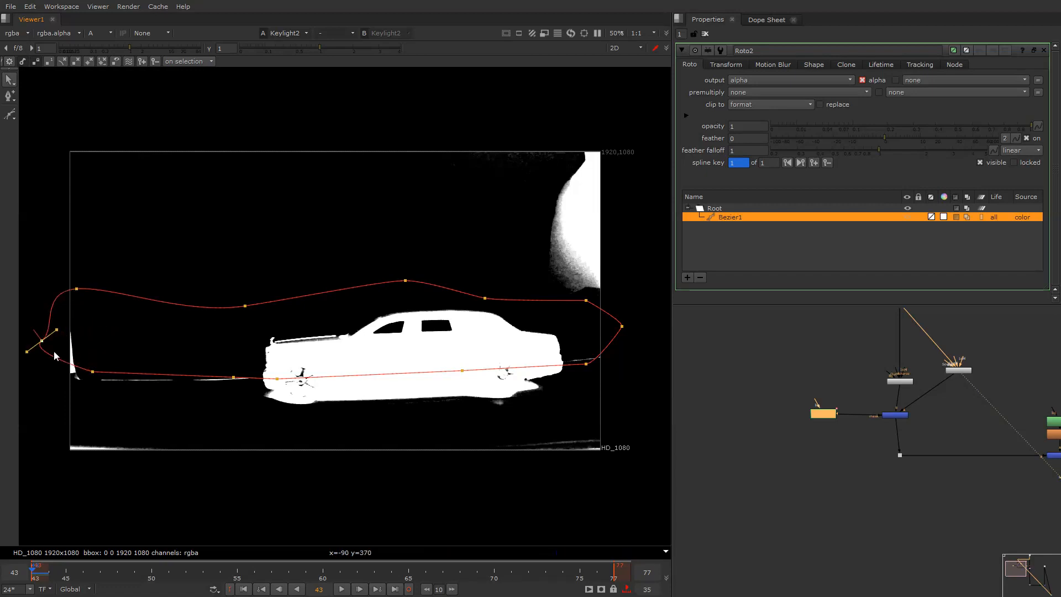
Move the Bezier's lower-left point farther outside the frame, raise the top point ahead of the car, and check frame 56
drag(93, 372, 22, 387)
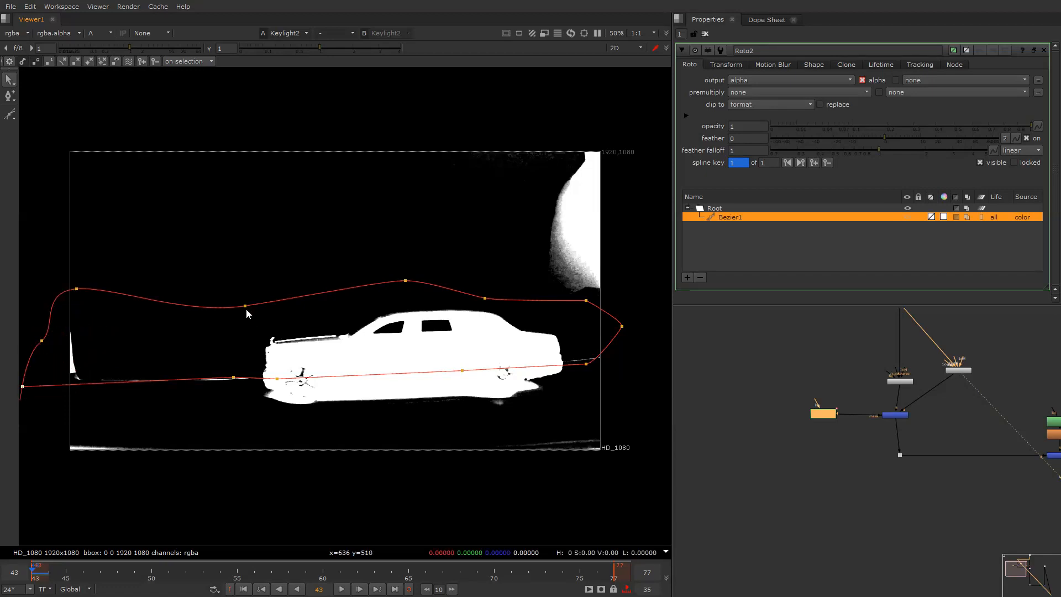
drag(246, 306, 235, 293)
click(254, 572)
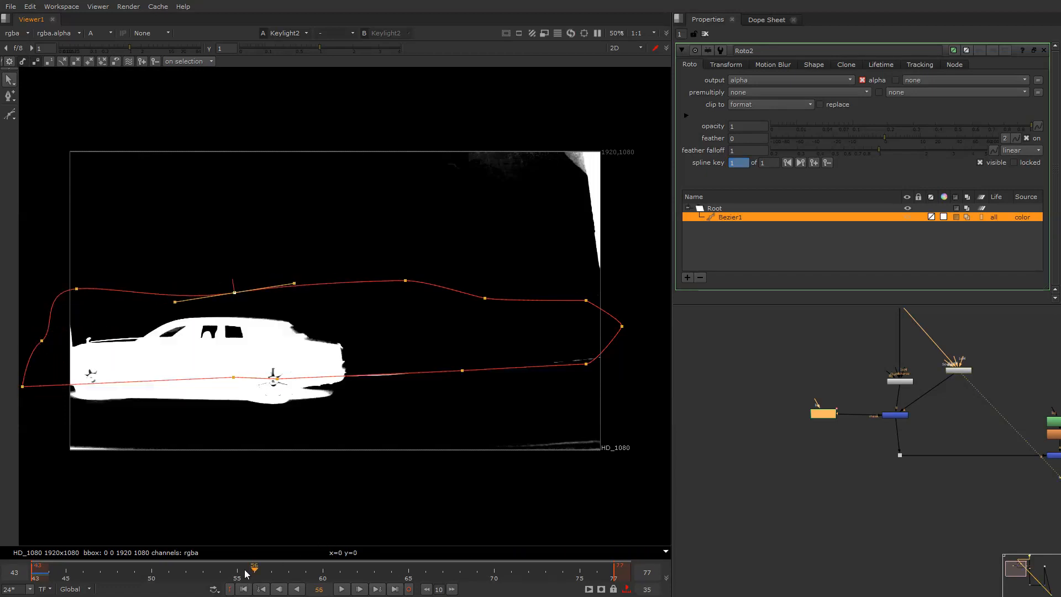
View Merge3 and add a Blur of size 15.2 between Roto2 and the merge's mask input
double_click(902, 415)
key(1)
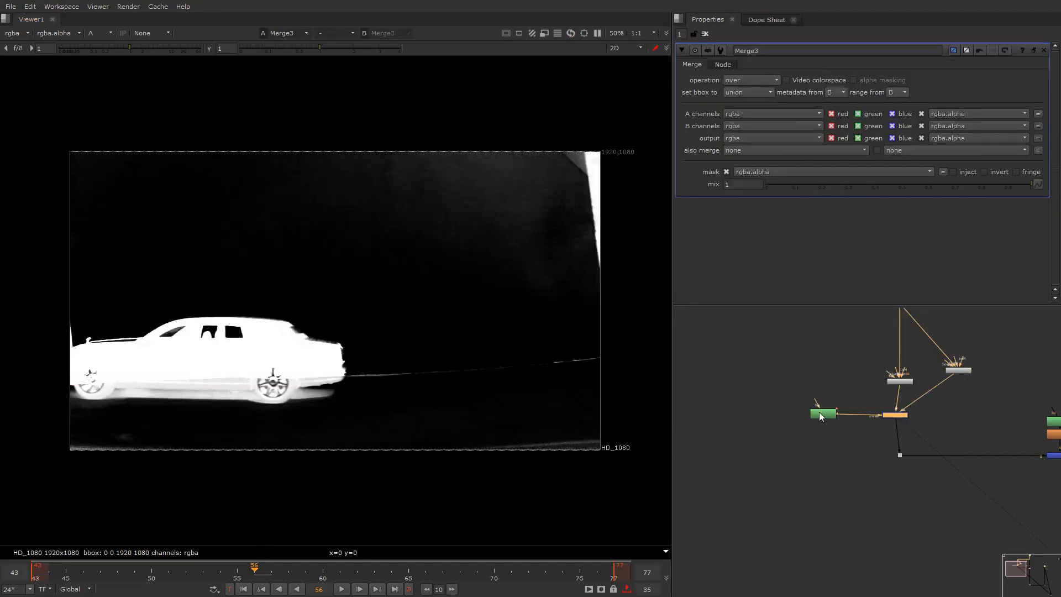
drag(823, 412, 811, 400)
key(b)
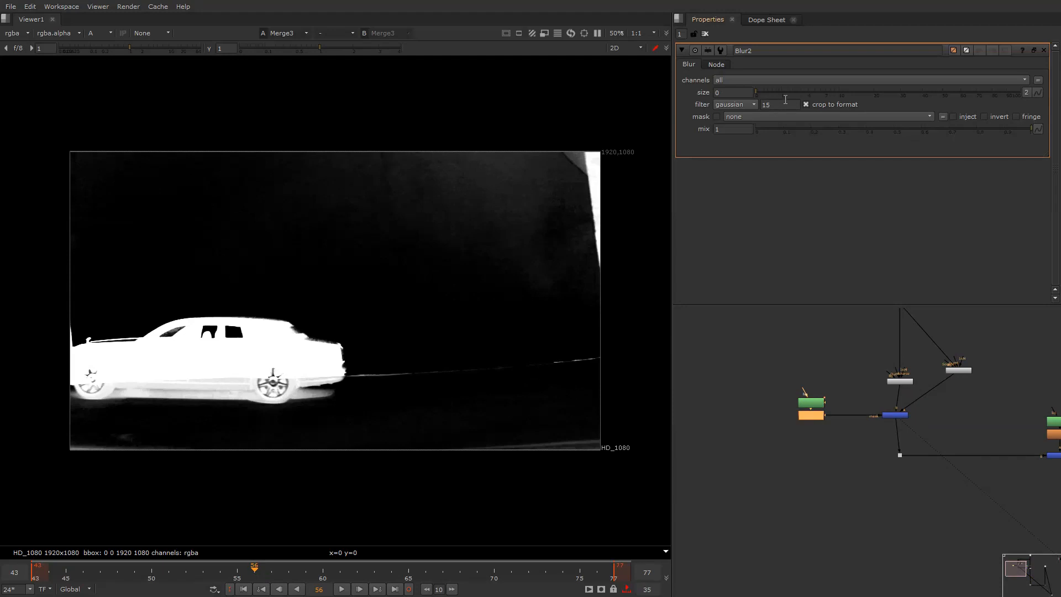
drag(785, 100, 861, 101)
View the street composite from Merge1 in full colour instead of alpha
click(902, 417)
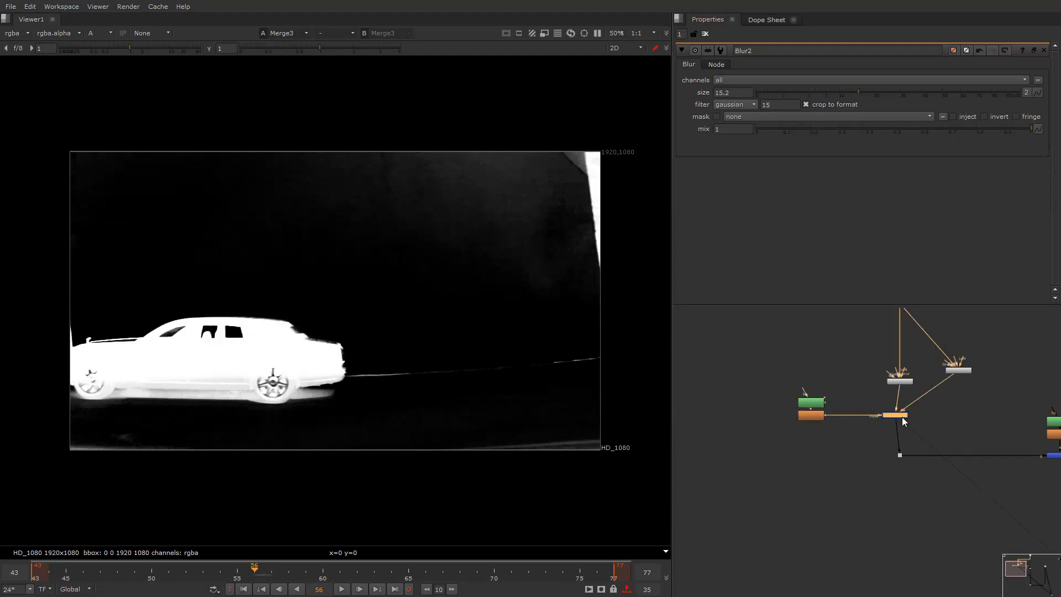
scroll(900, 417, down, 3)
scroll(897, 415, down, 4)
middle_drag(925, 437, 809, 403)
scroll(886, 461, up, 2)
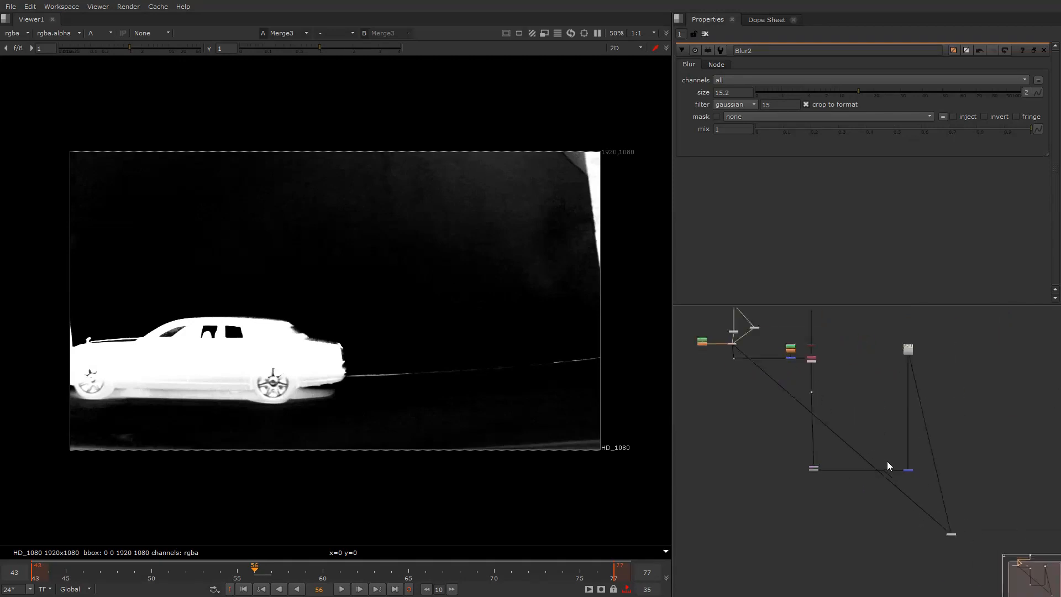
click(951, 533)
key(1)
key(a)
key(q)
key(q)
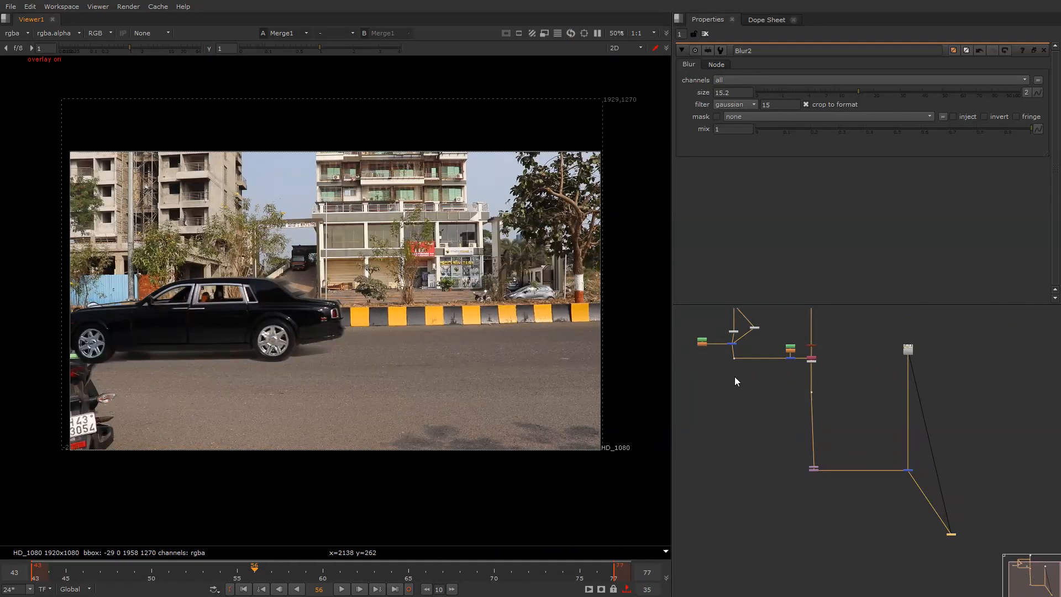
Go to frame 43 and examine the composited car's body, windows and lower edge up close
scroll(756, 377, down, 4)
middle_drag(754, 379, 800, 401)
scroll(805, 391, up, 3)
scroll(807, 386, up, 2)
click(766, 367)
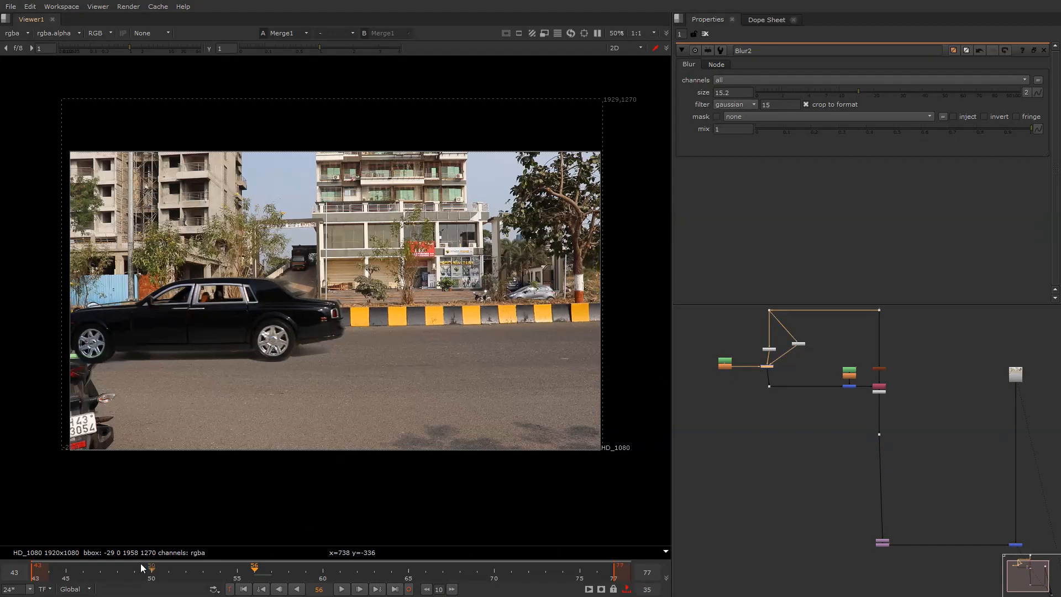
drag(51, 576, 33, 574)
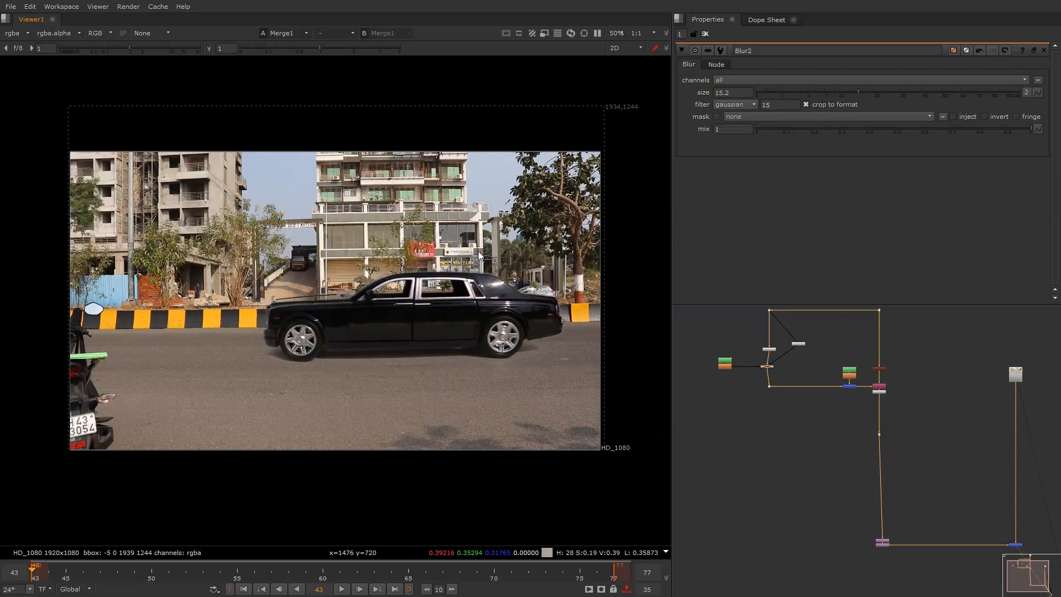
scroll(418, 317, up, 1)
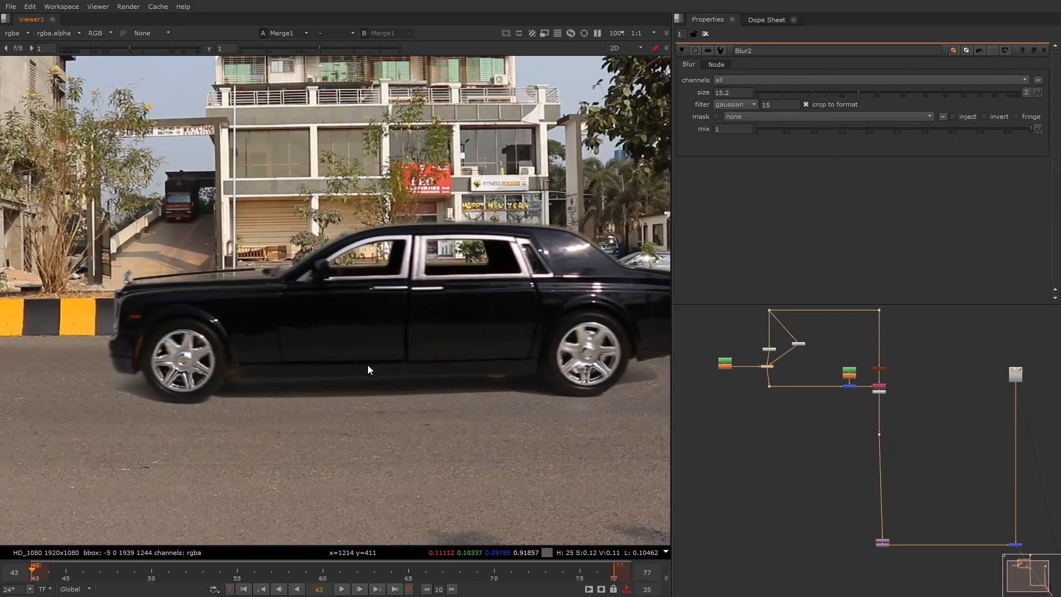
drag(382, 306, 309, 378)
scroll(861, 390, down, 4)
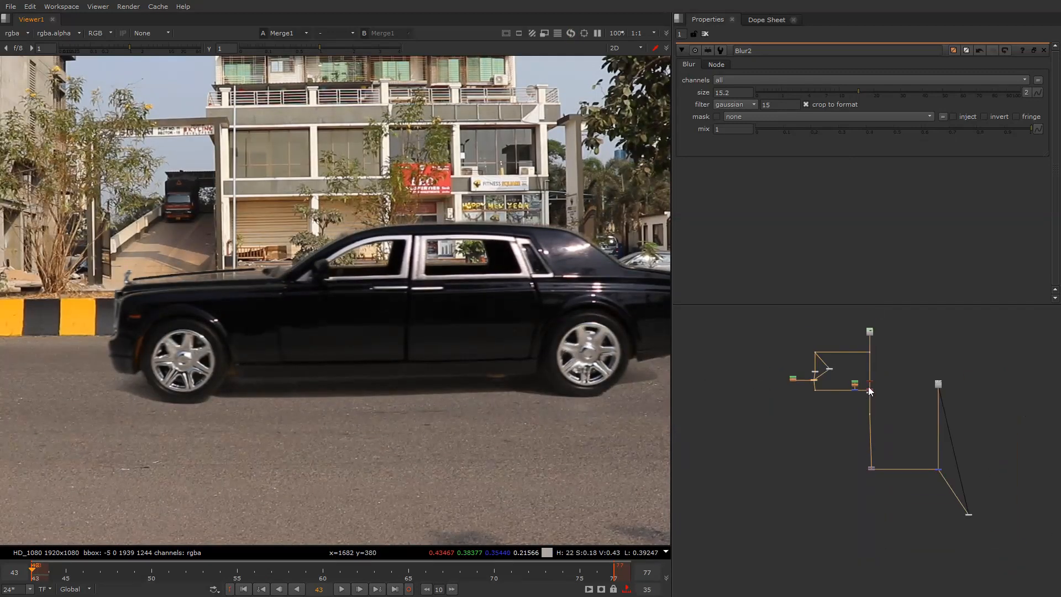
scroll(874, 357, up, 5)
View the green-screen plate at the Dot below the source footage and examine the car's bonnet, windscreen and roof edges
drag(829, 348, 872, 377)
key(1)
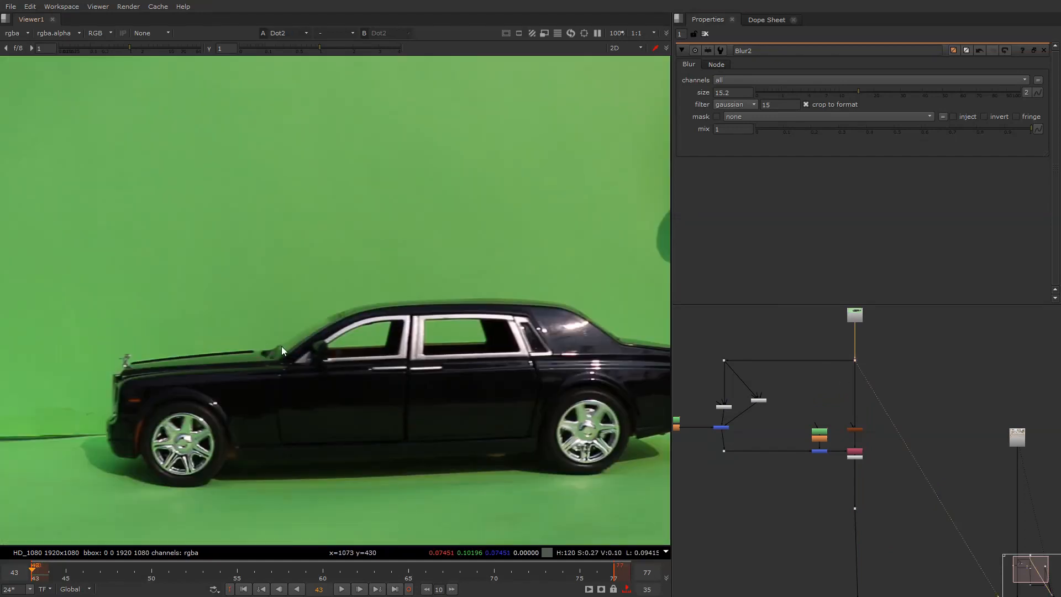
middle_drag(281, 346, 283, 283)
scroll(416, 276, up, 1)
scroll(450, 264, down, 1)
middle_drag(437, 267, 246, 252)
scroll(453, 270, down, 2)
middle_drag(331, 322, 408, 294)
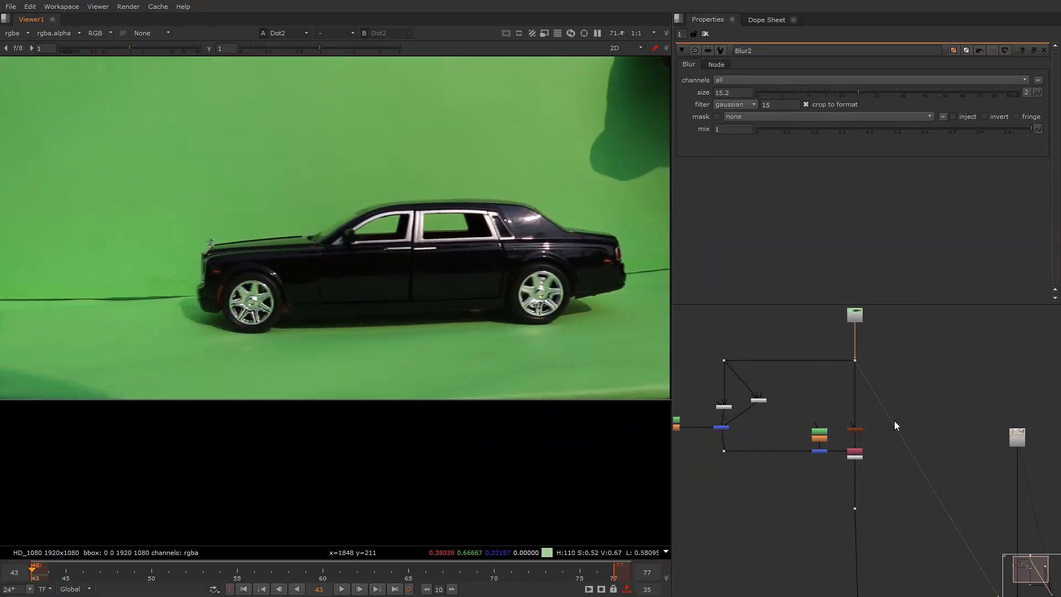
middle_drag(827, 438, 901, 413)
scroll(810, 400, up, 3)
click(785, 403)
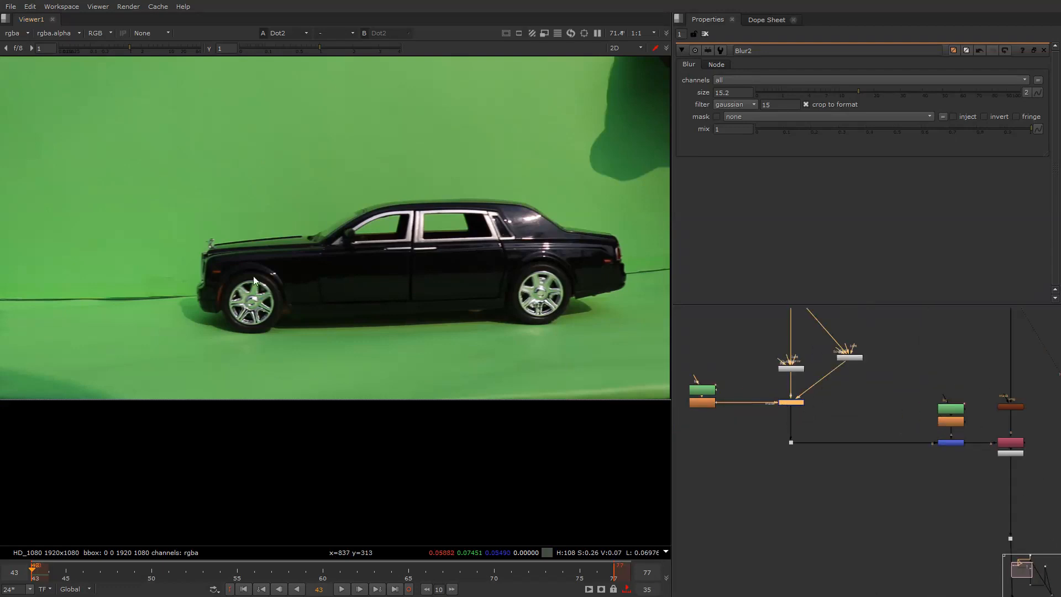
scroll(253, 276, up, 4)
scroll(856, 409, down, 4)
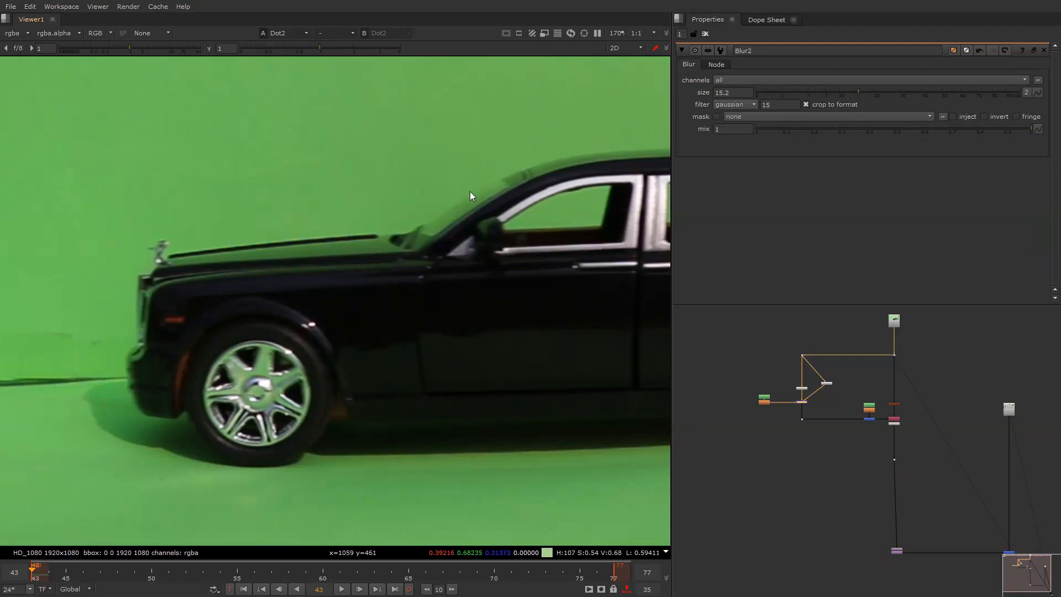
scroll(507, 182, up, 4)
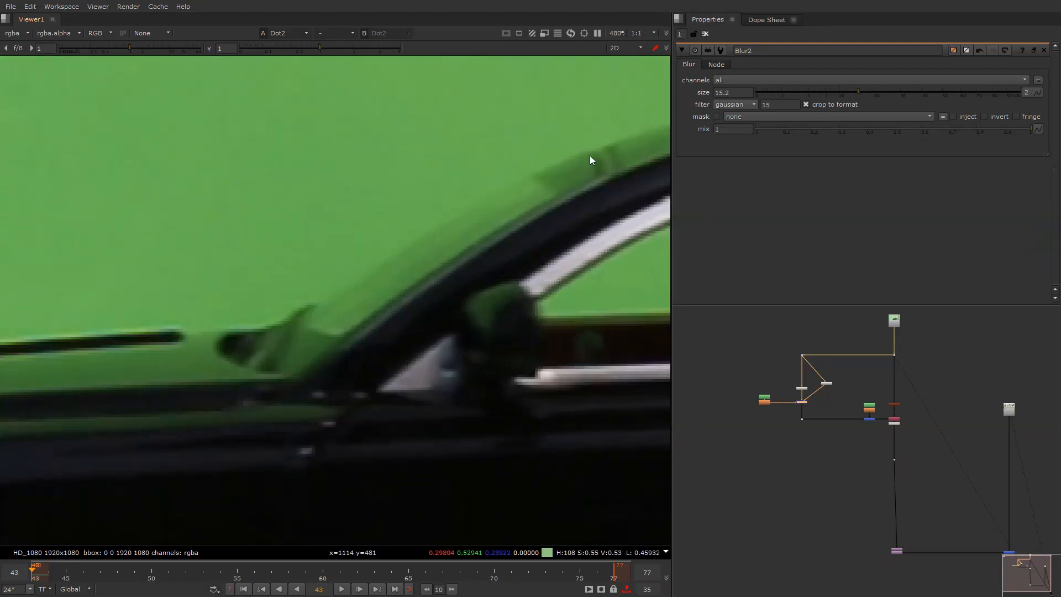
scroll(503, 224, down, 4)
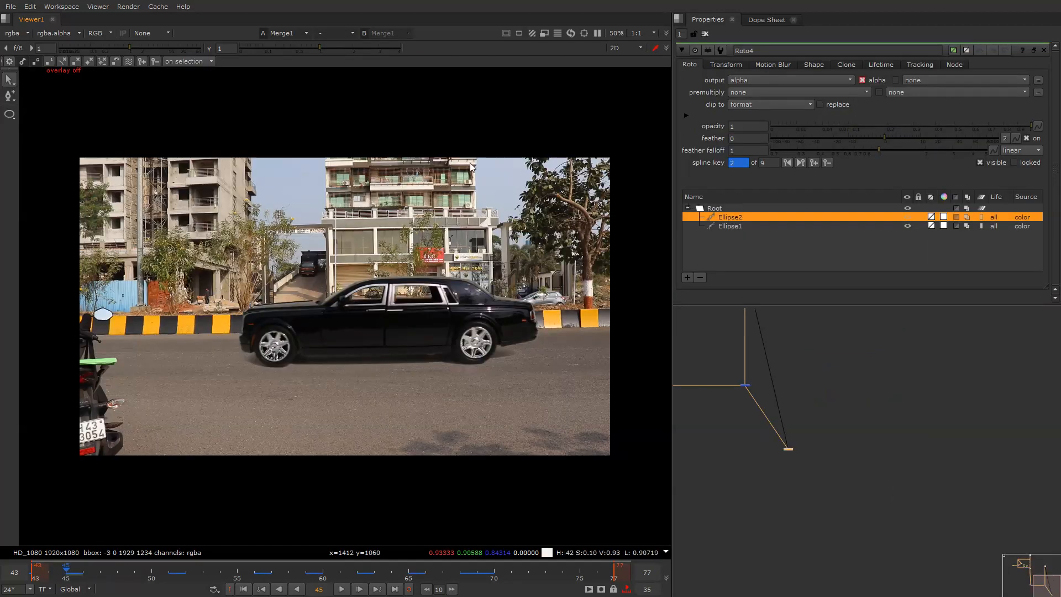
Compare the composite with Merge4 disabled and enabled, examining the car's windscreen and side windows up close
middle_drag(755, 401, 986, 511)
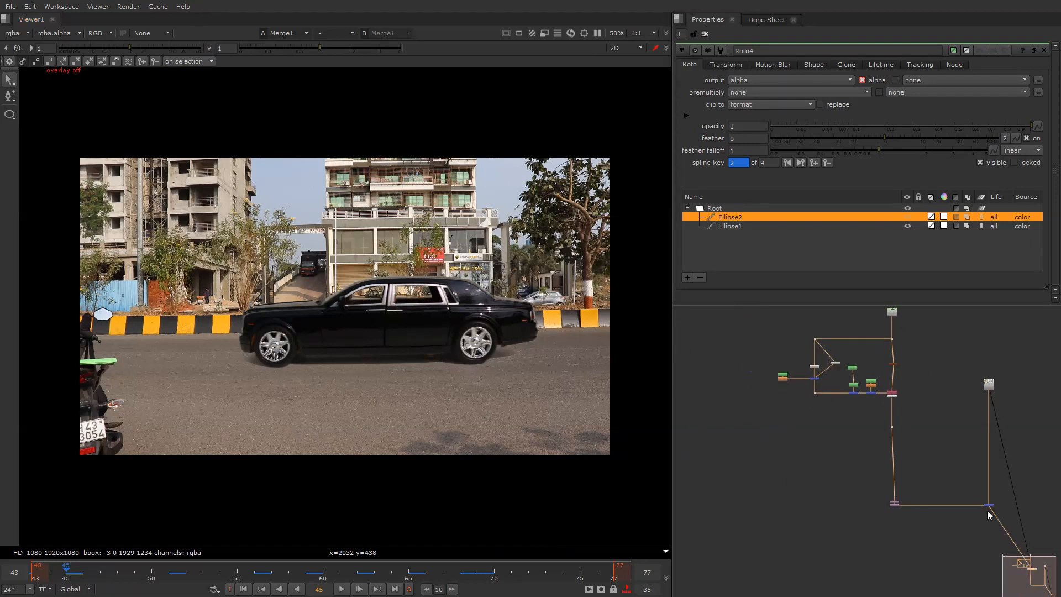
scroll(850, 381, up, 5)
drag(836, 392, 754, 463)
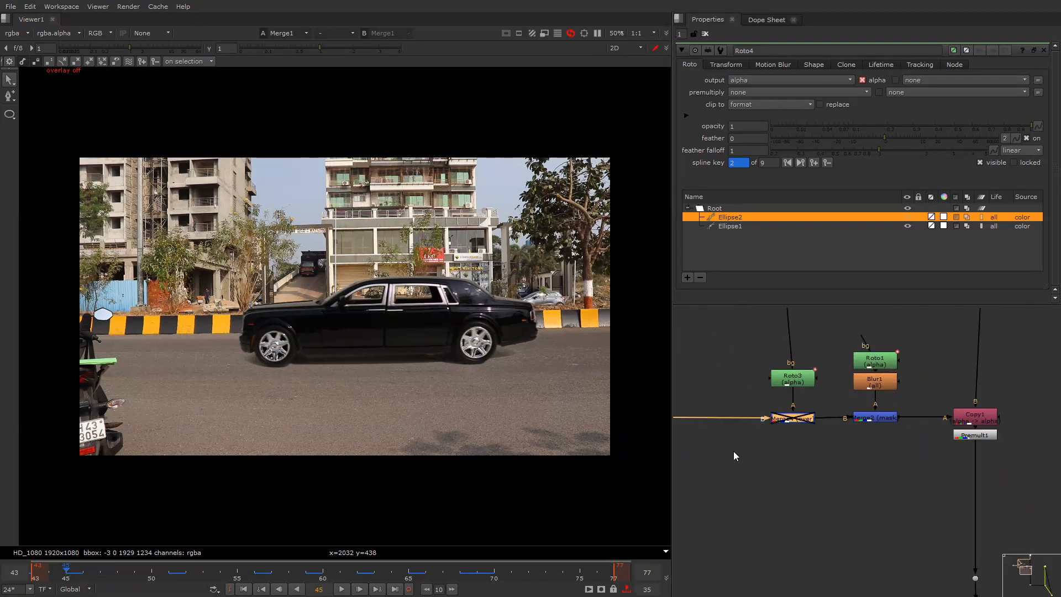
key(d)
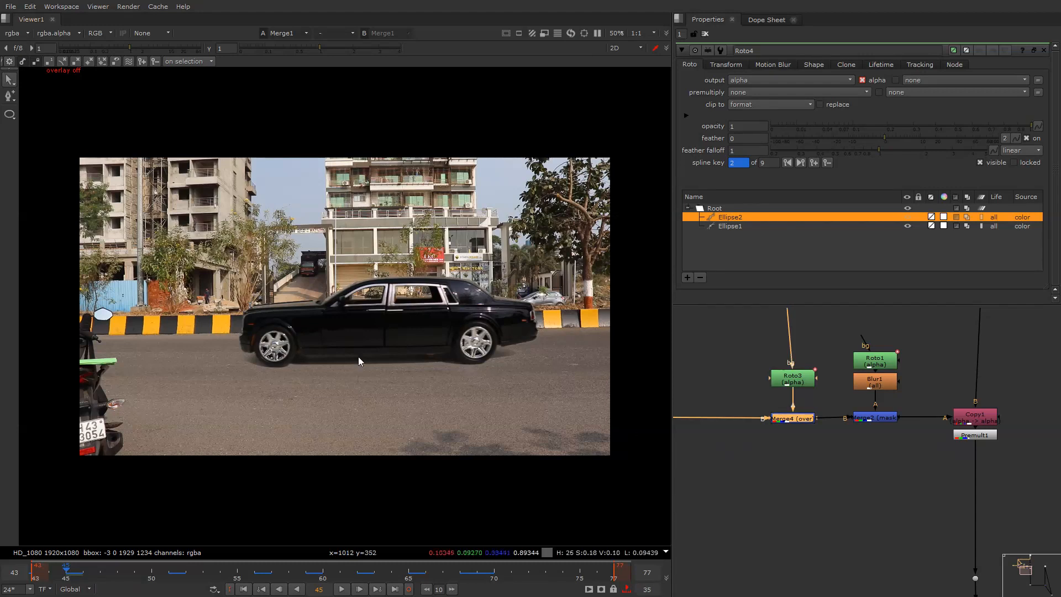
scroll(306, 249, up, 7)
key(d)
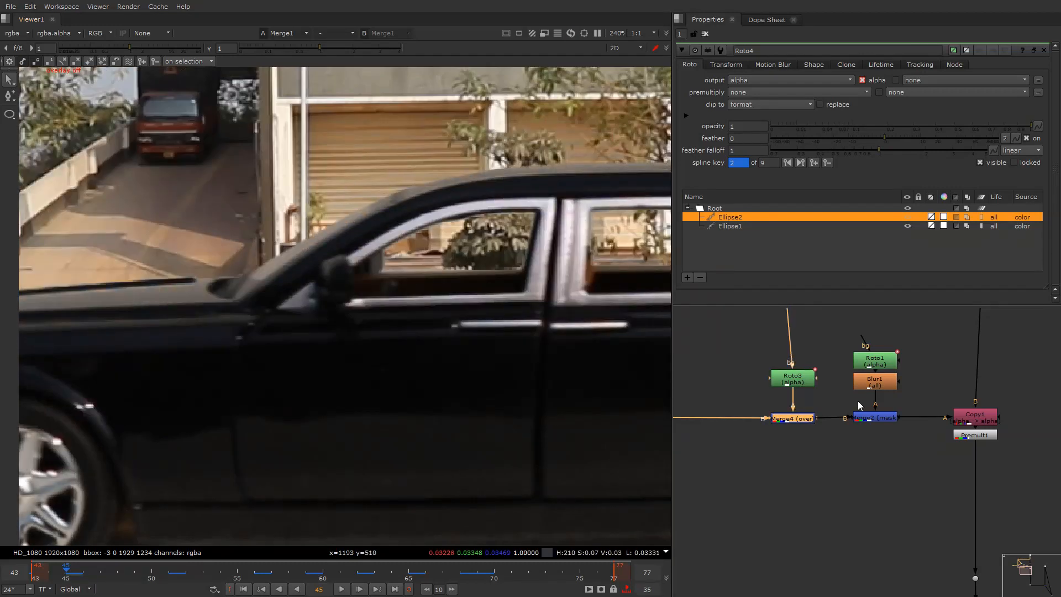
Add a Blur of size 3 between Roto3 and Merge4
click(806, 380)
key(b)
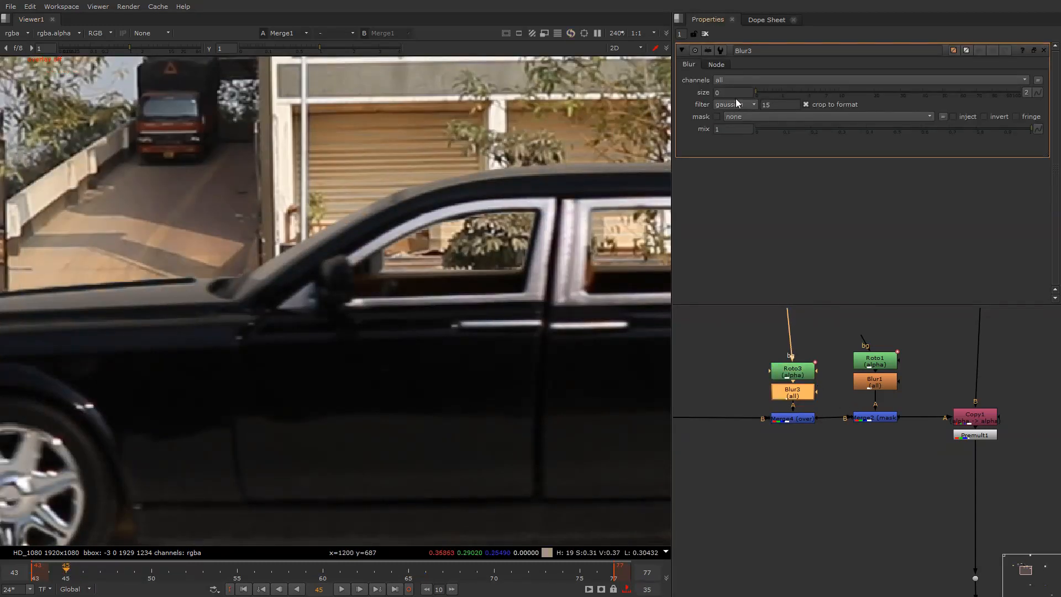
text(3)
key(Return)
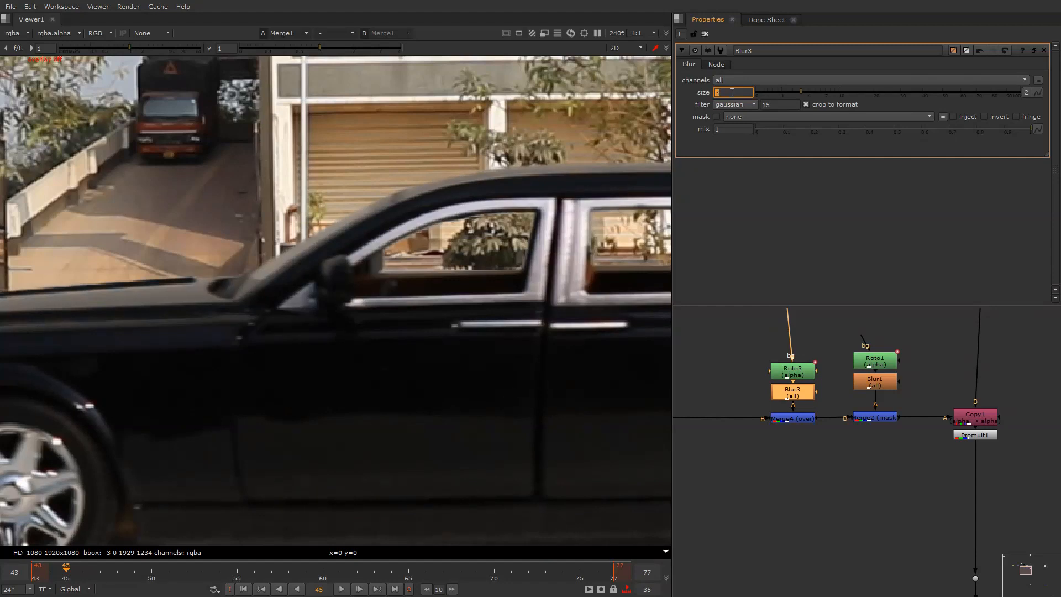
Compare the composite with the new Roto3 blur disabled and enabled
click(476, 274)
key(d)
key(d)
key(d)
key(d)
key(f)
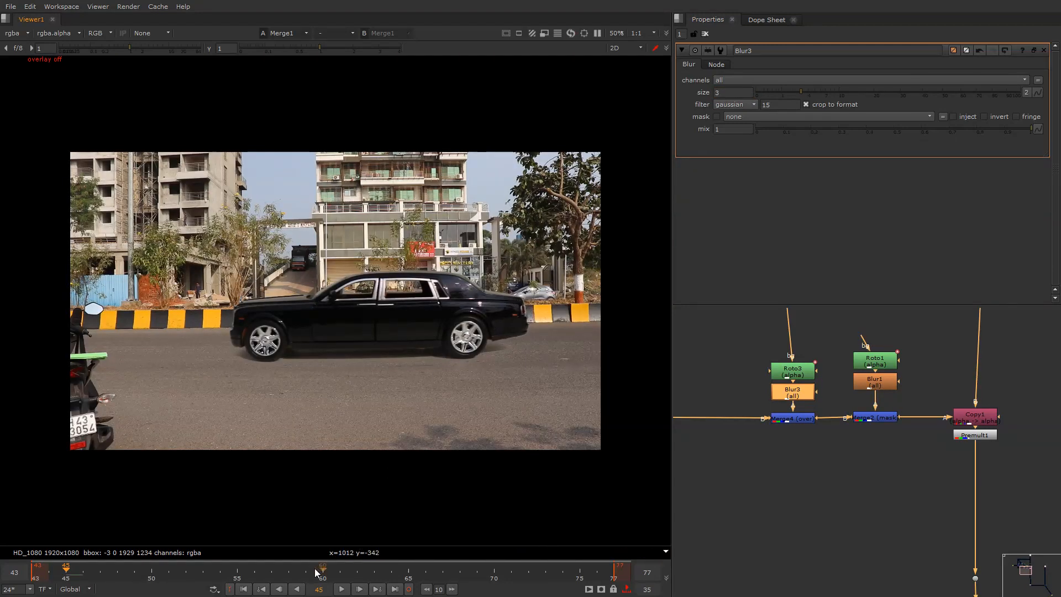
key(f)
View the original green-screen plate at the Dot directly below the source footage
middle_drag(1039, 538, 927, 476)
scroll(927, 476, down, 1)
scroll(926, 475, up, 1)
middle_drag(880, 429, 861, 519)
click(801, 375)
key(1)
middle_drag(852, 452, 783, 301)
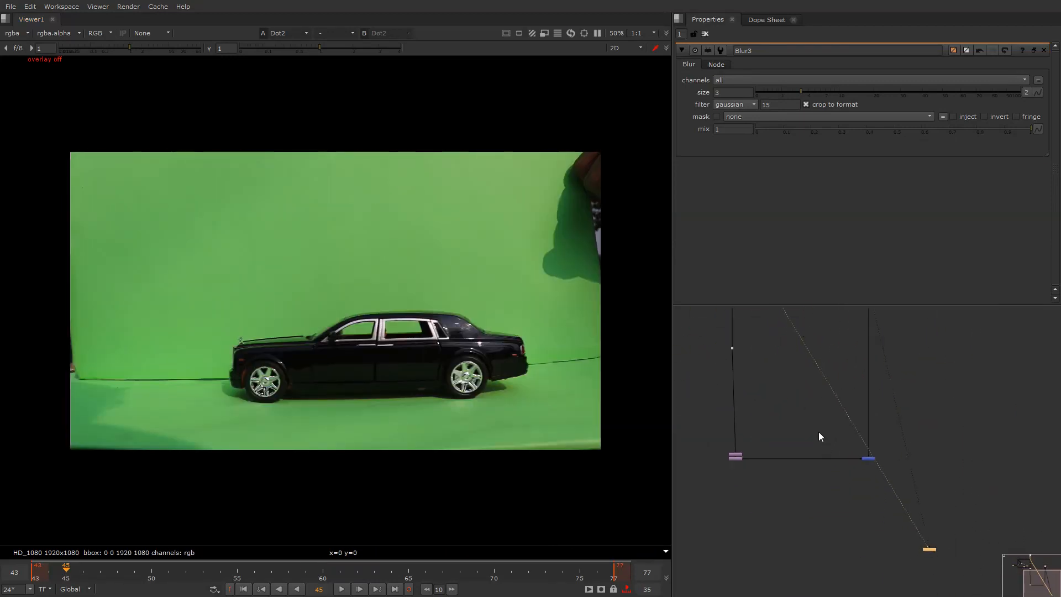
Copy the two Transform nodes, connect the copy to the Dot below the green-screen source, and view the transformed plate
drag(781, 436, 718, 485)
middle_drag(797, 377, 807, 544)
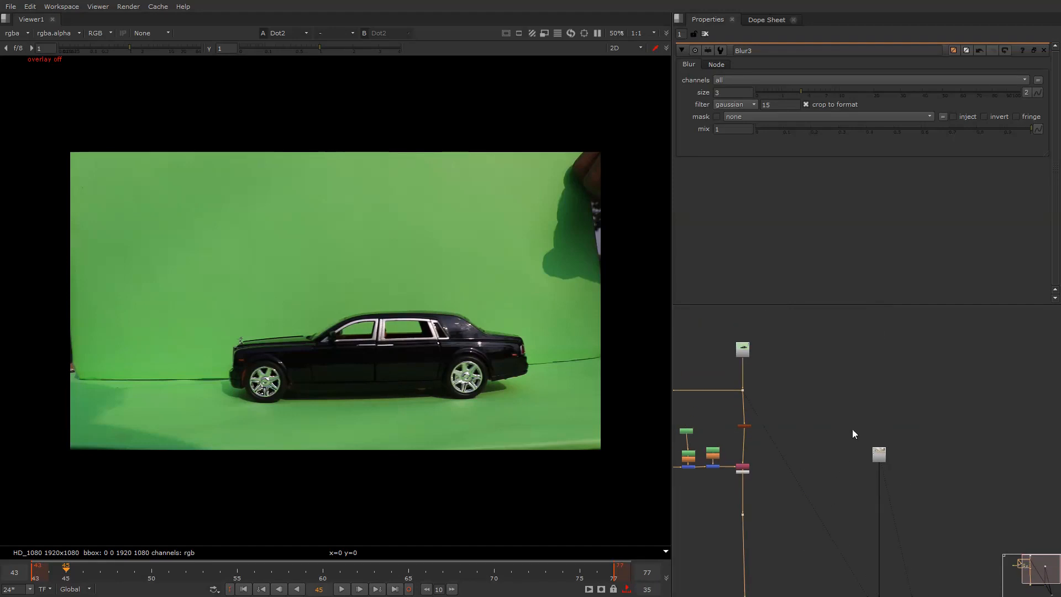
scroll(852, 429, up, 3)
scroll(844, 421, down, 3)
drag(841, 422, 716, 377)
scroll(874, 445, up, 3)
drag(830, 418, 804, 447)
key(1)
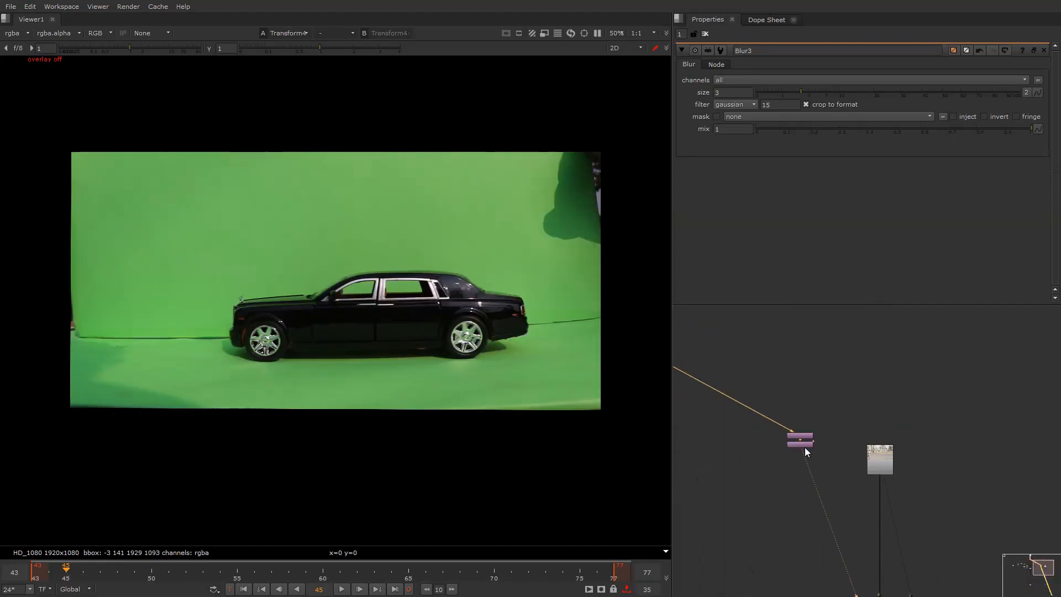
Assign Merge1 to the viewer's second input and show the composite with overlays on
scroll(804, 447, down, 4)
middle_drag(841, 548, 867, 450)
drag(834, 472, 878, 524)
key(1)
key(q)
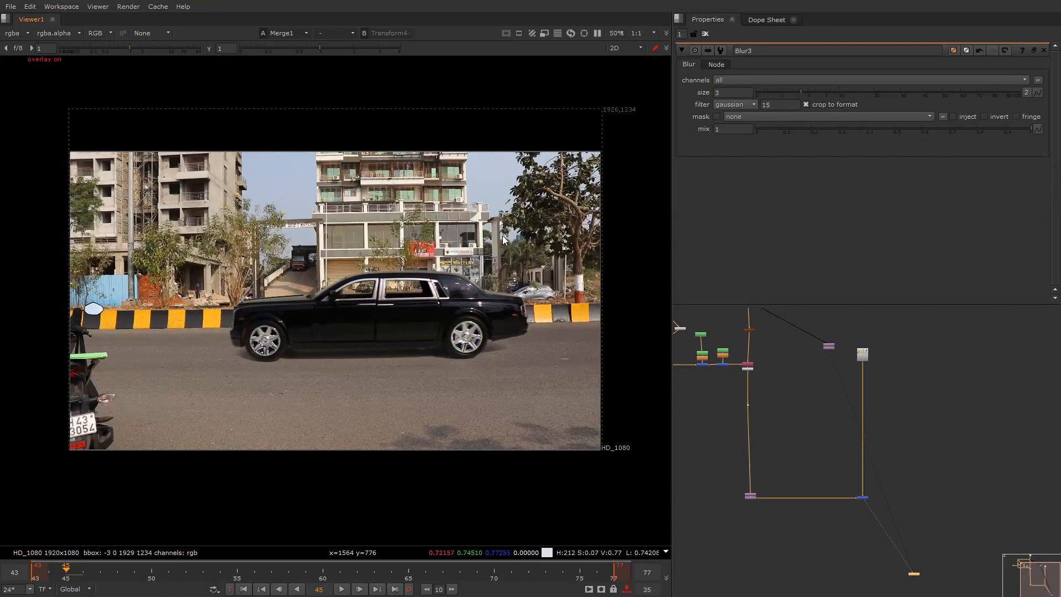
Compare the composite with the transformed green-screen plate along the car's rear window and boot edge
scroll(502, 236, up, 5)
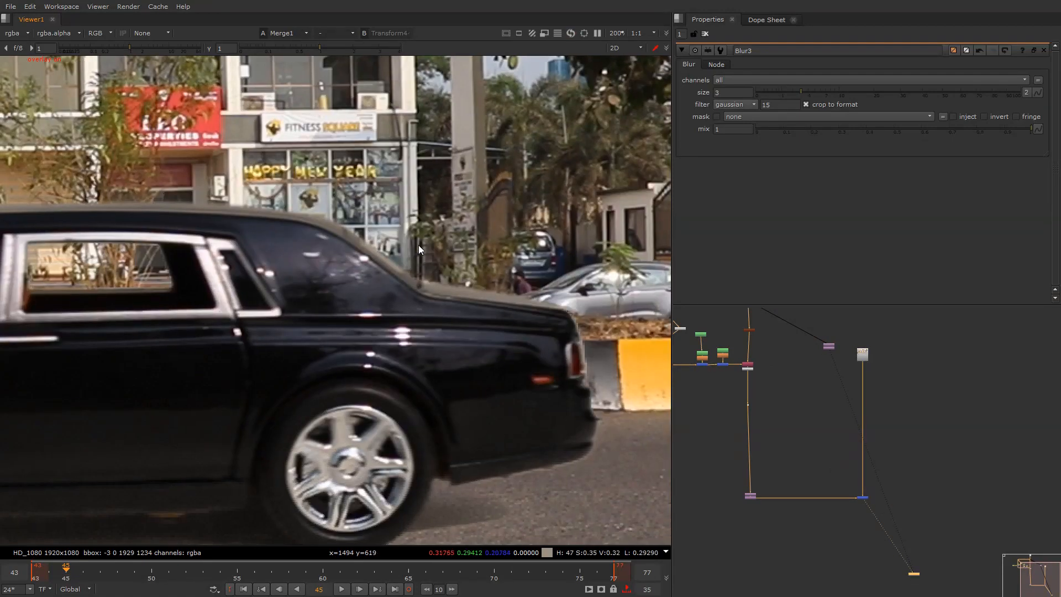
key(1)
key(2)
key(1)
key(2)
scroll(516, 292, up, 6)
key(1)
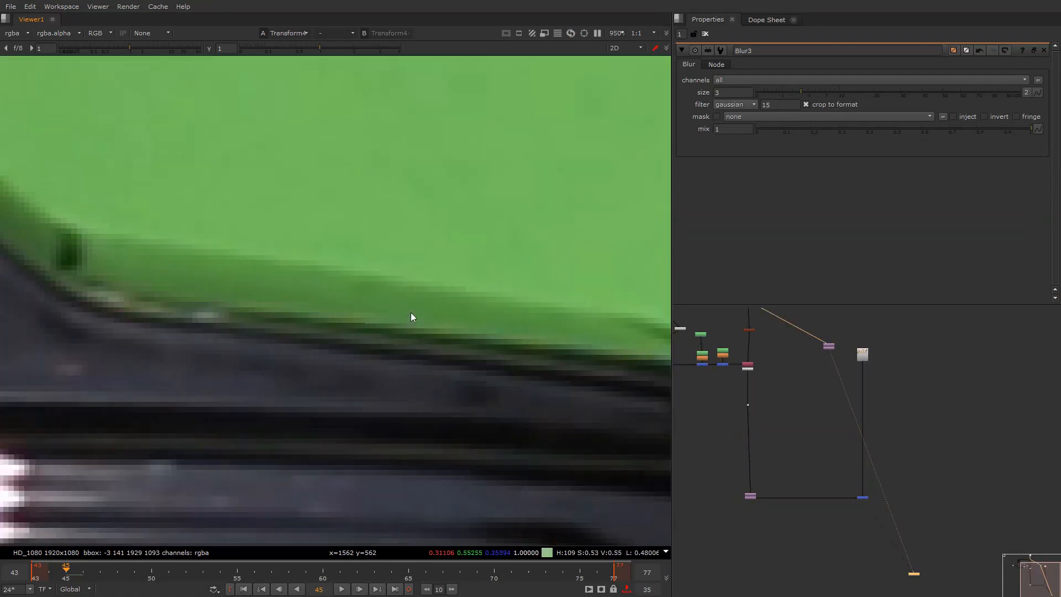
Compare the composite with the transformed green-screen plate across the rear half of the car at frame 45
key(1)
scroll(410, 316, down, 6)
key(2)
key(1)
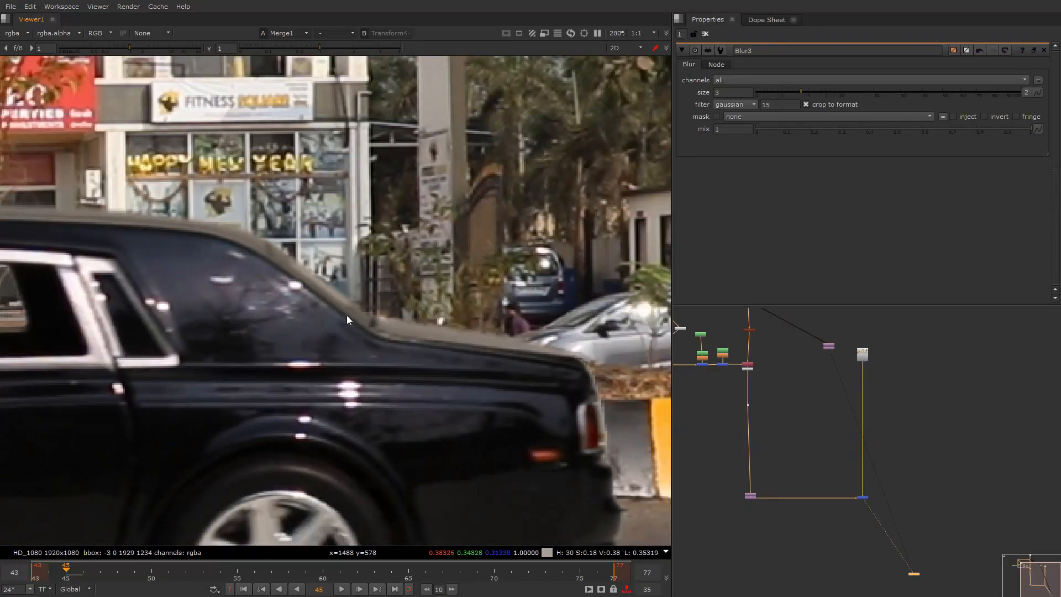
scroll(347, 320, down, 6)
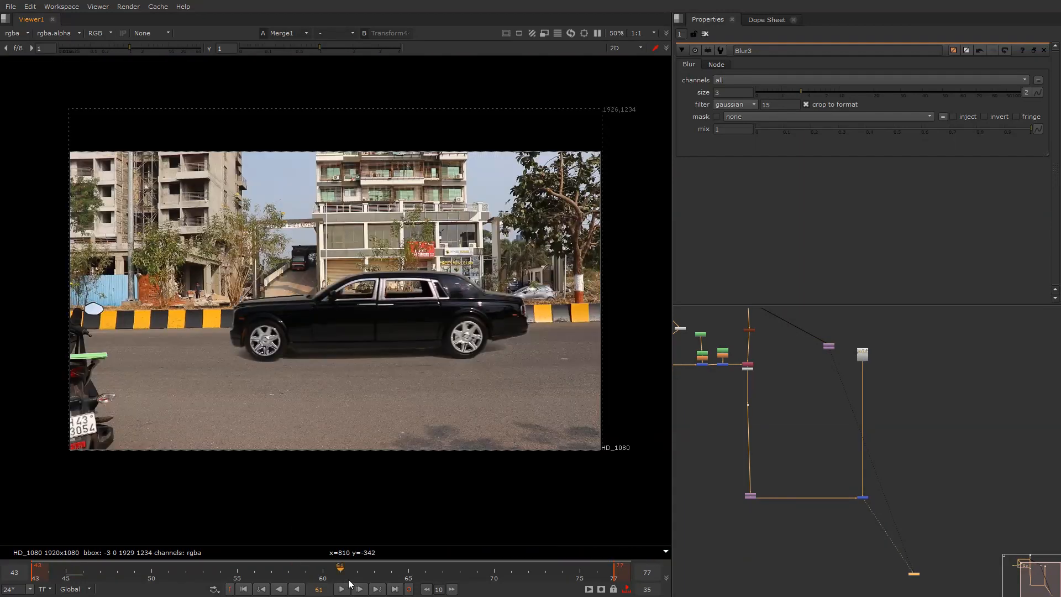
Go to frame 63 and compare the rear window and boot between the composite and the transformed plate
drag(349, 581, 380, 581)
scroll(170, 265, up, 8)
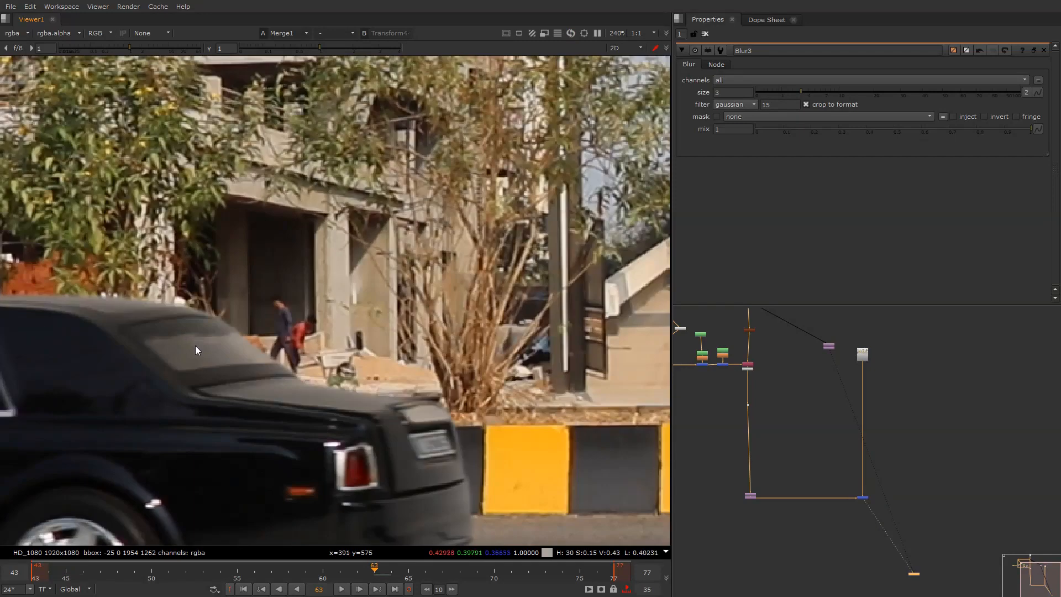
key(2)
key(1)
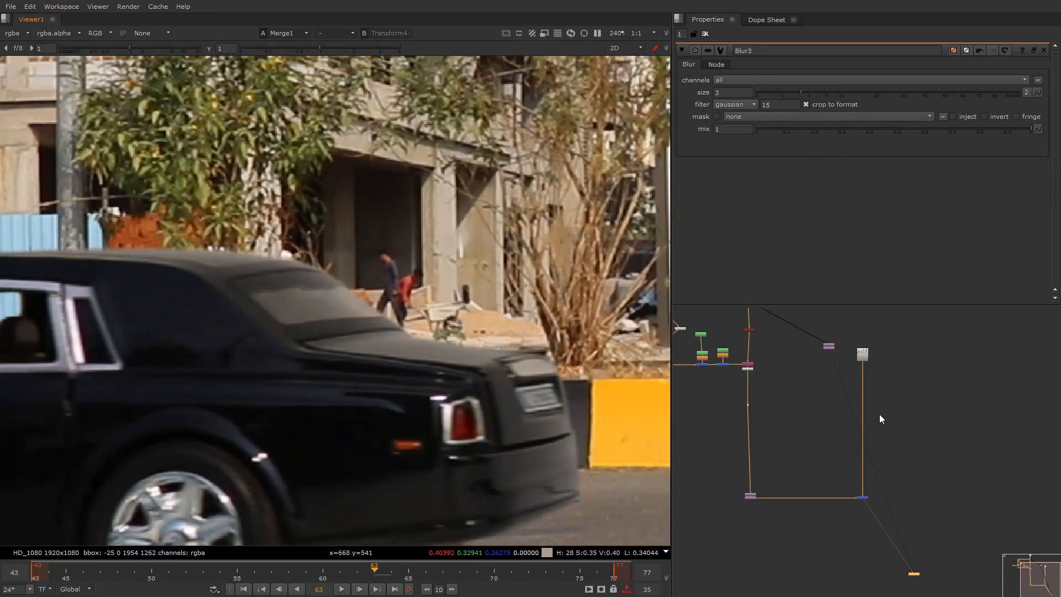
Open the PxF_KillSpill node above Copy1 and lower its SpillTweak to 0.2
scroll(810, 407, down, 2)
middle_drag(753, 395, 779, 406)
scroll(784, 401, up, 2)
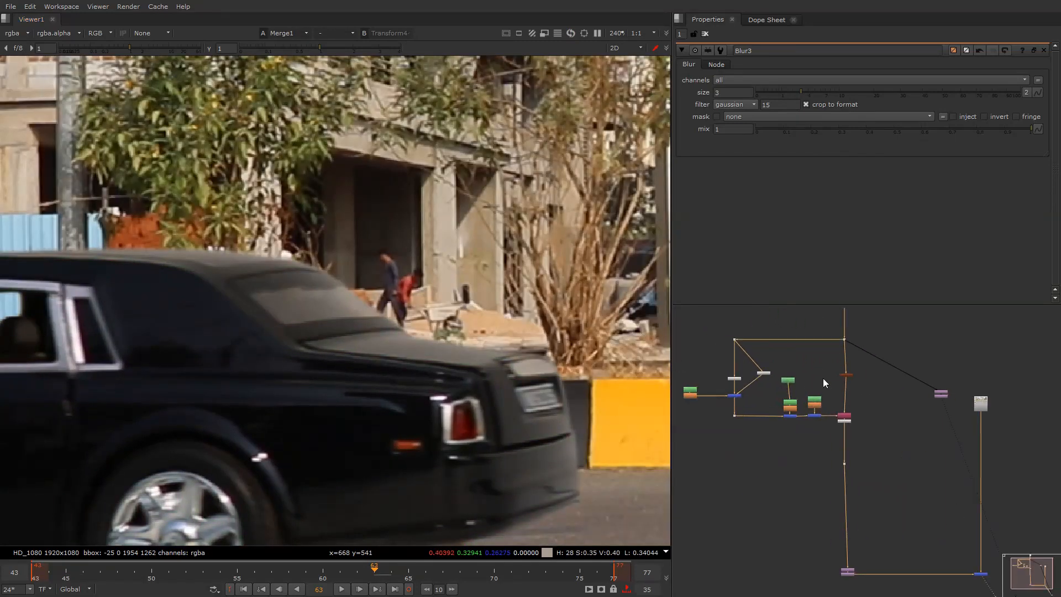
scroll(829, 377, up, 2)
double_click(865, 374)
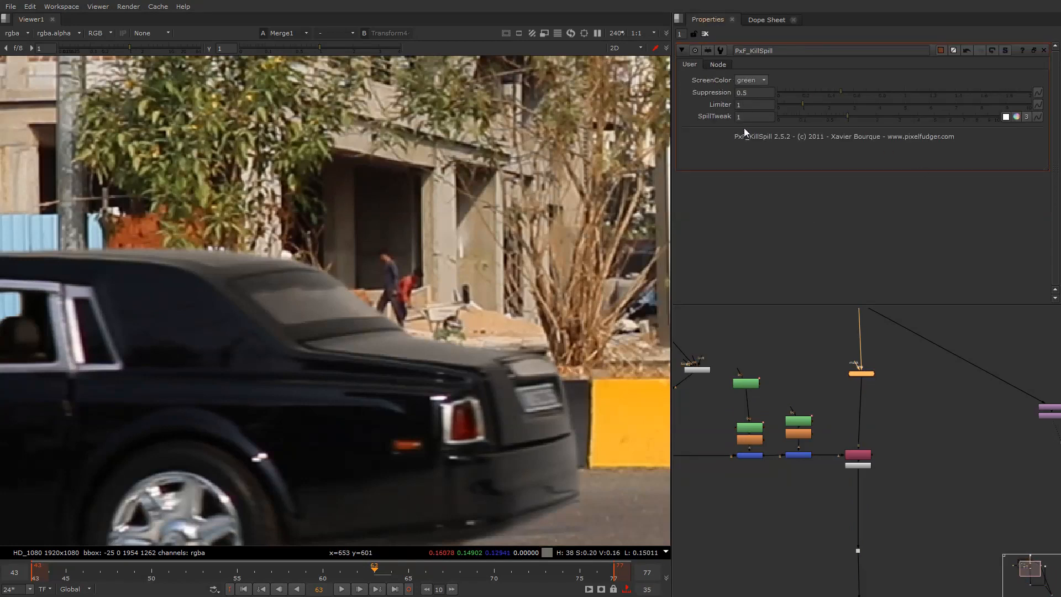
scroll(877, 376, up, 2)
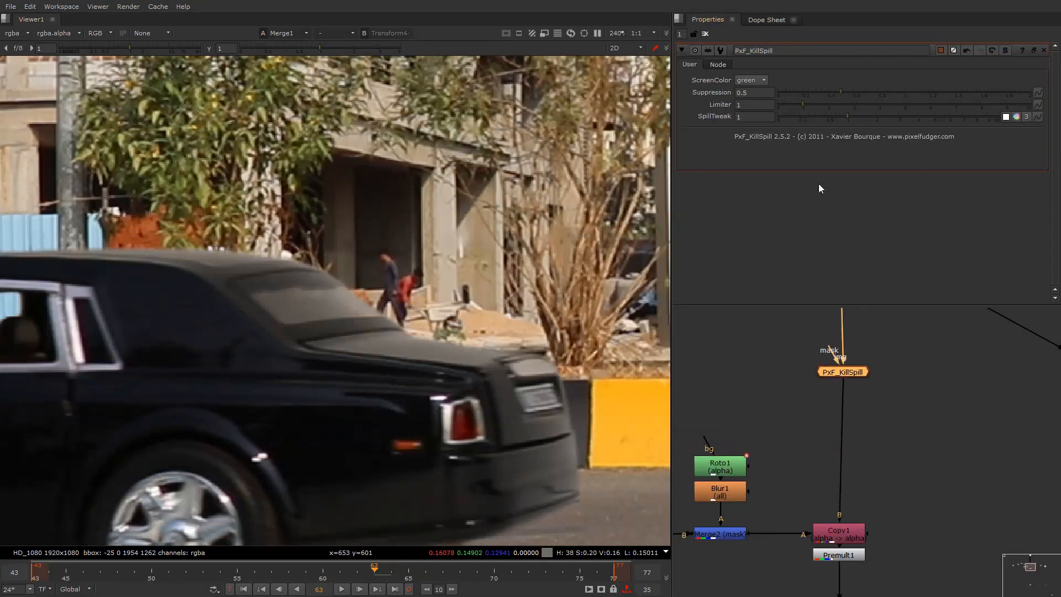
mouse_move(814, 118)
mouse_down()
mouse_move(796, 117)
mouse_move(807, 127)
mouse_up()
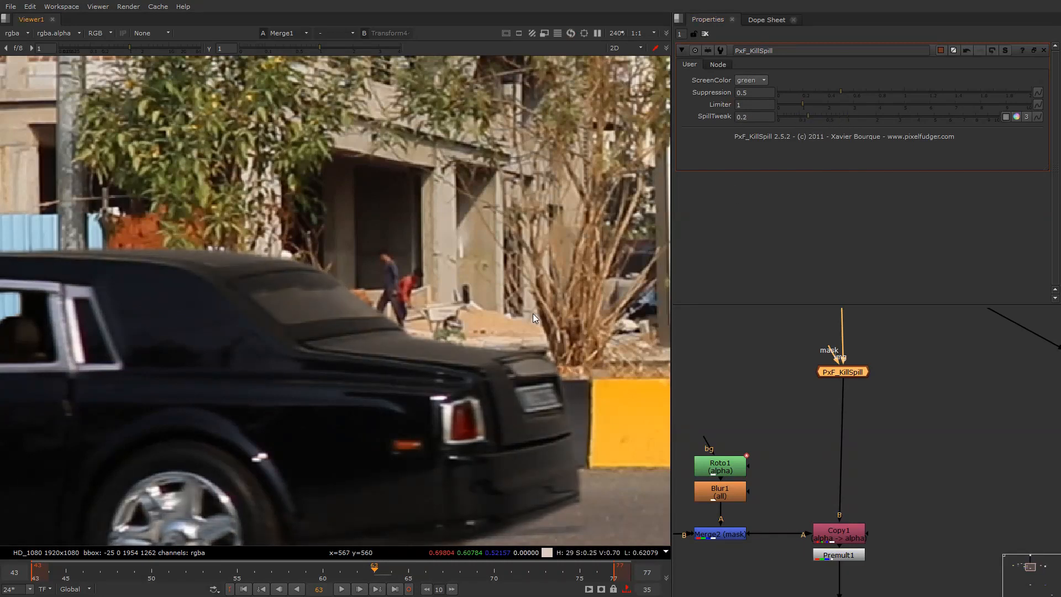
Check the despilled car body at frame 63 by alternating between the composite and the transformed green-screen plate
key(f)
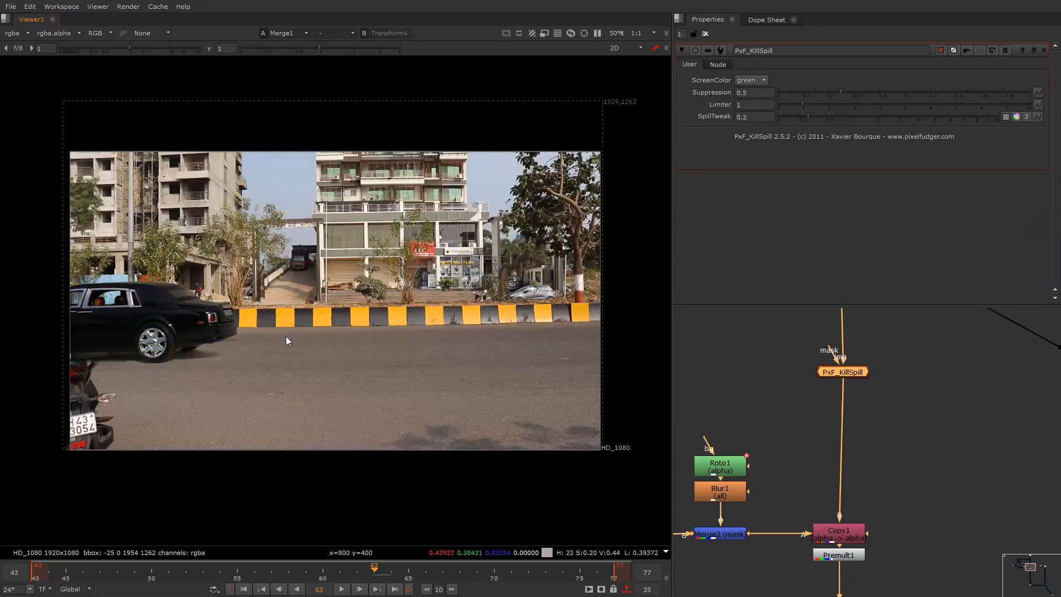
middle_drag(208, 316, 362, 317)
scroll(361, 317, up, 5)
key(2)
key(1)
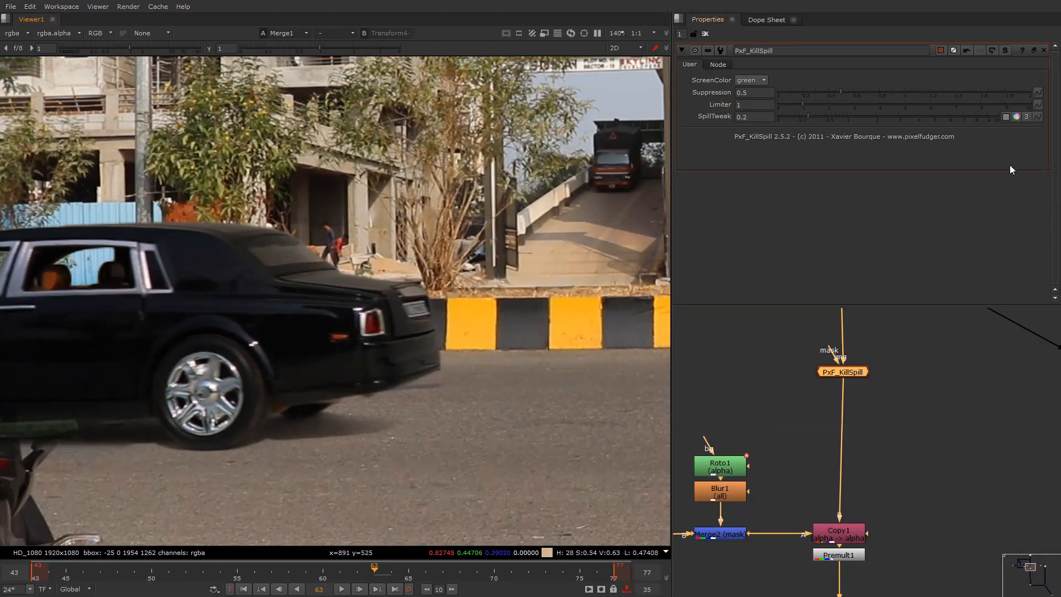
scroll(394, 331, down, 3)
key(2)
key(1)
key(2)
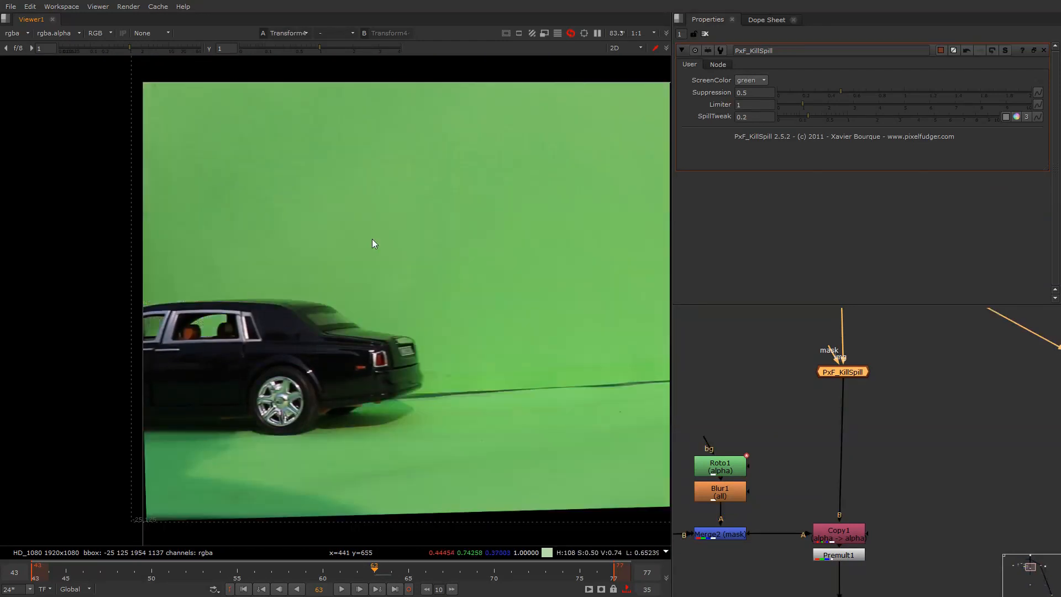
key(1)
scroll(347, 329, up, 5)
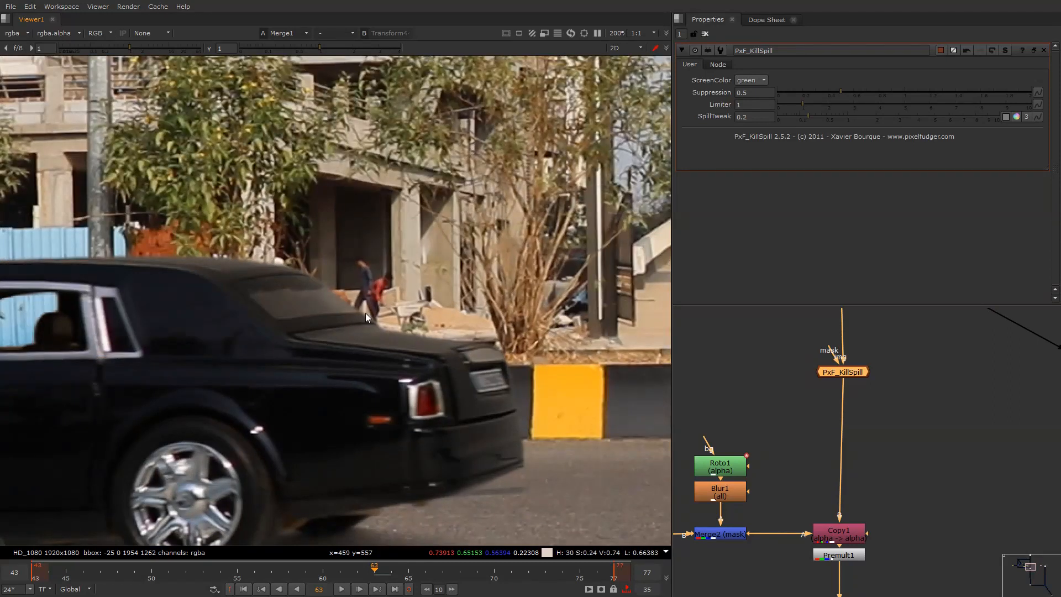
Split SpillTweak into separate channels with red 0.075, green 0.21 and blue 0.4, and toggle the node off and on
click(1016, 117)
mouse_move(817, 156)
mouse_down()
mouse_move(843, 162)
mouse_move(818, 161)
mouse_move(797, 129)
mouse_move(809, 144)
mouse_up()
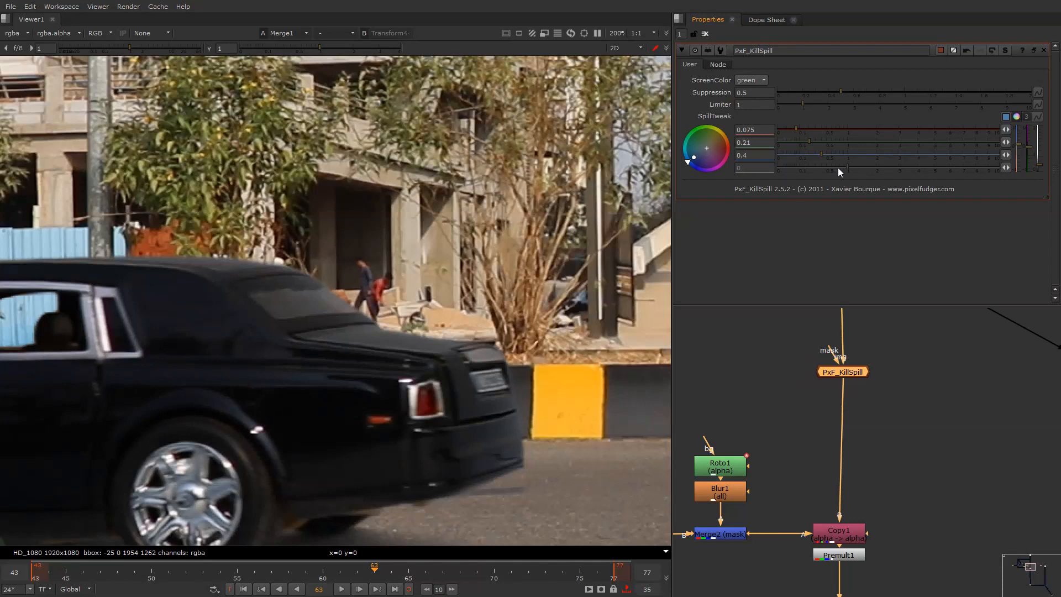
key(d)
key(d)
Compare the colour-tweaked despill with the green-screen plate at frame 63, up close and in the full frame
key(2)
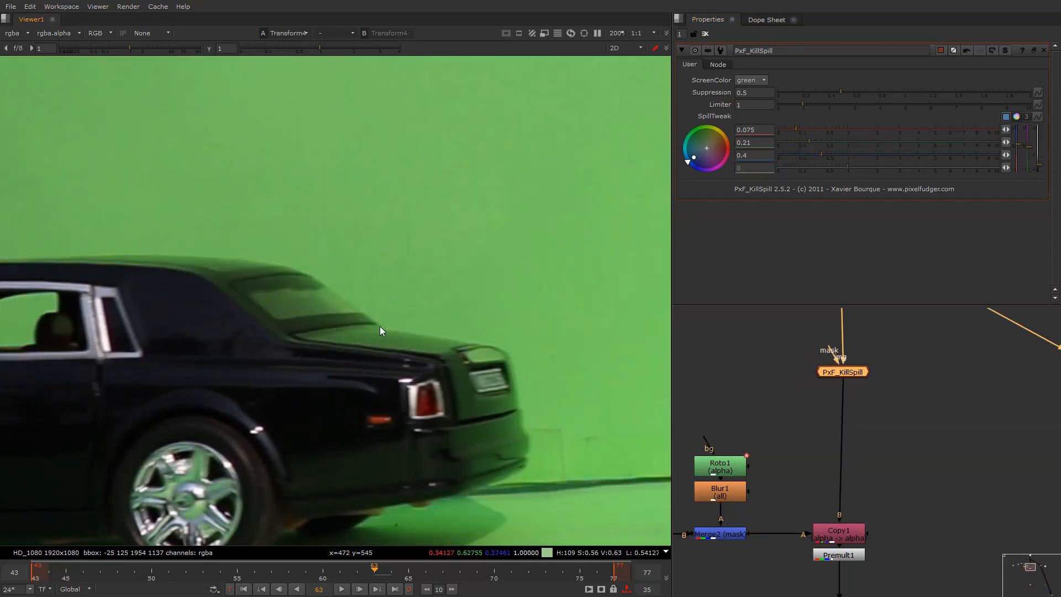
key(1)
key(f)
key(2)
key(1)
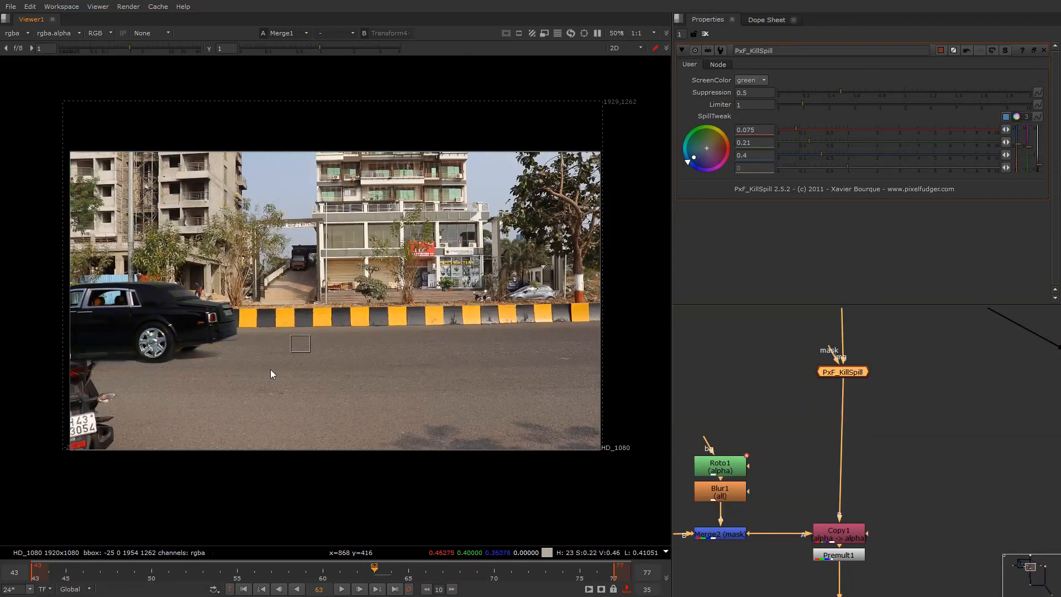
Go to frame 46 and compare the full composite with the transformed green-screen plate
click(83, 569)
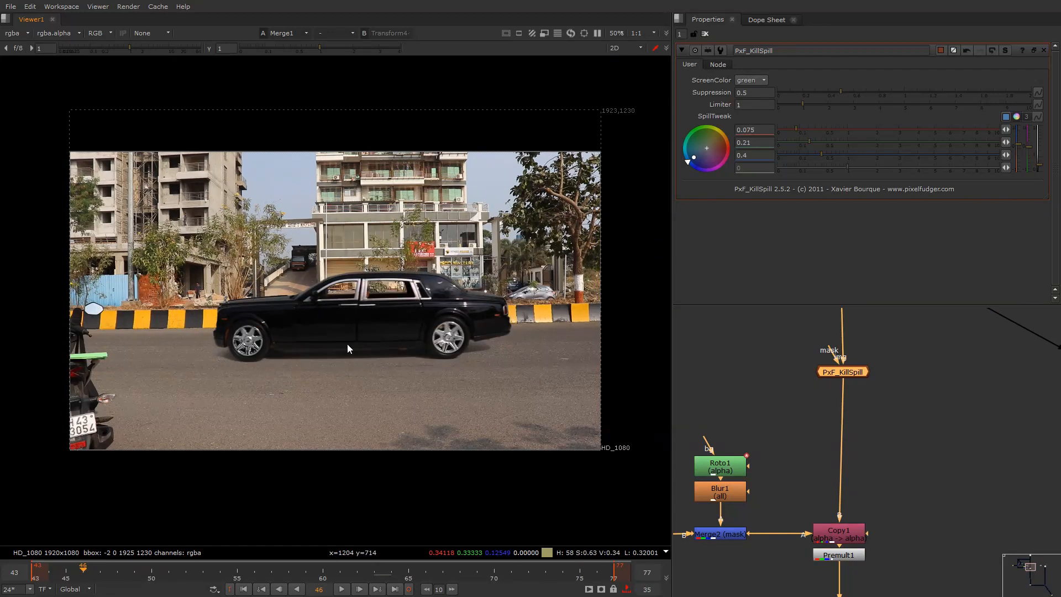
key(2)
key(1)
key(2)
key(1)
key(2)
key(1)
Examine the car's bonnet and front wheel at frame 46 against the transformed plate
scroll(257, 314, up, 5)
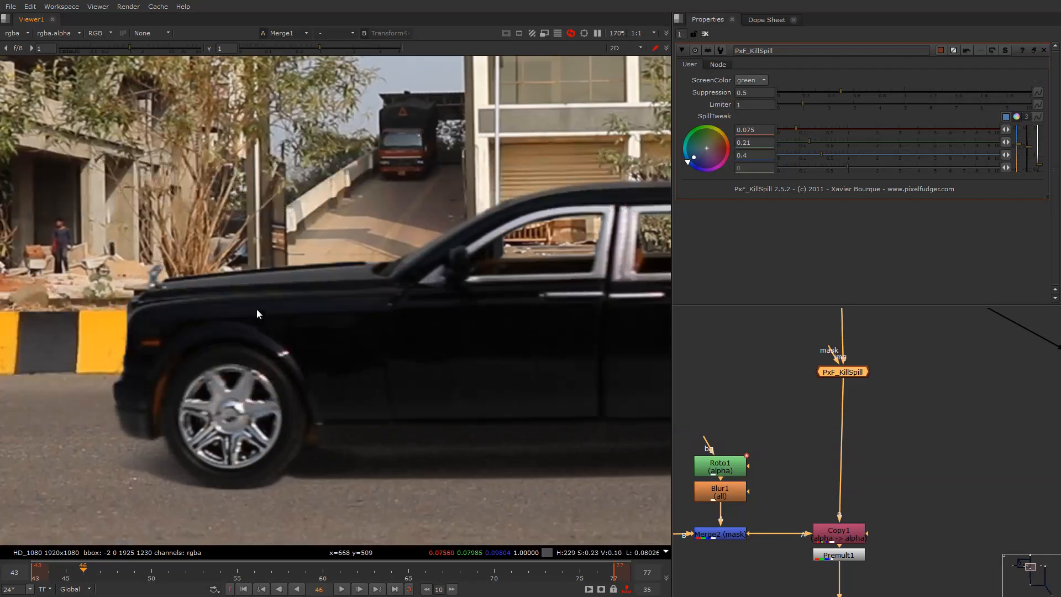
scroll(257, 313, up, 2)
key(2)
key(1)
key(f)
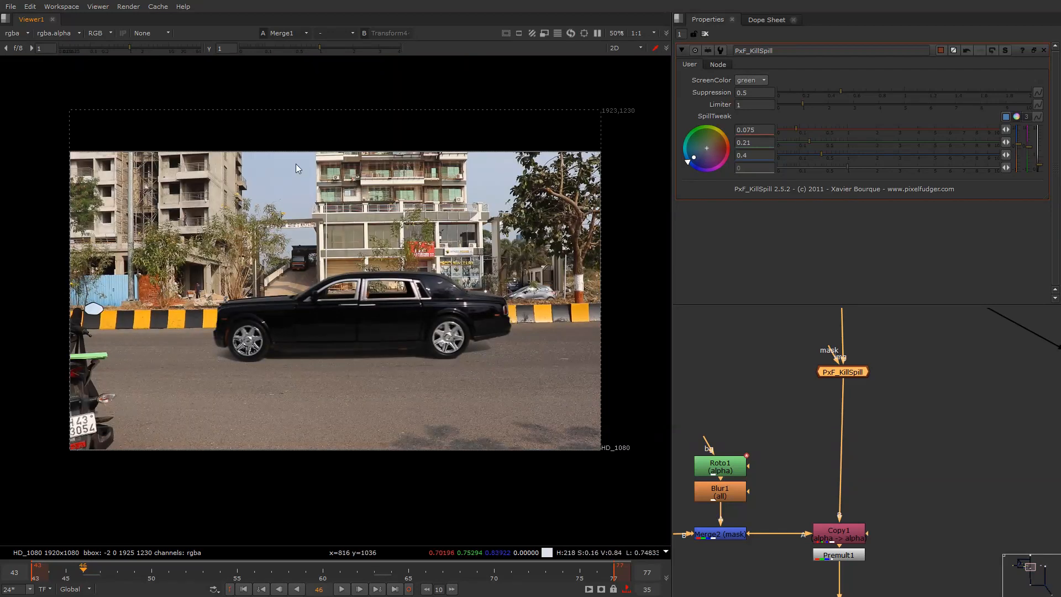
Compare the car's boot and rear window with the transformed plate at frame 46, including a full-frame check
scroll(542, 272, up, 6)
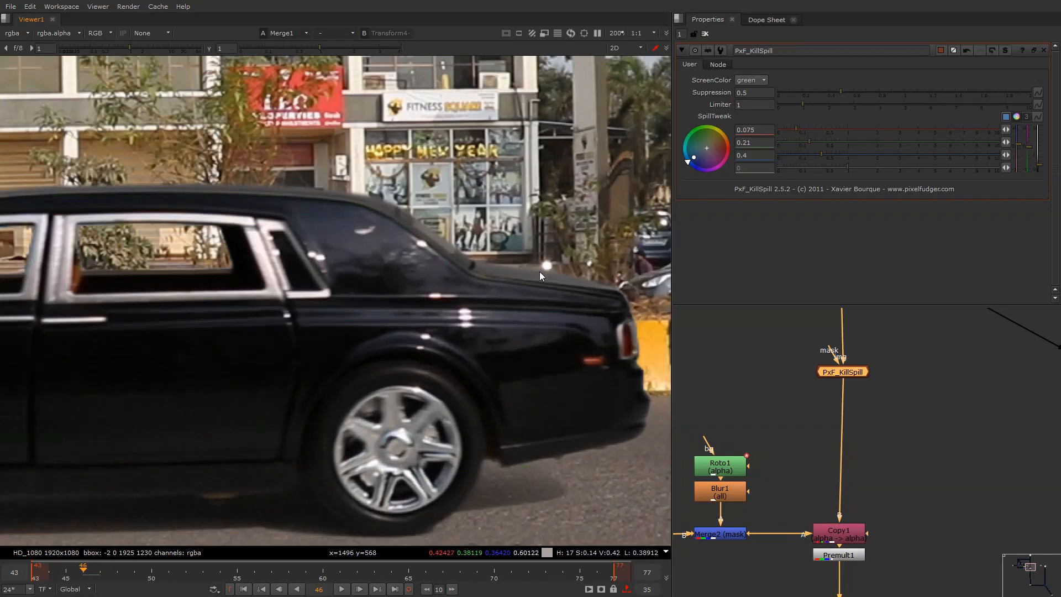
key(2)
key(1)
key(f)
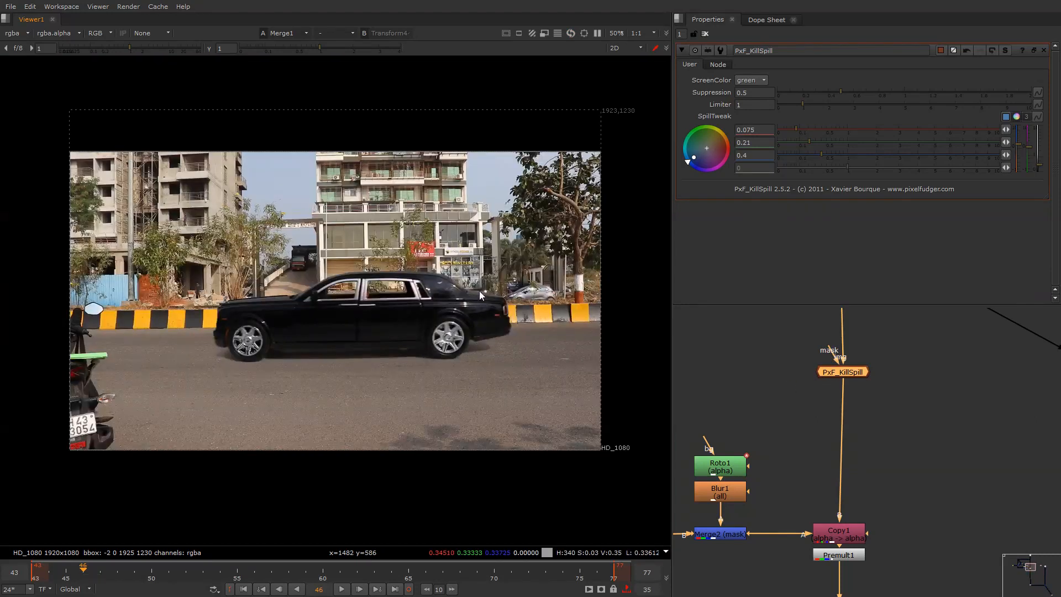
key(2)
key(1)
Toggle the viewer overlay off and back on, and play the composite forward from frame 46
key(q)
right_click(479, 283)
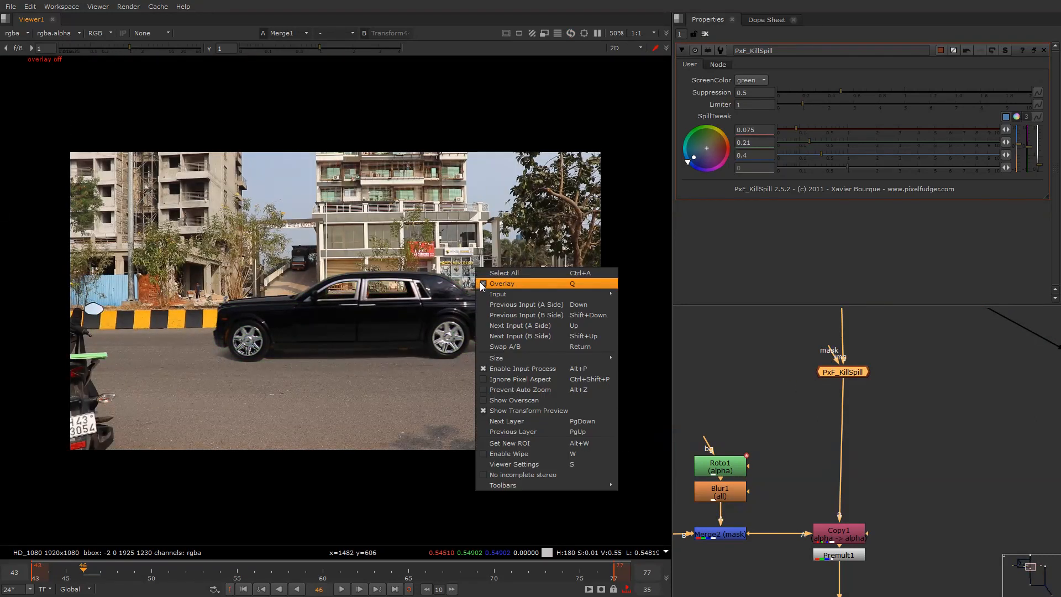
click(481, 283)
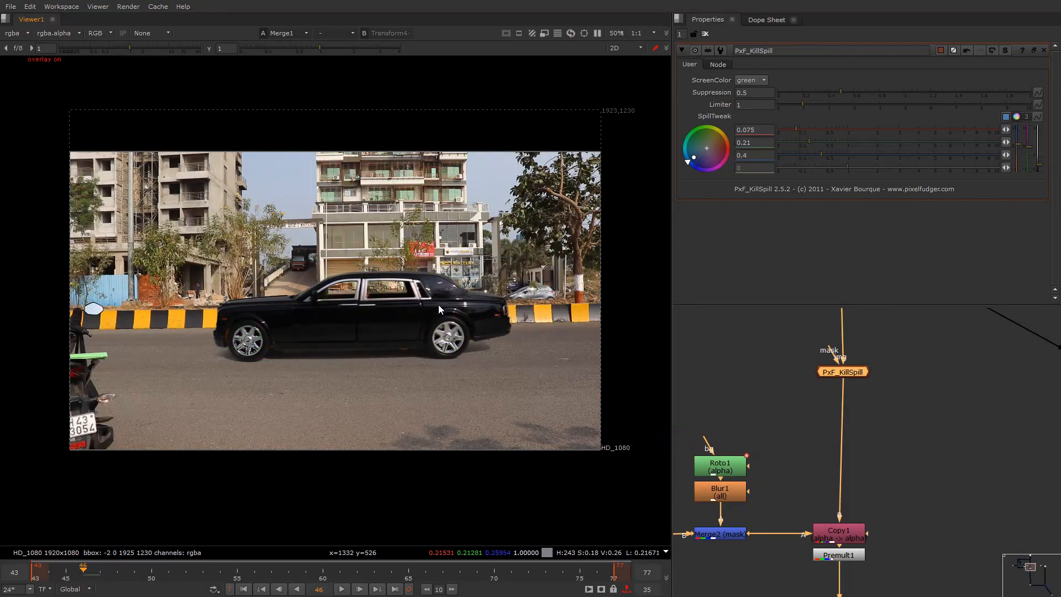
key(l)
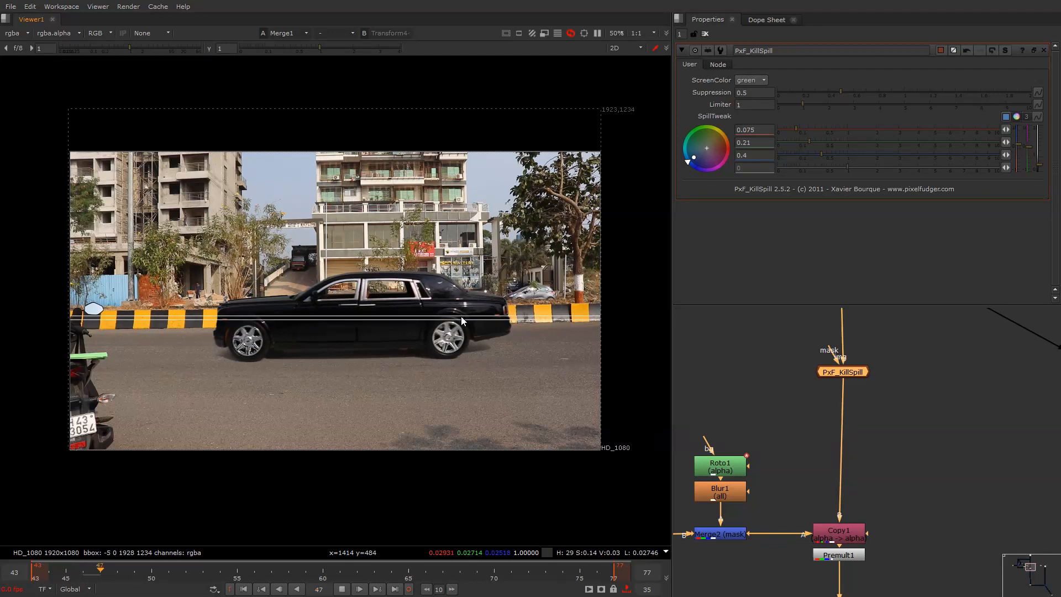
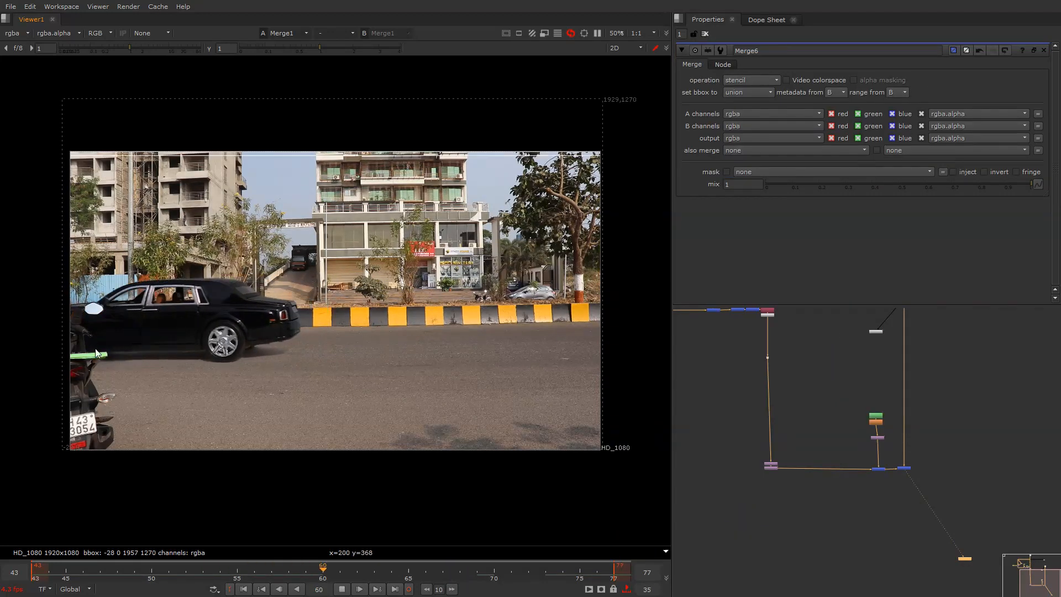
Stop the playback and examine the car's side windows in the composite at frame 43
right_click(356, 214)
click(356, 213)
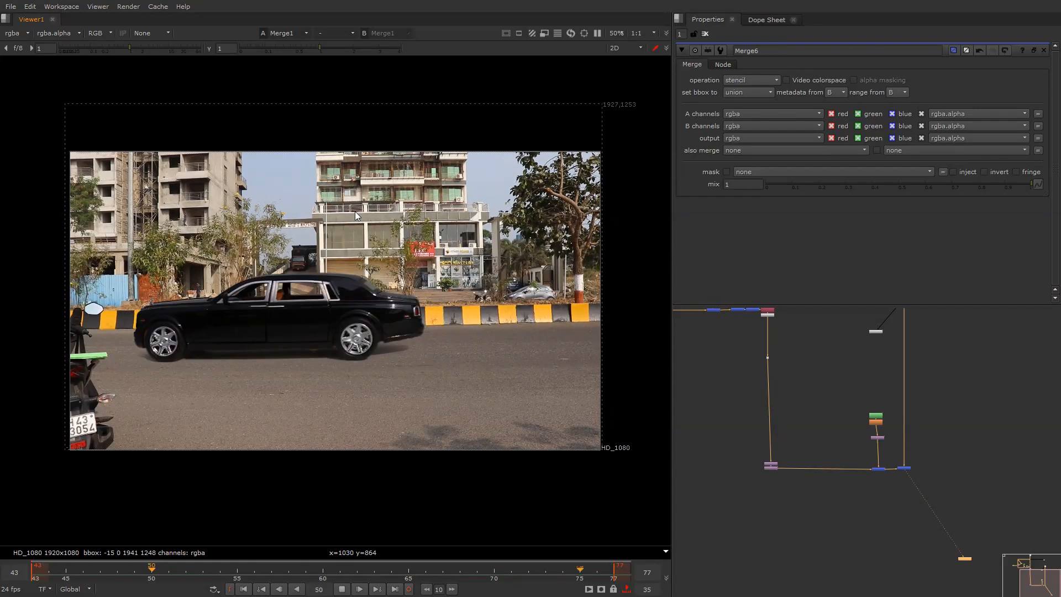
key(k)
key(Right)
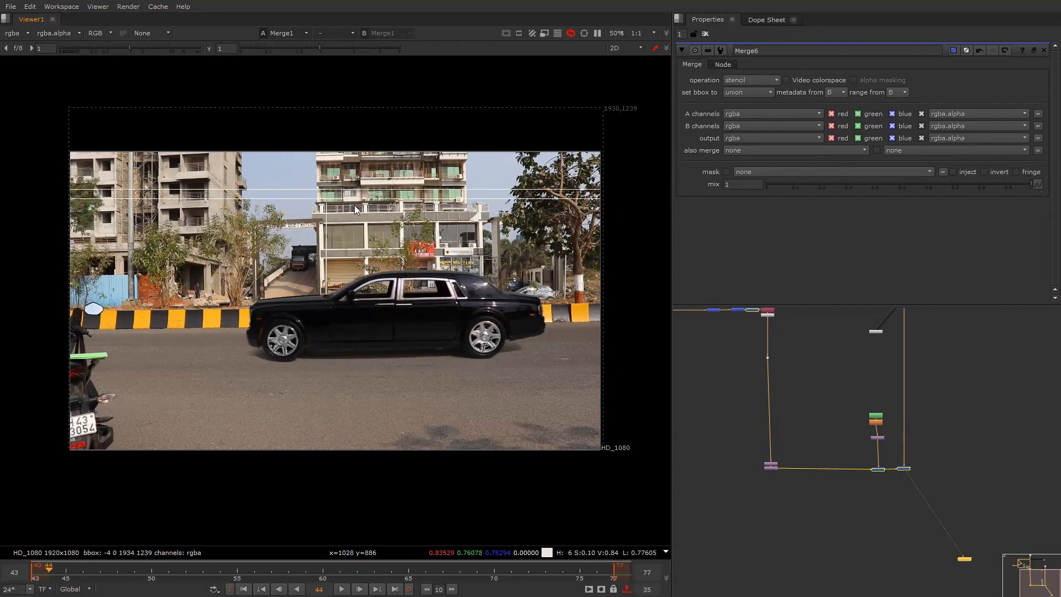
key(Left)
scroll(454, 296, up, 8)
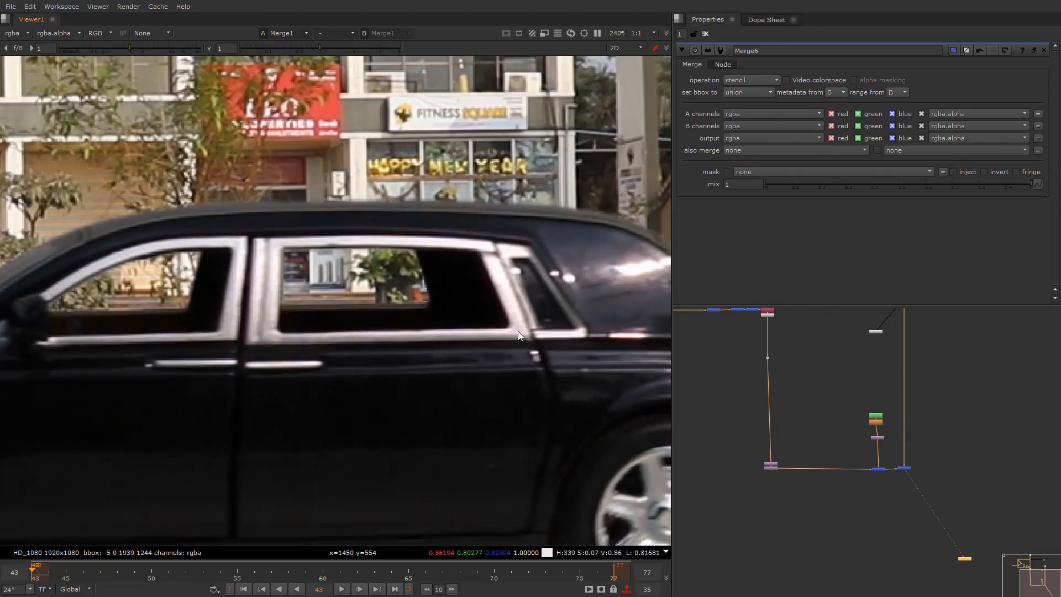
View the clean street footage from the Read9 node at frame 43
middle_drag(865, 419, 817, 502)
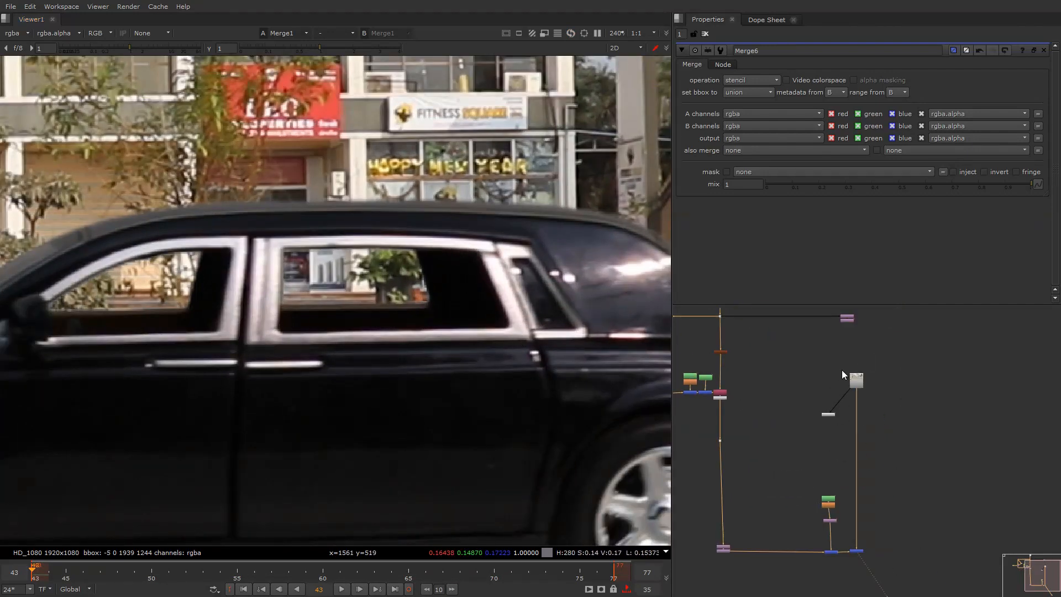
click(856, 381)
key(1)
middle_drag(895, 434, 868, 393)
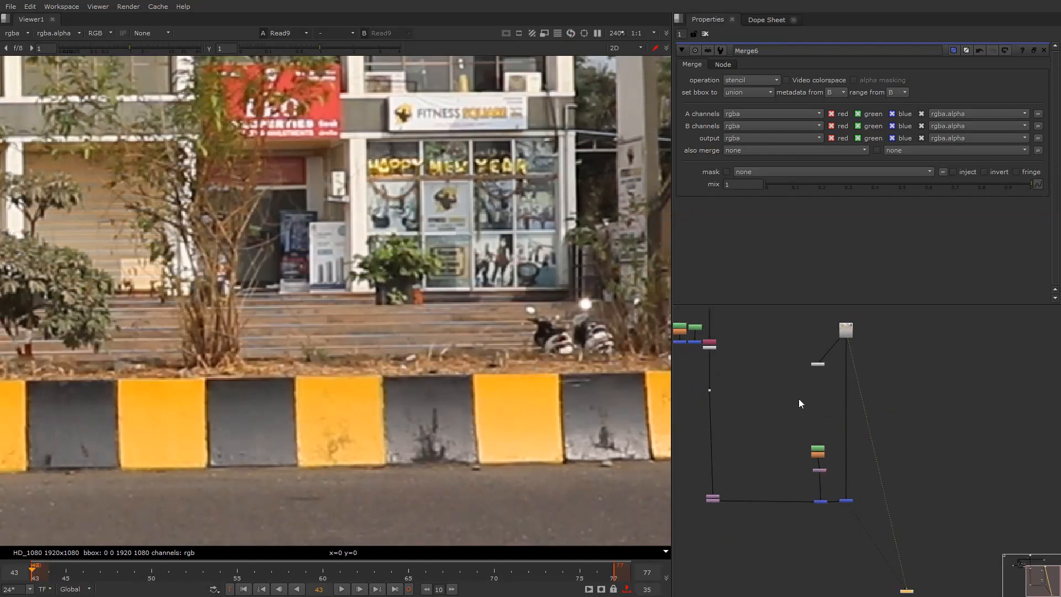
View the original green-screen car plate at the Dot above the PxF_KillSpill node
middle_drag(763, 369, 824, 467)
scroll(756, 411, up, 3)
drag(801, 353, 801, 353)
key(1)
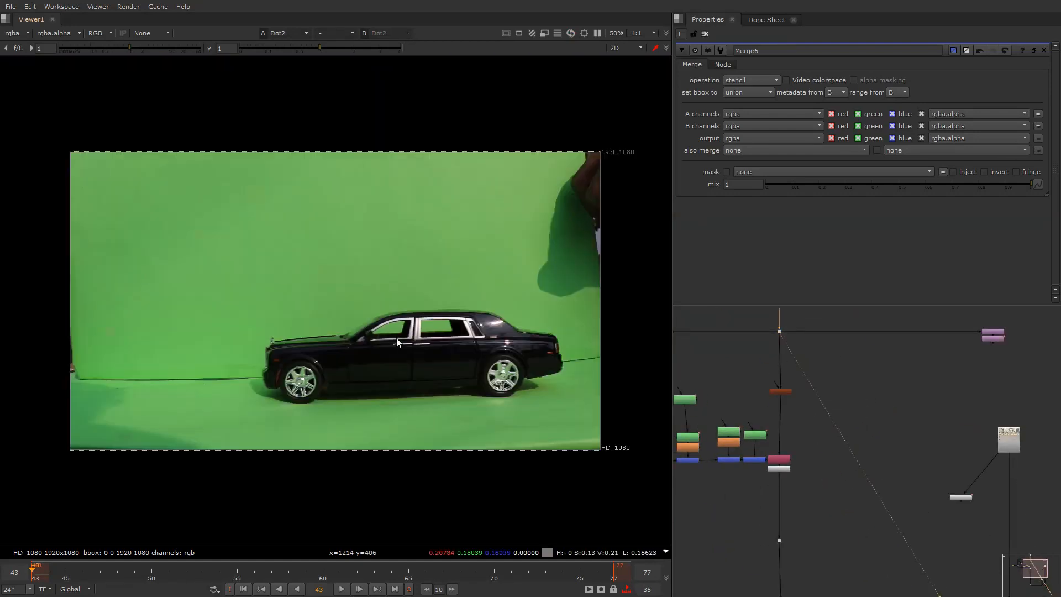
Add a Roto node and draw a closed Bezier around the rear door window's chrome frame at frame 43
middle_drag(744, 400, 752, 355)
key(o)
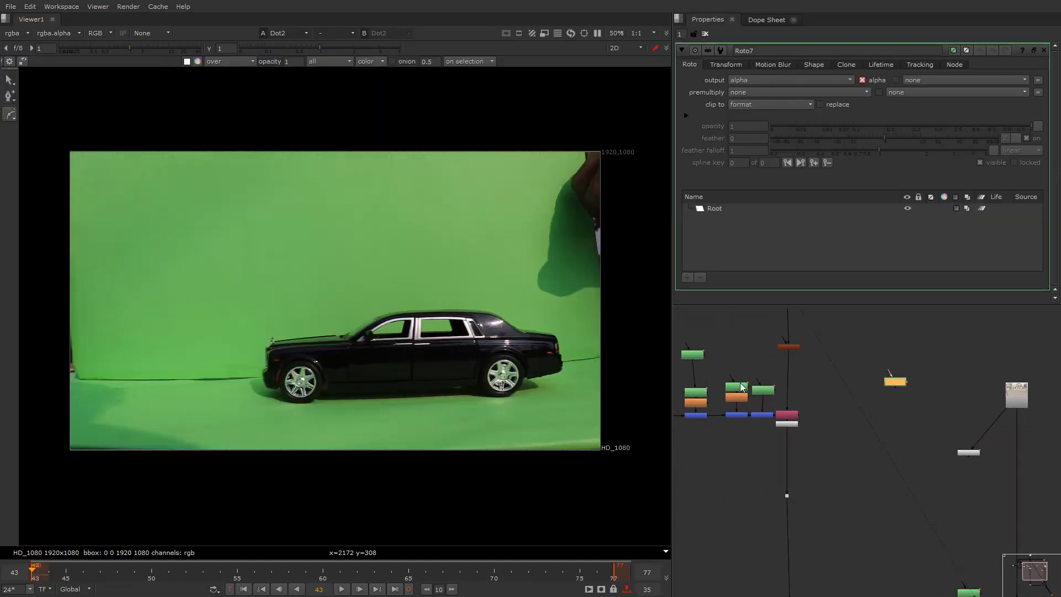
scroll(388, 307, up, 6)
click(330, 298)
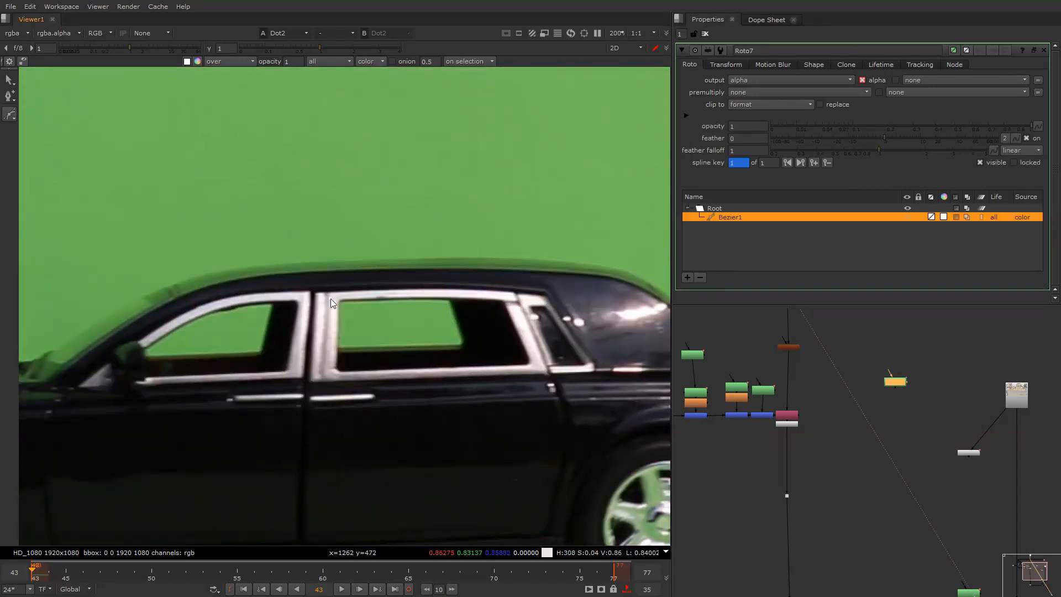
scroll(522, 296, up, 2)
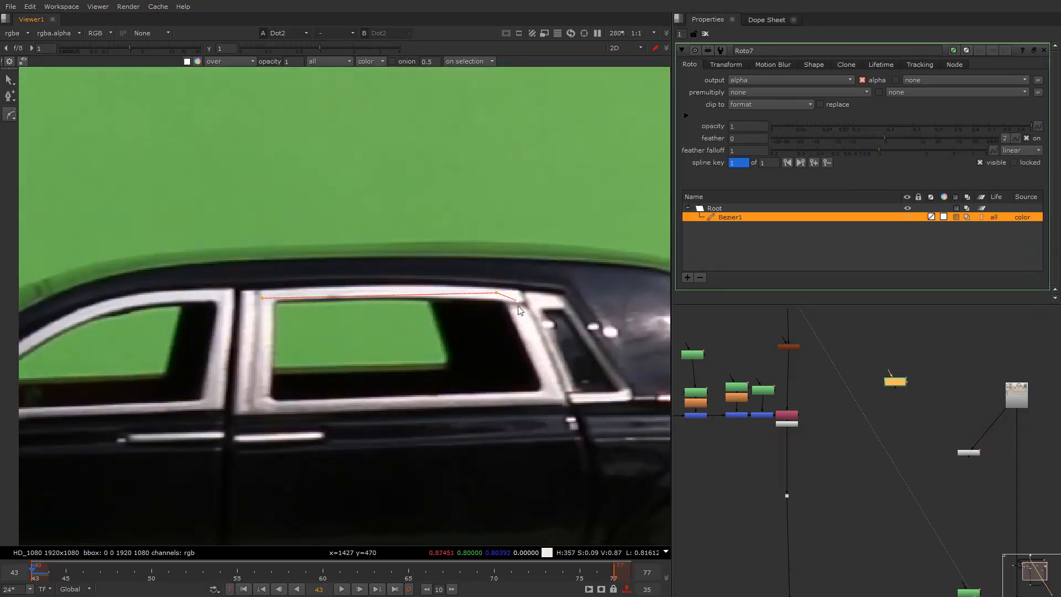
click(257, 409)
click(247, 343)
click(262, 298)
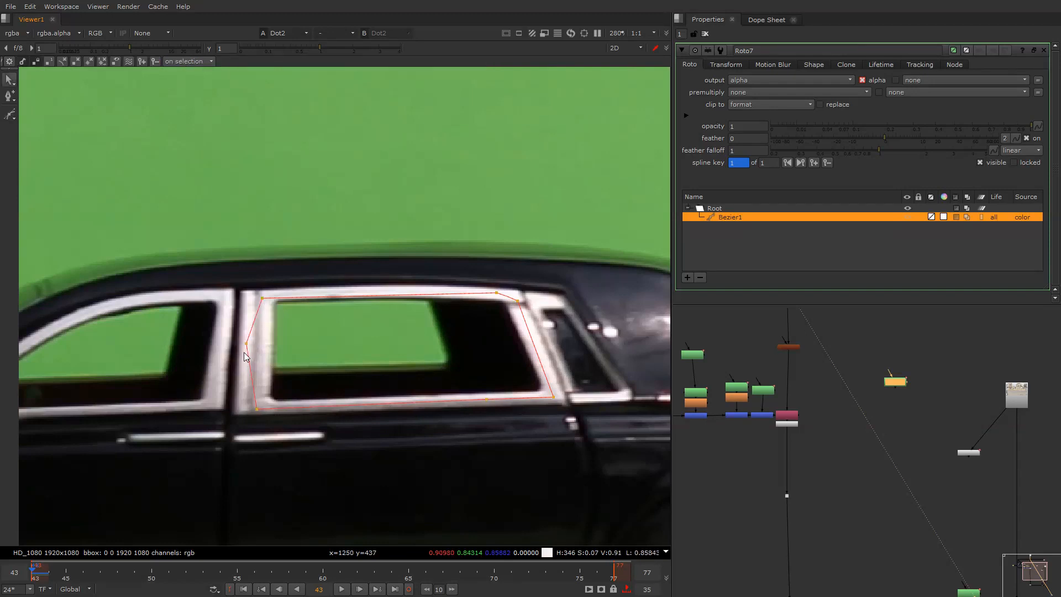
Straighten the window shape's front edge by moving its middle point onto the chrome frame, checking it against the luminance view
drag(246, 343, 261, 336)
scroll(269, 375, up, 3)
scroll(259, 361, down, 3)
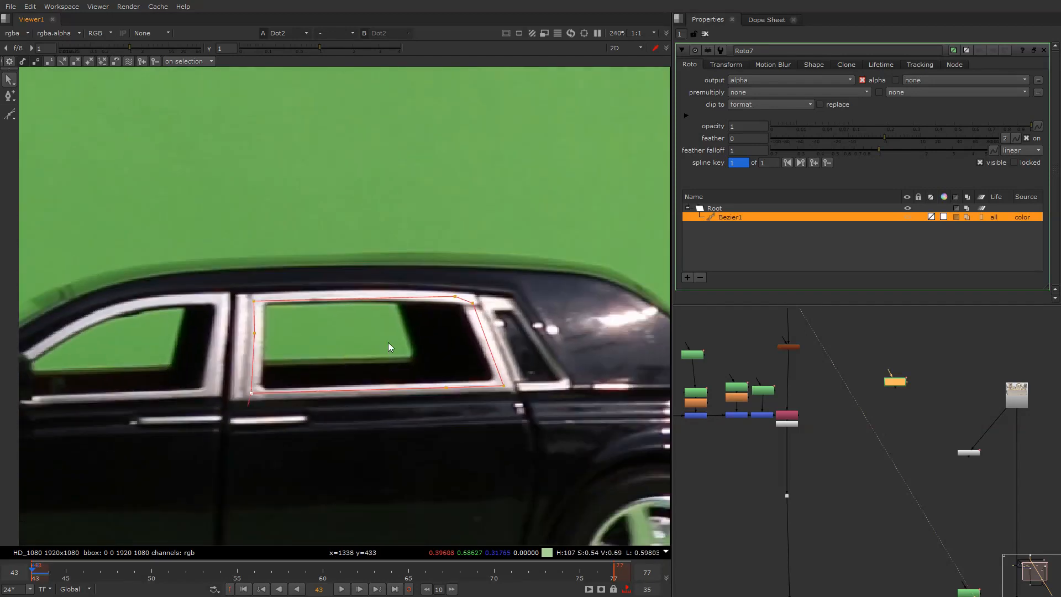
key(y)
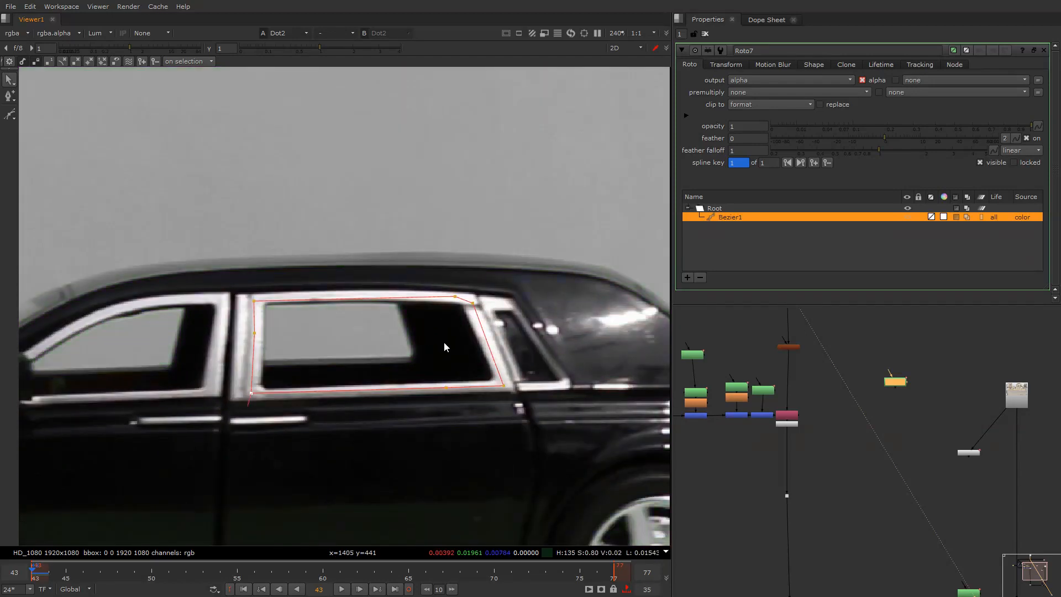
key(y)
Select all points of the window shape, try smoothing them, and set them to cusped corners
drag(176, 245, 666, 542)
key(z)
scroll(409, 383, up, 2)
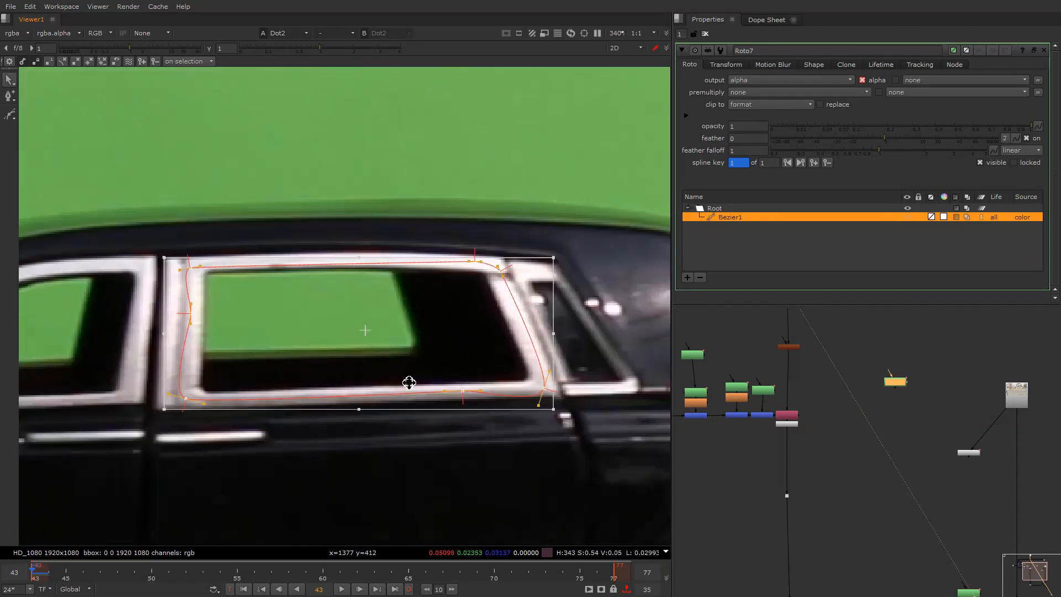
key(shift+z)
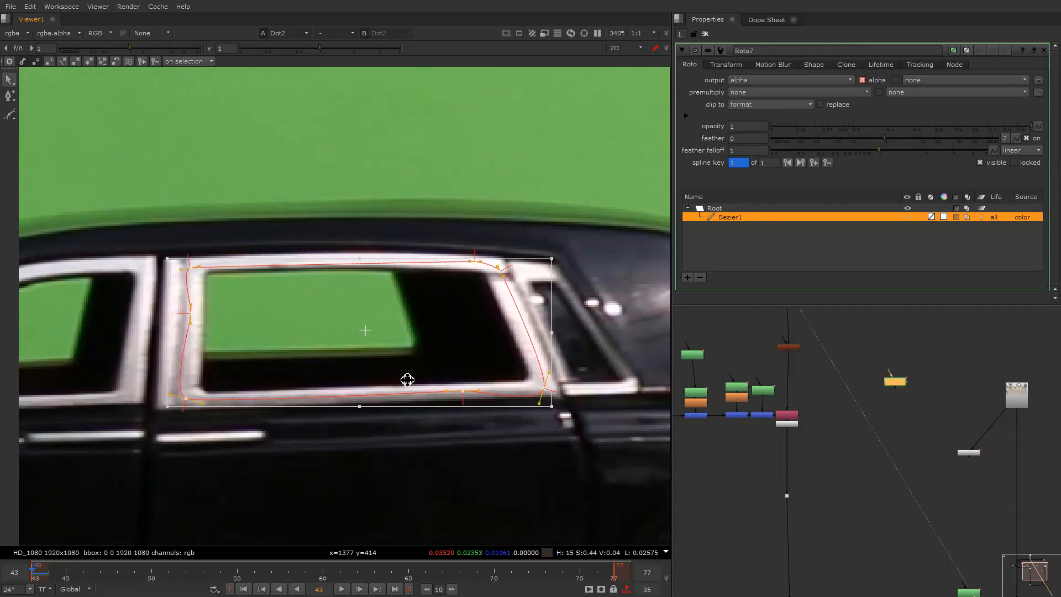
key(shift+z)
scroll(402, 364, down, 2)
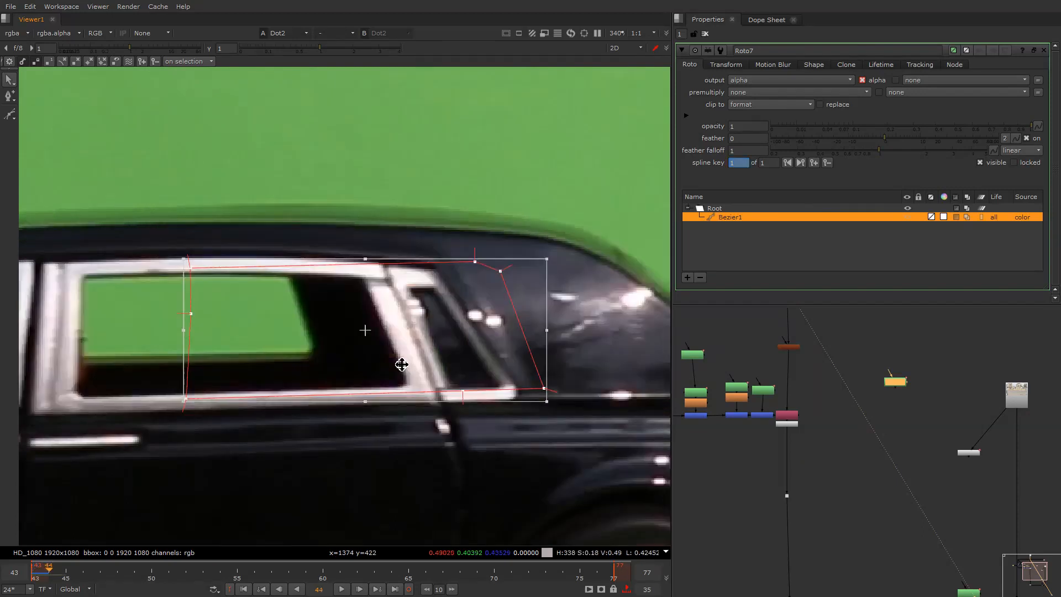
Move the whole shape onto the rear door window at frame 45
key(Right)
key(Right)
drag(326, 358, 183, 364)
Key the shape on the rear door window at frame 47 and fit its two upper corner points to the chrome frame
key(Right)
key(Right)
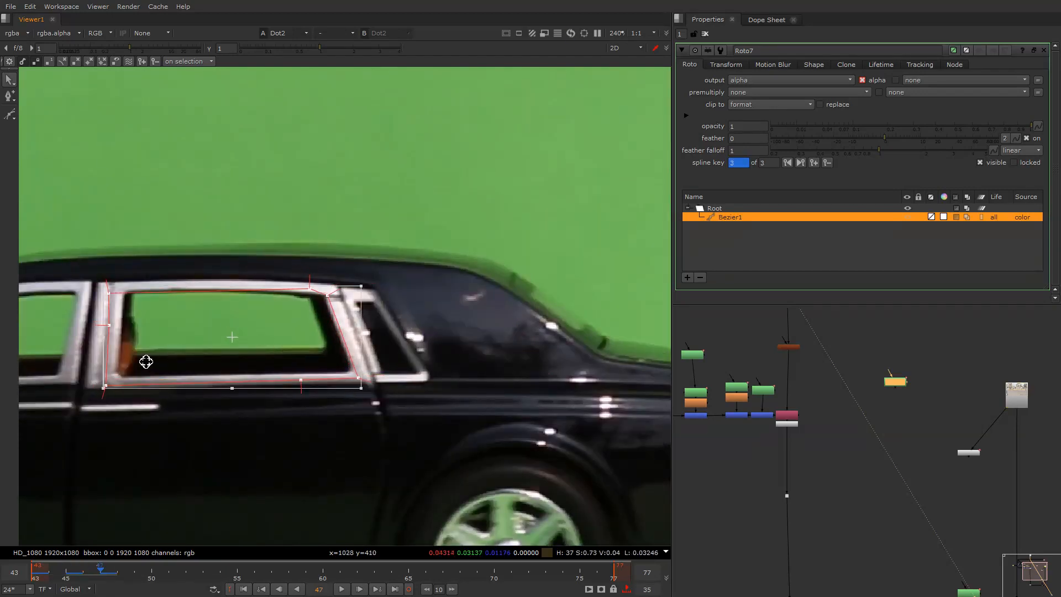
middle_drag(103, 353, 148, 359)
click(103, 273)
drag(155, 299, 160, 293)
drag(374, 301, 378, 296)
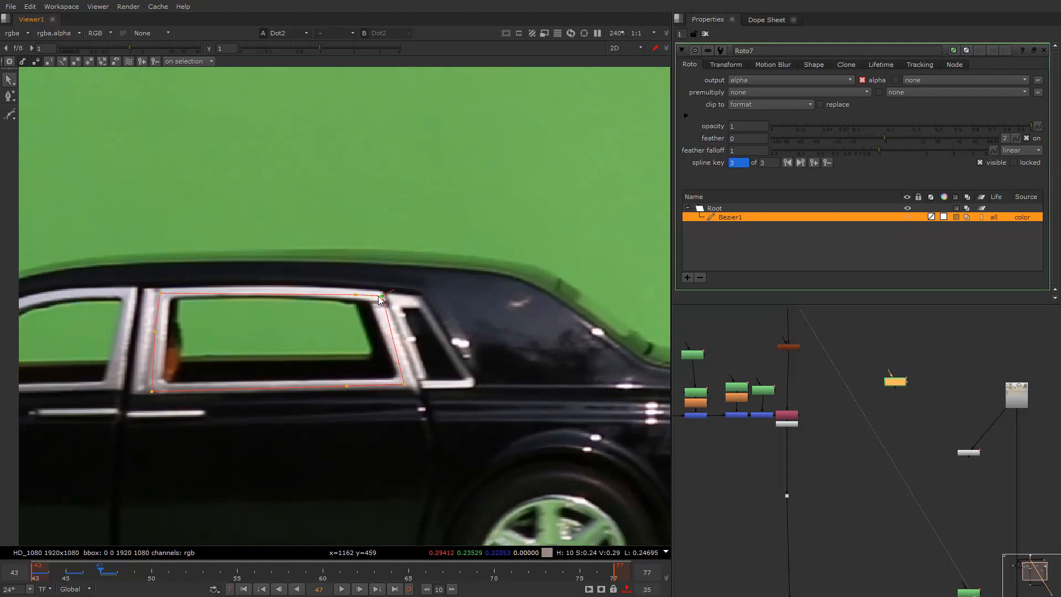
Select all the shape's points and move them onto the rear door window at frame 49
scroll(378, 296, down, 1)
scroll(371, 301, down, 1)
middle_drag(317, 315, 413, 323)
drag(220, 238, 562, 437)
scroll(310, 313, up, 4)
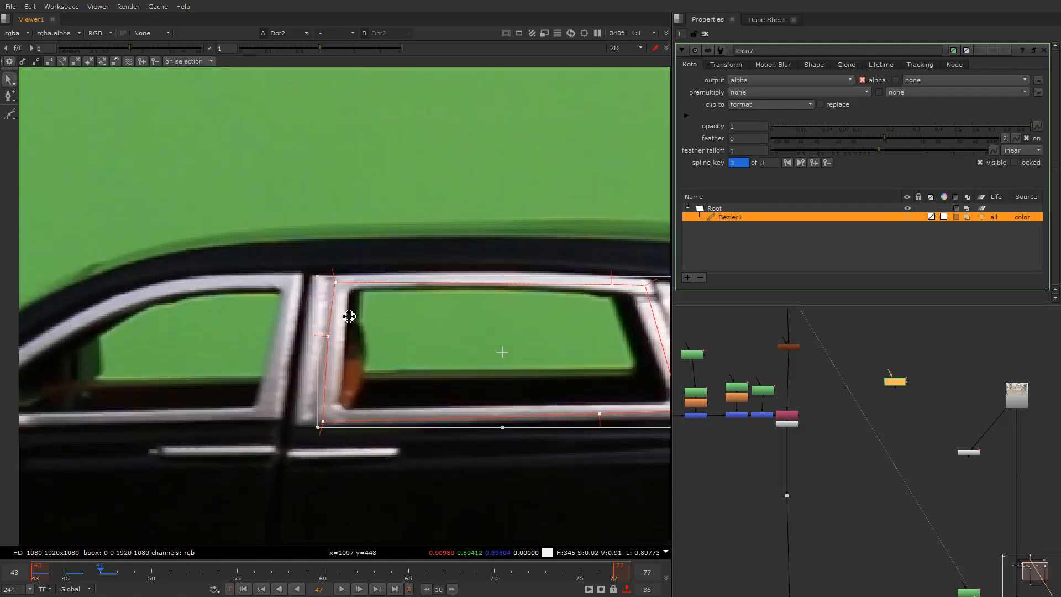
key(Right)
key(Right)
drag(372, 326, 205, 350)
Shift the whole shape onto the rear door window at frame 51
middle_drag(187, 366, 389, 351)
key(Right)
key(Right)
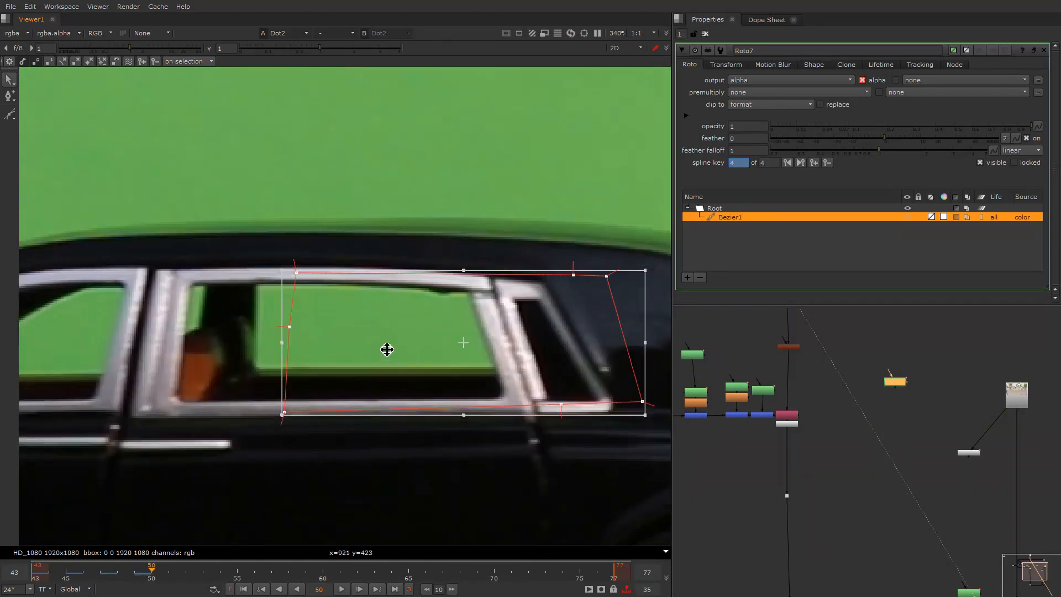
drag(355, 347, 370, 345)
middle_drag(370, 344, 553, 334)
drag(534, 335, 289, 341)
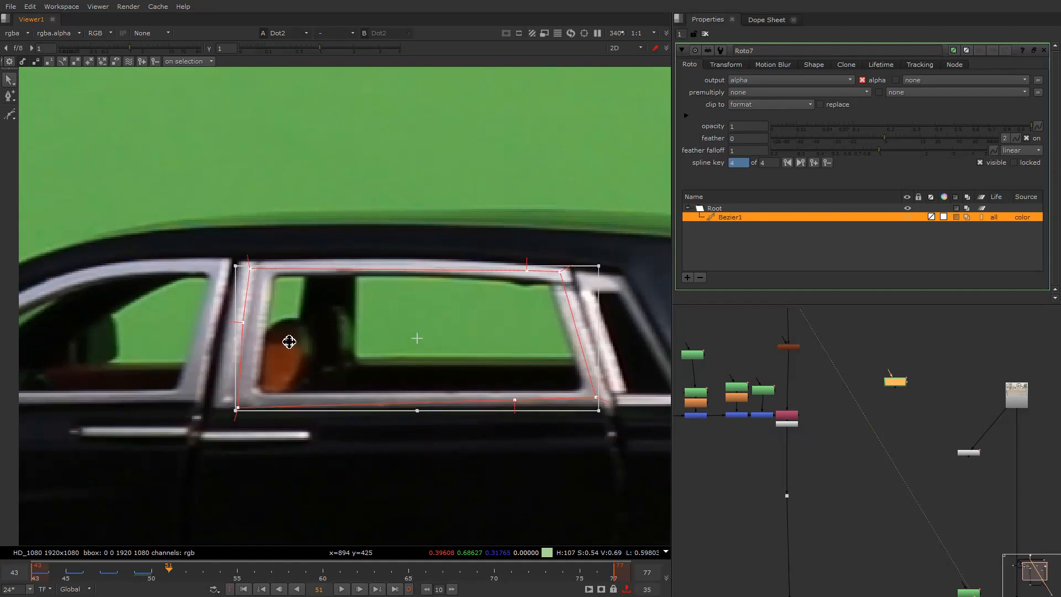
Select the shape's front edge points at frame 51 and move them onto the window's front pillar trim
click(128, 475)
drag(141, 209, 279, 407)
scroll(254, 350, up, 2)
drag(253, 350, 266, 345)
scroll(266, 344, down, 1)
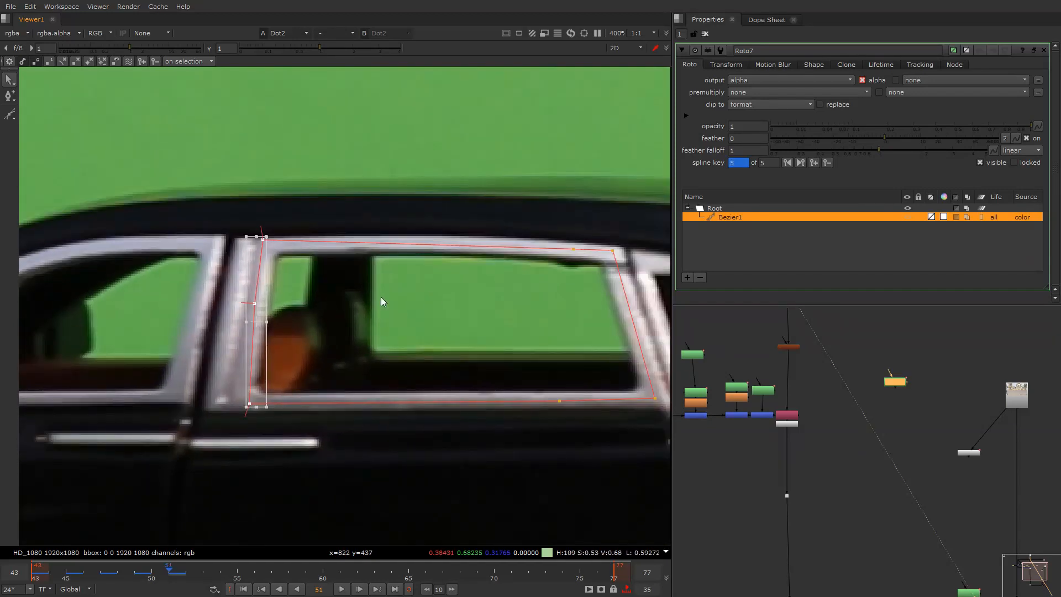
Select the whole shape and reposition it over the rear door window at frame 53
key(Right)
key(Right)
scroll(364, 306, down, 4)
click(153, 229)
key(ctrl+a)
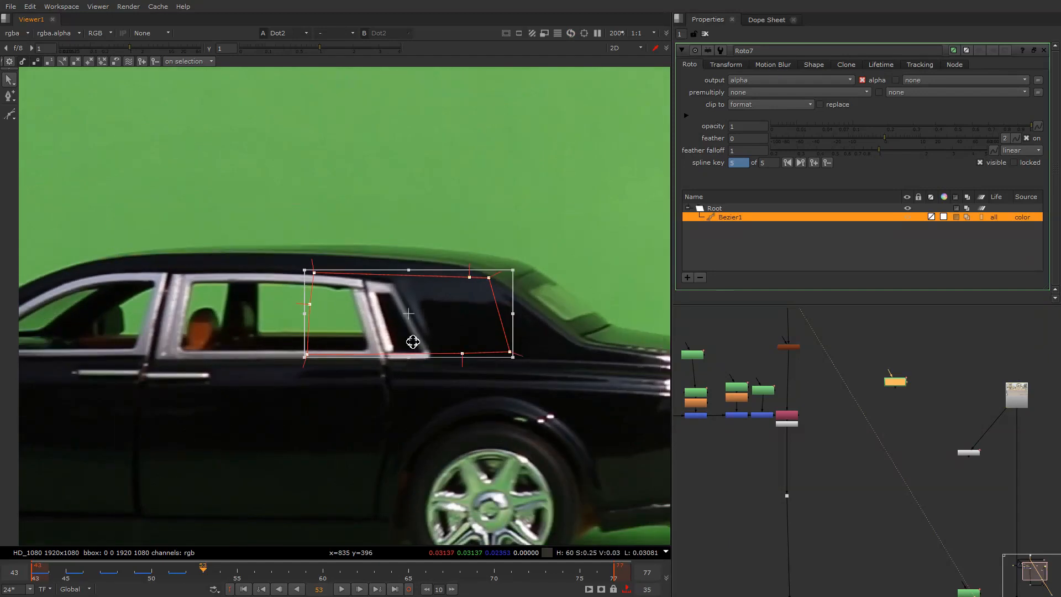
drag(412, 341, 440, 376)
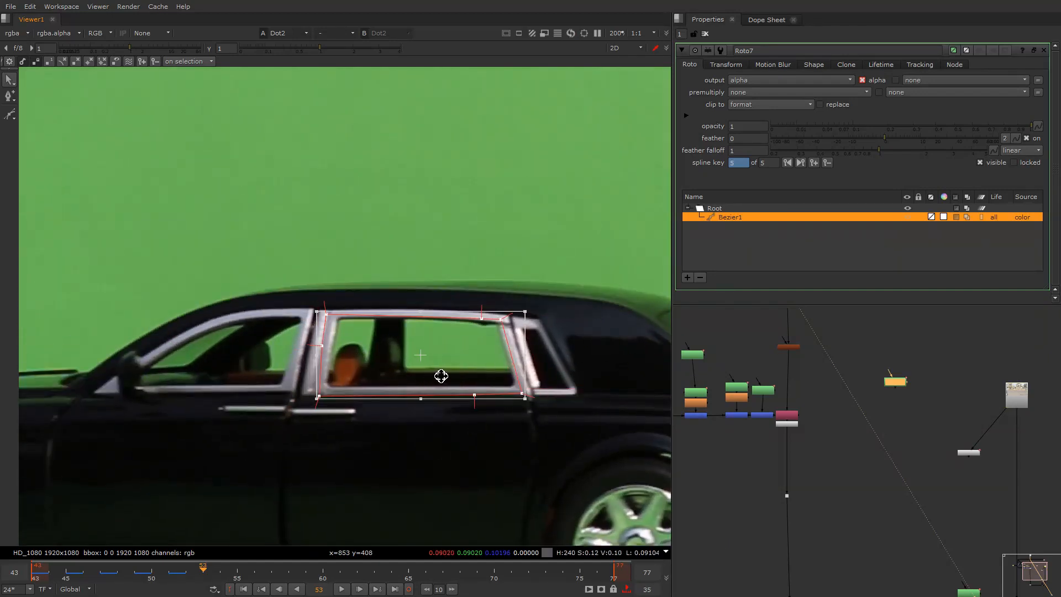
Fit the shape's upper and lower edge points to the window's chrome frame at frame 53
click(250, 370)
drag(326, 314, 334, 311)
drag(485, 317, 483, 314)
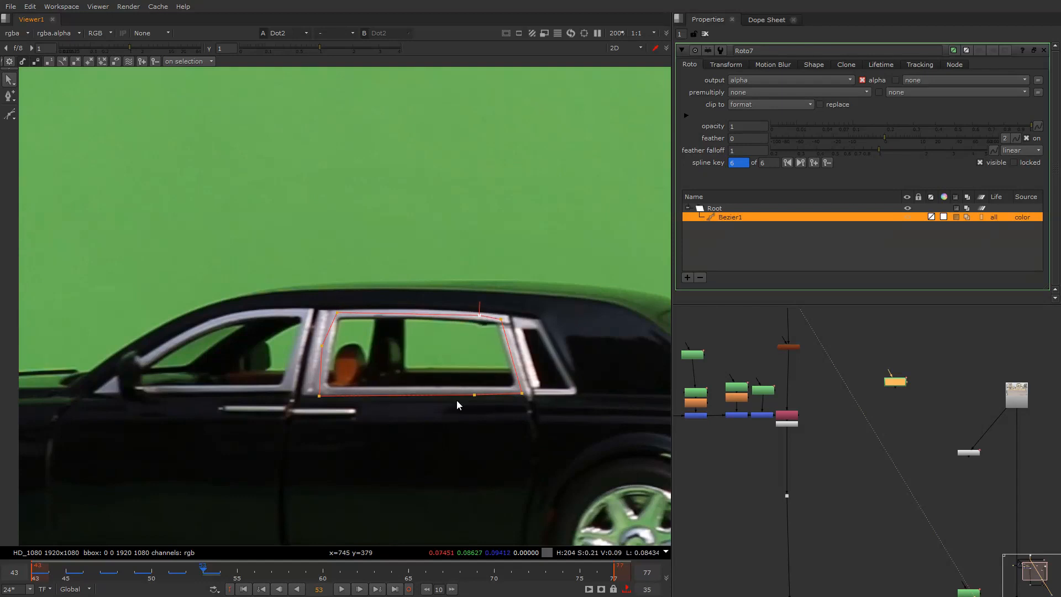
drag(474, 395, 522, 391)
drag(319, 396, 319, 394)
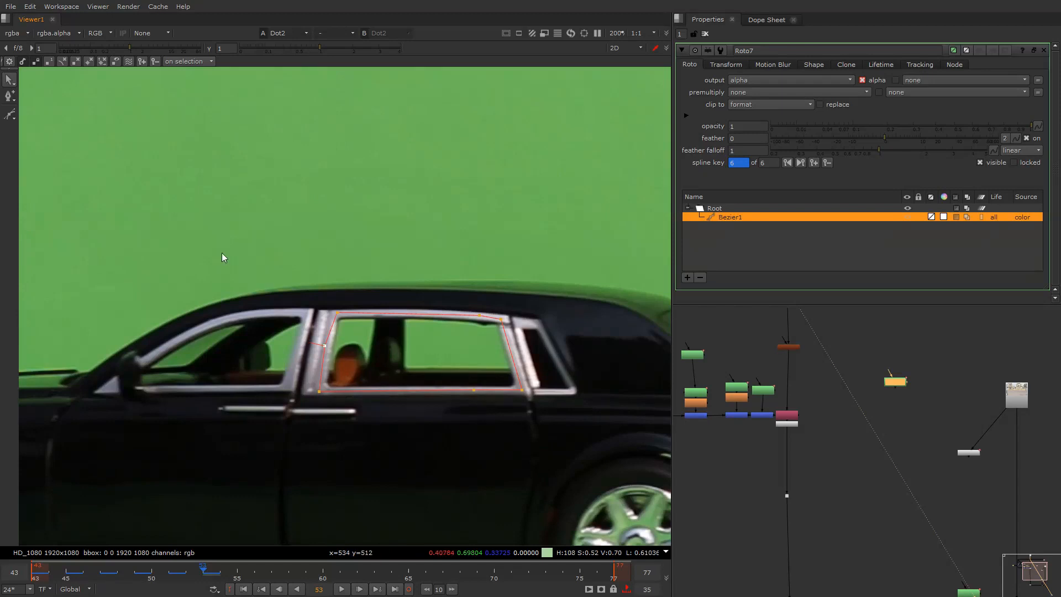
Select the whole shape and reposition it over the rear door window at frames 55 and 58
drag(221, 253, 513, 430)
key(Right)
key(Right)
drag(513, 342, 204, 346)
key(Right)
key(Right)
key(Right)
key(Right)
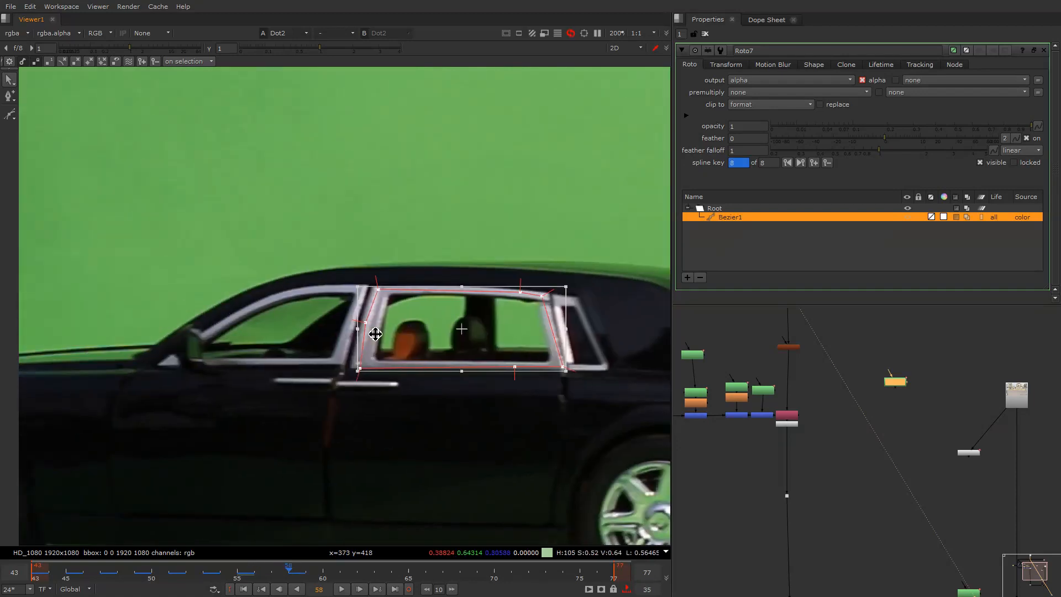
Move the shape onto the rear door window at frame 60 and fit its corner points to the slanted frame
key(Right)
drag(371, 332, 295, 332)
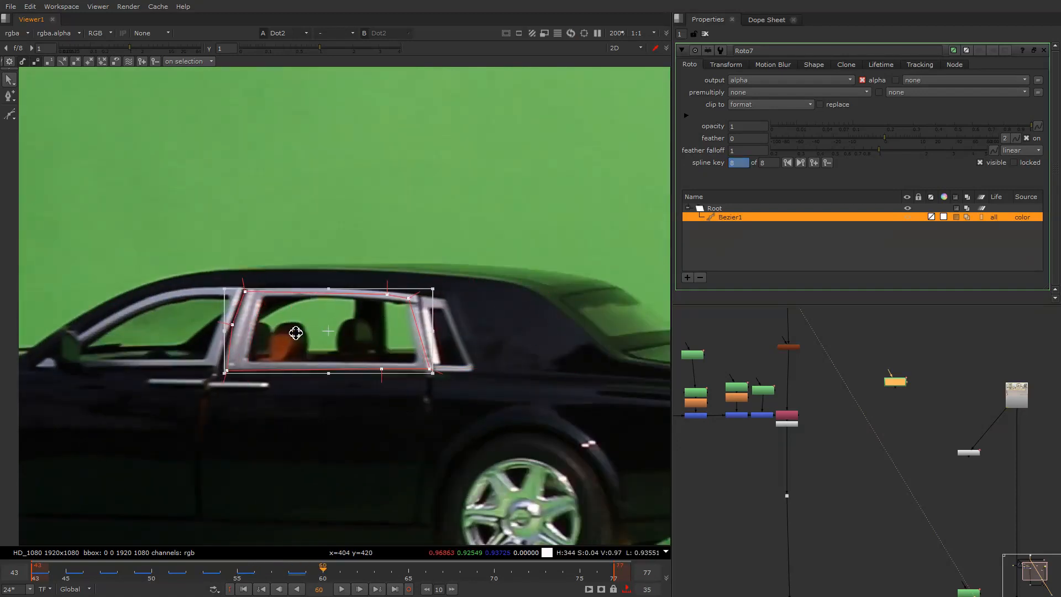
click(215, 371)
scroll(221, 367, up, 3)
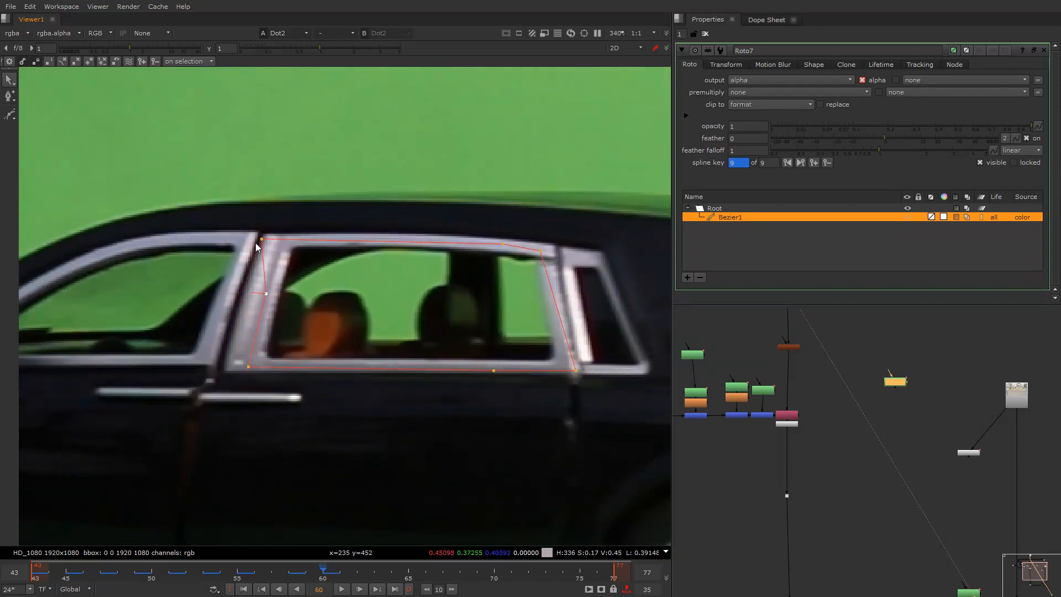
drag(262, 239, 282, 241)
drag(570, 369, 562, 368)
Select the whole shape and move it onto the rear door window at frame 62
drag(226, 200, 735, 489)
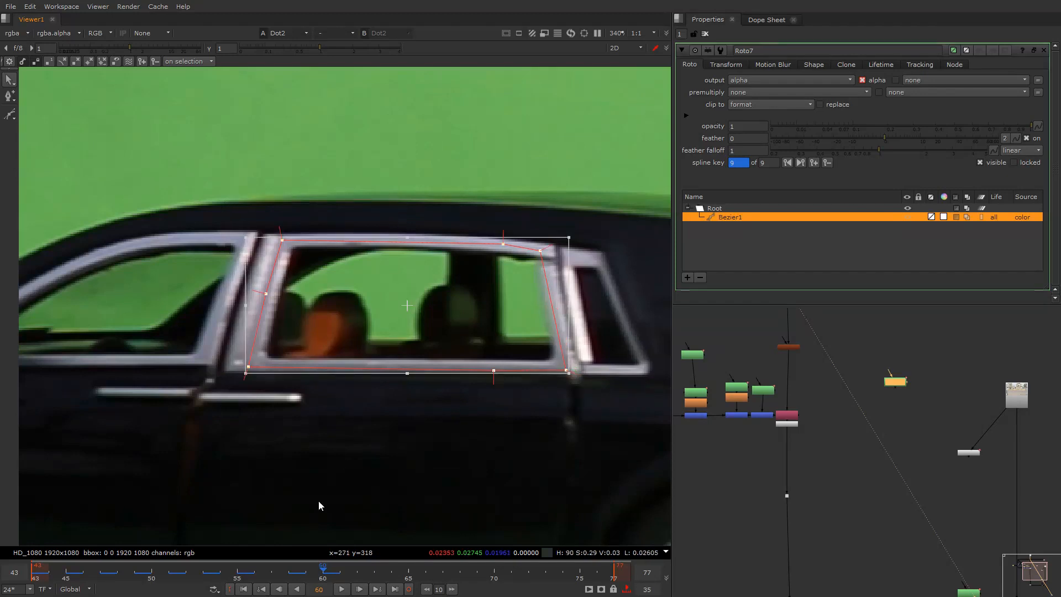
key(Right)
key(Right)
scroll(331, 335, down, 3)
middle_drag(288, 334, 465, 333)
drag(508, 327, 383, 330)
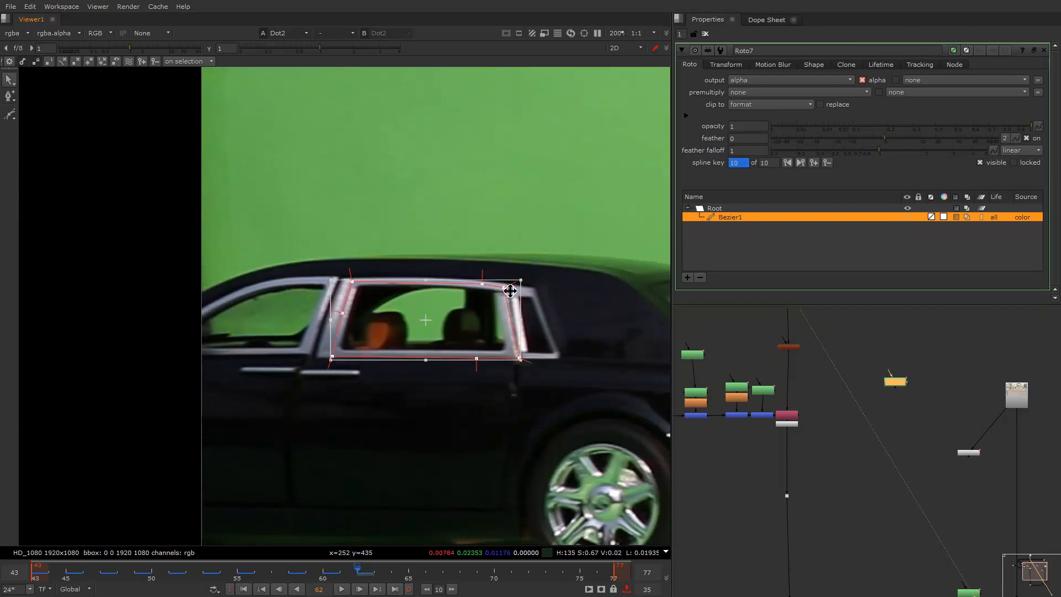
Adjust the shape's two rear corner points and lower edge to the window frame at frame 62
click(509, 288)
scroll(487, 289, up, 5)
drag(526, 286, 517, 286)
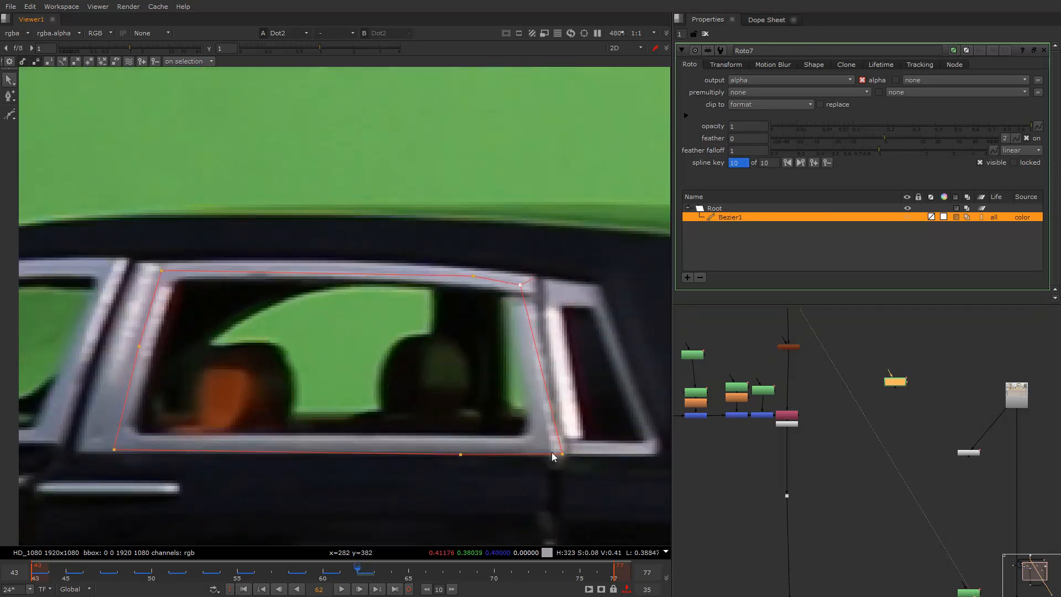
drag(560, 455, 538, 446)
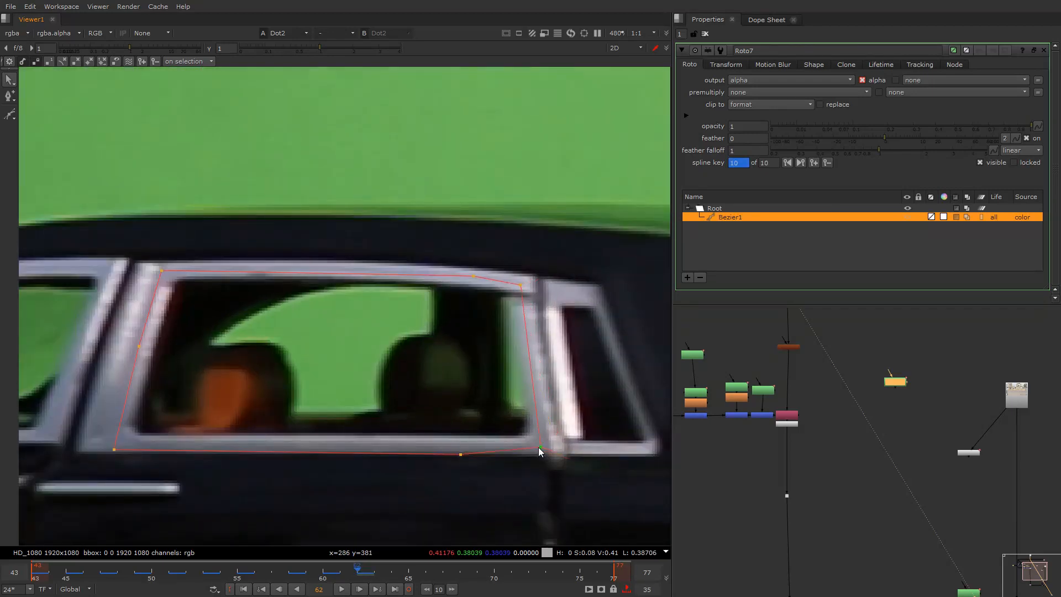
click(460, 455)
scroll(460, 449, down, 2)
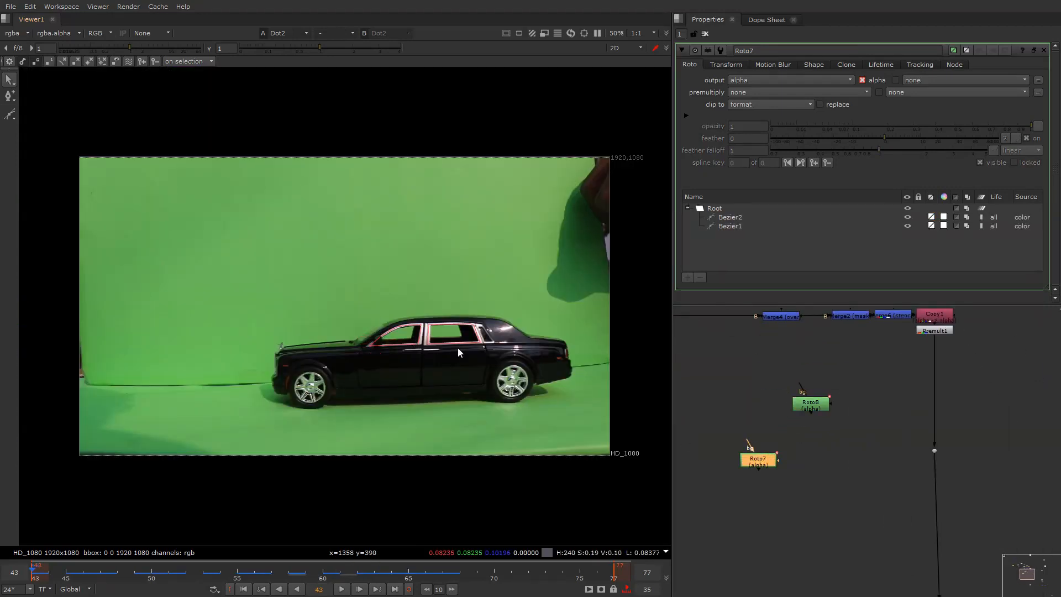
Open the Roto8 node and inspect its side mirror shape on the car
middle_drag(436, 381, 415, 362)
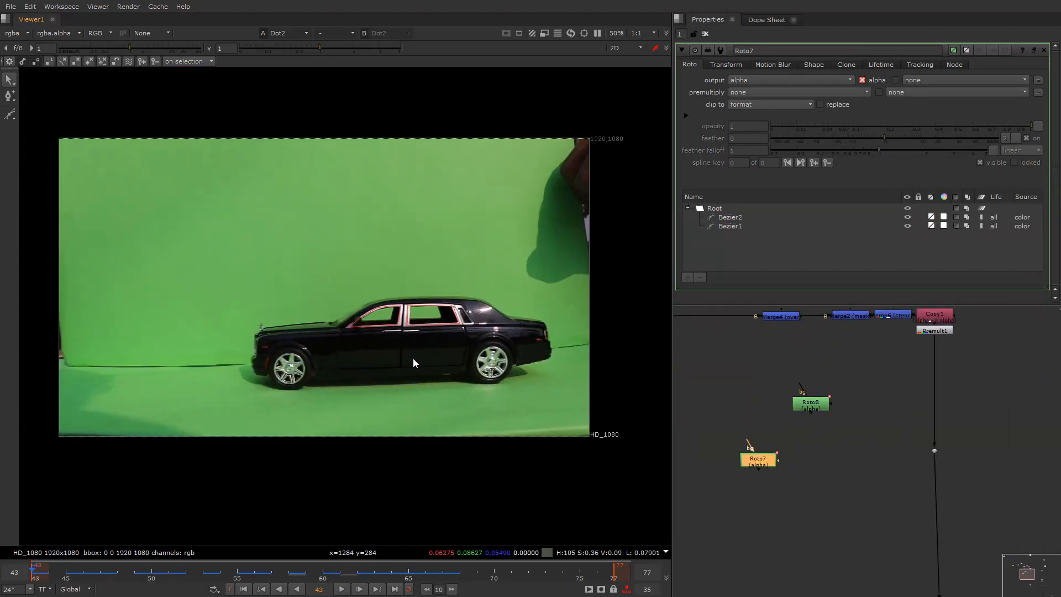
double_click(811, 403)
scroll(377, 348, up, 1)
scroll(378, 324, up, 4)
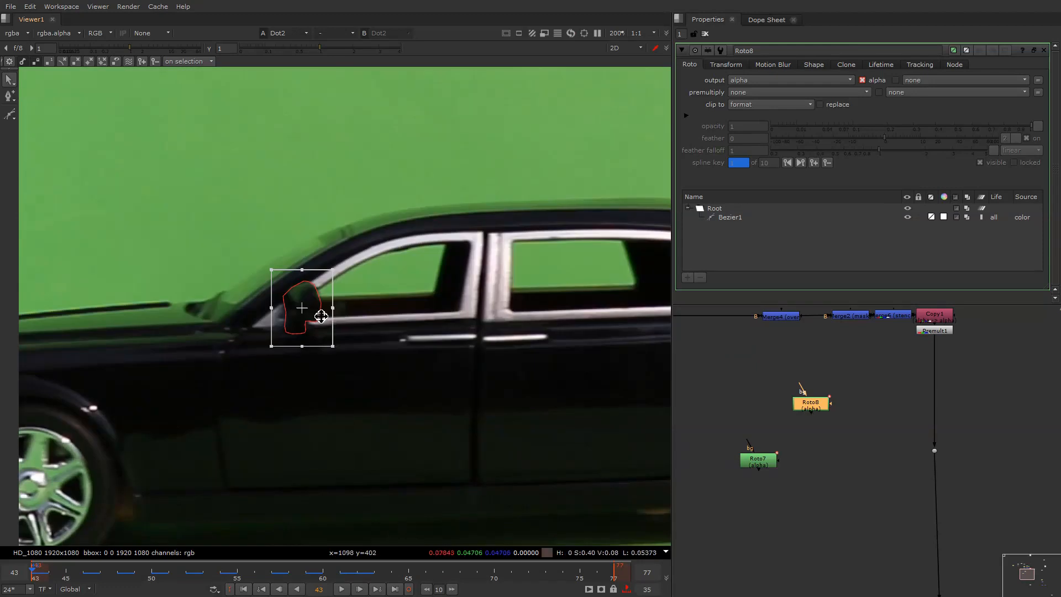
click(367, 333)
scroll(406, 334, down, 6)
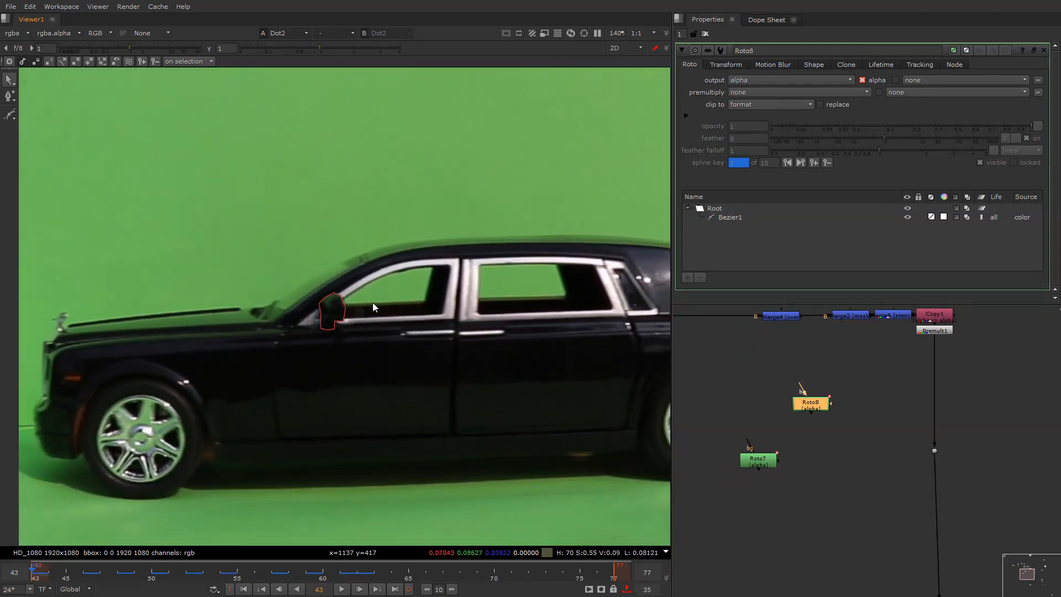
Add a Constant node beside the two unconnected Roto nodes
middle_drag(835, 466, 801, 425)
click(790, 434)
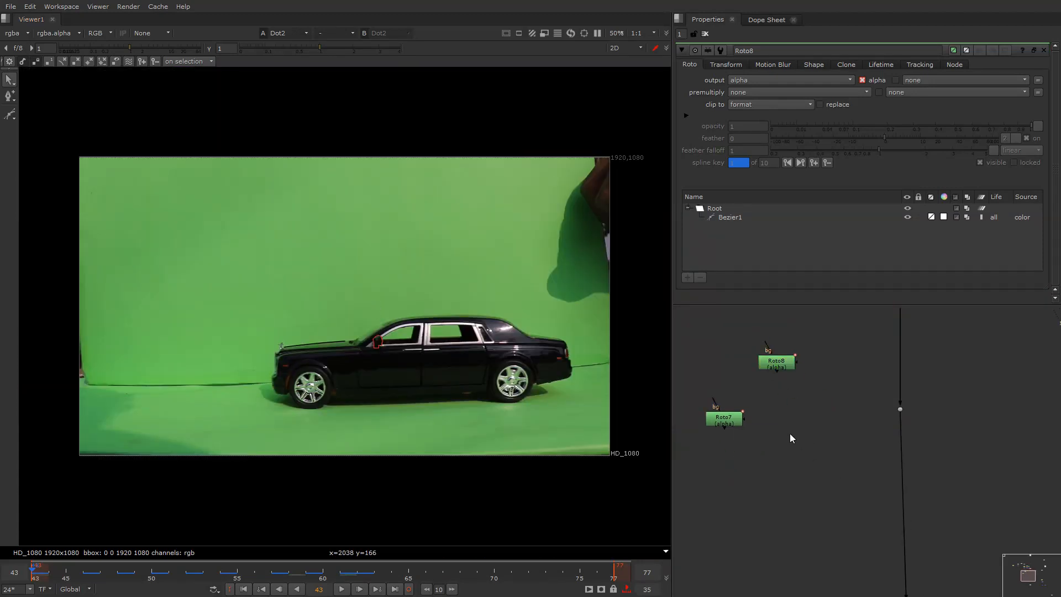
key(Tab)
text(co)
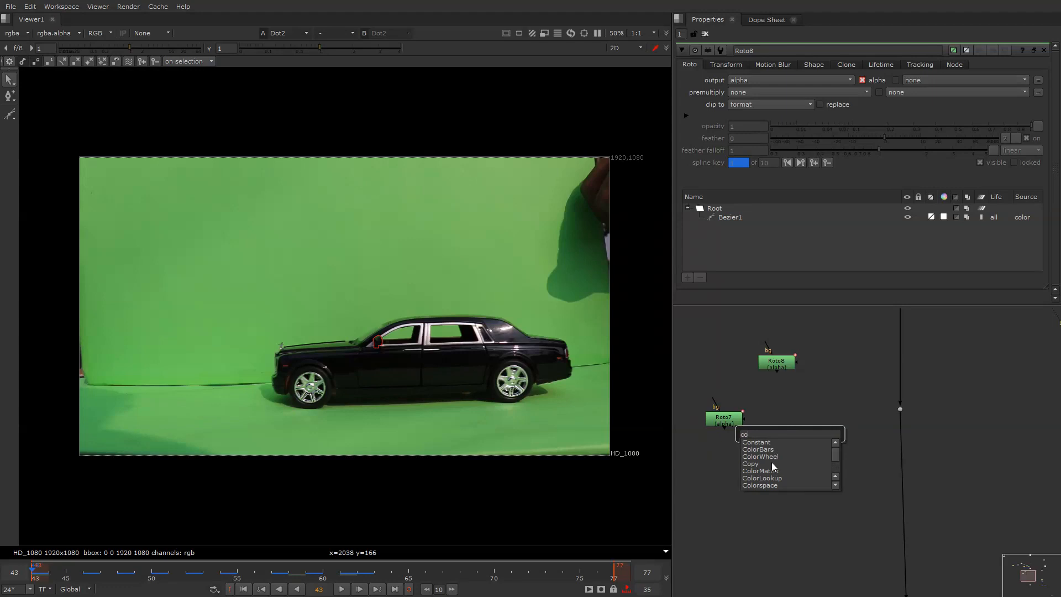
text(nst)
click(784, 442)
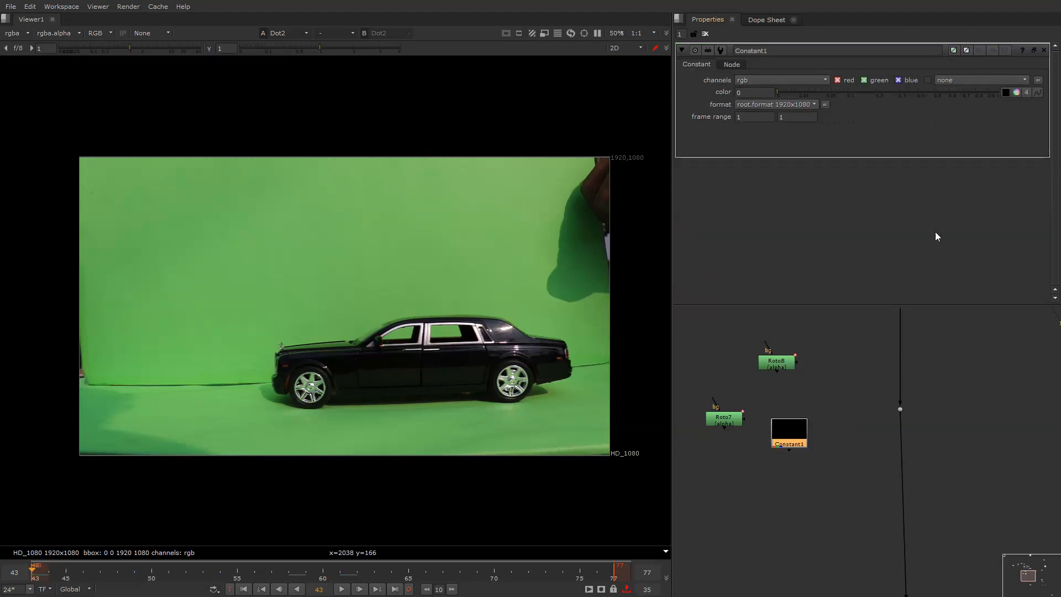
Set the Constant's color to 0.021961, 0.024314, 0.024314 by sampling the black front door of the car
click(1005, 93)
scroll(407, 385, up, 4)
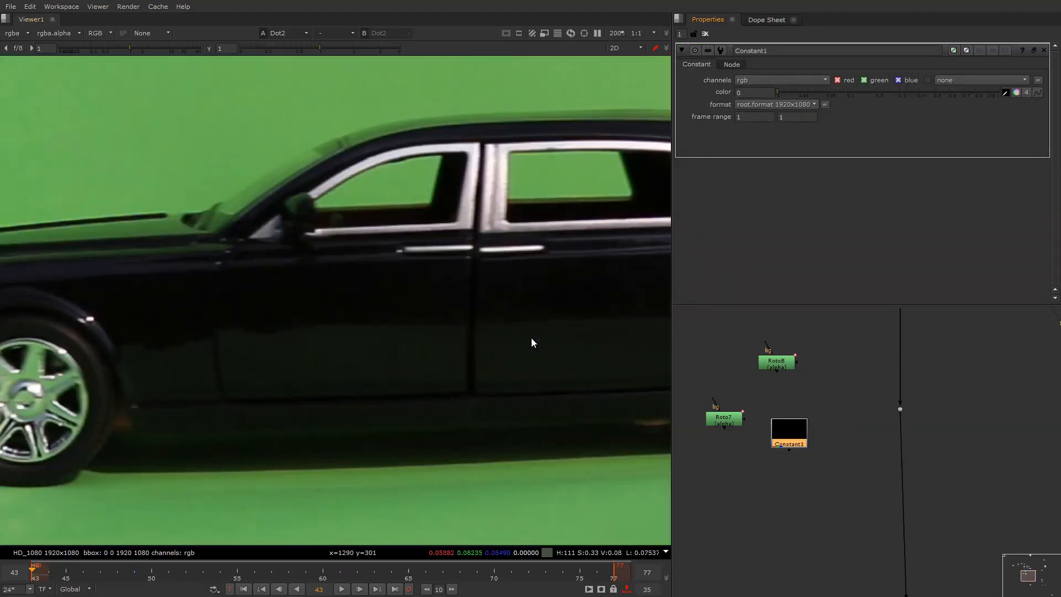
scroll(449, 299, up, 1)
ctrl+shift+drag(338, 250, 343, 263)
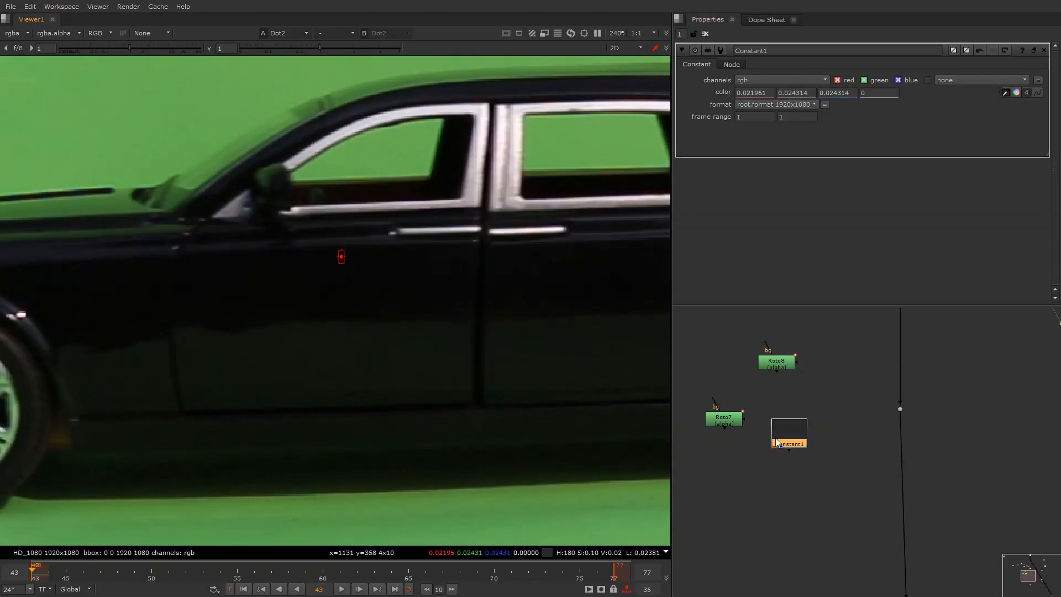
Add a Merge node below the dot in the car branch and connect the Constant as its A input
scroll(796, 442, down, 4)
key(m)
drag(820, 443, 798, 405)
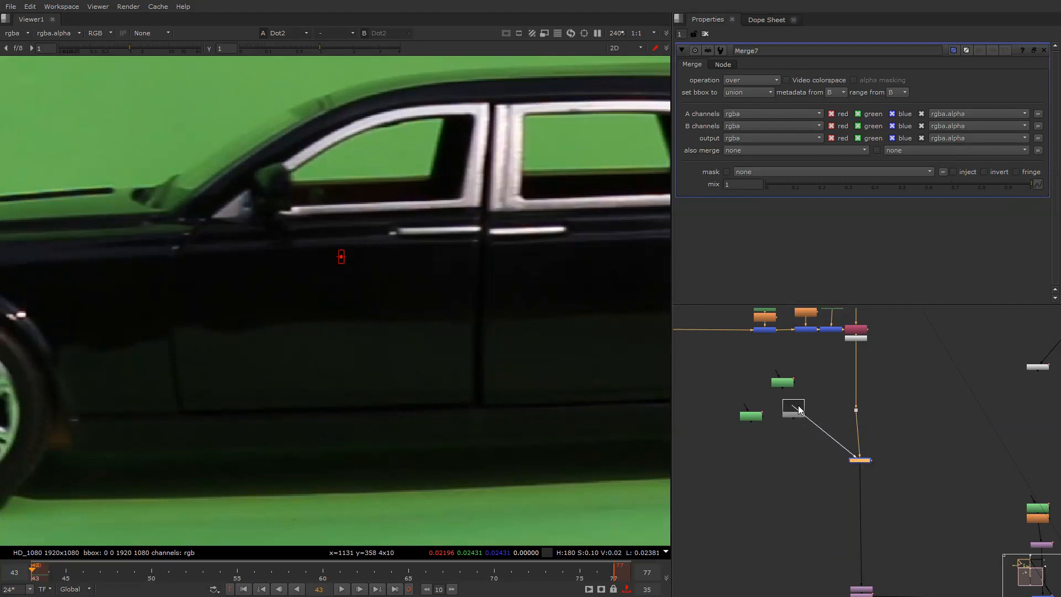
Set the Constant's alpha value to 1 and its channels to rgba, and check its alpha output
scroll(842, 450, up, 2)
double_click(769, 391)
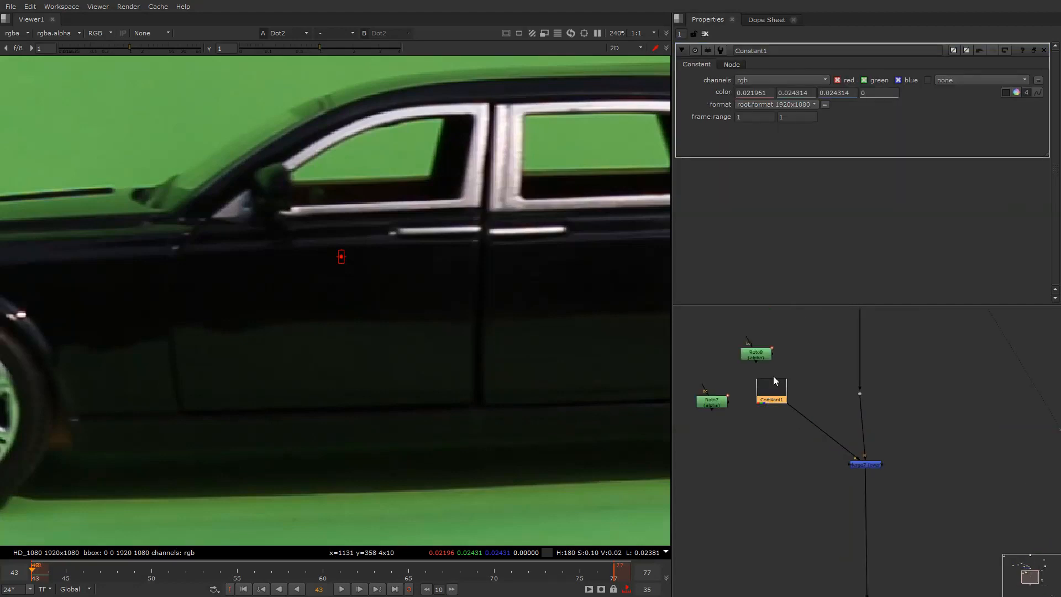
double_click(867, 93)
text(1)
key(Return)
click(767, 82)
key(1)
key(a)
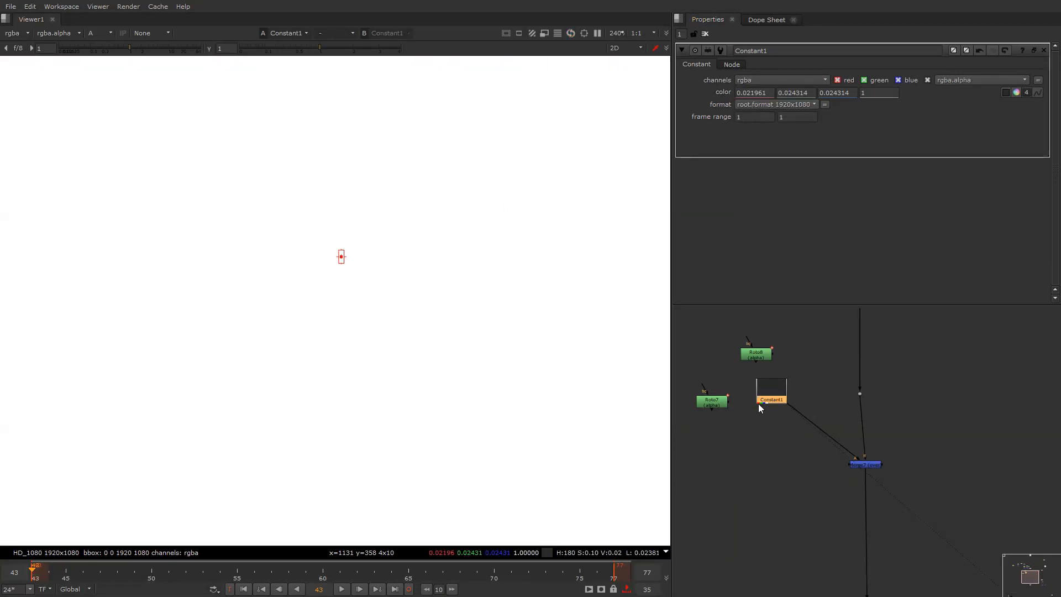
key(a)
Connect Roto7 as the mask of the Constant's Merge and view the masked result in full frame
drag(706, 409, 962, 414)
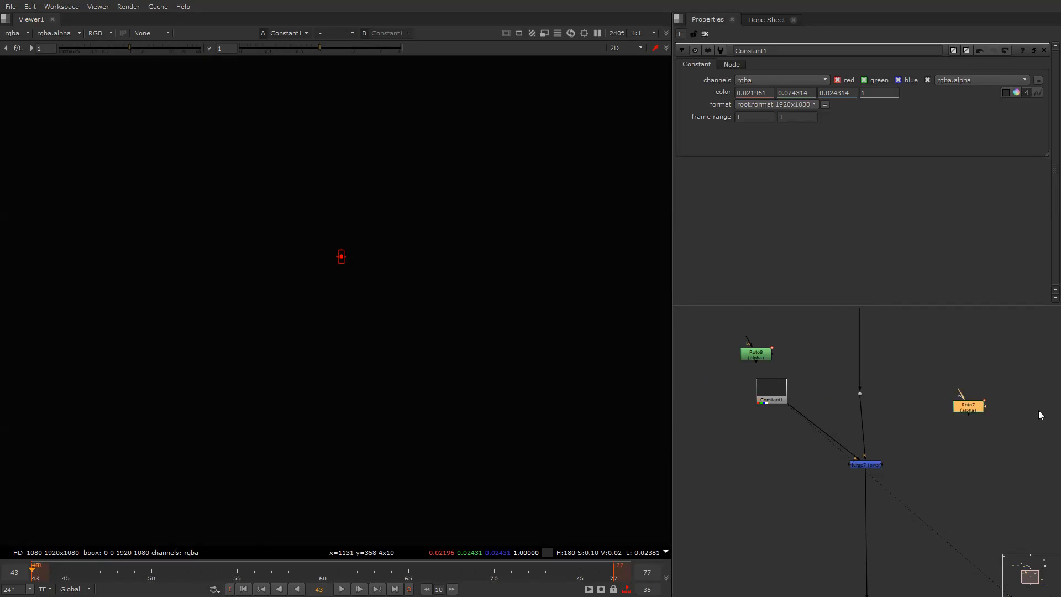
drag(886, 465, 962, 440)
click(870, 465)
key(1)
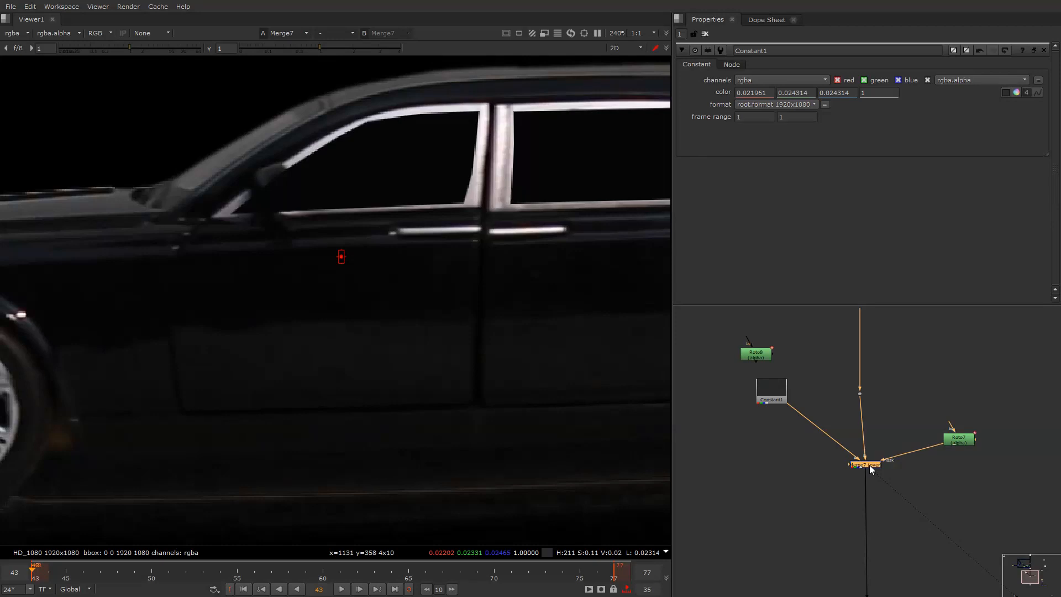
key(f)
View the final street composite and examine the darkened side windows and mirror up close
scroll(933, 369, down, 5)
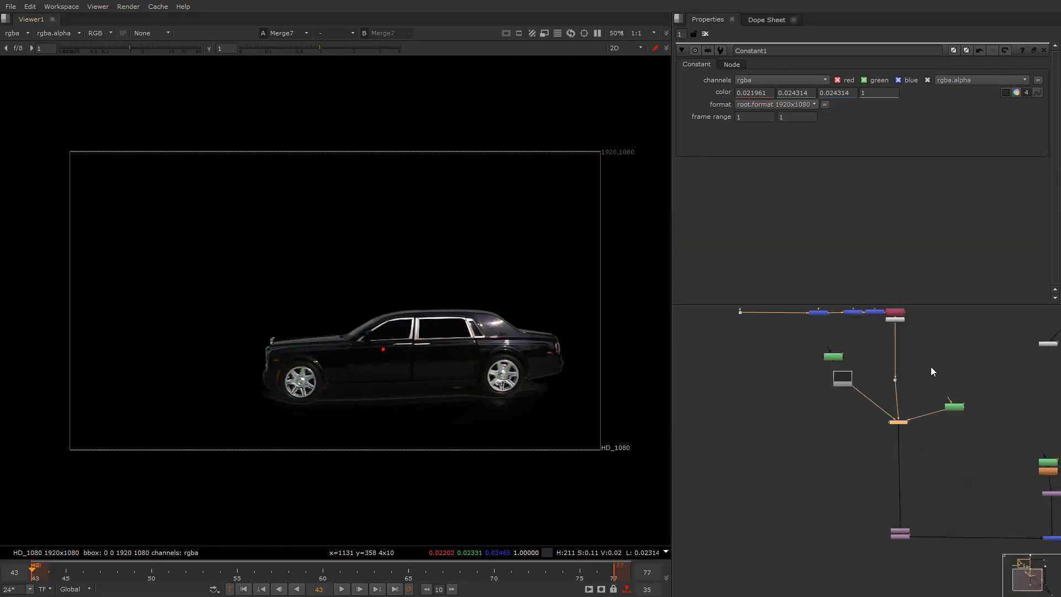
scroll(941, 414, up, 3)
drag(980, 407, 916, 444)
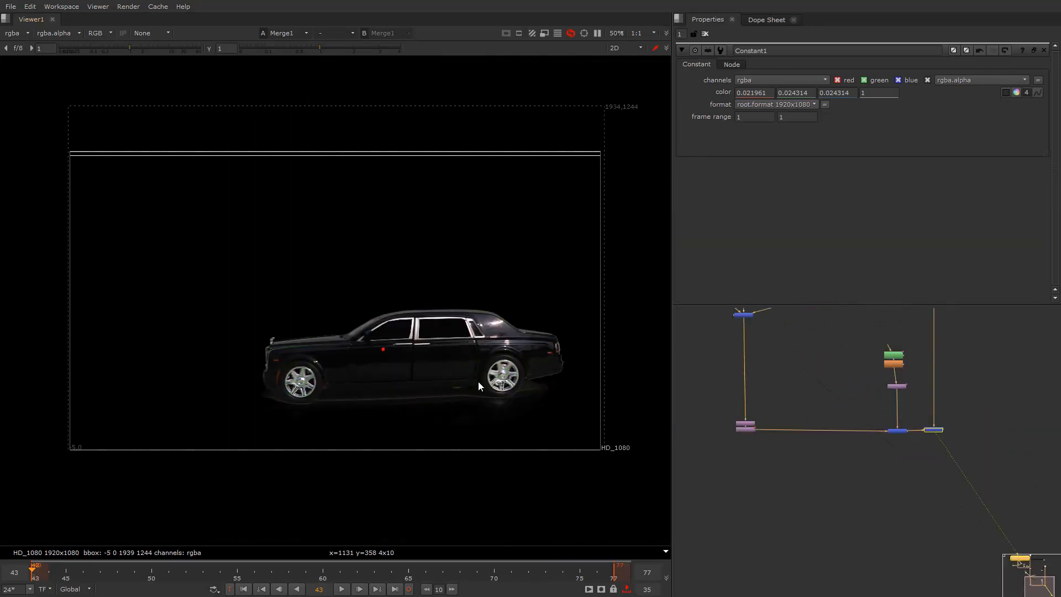
key(1)
key(o)
key(o)
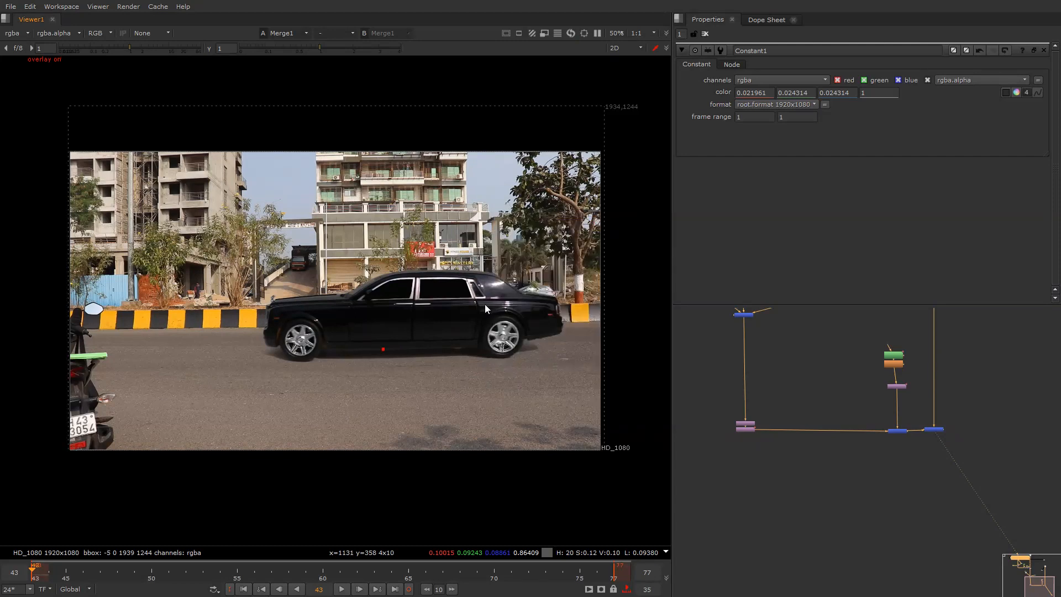
scroll(453, 308, up, 10)
scroll(1020, 345, down, 2)
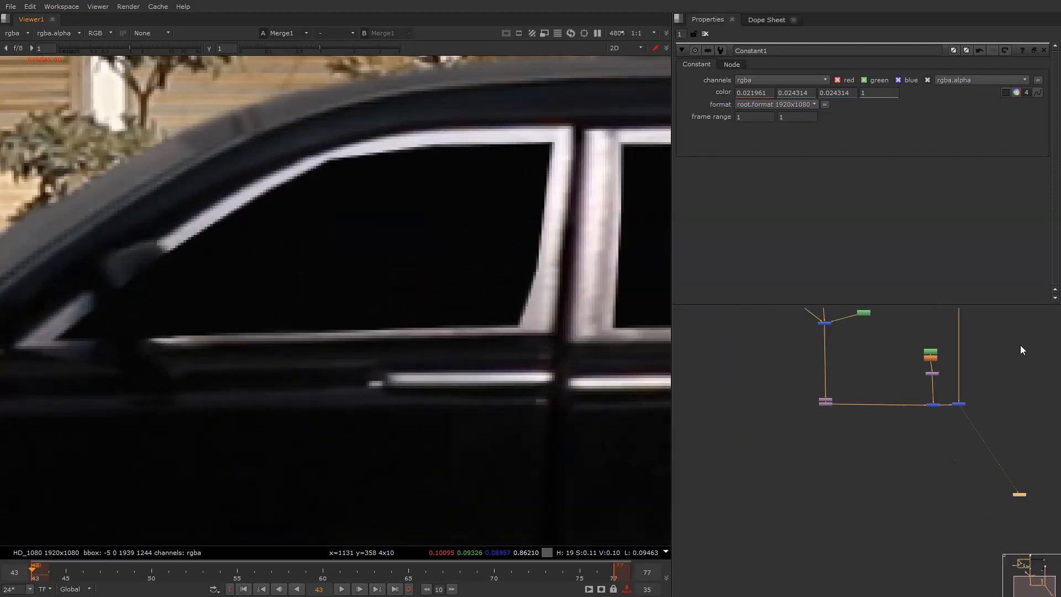
Insert a Merge between Roto7 and the mask input, connect Roto8 as A, and set the operation to stencil
scroll(911, 393, up, 2)
double_click(872, 412)
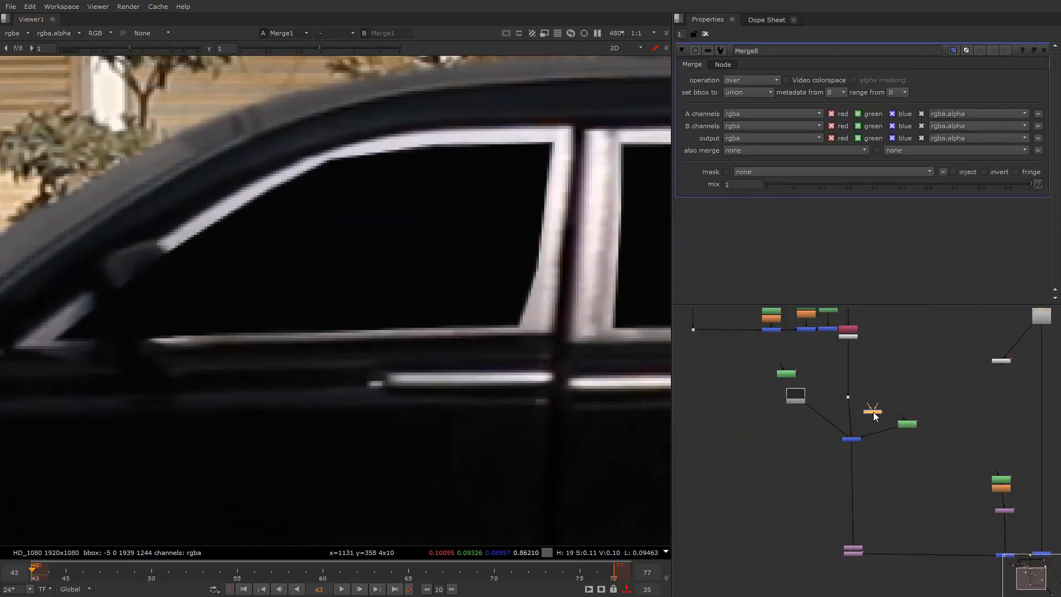
drag(786, 375, 889, 386)
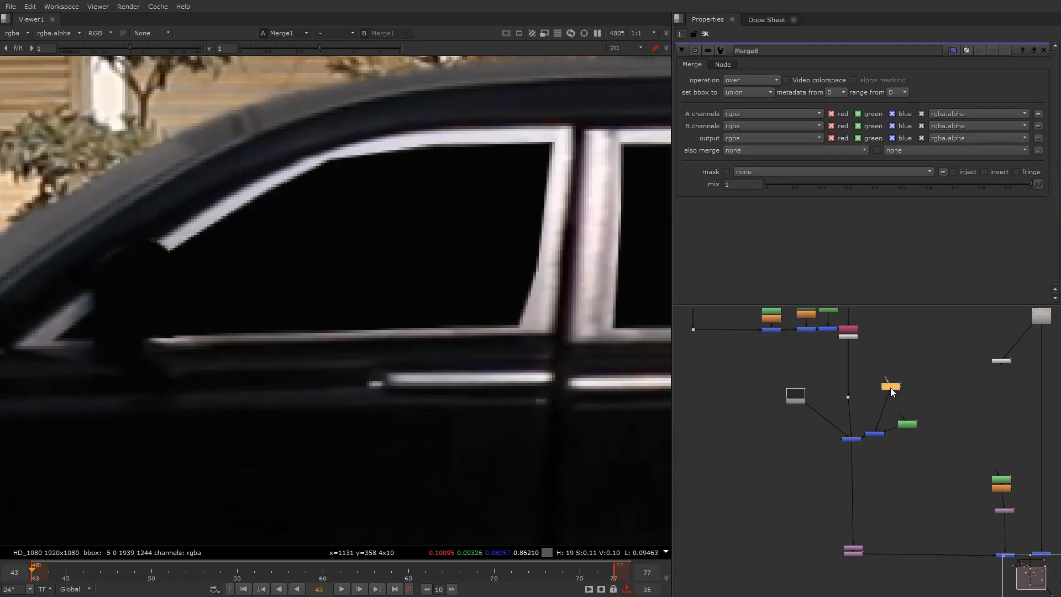
click(875, 434)
click(742, 78)
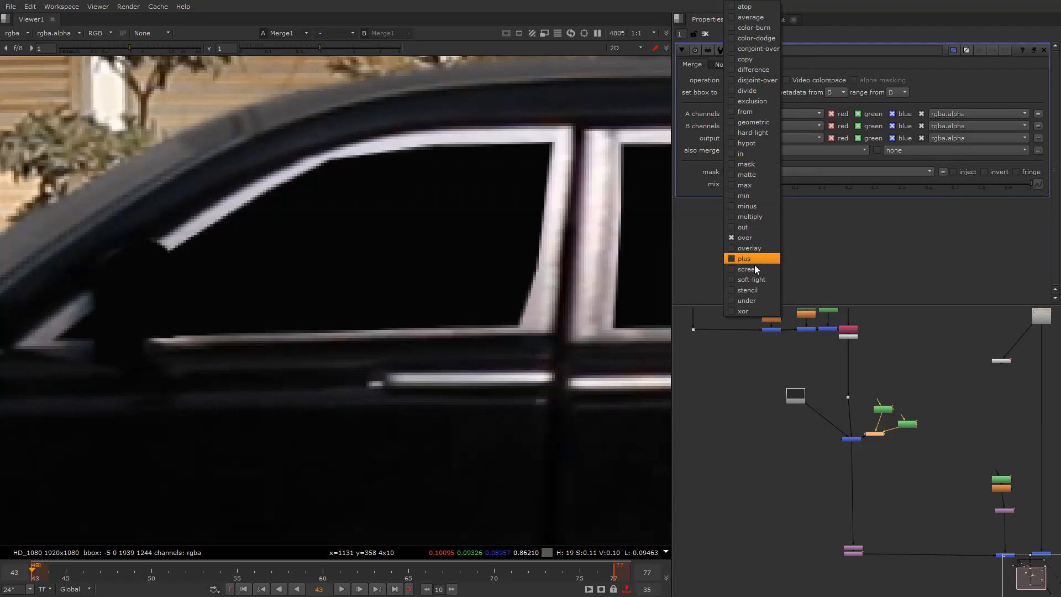
click(750, 286)
key(f)
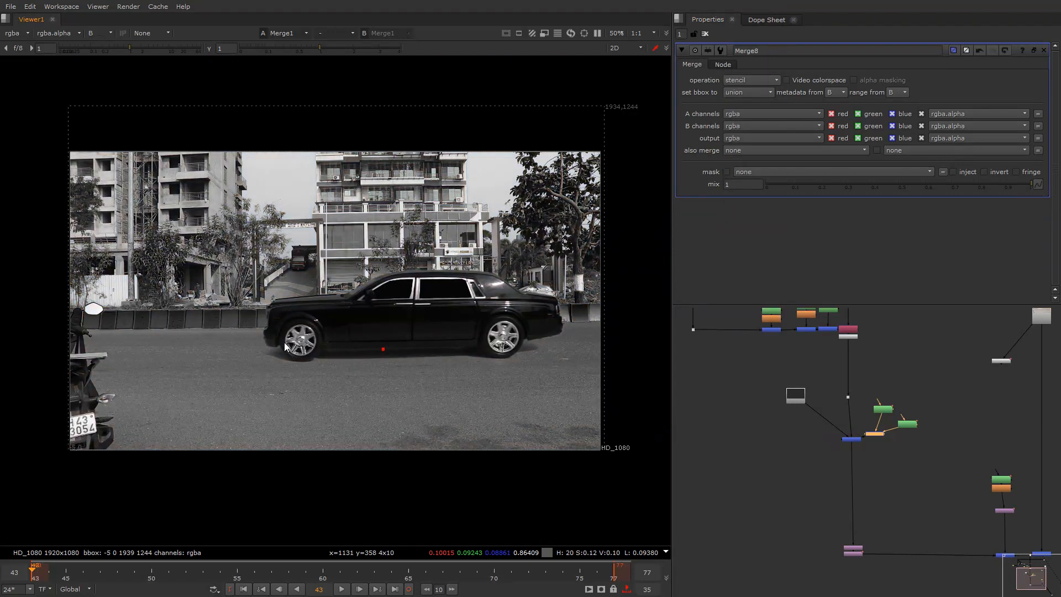
Add a Blur node with size 5 after Roto8
click(885, 409)
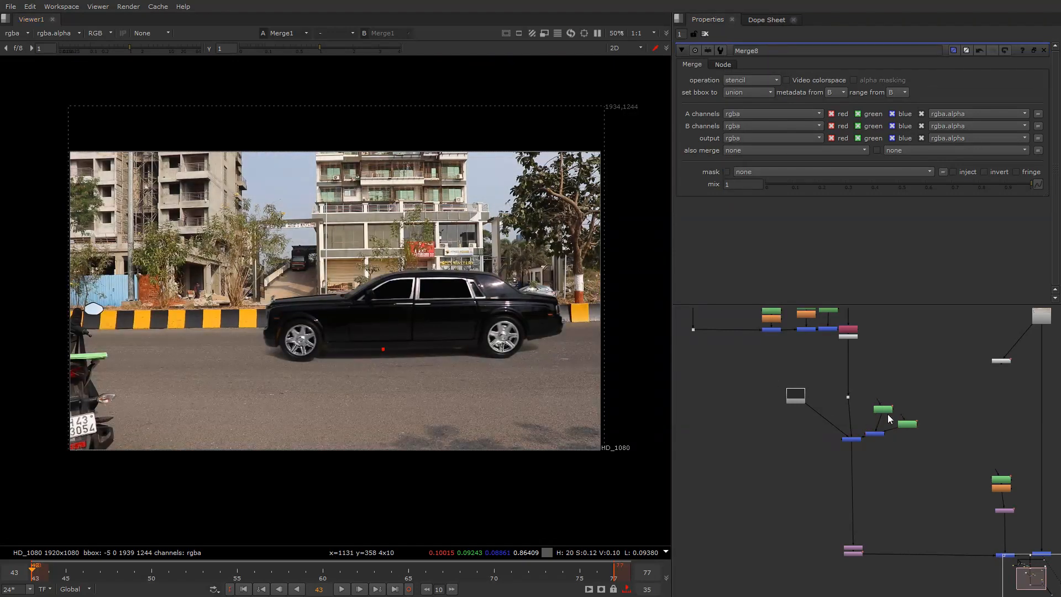
key(b)
click(736, 92)
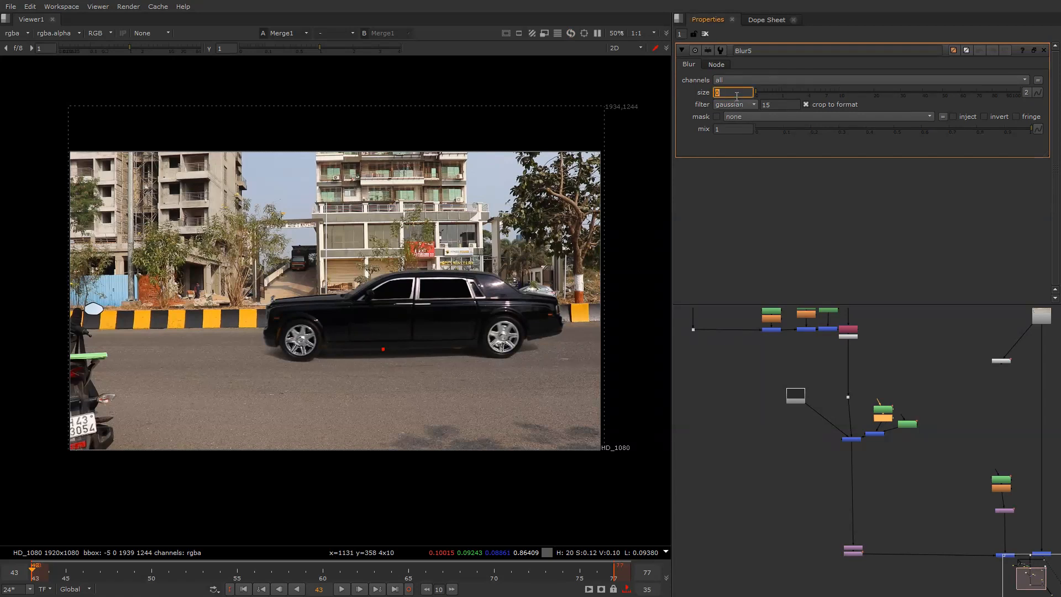
text(5)
key(Return)
Spread out Roto7, the stencil Merge, and Roto8 with its Blur to tidy the mask branch
drag(906, 425, 942, 426)
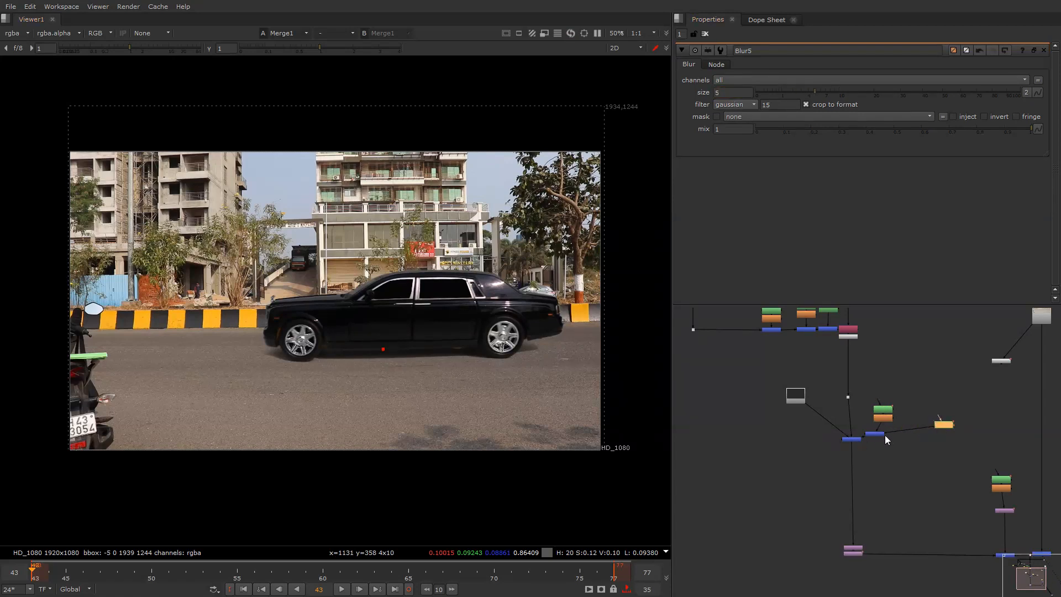
drag(877, 435, 905, 440)
drag(903, 395, 881, 420)
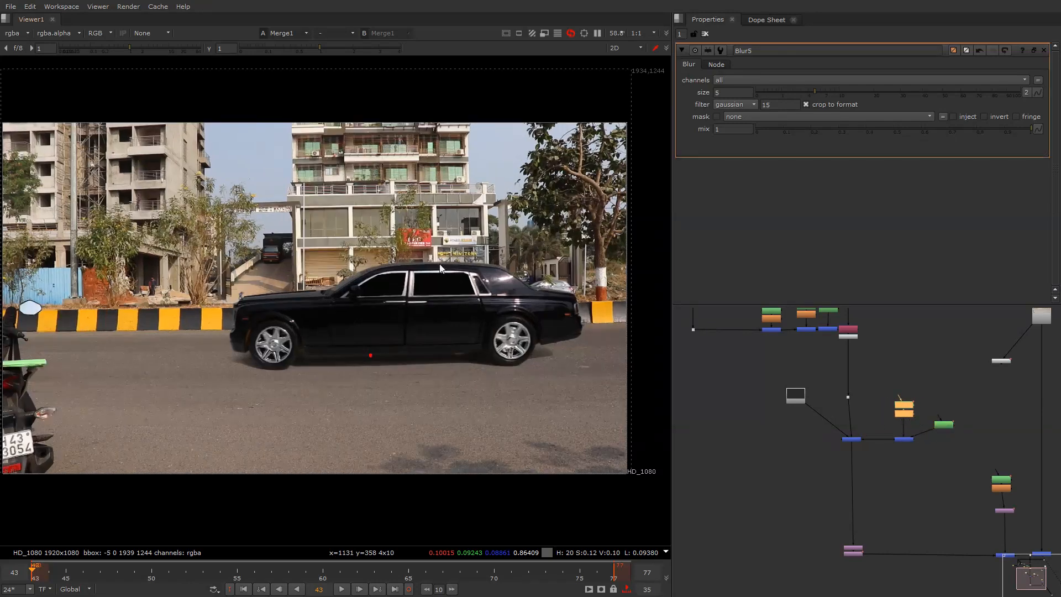
Compare the window edges in the final composite with the original green-screen footage
scroll(430, 286, up, 5)
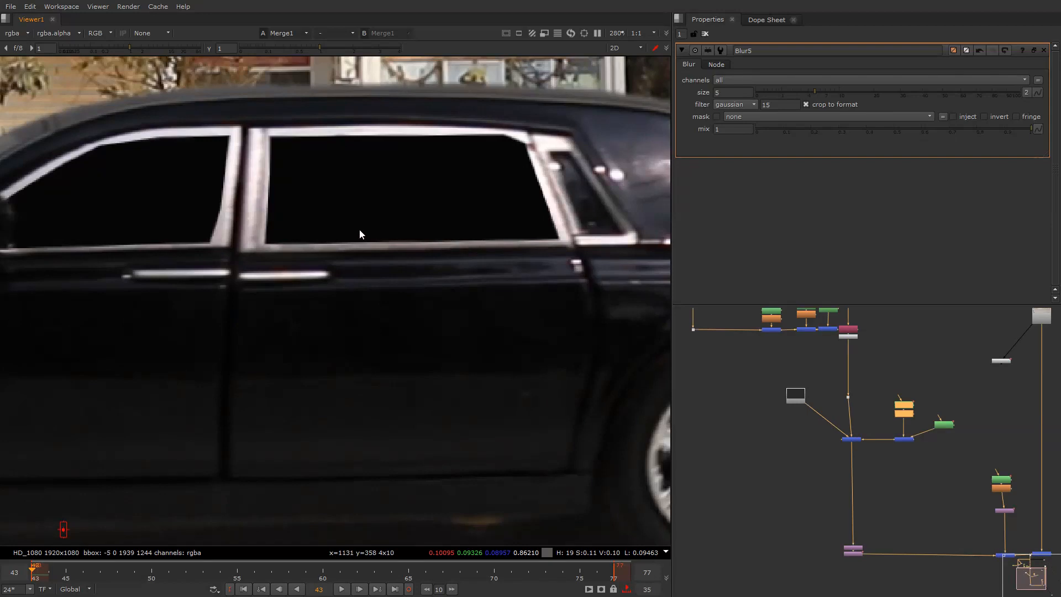
scroll(926, 442, down, 5)
middle_drag(927, 453, 893, 431)
key(super)
scroll(917, 357, up, 3)
click(836, 337)
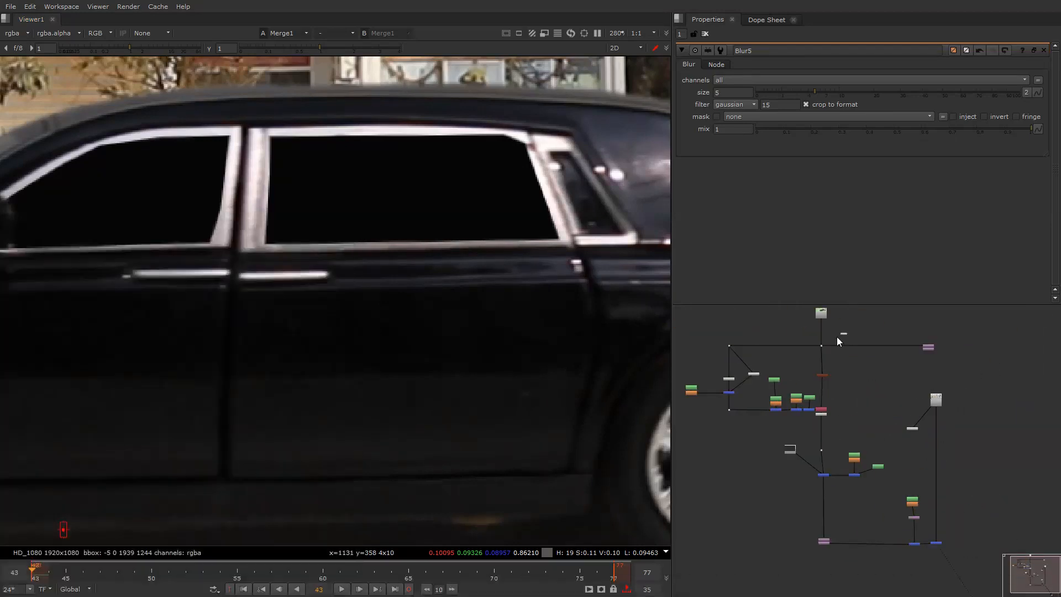
scroll(919, 355, up, 4)
click(942, 346)
key(1)
click(893, 354)
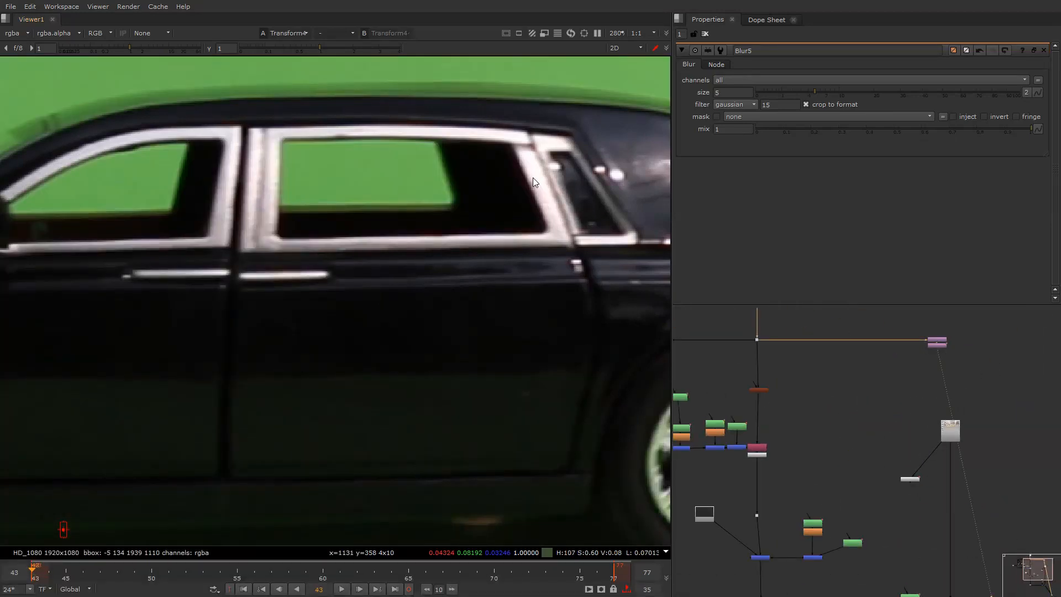
key(1)
key(2)
key(1)
key(2)
key(1)
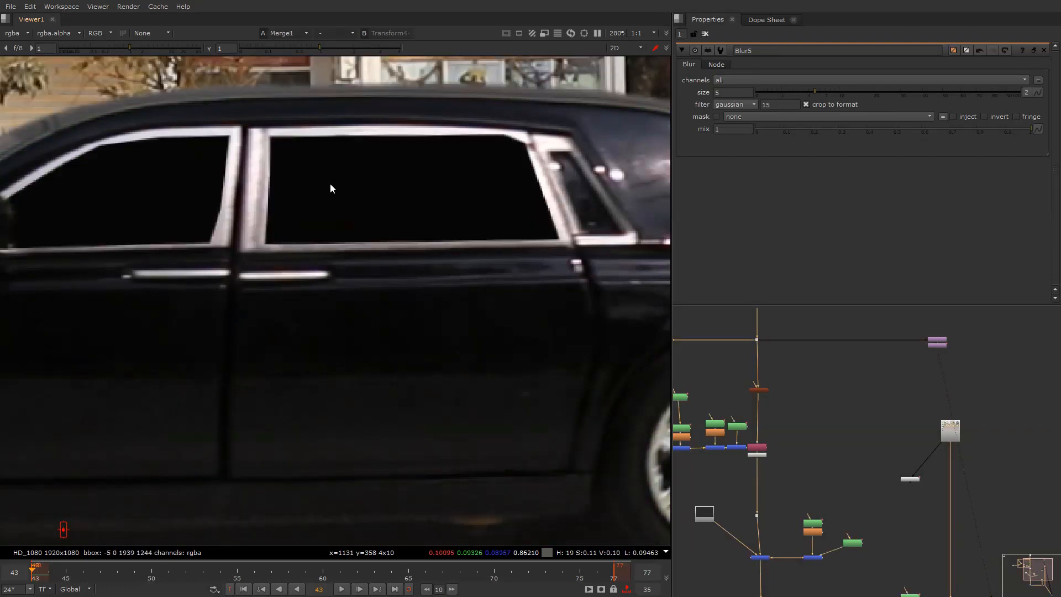
Add a Keyer node beside Roto8 and connect its input to the dot in the car branch
middle_drag(780, 440, 794, 379)
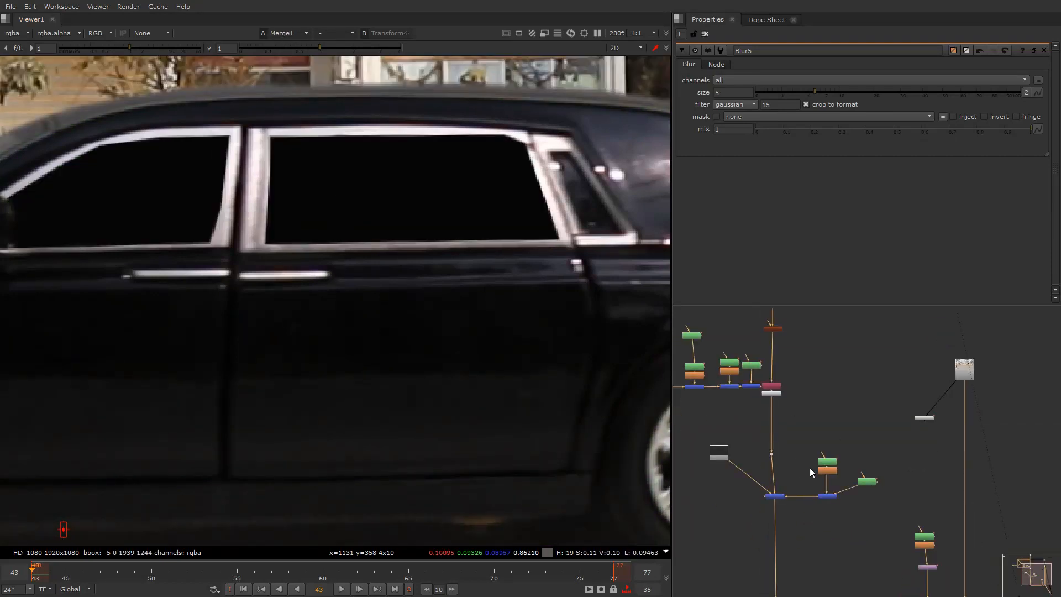
key(Tab)
text(k)
click(787, 481)
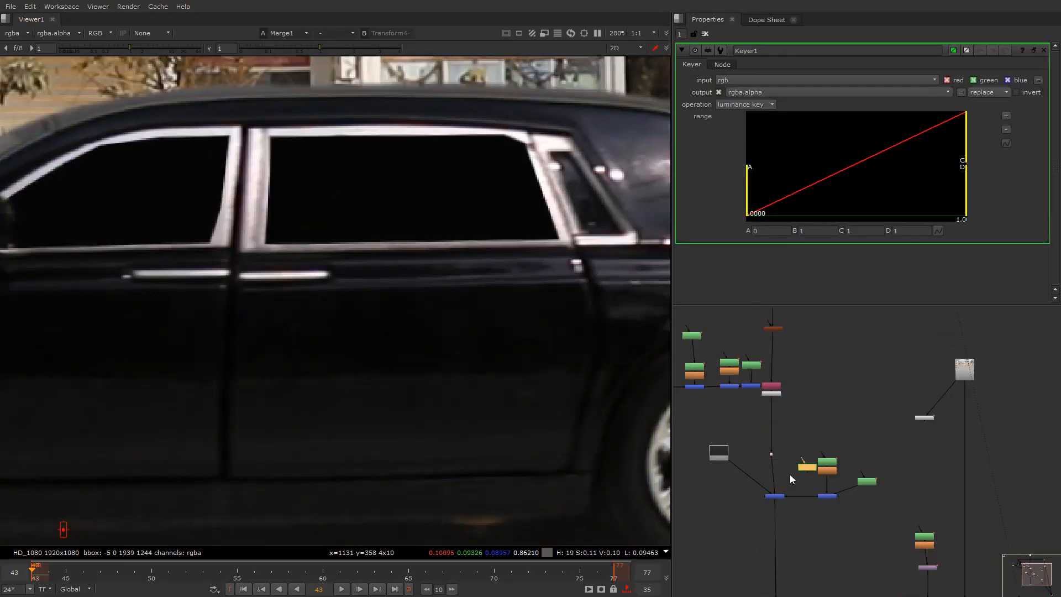
scroll(790, 474, up, 3)
drag(811, 456, 762, 445)
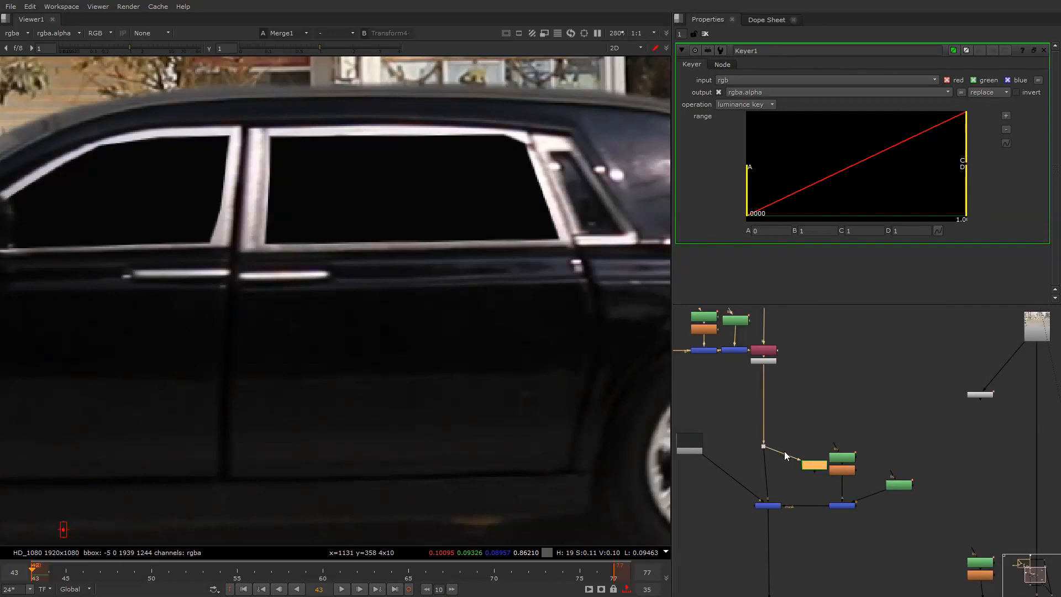
View the Keyer's alpha and set its luminance range to about A 0.553 and B 0.634 to isolate the chrome window trim
key(1)
key(f)
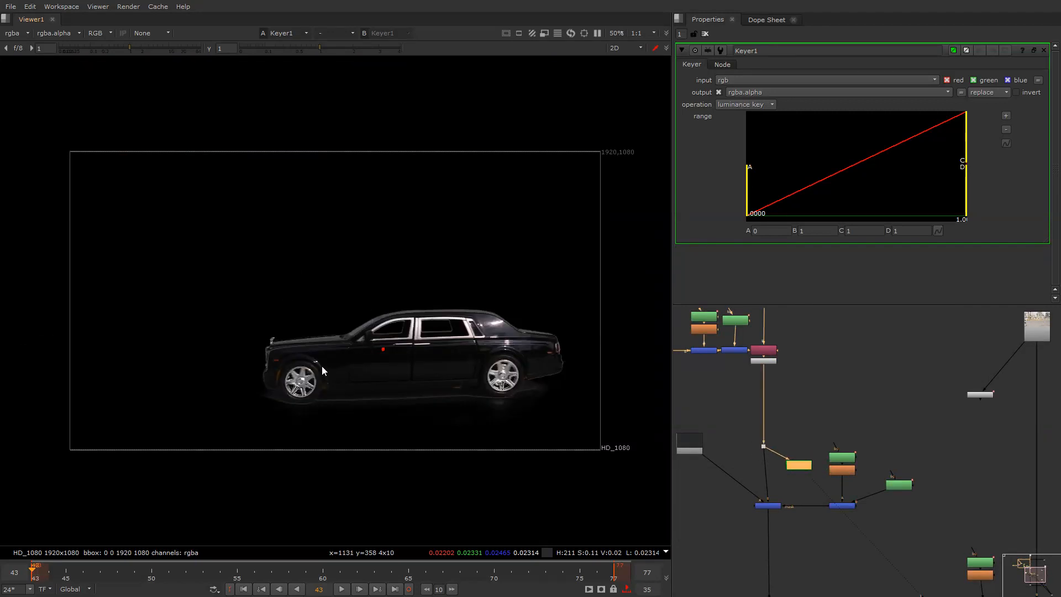
scroll(394, 342, up, 4)
key(a)
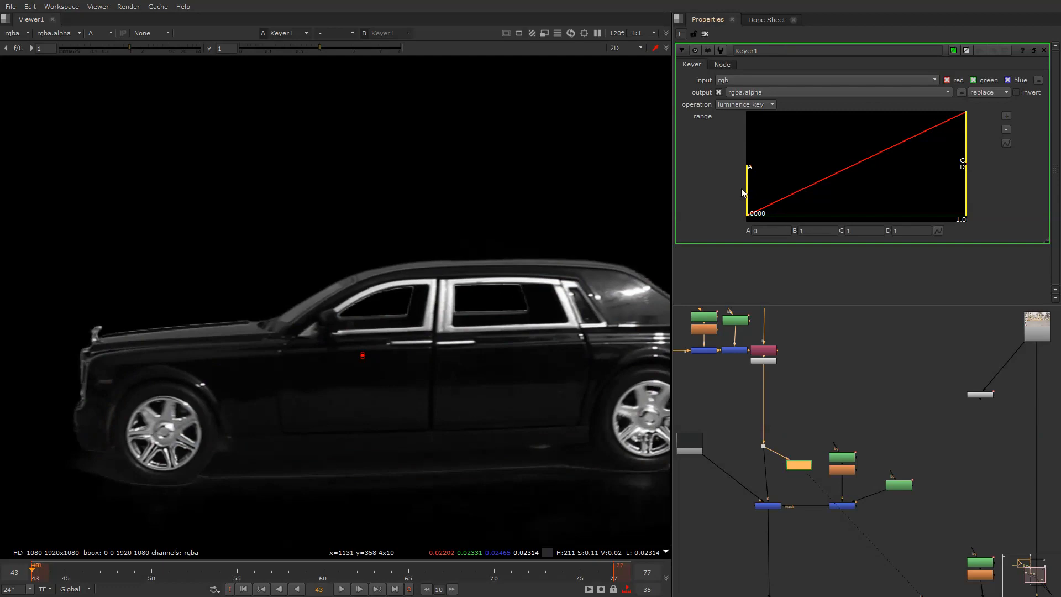
drag(749, 197, 913, 202)
drag(967, 166, 915, 163)
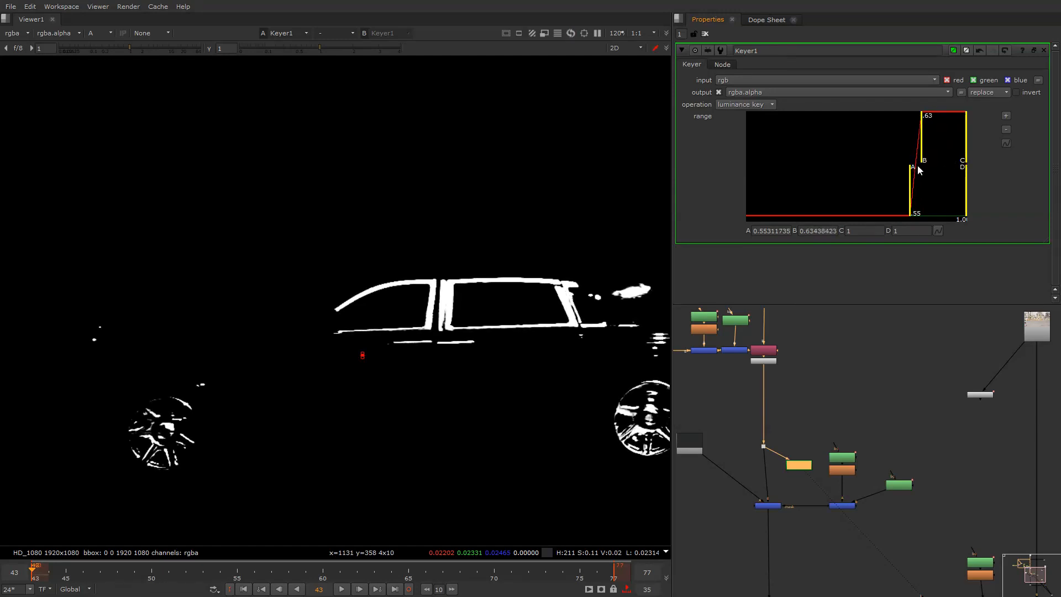
Stencil the Keyer's matte out of the window mask with a new Merge, and view the final composite in full frame
scroll(798, 493, up, 3)
double_click(803, 497)
drag(804, 496, 793, 454)
click(727, 80)
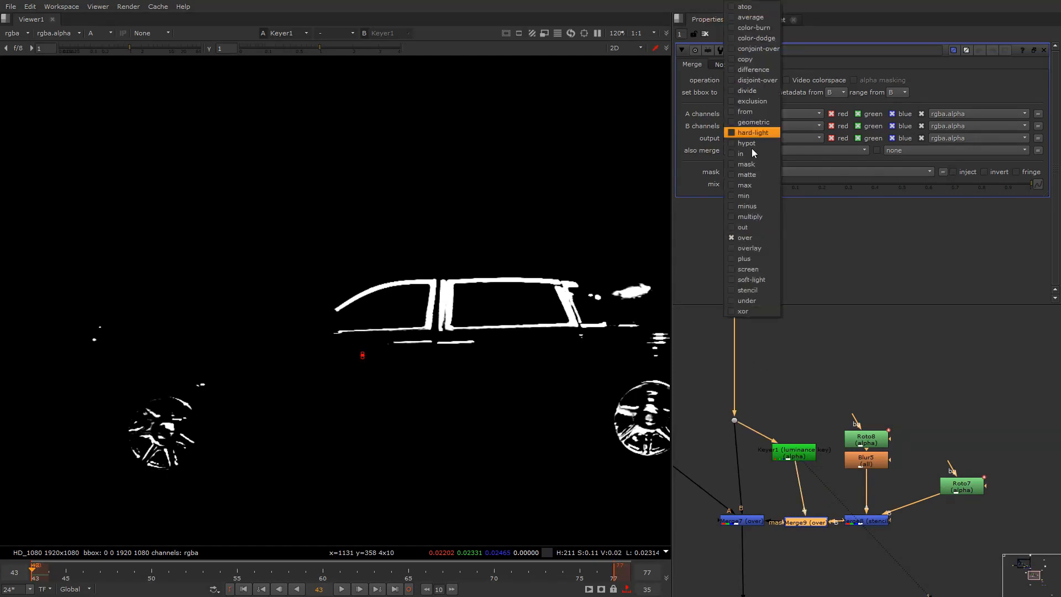
click(750, 290)
scroll(828, 376, down, 3)
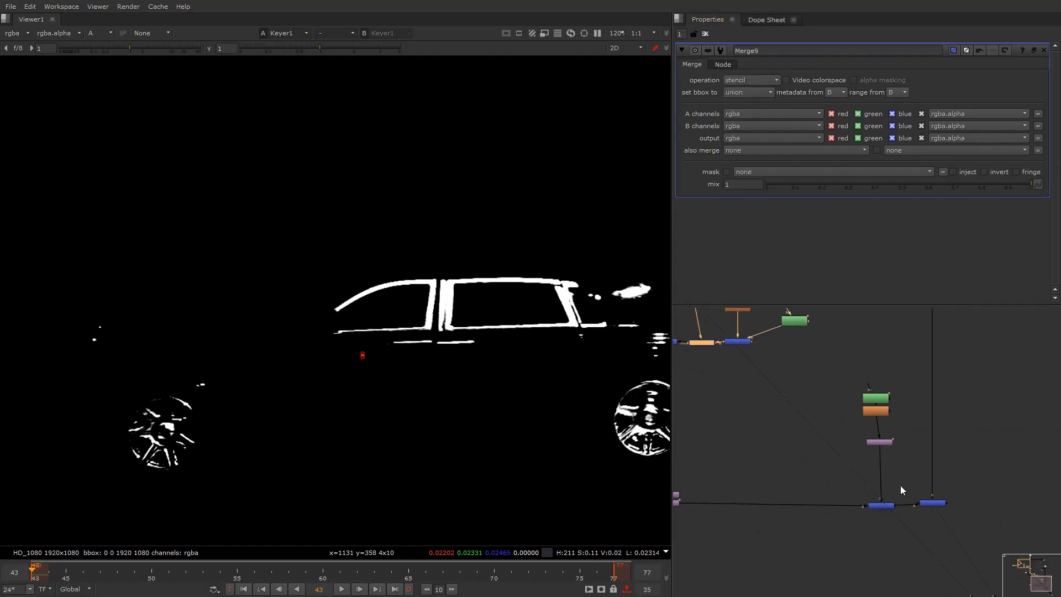
key(1)
key(a)
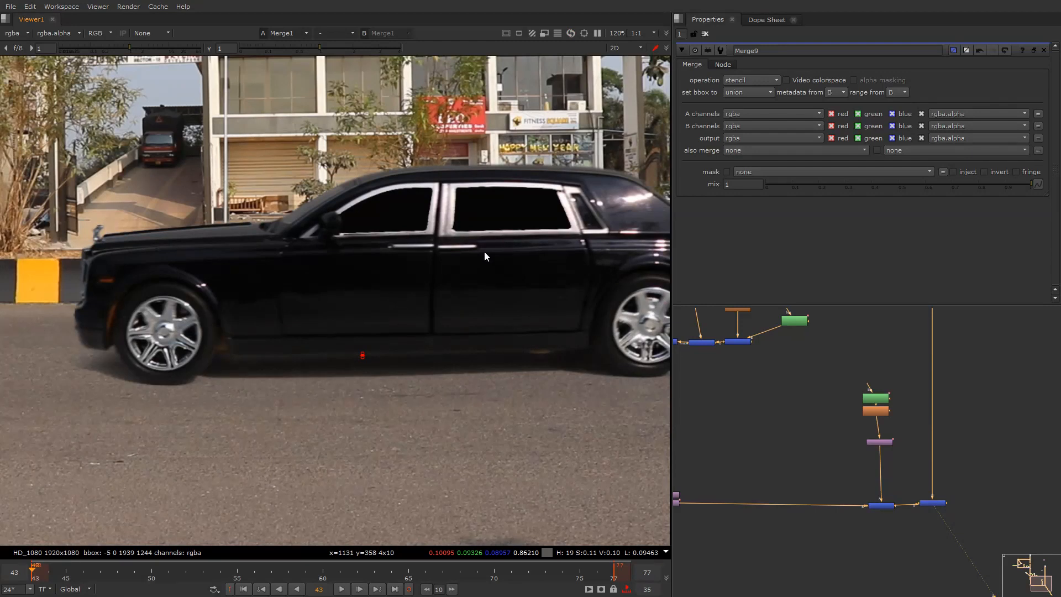
key(f)
right_click(467, 180)
click(471, 197)
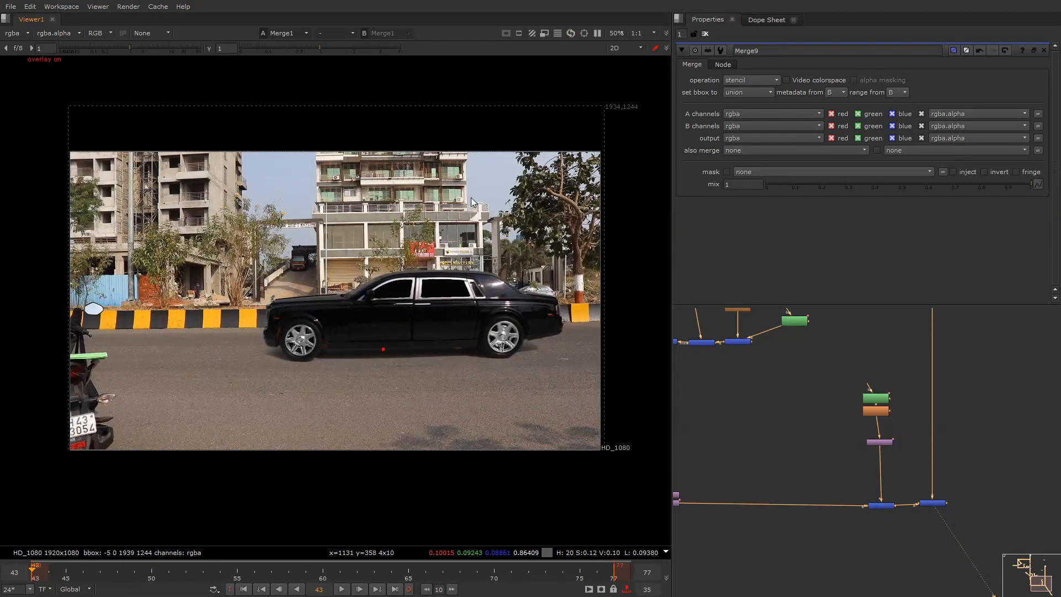
Add a Blur node with size 3 after the Keyer to soften the trim matte
middle_drag(693, 340, 805, 412)
scroll(806, 412, up, 3)
click(830, 379)
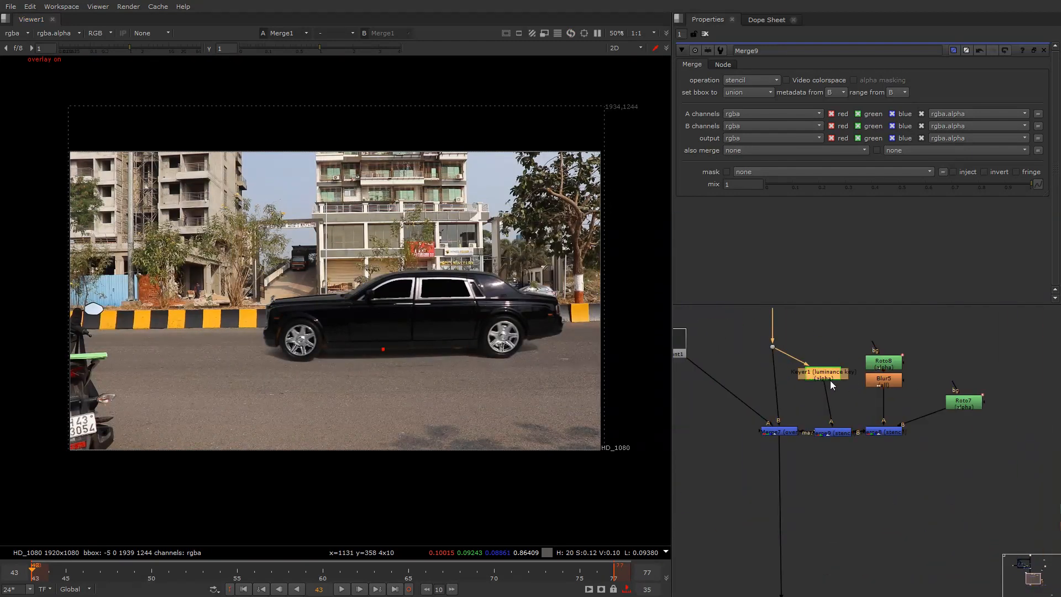
key(b)
scroll(429, 288, up, 4)
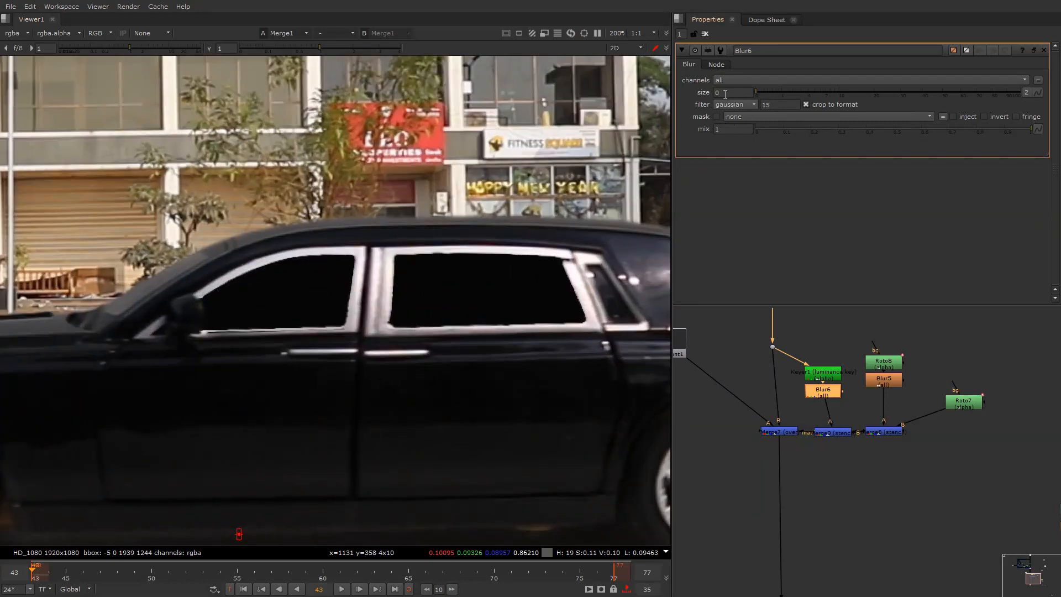
double_click(725, 94)
text(3)
key(Return)
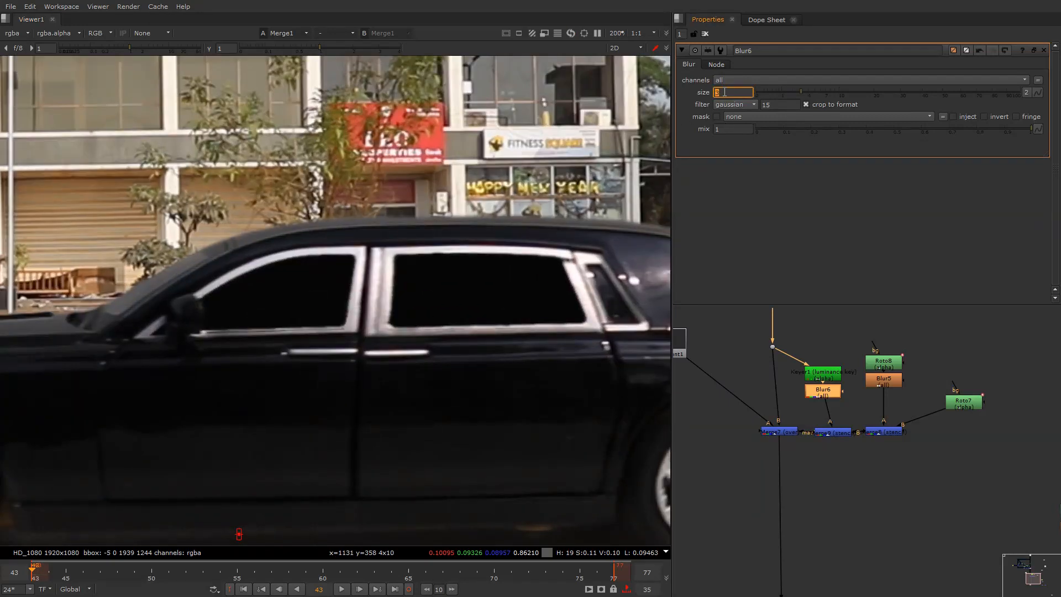
key(f)
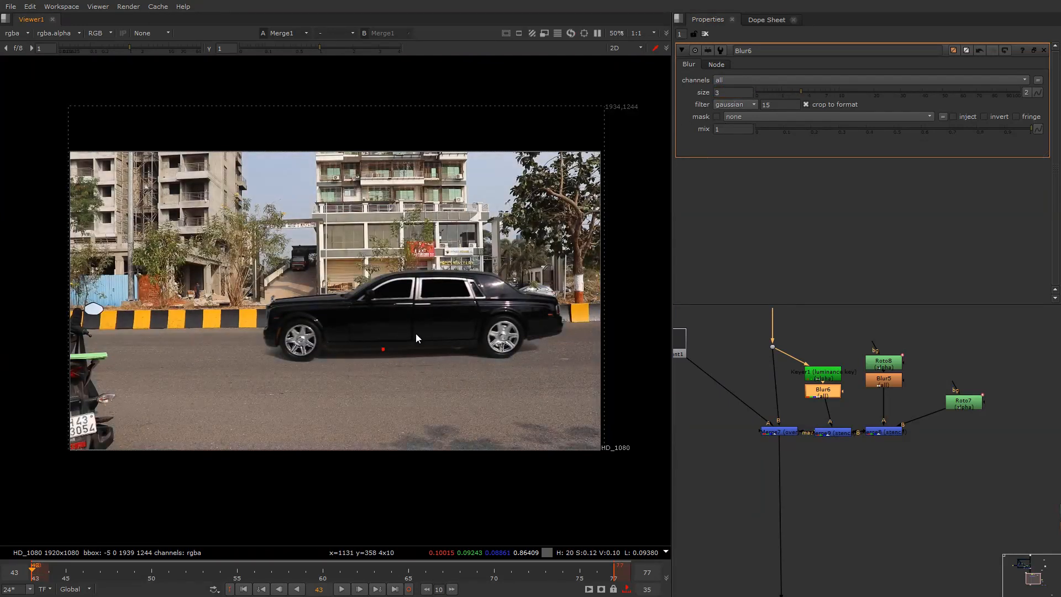
Disable and re-enable the Merge that fills the windows with the dark Constant to compare the composite with and without it
click(775, 434)
key(d)
key(d)
key(d)
key(d)
key(d)
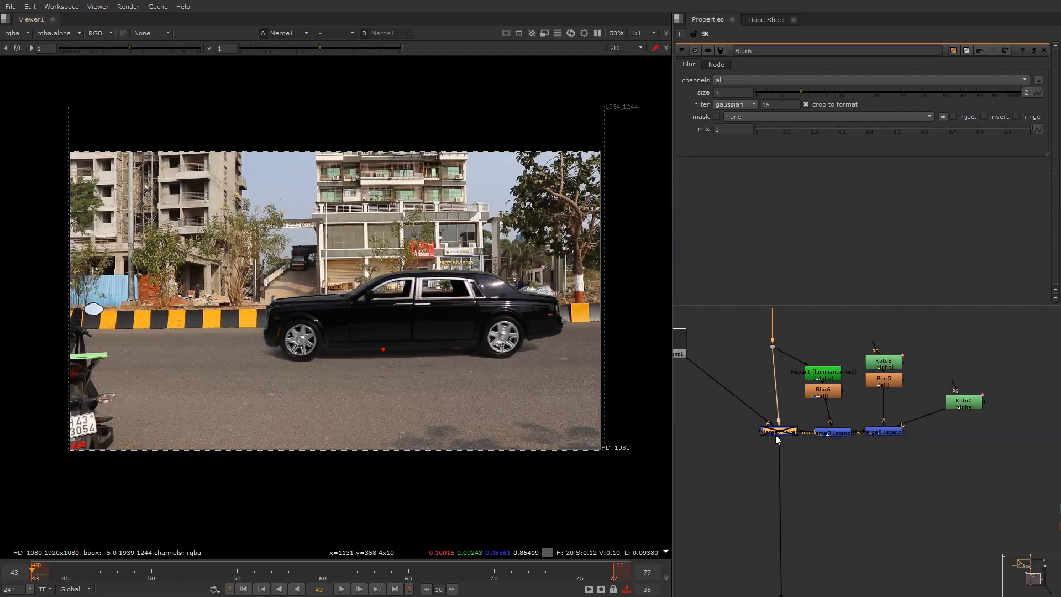
key(d)
key(d)
key(d)
key(d)
key(d)
Play through the composited shot to check the dark windows in motion and return to the first frame
key(l)
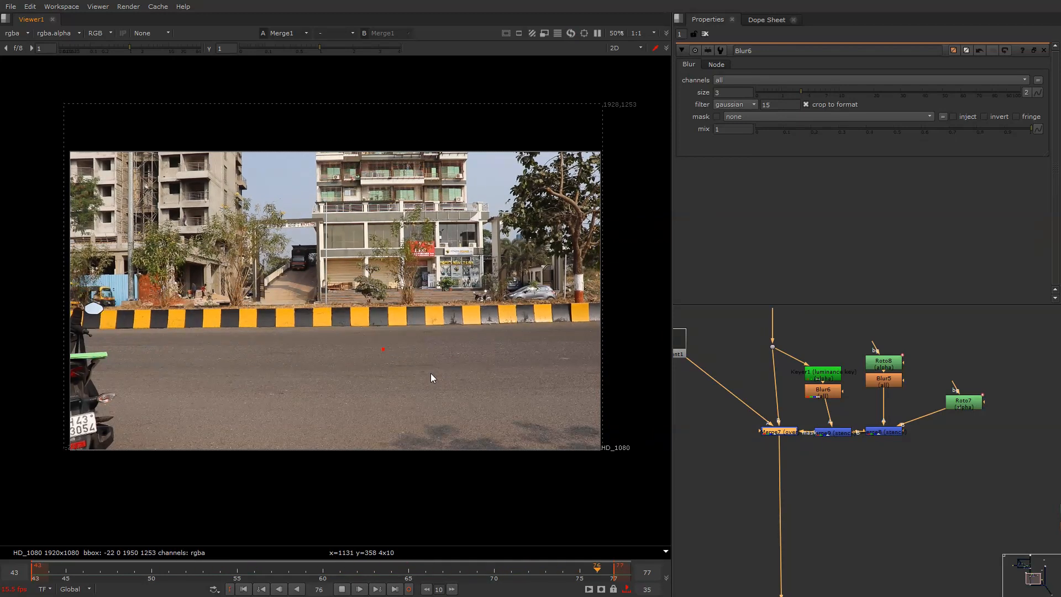
key(k)
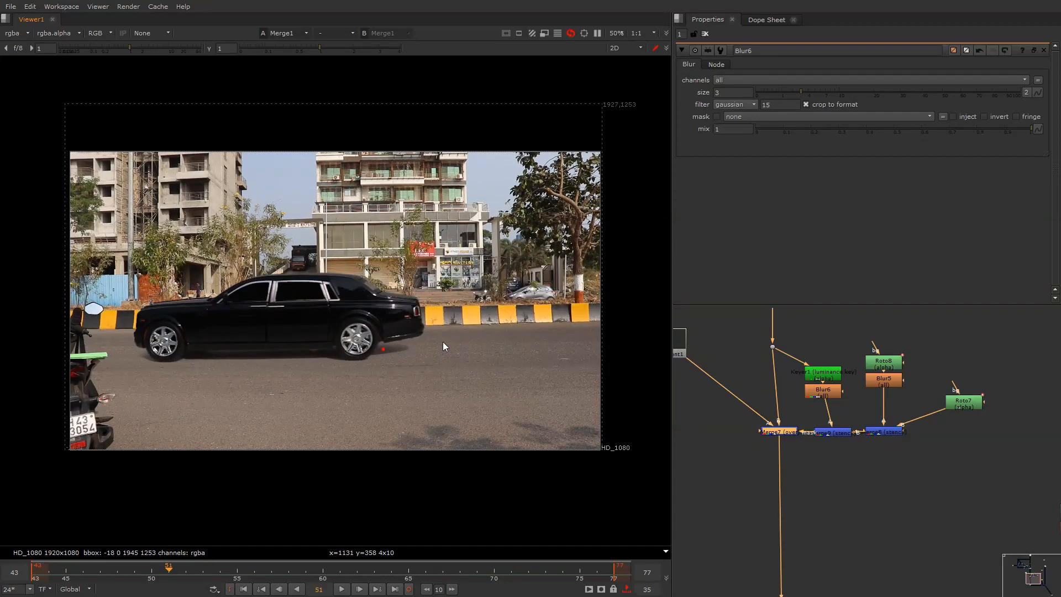
key(Home)
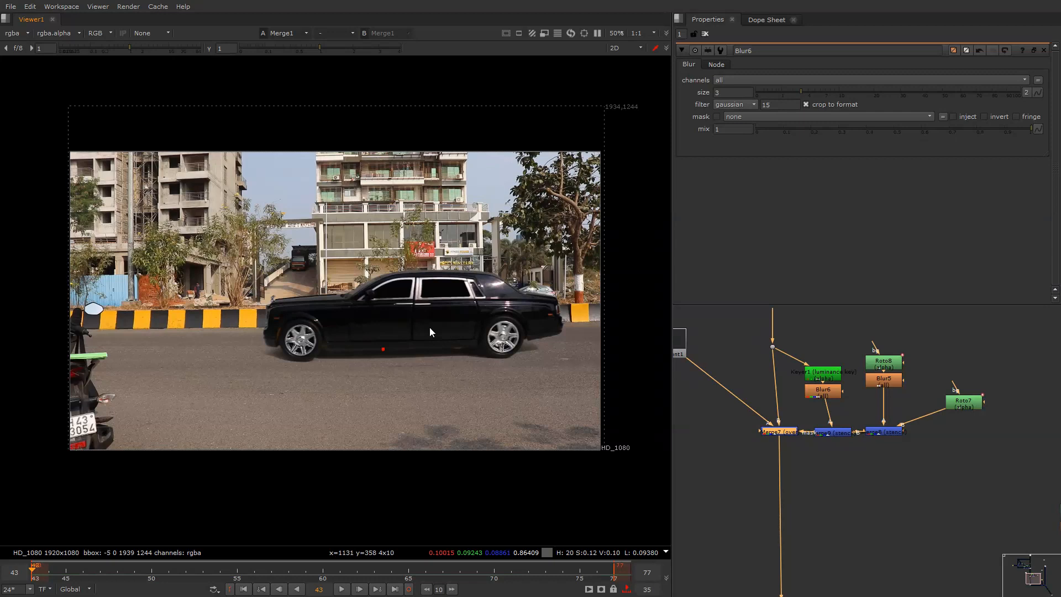
Add a Transform fed from the dot in the car branch, place its pivot on the car, and move it to about x 10, y 92
scroll(794, 379, down, 5)
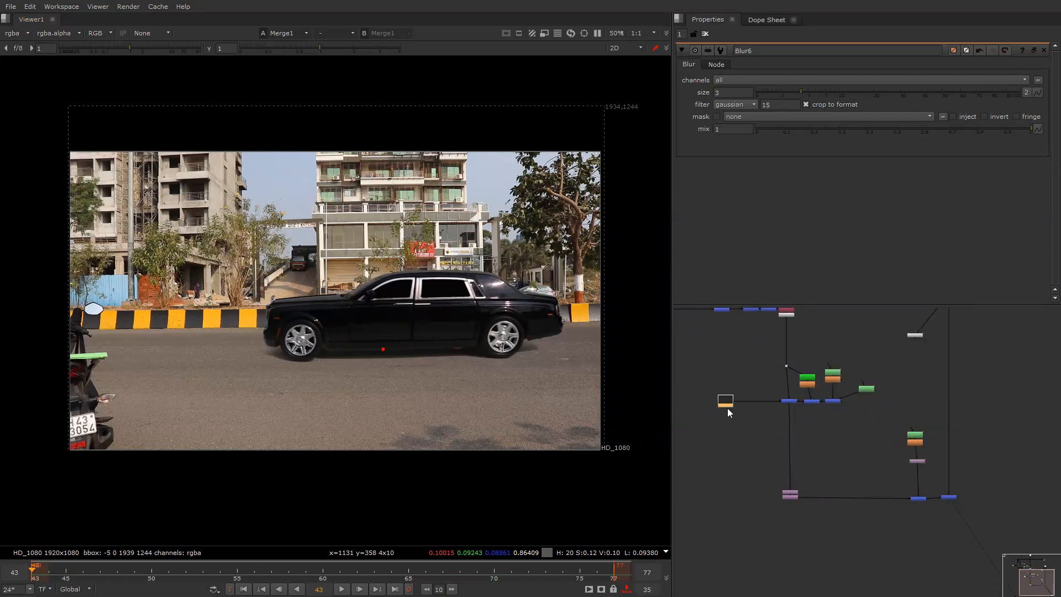
scroll(727, 408, up, 3)
key(t)
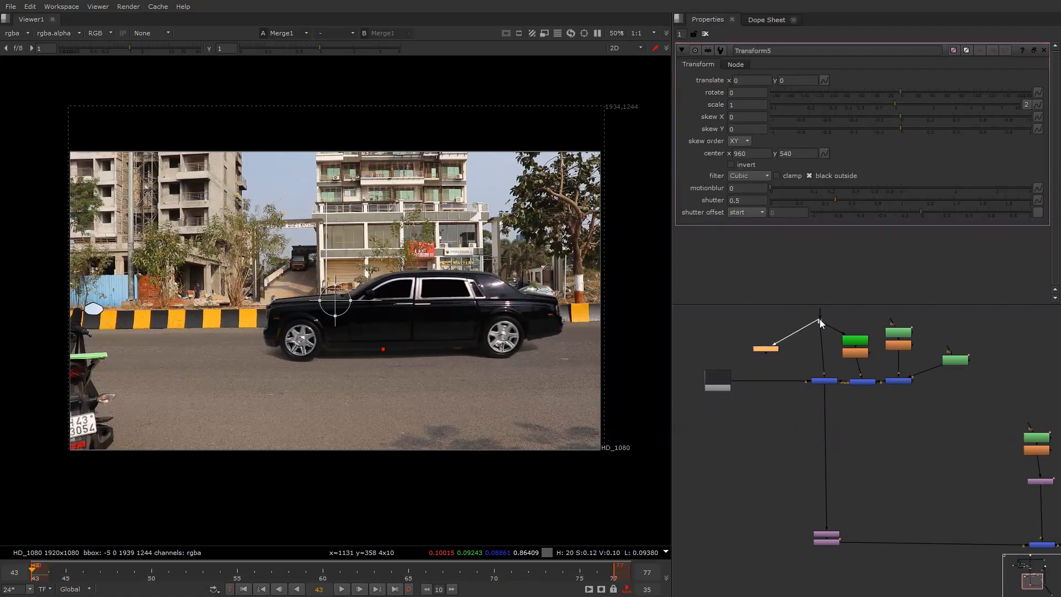
key(1)
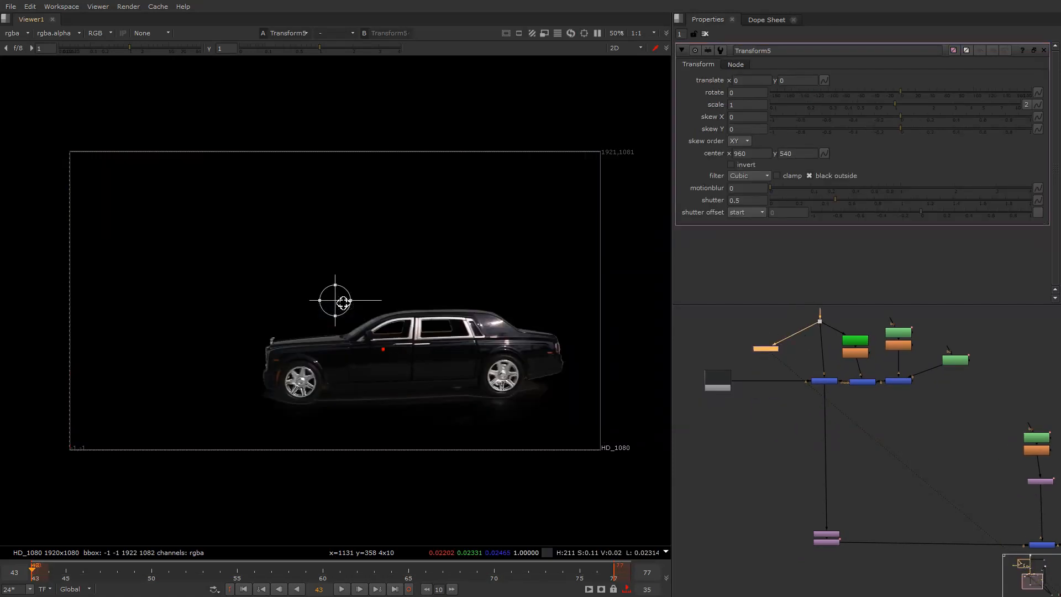
drag(329, 301, 422, 337)
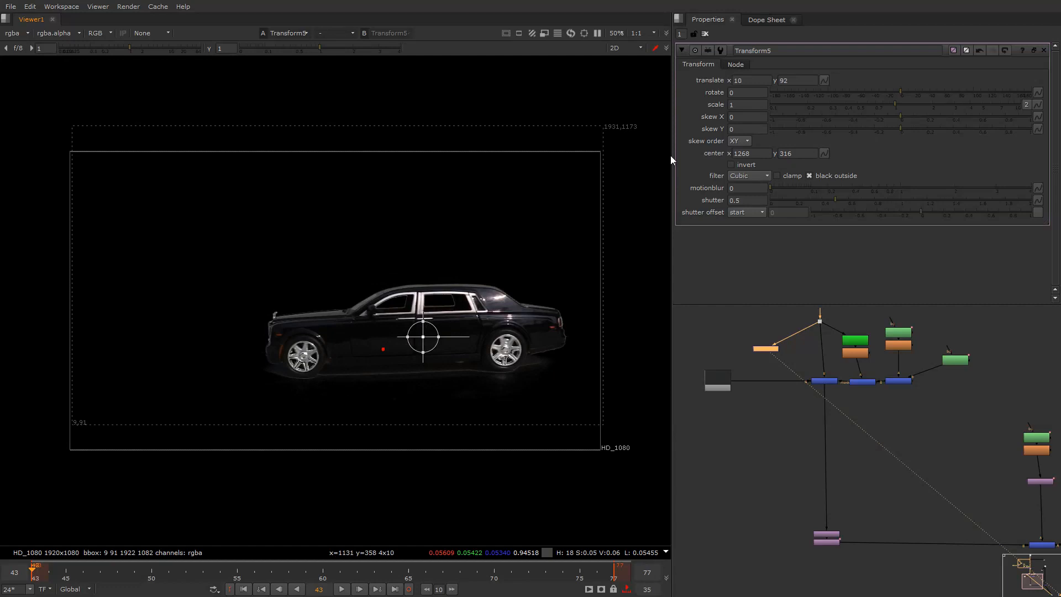
Set the new Transform's scale to 1.1
click(741, 105)
text(1.1)
key(Return)
Merge the transformed car over the Constant with a new Merge node set to the screen operation
scroll(795, 390, up, 3)
click(752, 354)
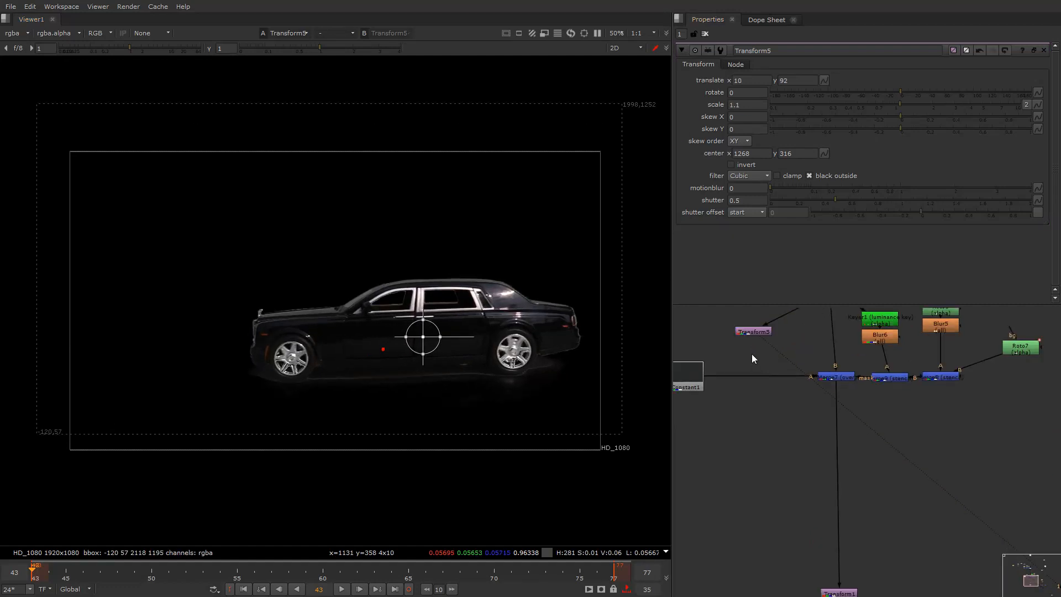
key(m)
mouse_move(751, 357)
mouse_down()
mouse_move(752, 379)
mouse_move(751, 345)
mouse_up()
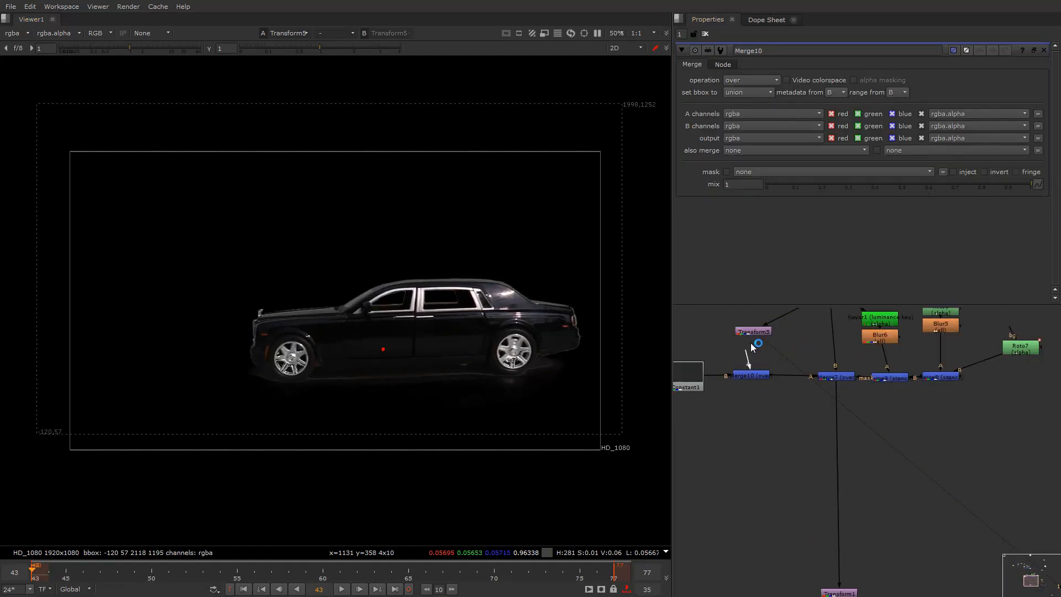
click(750, 376)
key(1)
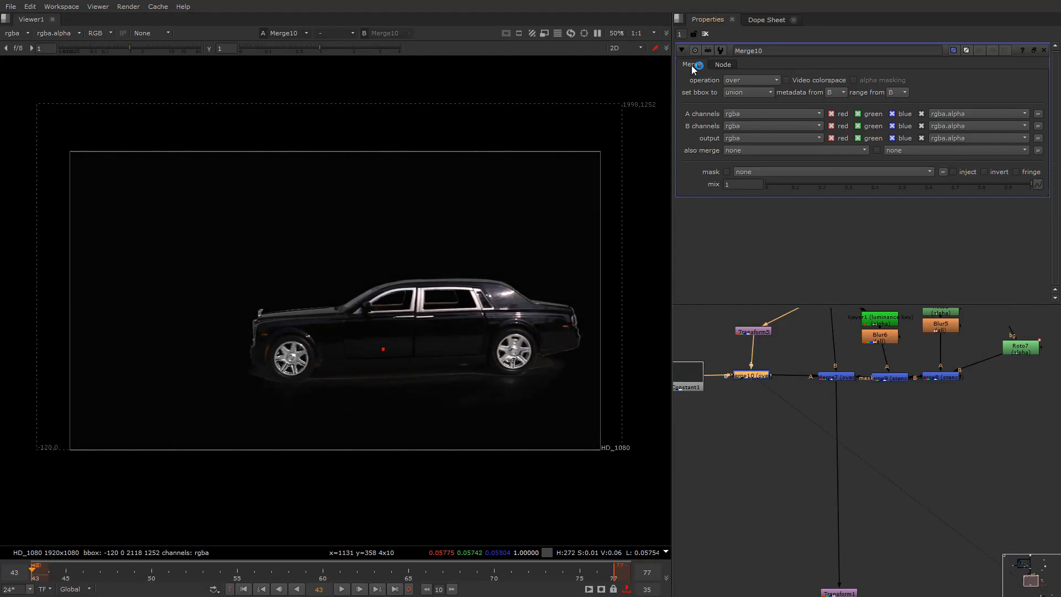
click(739, 81)
click(751, 270)
View the final composite close up at the side windows and toggle the screen Merge to compare the reflection
scroll(906, 442, down, 3)
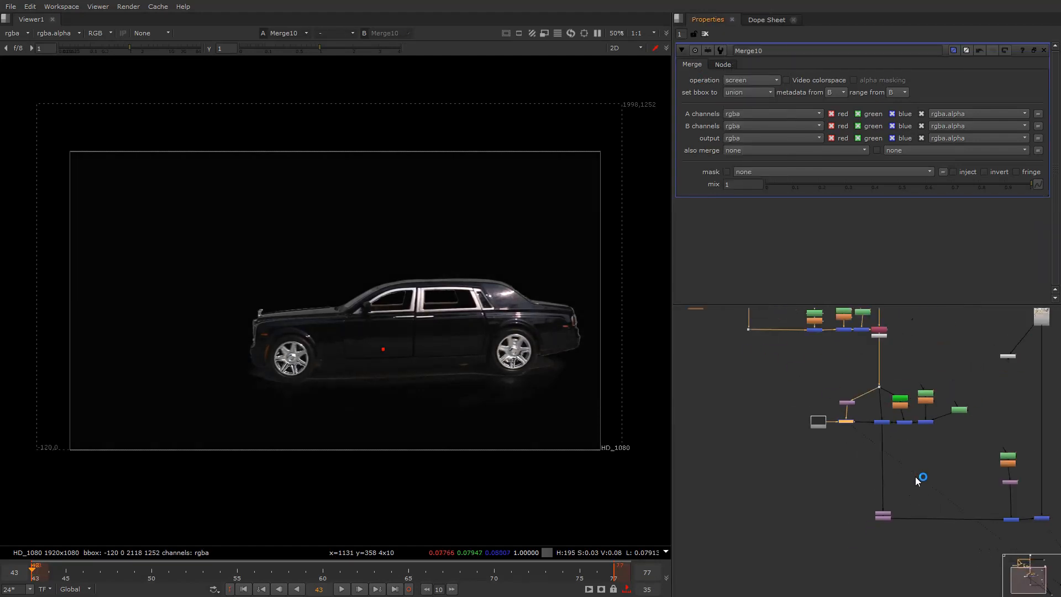
click(908, 435)
key(1)
click(474, 365)
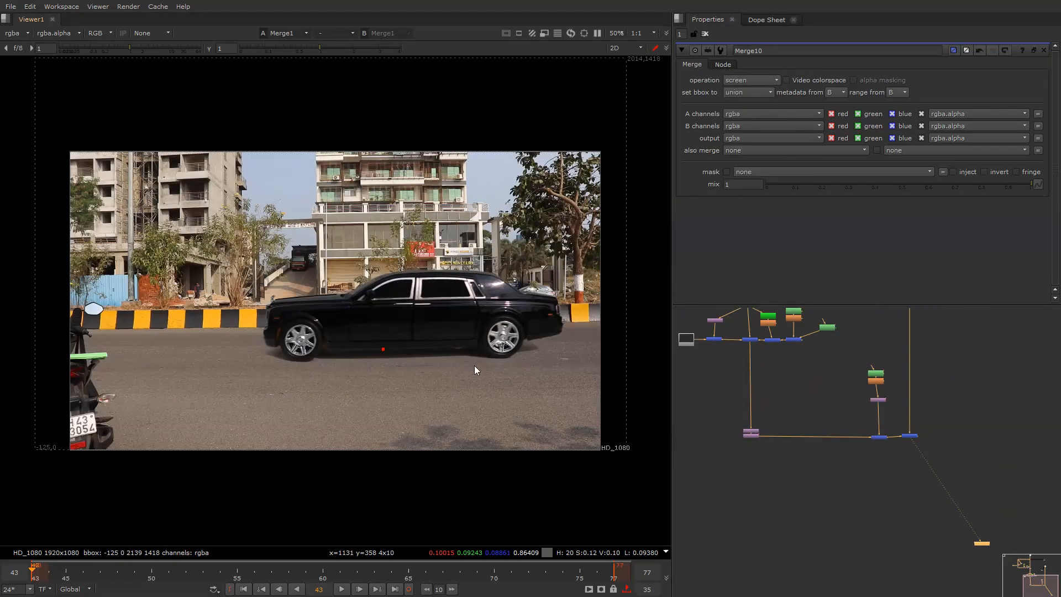
scroll(448, 293, up, 9)
scroll(1054, 420, down, 4)
middle_drag(874, 339, 888, 353)
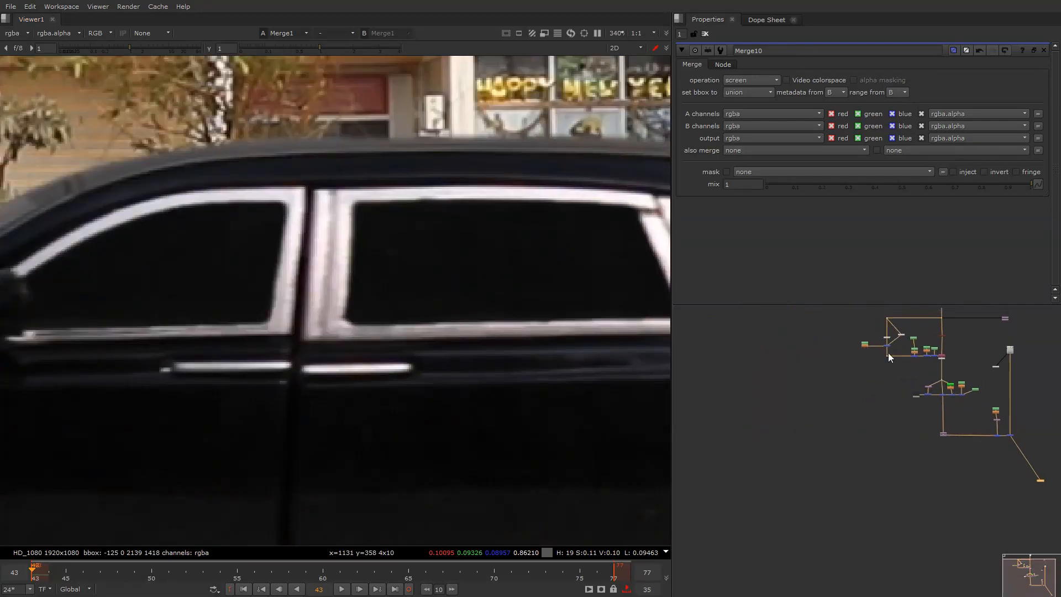
scroll(887, 353, up, 4)
middle_drag(987, 456, 889, 432)
scroll(890, 432, up, 3)
click(890, 425)
key(d)
key(d)
key(d)
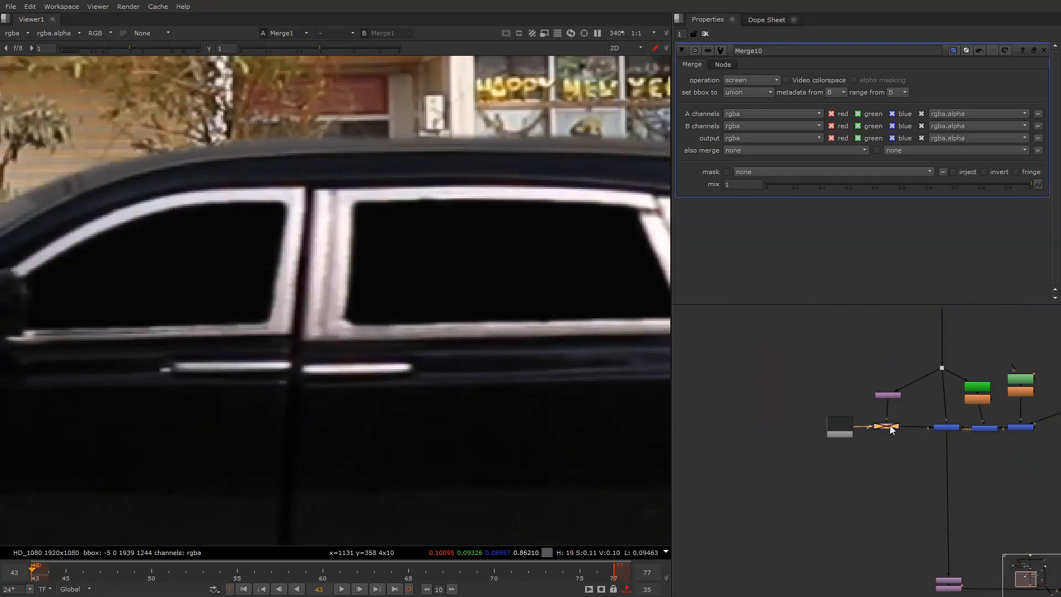
key(d)
Reposition the reflection by moving its Transform to about x 14.5, y 93.5
click(887, 395)
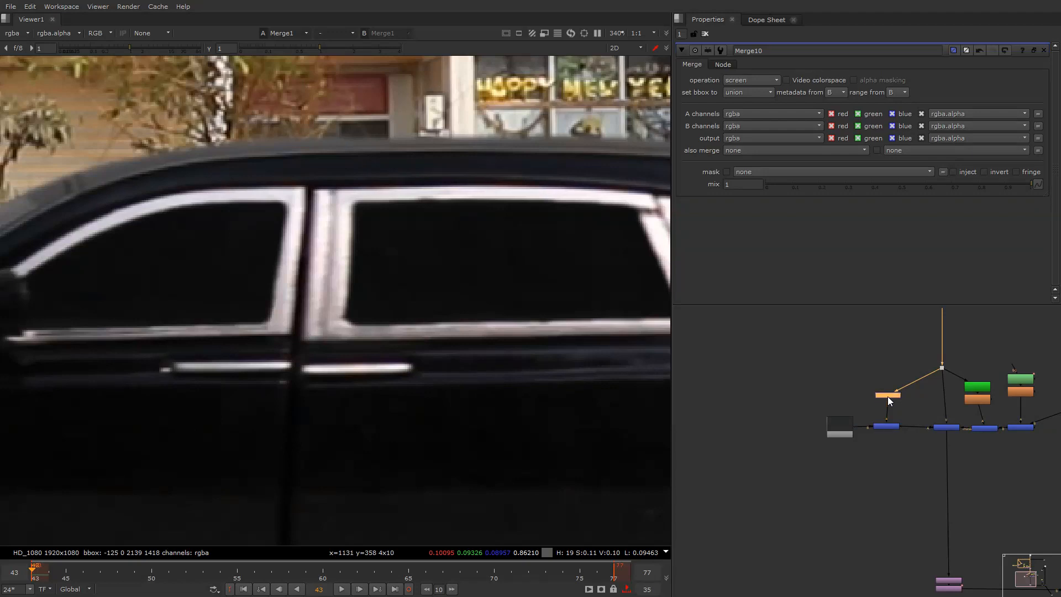
mouse_move(363, 315)
mouse_down()
mouse_move(379, 290)
mouse_move(0, 334)
mouse_move(149, 310)
mouse_move(156, 343)
mouse_move(216, 333)
mouse_move(204, 351)
mouse_move(334, 313)
mouse_move(311, 360)
mouse_move(273, 366)
mouse_move(315, 337)
mouse_move(326, 297)
mouse_move(336, 319)
mouse_move(385, 289)
mouse_move(380, 305)
mouse_up()
scroll(374, 289, down, 5)
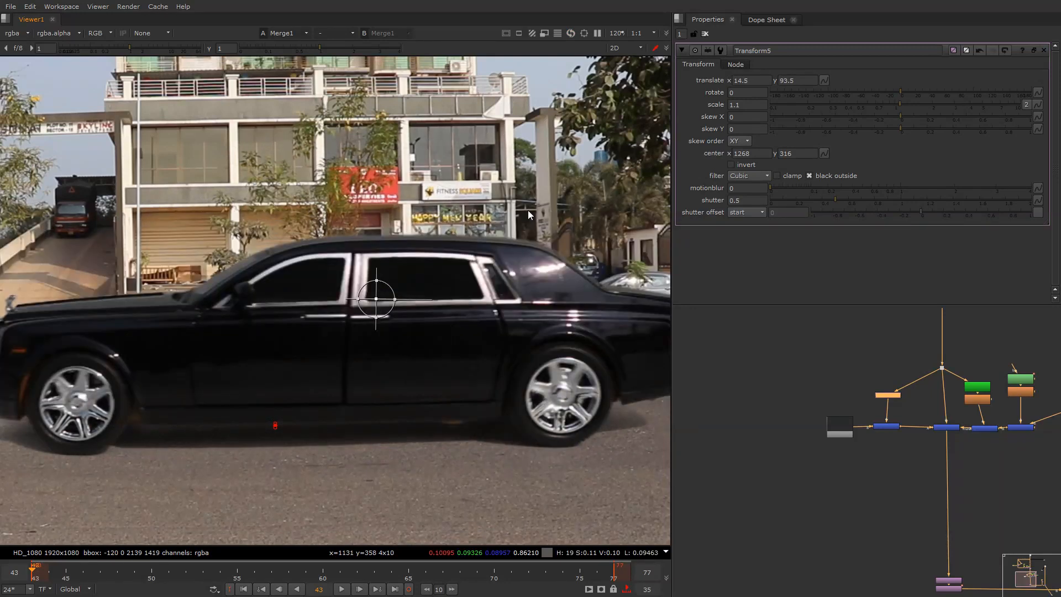
Hide the viewer overlay and check the full-frame composite in the individual red, green and blue channels
key(q)
key(f)
key(r)
key(g)
key(b)
key(b)
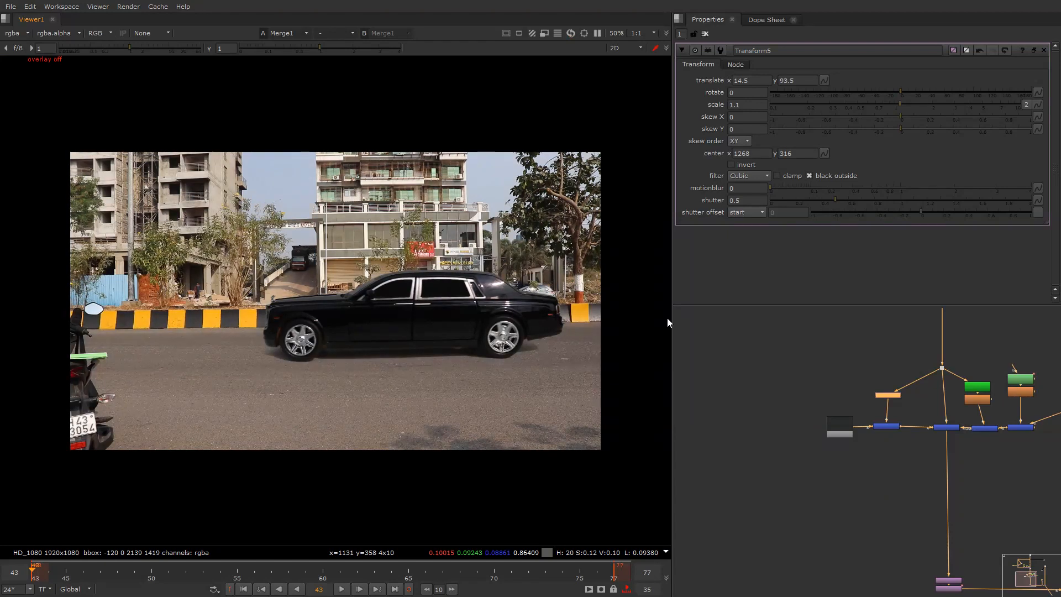
Open the screen Merge's settings and examine the window reflections close up in the separate colour channels
double_click(889, 428)
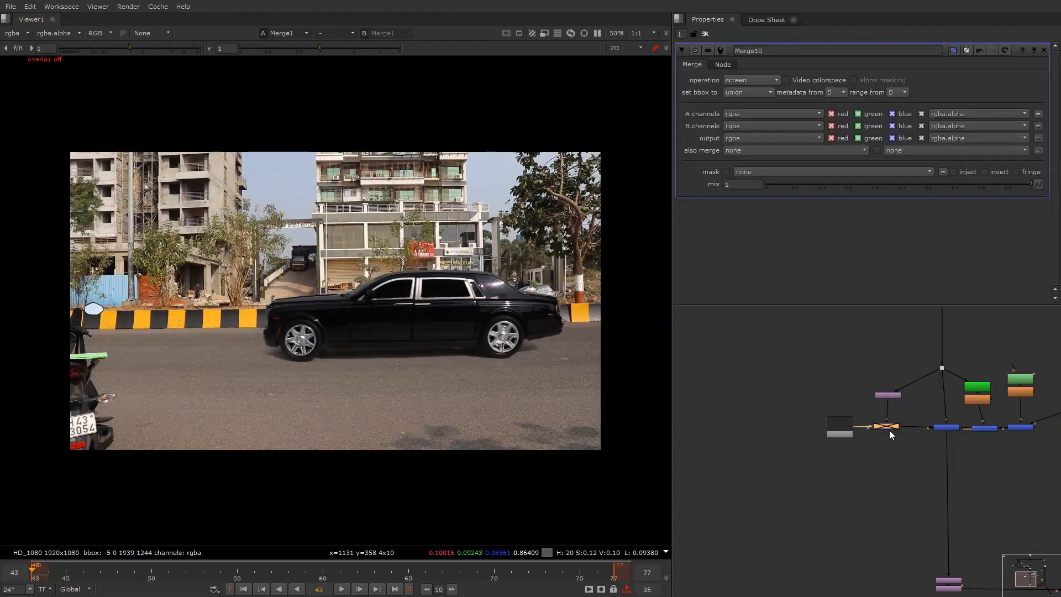
scroll(453, 299, up, 5)
key(r)
key(g)
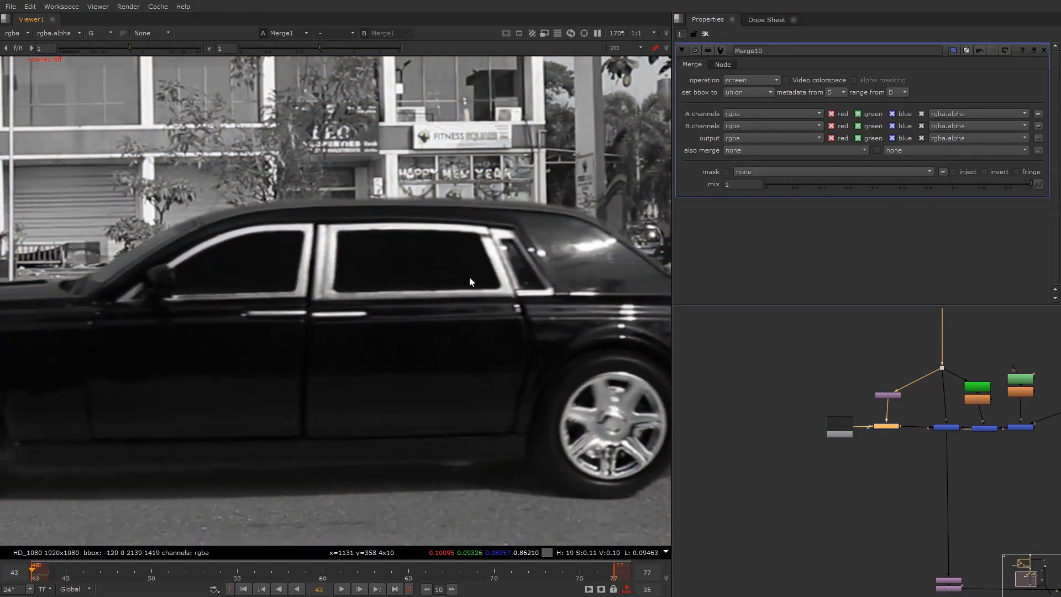
key(b)
key(b)
key(f)
Raise the viewer gain to about 12.5 to compare the dark windows with the bodywork, reset it, and recheck the composite's luminance and window detail
drag(130, 48, 173, 62)
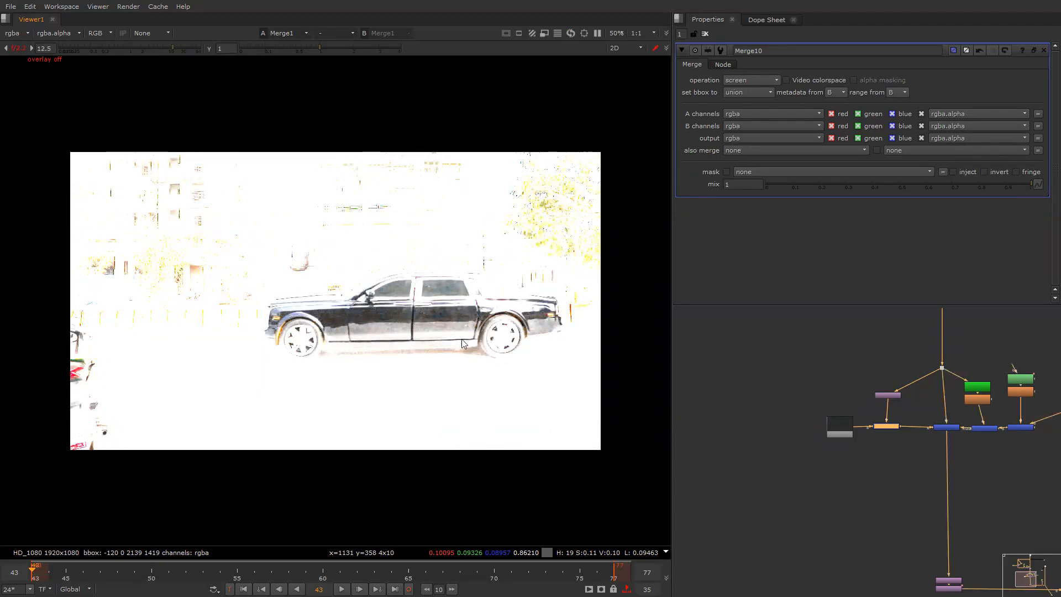
scroll(455, 310, up, 4)
ctrl+click(151, 45)
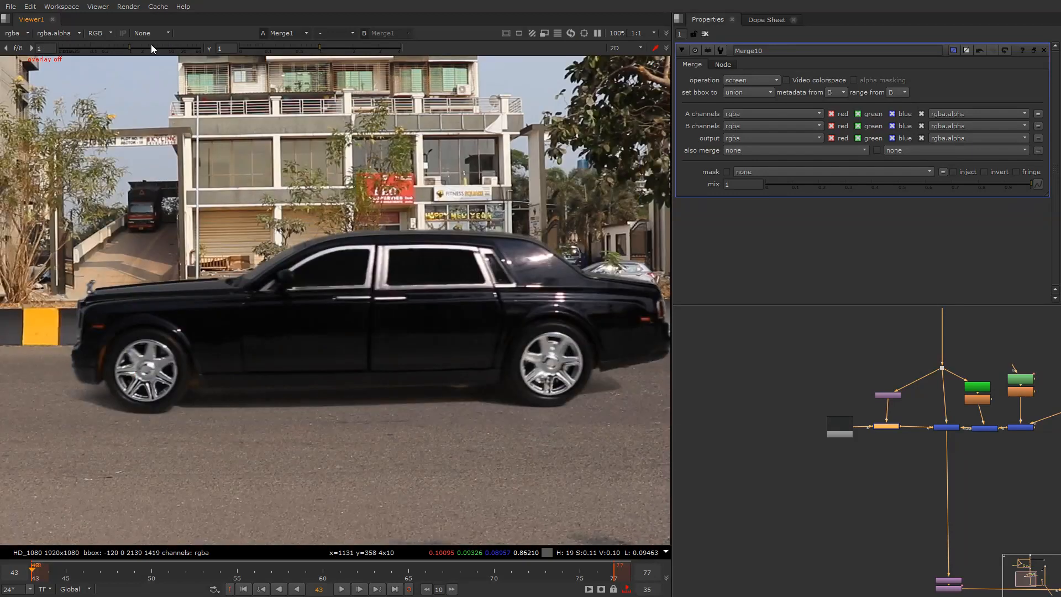
scroll(480, 331, down, 3)
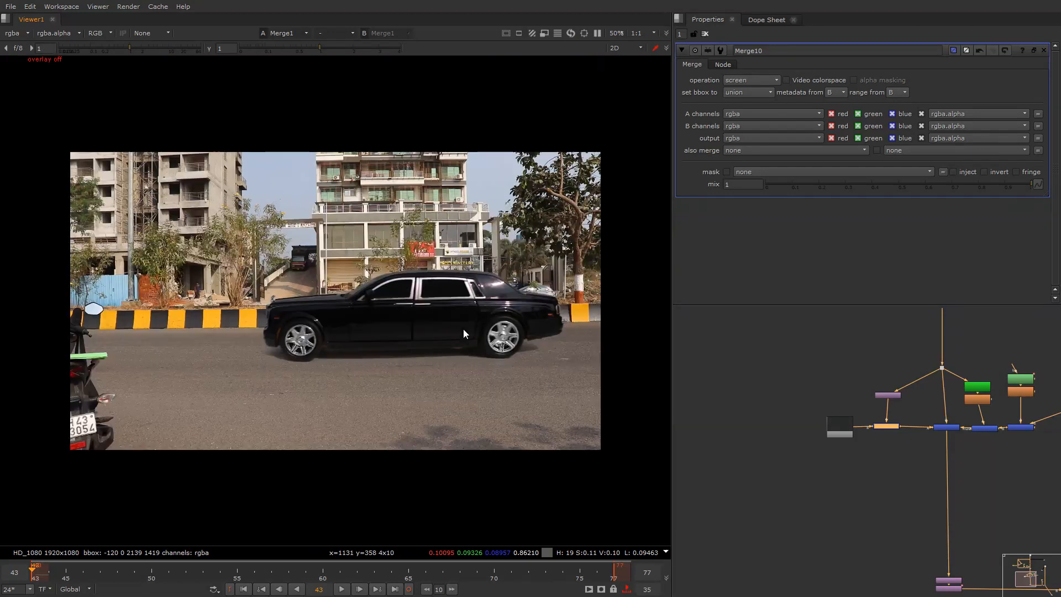
key(y)
key(y)
scroll(461, 296, up, 3)
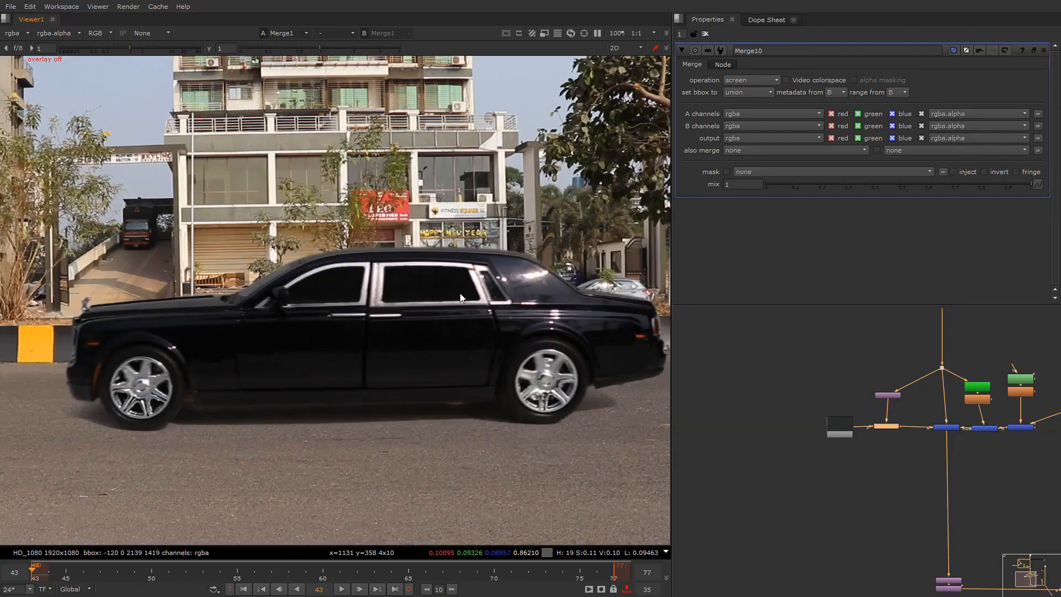
scroll(478, 274, up, 2)
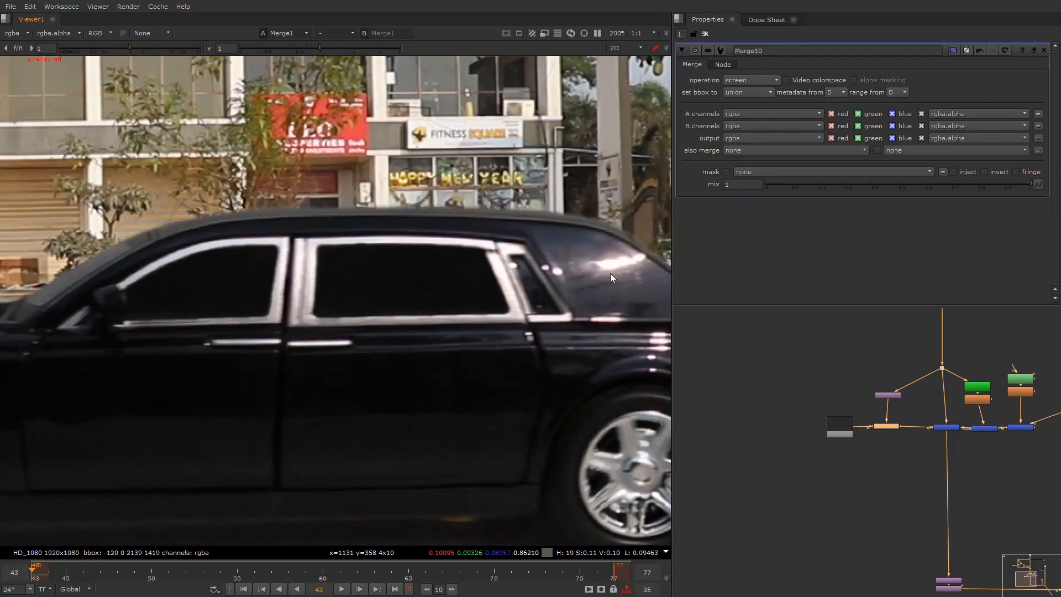
scroll(611, 268, down, 4)
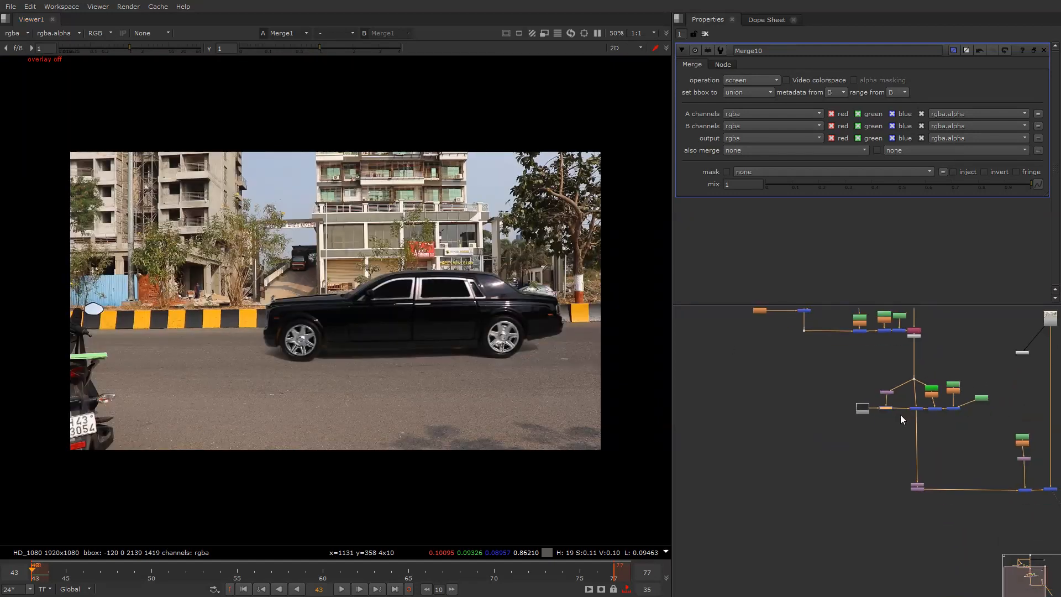
Move the screen Merge group away from the window-fill Merge to make room, and add a Grade node there
drag(811, 356, 819, 417)
click(869, 391)
key(g)
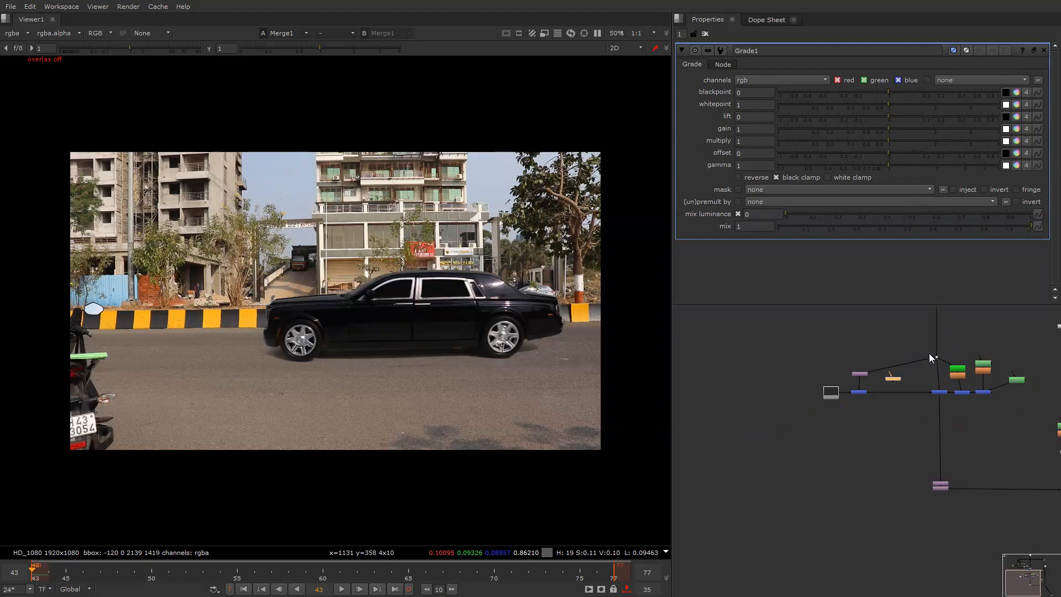
Raise the dot in the car branch and add a second dot on the Transform's input to route that connection squarely
scroll(929, 353, up, 2)
drag(932, 419, 931, 365)
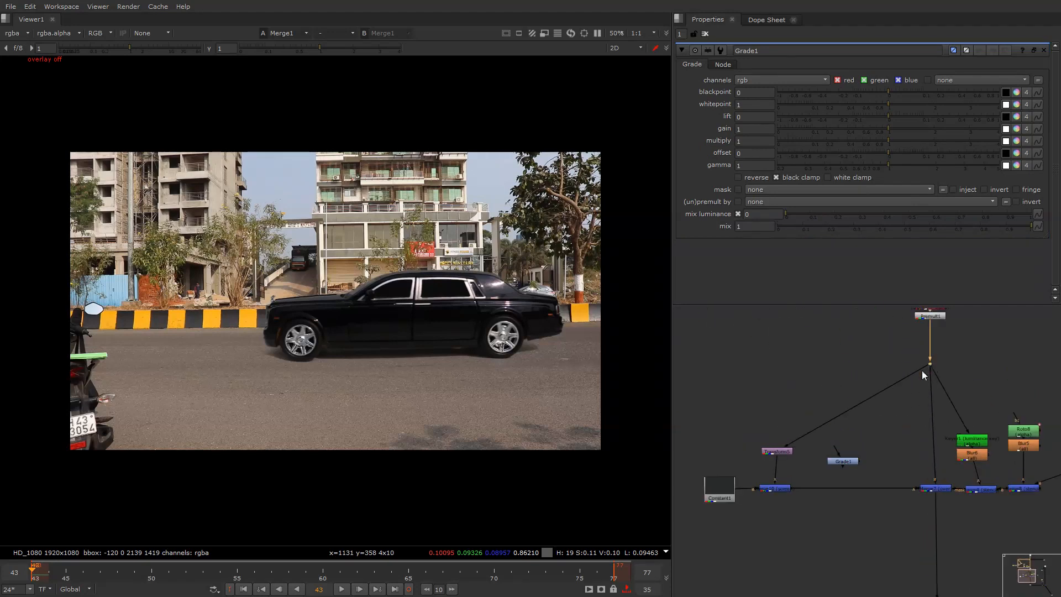
scroll(849, 406, down, 3)
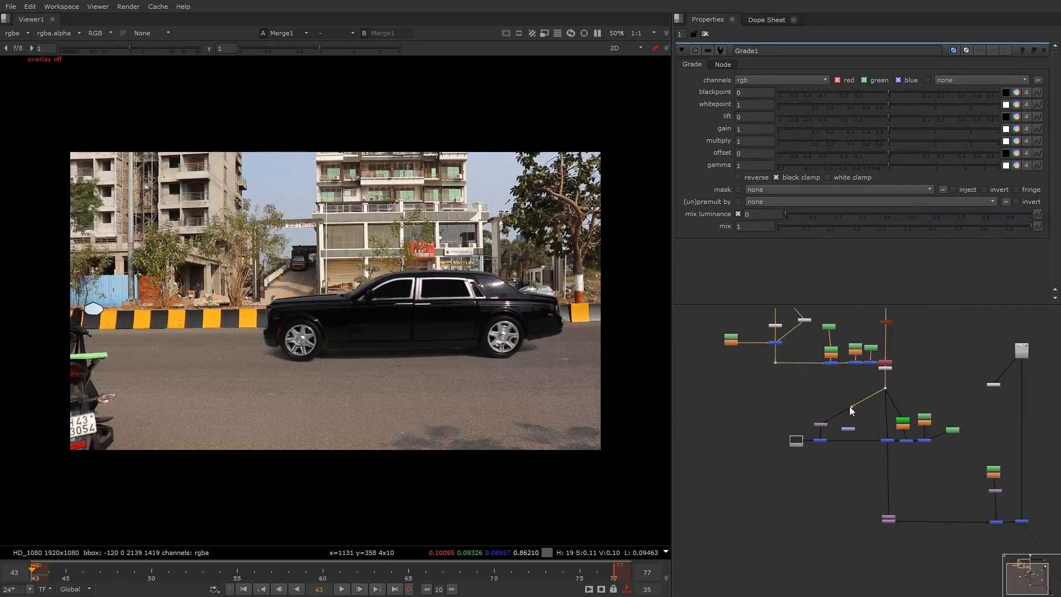
ctrl+drag(849, 406, 819, 390)
scroll(911, 403, up, 6)
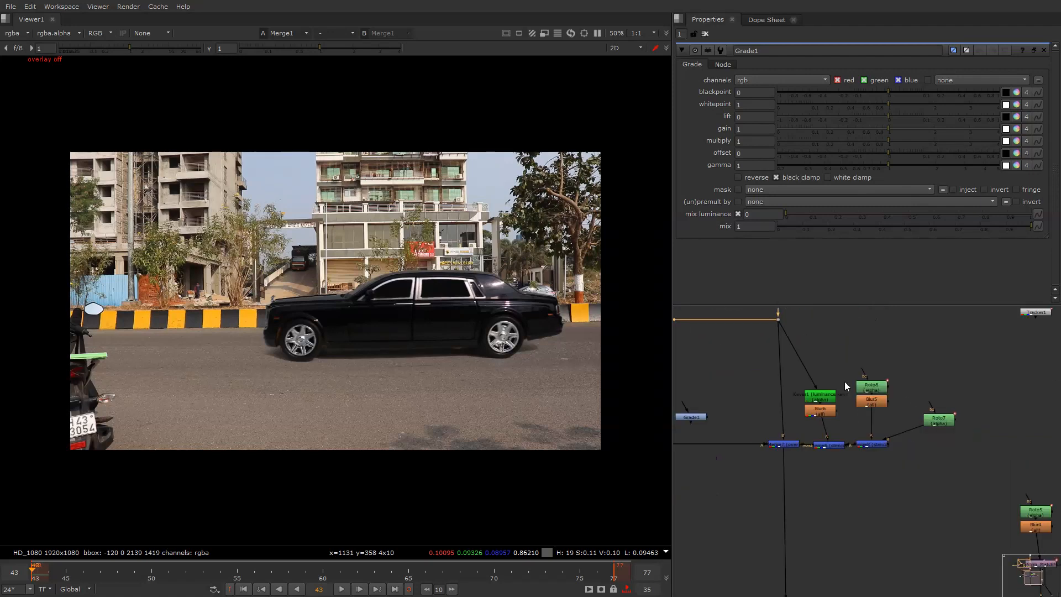
Spread out the Keyer, its Blur, the stencil Merges and the window rotos to tidy the mask branch
drag(950, 355, 802, 469)
drag(840, 387, 901, 383)
click(787, 394)
drag(795, 380, 819, 355)
drag(811, 426, 837, 426)
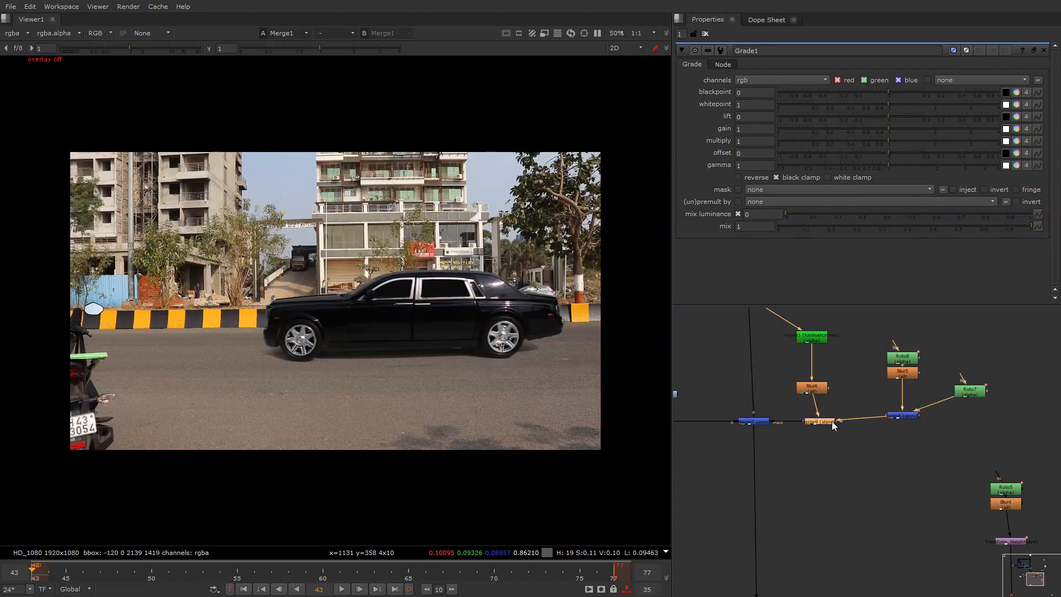
scroll(832, 422, down, 4)
middle_drag(783, 415, 838, 415)
scroll(771, 408, up, 4)
Add a Roto node as the Grade's mask and insert the Grade between the screen Merge and the window-fill Merge
click(861, 362)
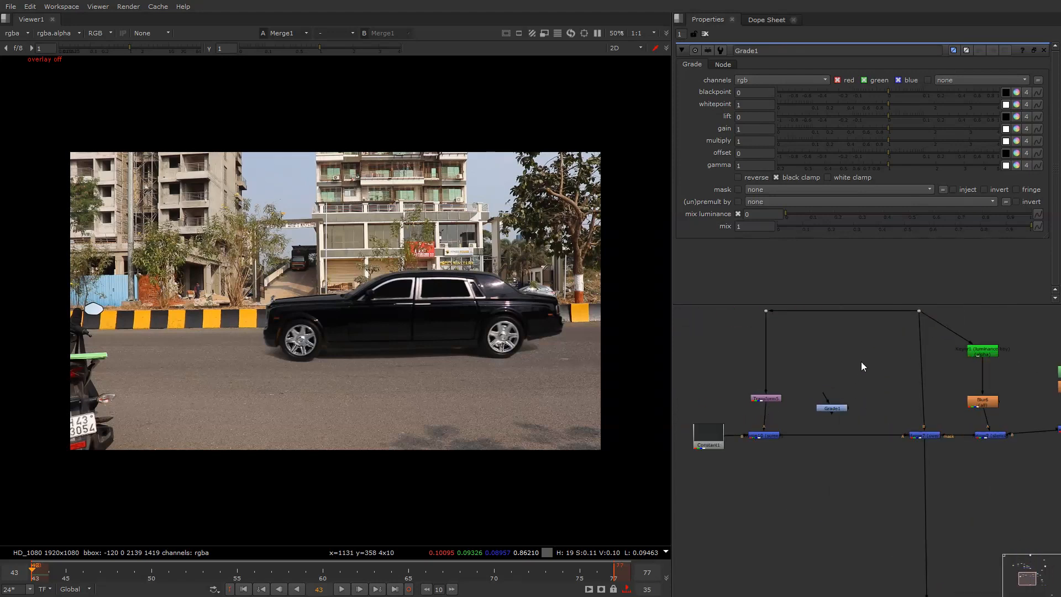
key(o)
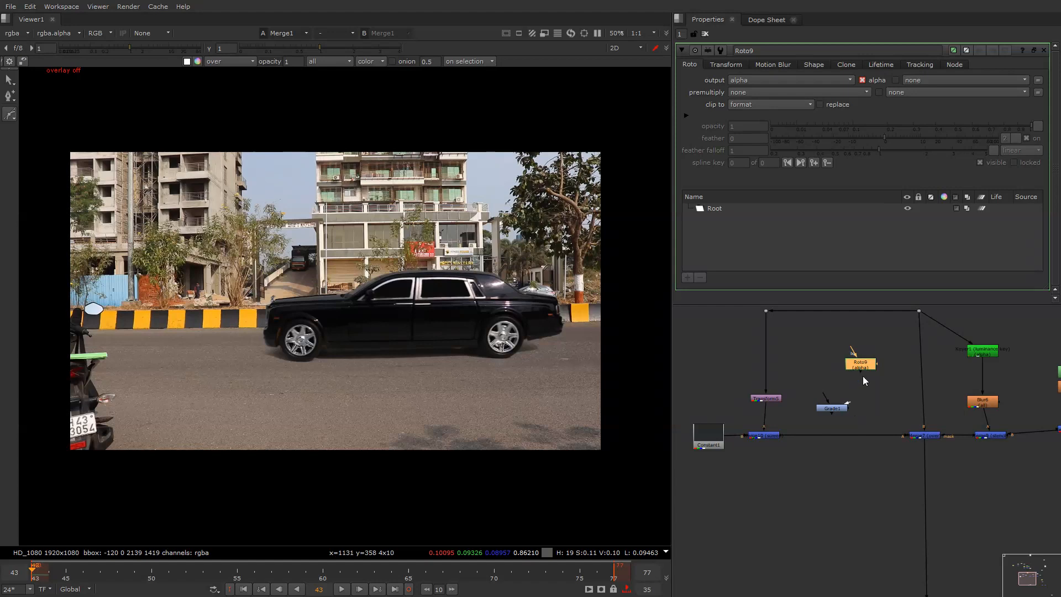
drag(834, 409, 864, 437)
click(855, 368)
Turn on the viewer overlay and draw a closed four-point Bezier roto shape around the rear section of the car
right_click(511, 241)
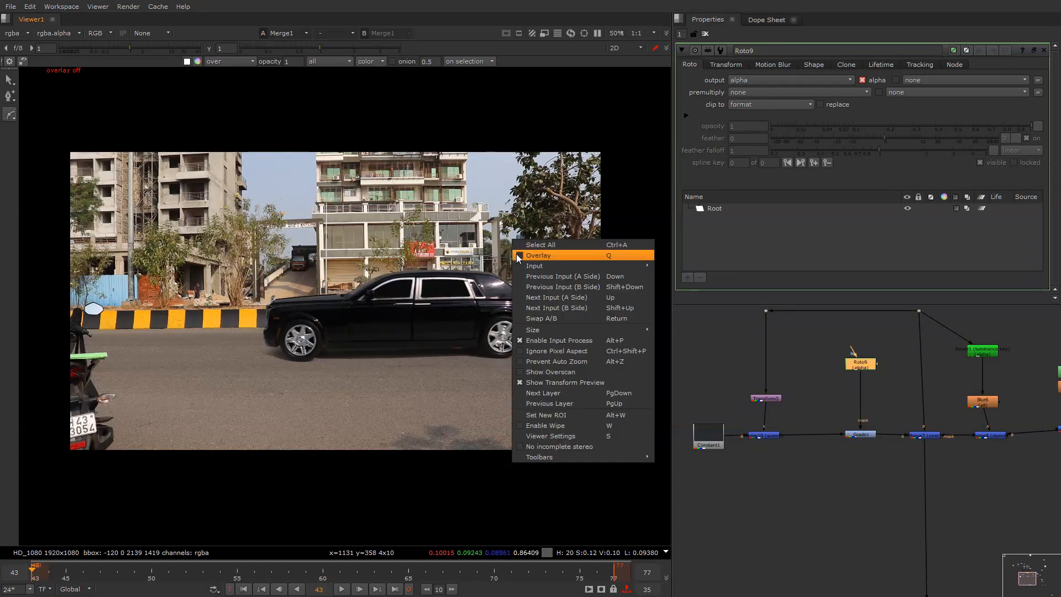
click(516, 254)
click(523, 249)
click(460, 334)
click(528, 341)
click(575, 262)
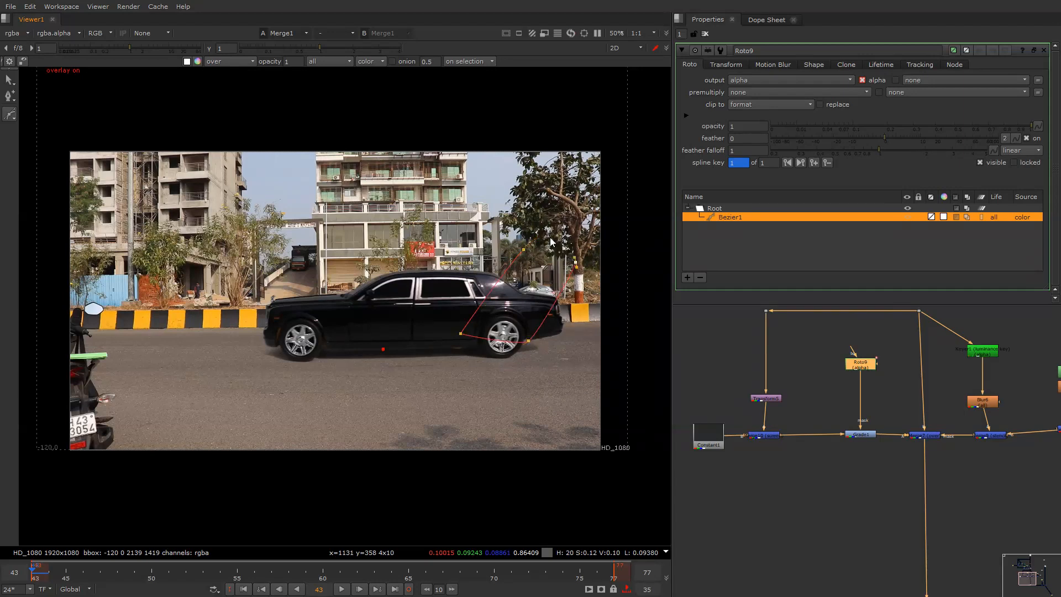
click(524, 250)
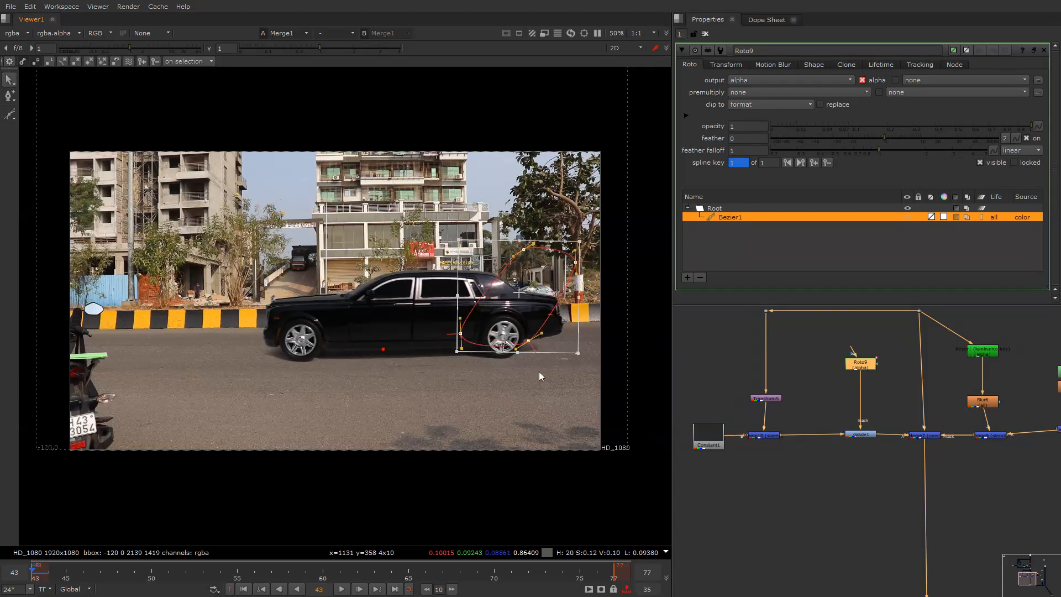
Spread the Bezier's feather far beyond the car on all sides and adjust the shape's front-side point
drag(535, 352, 635, 495)
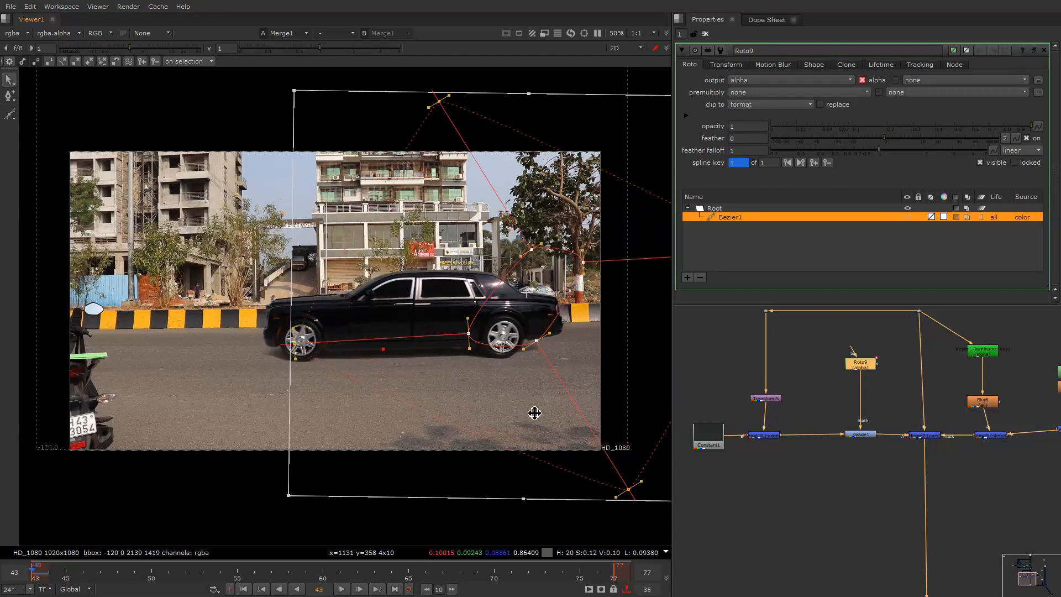
click(111, 406)
drag(482, 337, 483, 312)
Set the roto-masked Grade's whitepoint to 0.36 and toggle the viewer's luminance display to check it
click(848, 435)
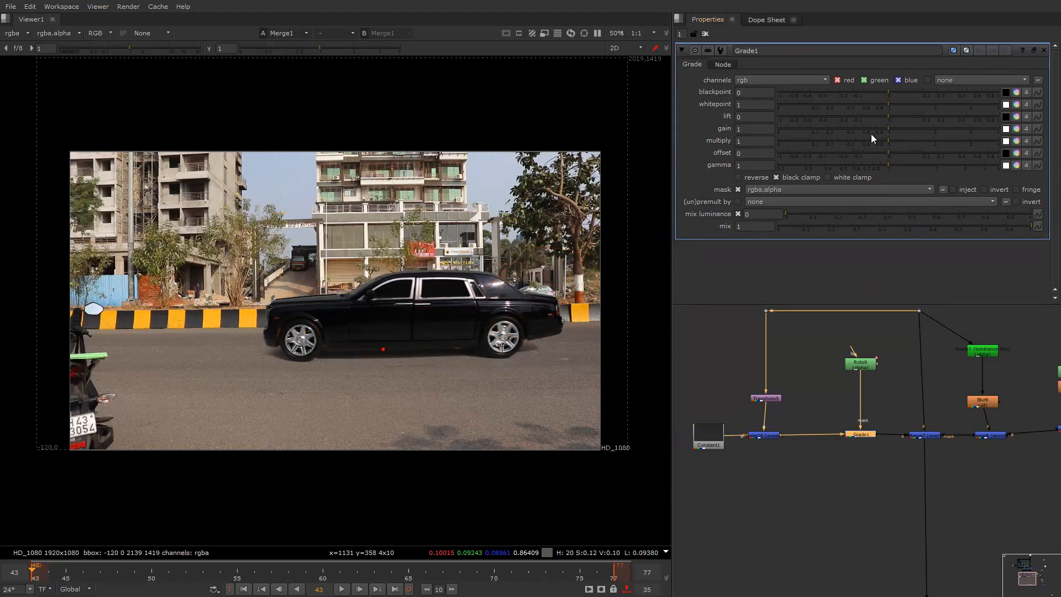
drag(887, 99, 843, 98)
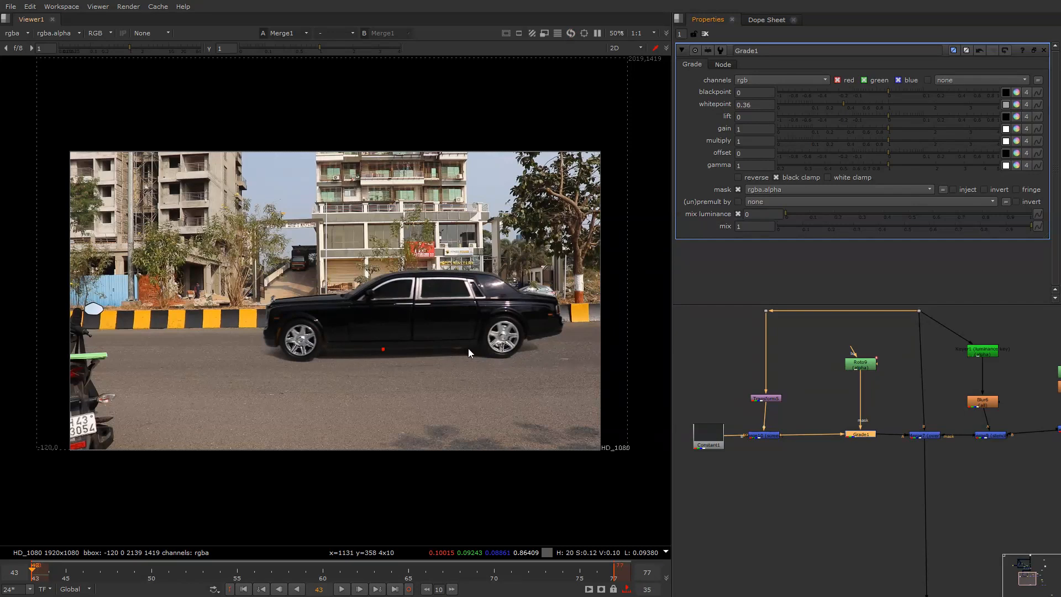
key(y)
key(y)
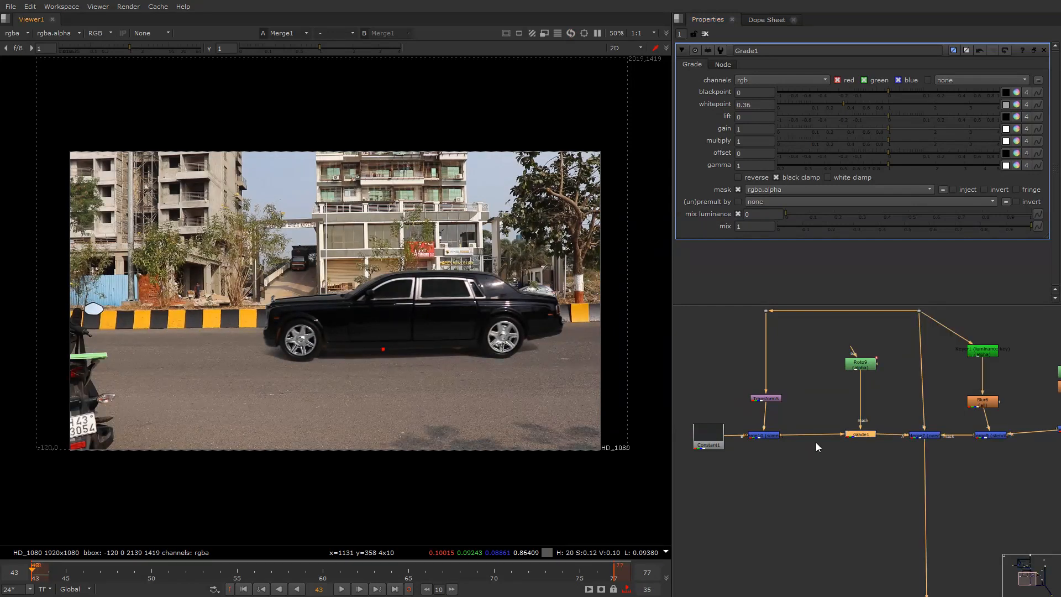
Reopen the Grade's Roto, pull the shape's front-side point back toward the rear wheel, and hide the viewer overlay
double_click(860, 364)
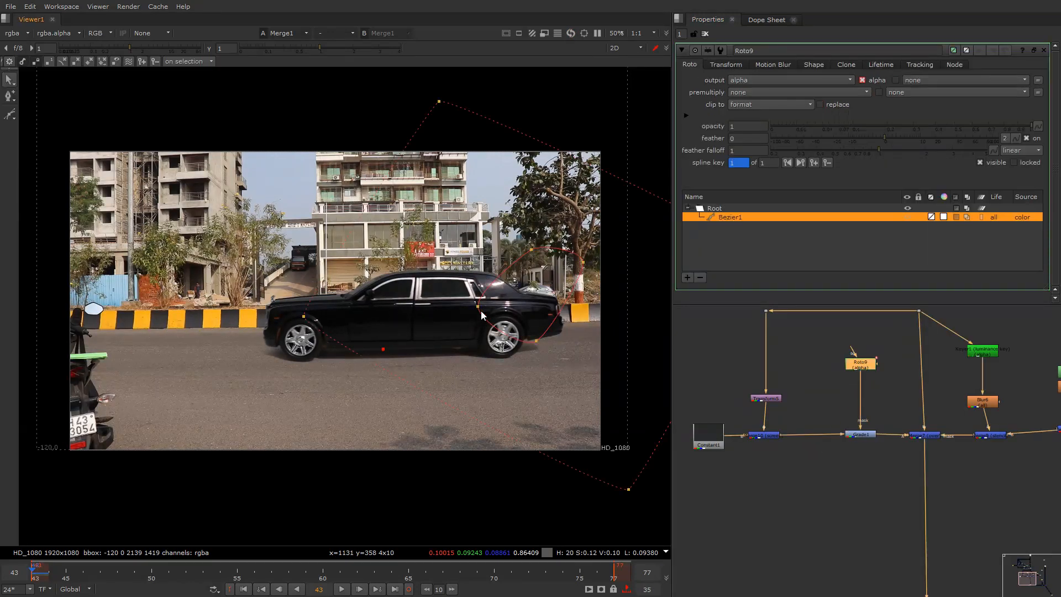
drag(481, 312, 508, 304)
click(341, 315)
key(o)
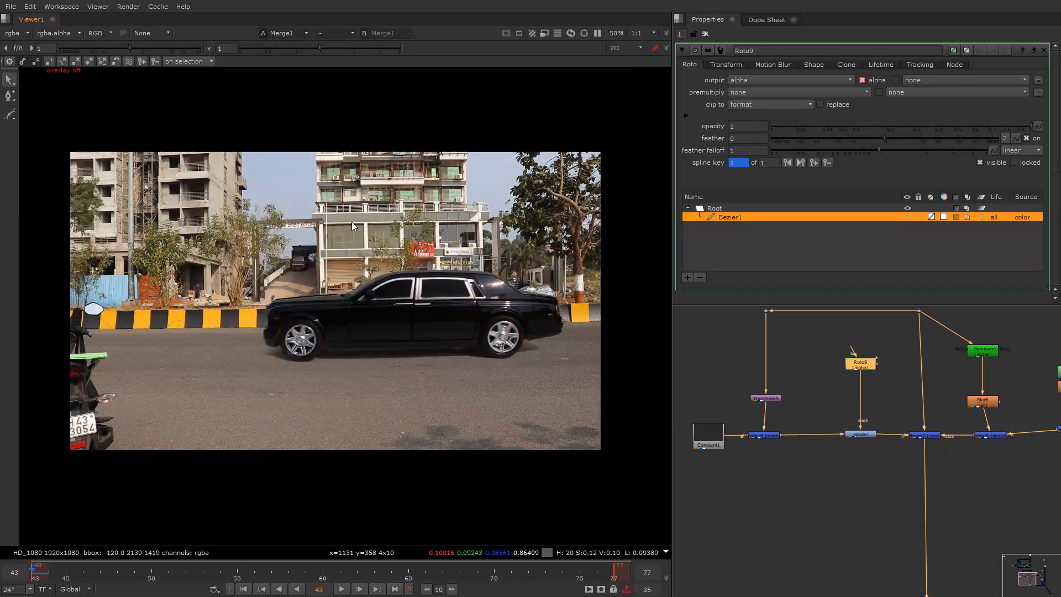
Play the shot to review the window grade in motion, and return to frame 43
key(l)
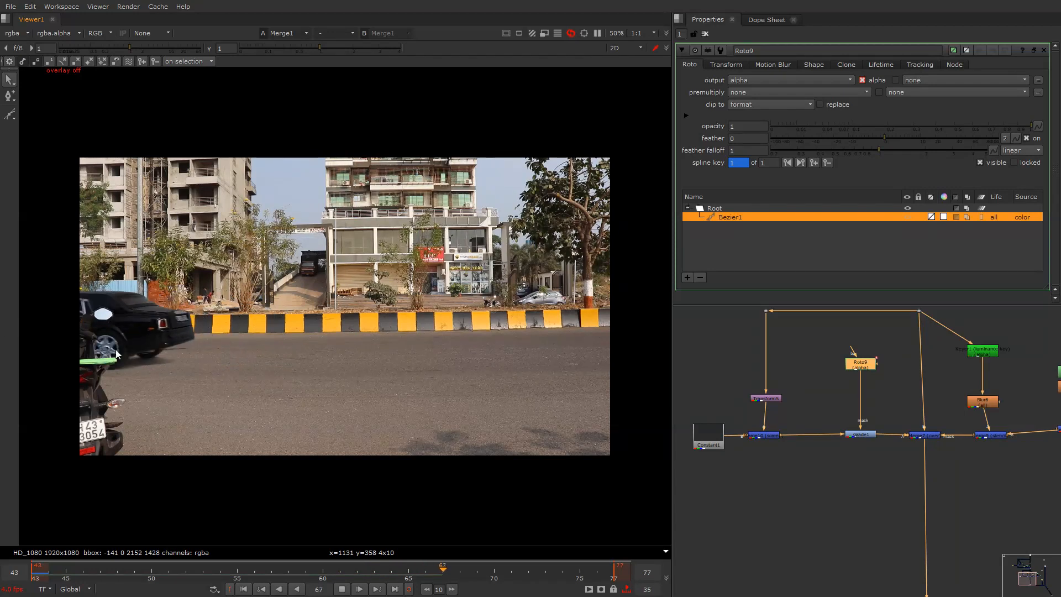
click(53, 571)
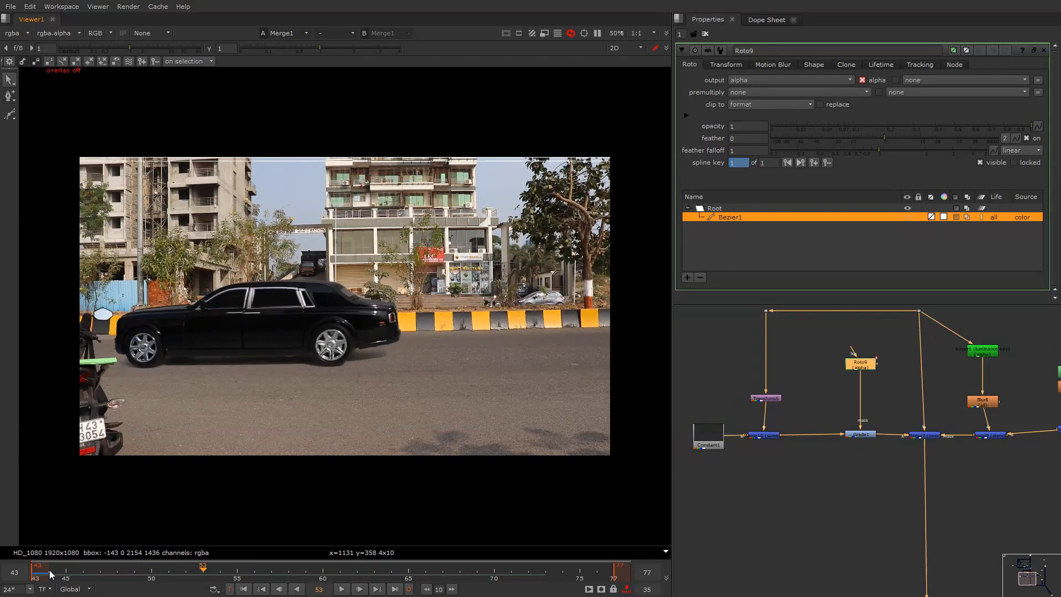
click(49, 574)
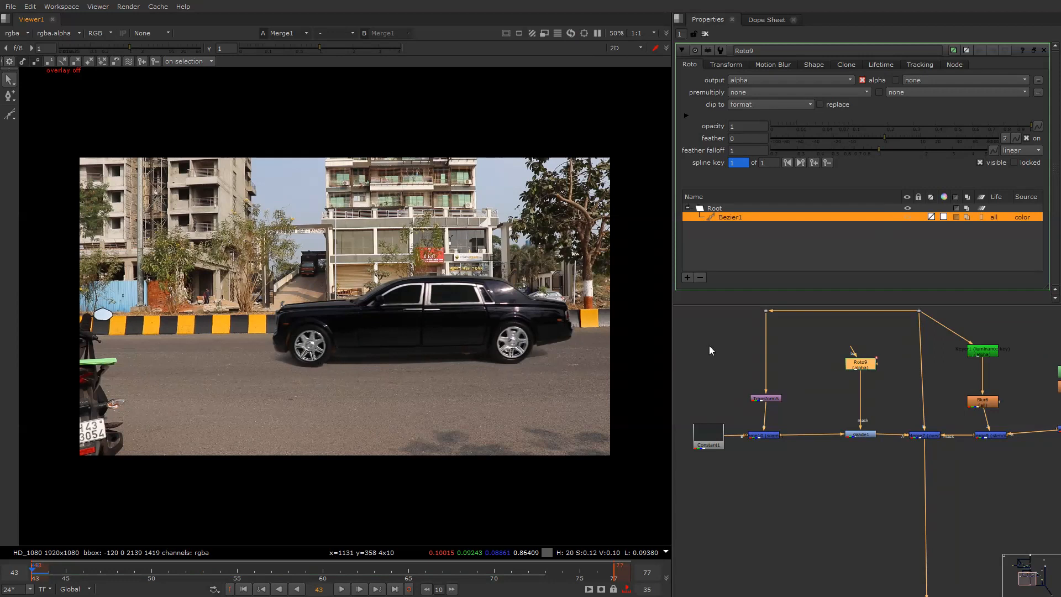
Place the separate Transform pair directly beneath the Merge nodes at the end of the node tree
scroll(879, 387, down, 5)
scroll(874, 430, down, 2)
drag(799, 377, 903, 422)
scroll(925, 403, up, 2)
drag(950, 383, 911, 569)
scroll(920, 406, up, 3)
scroll(920, 406, down, 4)
middle_drag(910, 569, 897, 466)
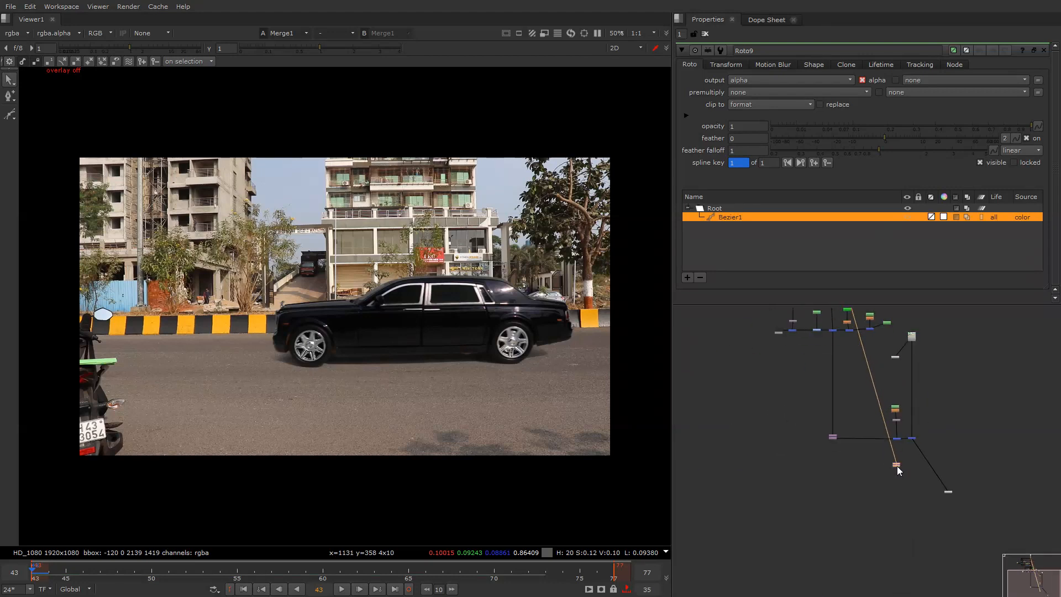
Insert a dot on the Transform pair's long input connection and hide the dot's input
scroll(896, 466, up, 3)
click(903, 435)
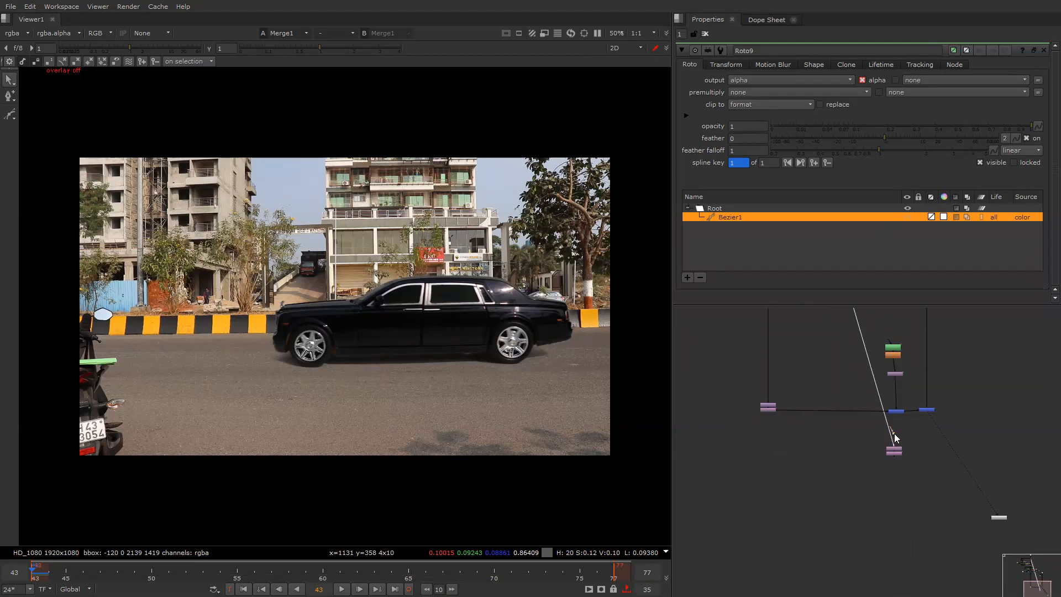
ctrl+click(890, 428)
click(723, 122)
scroll(913, 473, up, 2)
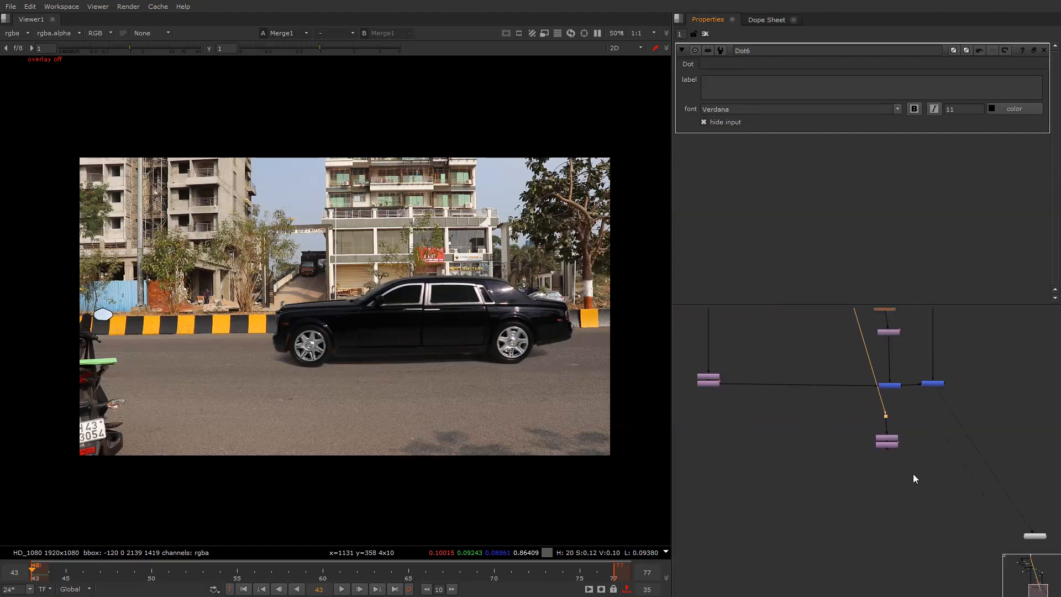
scroll(883, 436, up, 2)
View the Transform pair's output and switch the viewer back to the final Merge1 composite
click(882, 434)
key(1)
click(940, 346)
key(1)
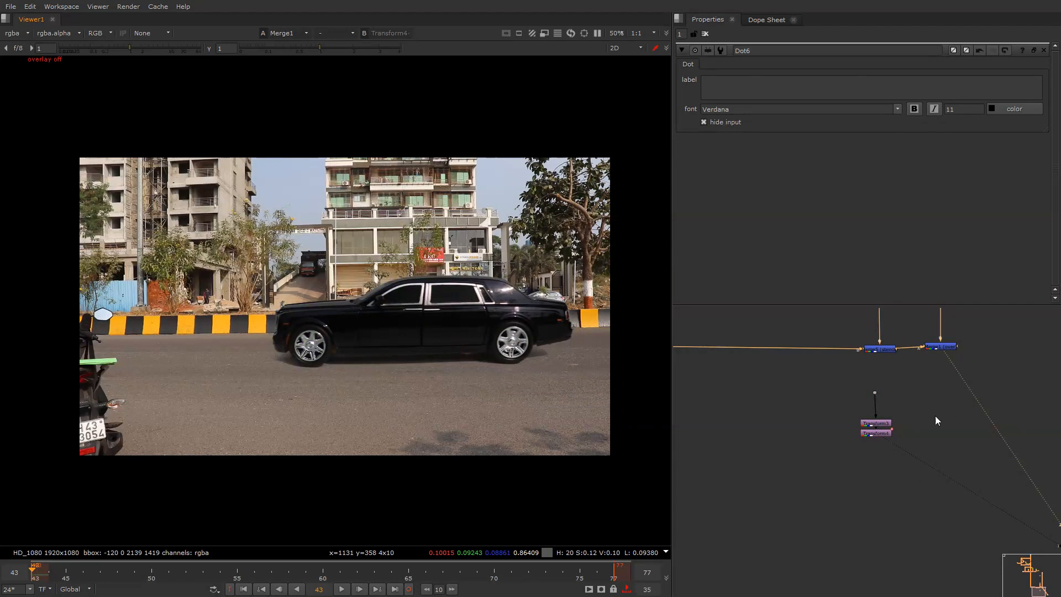
Add a Keyer node beside the car's main branch, below the window-fill Merge
scroll(851, 379, down, 3)
middle_drag(819, 326, 844, 469)
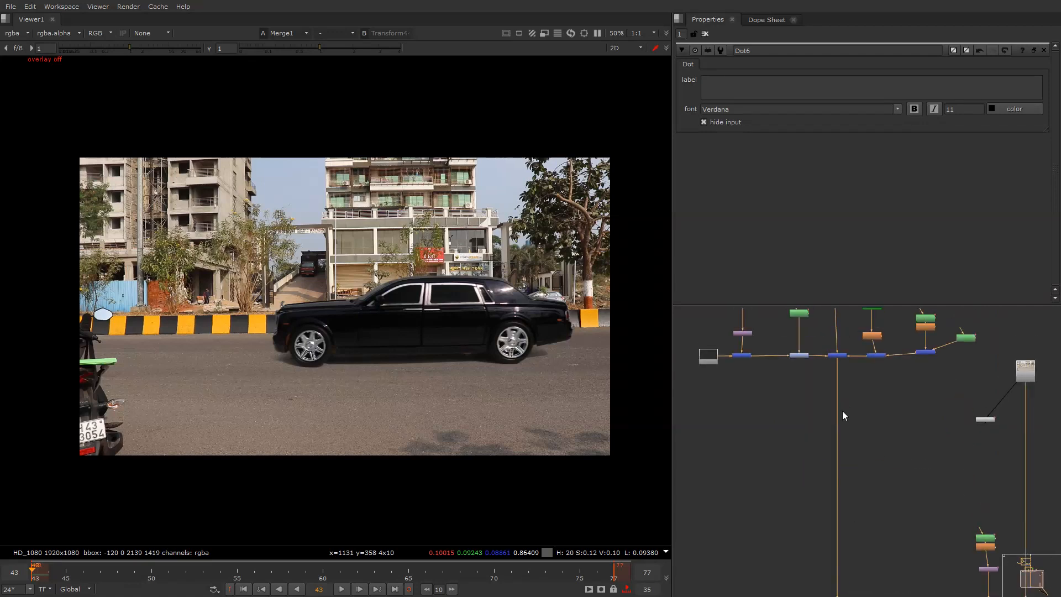
middle_drag(842, 411, 875, 397)
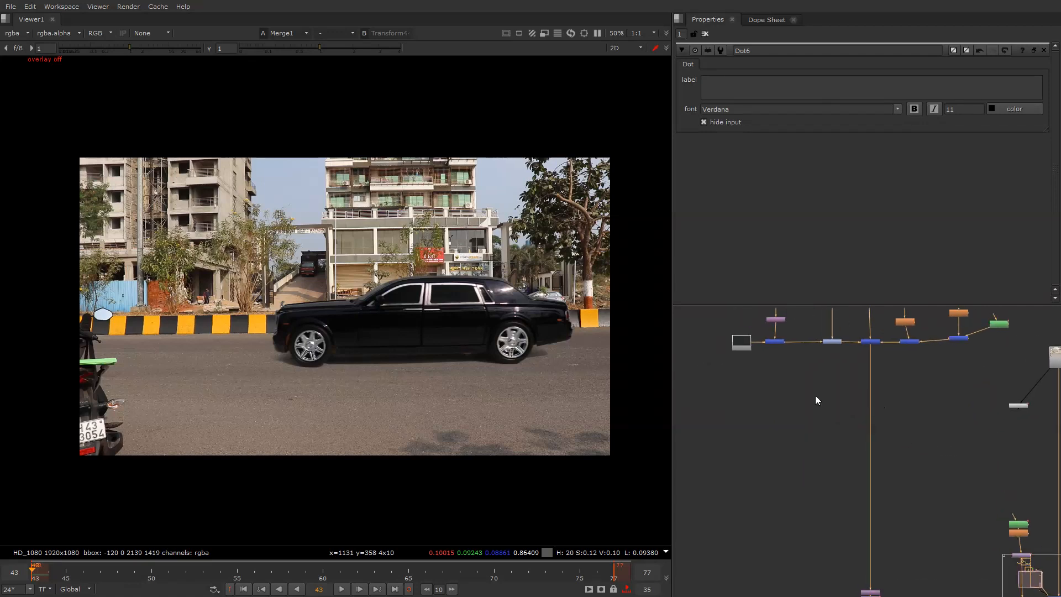
click(835, 453)
key(Tab)
text(Keyer)
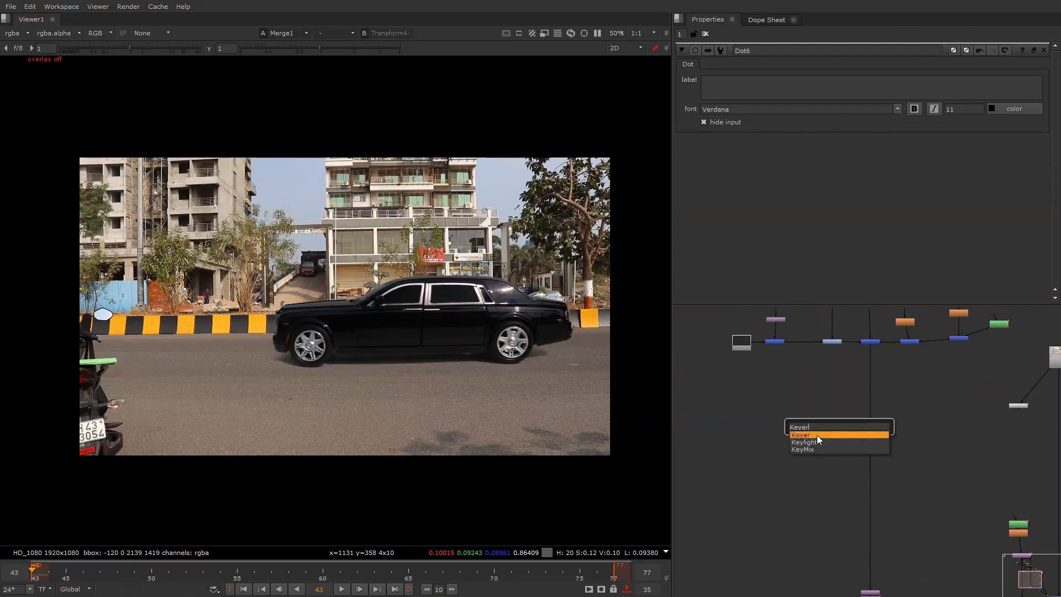
key(Return)
Add a dot below the window-fill Merge, connect the Keyer's input to it, and view the Keyer
scroll(833, 417, up, 2)
drag(830, 419, 864, 360)
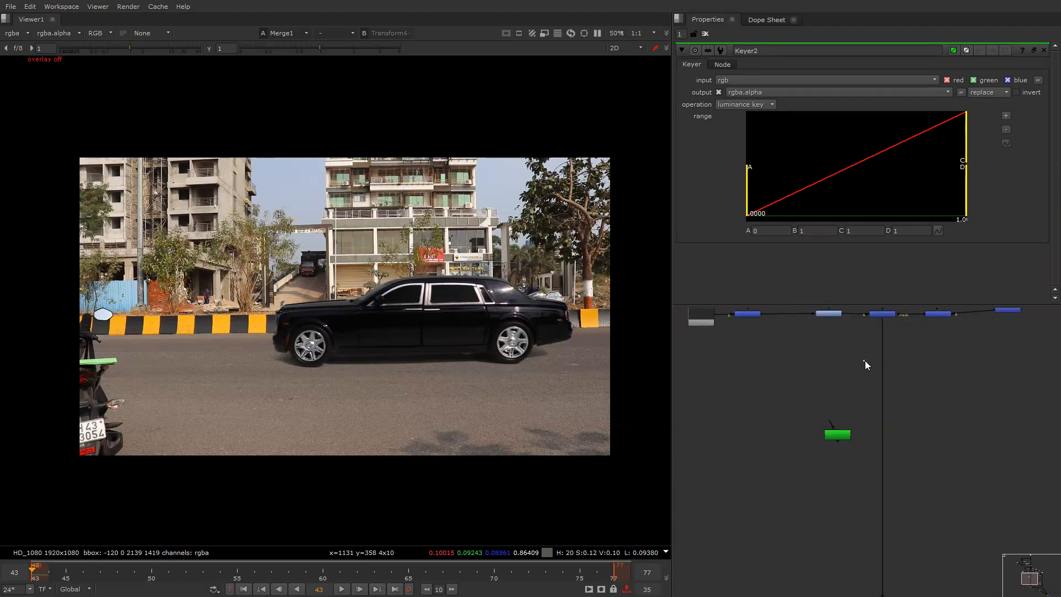
ctrl+click(882, 373)
drag(829, 421, 882, 374)
drag(841, 440, 816, 425)
key(1)
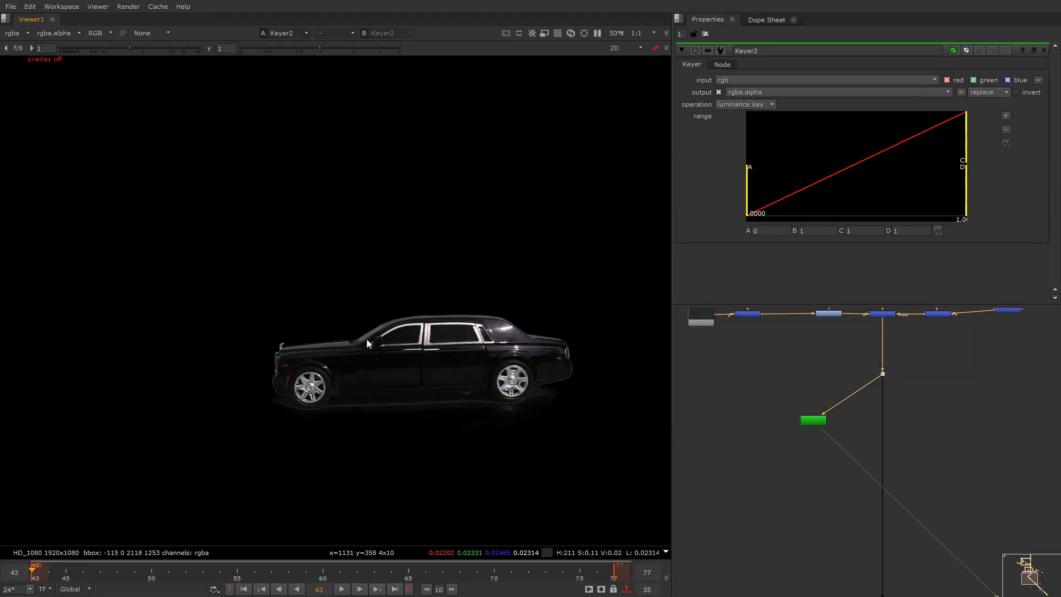
View the alpha and set the Keyer's luminance range to about 0.148 for A and 0.488 for B
key(a)
drag(751, 202, 832, 204)
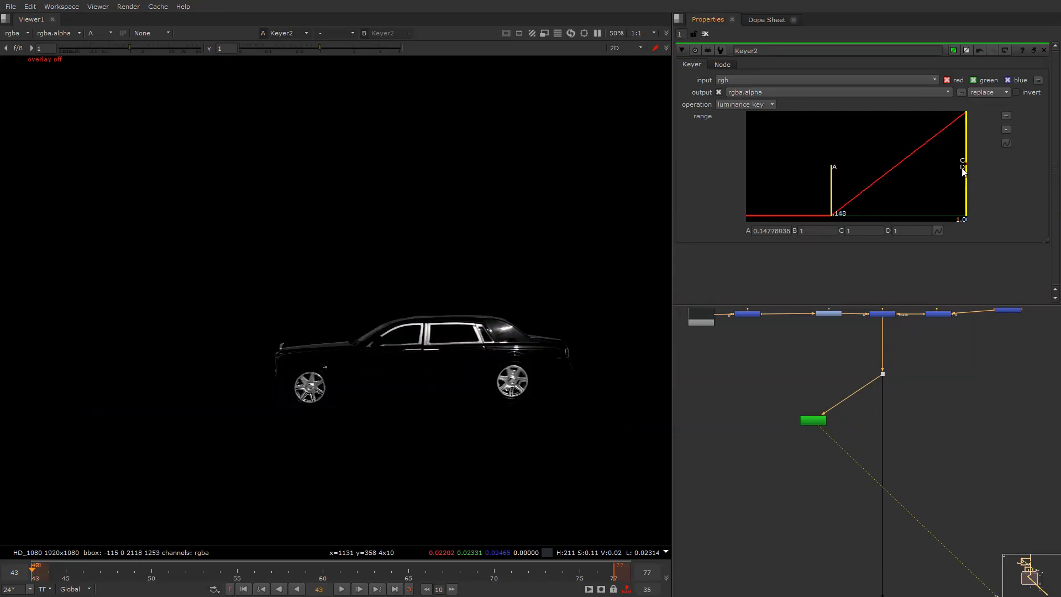
drag(962, 171, 898, 169)
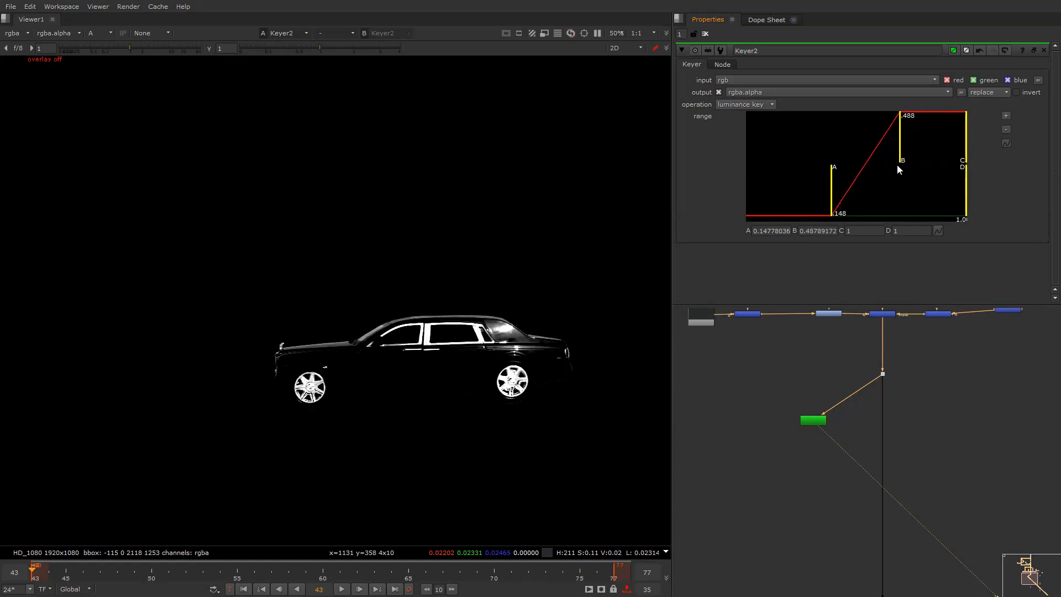
Add a Grade masked by the Keyer and insert it into the car's main branch below the dot
click(863, 418)
key(g)
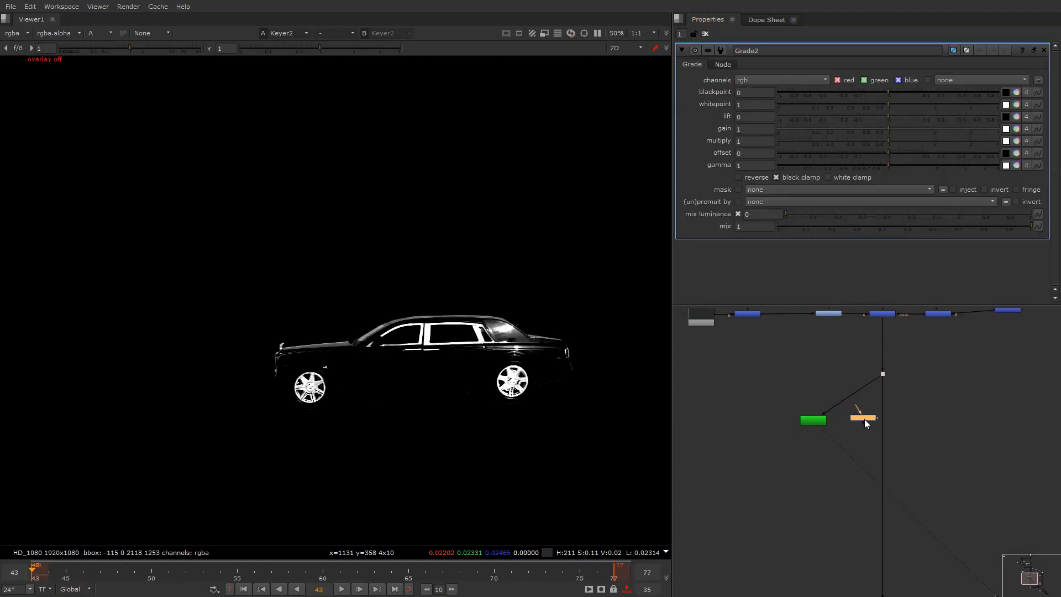
drag(864, 419, 819, 420)
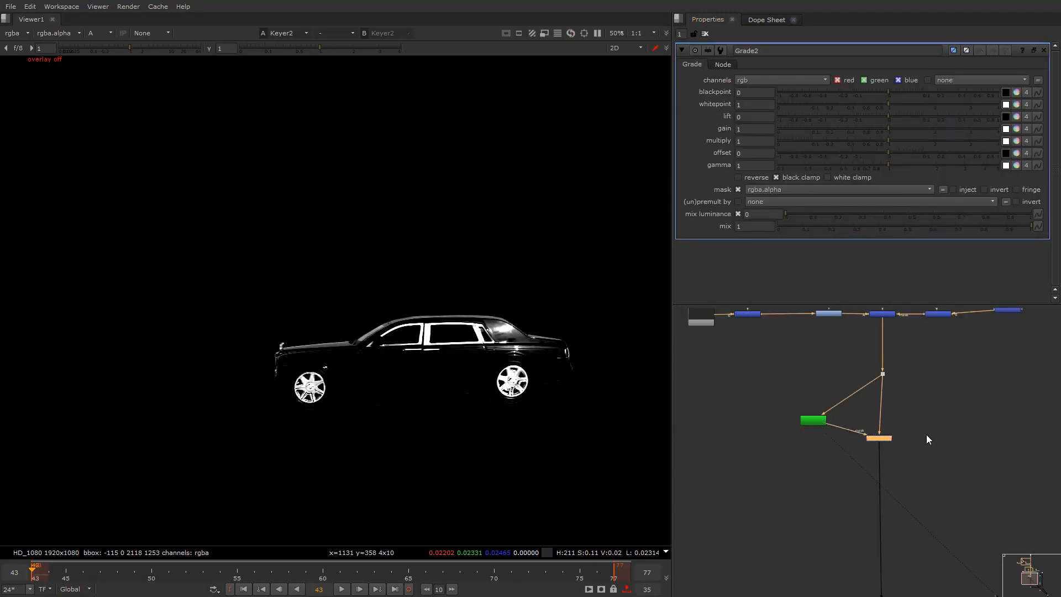
View the final Merge1 composite in full colour instead of alpha
scroll(926, 435, down, 3)
middle_drag(939, 490, 727, 329)
scroll(856, 413, up, 2)
drag(878, 386, 788, 447)
key(1)
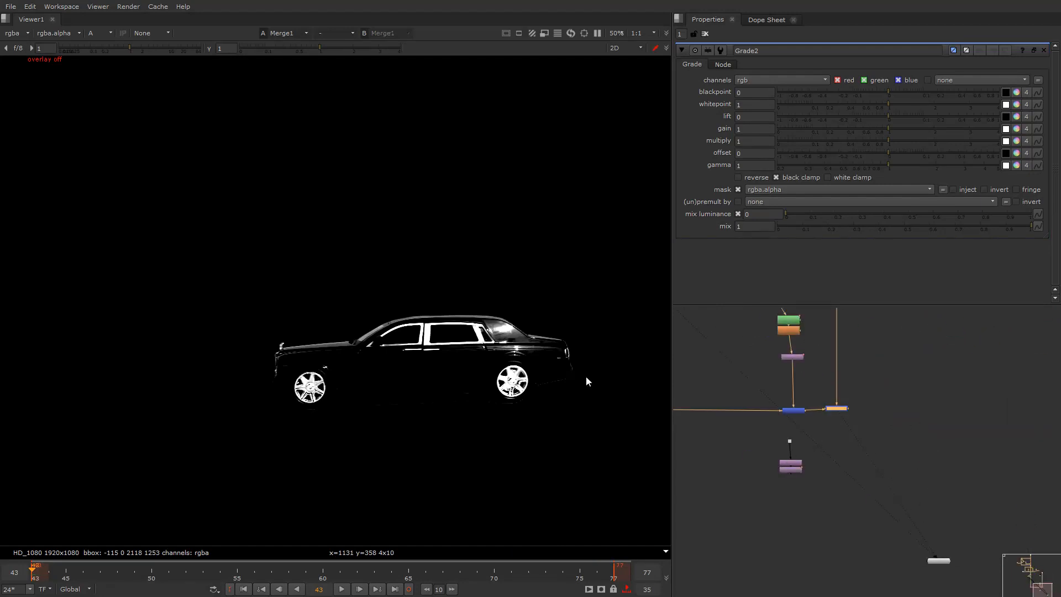
key(a)
middle_drag(670, 374, 927, 393)
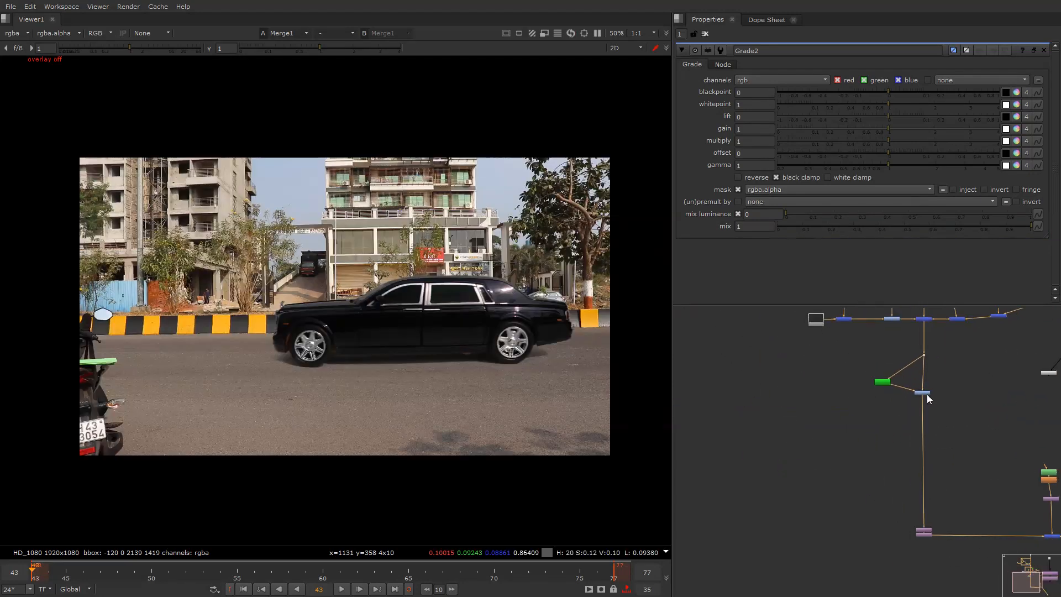
Try a gain of 0.62 on the keyed Grade, undo it, and set the gamma to 0.63 instead
click(923, 392)
drag(883, 129, 864, 127)
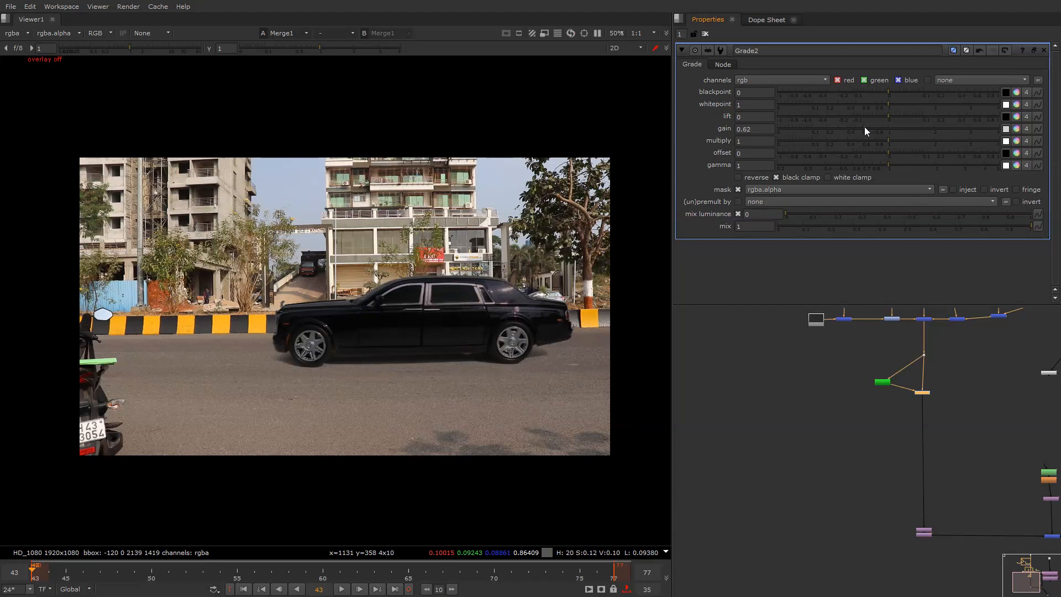
key(ctrl+z)
drag(883, 166, 875, 167)
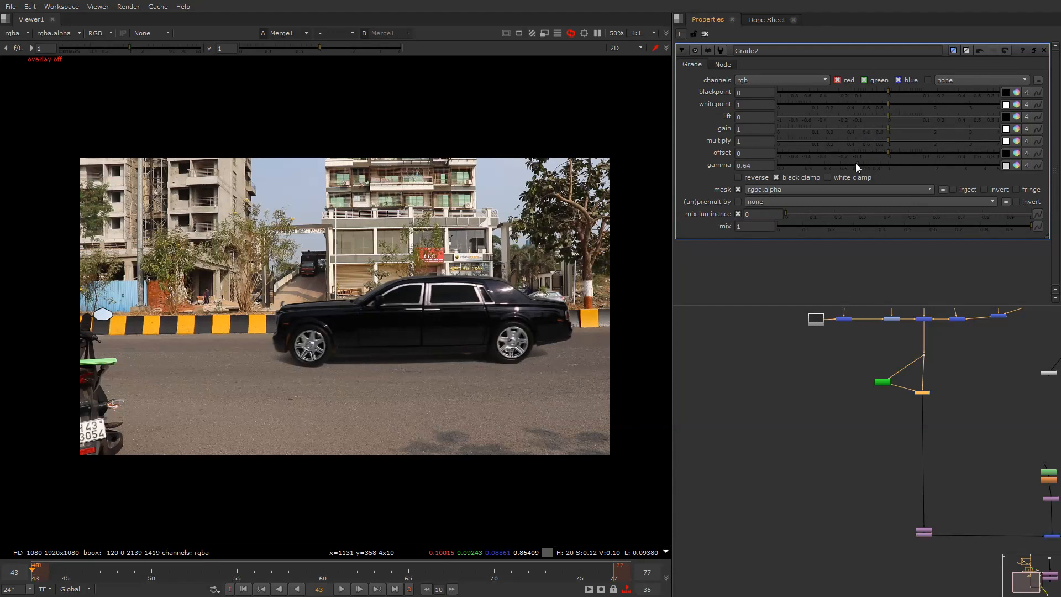
click(854, 166)
click(855, 167)
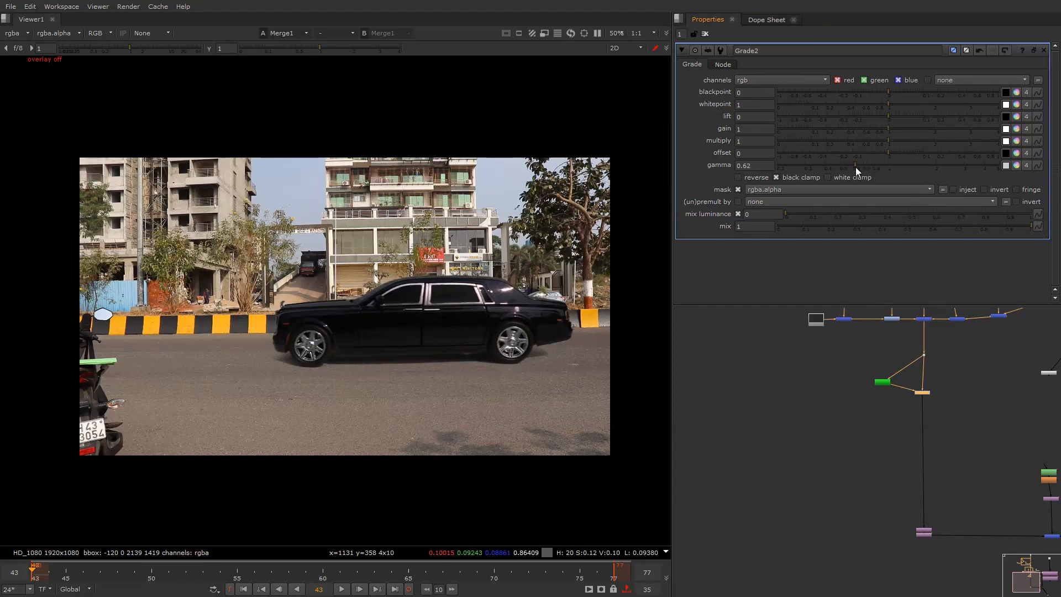
Using the rear wheel as reference, set the keyed Grade's gain to 0.94 and gamma to 0.61
scroll(509, 354, up, 6)
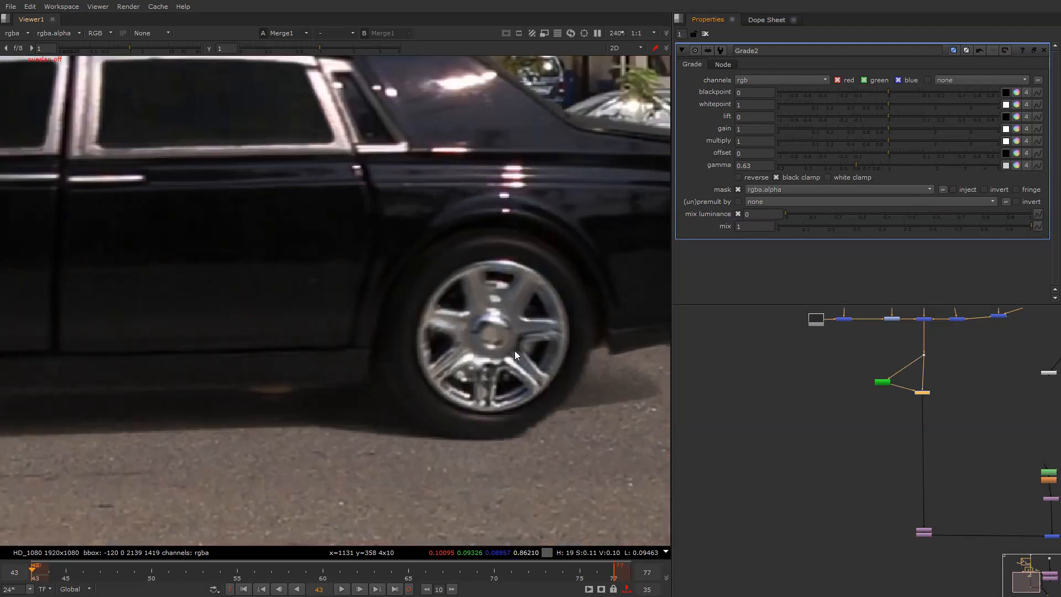
scroll(502, 349, up, 4)
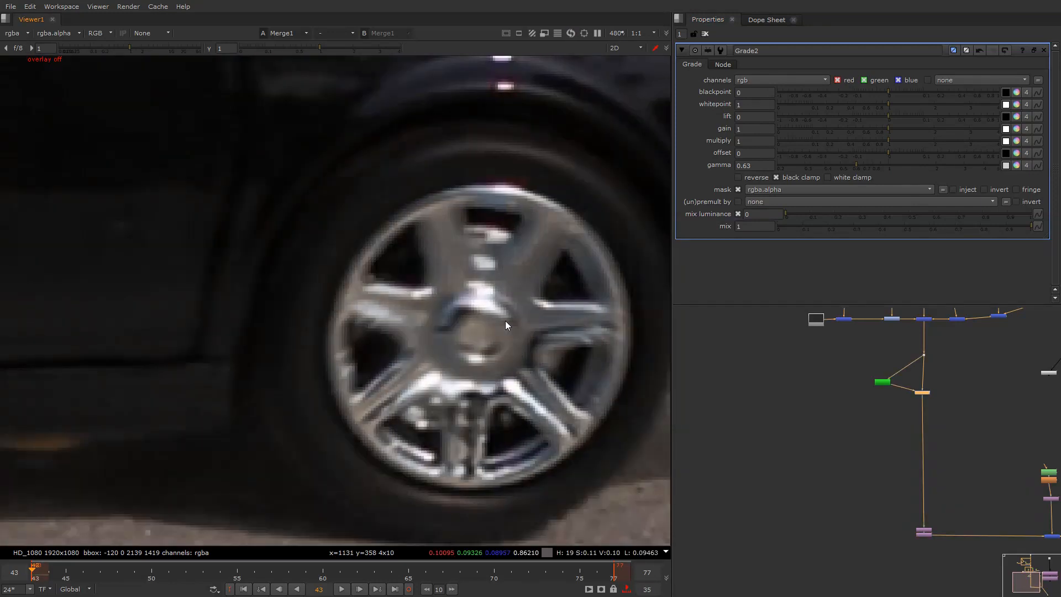
drag(886, 127, 884, 127)
drag(856, 164, 850, 162)
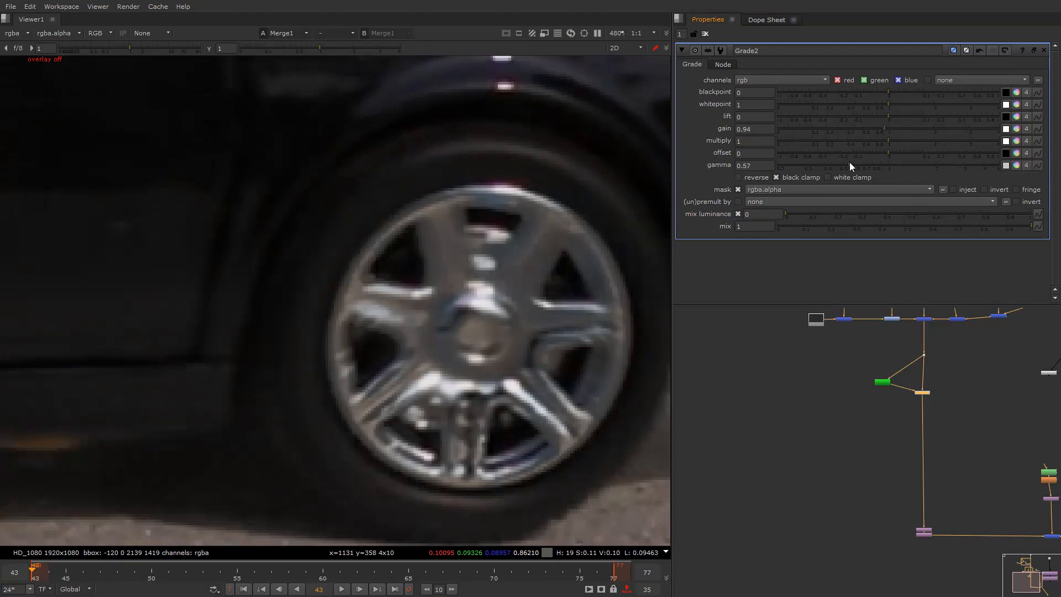
key(f)
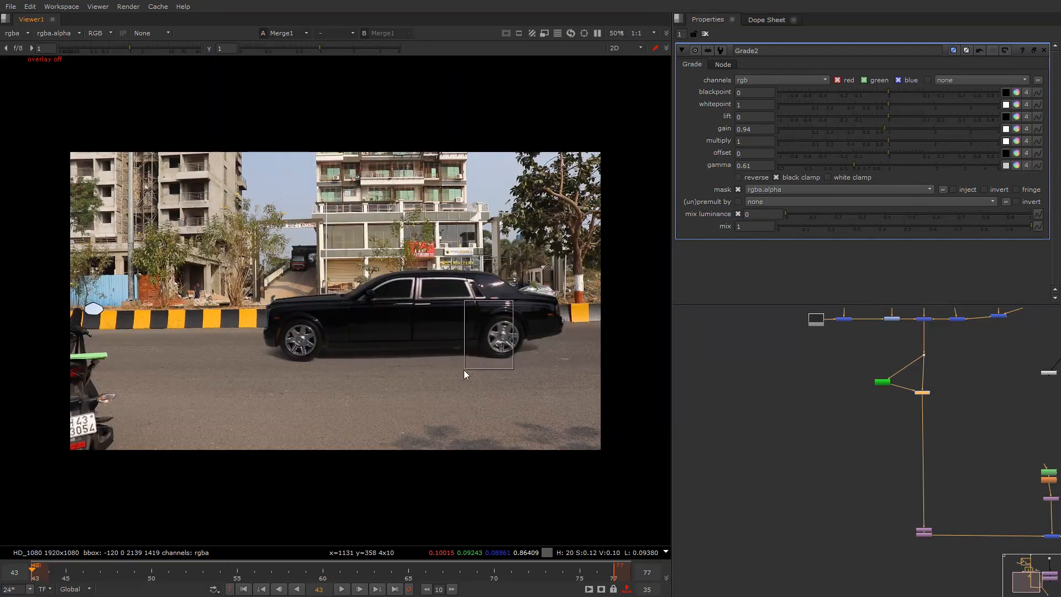
Toggle the keyed Grade off and on to compare the car's highlights before and after
key(d)
key(d)
key(d)
Move the Keyer farther away from the main branch, level with the Grade it masks
scroll(1011, 435, down, 2)
scroll(972, 395, up, 2)
drag(891, 403, 853, 409)
scroll(853, 409, down, 3)
scroll(837, 377, up, 5)
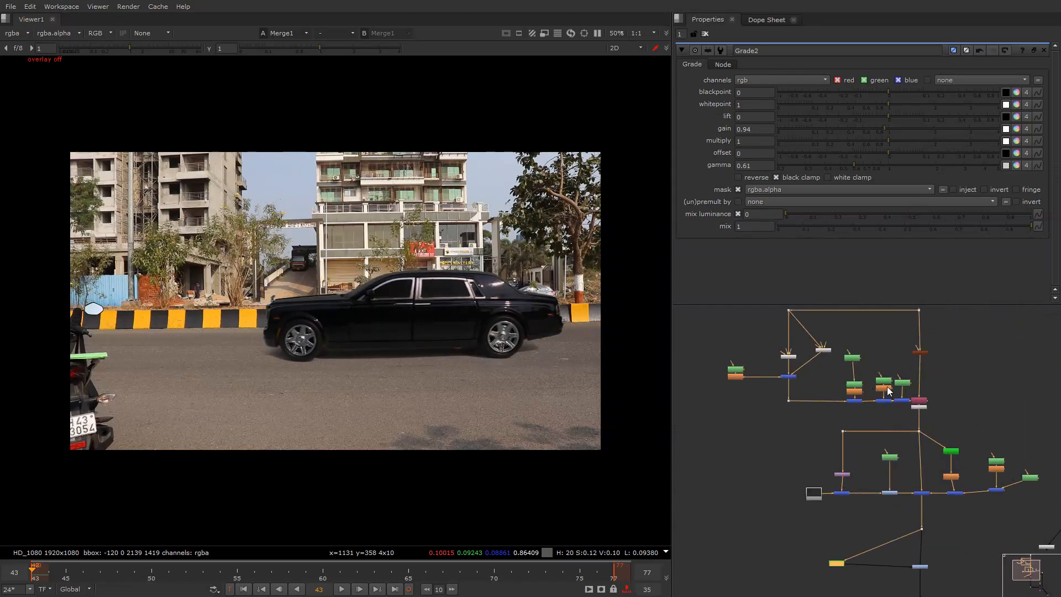
Inspect the existing Rotos, and paste a copy of the Roto with the two wheel ellipses between the Keyer and its Grade
double_click(884, 381)
right_click(427, 266)
click(428, 266)
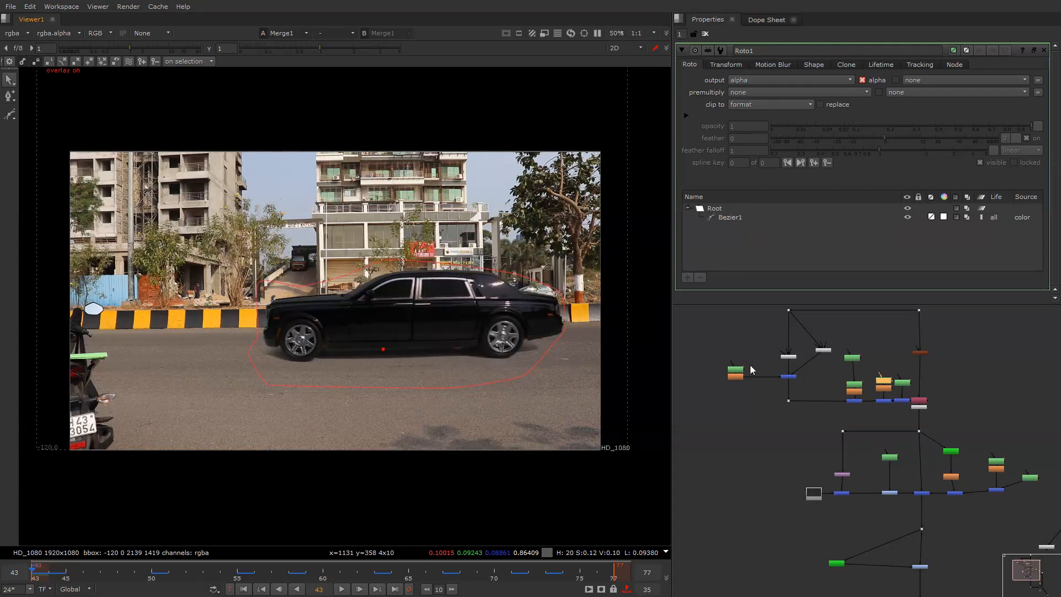
double_click(850, 358)
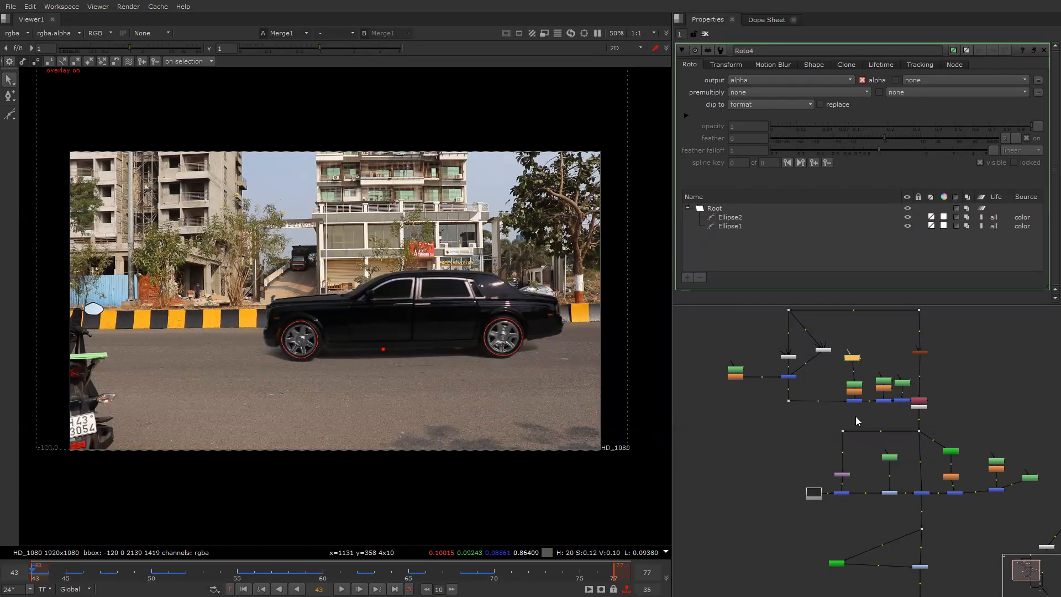
middle_drag(855, 534, 790, 384)
scroll(813, 402, up, 2)
click(832, 397)
key(ctrl+v)
Combine the pasted wheel Roto with the Keyer through a Merge set to mask, feeding the keyed Grade's mask
scroll(837, 408, up, 4)
click(838, 409)
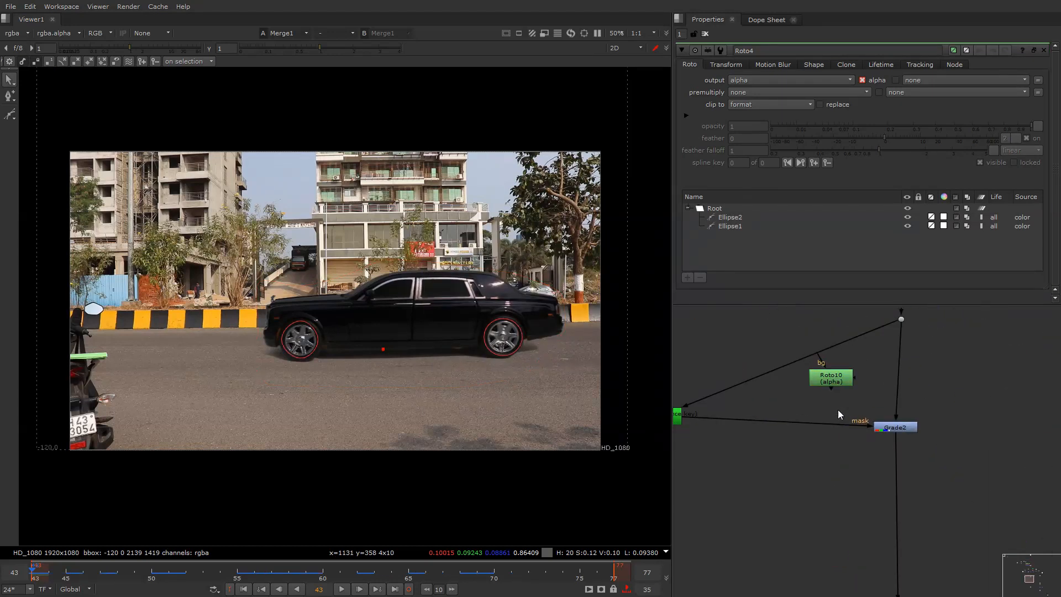
key(m)
drag(838, 409, 823, 382)
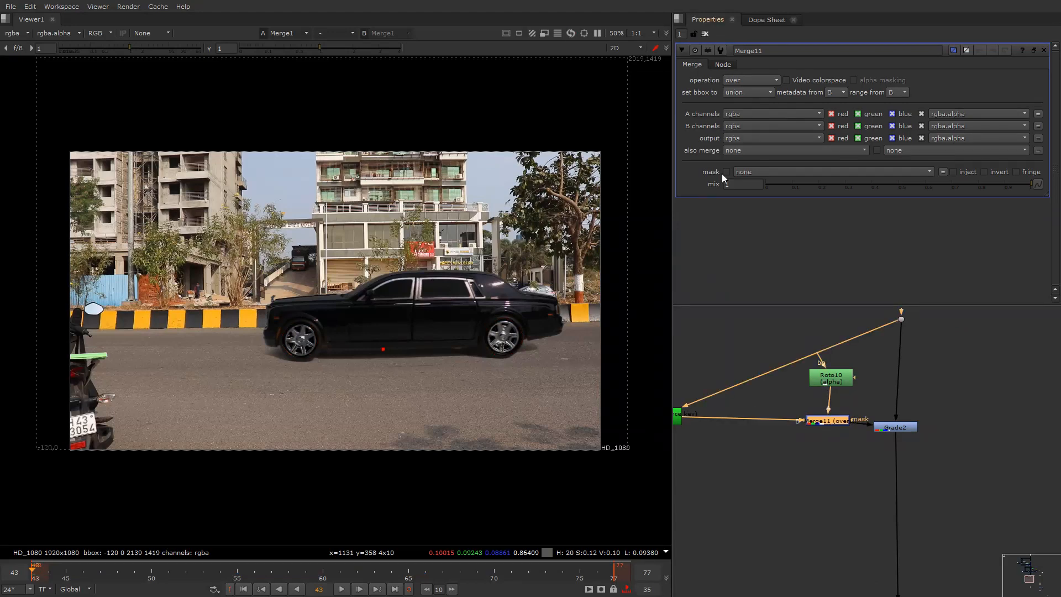
click(747, 80)
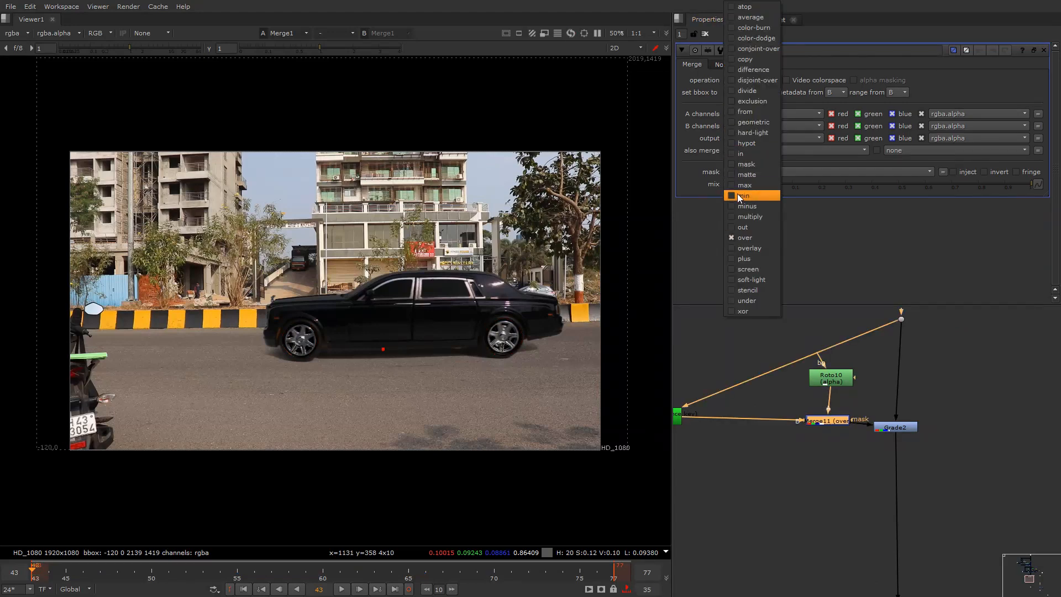
click(746, 164)
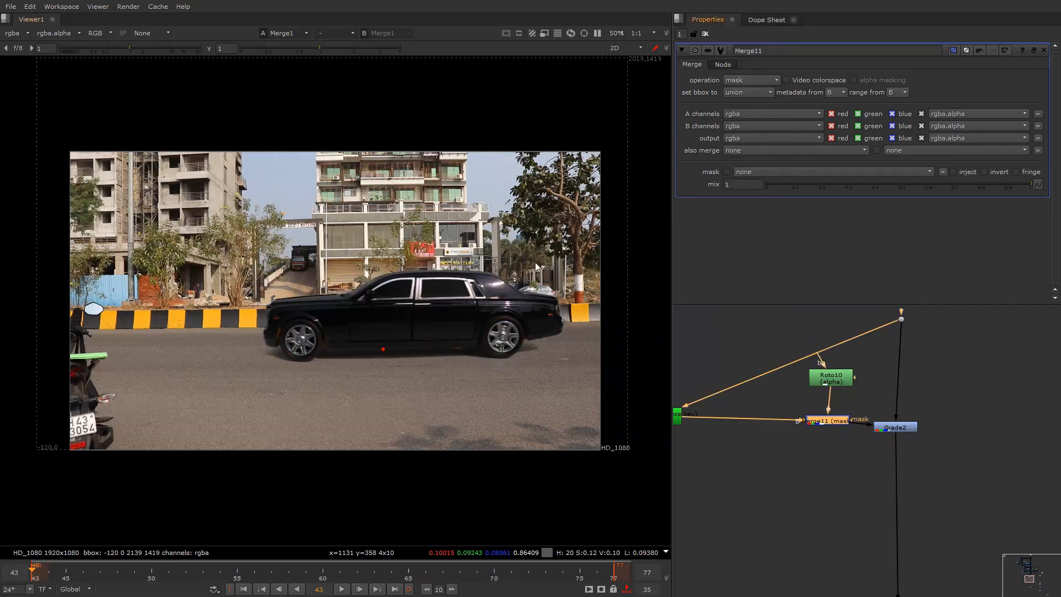
Check the car's wheels against the background in the viewer's luminance display
click(904, 431)
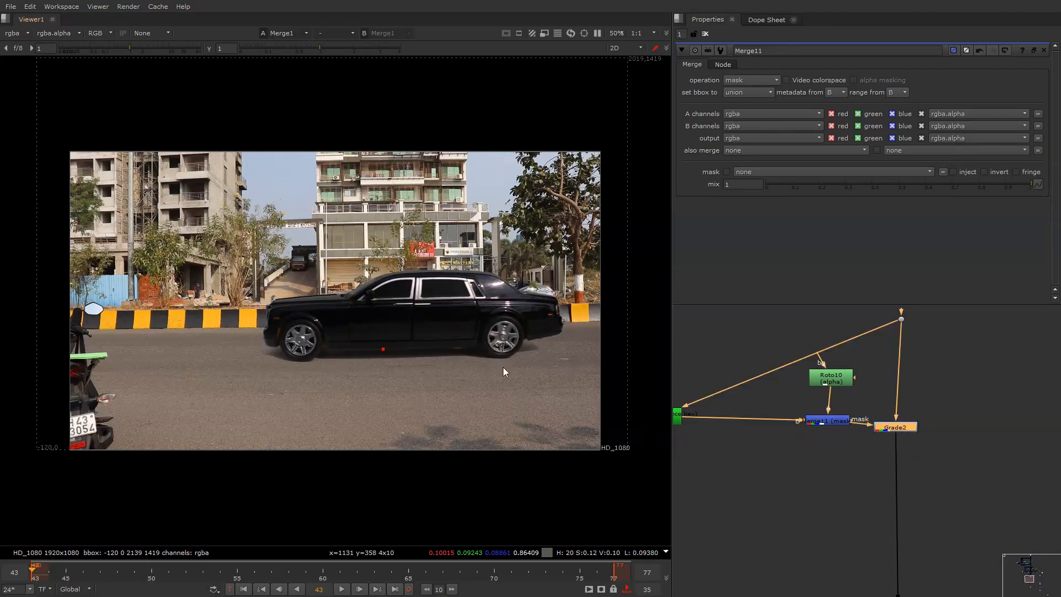
key(y)
key(y)
In the pasted wheel Roto, set the opacity of the front wheel's ellipse to 0.64
double_click(849, 381)
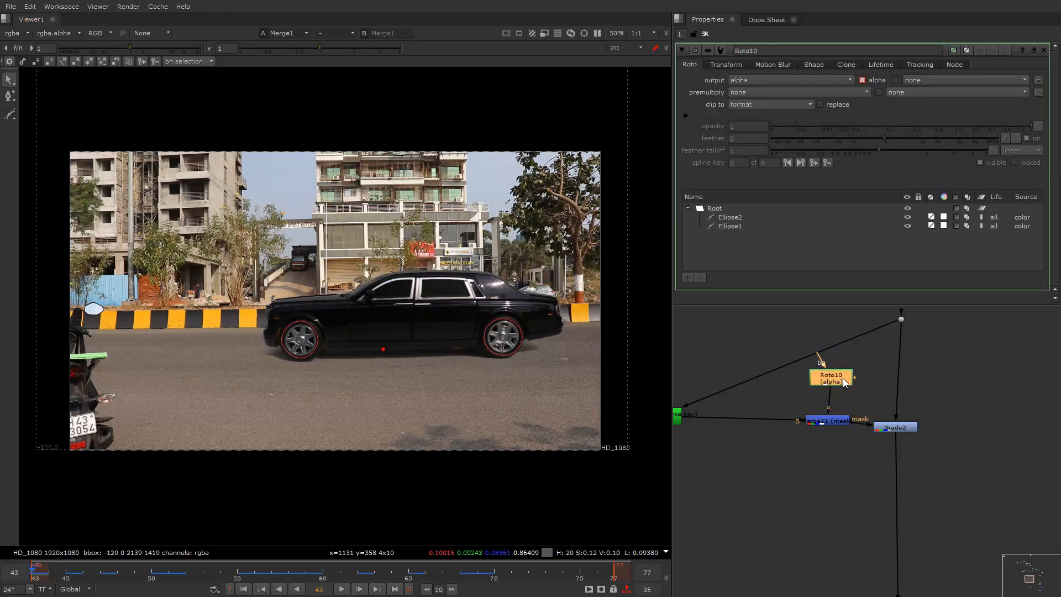
click(939, 226)
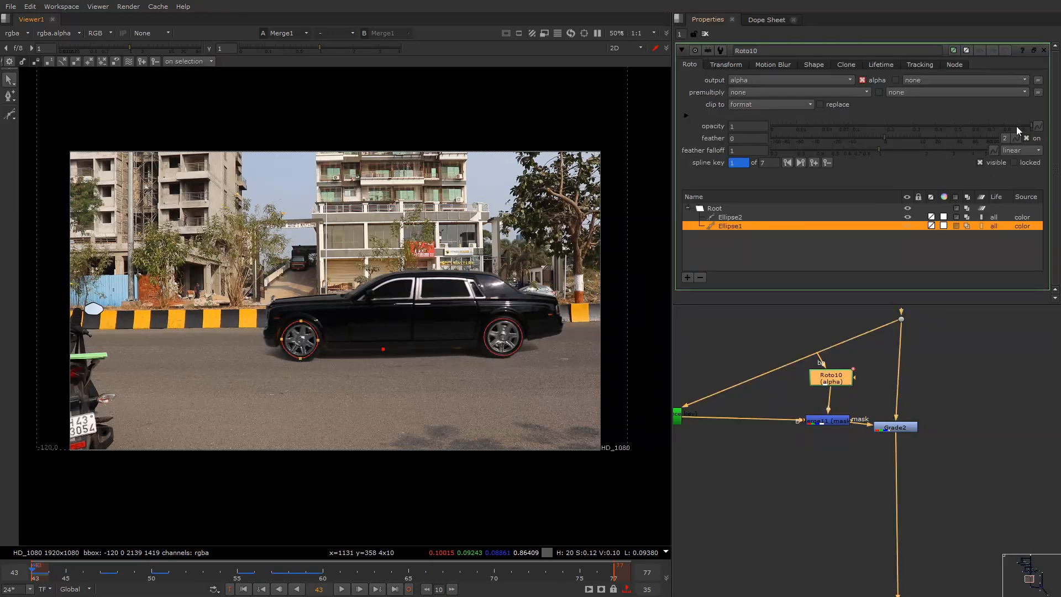
drag(1016, 126, 996, 127)
key(o)
middle_drag(404, 365, 414, 370)
key(b)
key(b)
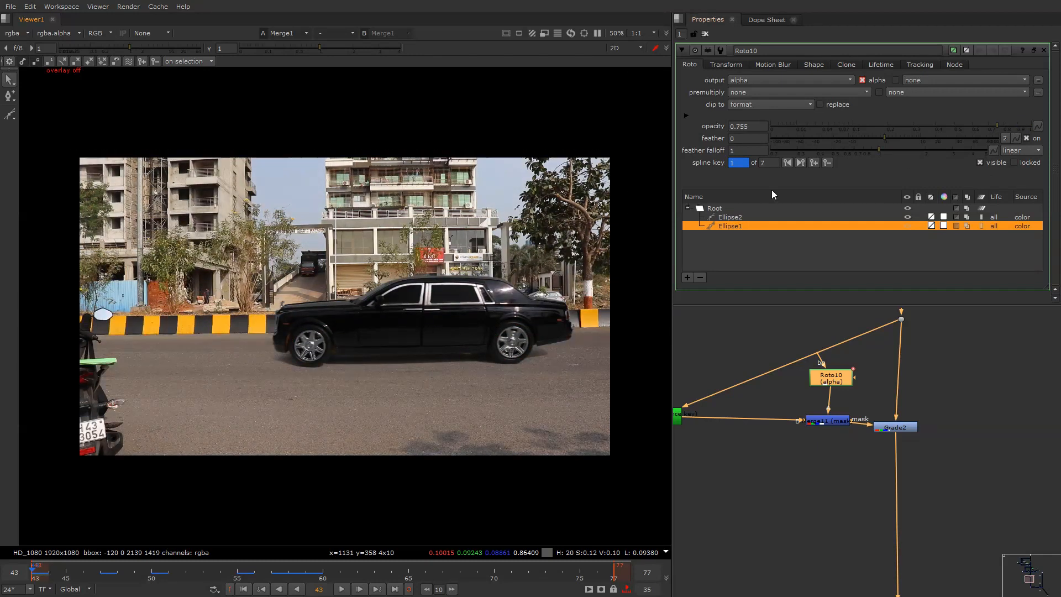
drag(995, 128, 979, 125)
Raise the viewer gain as far as 64 to judge the car against the background, and reset it to 1
click(161, 49)
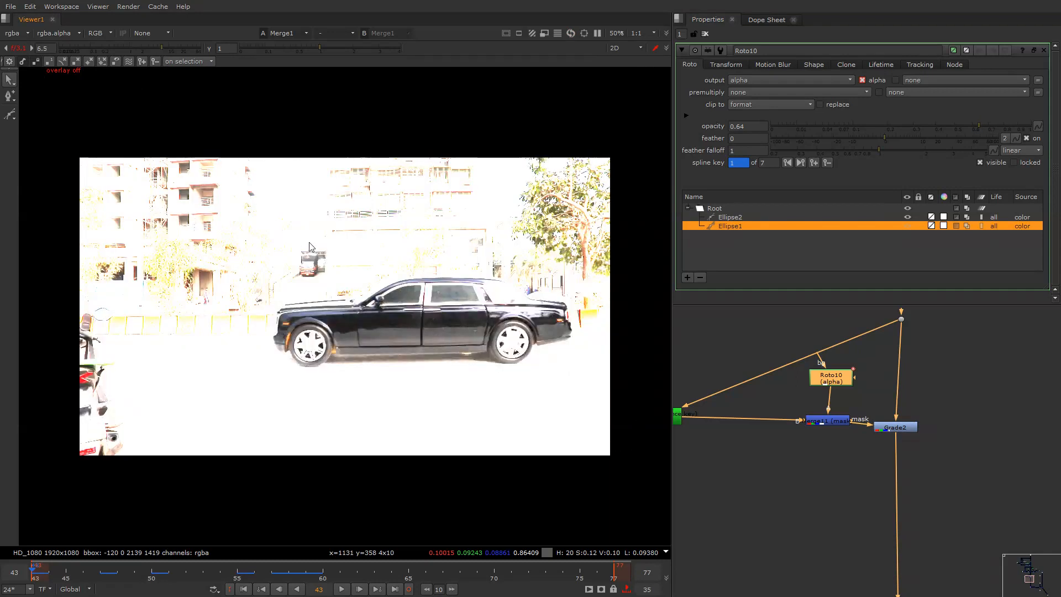
drag(176, 48, 200, 66)
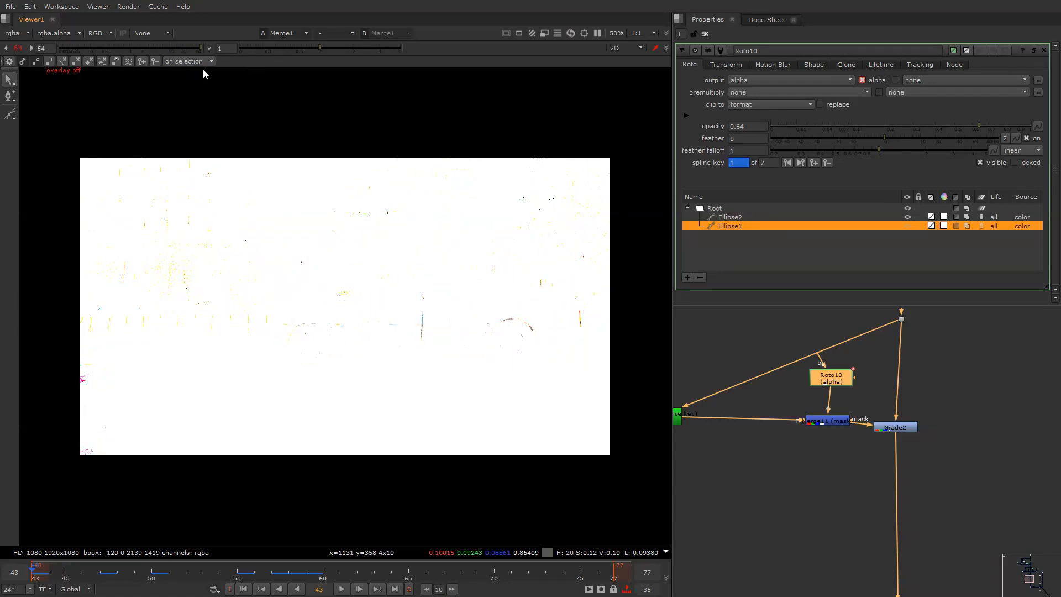
click(141, 47)
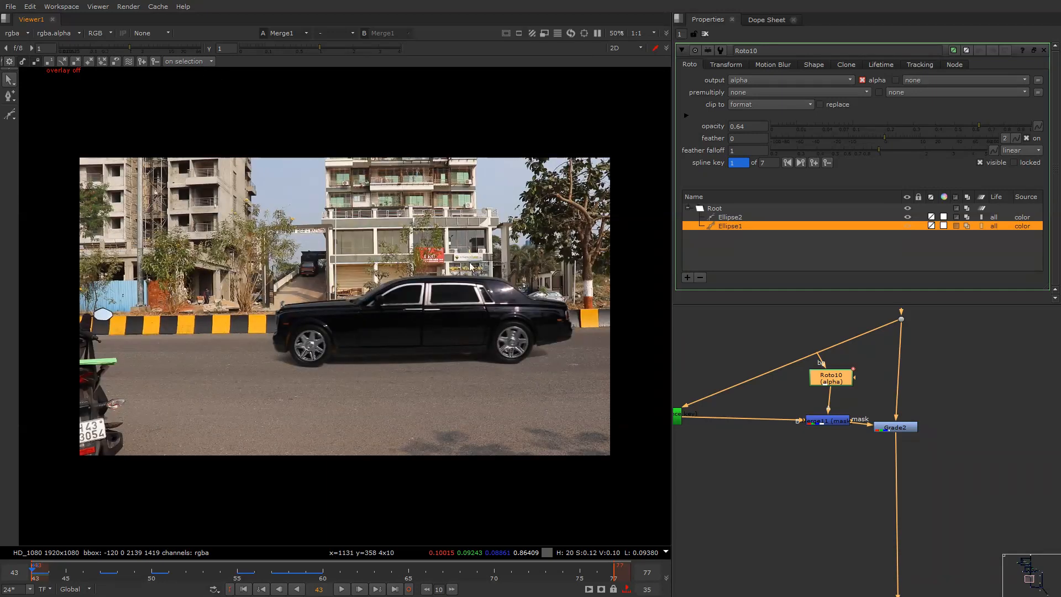
right_click(376, 238)
click(375, 237)
Line up the mask Merge with the keyed Grade and place the wheel Roto directly above it
scroll(844, 431, down, 3)
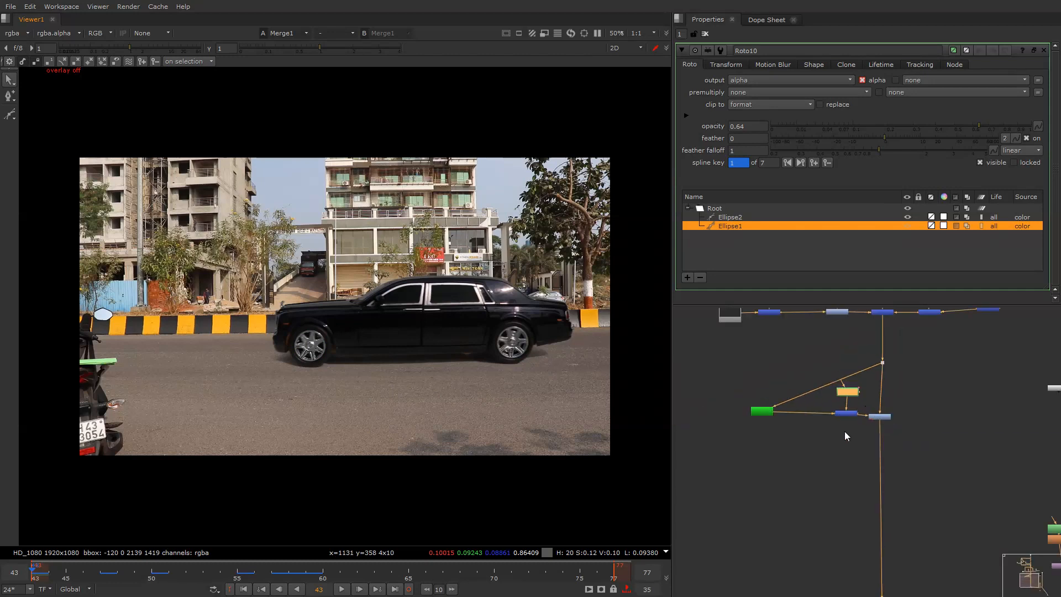
scroll(847, 400, up, 2)
drag(850, 390, 840, 392)
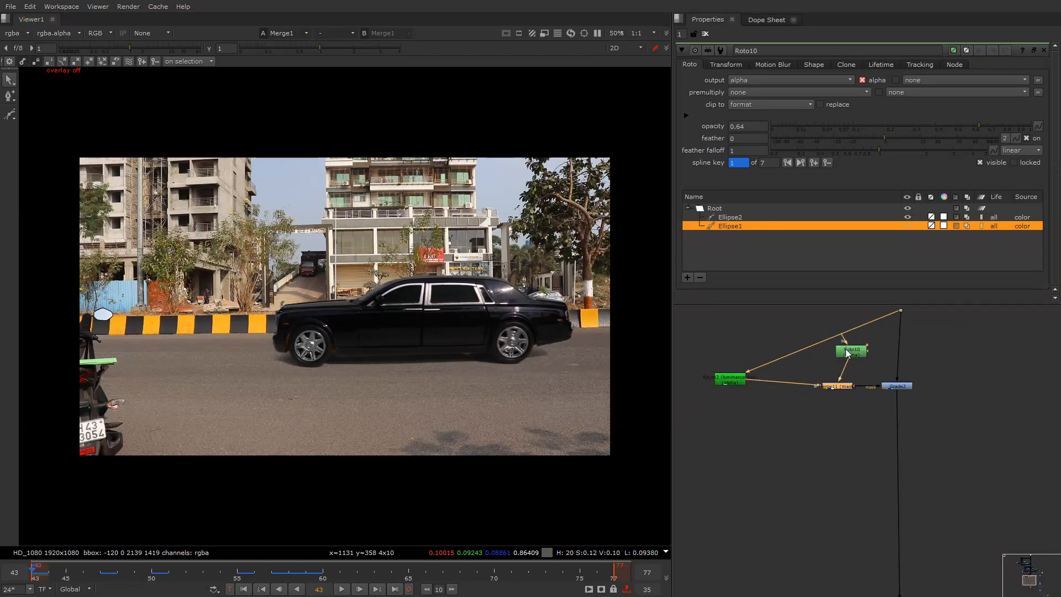
drag(845, 349, 827, 360)
middle_drag(793, 346, 811, 383)
Add corner Dots before and after the Keyer so its branch runs in straight, right-angled connections
click(747, 385)
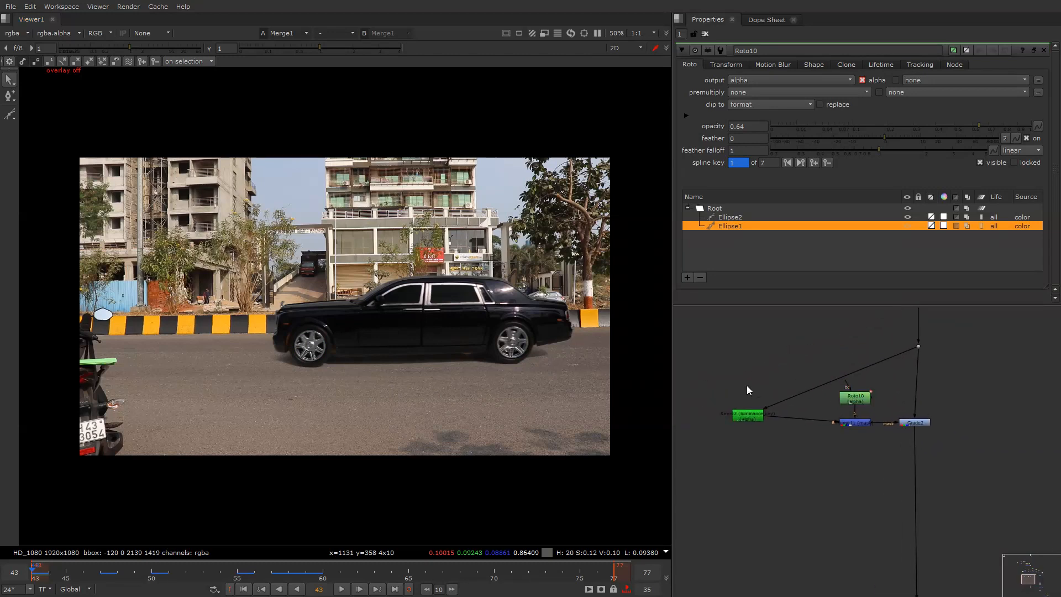
key(period)
drag(747, 385, 749, 350)
mouse_move(739, 419)
mouse_down()
mouse_move(744, 385)
mouse_move(791, 397)
mouse_move(753, 422)
mouse_up()
click(746, 402)
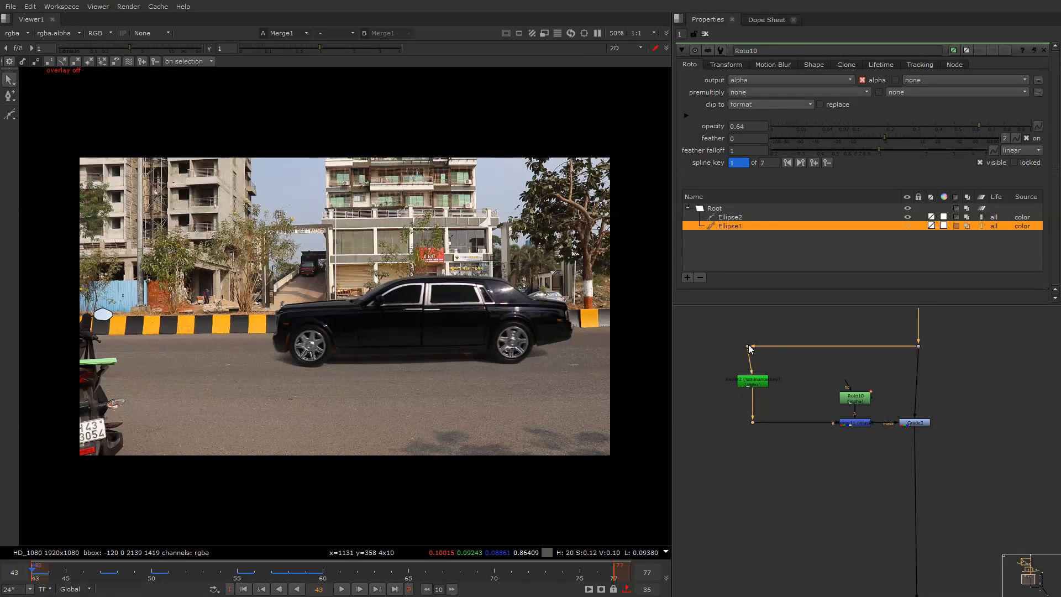
drag(747, 346, 751, 349)
click(833, 397)
In the pasted wheel Roto, draw a closed Bezier around the car's side windows and their chrome frames
scroll(834, 398, down, 5)
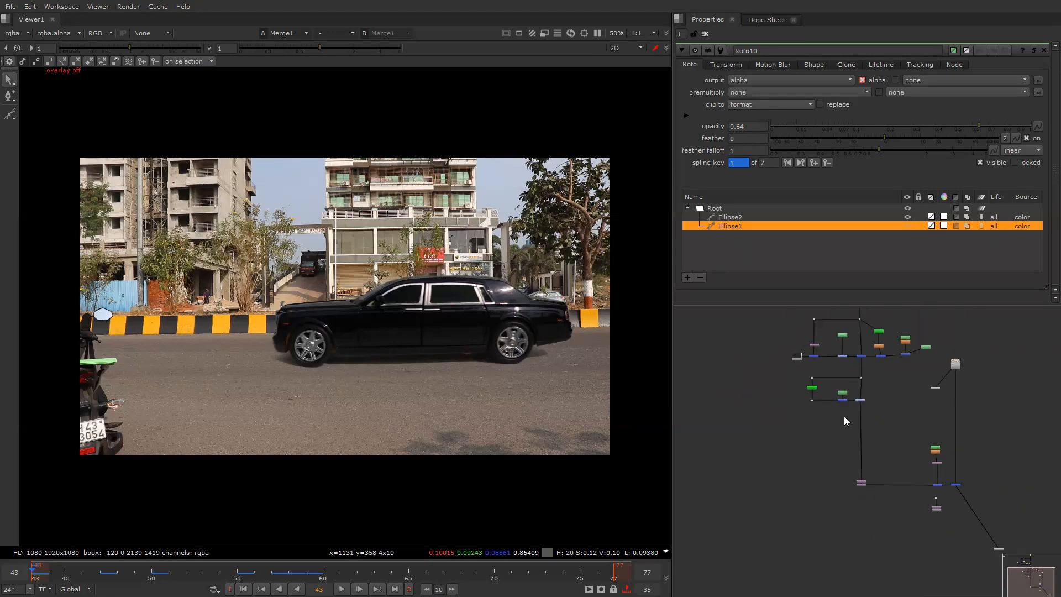
scroll(854, 375, up, 2)
middle_drag(855, 425, 847, 399)
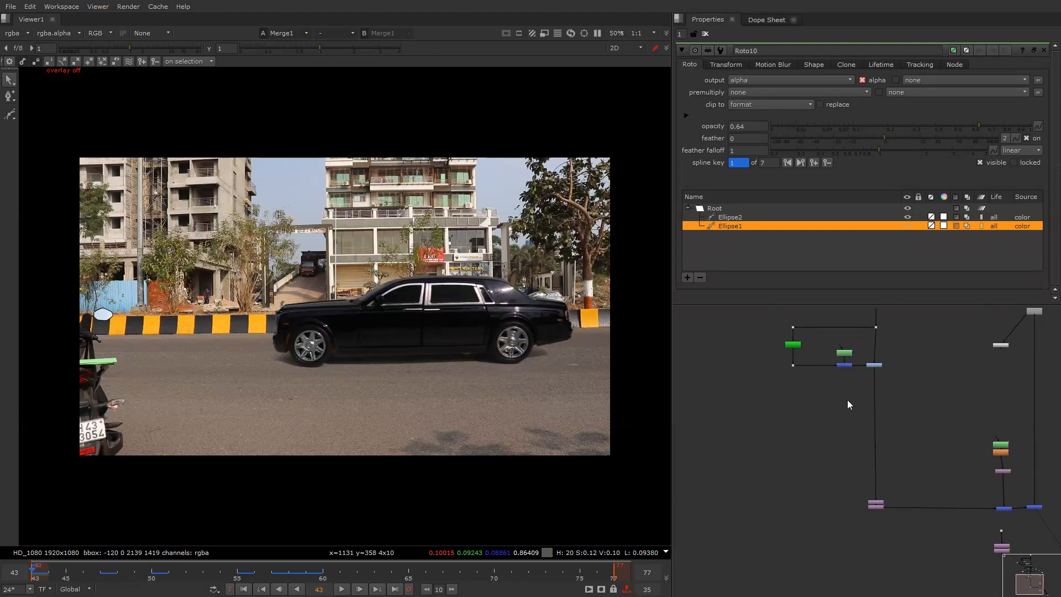
scroll(435, 281, up, 6)
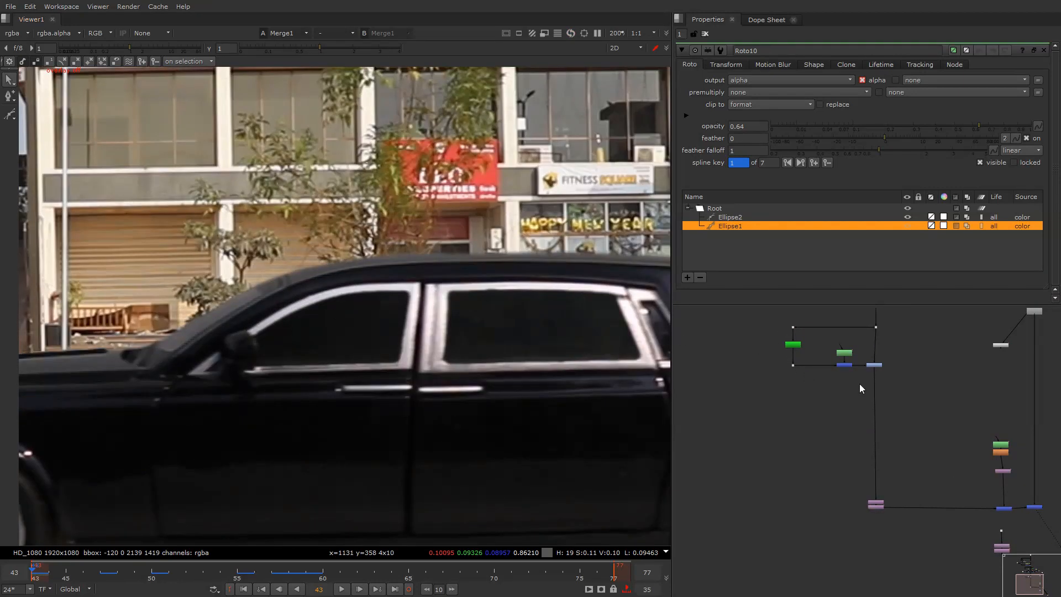
scroll(817, 354, up, 4)
click(818, 349)
scroll(229, 327, down, 5)
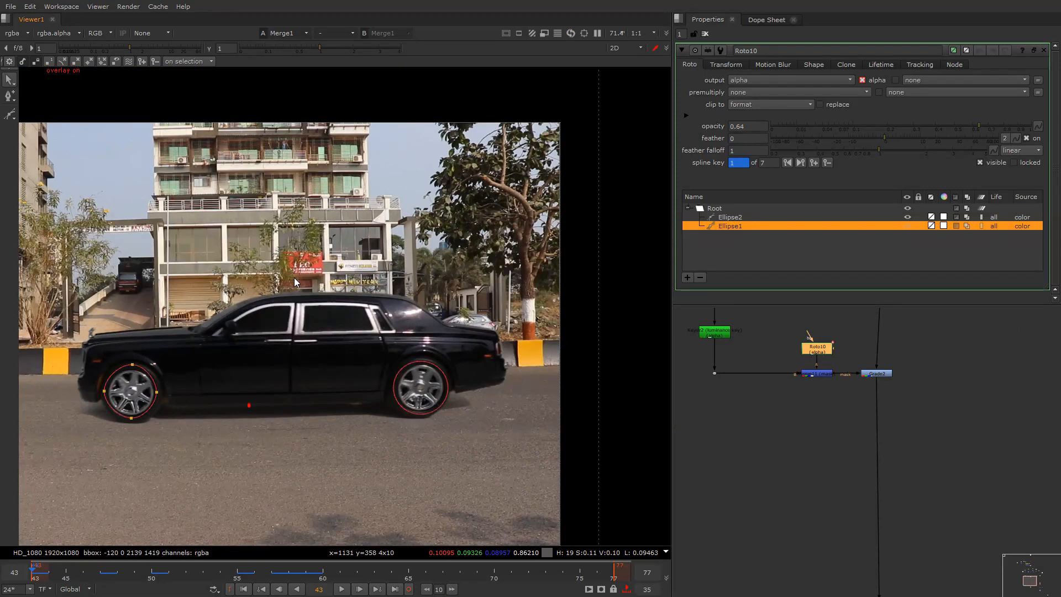
click(9, 114)
scroll(294, 323, up, 4)
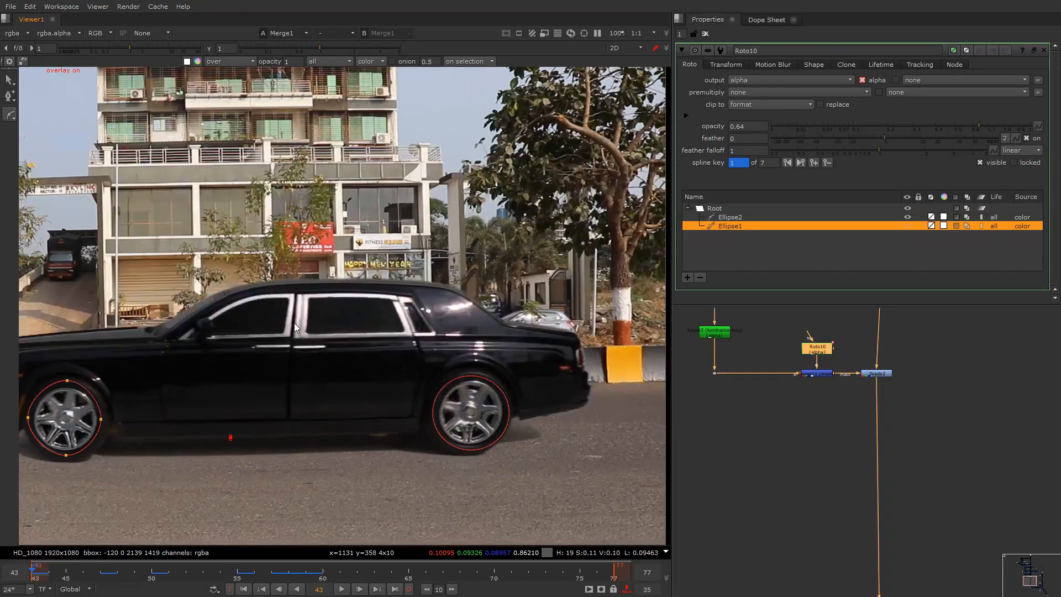
click(203, 295)
click(303, 279)
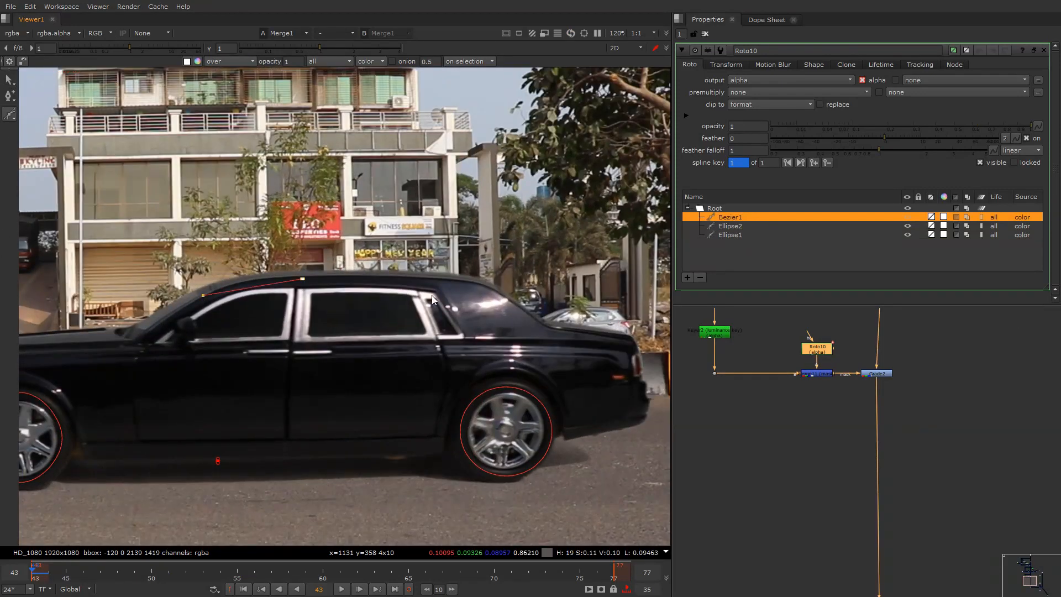
click(440, 292)
click(478, 354)
click(357, 375)
click(173, 379)
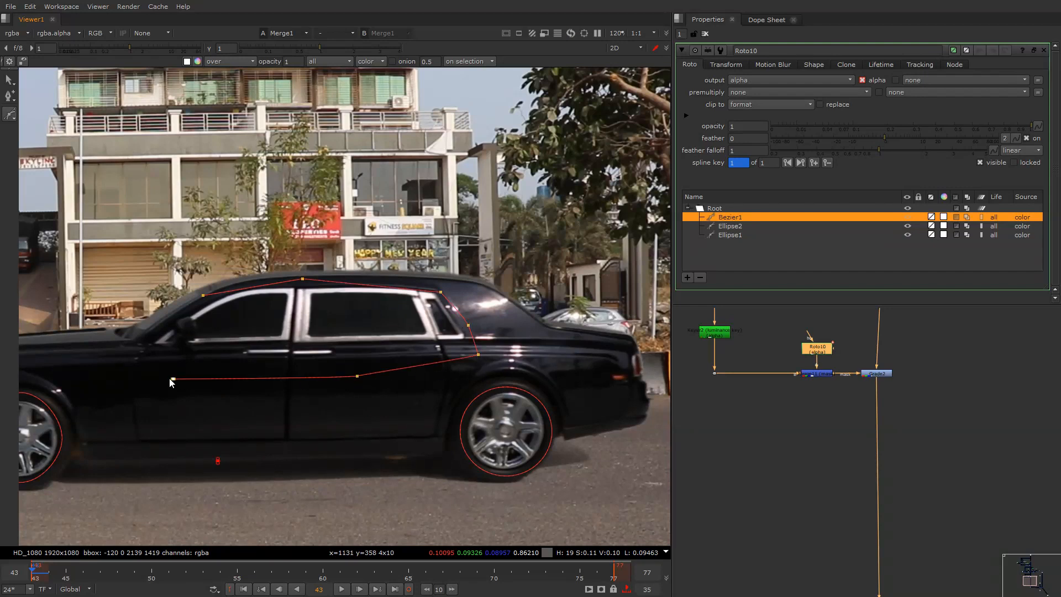
click(144, 363)
click(140, 356)
drag(170, 317, 182, 307)
click(203, 296)
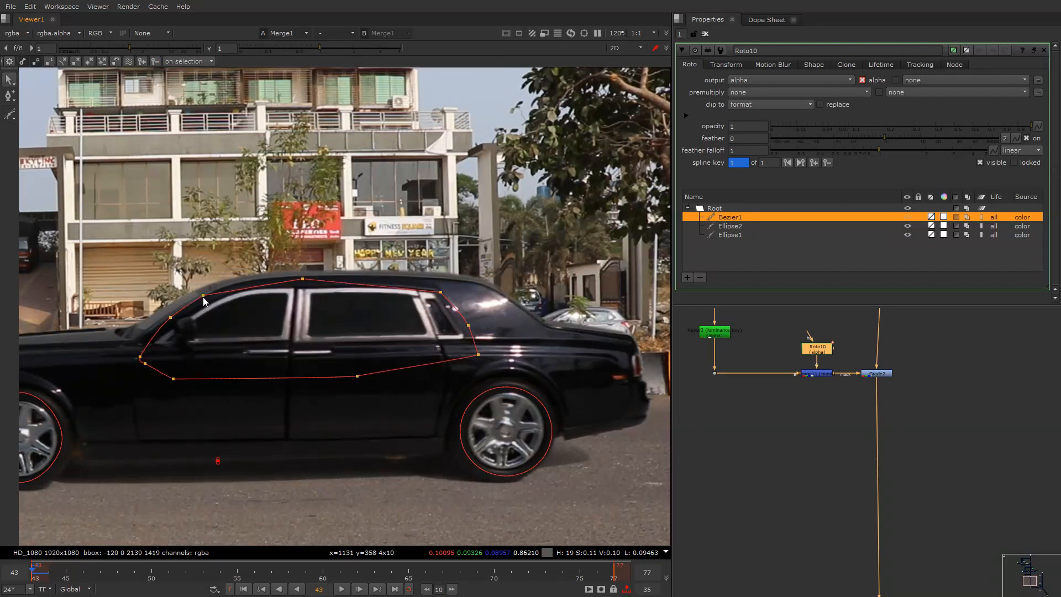
Try adjusting the opacity of the window Bezier, and delete that shape from the Roto
drag(159, 239, 519, 431)
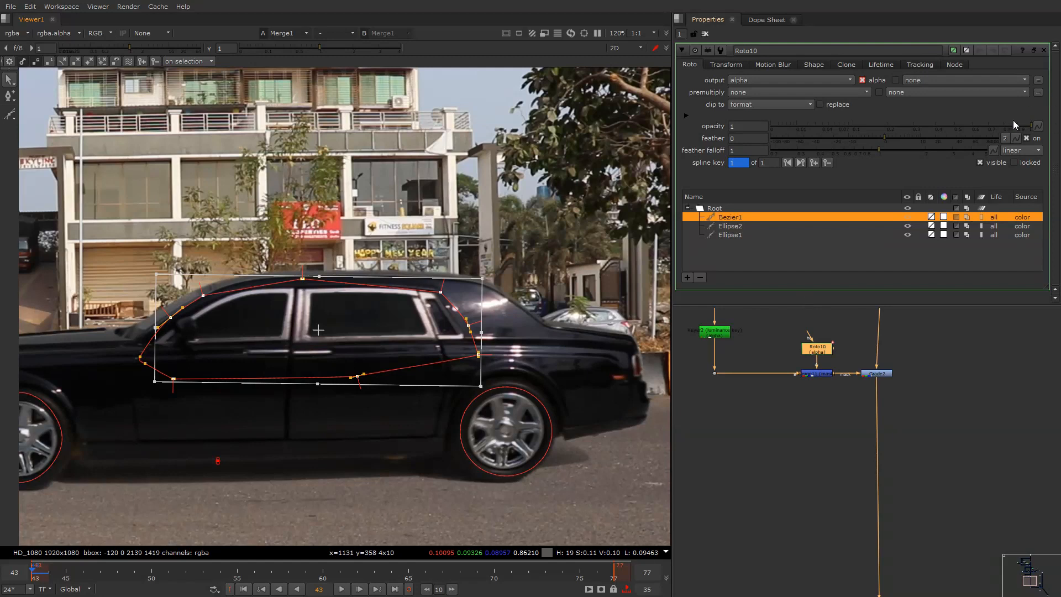
drag(1012, 125, 1059, 112)
key(o)
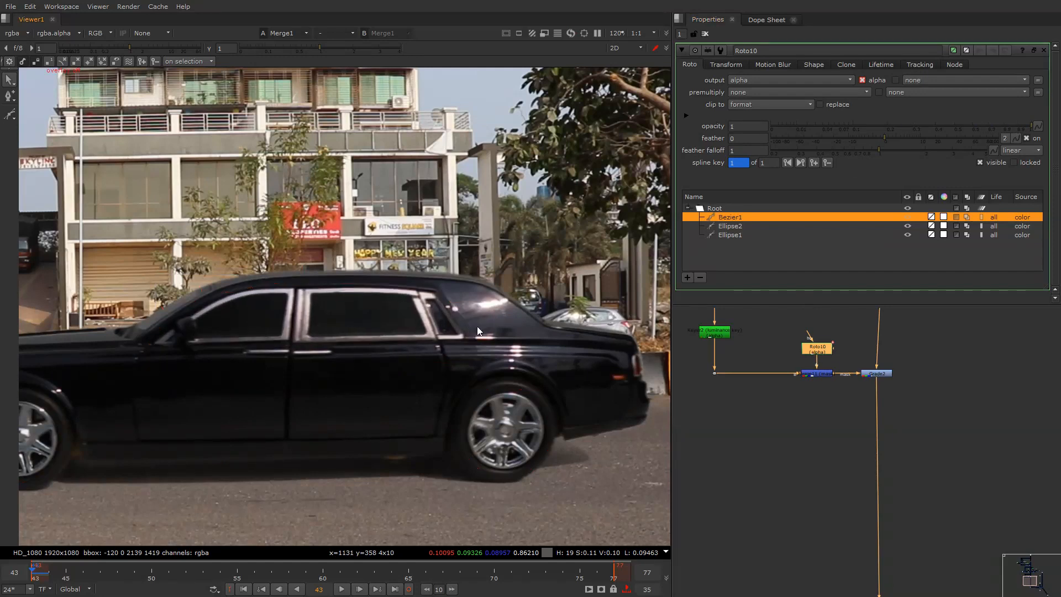
key(f)
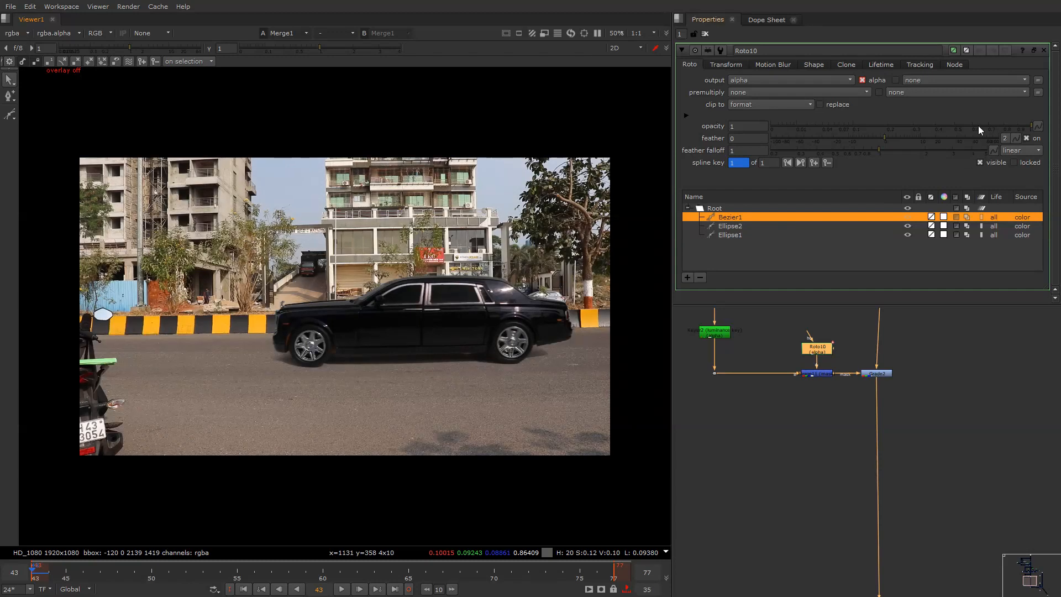
mouse_move(978, 125)
mouse_down()
mouse_move(728, 129)
mouse_move(989, 120)
mouse_up()
right_click(732, 214)
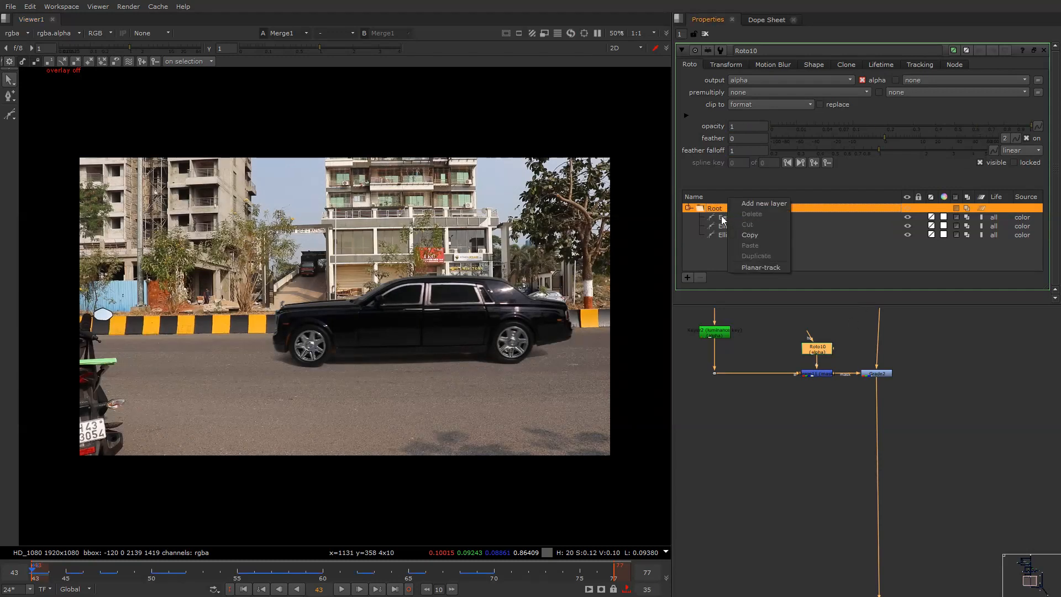
right_click(721, 216)
click(726, 220)
Add a second luminance Keyer fed by the keyed Grade and show it in the viewer
click(770, 415)
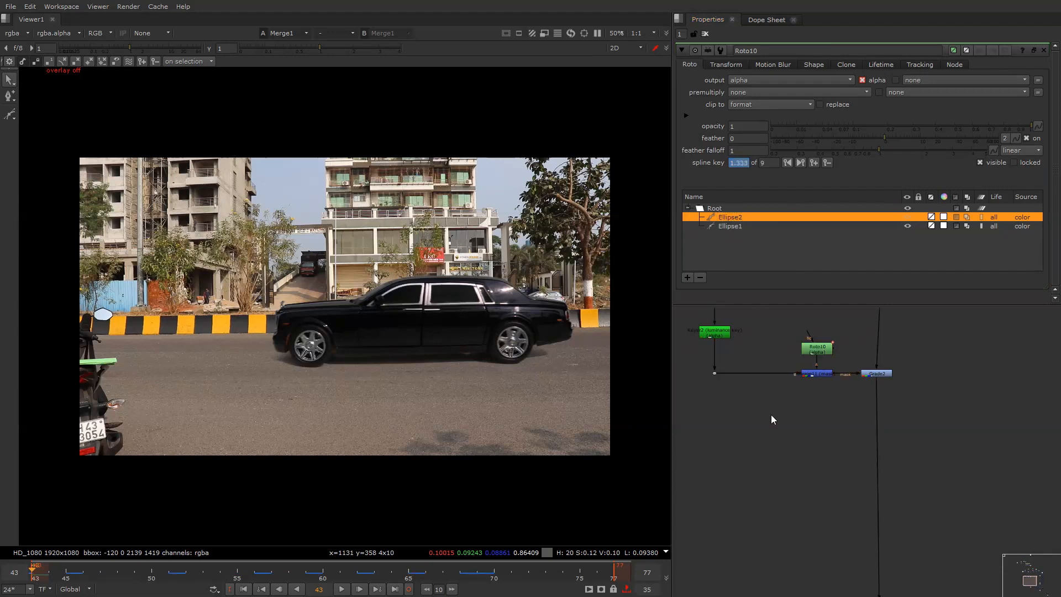
key(Tab)
text(ke)
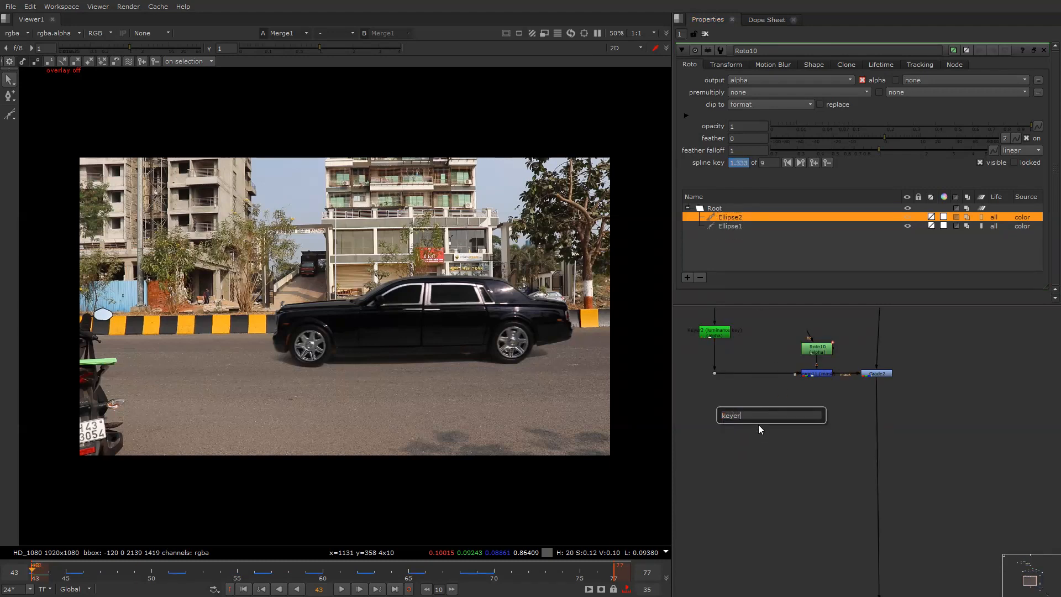
key(Return)
drag(762, 404, 860, 386)
key(1)
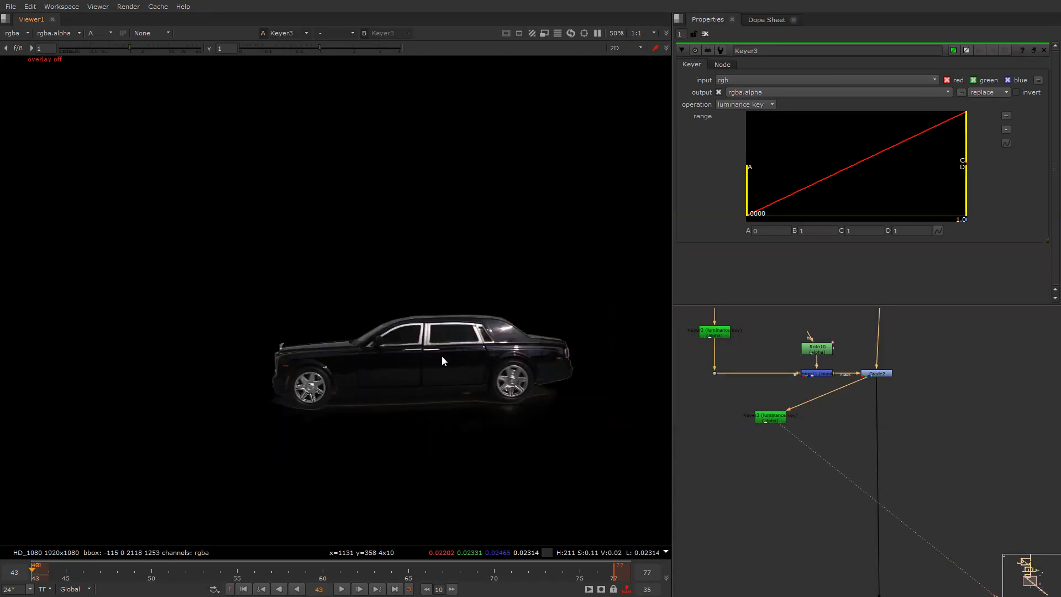
Narrow the new Keyer's luminance range until its alpha isolates the chrome window frames, wheel rims and rear highlights
scroll(442, 356, up, 2)
key(a)
drag(745, 190, 877, 206)
drag(964, 162, 901, 161)
Insert a new Grade in the main branch below the keyed Grade and mask it with the new Keyer
click(866, 433)
key(g)
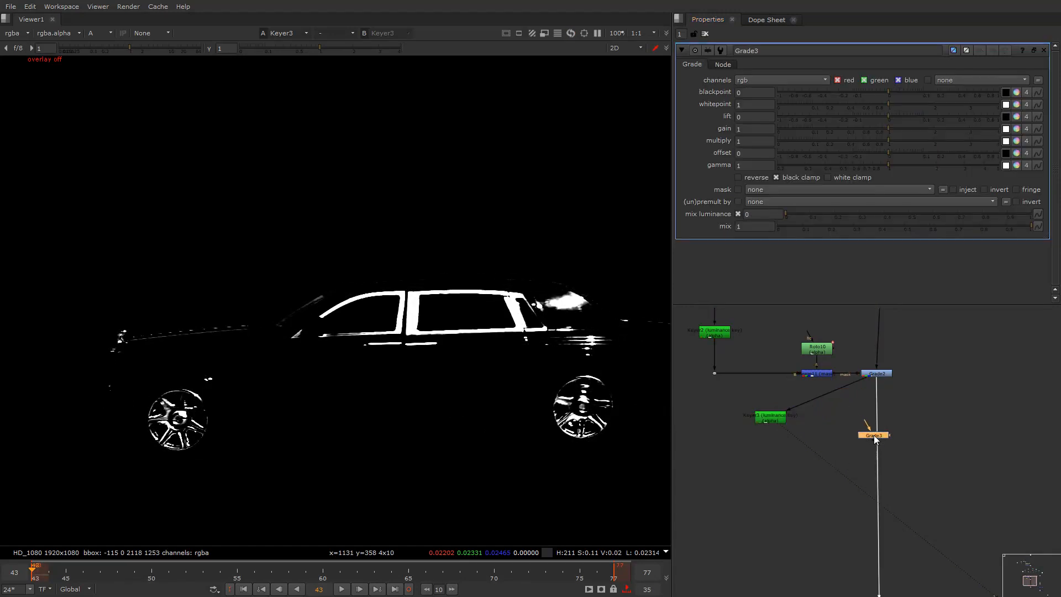
drag(874, 439, 875, 441)
drag(765, 416, 767, 416)
Show the final Merge of the car and street plate in the viewer in full colour
scroll(844, 420, down, 5)
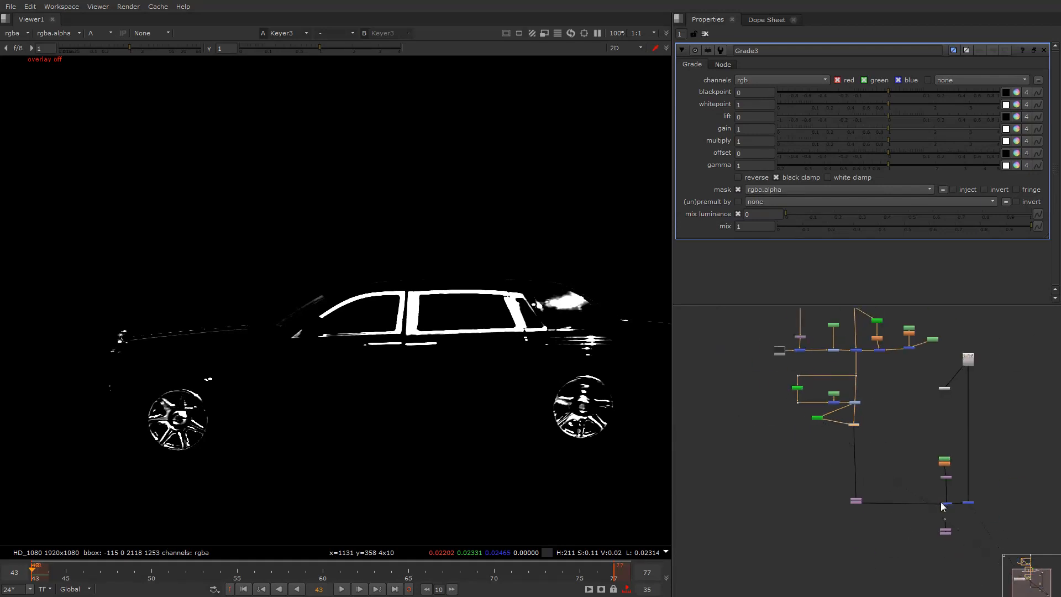
scroll(964, 499, up, 3)
middle_drag(964, 500, 919, 464)
click(918, 464)
key(1)
key(a)
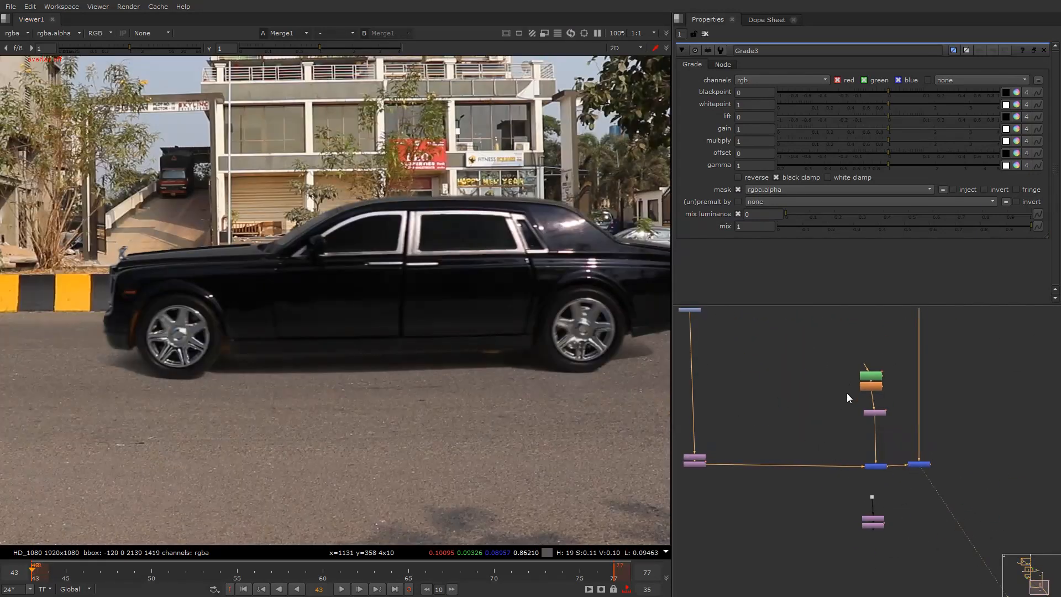
Lower the new Grade's gamma to 0.69 and gain to 0.9 to tone down the chrome window frames
scroll(871, 489, up, 5)
click(922, 539)
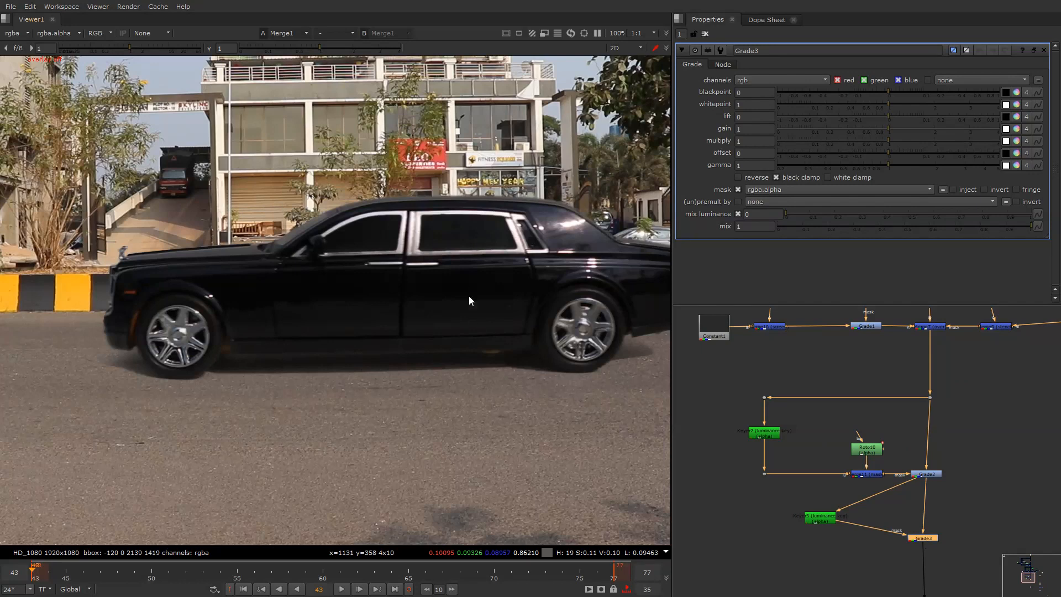
scroll(469, 300, up, 5)
mouse_move(871, 165)
mouse_down()
mouse_move(843, 161)
mouse_move(861, 168)
mouse_up()
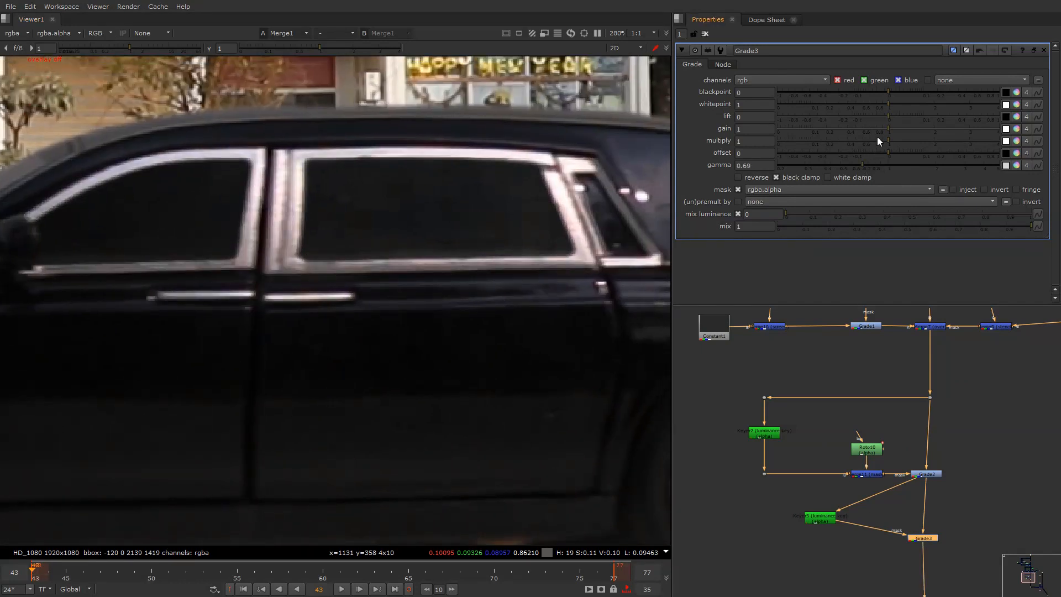
mouse_move(873, 129)
mouse_down()
mouse_move(862, 126)
mouse_move(883, 133)
mouse_up()
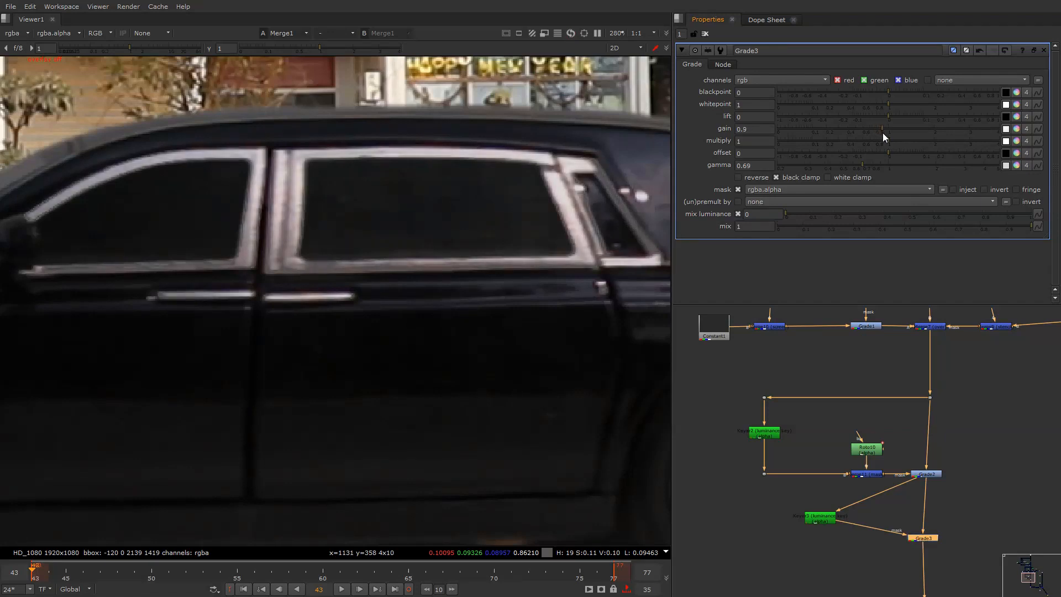
Add a Blur with a size of 4.6 between the second luminance Keyer and the new Grade's mask
scroll(837, 476, up, 3)
click(834, 451)
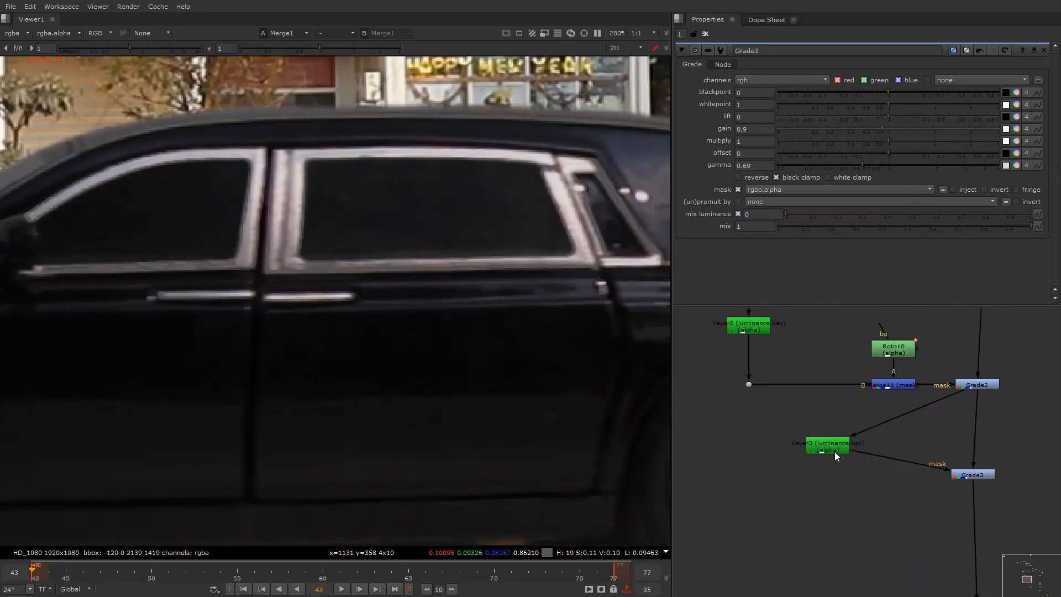
key(b)
drag(807, 92, 812, 94)
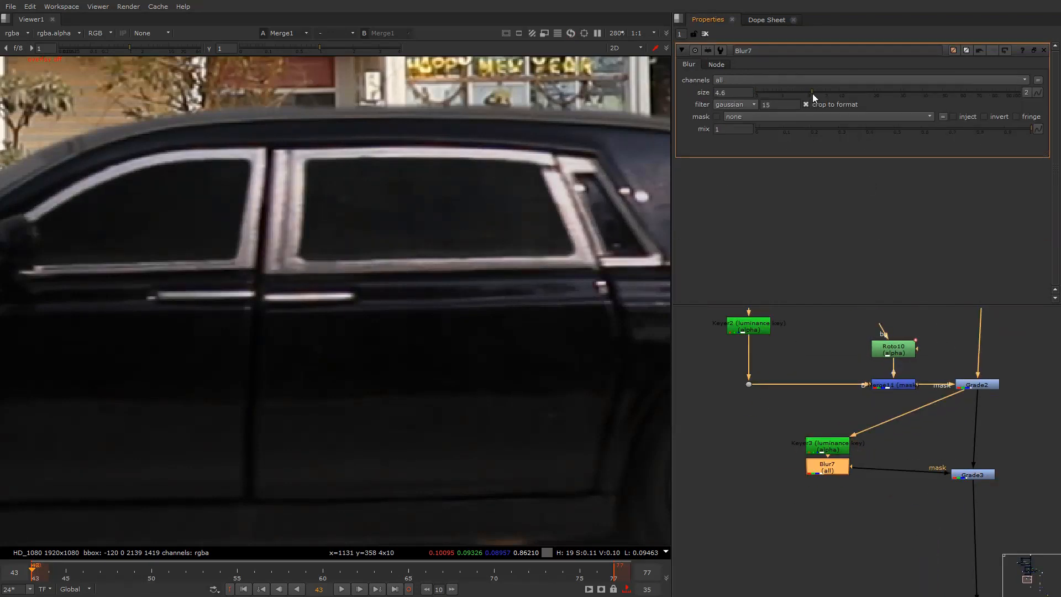
Compare the car's chrome highlights with the new Grade disabled and enabled
click(973, 475)
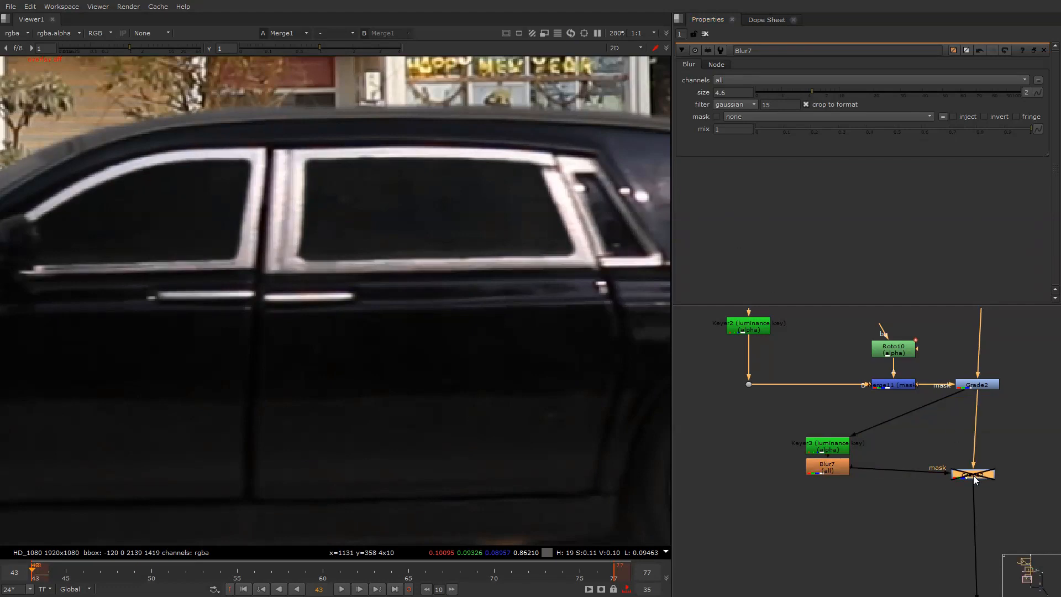
key(f)
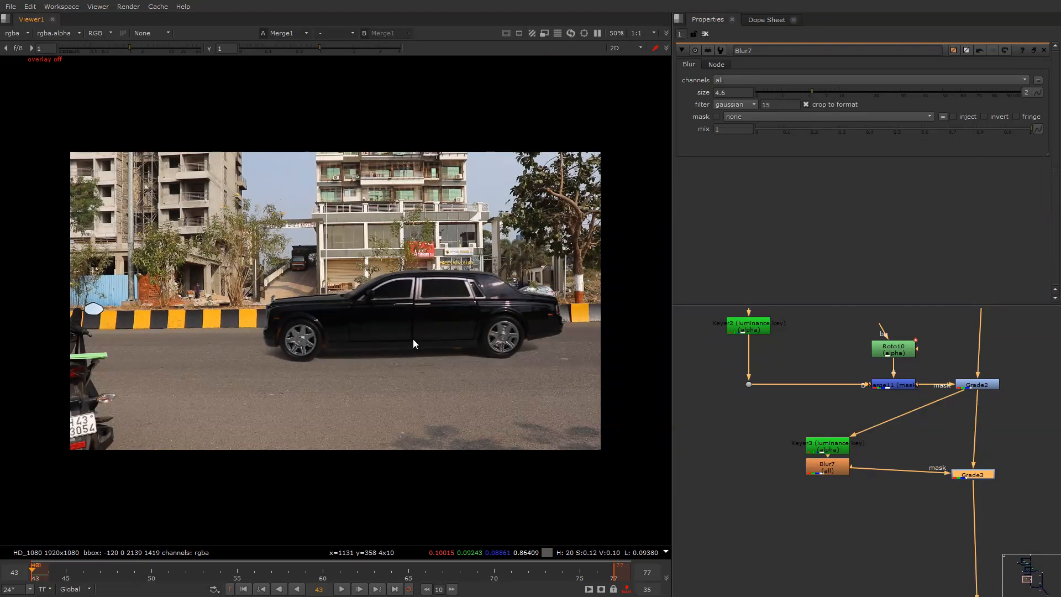
scroll(464, 296, up, 5)
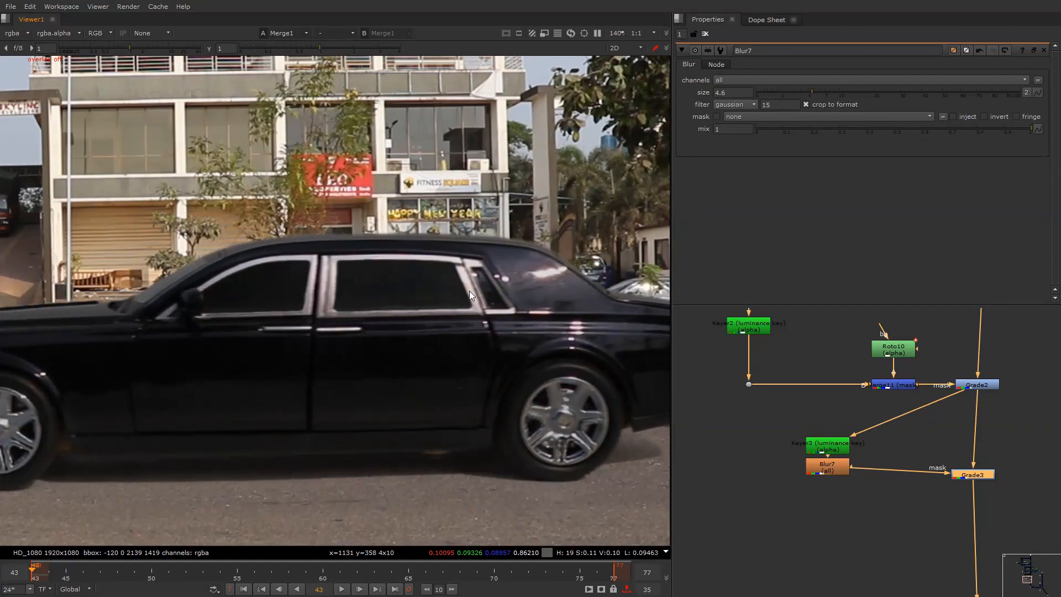
scroll(837, 411, down, 2)
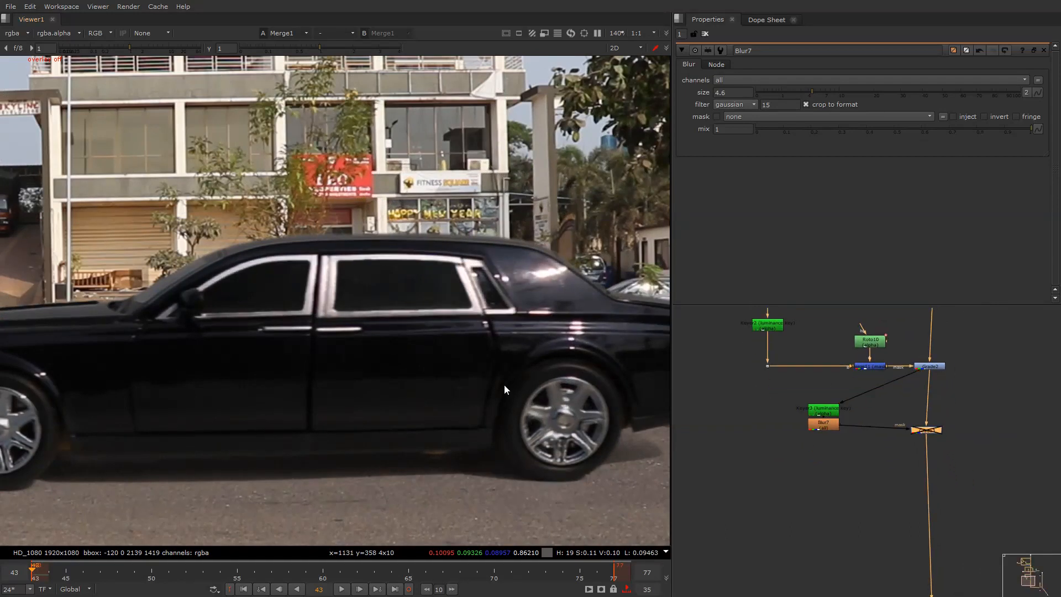
Insert a Merge set to stencil between the Blur and the Grade's mask, with the wheel Roto feeding its A input
scroll(900, 449, up, 1)
click(866, 410)
key(m)
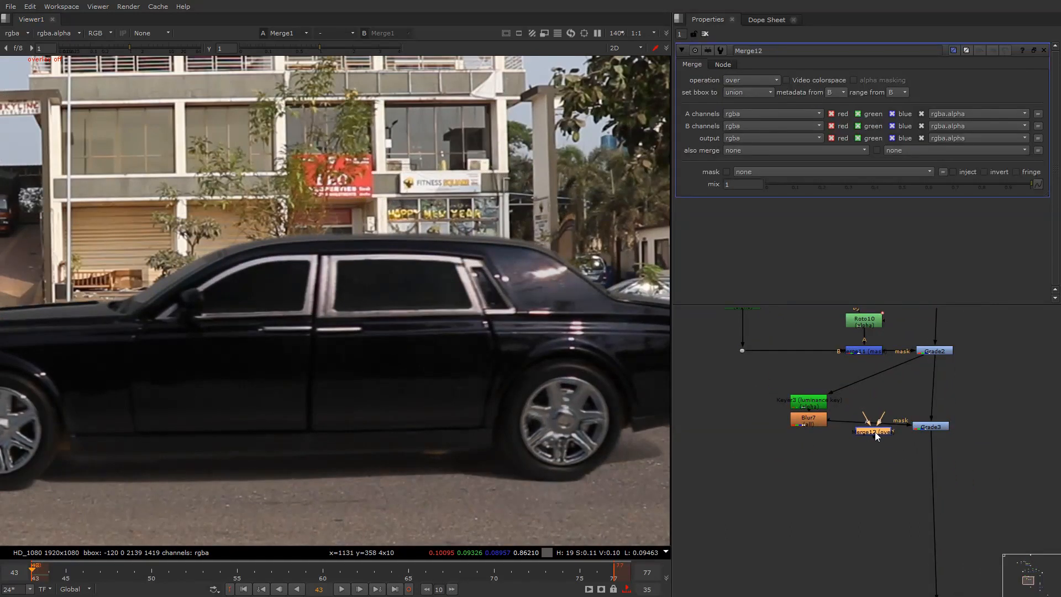
drag(870, 429, 876, 426)
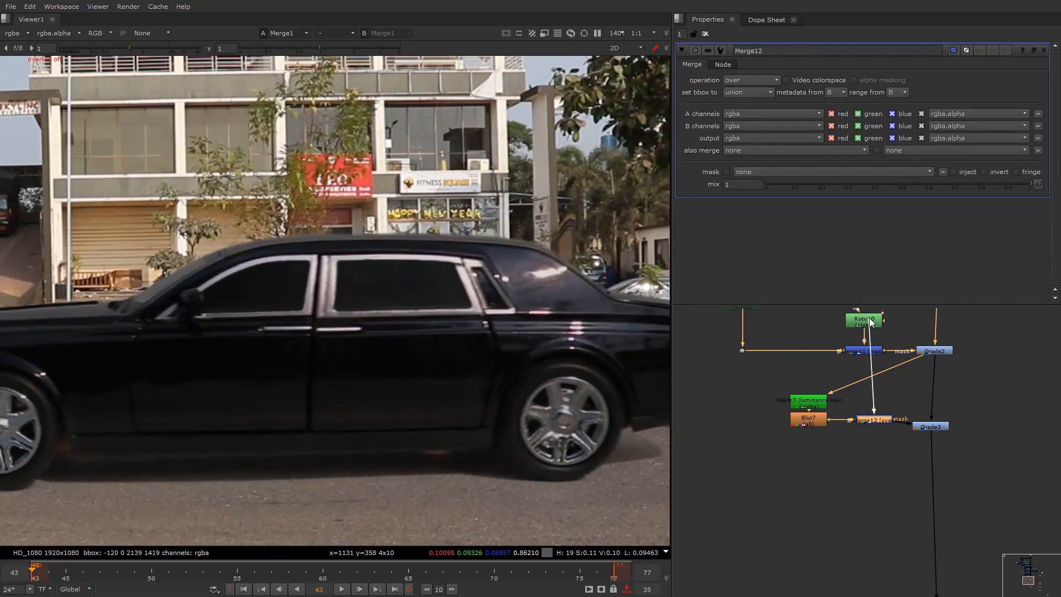
drag(870, 323, 867, 322)
click(748, 80)
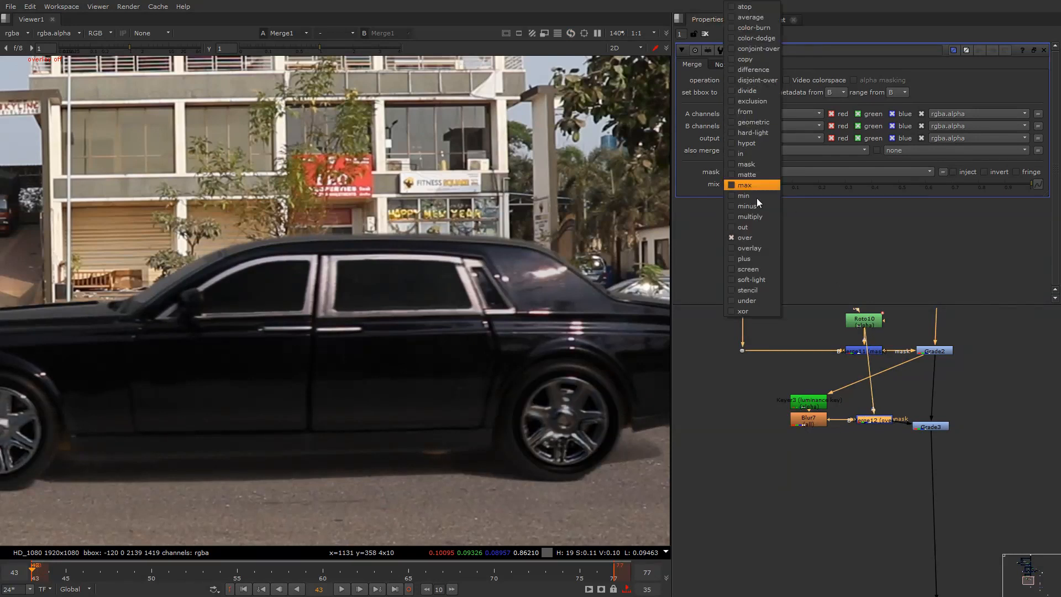
click(749, 290)
Check the stencilled mask's effect on the rear body and wheels by switching the new Grade off and on
scroll(516, 307, down, 4)
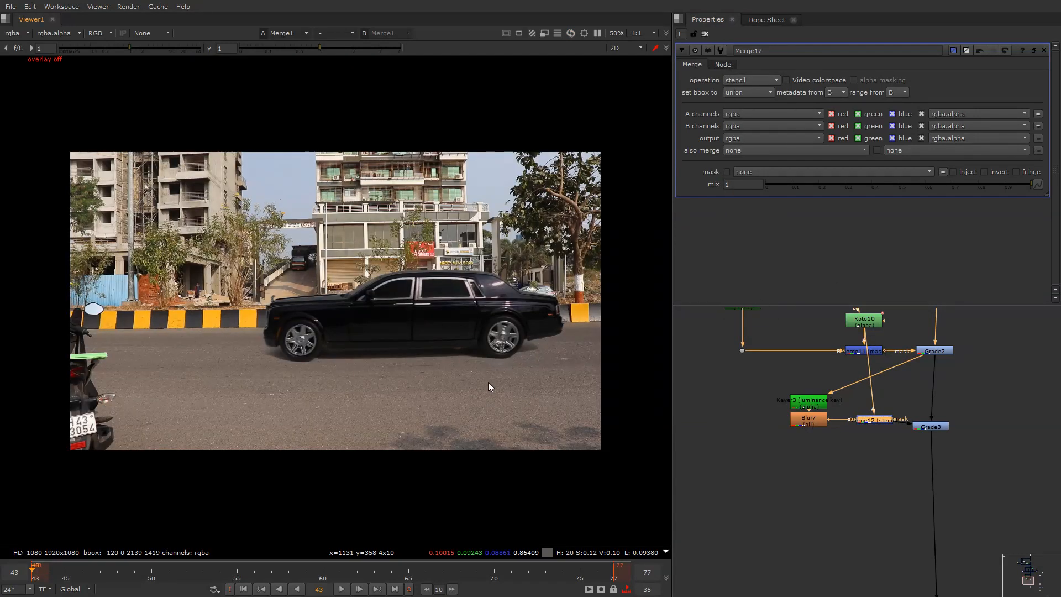
click(930, 427)
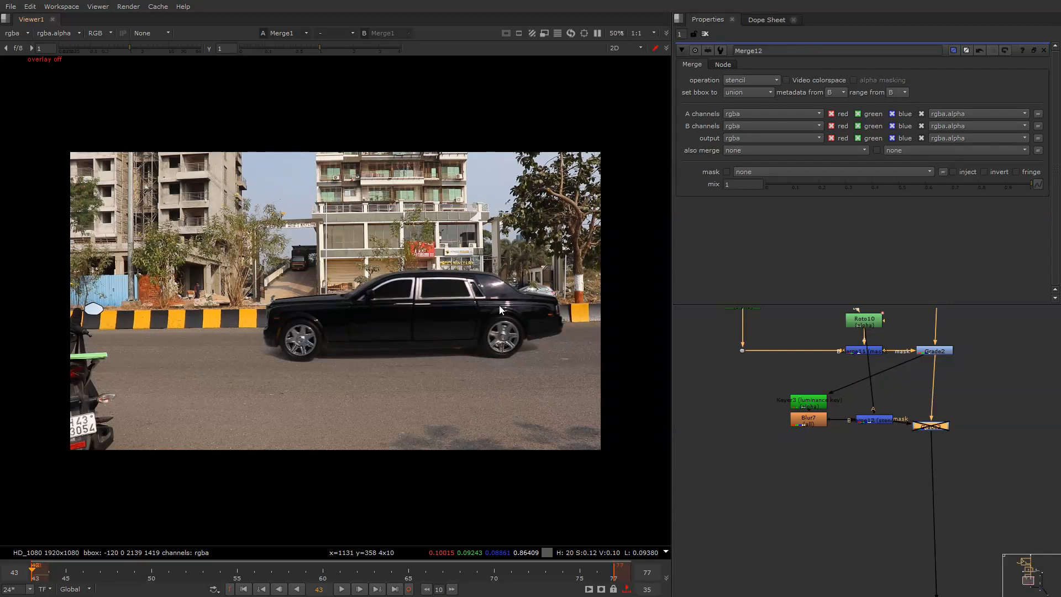
scroll(499, 293, up, 4)
key(d)
key(d)
key(d)
key(d)
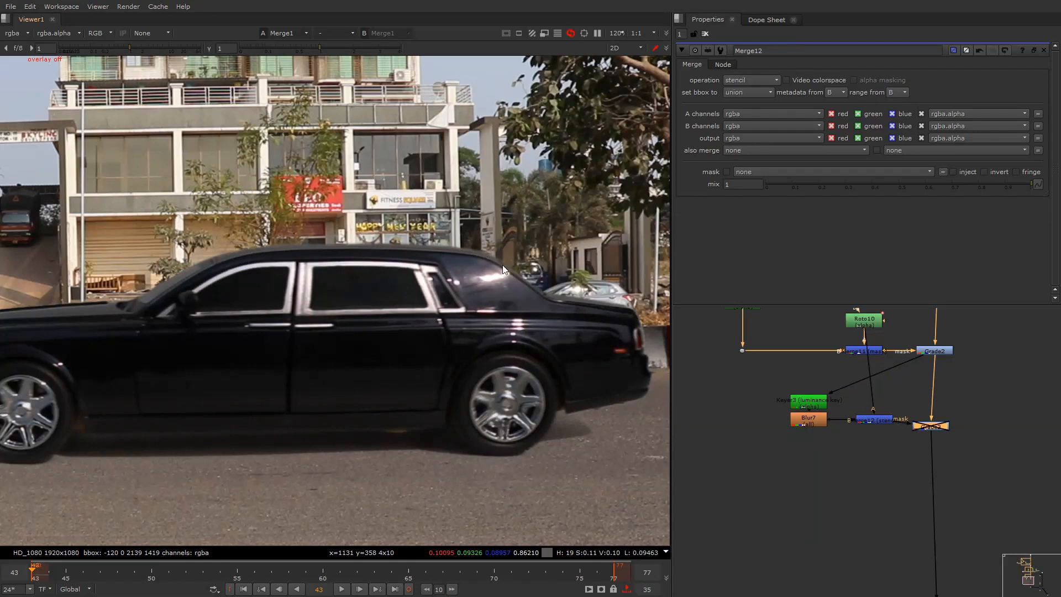
Duplicate the wheel Roto, feed the copy into the stencil Merge's A input and open its properties
drag(873, 420, 872, 426)
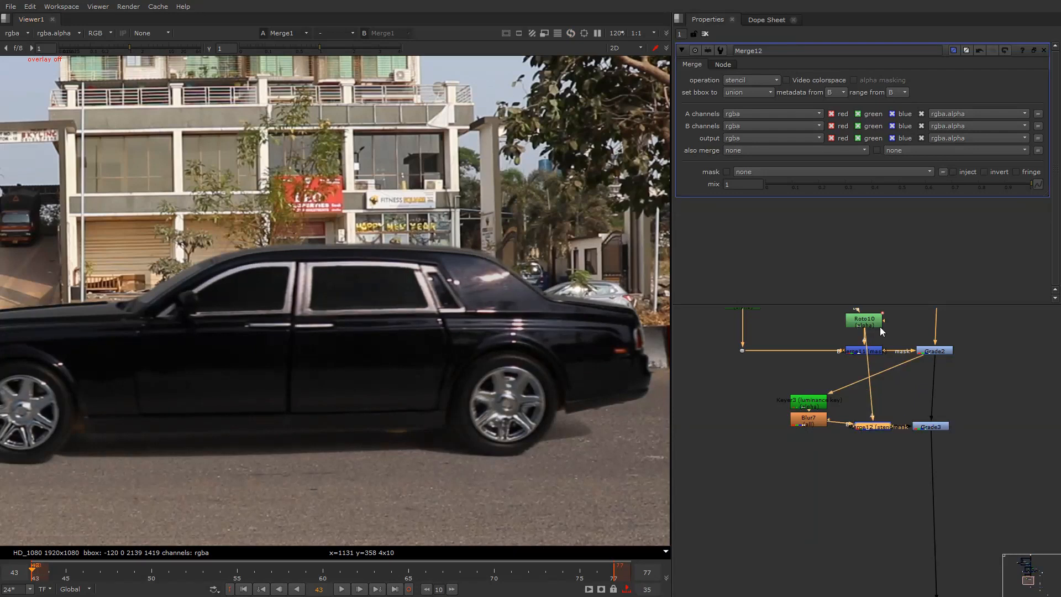
double_click(873, 317)
key(ctrl+c)
click(897, 390)
key(ctrl+v)
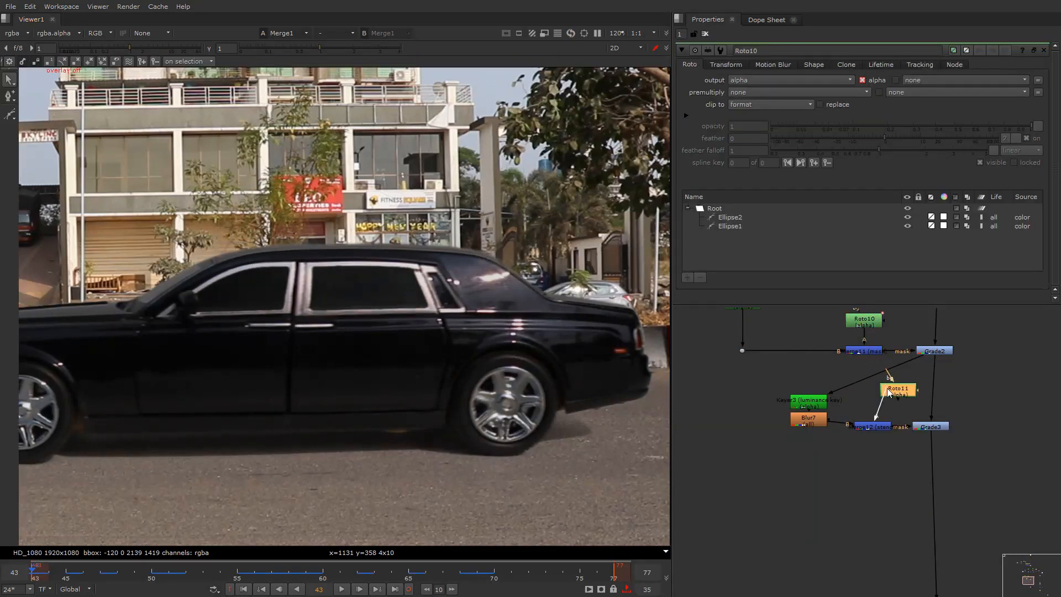
double_click(890, 390)
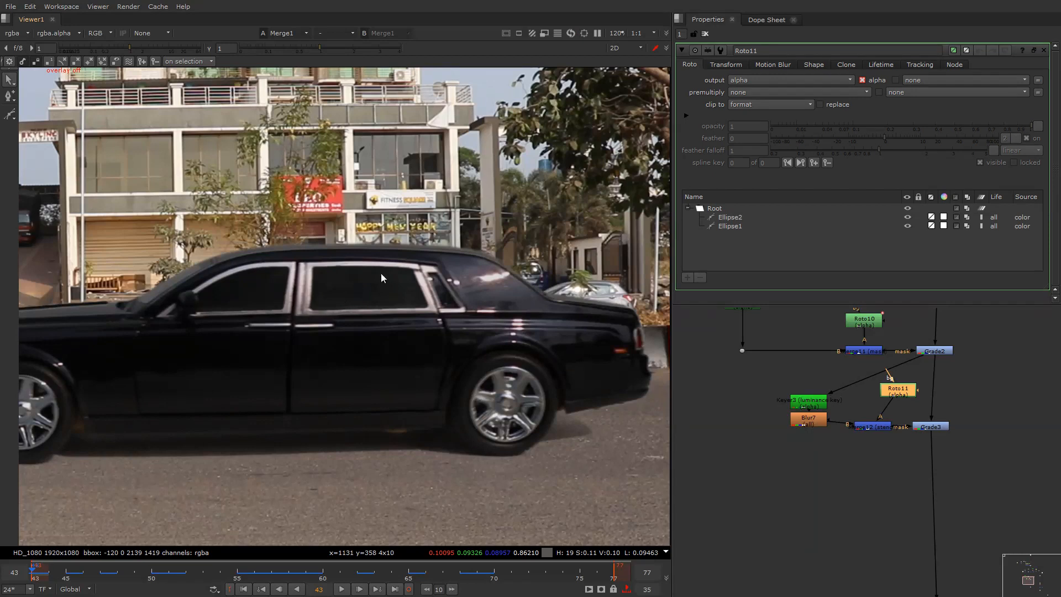
Draw a feathered Bezier shape around the car's rear window and quarter panel in the duplicated Roto at frame 43
click(12, 112)
right_click(412, 167)
key(Escape)
click(482, 226)
click(455, 262)
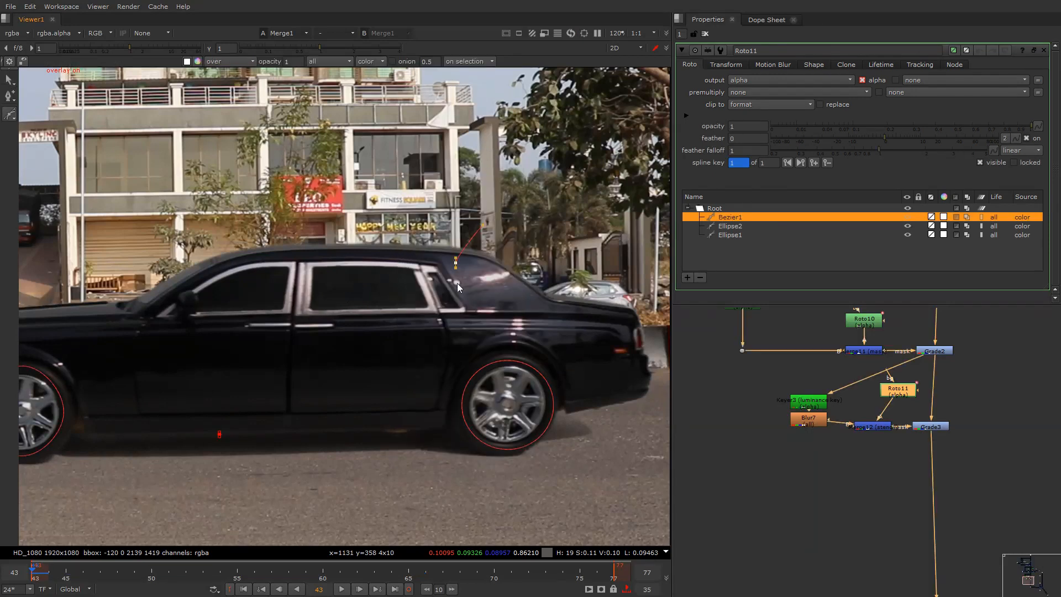
click(467, 304)
click(486, 322)
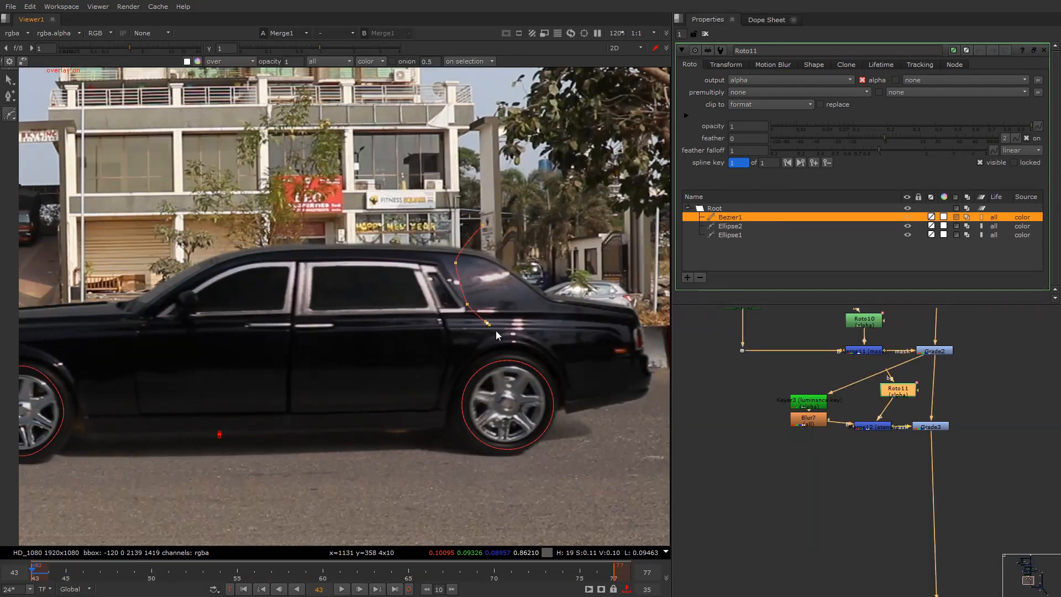
click(482, 225)
drag(521, 331, 540, 315)
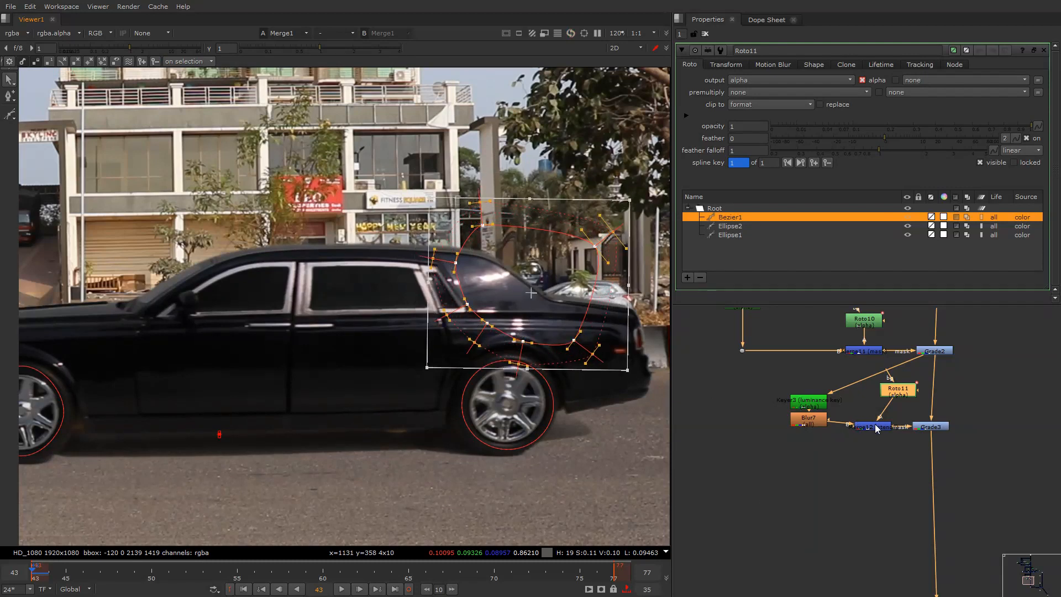
Keyframe the Bezier at frames 52 and 59 by moving and scaling it to follow the car's rear
scroll(868, 422, down, 7)
middle_drag(947, 463, 887, 439)
scroll(887, 438, up, 5)
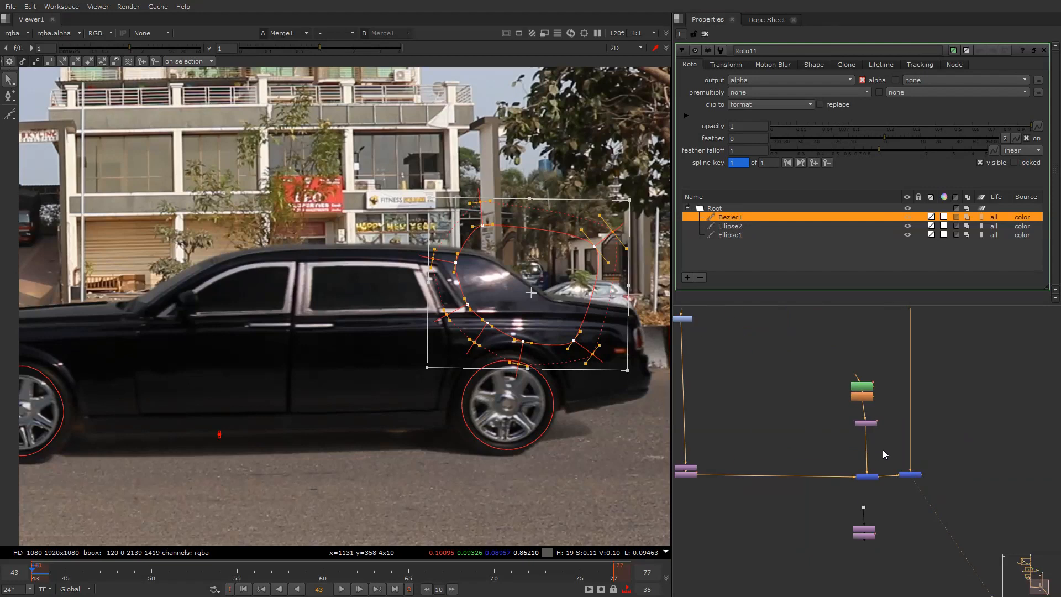
click(186, 569)
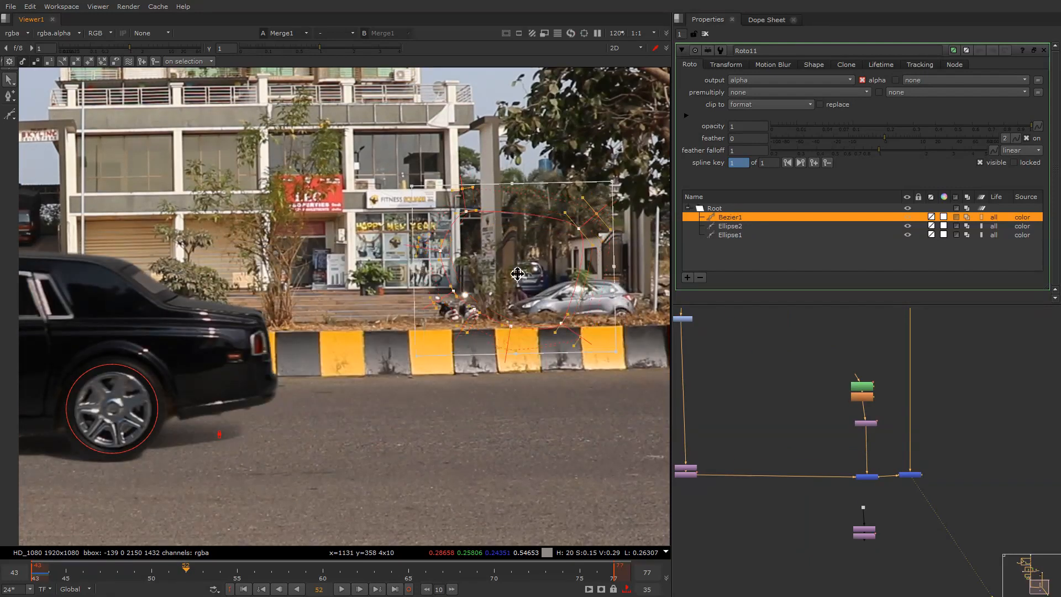
drag(530, 292, 161, 299)
drag(265, 376, 305, 402)
middle_drag(137, 320, 348, 318)
drag(348, 318, 388, 318)
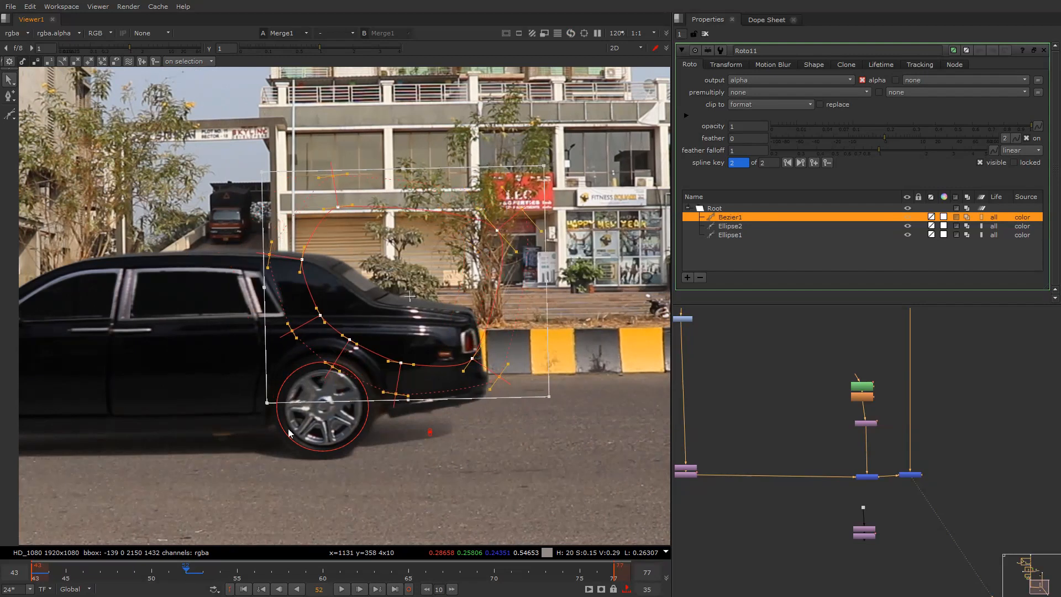
click(308, 570)
scroll(412, 318, down, 2)
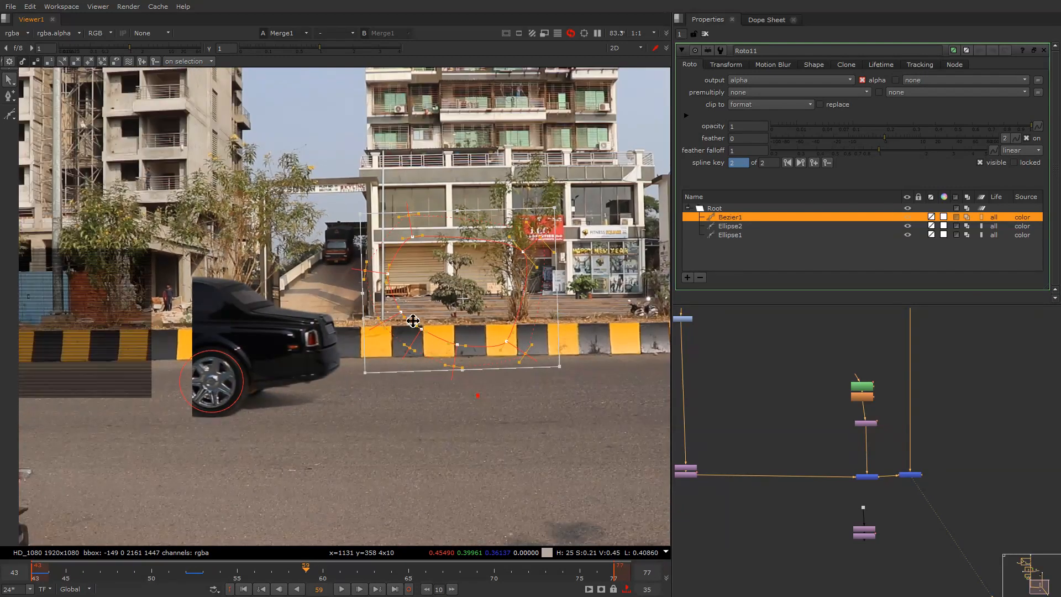
drag(412, 317, 266, 324)
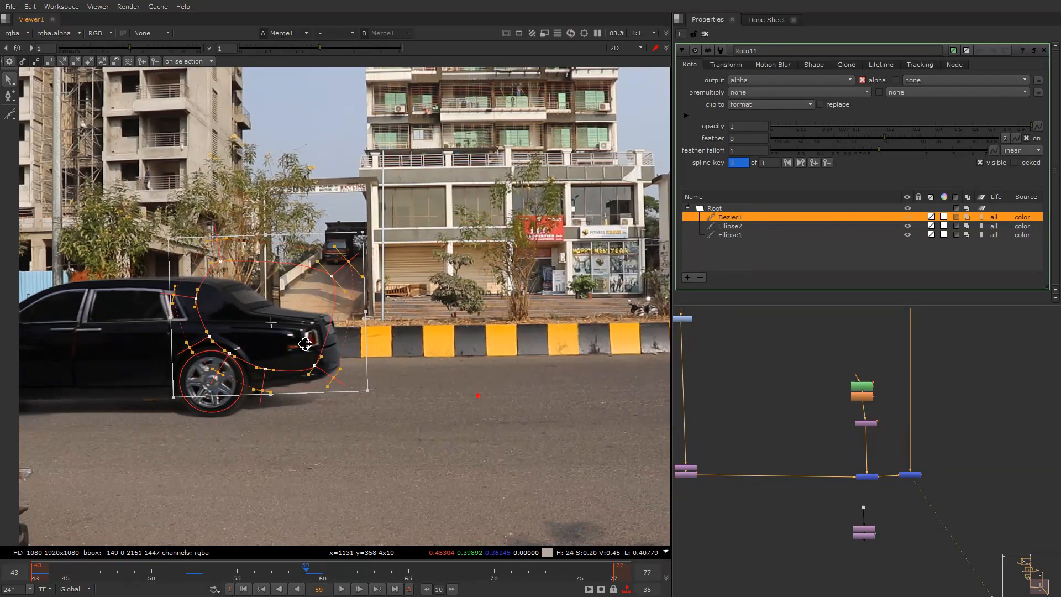
Keyframe the Bezier at frames 67 and 72, keeping it over the car's rear as the car leaves the frame
scroll(307, 348, down, 2)
drag(357, 386, 235, 397)
click(447, 571)
click(528, 569)
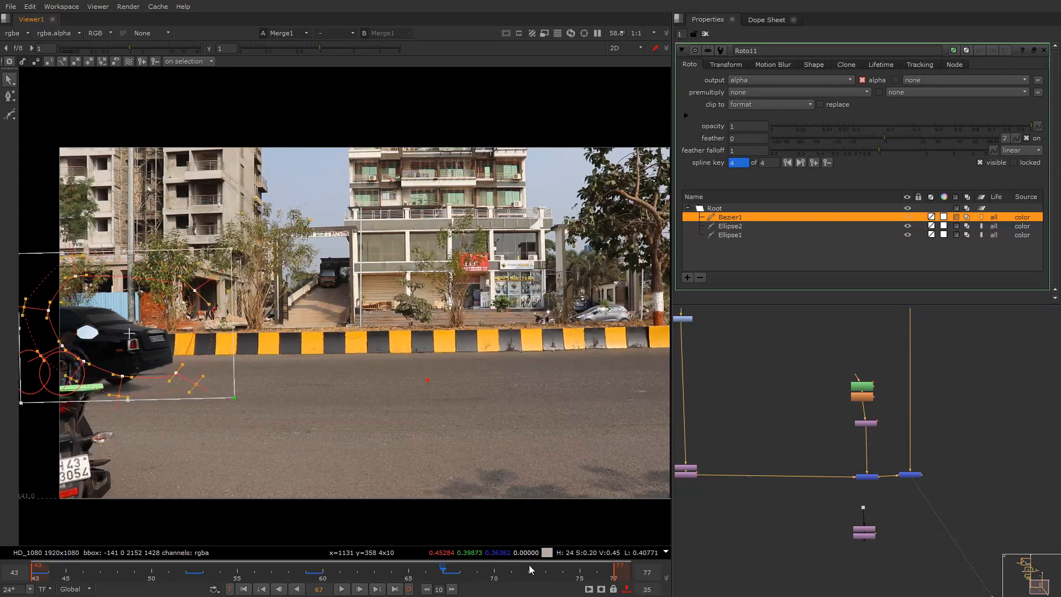
drag(128, 326, 31, 329)
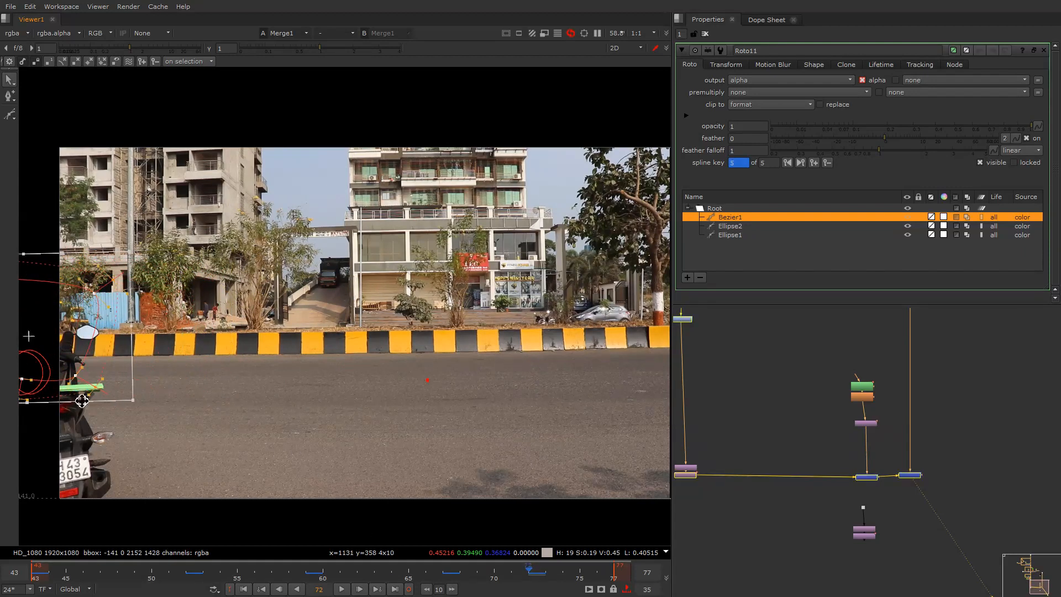
Return to frame 43, hide the overlay and compare the full composite with the new Grade disabled and enabled
click(49, 577)
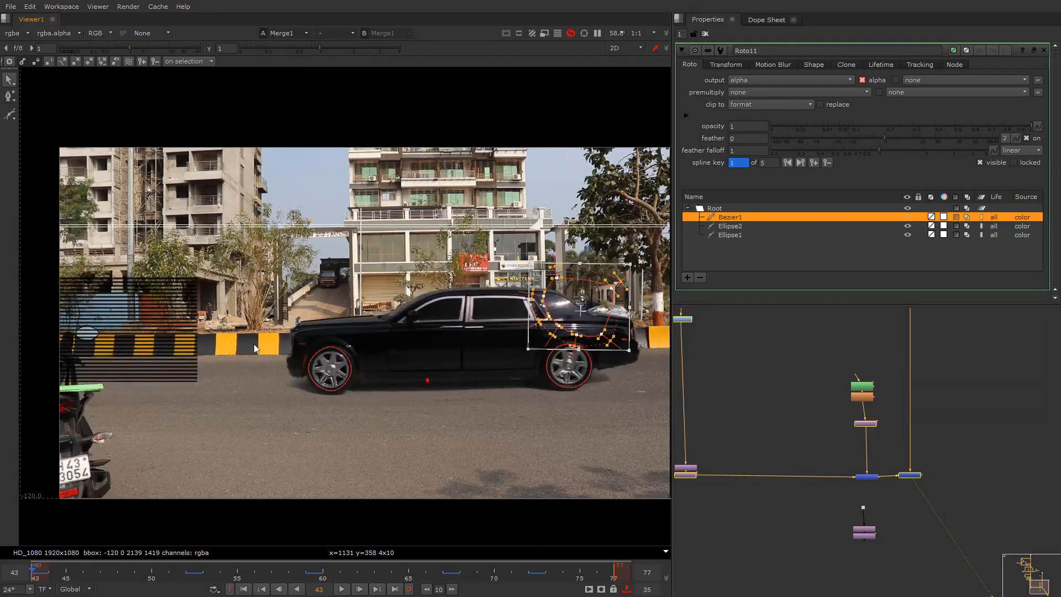
key(o)
scroll(831, 440, down, 4)
middle_drag(774, 382, 788, 402)
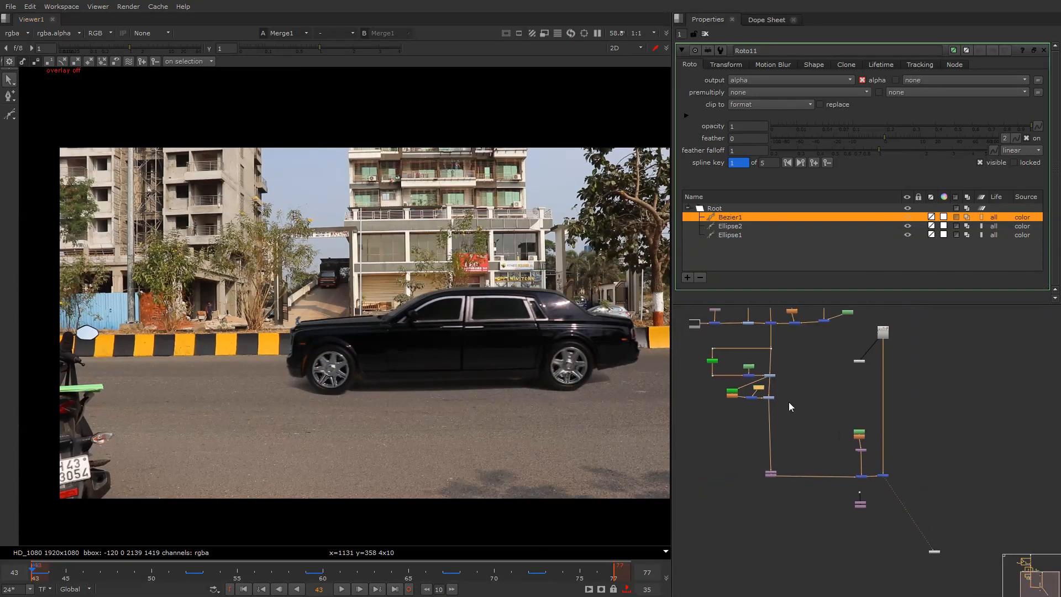
scroll(776, 395, up, 5)
click(762, 397)
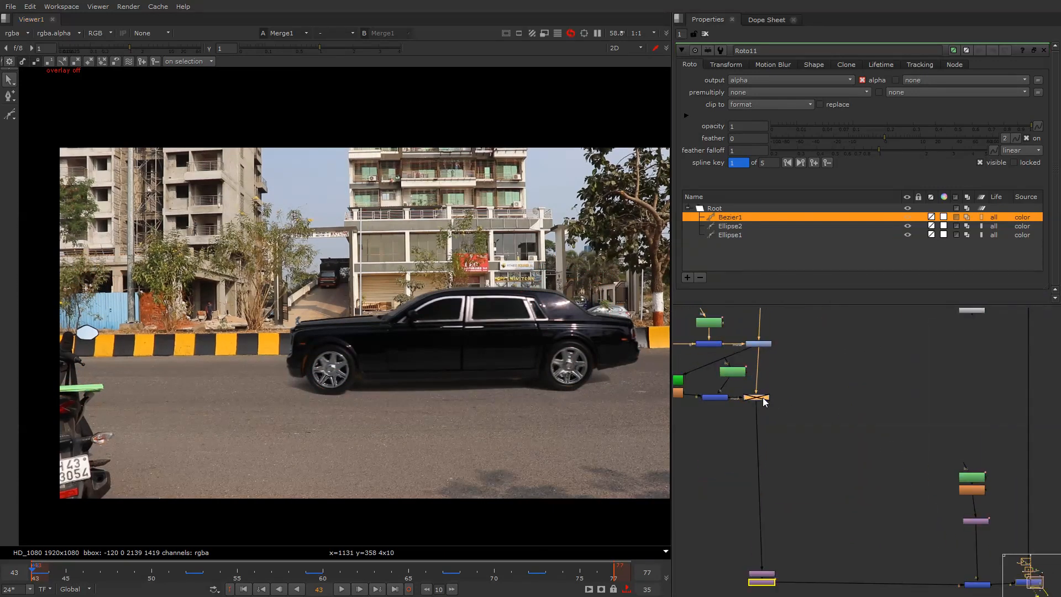
key(q)
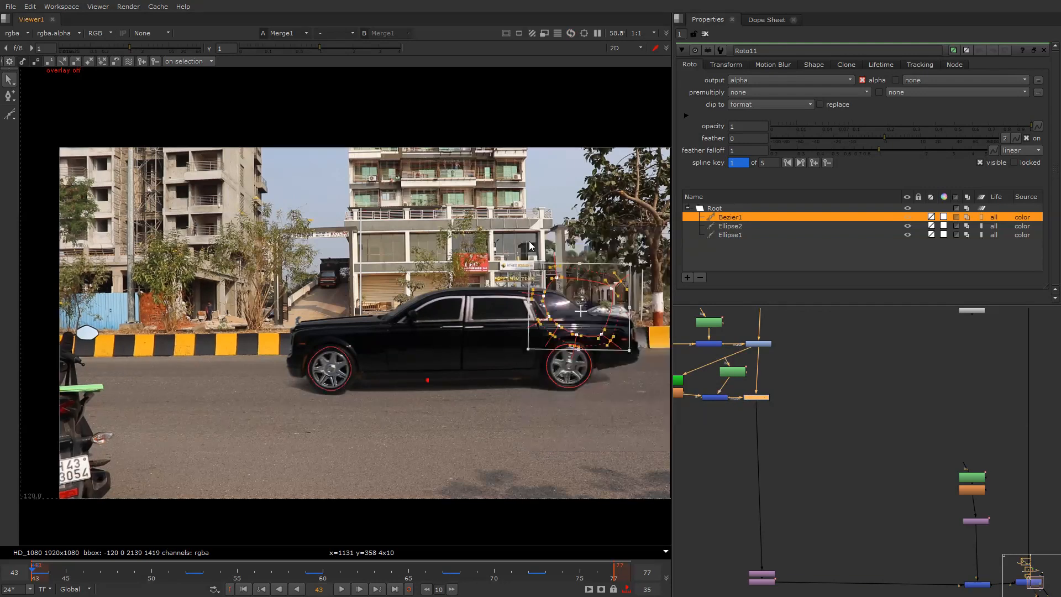
key(q)
key(f)
key(g)
key(g)
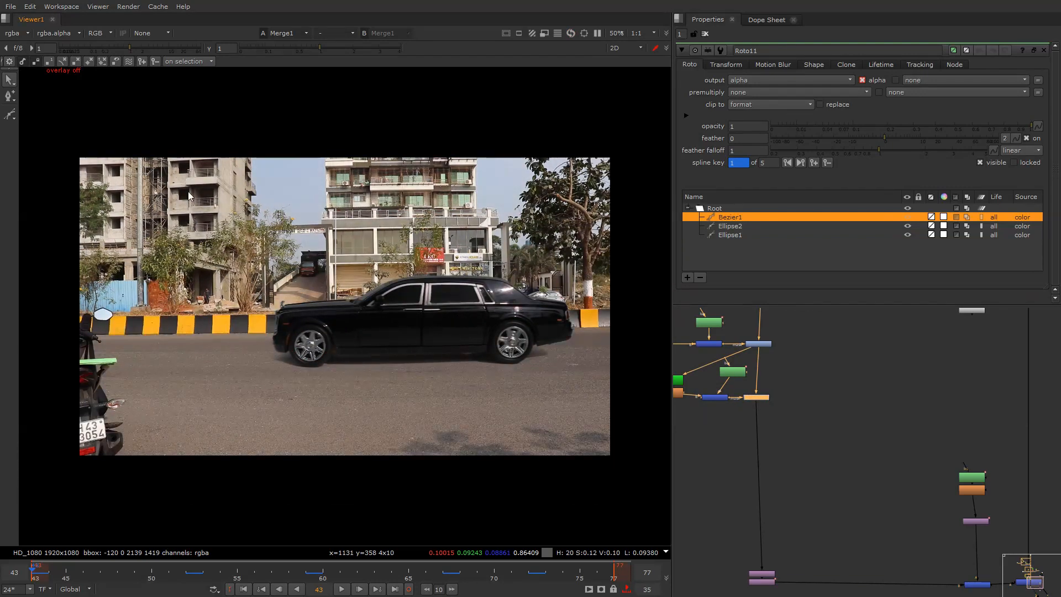
Raise the viewer gain to 24 to examine the car's black levels against the street plate
drag(151, 51, 185, 58)
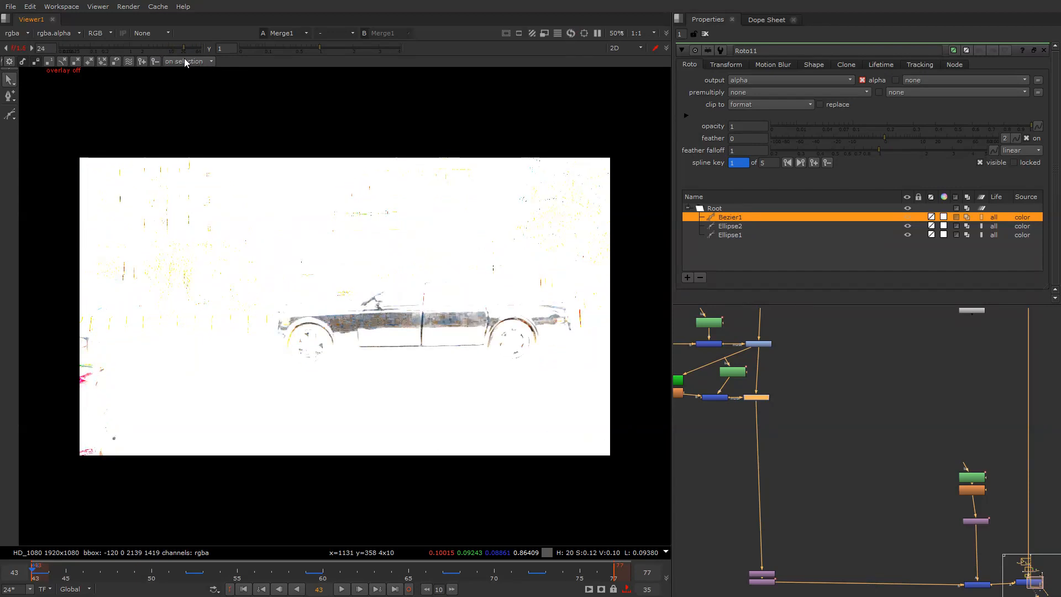
scroll(734, 447, down, 4)
middle_drag(735, 448, 793, 398)
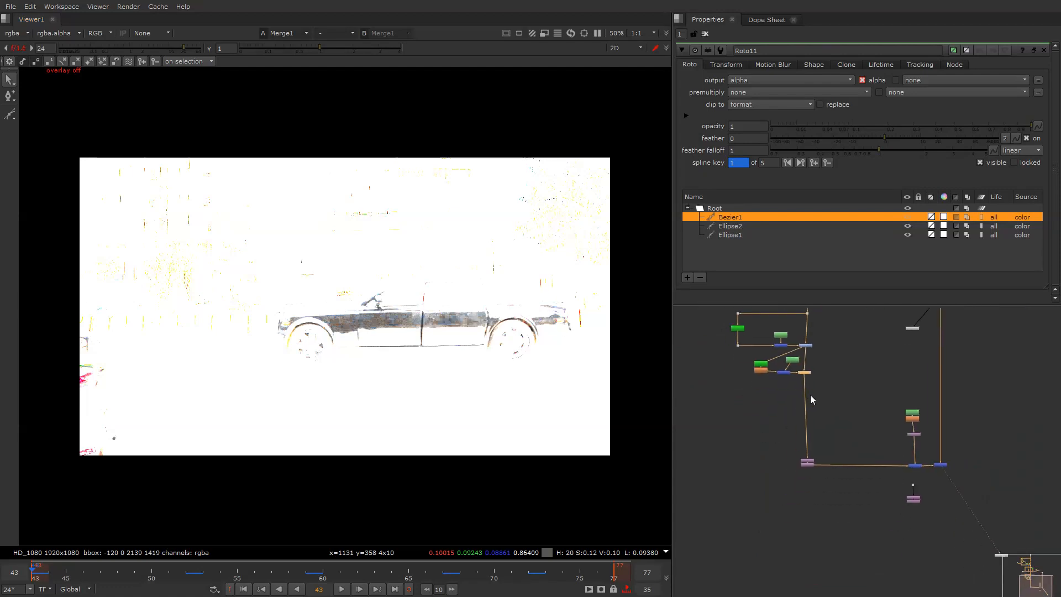
Insert a ColorCorrect below Grade3 and place an Unpremult between the two nodes
scroll(818, 391, up, 3)
key(c)
scroll(786, 372, up, 3)
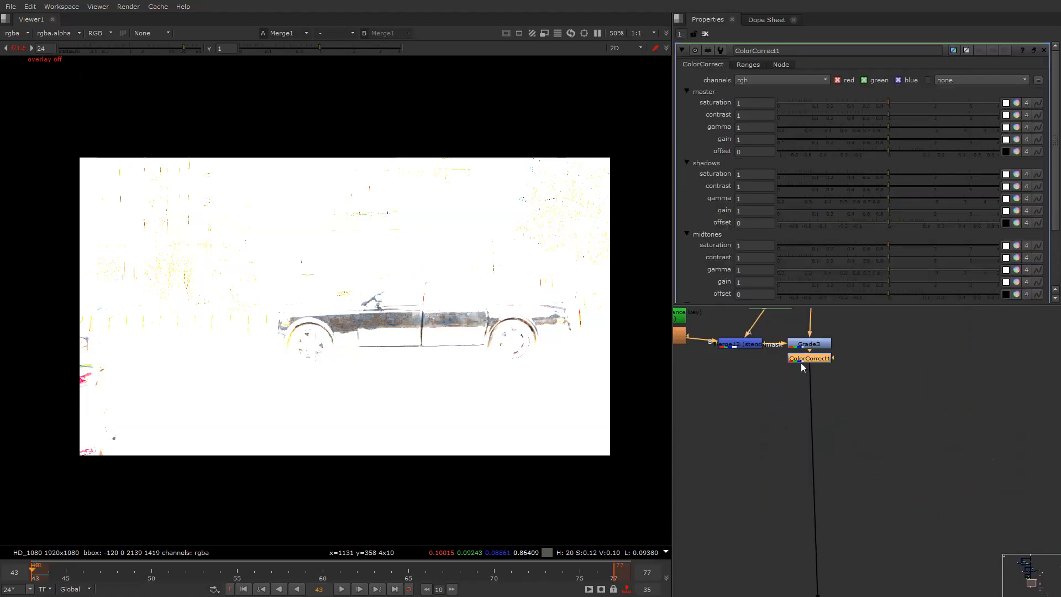
drag(806, 361, 818, 517)
click(836, 472)
key(Tab)
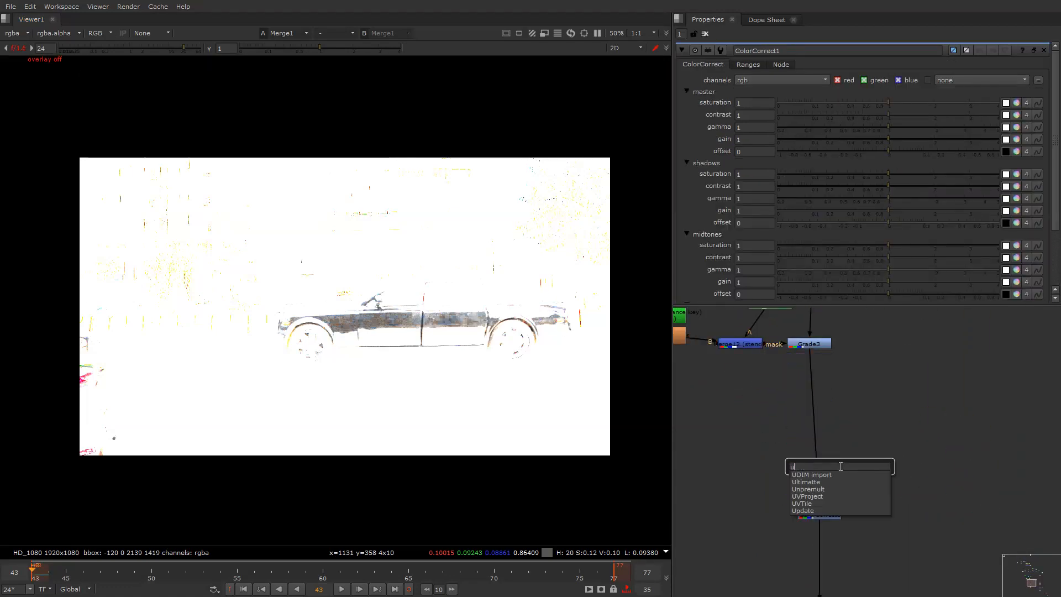
text(unp)
key(Return)
drag(843, 466, 824, 453)
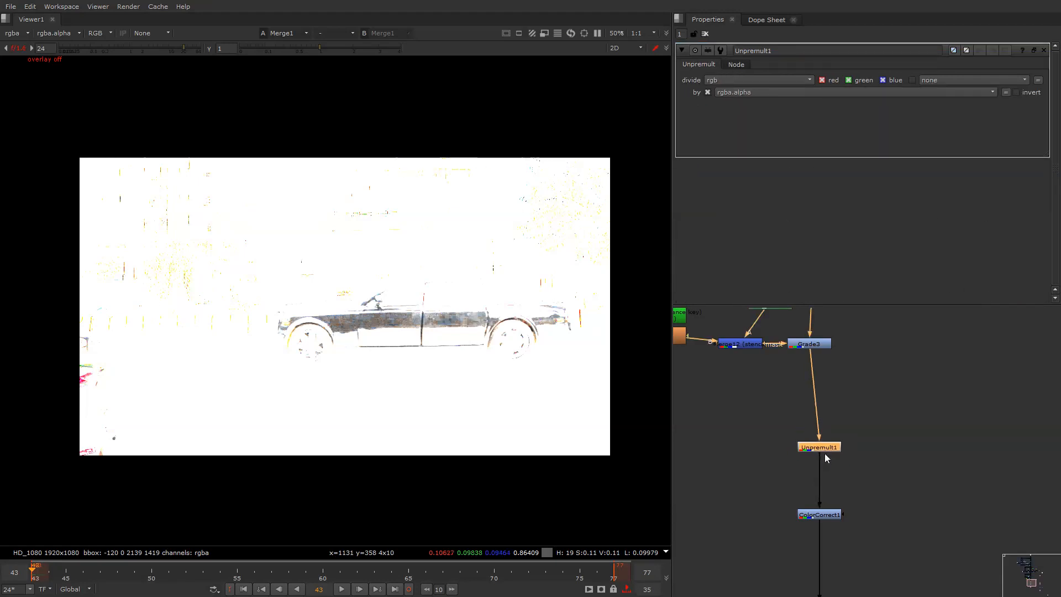
Insert a Premult directly after the ColorCorrect, ahead of the Transform nodes
middle_drag(820, 519, 813, 429)
click(813, 428)
key(Tab)
text(Premult)
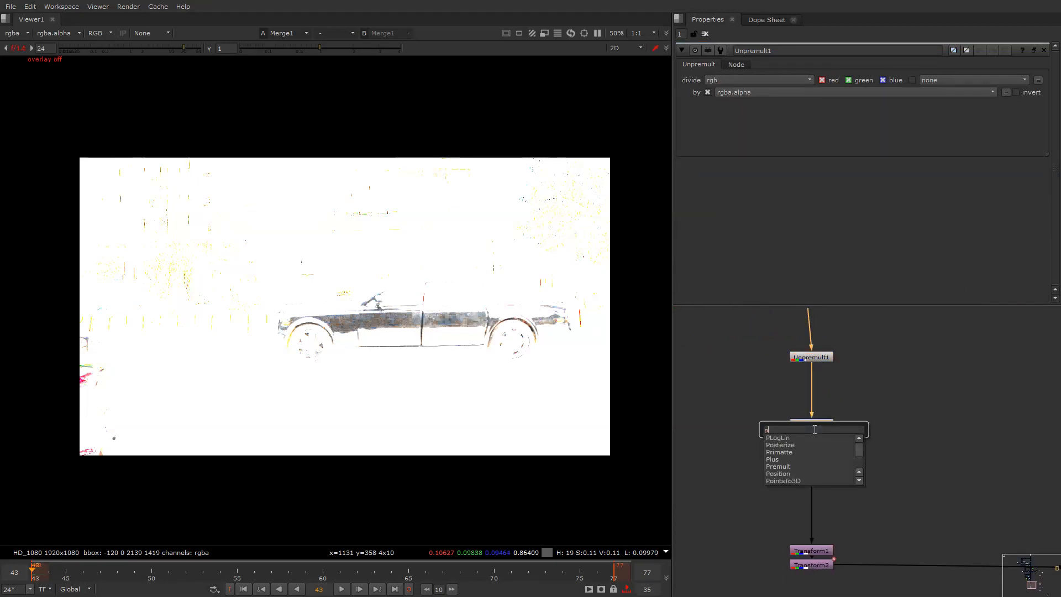
key(Return)
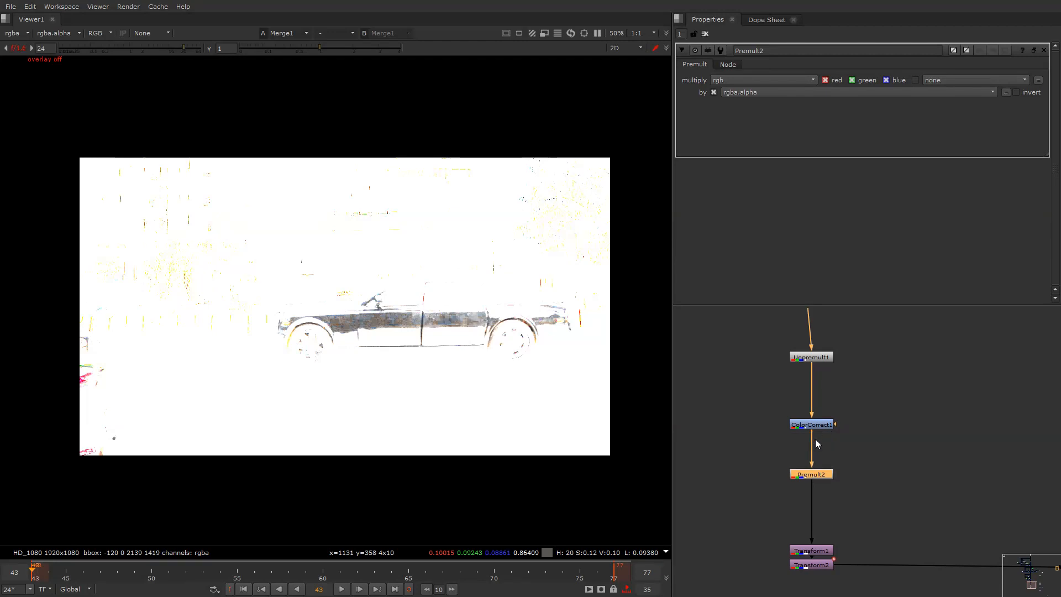
Set the ColorCorrect's master offset to 0.014 and check the car's blacks with the node disabled and enabled
double_click(817, 425)
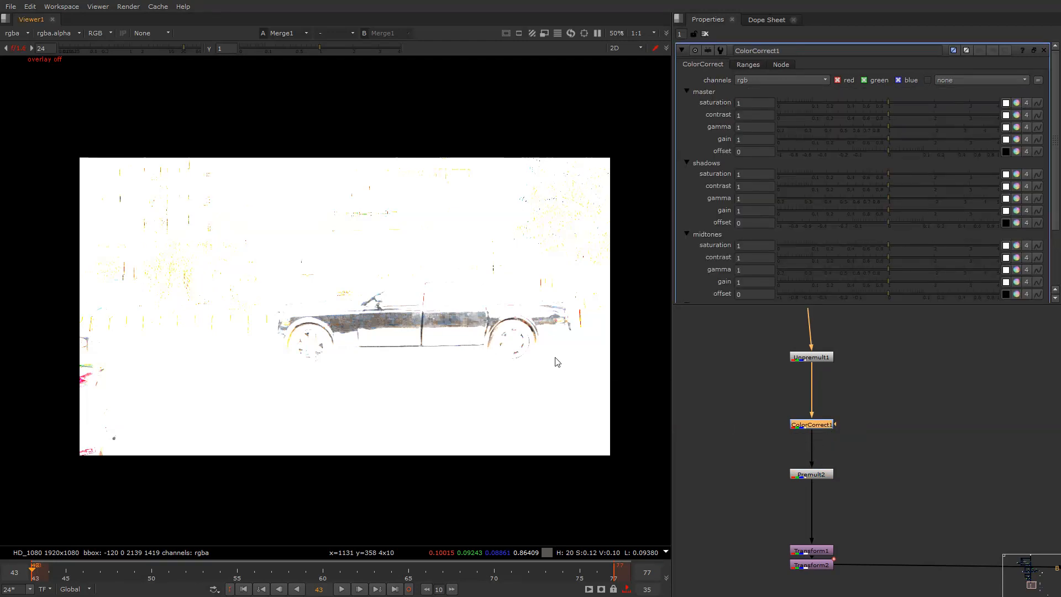
drag(887, 100, 889, 104)
drag(889, 152, 901, 156)
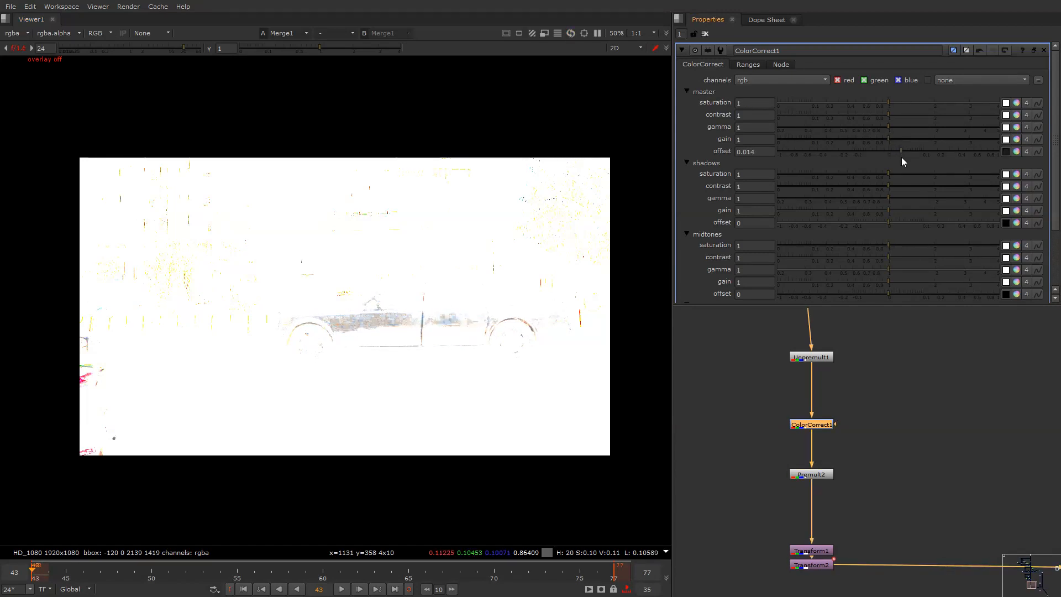
key(d)
key(d)
key(g)
scroll(442, 331, up, 2)
key(g)
scroll(442, 337, down, 2)
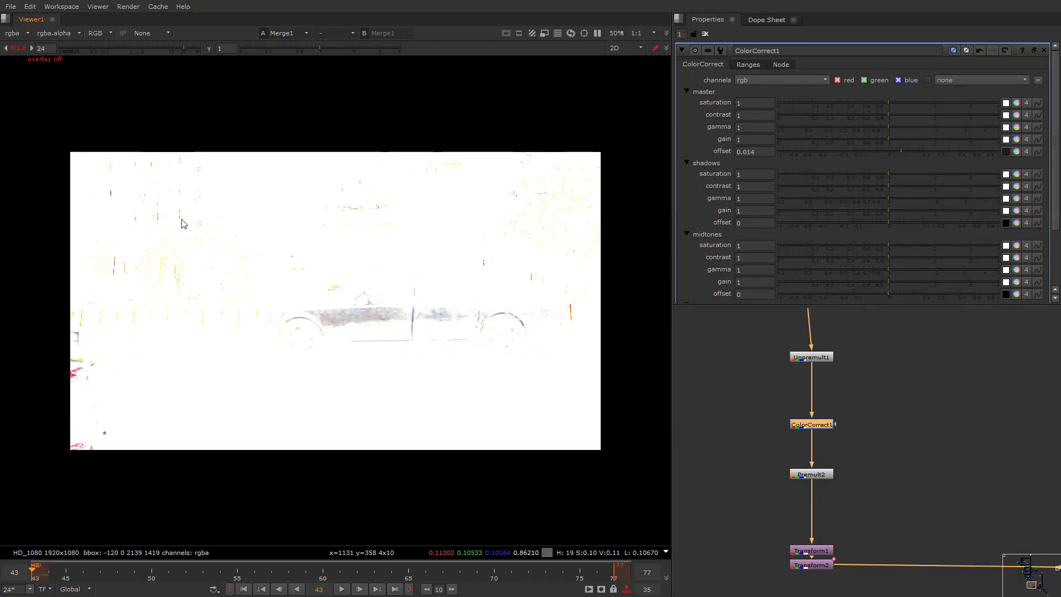
Reset the viewer gain to 1 and compare the normal composite with the ColorCorrect disabled and enabled
ctrl+click(118, 45)
key(d)
key(d)
key(d)
key(d)
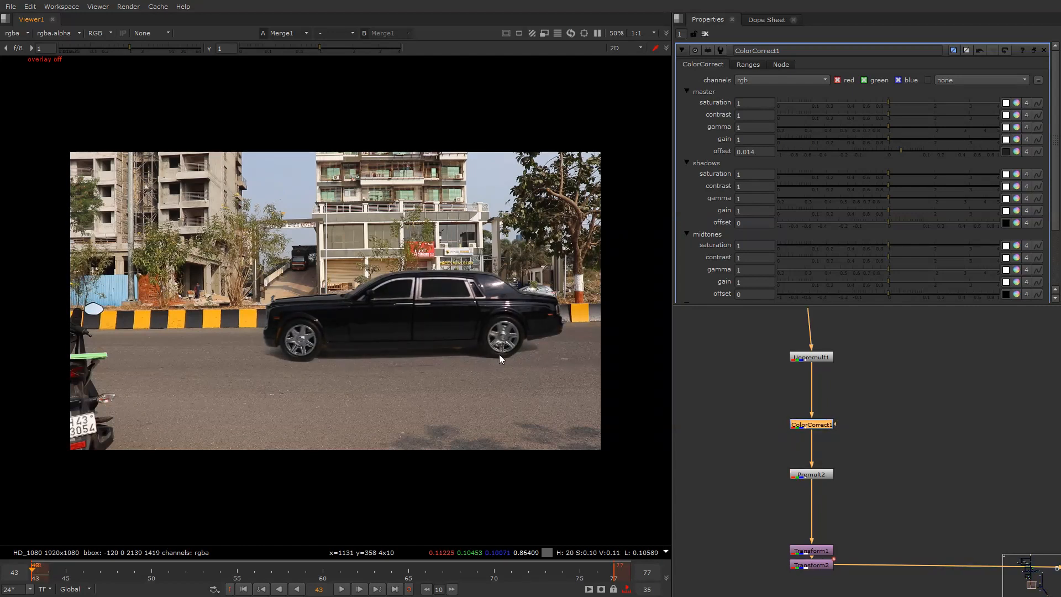
key(d)
key(d)
key(d)
key(d)
key(d)
key(d)
Add a Roto as the ColorCorrect's mask and draw a full-width rectangle across the upper part of the car
key(o)
drag(835, 424, 897, 424)
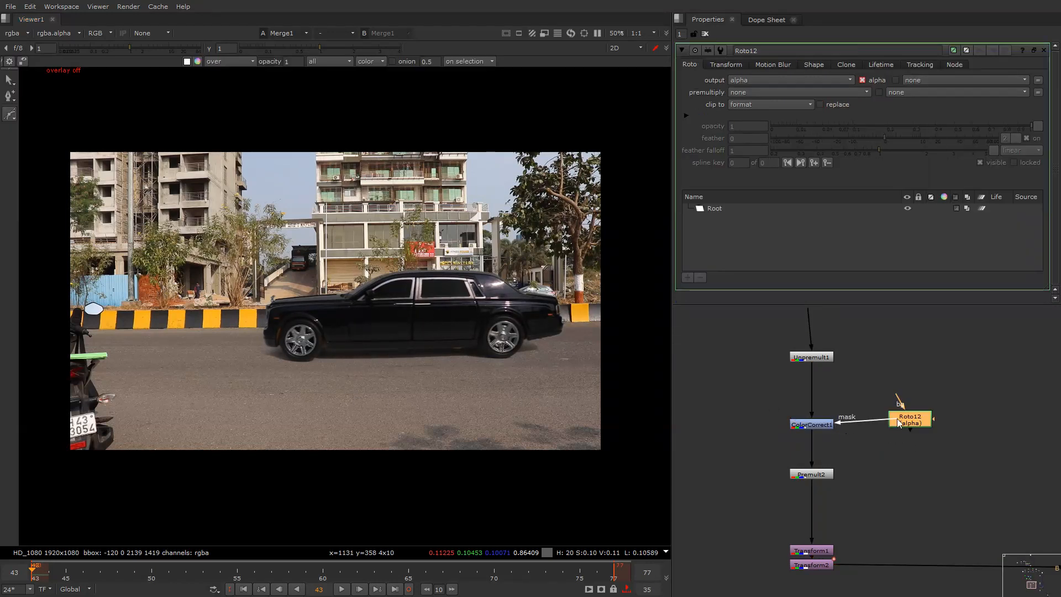
right_click(515, 303)
click(533, 315)
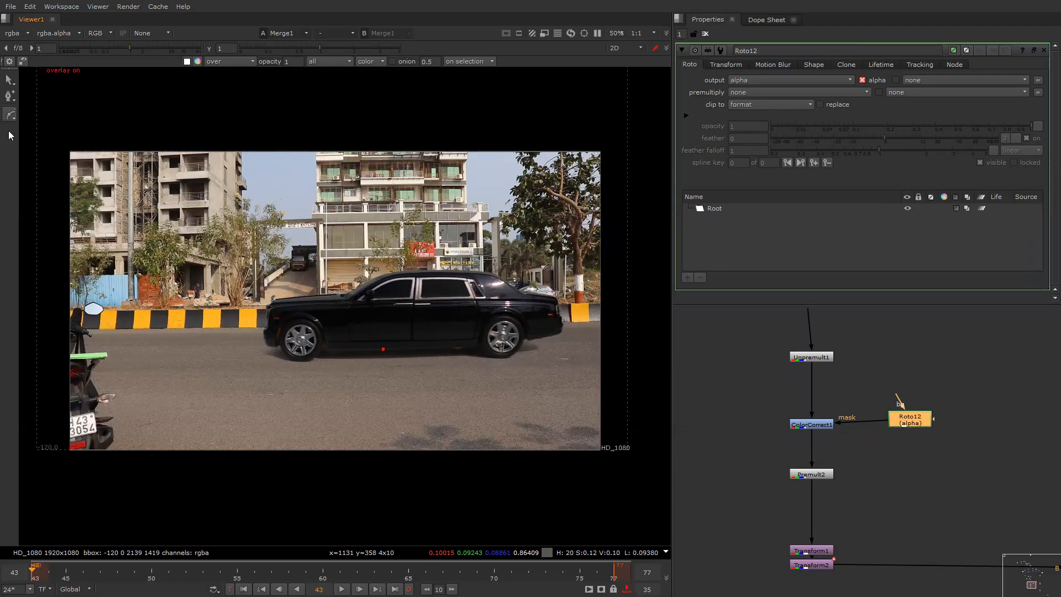
right_click(9, 114)
click(33, 160)
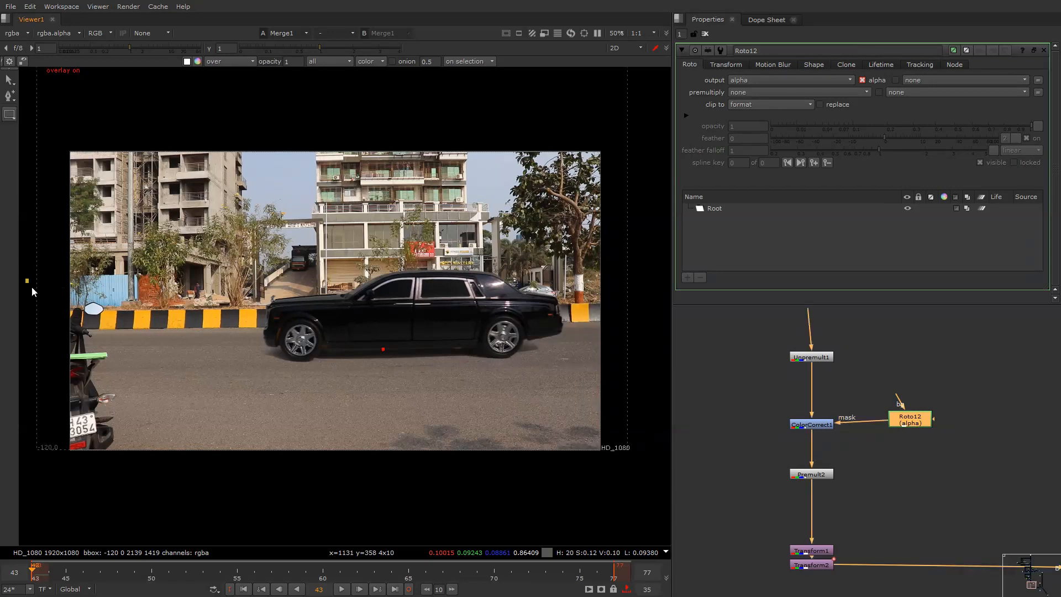
drag(31, 289, 637, 334)
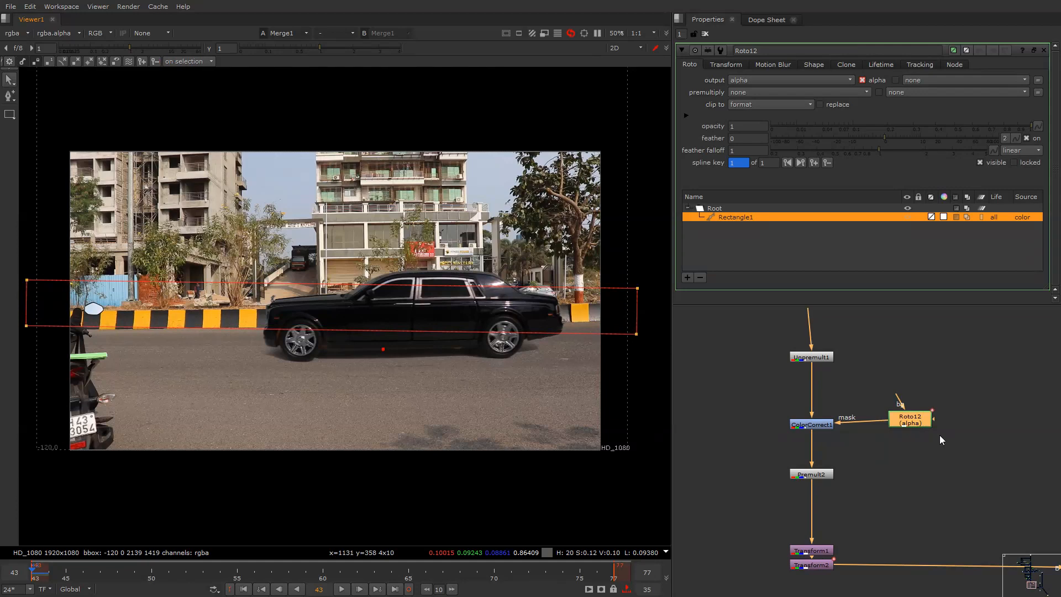
Blur the Roto mask with size 87 and compare the composite with the ColorCorrect disabled and enabled
key(b)
drag(808, 91, 1002, 98)
click(823, 426)
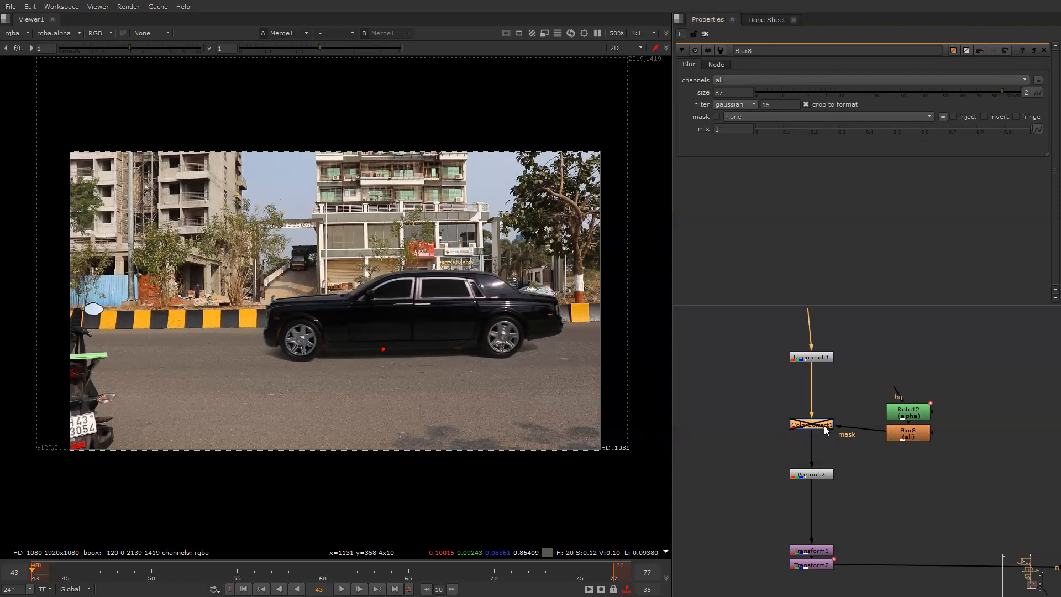
key(d)
key(o)
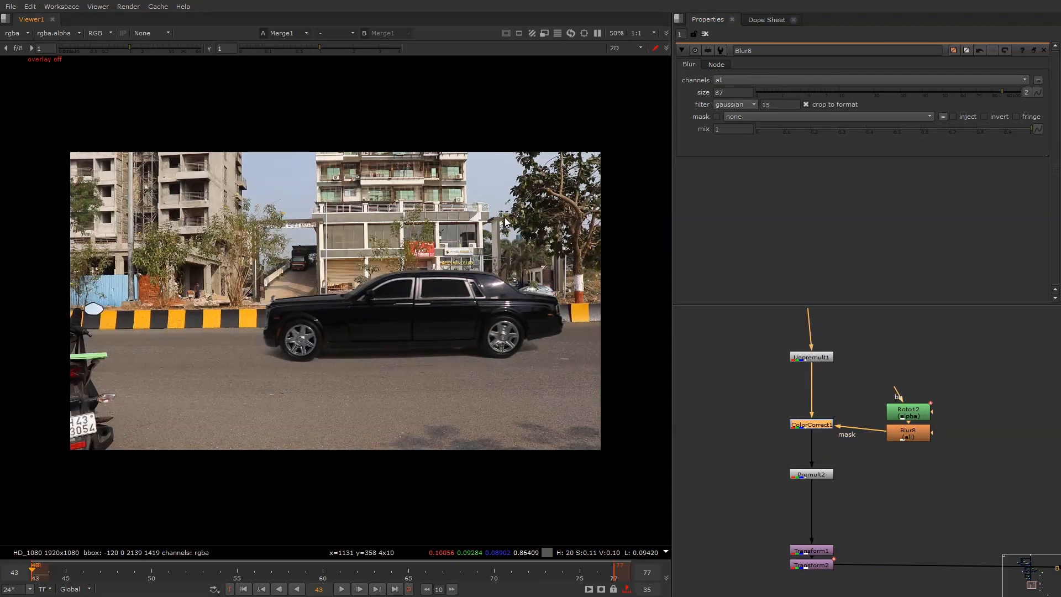
key(o)
Find the merge beside Constant1 that feeds Grade1 and view the car from its Transform5 input alone
scroll(937, 421, down, 5)
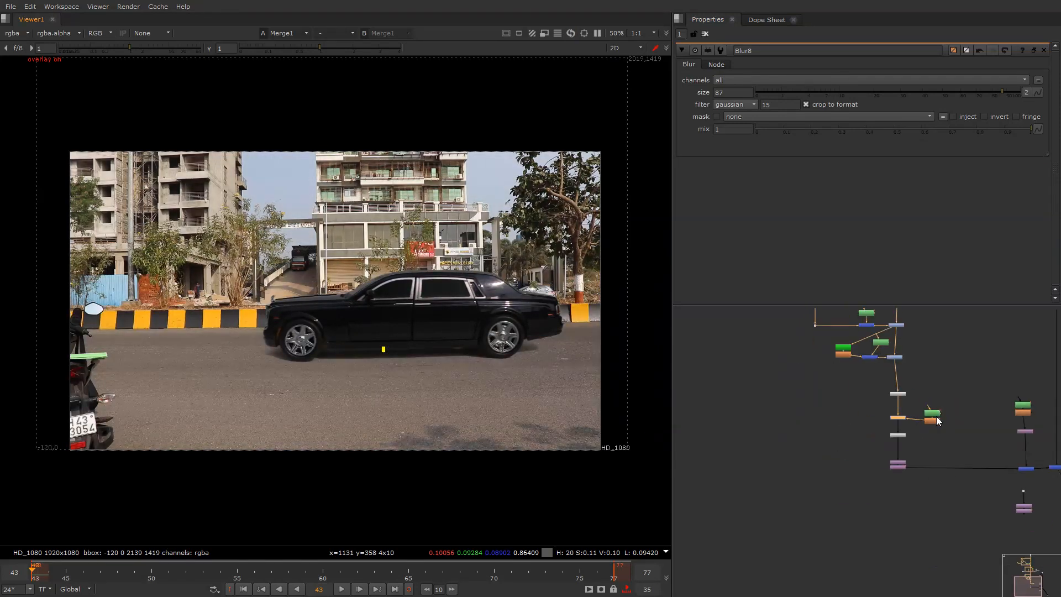
middle_drag(873, 377, 876, 435)
scroll(876, 434, up, 1)
scroll(861, 377, down, 2)
middle_drag(846, 355, 838, 434)
scroll(813, 397, up, 3)
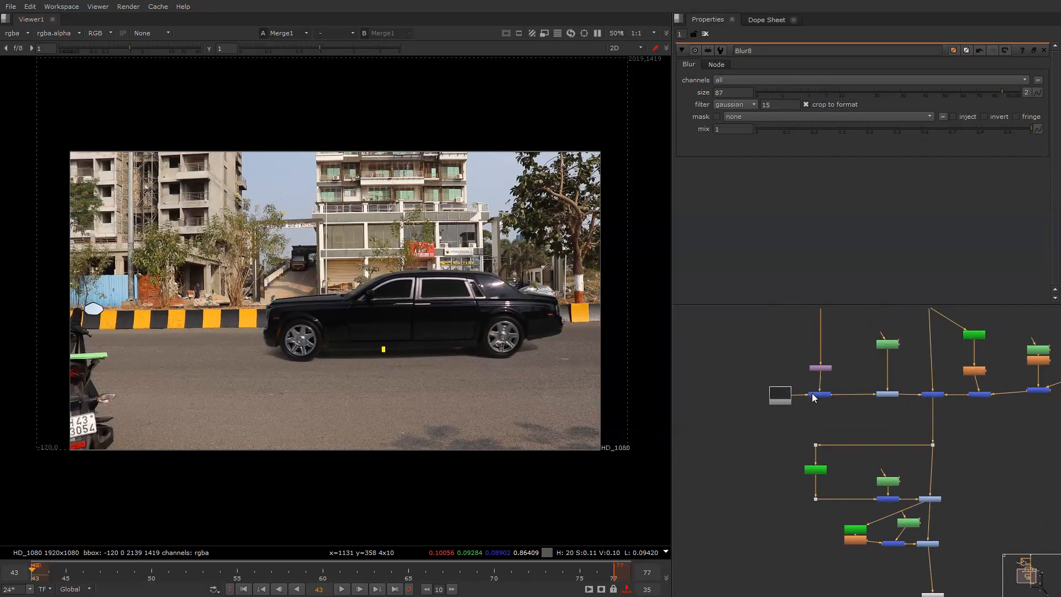
click(815, 394)
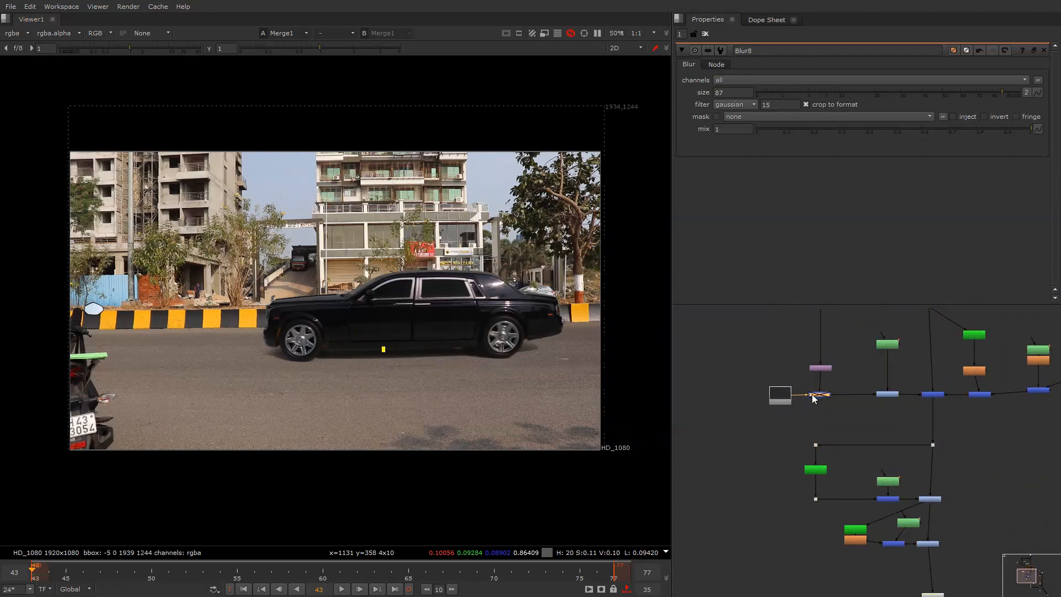
key(1)
double_click(824, 366)
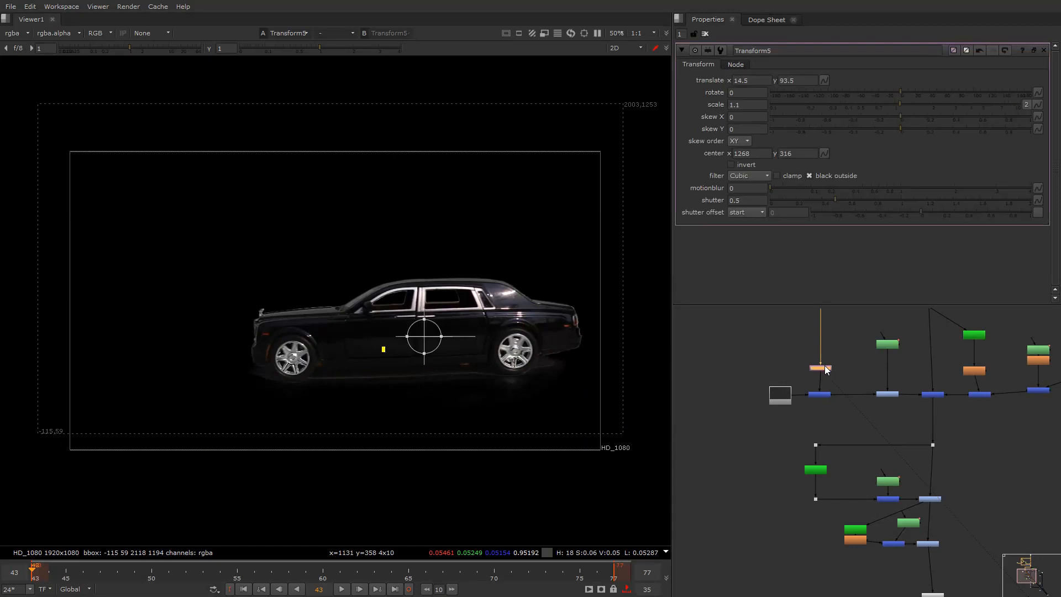
Add a Grade after Transform5 with gain 1.64 and gamma 0.87
scroll(397, 334, up, 1)
key(Tab)
key(Tab)
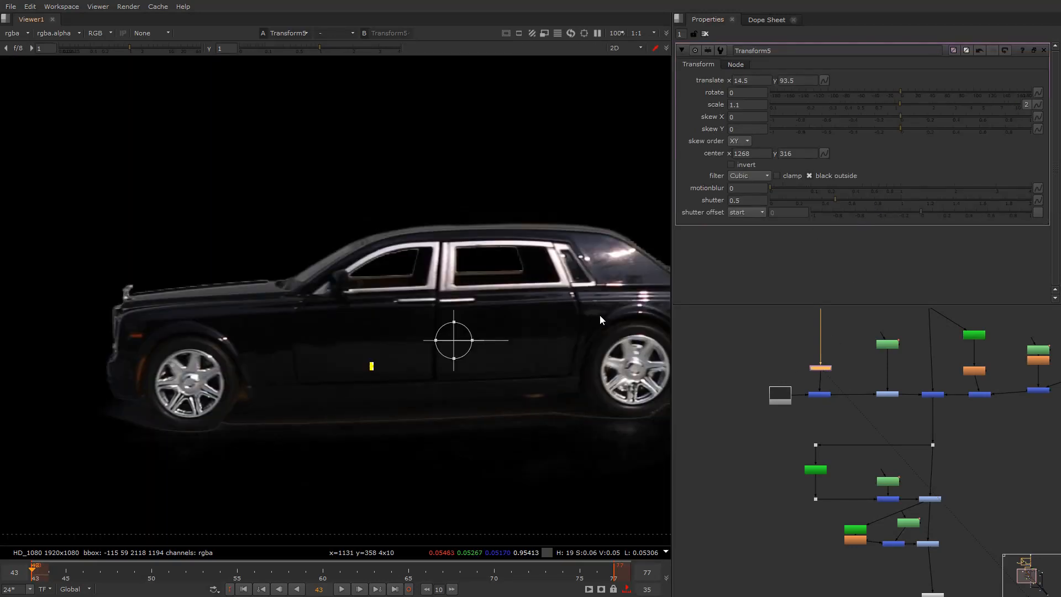
scroll(838, 382, up, 2)
key(g)
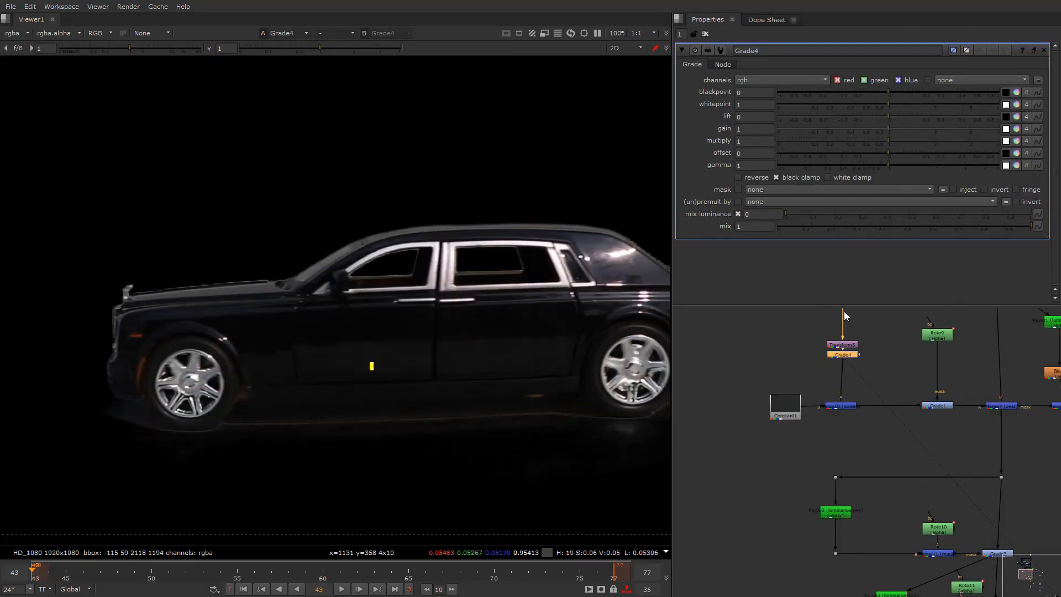
mouse_move(886, 167)
mouse_down()
mouse_move(859, 167)
mouse_move(877, 168)
mouse_up()
ctrl+click(885, 167)
drag(890, 126, 919, 131)
drag(883, 163, 877, 168)
View the full composite from Merge1 and check how the graded car sits in the street plate
scroll(865, 387, down, 5)
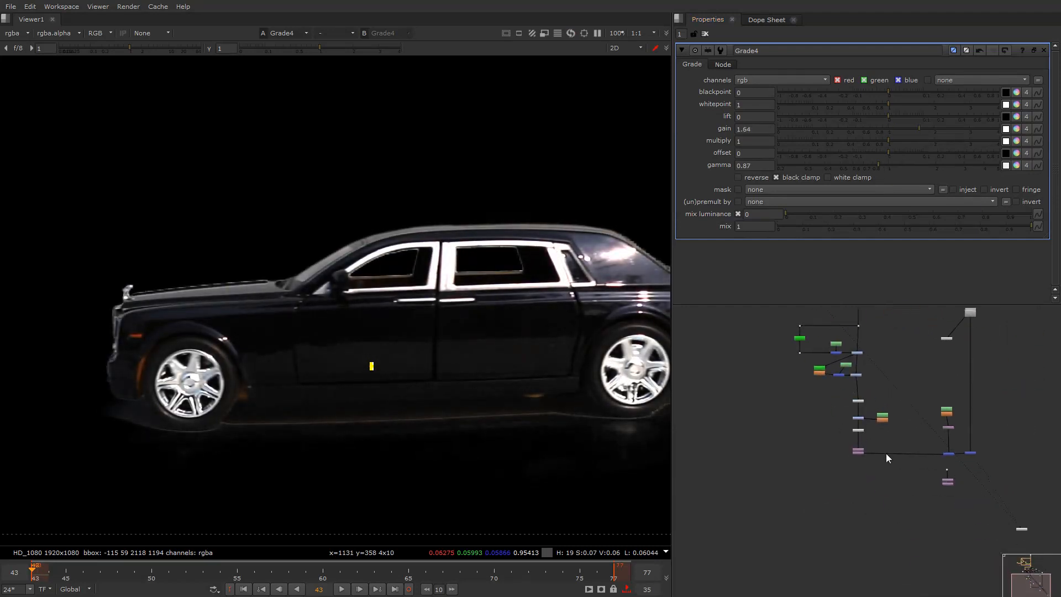
scroll(939, 456, up, 3)
click(795, 450)
key(1)
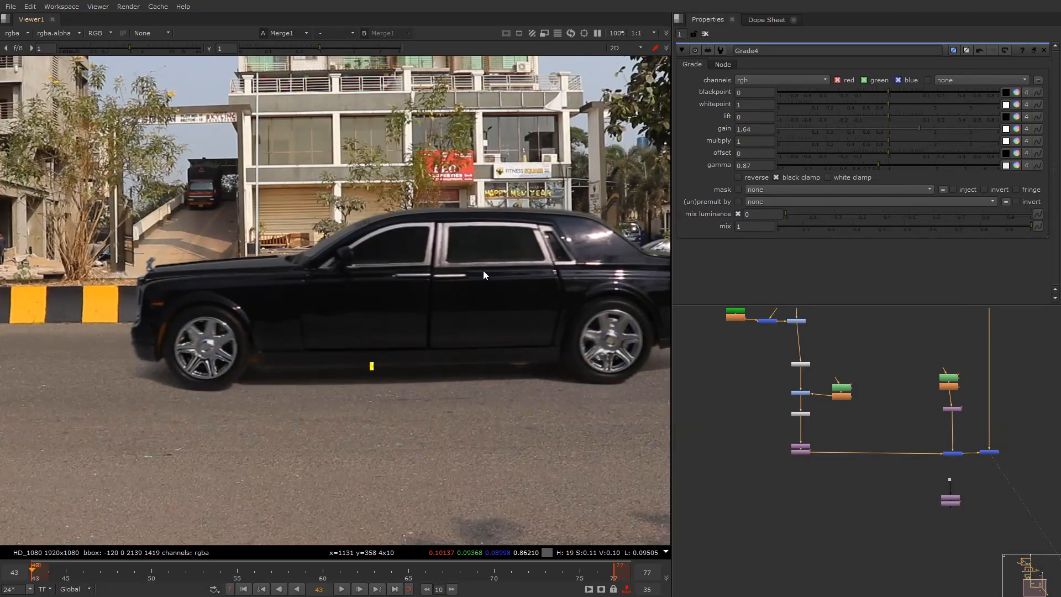
key(f)
key(y)
key(y)
key(q)
key(q)
scroll(367, 335, up, 2)
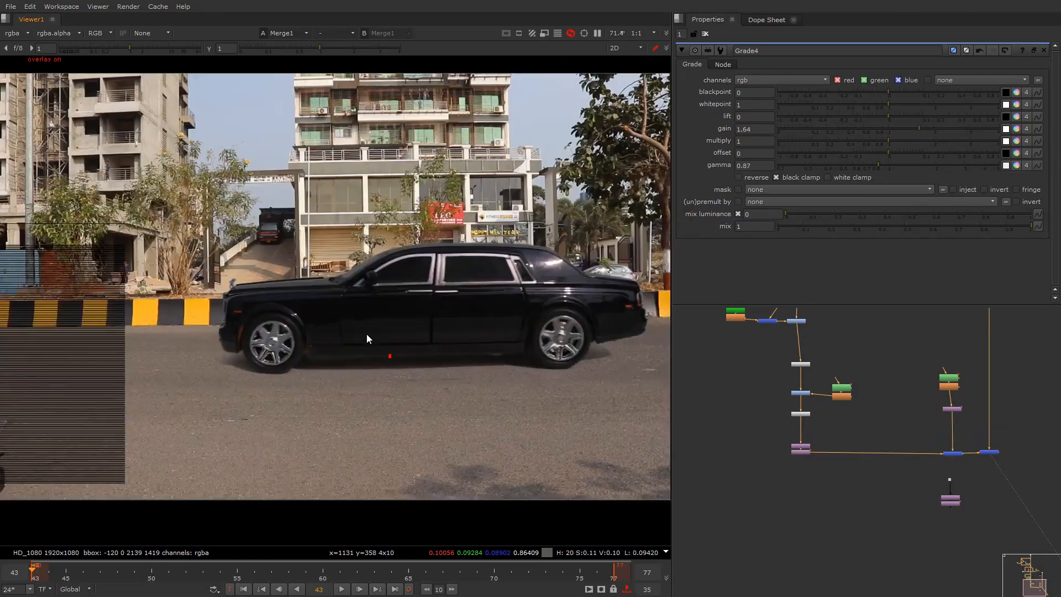
Examine the car's windows up close, raising the viewer gain to 7
scroll(367, 335, up, 2)
key(y)
middle_drag(544, 248, 459, 293)
key(y)
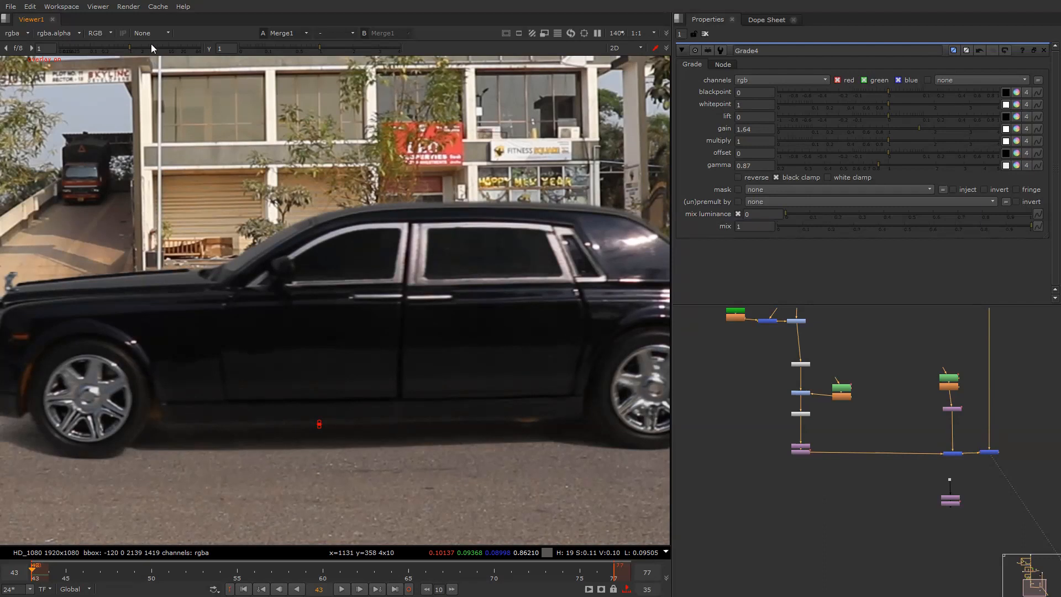
drag(152, 48, 163, 49)
scroll(393, 325, down, 3)
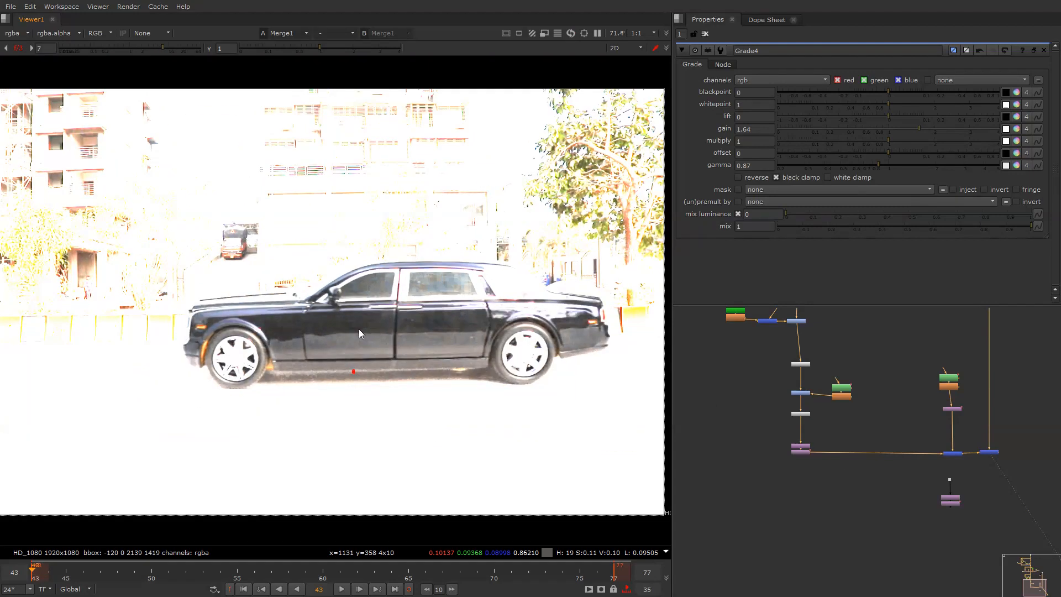
Insert a new Grade between the merge beside Constant1 and Grade1
scroll(833, 375, up, 5)
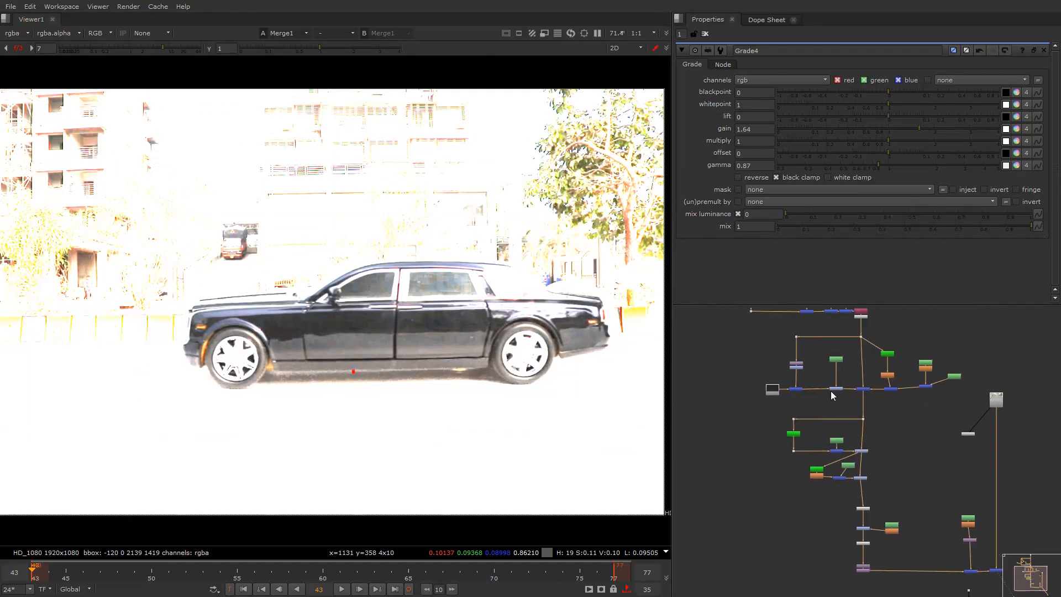
key(g)
drag(807, 372, 831, 402)
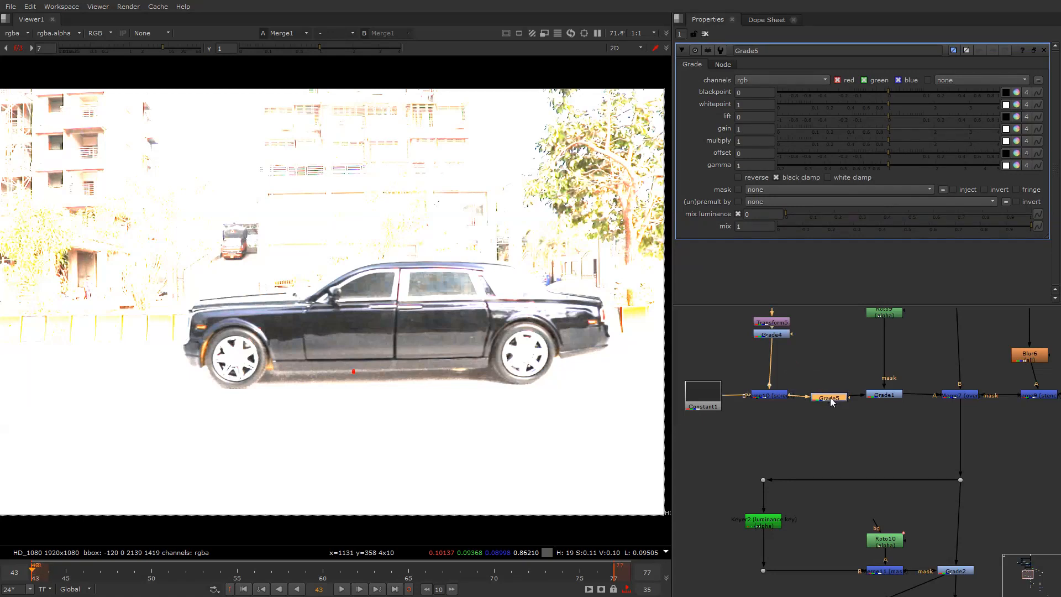
Split Grade5's gain into separate channels and set the green gain to 0.92
scroll(513, 316, up, 3)
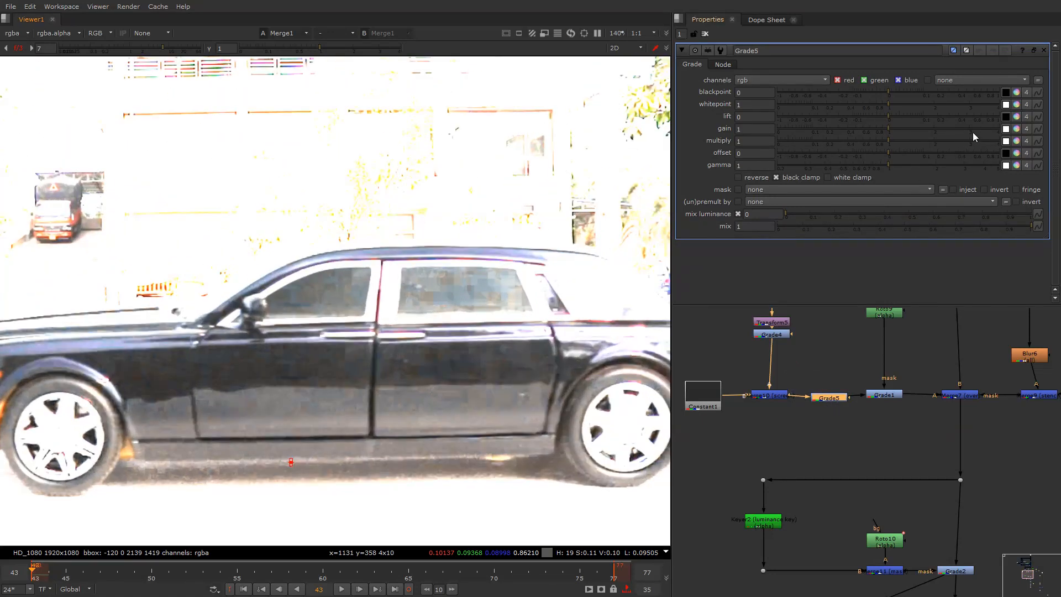
click(1015, 131)
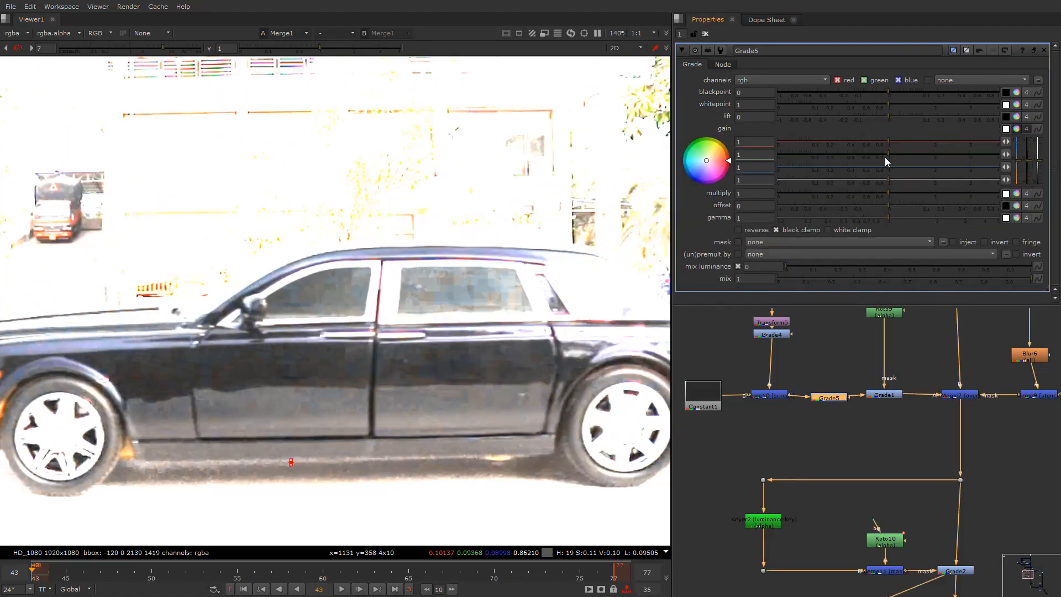
mouse_move(884, 157)
mouse_down()
mouse_move(866, 155)
mouse_move(877, 157)
mouse_up()
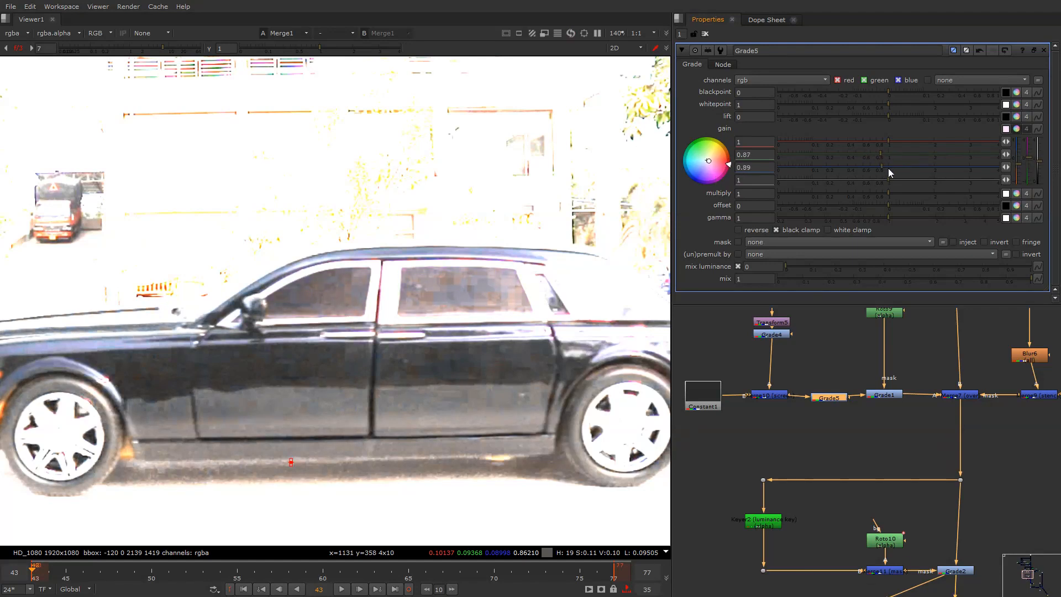
click(883, 157)
Compare the car windows in the red, green and blue channels separately
key(r)
key(g)
key(b)
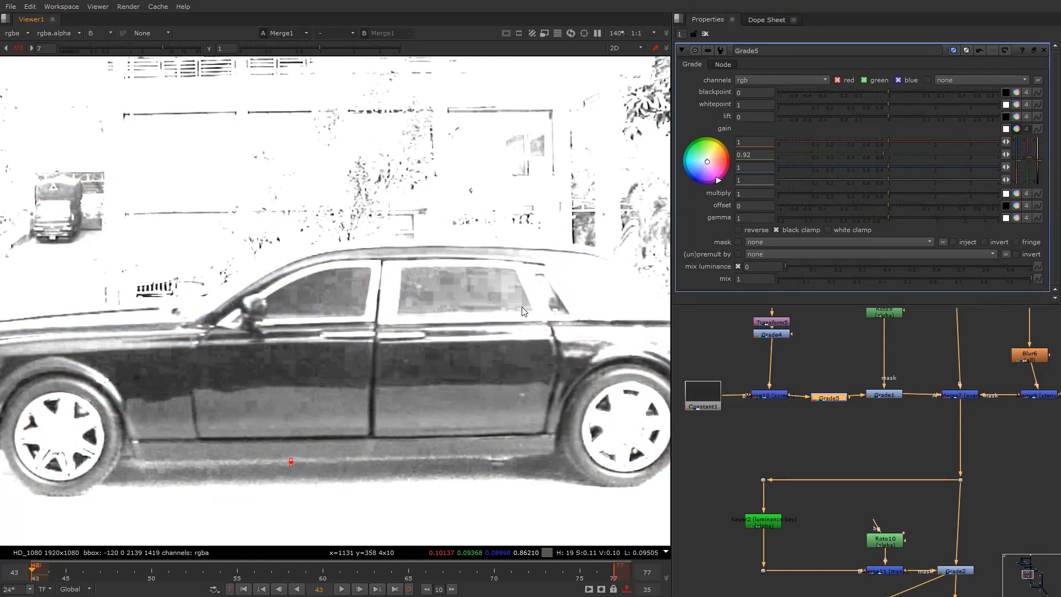
key(g)
key(b)
Set Grade5's blue gain to 1.06 and judge the window tint in full RGB
double_click(754, 166)
text(1.1)
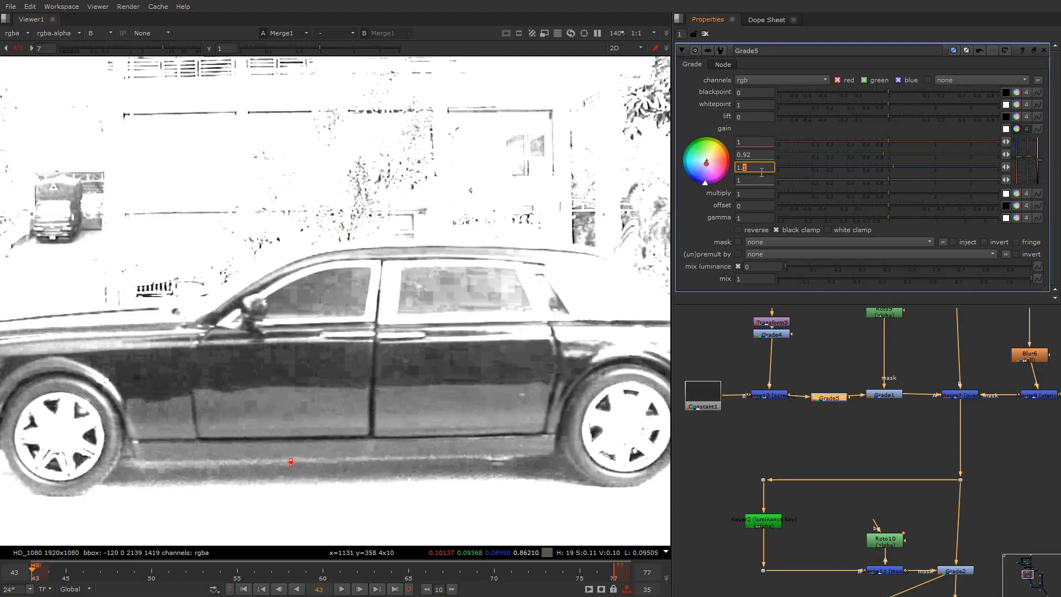
text(b)
click(754, 167)
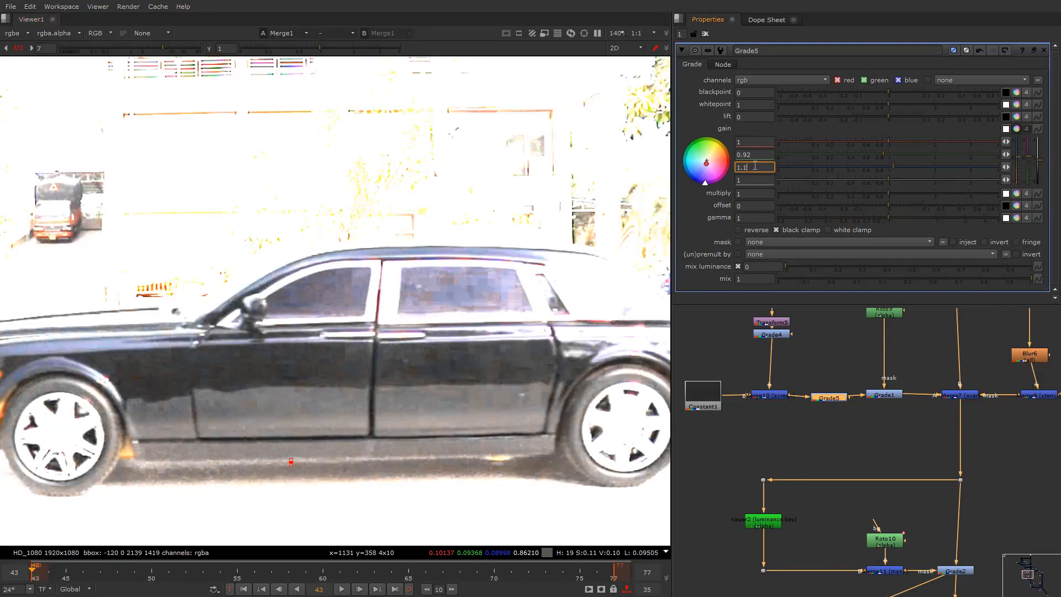
key(Down)
key(Down)
key(Down)
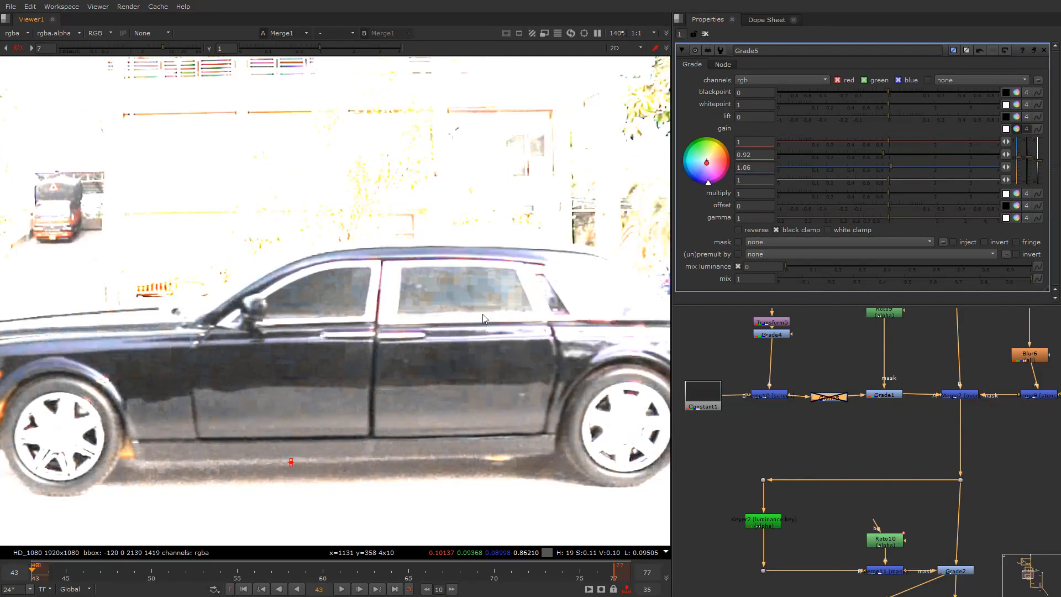
Set Grade5's blue gain to 1.02
click(746, 170)
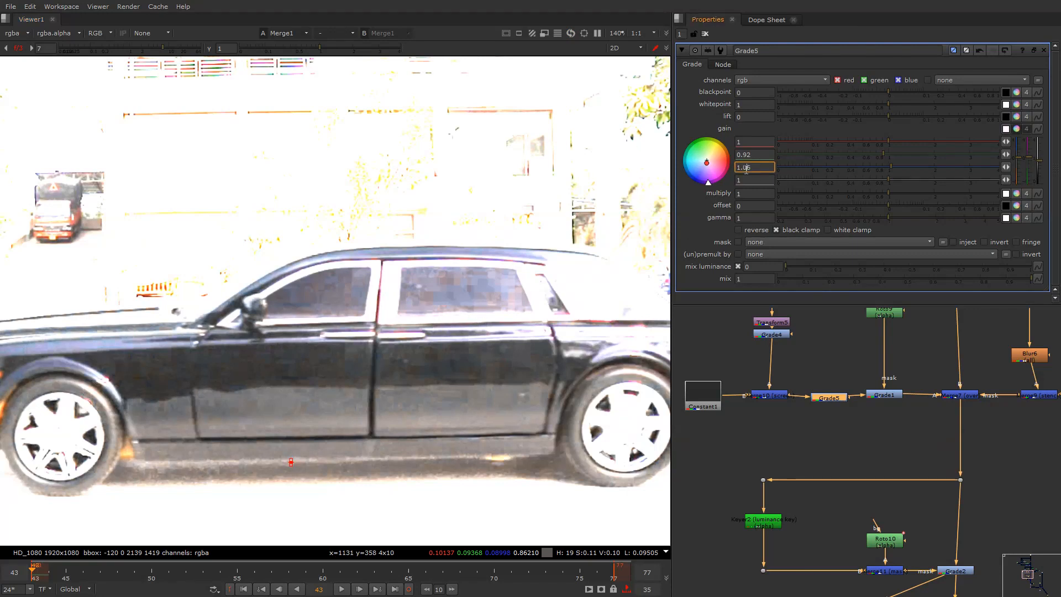
key(Down)
key(Down)
key(Down)
key(Down)
Reset the viewer gain to 1 and inspect the tint of the car windows at normal exposure
key(f)
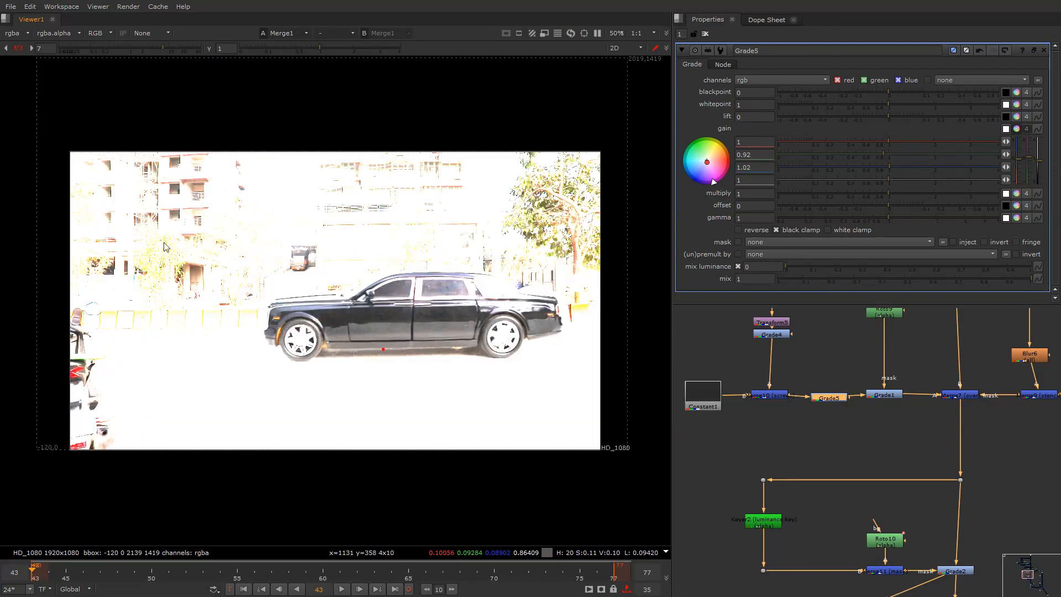
ctrl+click(142, 48)
scroll(433, 285, up, 4)
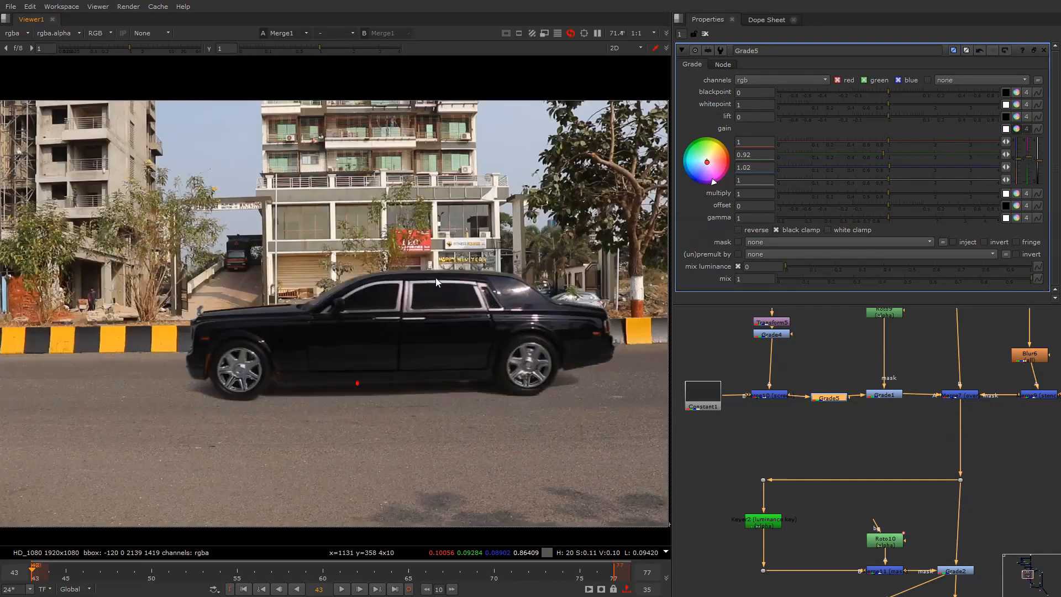
scroll(428, 321, up, 3)
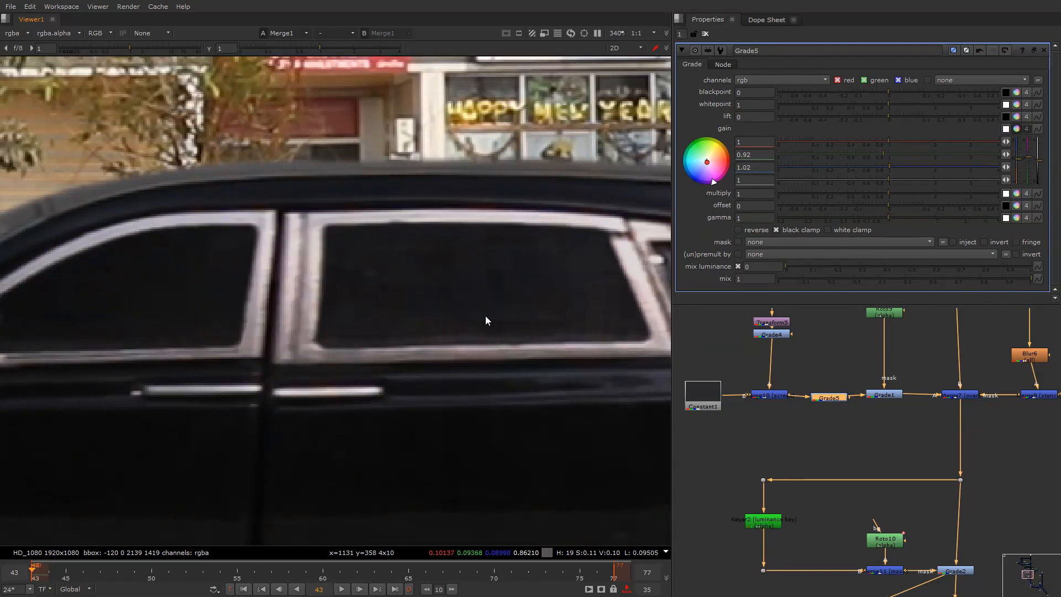
Hide the viewer overlay and step and play through the frames from 43 to check the car in motion
key(f)
right_click(512, 221)
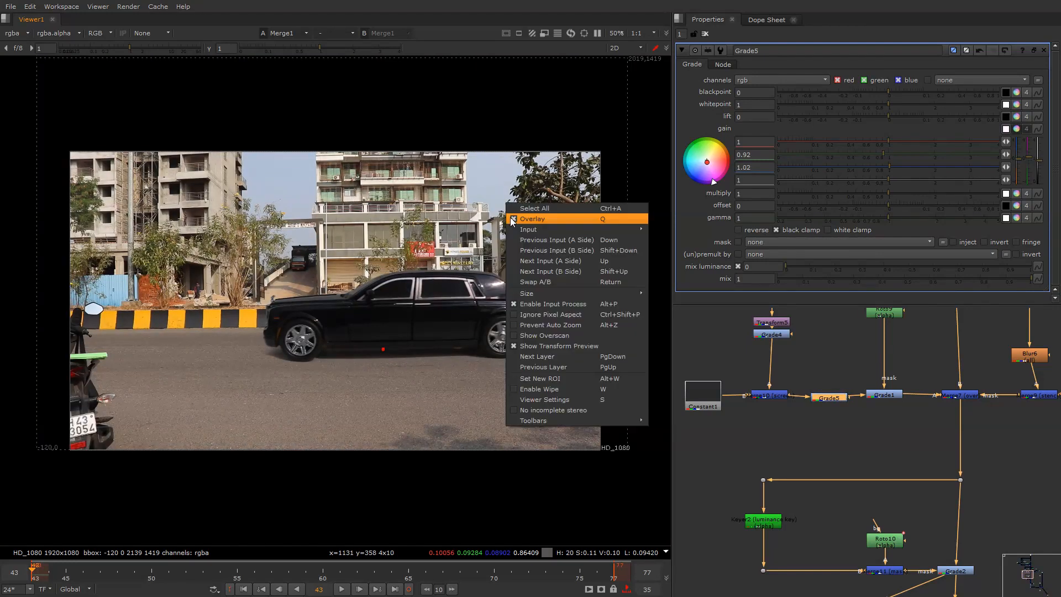
click(531, 219)
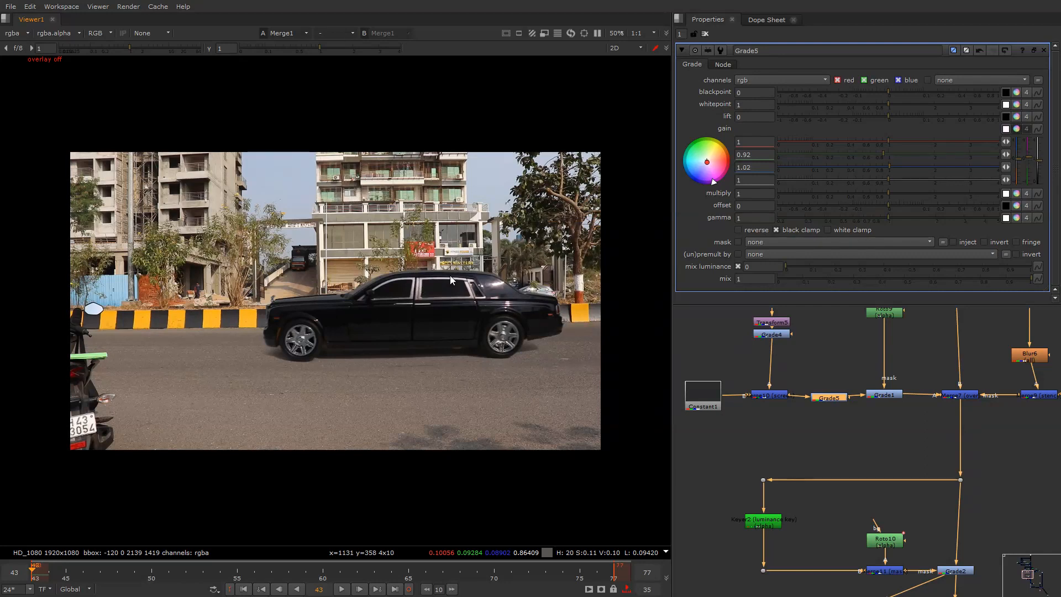
key(Right)
key(Right)
key(Right)
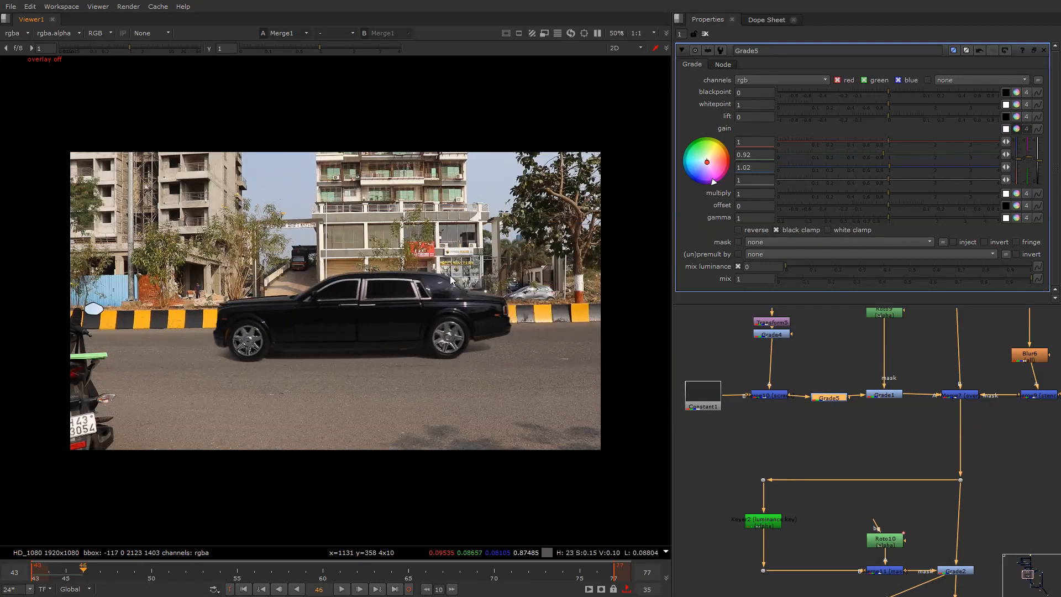
key(Left)
key(Left)
key(Left)
scroll(299, 317, up, 3)
scroll(304, 314, down, 3)
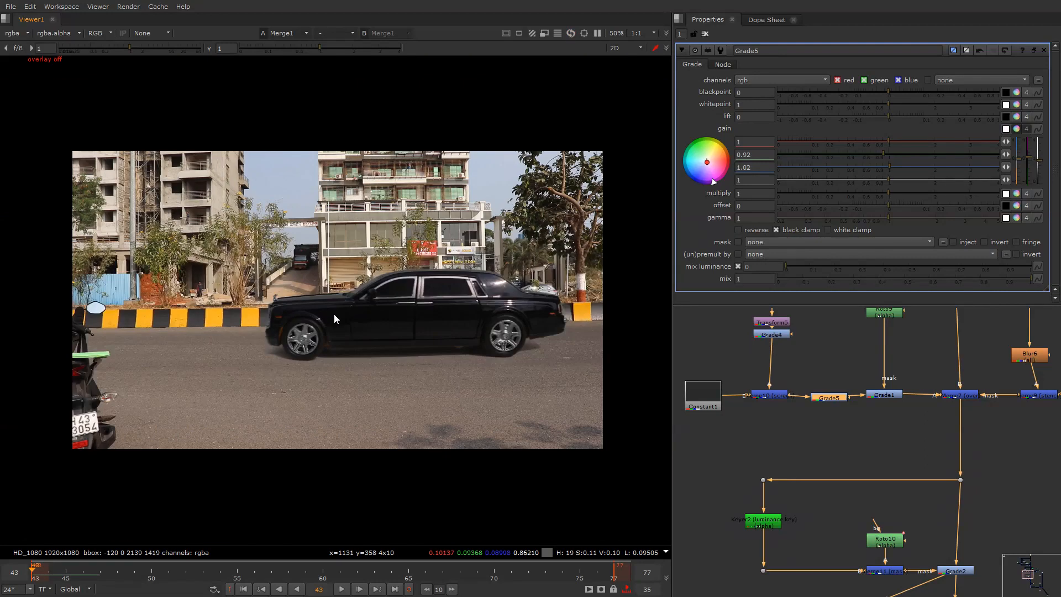
key(l)
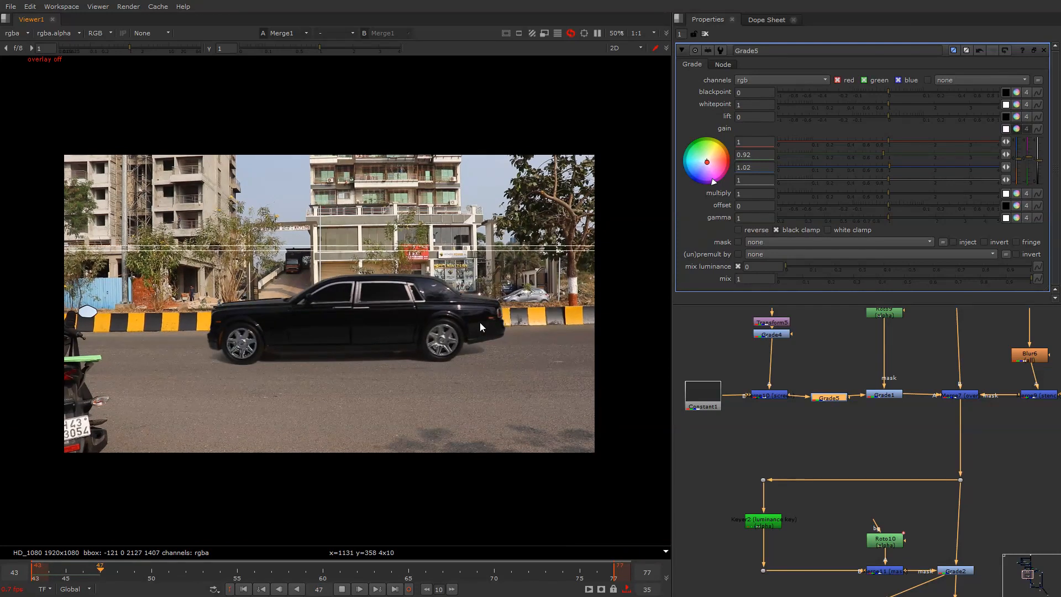
key(k)
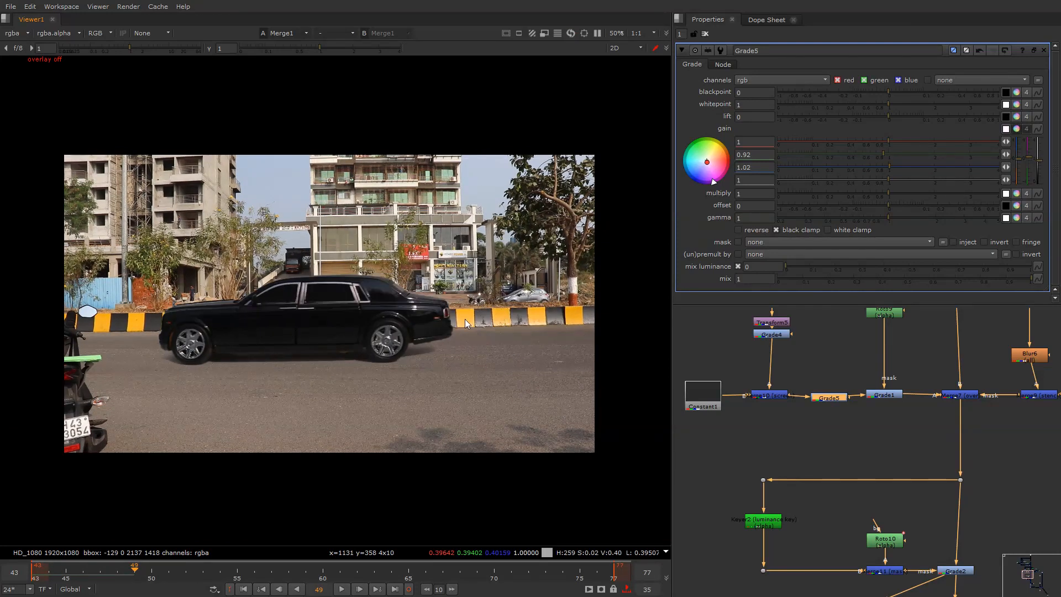
Examine the windows of the parked grey car in the background plate, and return to the first frame
middle_drag(461, 319, 374, 320)
scroll(415, 314, up, 7)
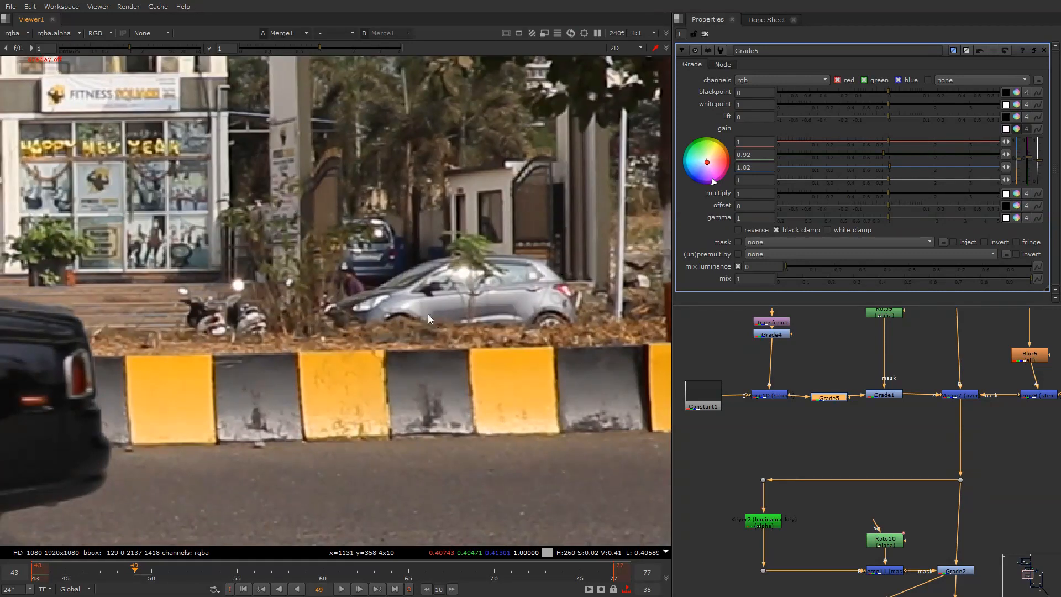
scroll(403, 282, up, 3)
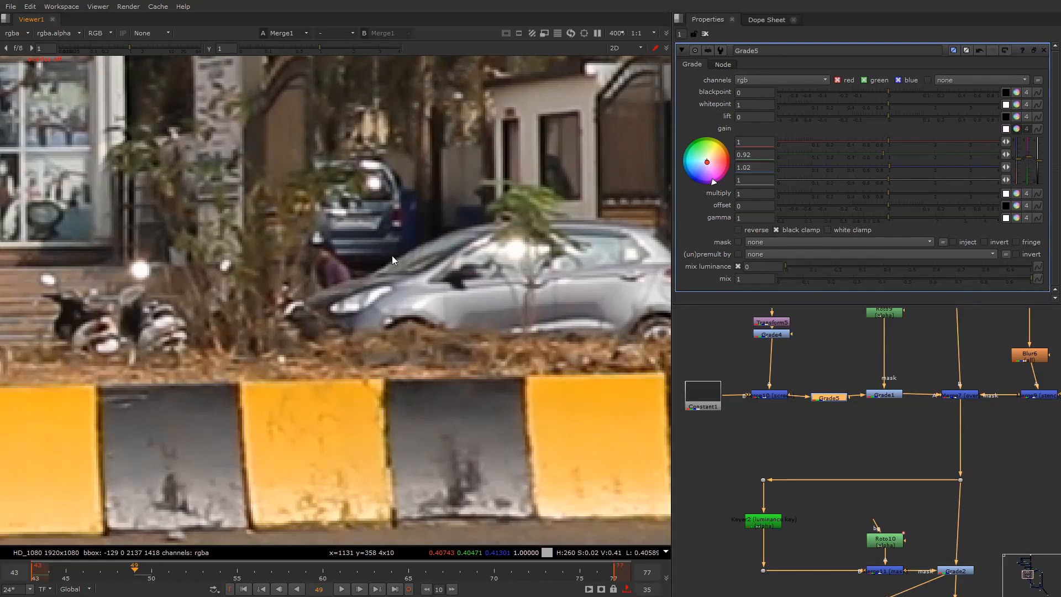
key(f)
key(Home)
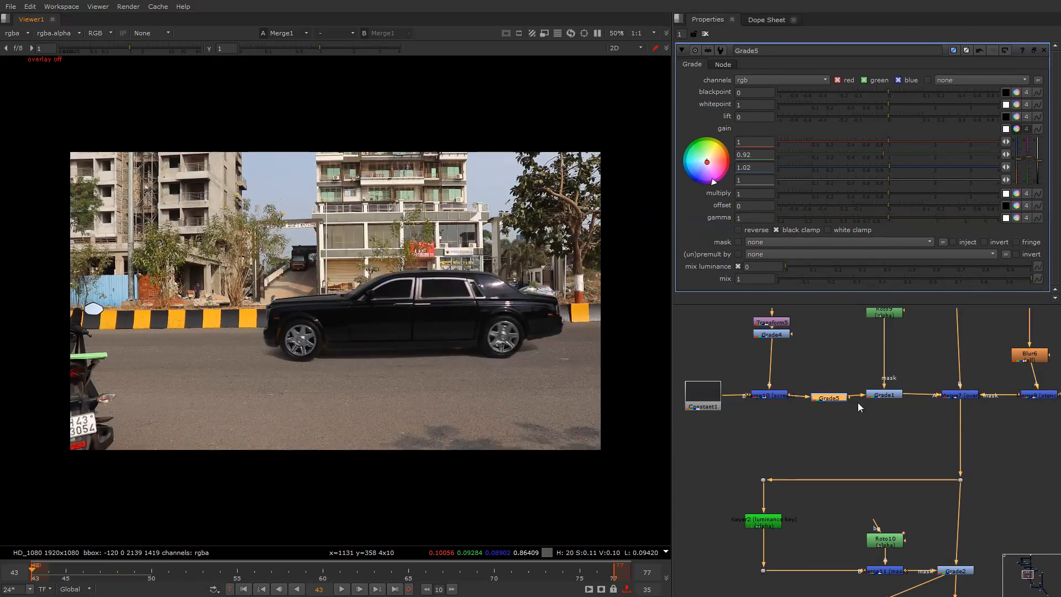
Insert a Dot in the main pipe just below Grade2, where the branch to the lower keyer splits off
scroll(858, 402, down, 8)
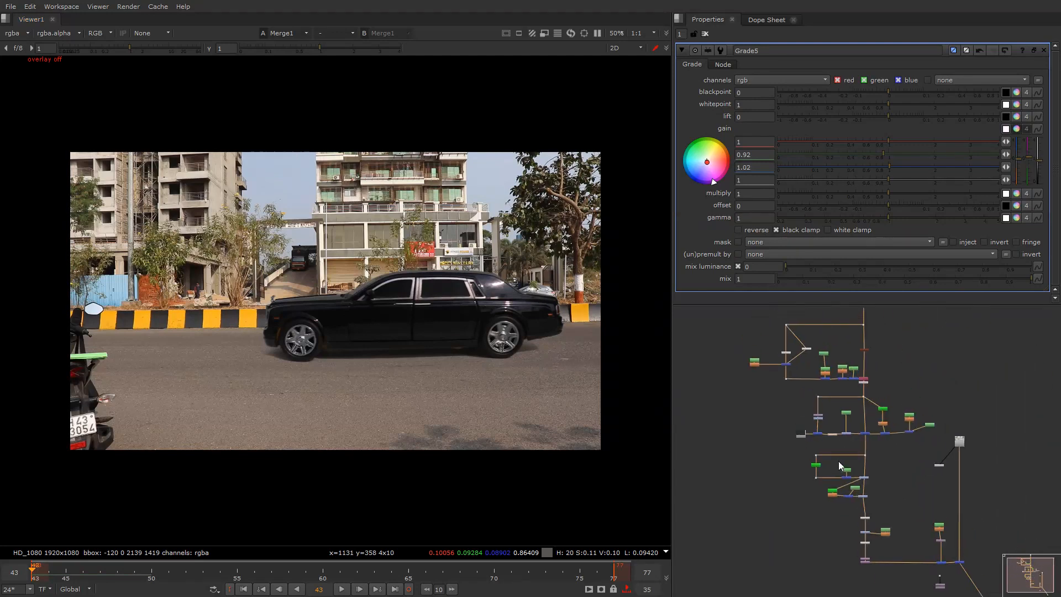
scroll(828, 442, down, 4)
drag(769, 349, 895, 488)
scroll(829, 483, up, 5)
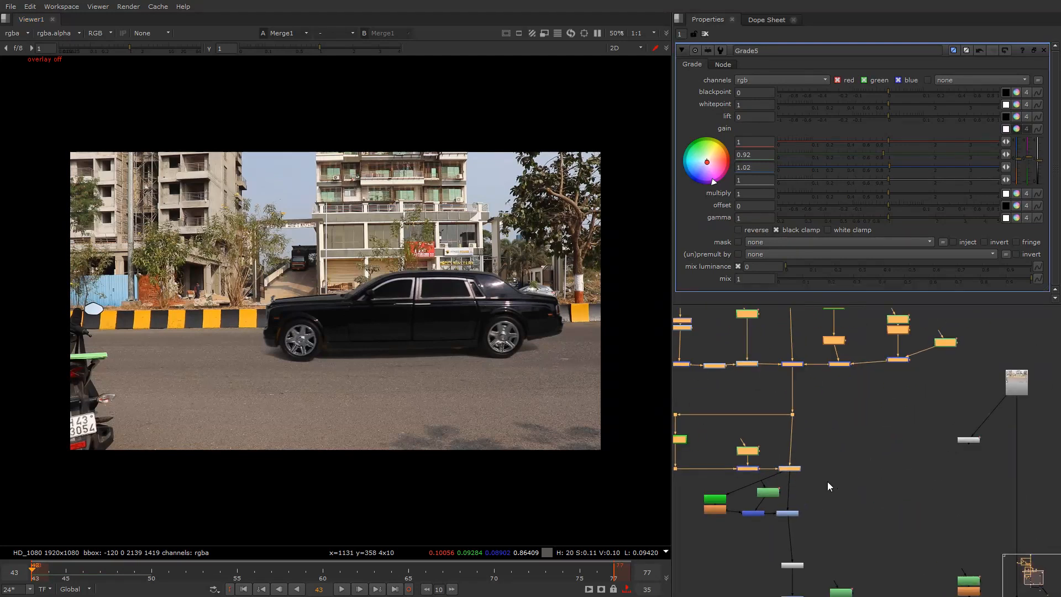
click(790, 469)
scroll(790, 469, down, 3)
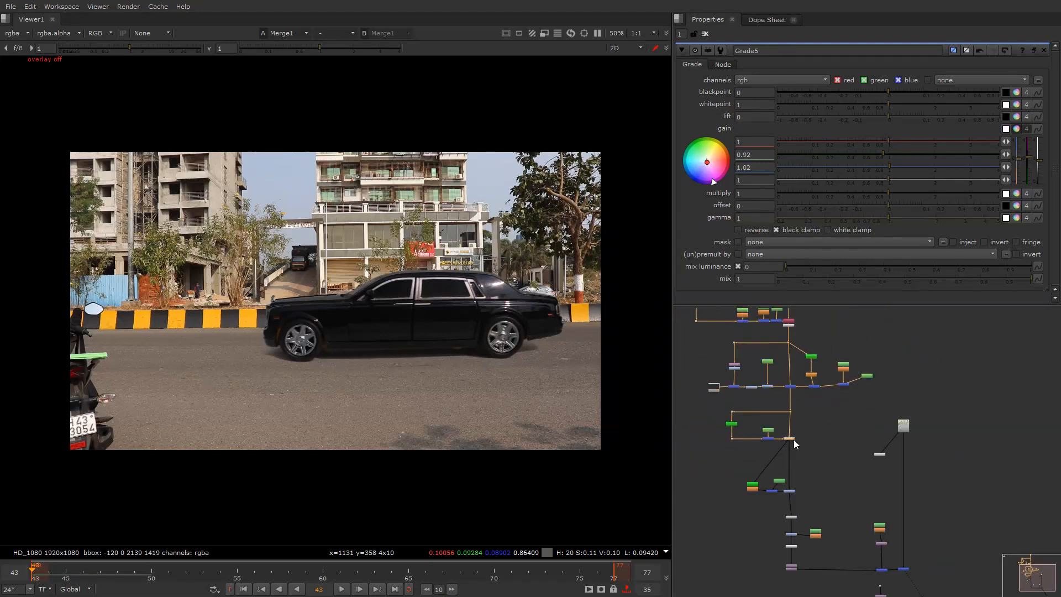
scroll(793, 439, up, 3)
drag(792, 445, 791, 474)
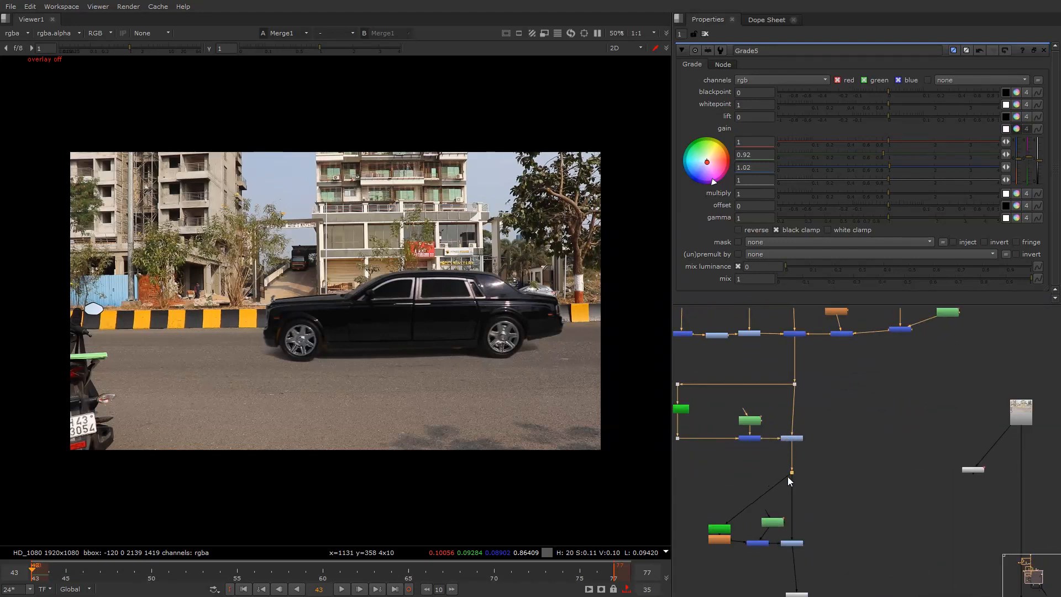
Add a second Dot to the lower keyer's branch and place it above the keyer so the connection leaves the pipe horizontally
click(754, 476)
key(period)
scroll(752, 474, up, 2)
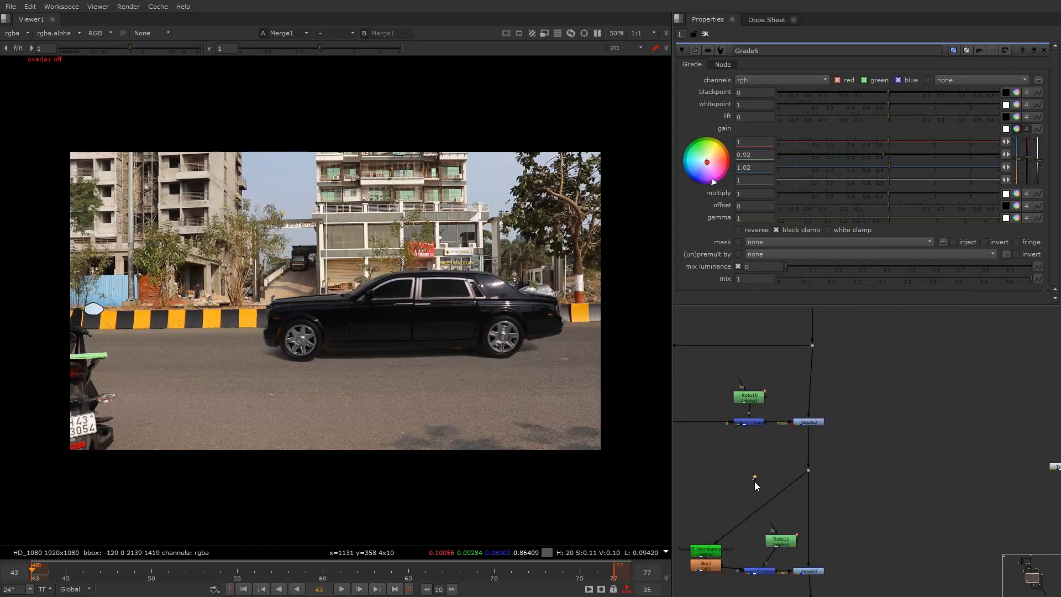
drag(755, 476, 715, 469)
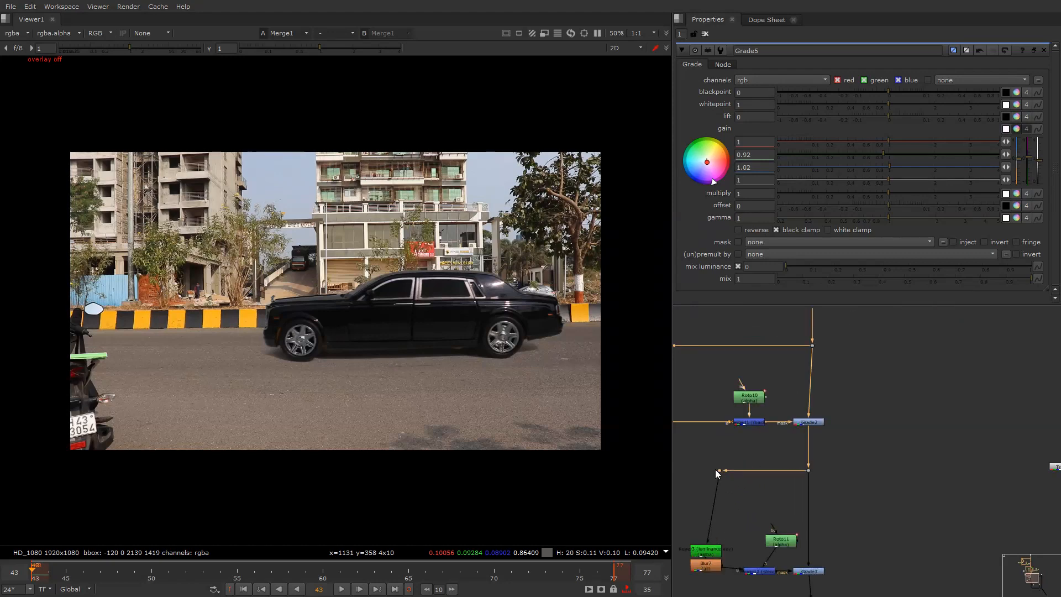
scroll(764, 463, down, 2)
scroll(765, 467, down, 5)
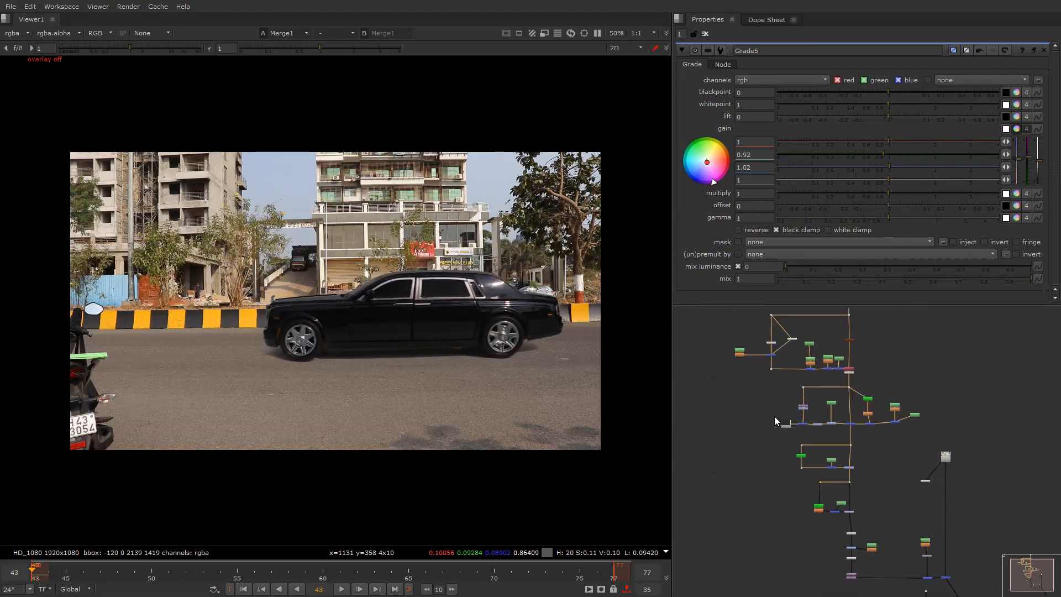
Move the upper part of the node tree up to open space in the main pipe below the Grade masked by Roto11
scroll(774, 416, down, 3)
drag(741, 336, 837, 510)
scroll(808, 455, up, 4)
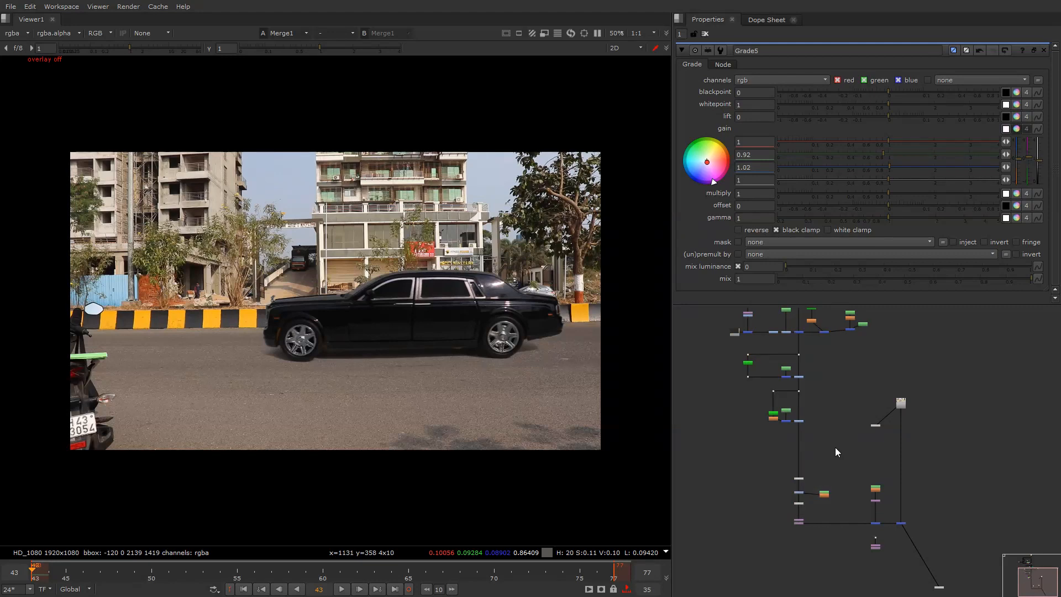
scroll(834, 442, up, 2)
Create a new Grade, park it beside the main pipe, and align the nearby Roto above its Blur
key(g)
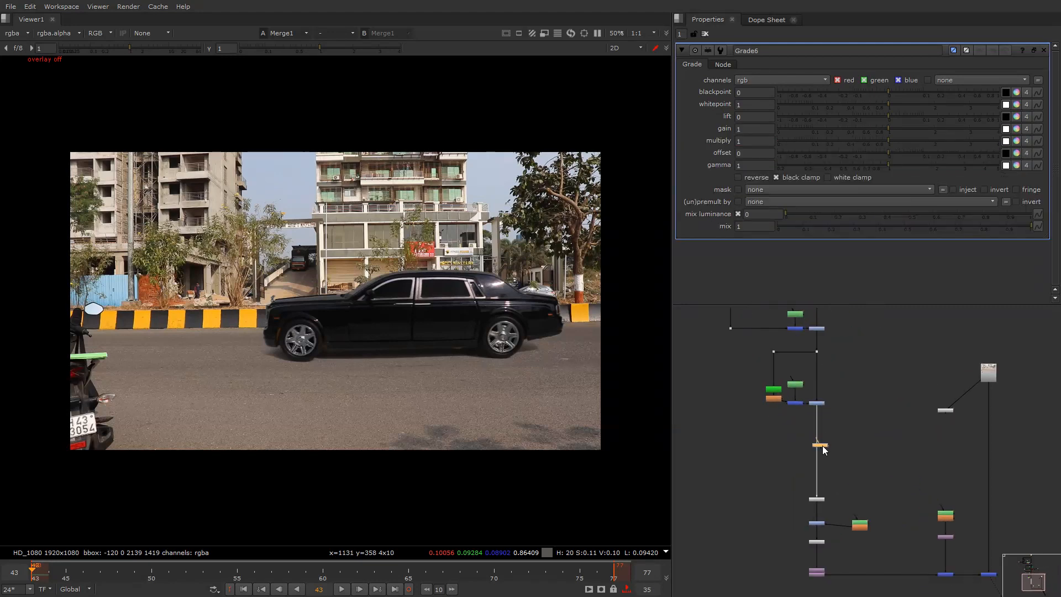
drag(854, 467, 868, 463)
middle_drag(868, 463, 884, 419)
scroll(888, 467, up, 2)
drag(871, 480, 876, 449)
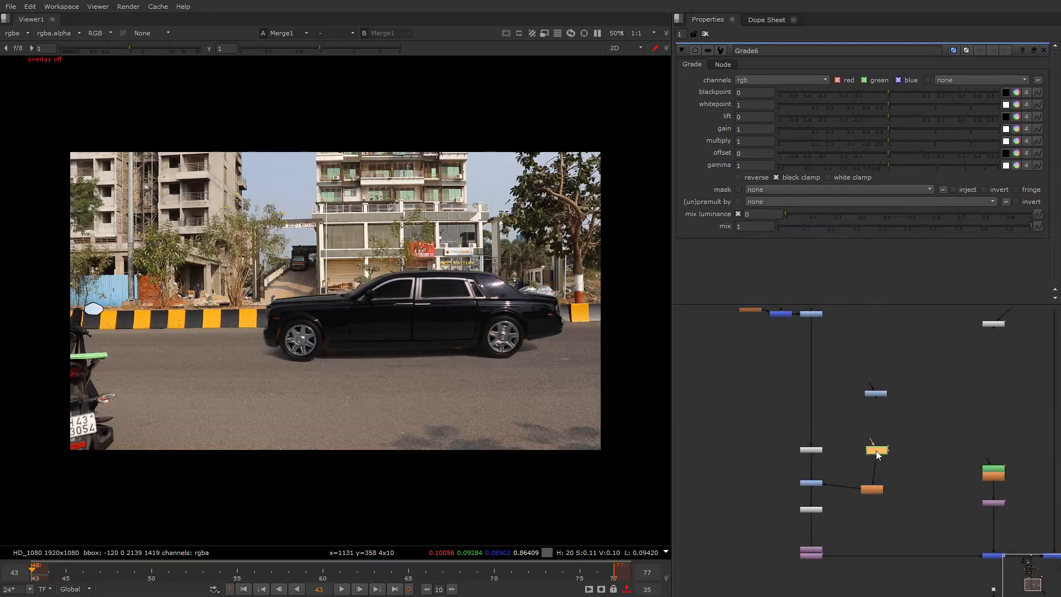
click(873, 491)
Move the ColorCorrect group with its Roto, Blur and transform nodes up, close beneath the last Grade in the pipe
scroll(881, 483, down, 3)
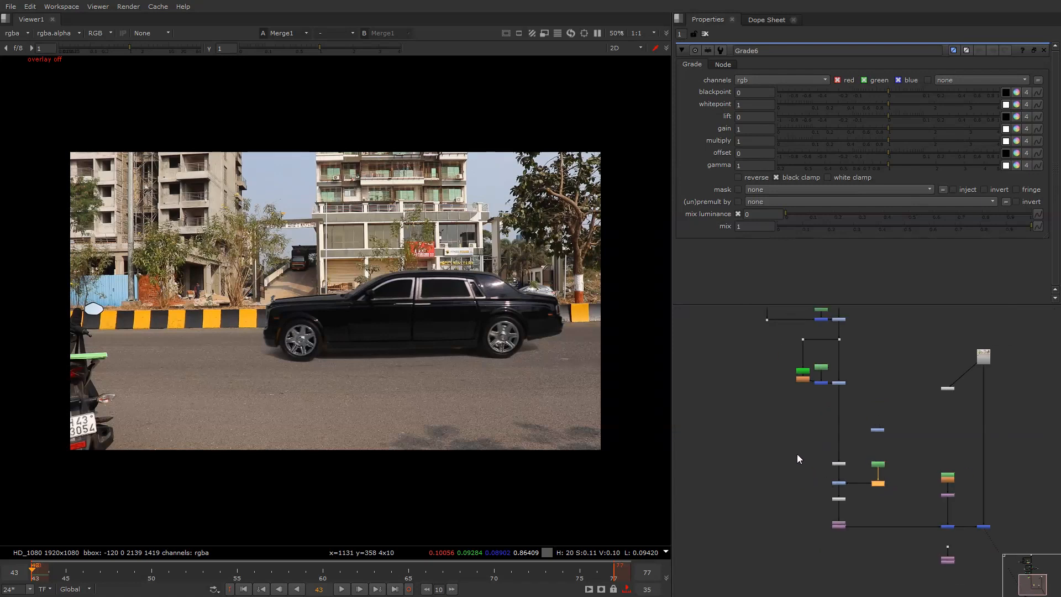
drag(796, 450, 912, 545)
scroll(840, 520, up, 4)
scroll(843, 535, down, 4)
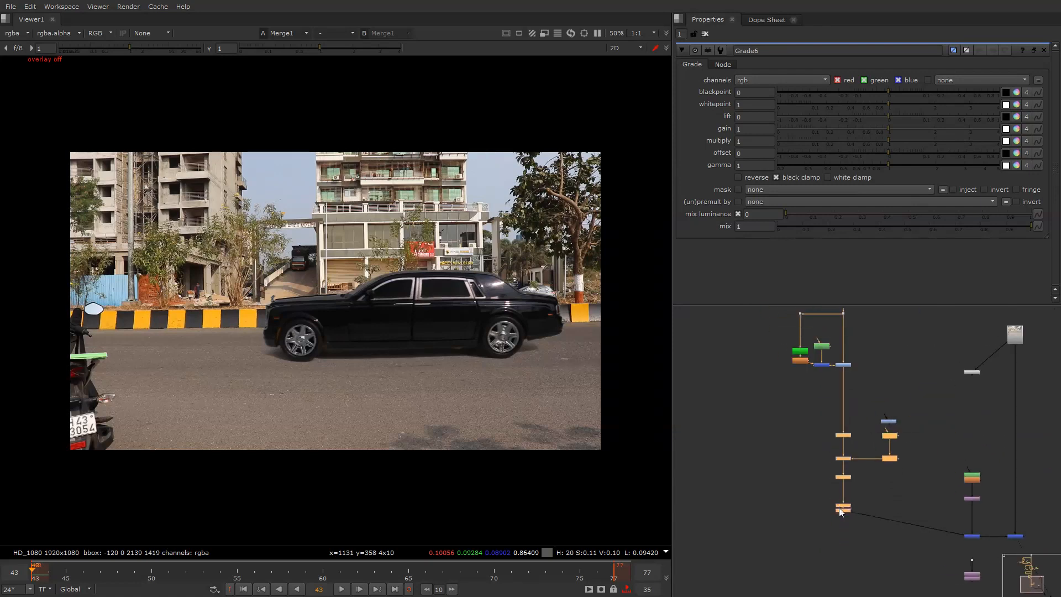
drag(838, 507, 844, 454)
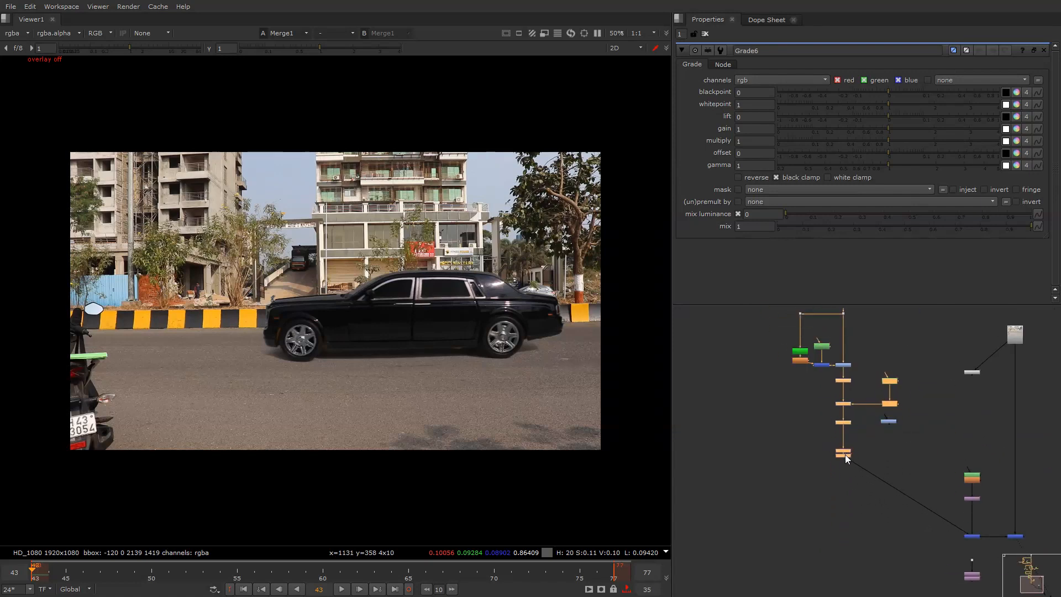
Insert Grade6 into the main pipe below the transform nodes and route the pipe through a corner Dot toward the merge
drag(887, 422, 879, 479)
scroll(879, 478, down, 4)
drag(878, 477, 864, 479)
click(901, 479)
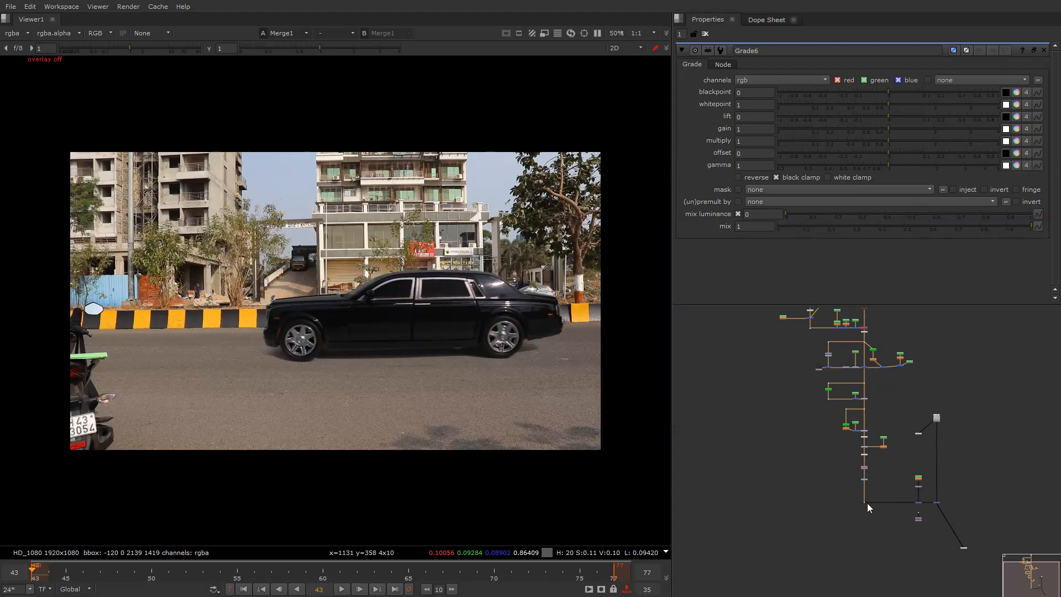
Add a Roto node as Grade6's mask and show the viewer overlay again, framing the rear of the car
scroll(872, 486, up, 5)
key(o)
scroll(884, 472, up, 2)
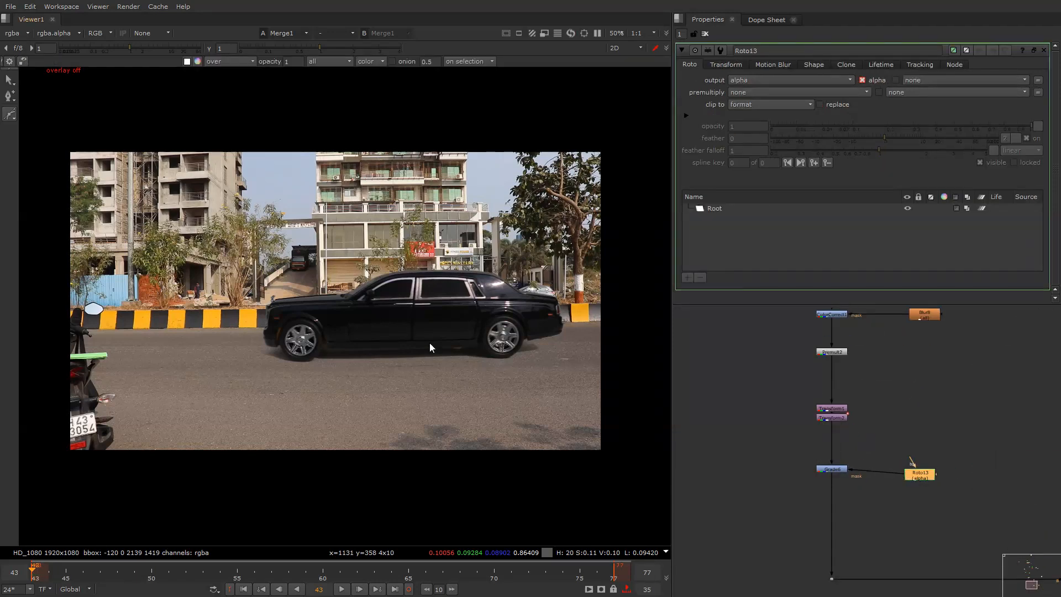
key(q)
scroll(526, 283, up, 5)
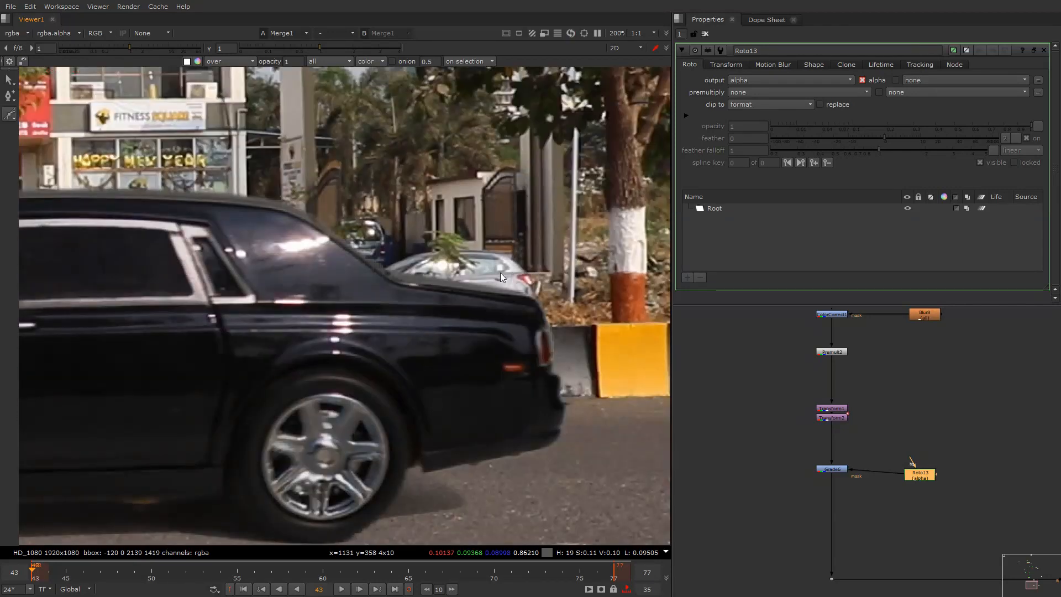
Start a Bezier shape in Roto13, tracing its upper edge from the car's front hood along the doors toward the rear wheel
scroll(502, 278, down, 2)
middle_drag(312, 322, 466, 302)
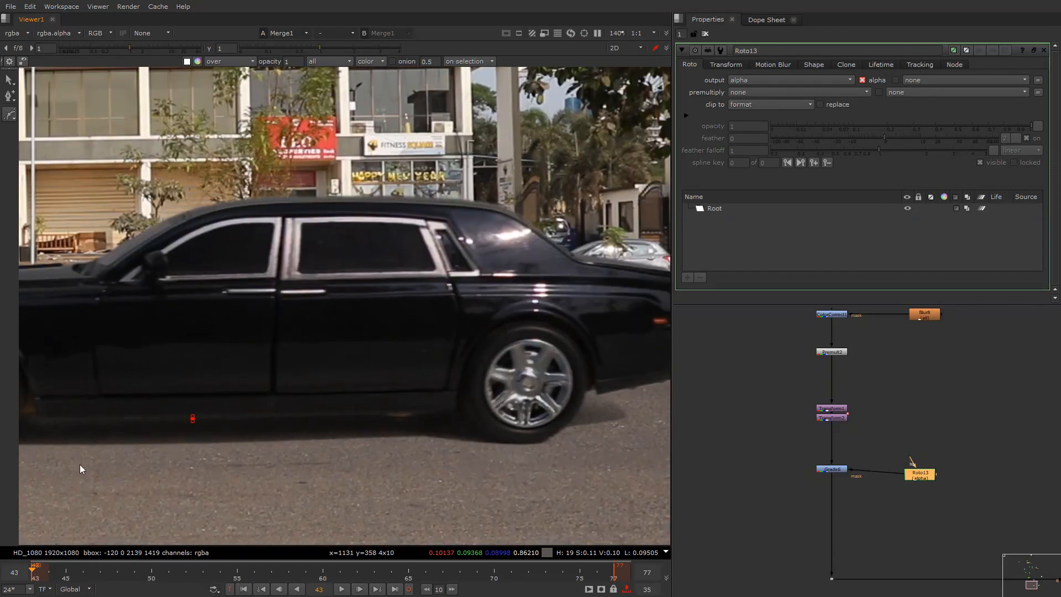
middle_drag(296, 333, 572, 288)
right_click(284, 248)
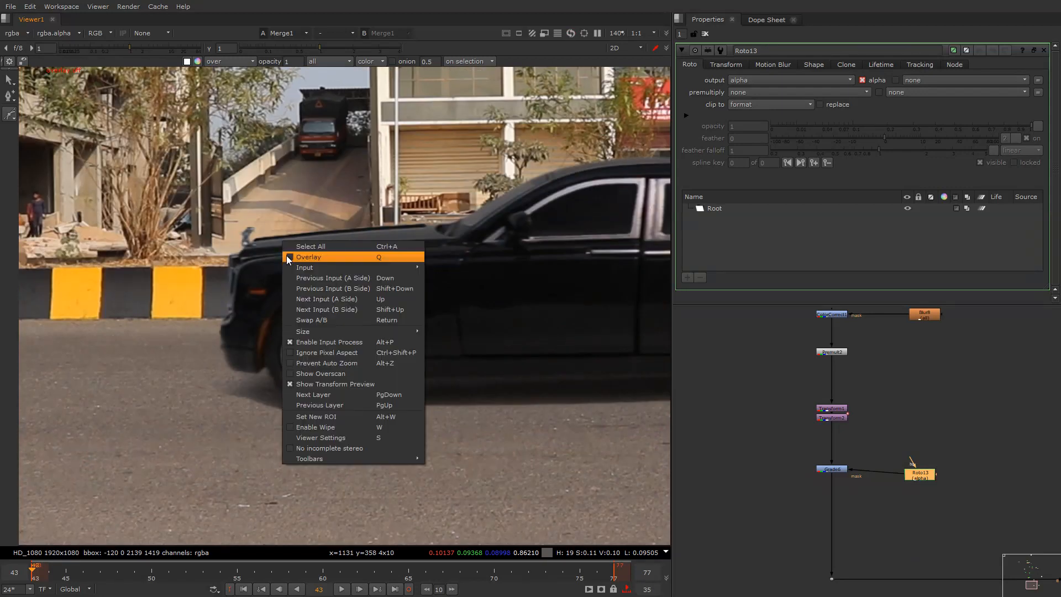
click(270, 263)
click(258, 255)
click(401, 248)
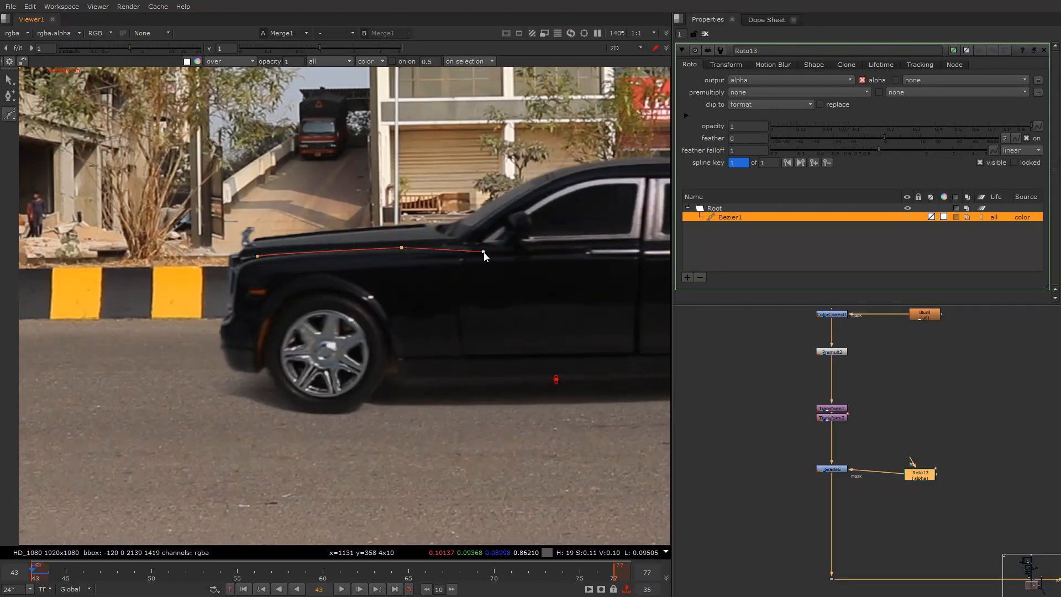
middle_drag(484, 255, 310, 306)
click(335, 302)
click(482, 296)
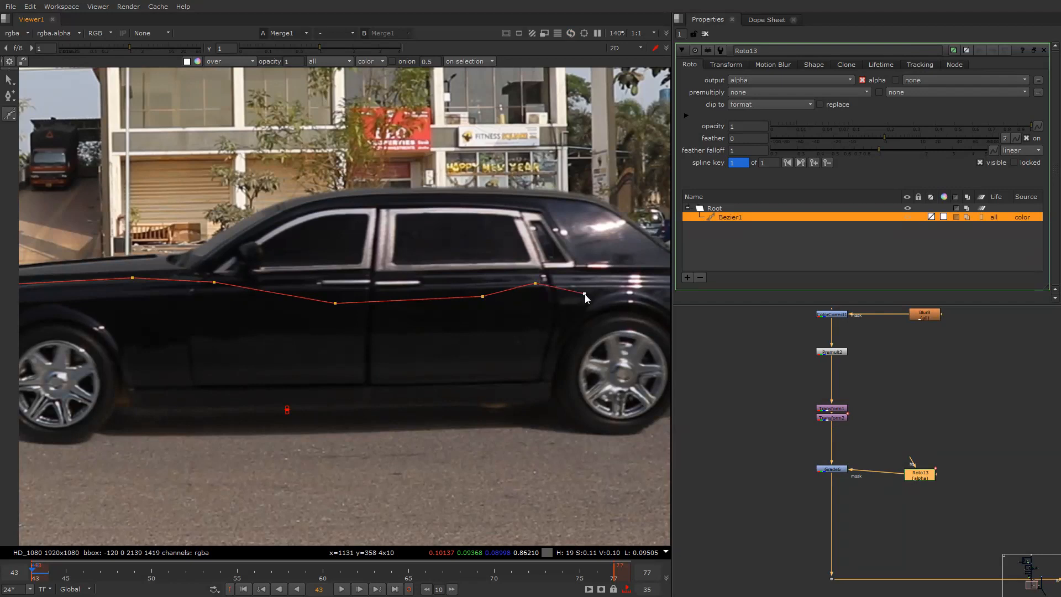
click(567, 368)
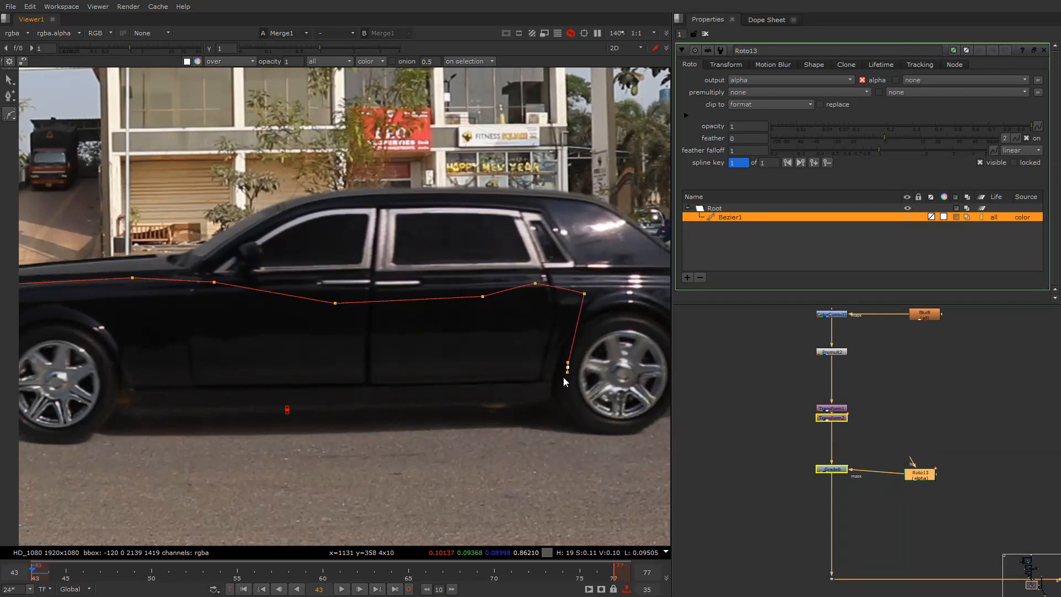
click(300, 392)
click(163, 386)
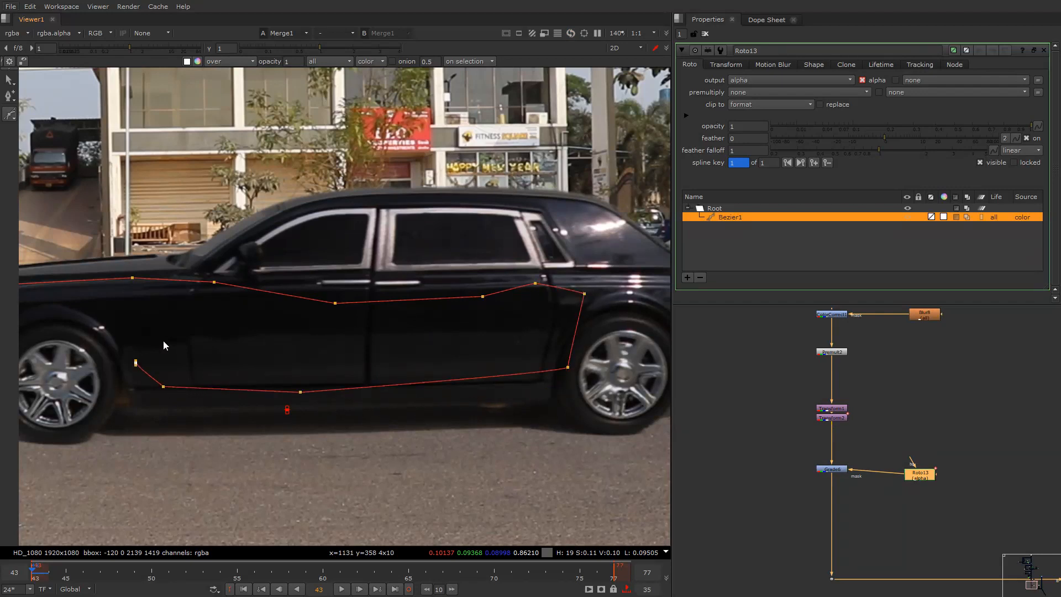
key(ctrl+z)
key(ctrl+z)
key(ctrl+z)
key(ctrl+z)
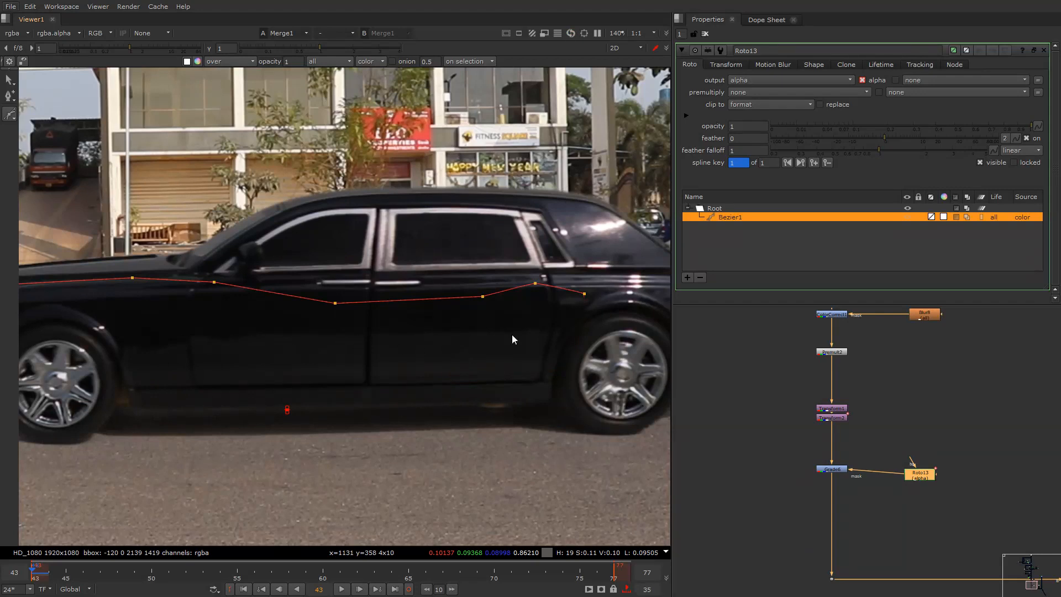
Trace the shape's lower edge through the middle of the doors, over the front wheel arch and around the bumper, closing it at the hood
click(512, 334)
click(298, 351)
middle_drag(174, 354, 397, 355)
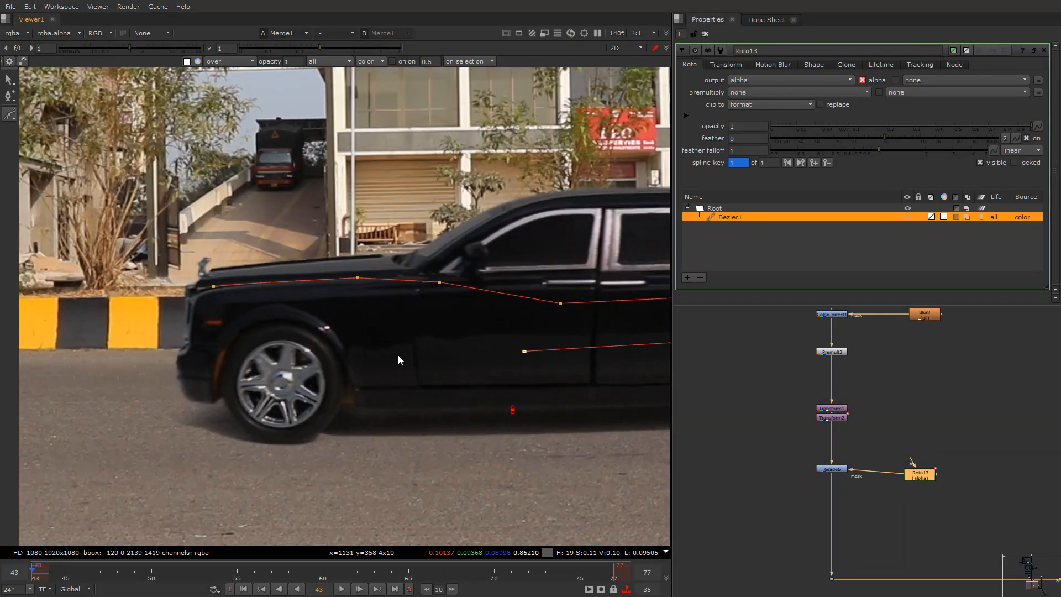
click(380, 351)
click(326, 333)
click(255, 319)
click(214, 376)
click(214, 286)
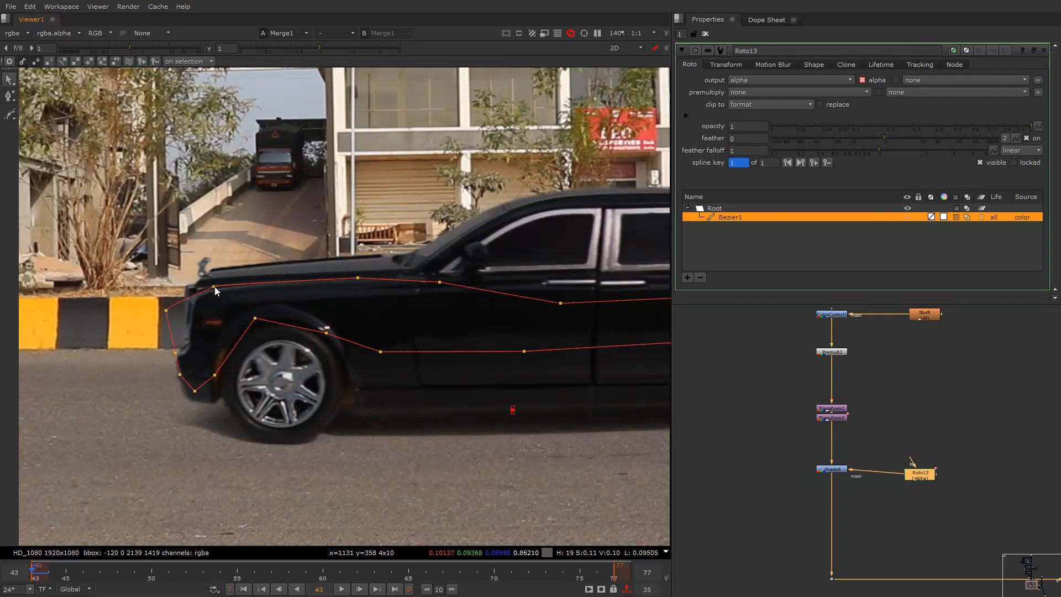
Insert a Blur node between Roto13 and the Grade6 mask input and increase its size to soften the mask
scroll(598, 343, down, 2)
scroll(598, 343, down, 1)
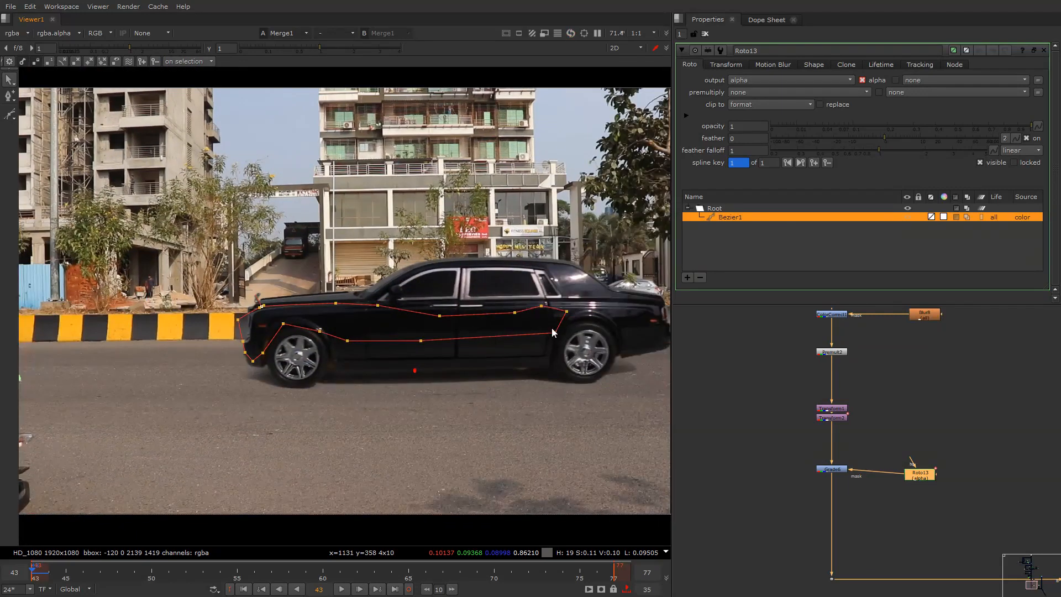
drag(922, 478, 917, 468)
key(b)
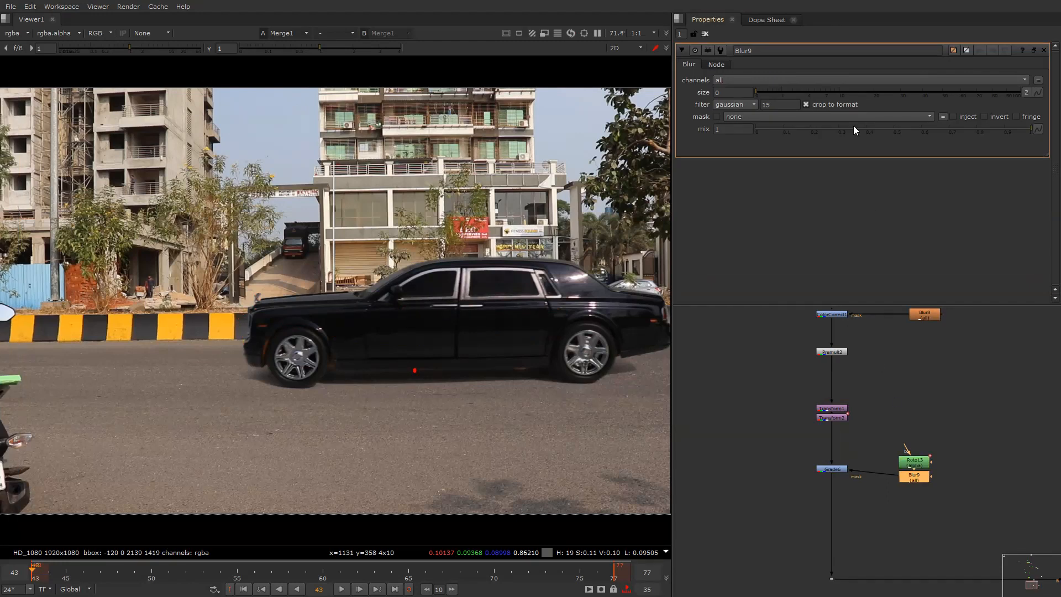
drag(883, 94, 953, 95)
Lower the whitepoint of Grade6 to 0.41 to brighten the masked side of the car
double_click(831, 469)
click(870, 107)
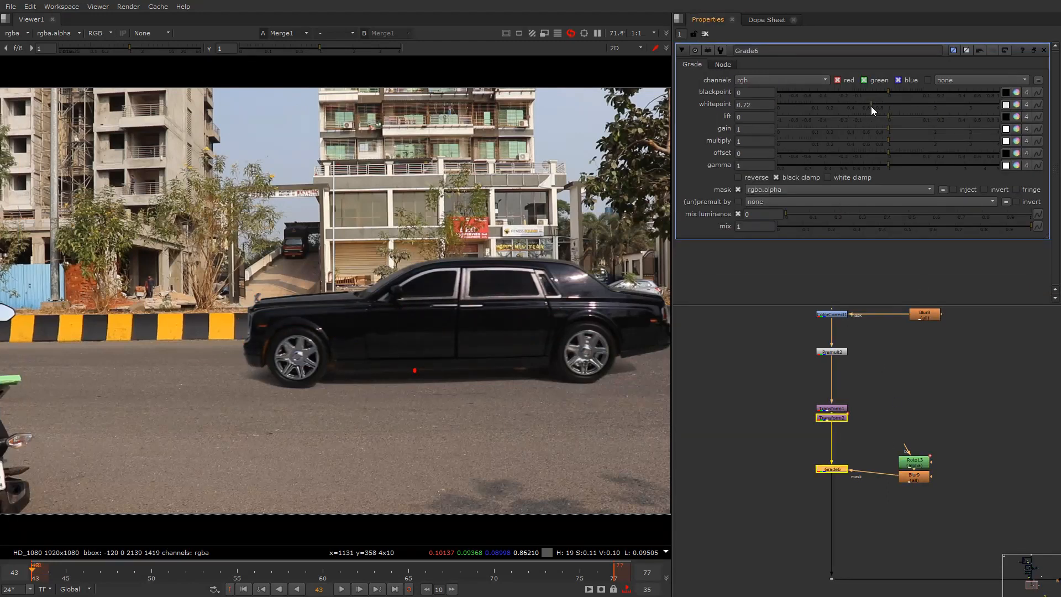
drag(866, 107, 847, 107)
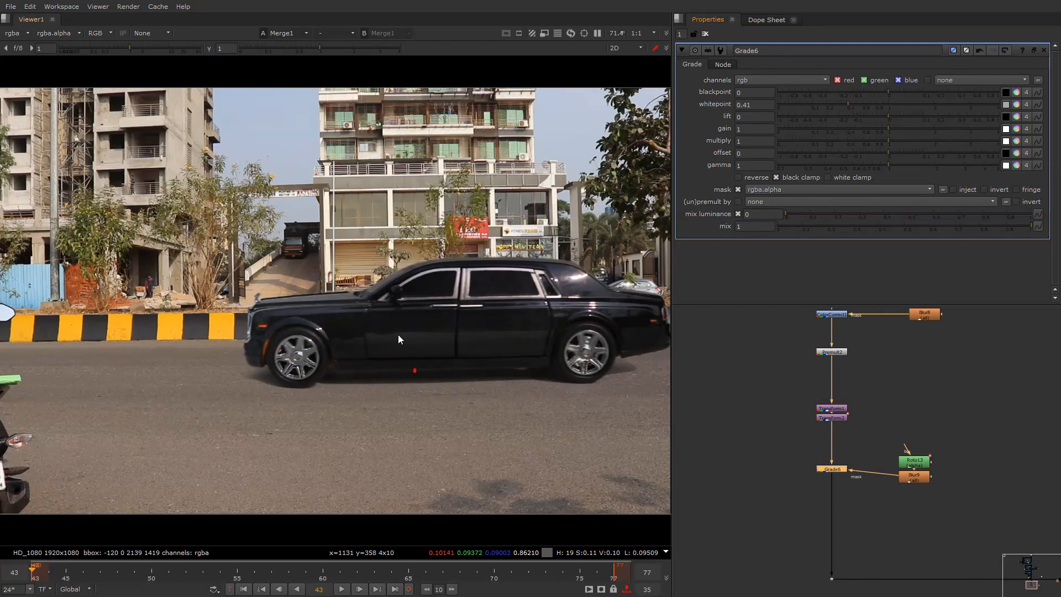
View the whole frame and compare the car with Grade6 disabled and enabled
key(d)
key(d)
key(f)
key(y)
key(y)
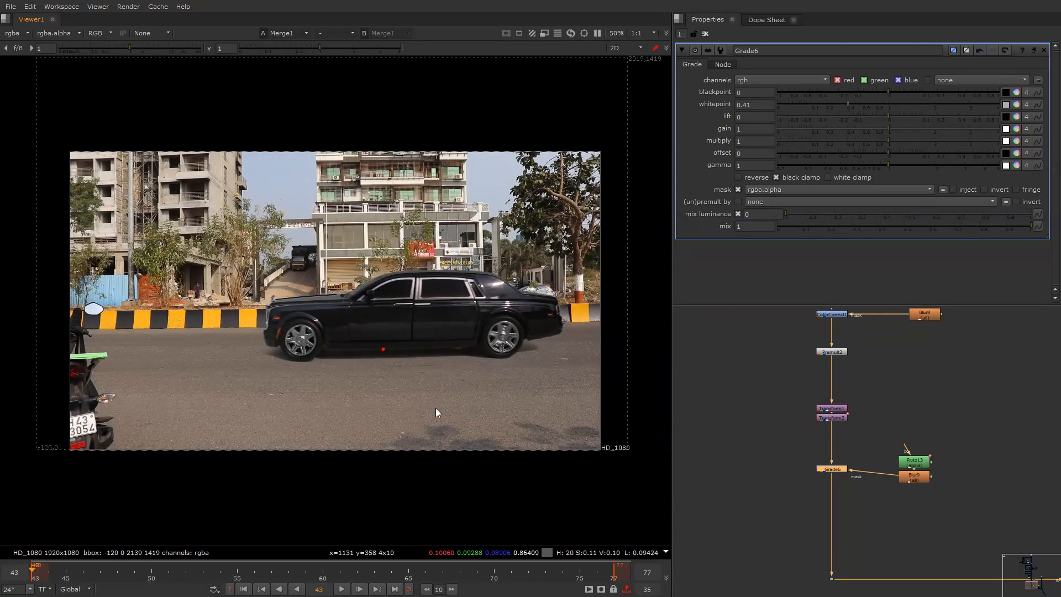
key(d)
key(d)
key(d)
key(o)
Align the Roto13 and Blur9 mask nodes level with Grade6 and compare the image with the grade off and on
drag(988, 440, 918, 471)
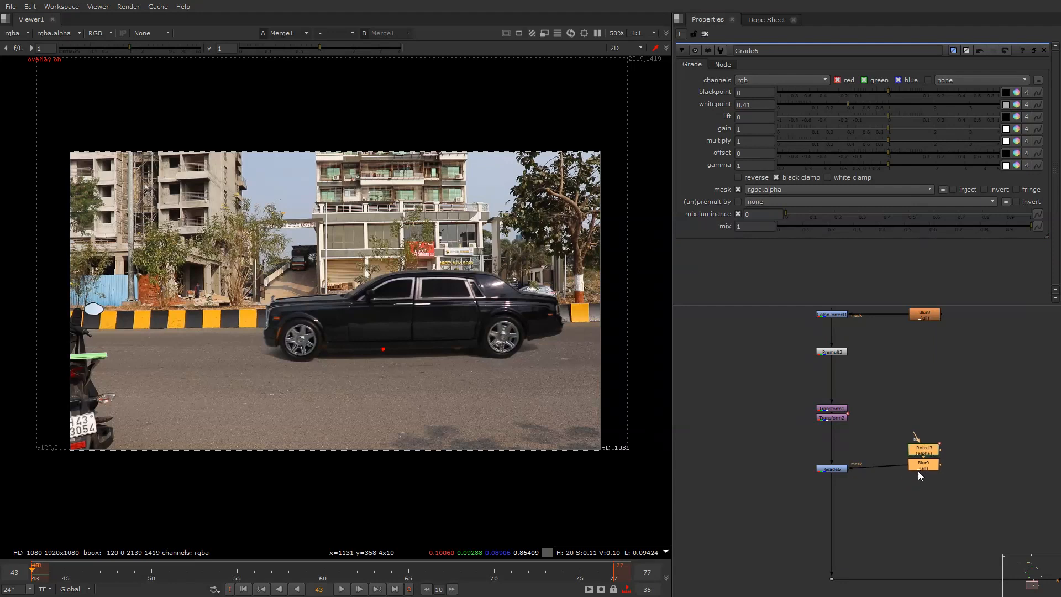
click(919, 492)
scroll(917, 486, down, 2)
scroll(850, 430, up, 2)
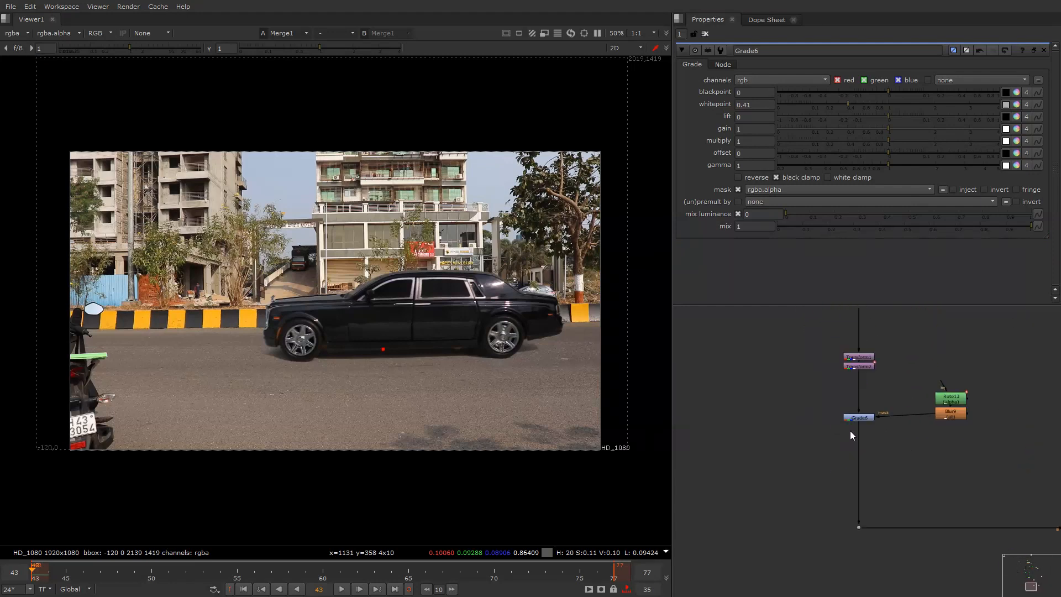
click(863, 417)
key(d)
key(d)
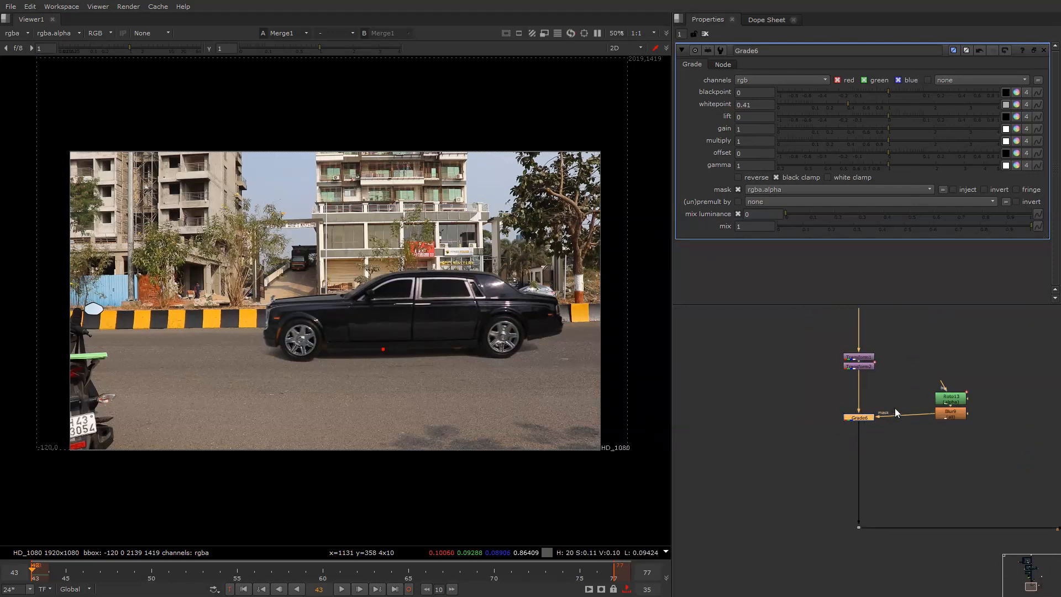
click(945, 423)
drag(948, 414, 947, 419)
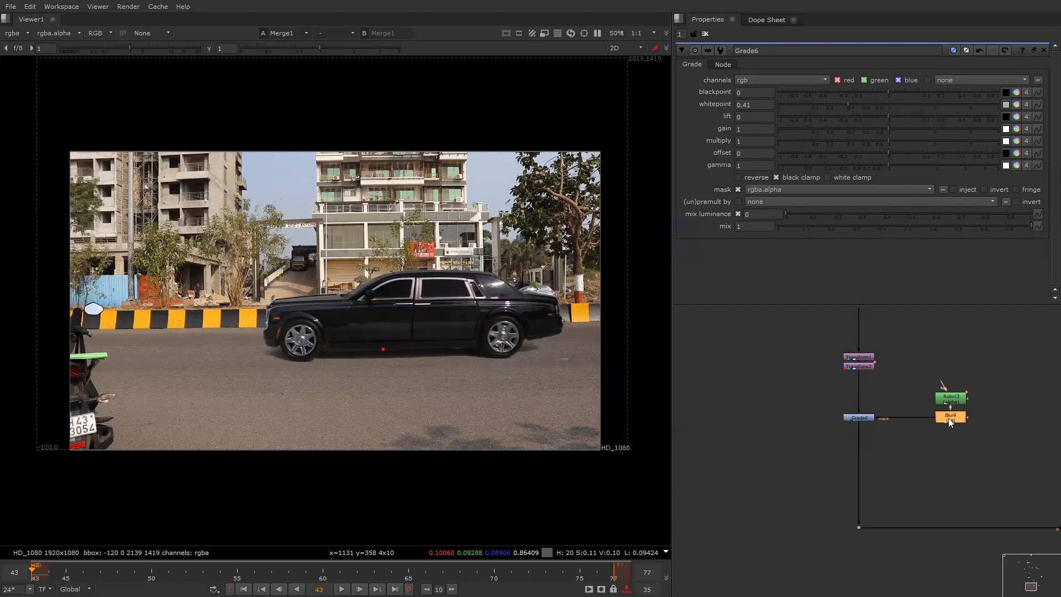
click(932, 444)
middle_drag(932, 445, 889, 448)
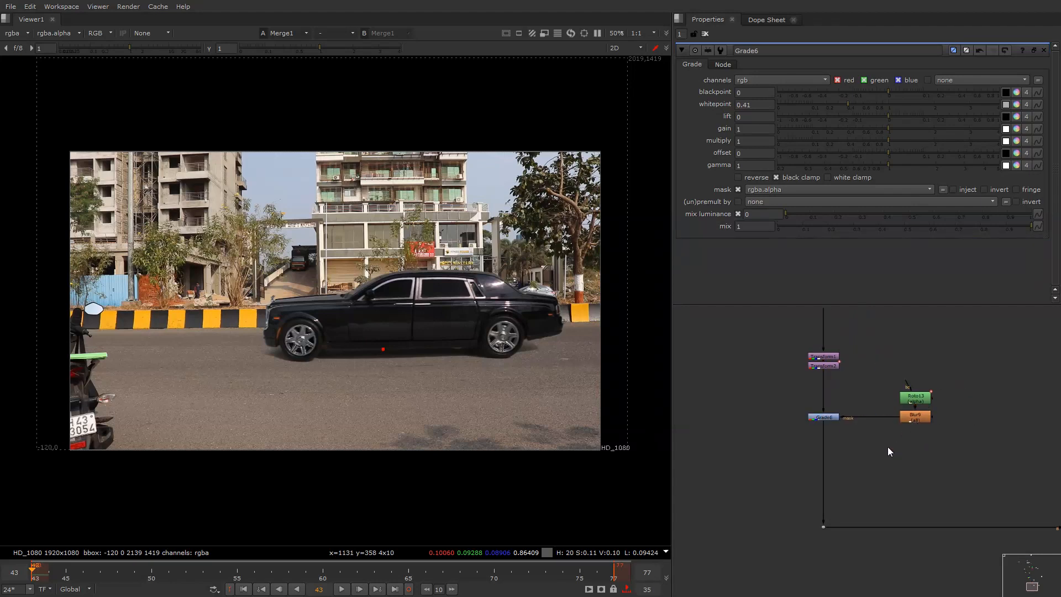
Add a second Grade node and insert it into the car's branch directly below Grade6
key(g)
click(837, 458)
click(840, 452)
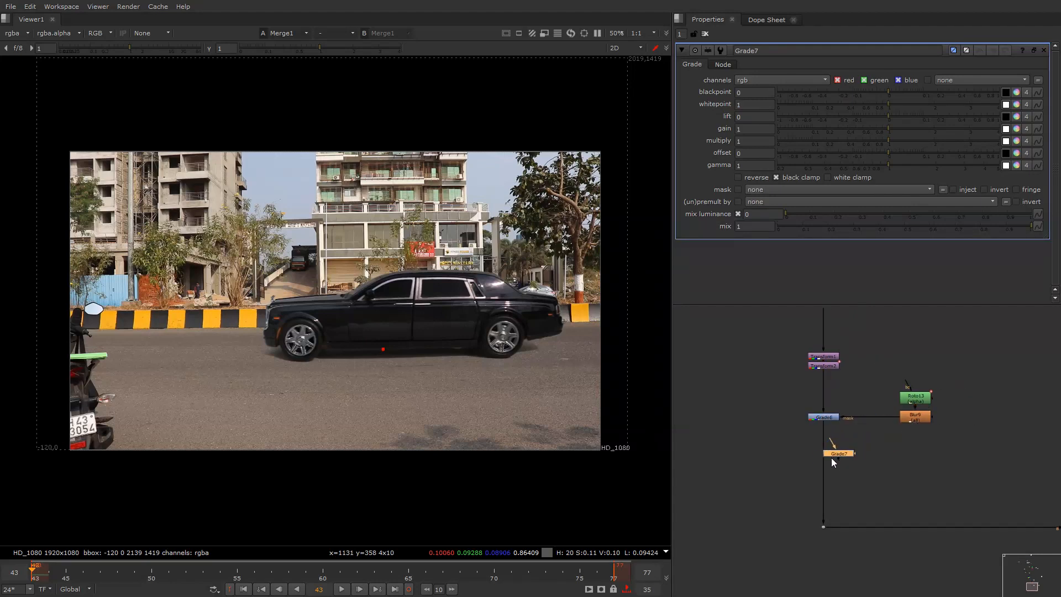
drag(833, 462, 821, 466)
Create a new Roto node beside Grade7 and connect it to that grade's mask input
scroll(261, 305, up, 3)
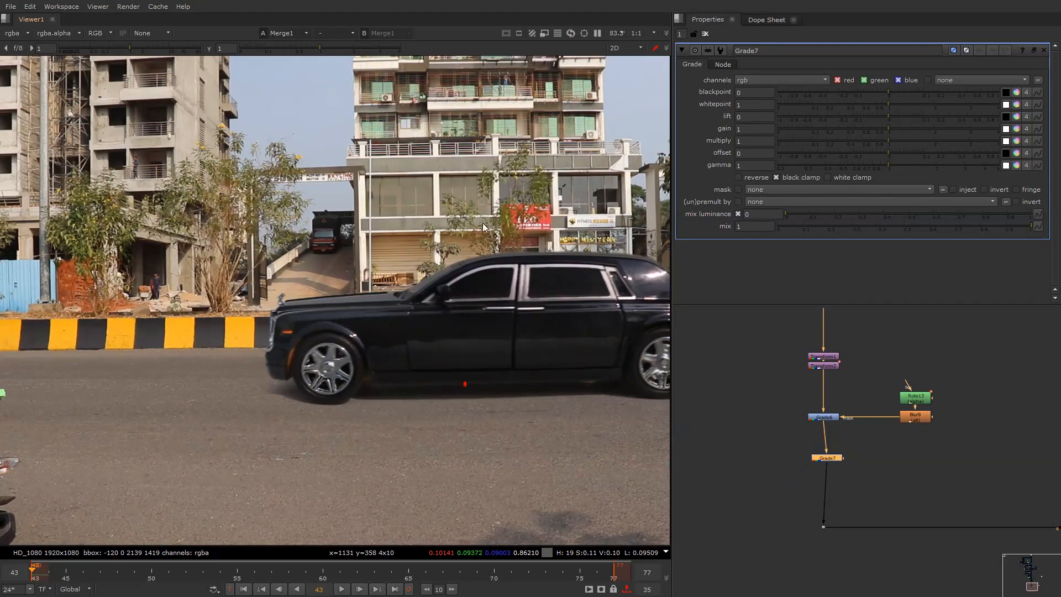
click(895, 461)
key(o)
scroll(881, 459, up, 2)
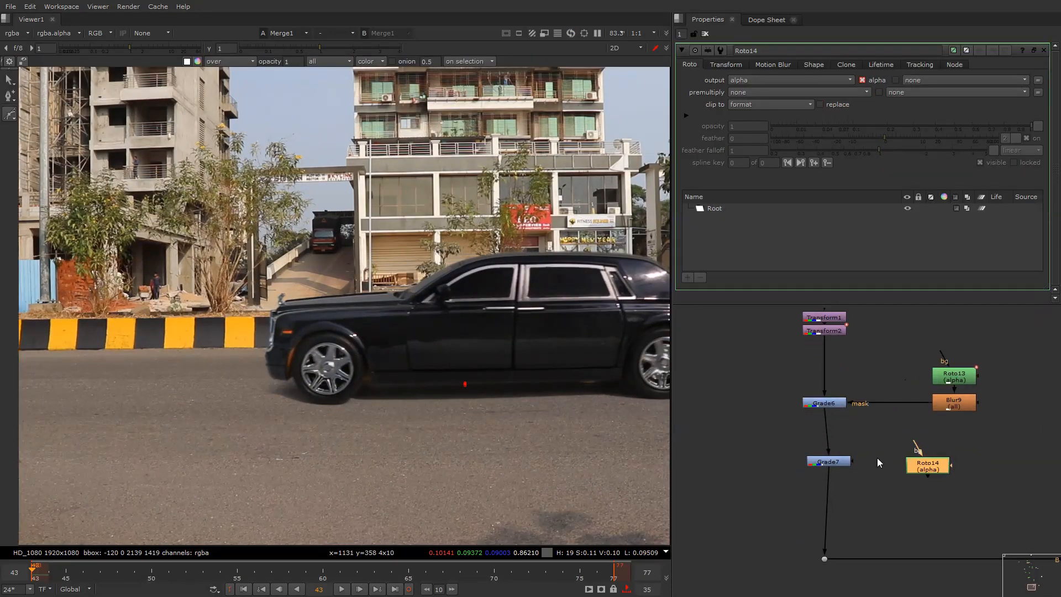
drag(856, 461, 916, 465)
Draw a closed Bezier shape just above the hood, from the hood ornament to the windshield, and fit its lower edge to the car
right_click(484, 234)
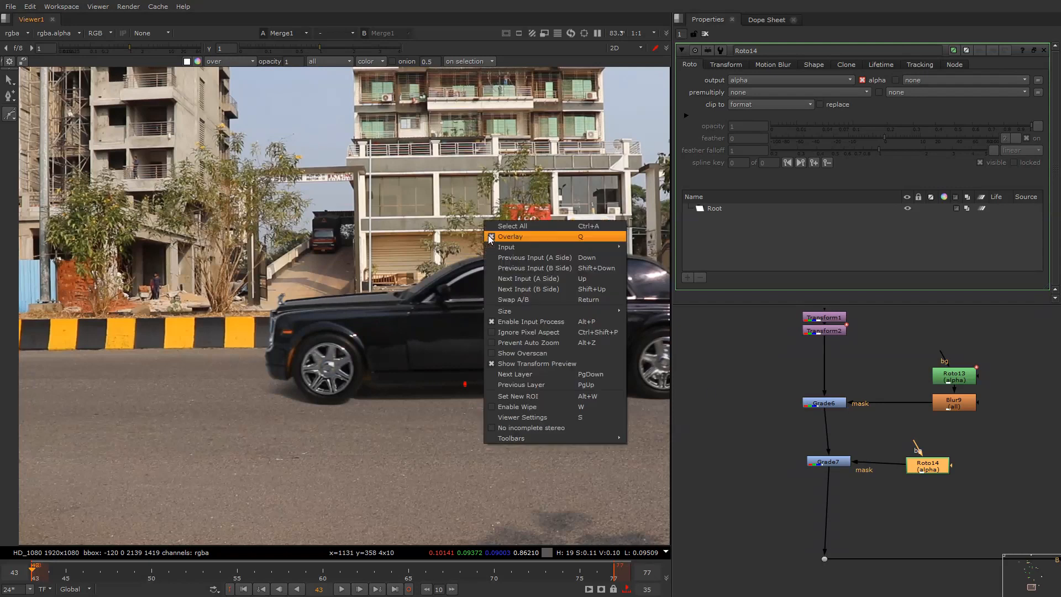
click(486, 236)
scroll(399, 287, up, 1)
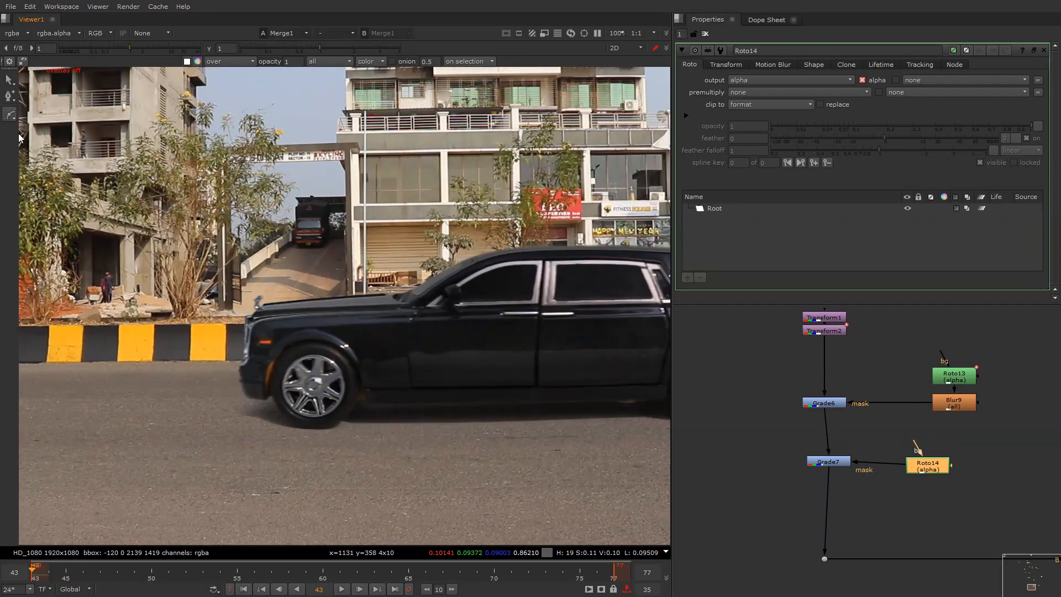
right_click(280, 158)
click(284, 174)
scroll(393, 268, up, 4)
click(582, 291)
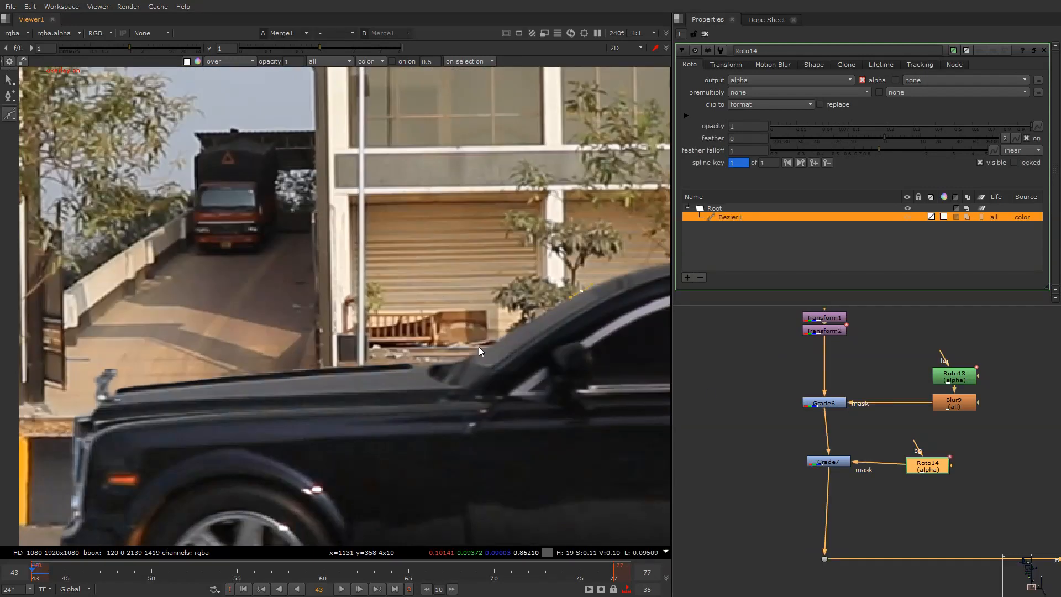
click(396, 376)
click(115, 390)
click(137, 328)
click(344, 280)
click(476, 283)
click(582, 291)
drag(578, 293, 460, 353)
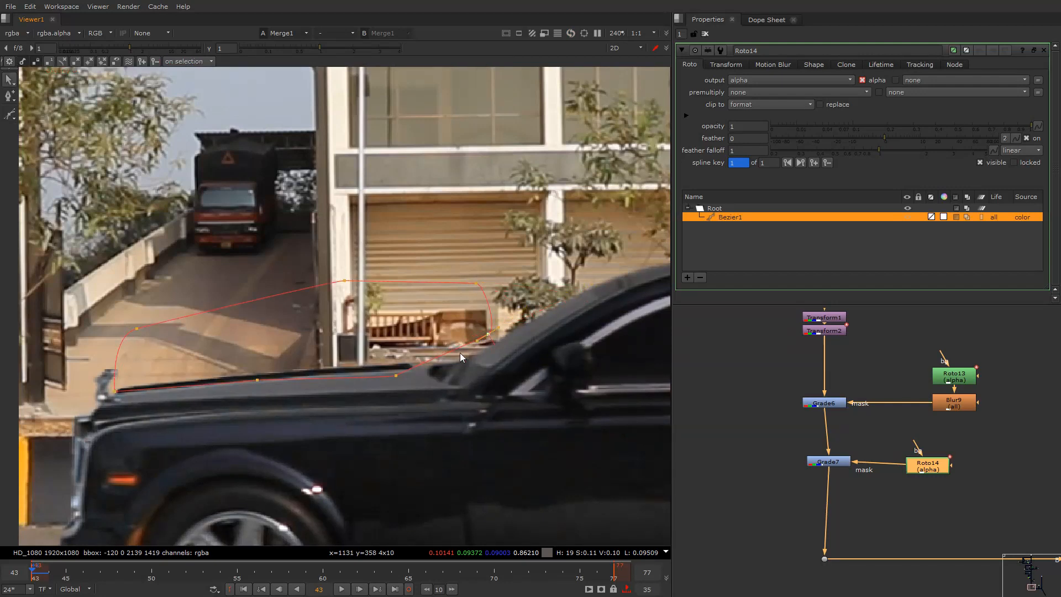
drag(398, 372, 435, 372)
Add a Blur node after Roto14 and lower the gain of Grade7 to 0.59
key(b)
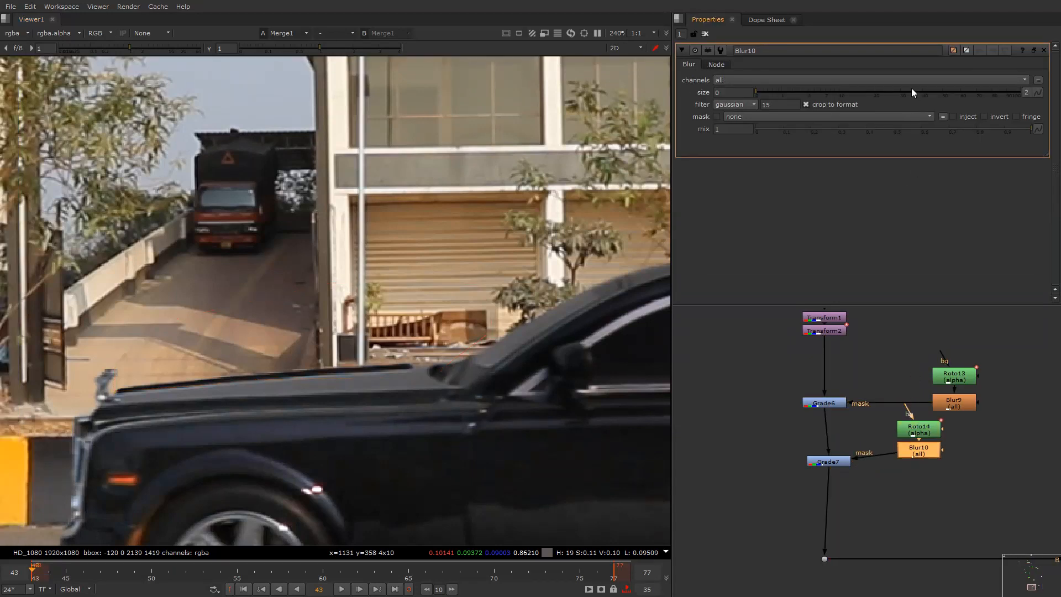
double_click(830, 463)
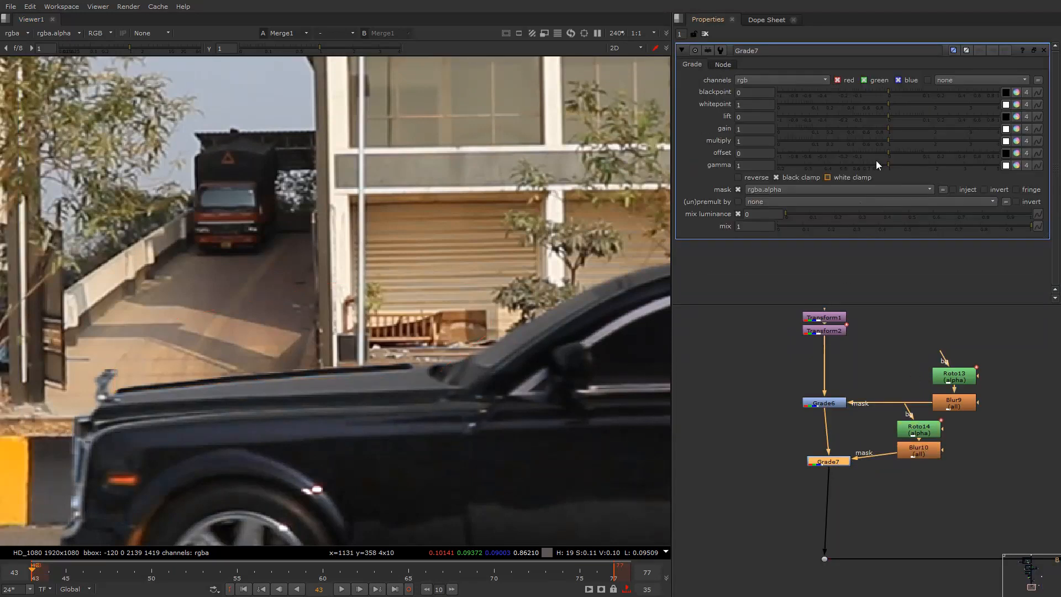
mouse_move(874, 131)
mouse_down()
mouse_move(835, 128)
mouse_move(868, 131)
mouse_up()
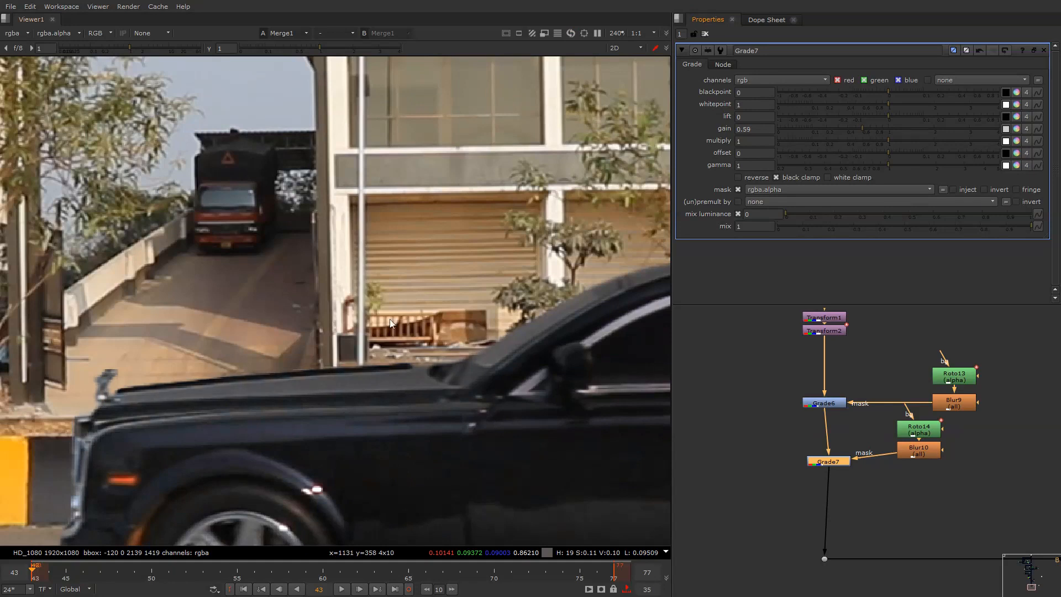
View the whole frame and compare the hood edge with Grade7 disabled and enabled
key(f)
key(q)
key(q)
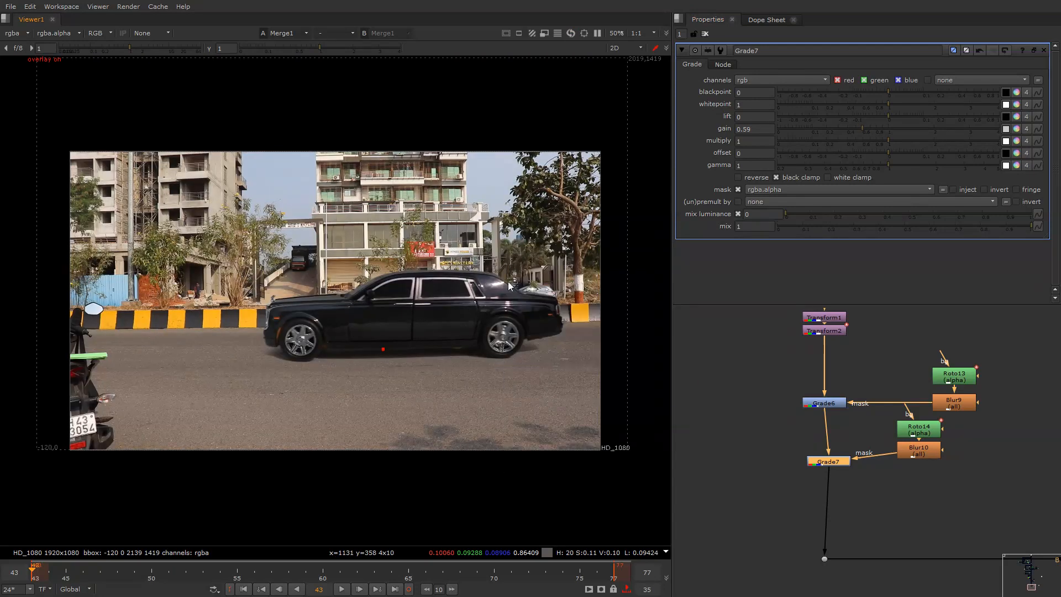
key(d)
key(d)
Set the whitepoint of Grade6 to 0.37 and its gamma to 0.77
click(824, 402)
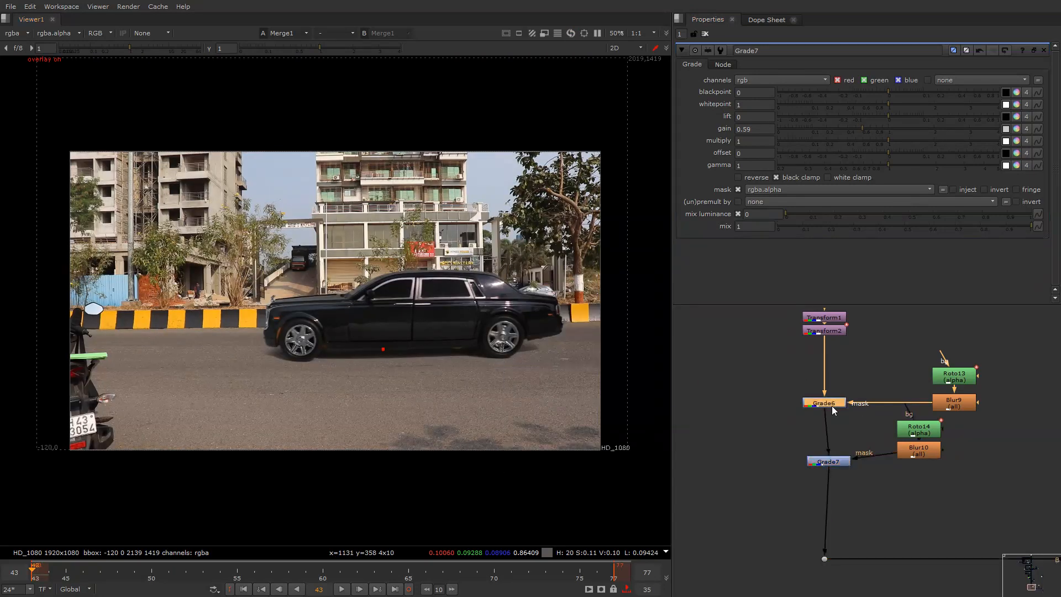
drag(887, 104, 844, 112)
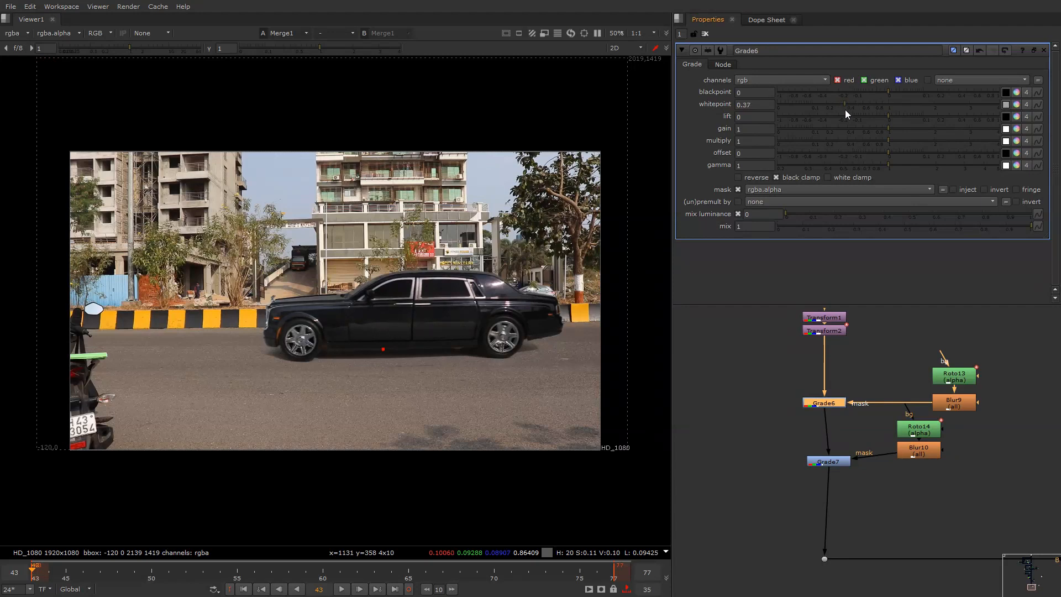
drag(886, 166, 869, 166)
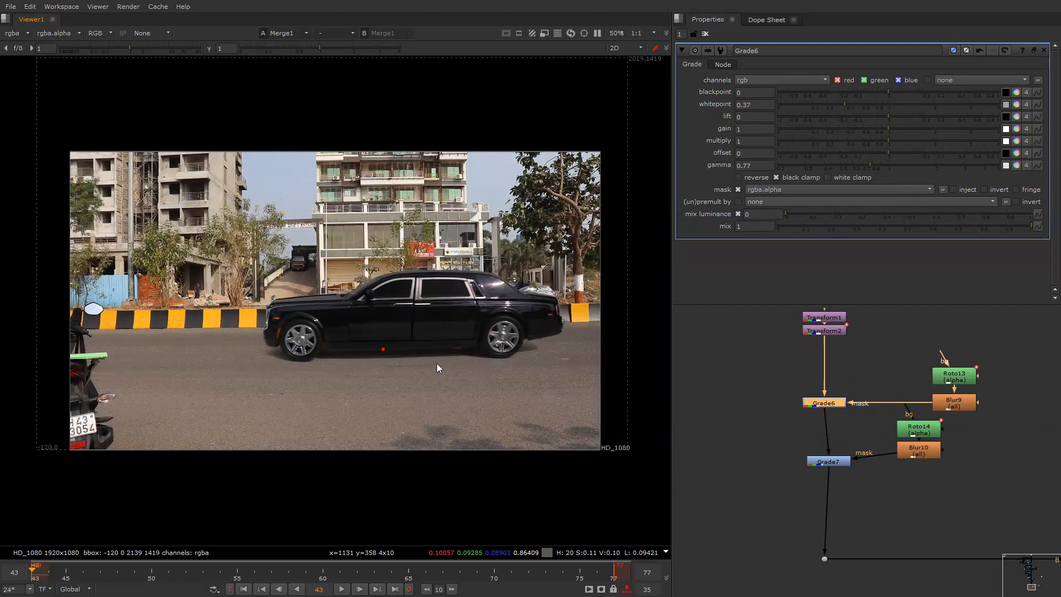
Compare the car with the grade adjustments off and on, and select both Grade6 and Grade7
key(d)
key(d)
key(d)
key(d)
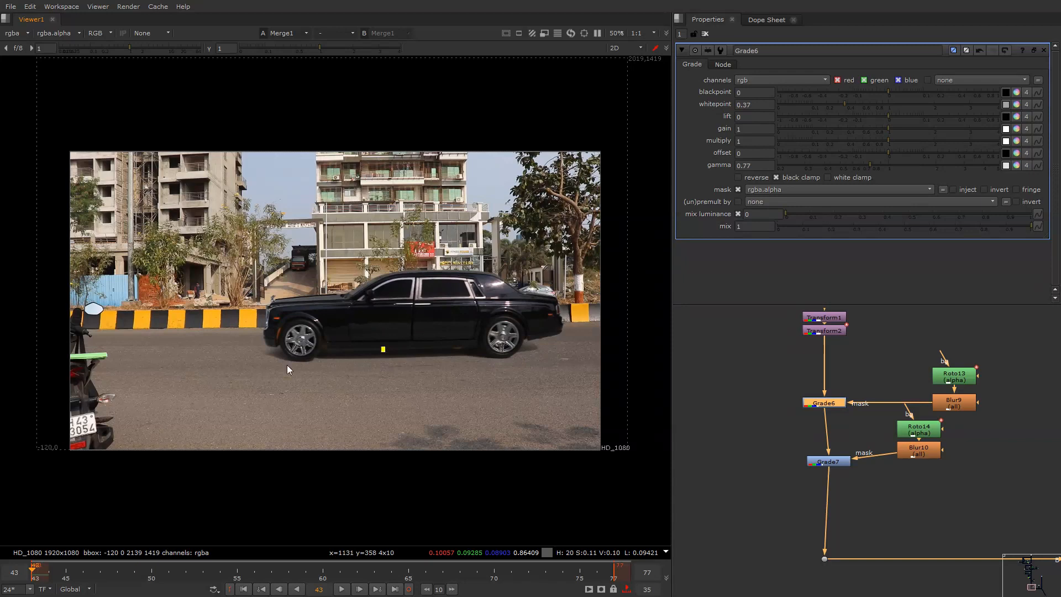
mouse_move(755, 364)
mouse_down()
mouse_move(907, 509)
mouse_move(857, 473)
mouse_move(748, 349)
mouse_up()
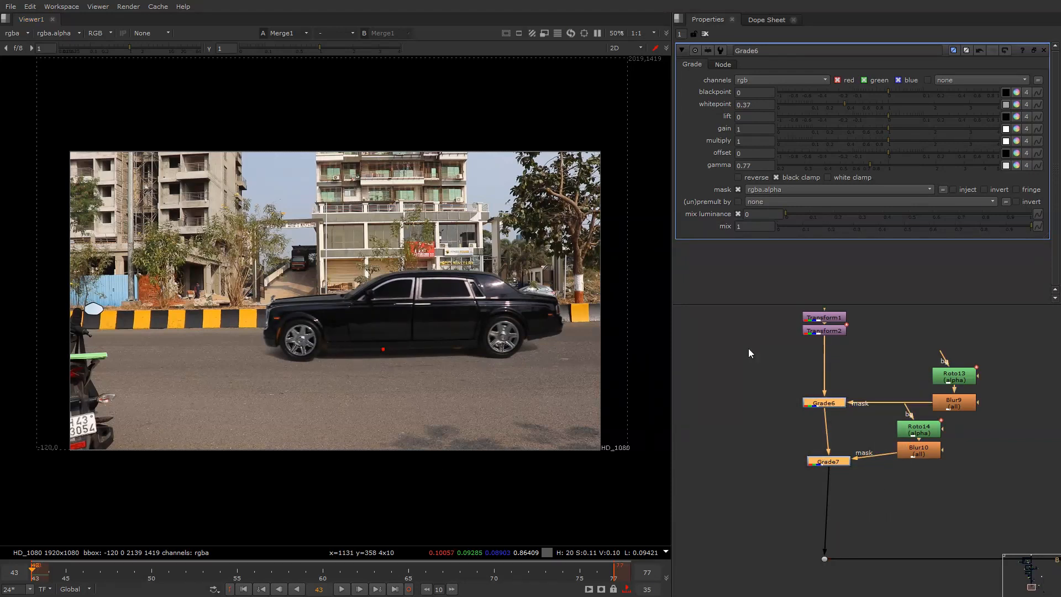
Examine the graded car in the composite with the viewer overlay switched off and on
scroll(789, 437, down, 5)
middle_drag(835, 452, 794, 427)
scroll(794, 426, up, 4)
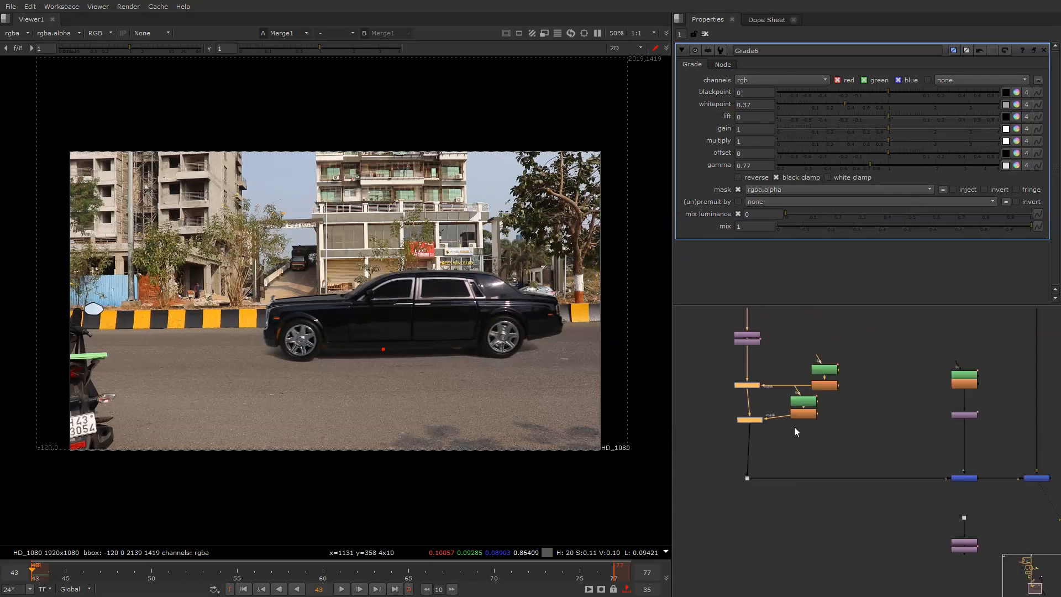
drag(814, 409, 814, 422)
scroll(814, 422, down, 3)
scroll(815, 422, down, 3)
middle_drag(815, 429, 843, 427)
scroll(846, 432, up, 3)
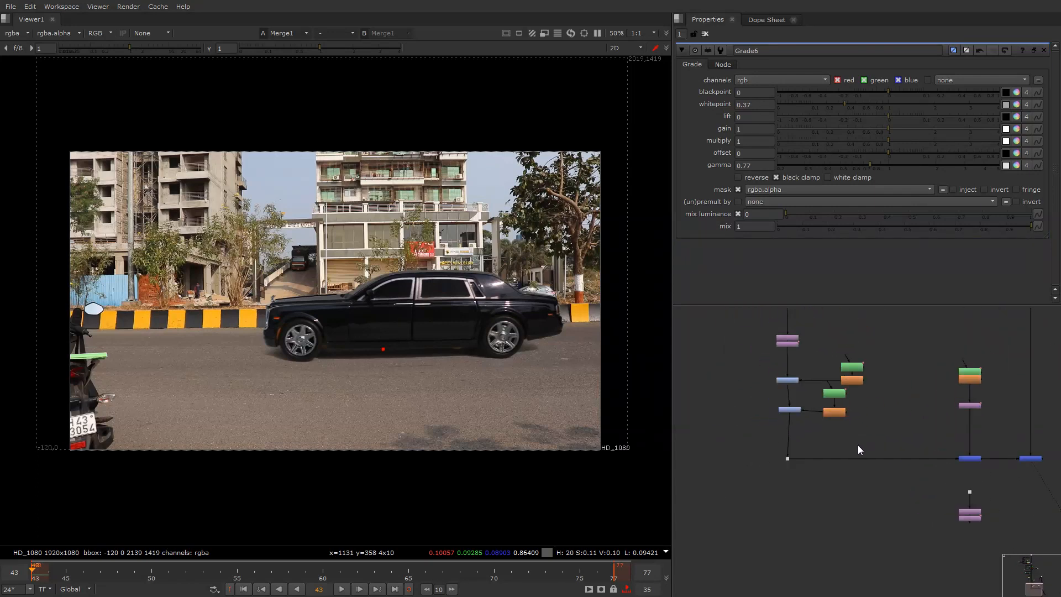
key(q)
right_click(338, 228)
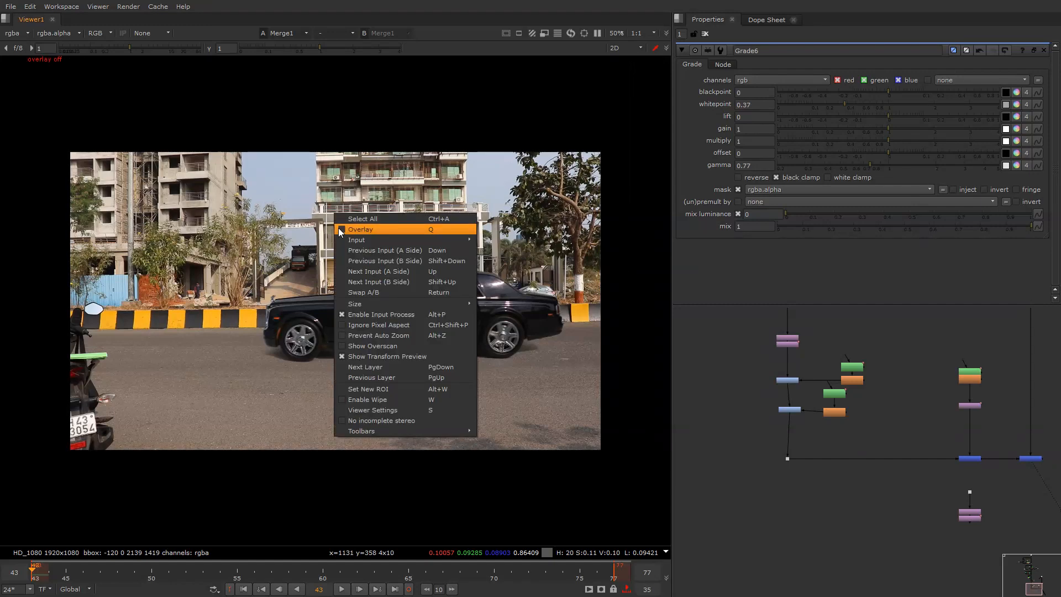
click(338, 228)
scroll(870, 423, up, 4)
key(Tab)
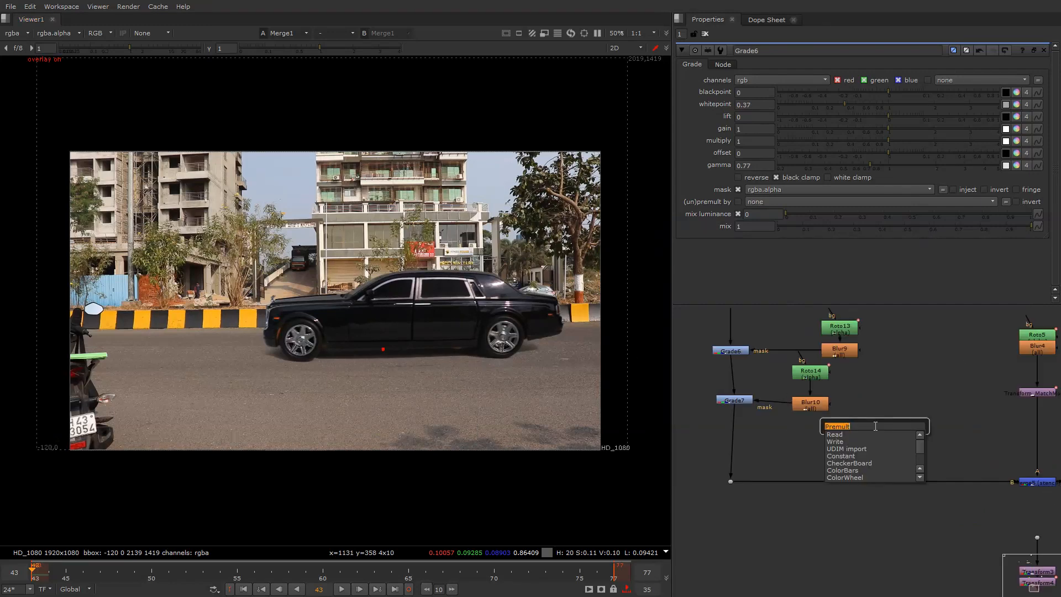
text(ved)
key(Escape)
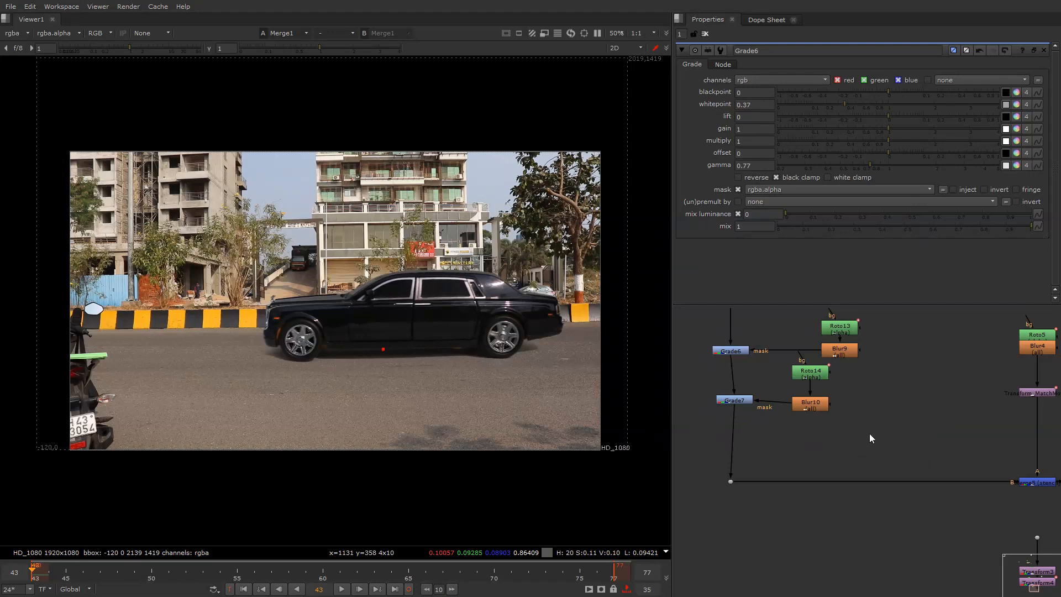
drag(876, 424, 898, 371)
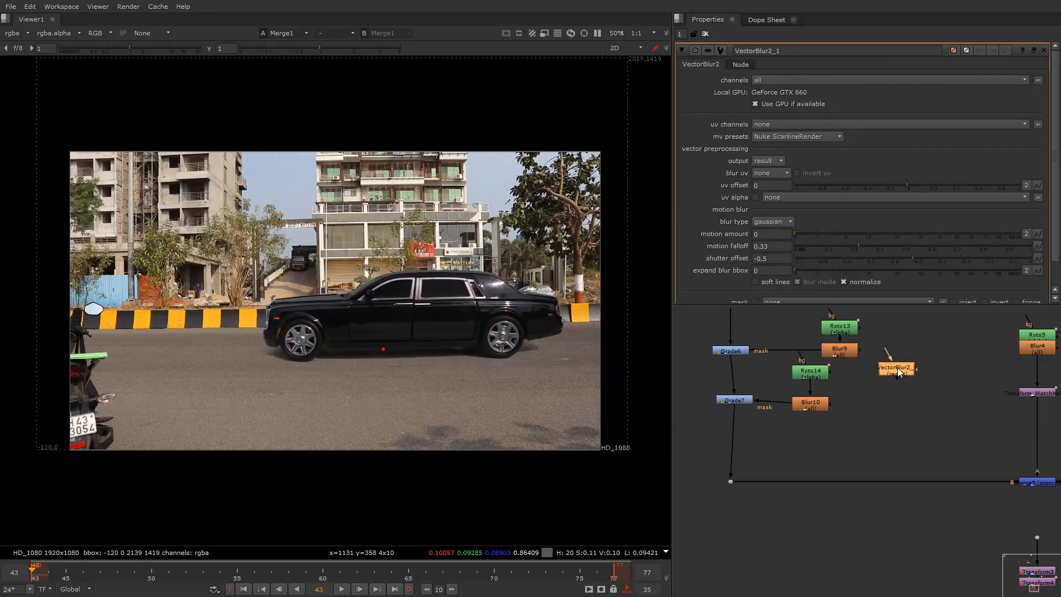
key(Delete)
right_click(895, 370)
mouse_move(894, 370)
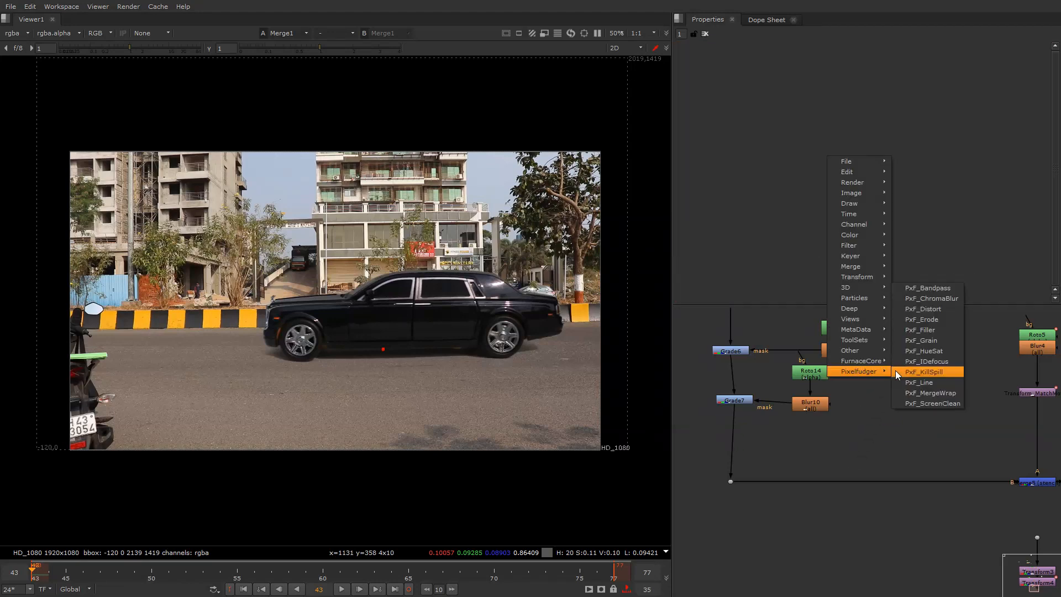
mouse_move(879, 350)
mouse_move(987, 489)
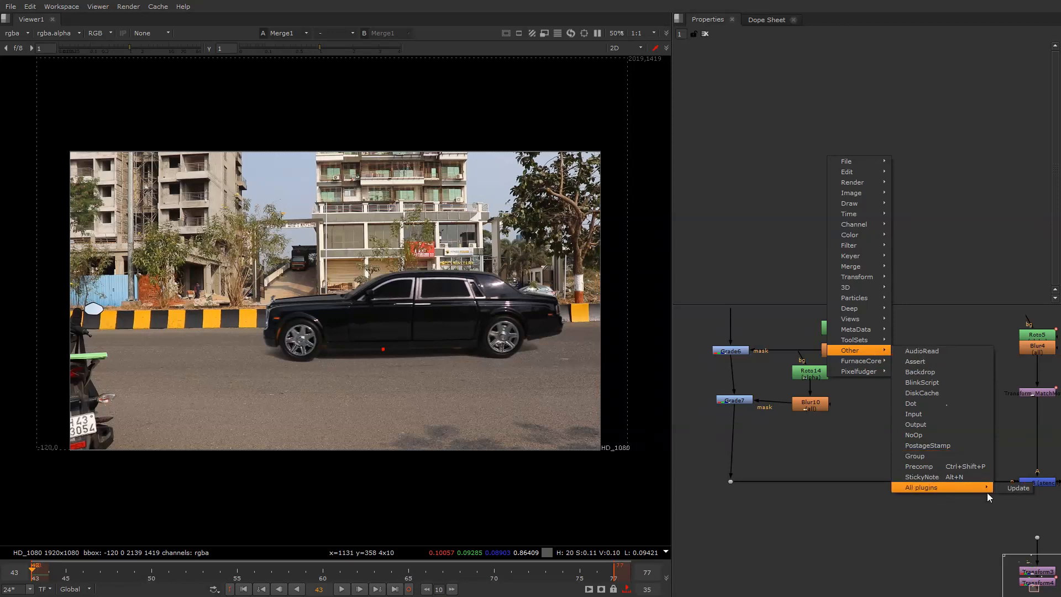
key(Tab)
text(ved)
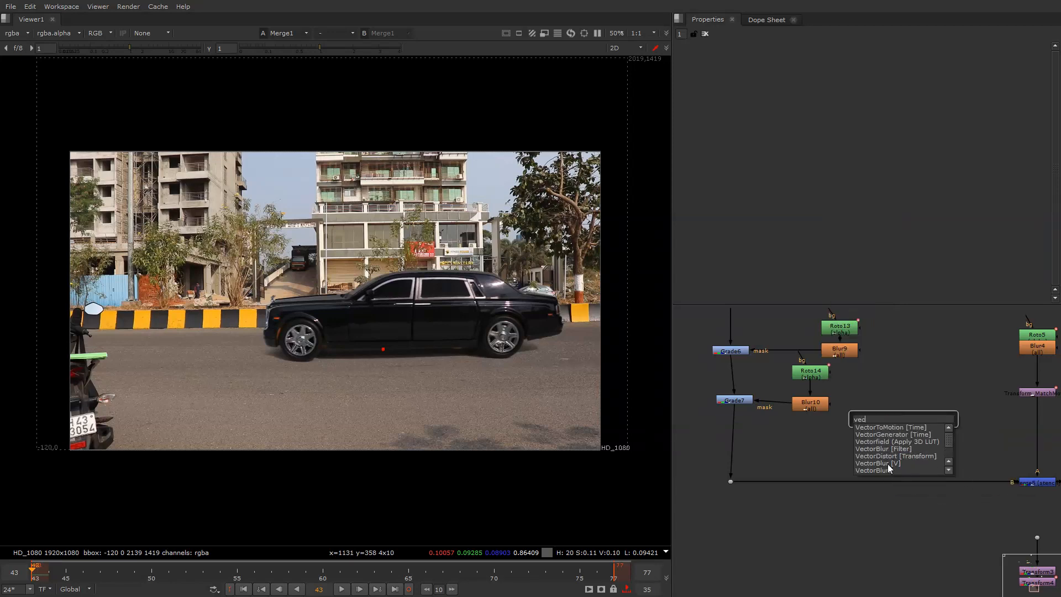
click(887, 464)
key(ctrl+z)
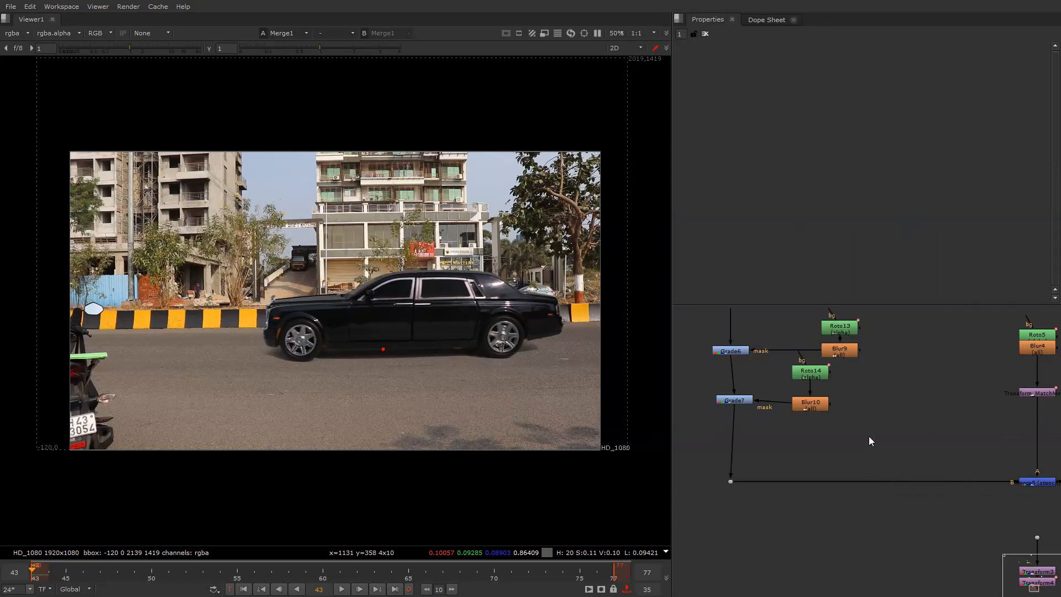
Add a VectorBlur node directly after Grade7 and view its output
key(Tab)
text(ve)
click(857, 476)
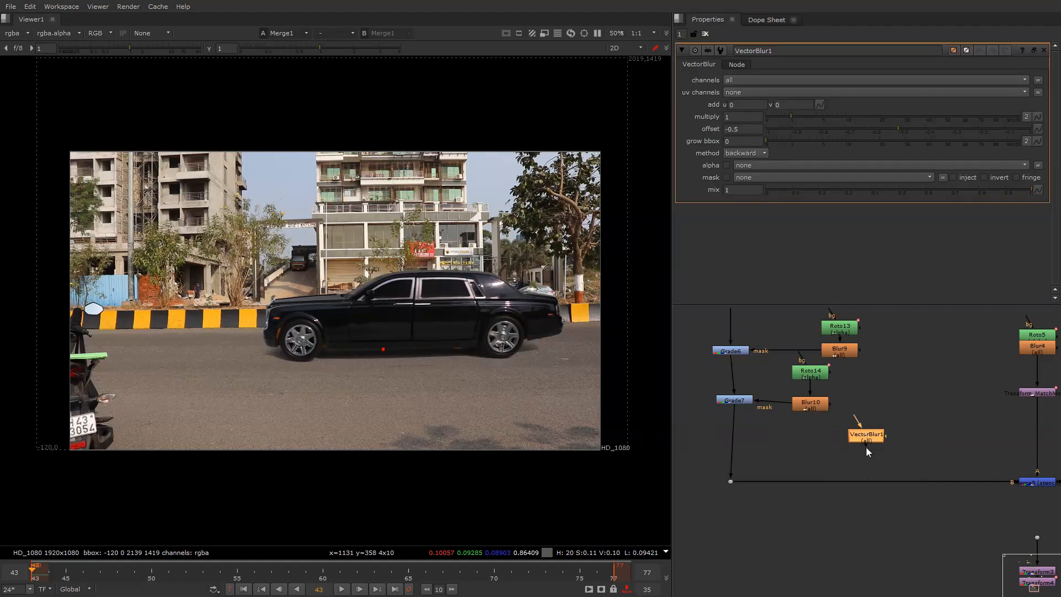
key(1)
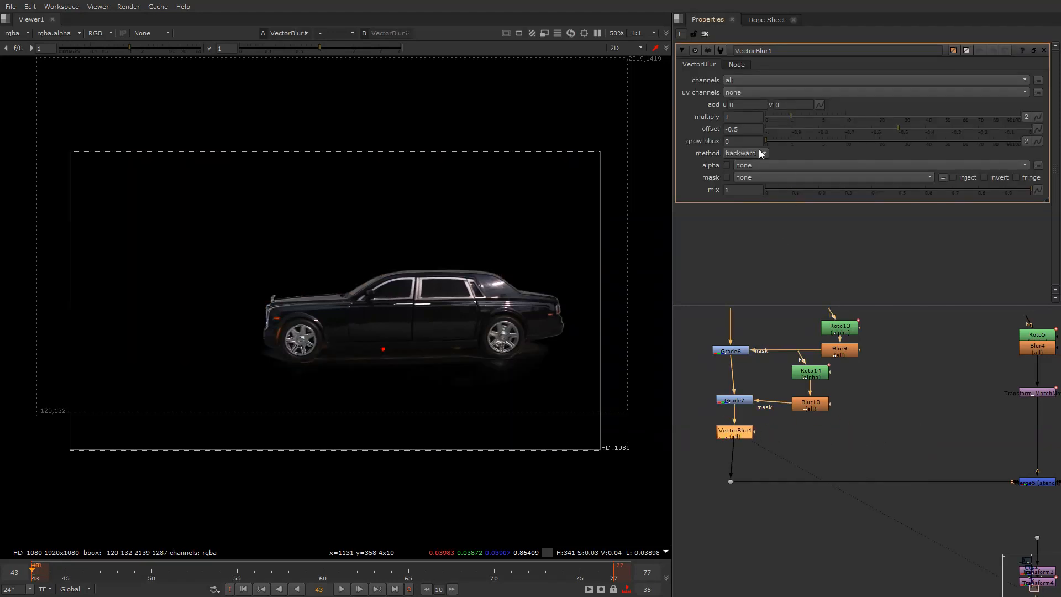
Set the VectorBlur1 method to forward and its add u value to 14
click(750, 164)
click(740, 104)
text(10)
key(Return)
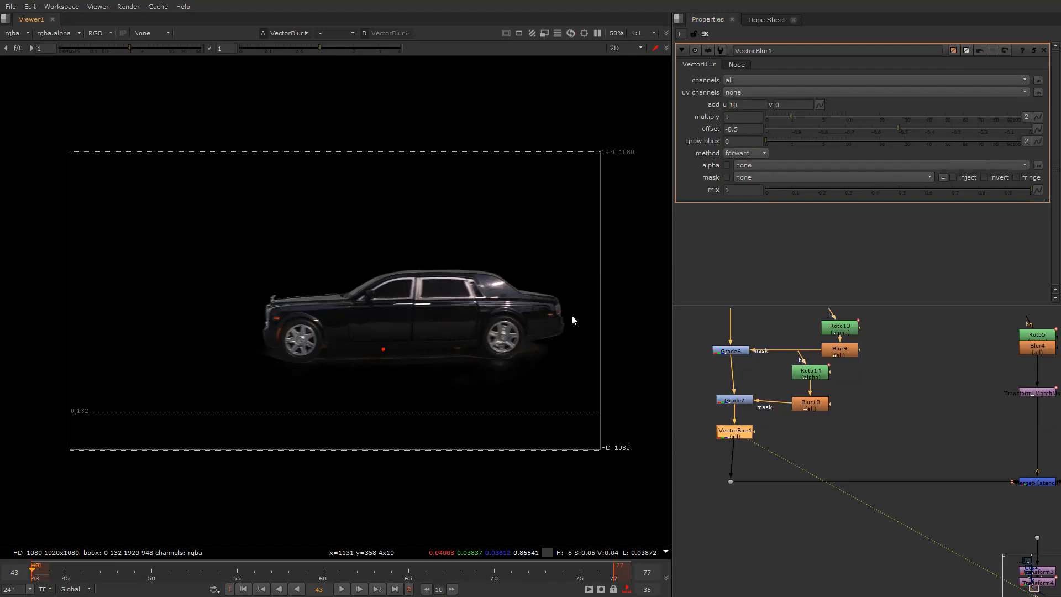
scroll(571, 320, up, 6)
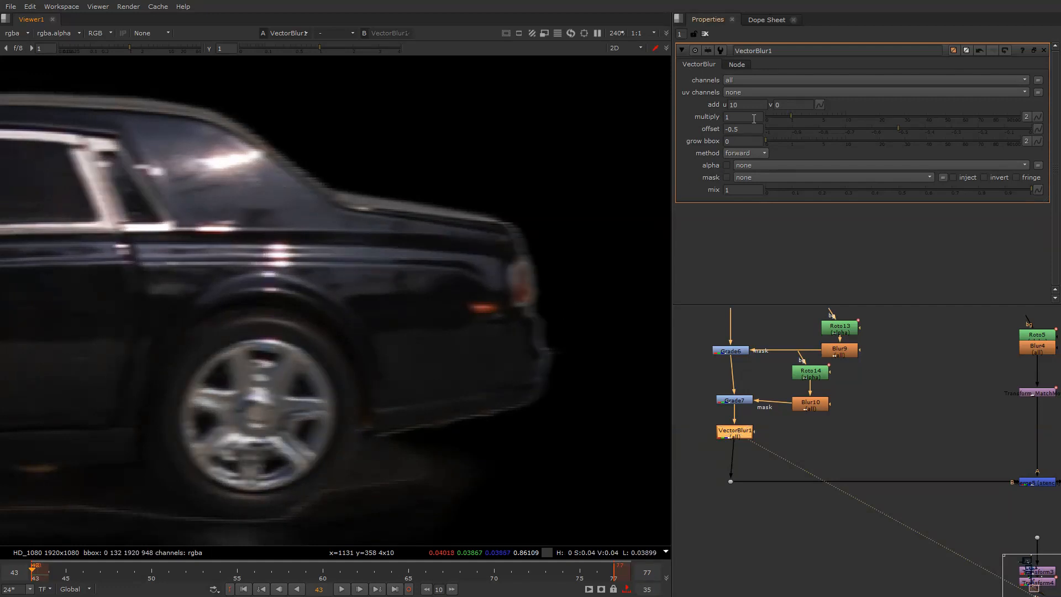
click(733, 105)
key(Up)
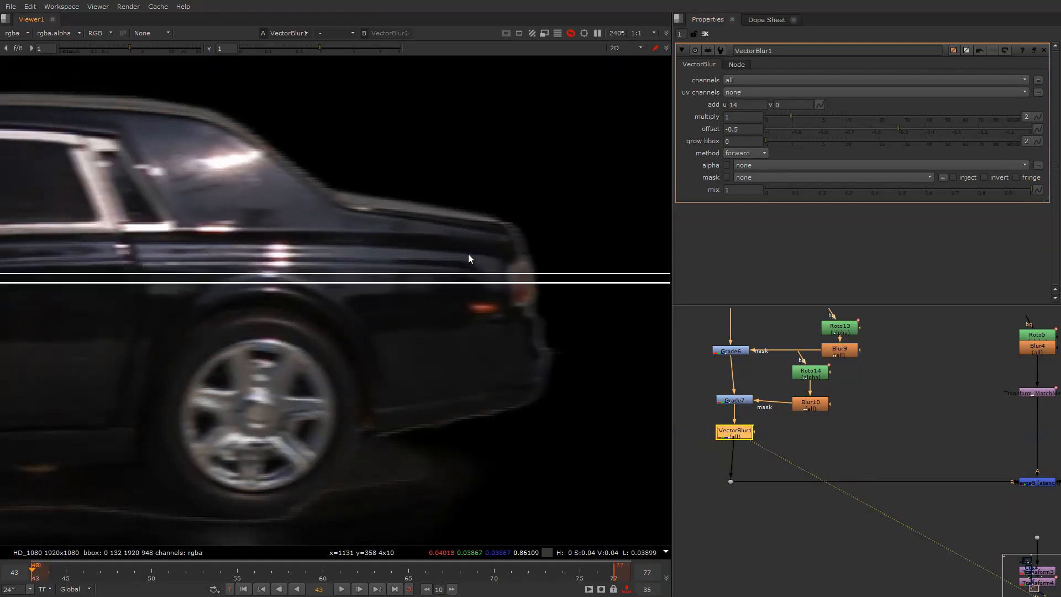
key(f)
key(g)
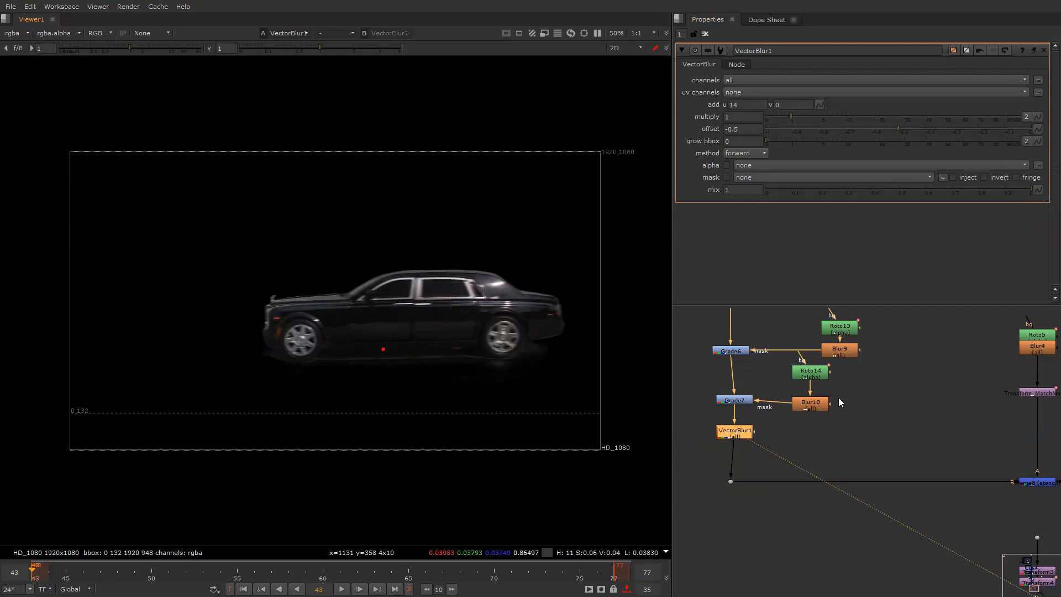
View the Merge1 composite with the blurred car, toggle the viewer overlay and advance the playback
scroll(838, 398, down, 4)
middle_drag(871, 413, 820, 406)
key(1)
drag(886, 407, 1038, 514)
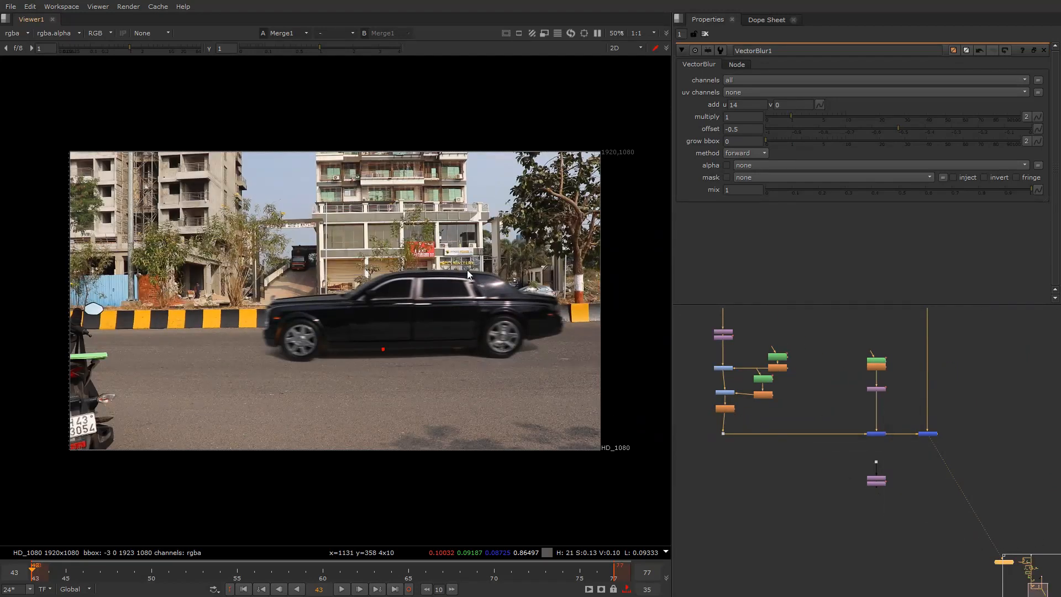
key(o)
right_click(518, 213)
click(527, 227)
key(l)
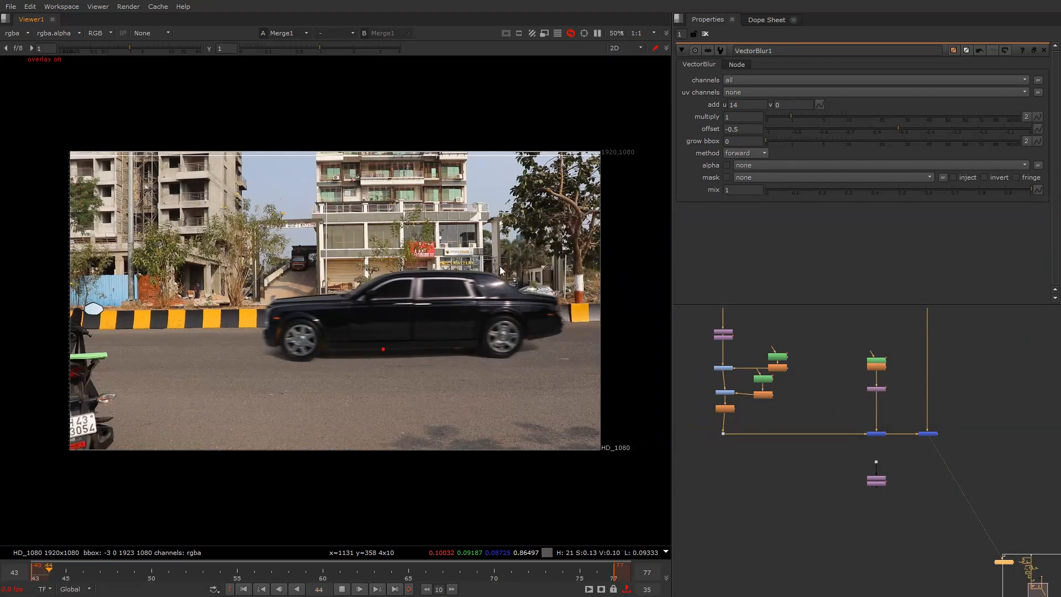
Disable VectorBlur1 and return to frame 43 to check the composite
scroll(712, 362, down, 2)
middle_drag(760, 374, 840, 408)
scroll(818, 402, up, 6)
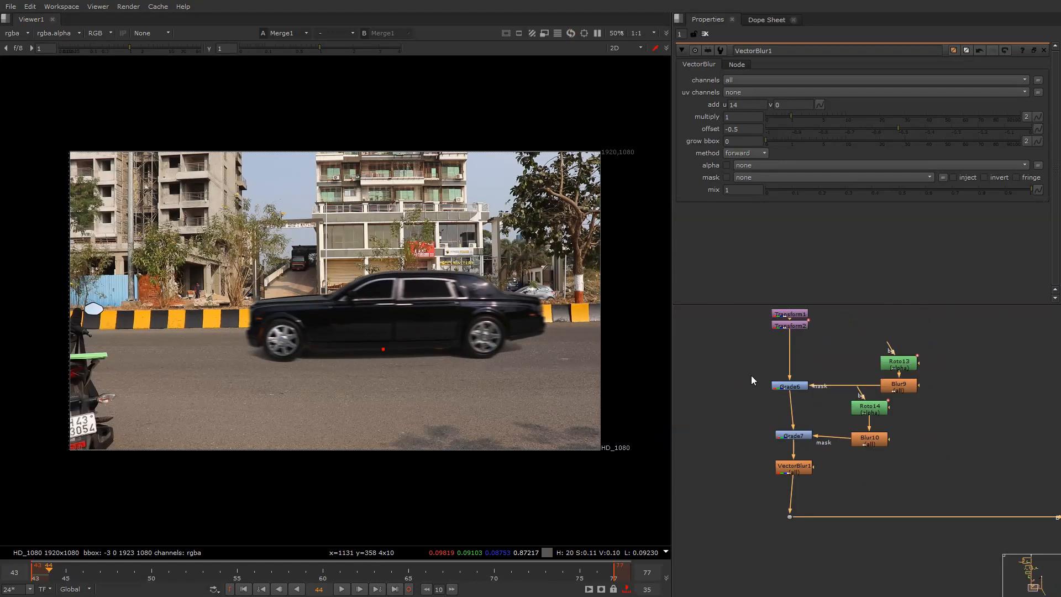
drag(761, 361, 832, 443)
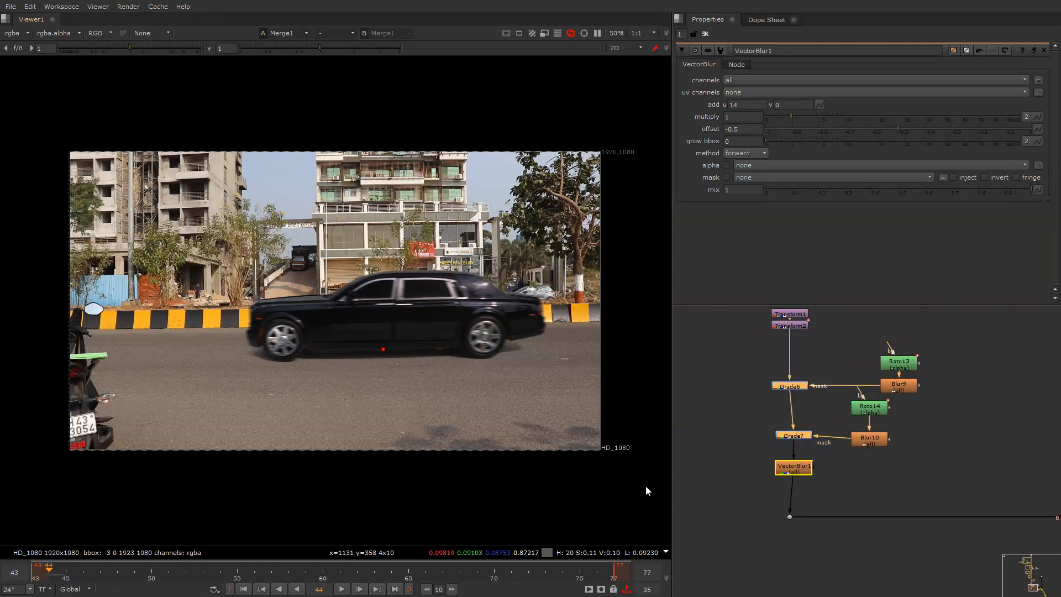
click(779, 466)
key(d)
drag(741, 365, 833, 450)
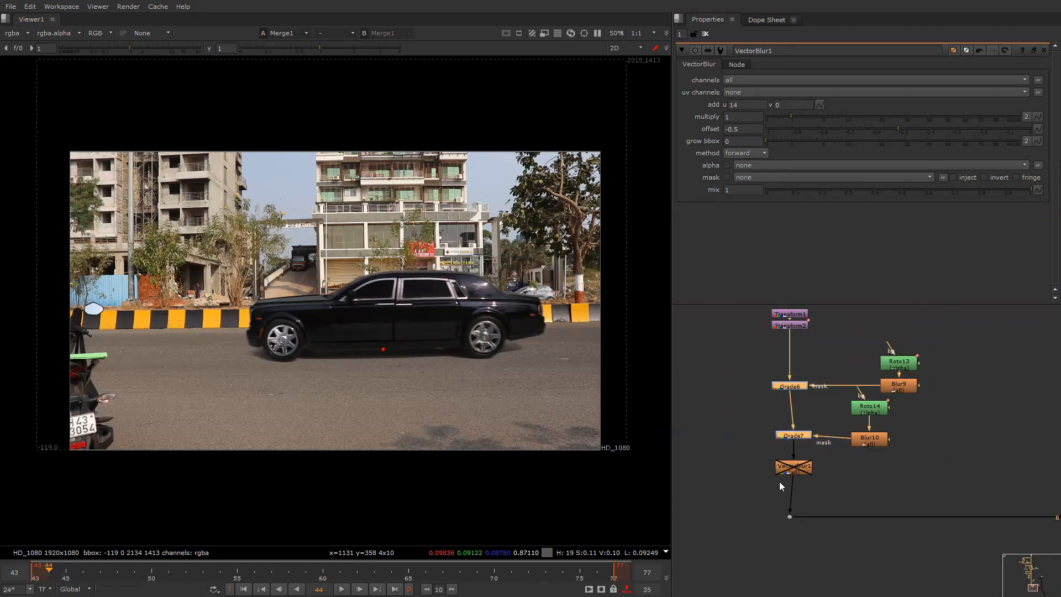
click(783, 473)
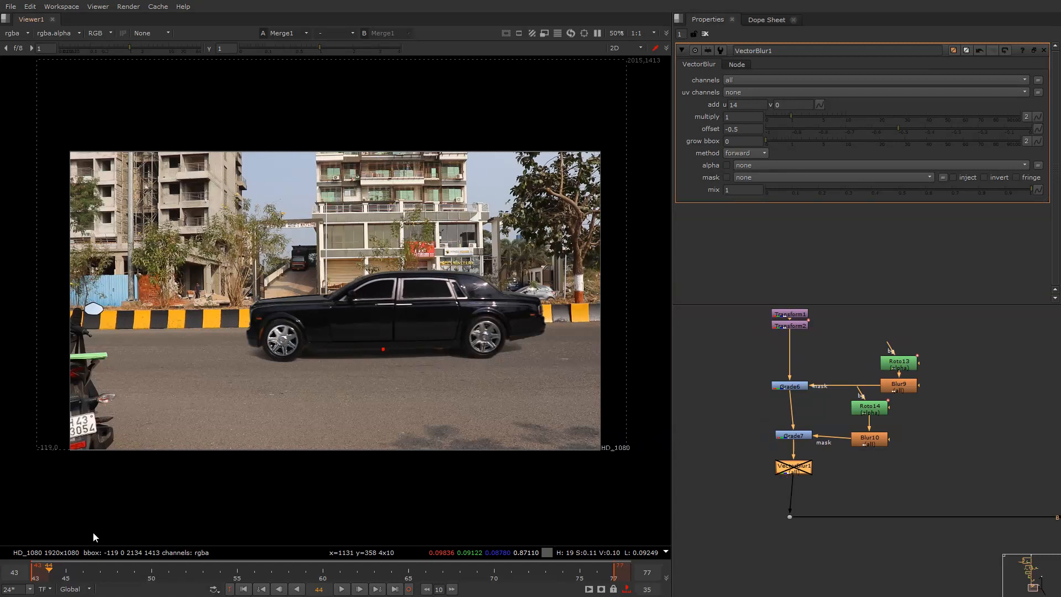
key(Left)
right_click(453, 213)
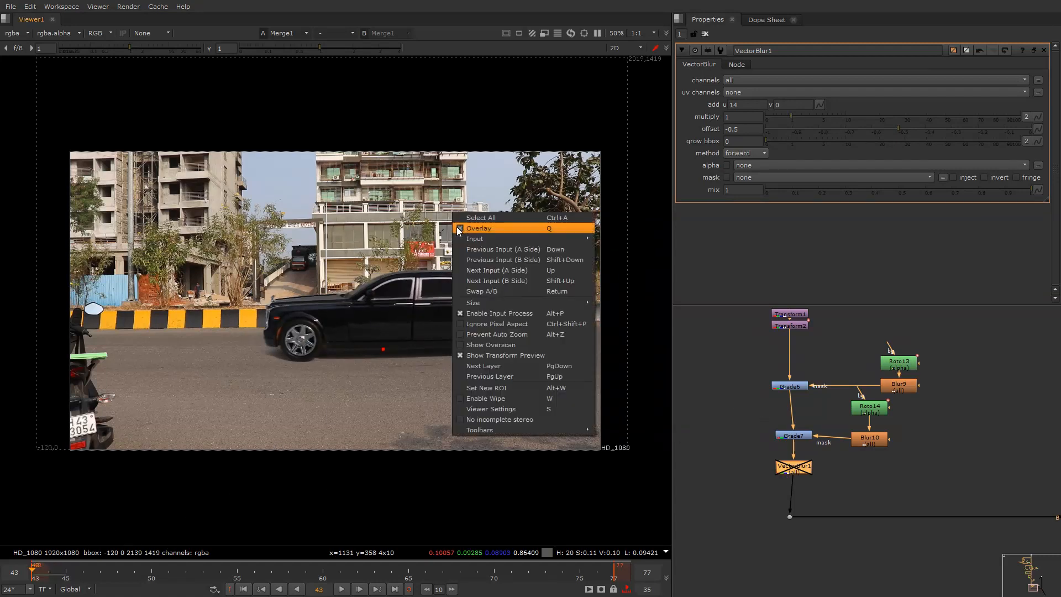
click(456, 226)
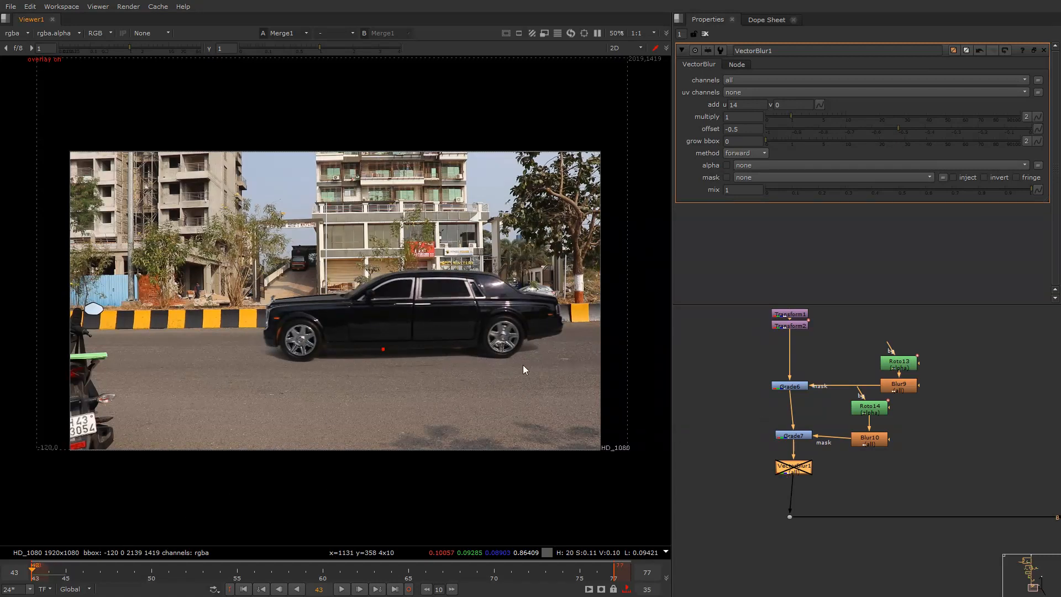
View the original street plate from Read9
scroll(685, 388, down, 10)
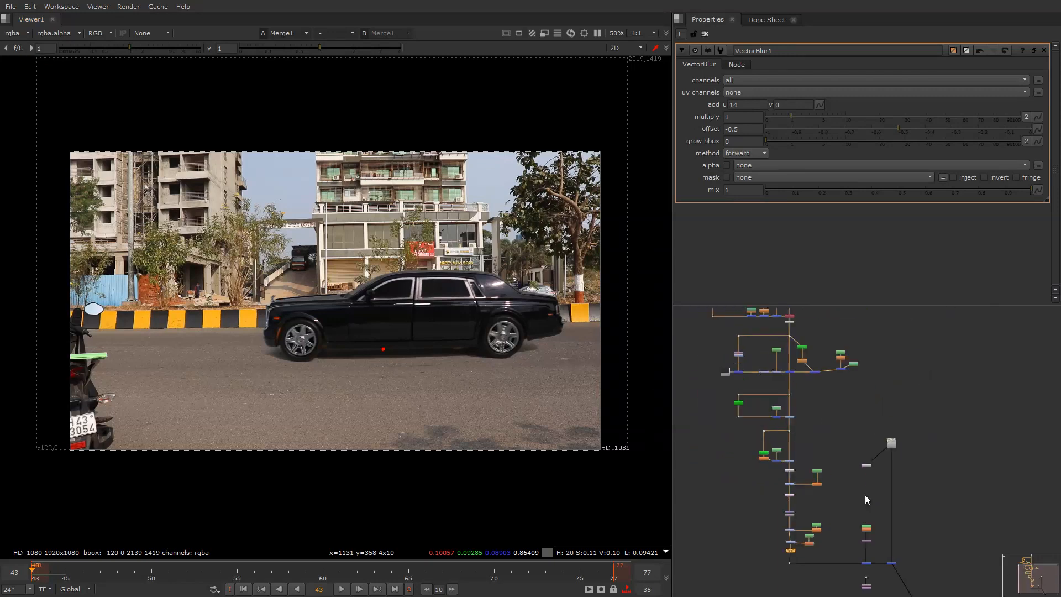
scroll(891, 454, up, 4)
click(899, 428)
key(1)
scroll(900, 429, down, 5)
middle_drag(837, 485, 880, 422)
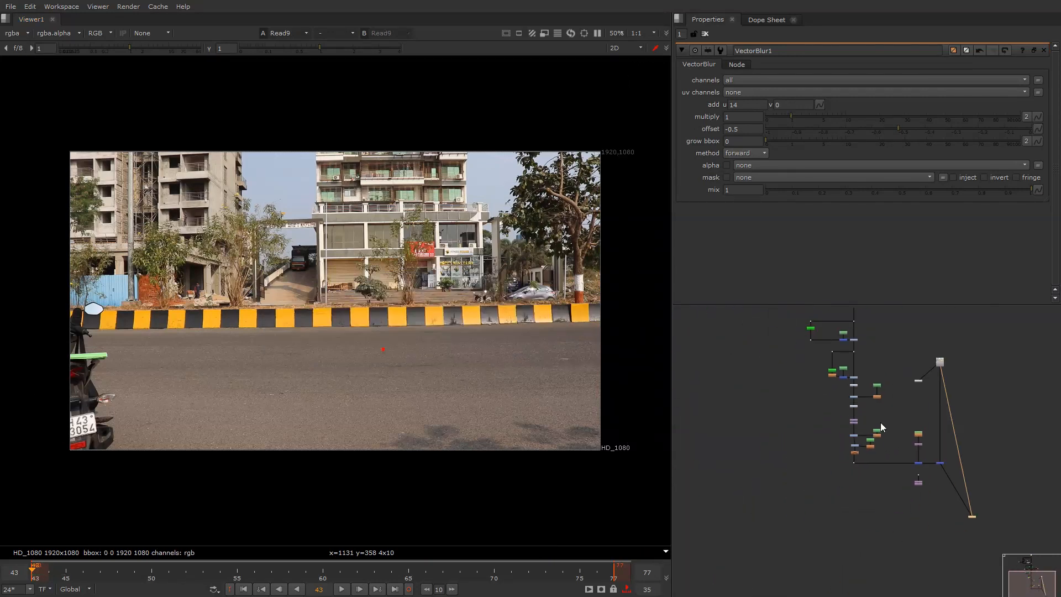
Add a Keyer node in free space beside the car's node chain
scroll(884, 419, up, 3)
key(Tab)
text(keyer)
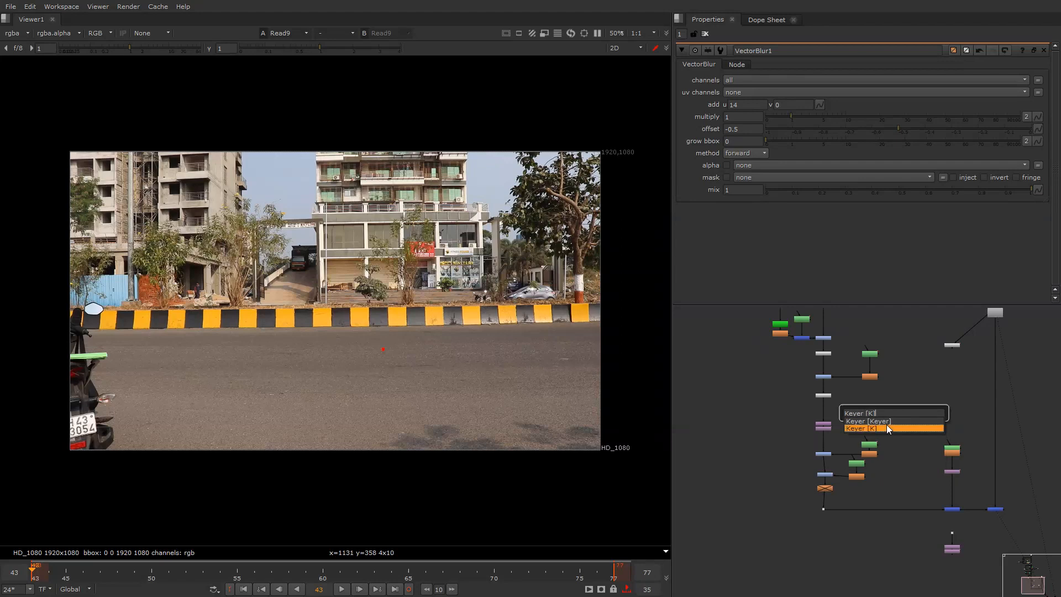
key(Return)
scroll(891, 400, down, 5)
scroll(903, 402, up, 4)
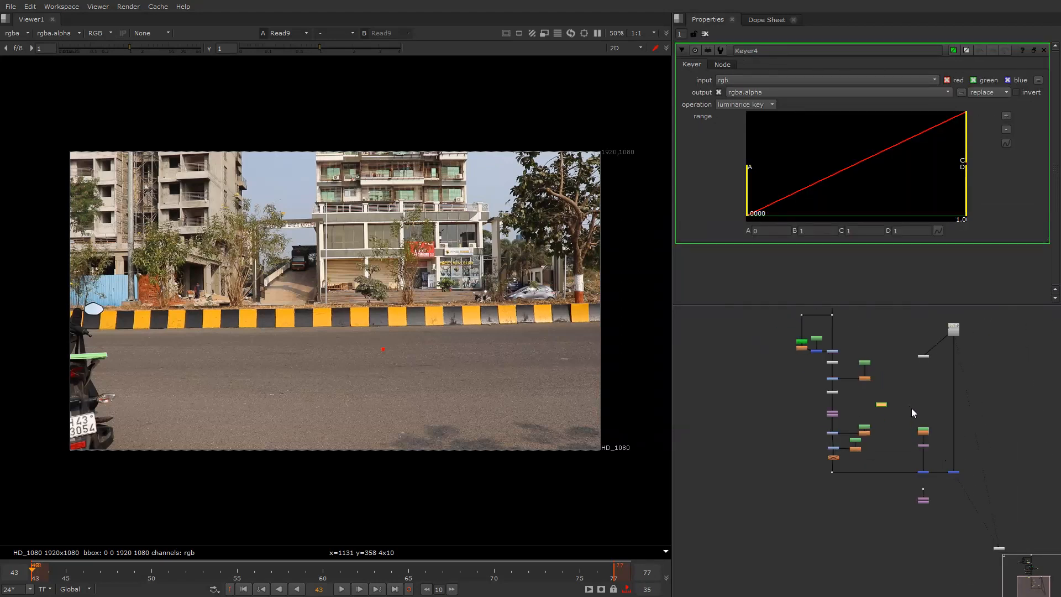
Move the separate pair of Transform nodes up near the Keyer and feed Transform4 into Keyer4
scroll(922, 502, up, 2)
drag(923, 499, 955, 365)
scroll(865, 362, up, 2)
drag(910, 324, 910, 322)
scroll(798, 370, up, 3)
drag(777, 362, 711, 423)
scroll(791, 422, down, 4)
scroll(853, 399, up, 3)
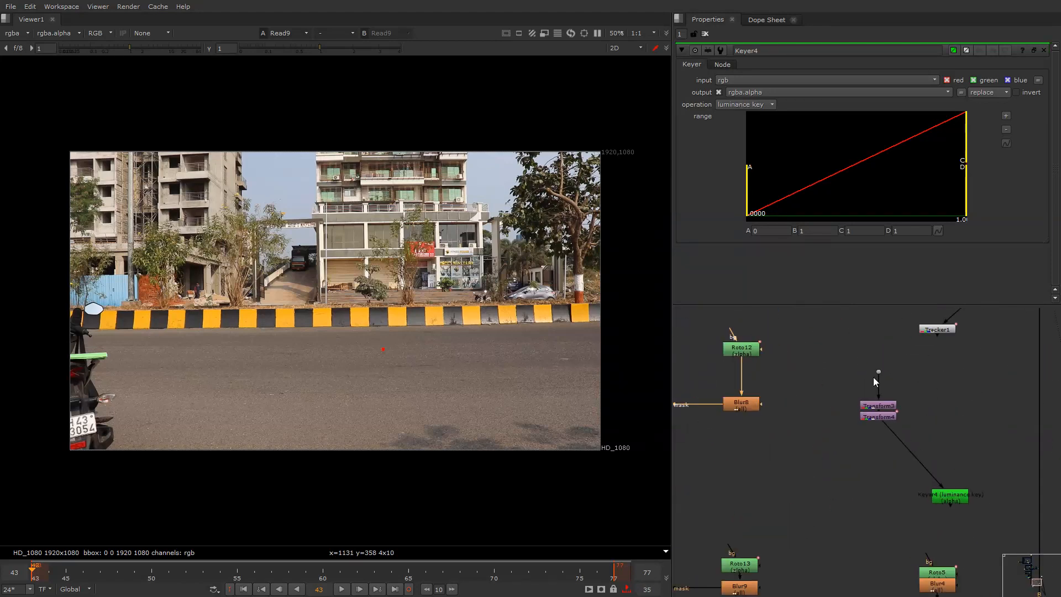
View the Transform4 green-screen footage, reposition Keyer4 and display the keyer's alpha channel
click(884, 416)
key(1)
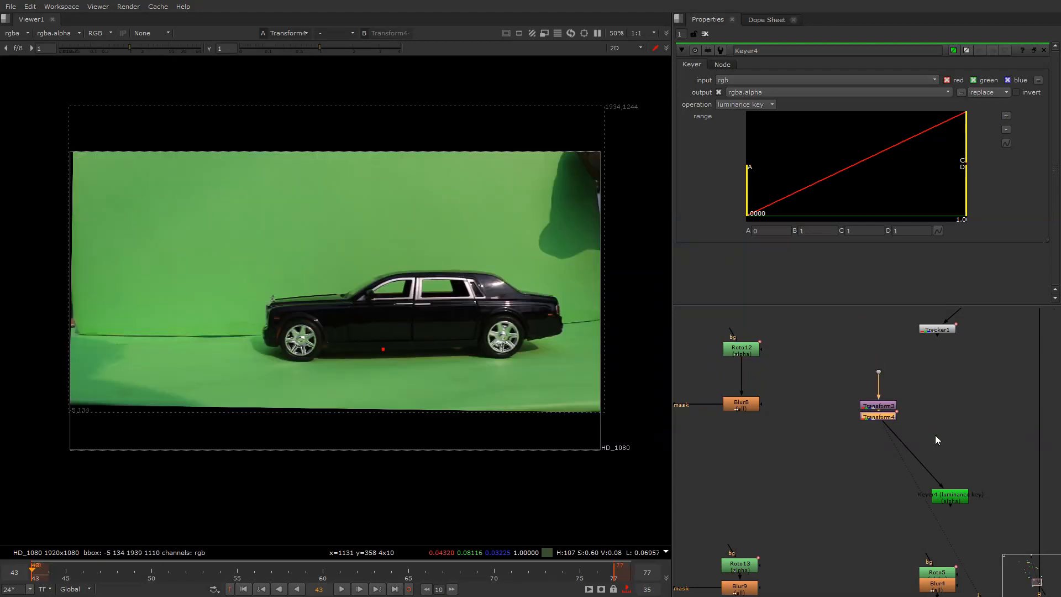
drag(945, 494, 925, 466)
key(1)
key(a)
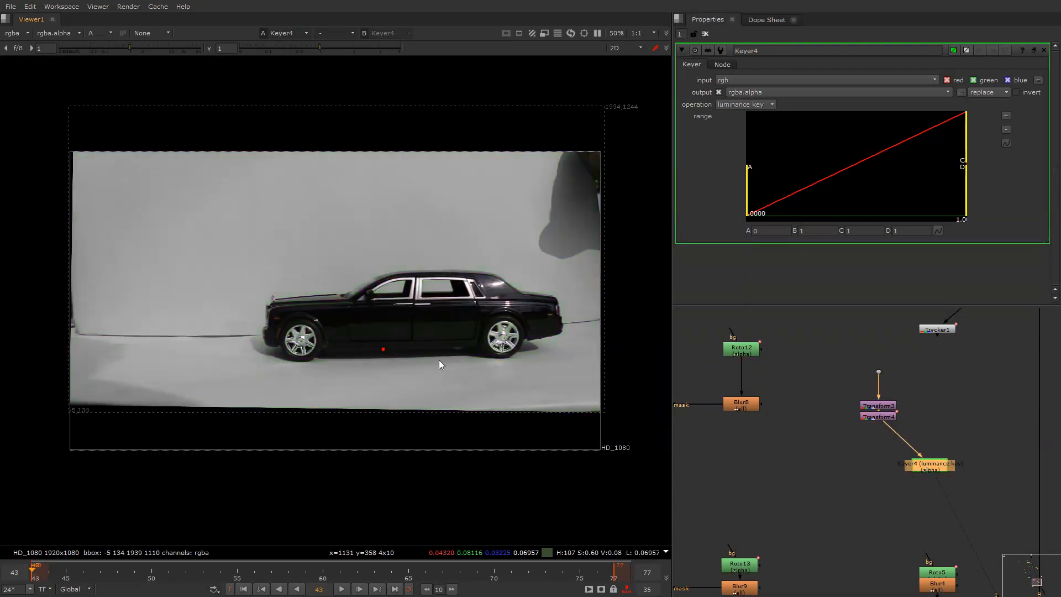
Invert the Keyer4 luminance key and lower its range point B to about 0.55
scroll(439, 358, up, 4)
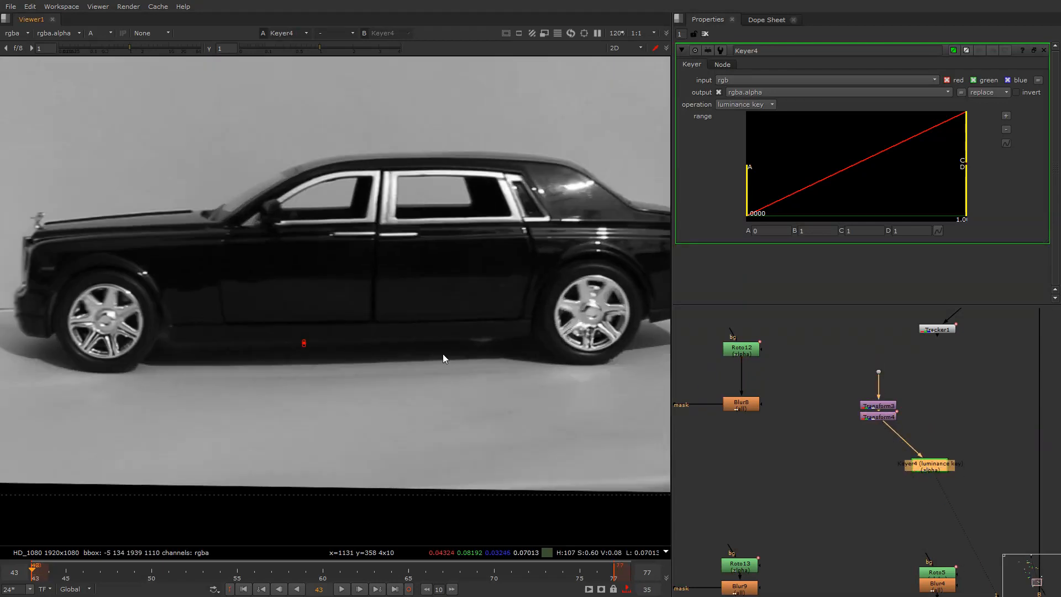
click(1015, 92)
drag(966, 165, 909, 160)
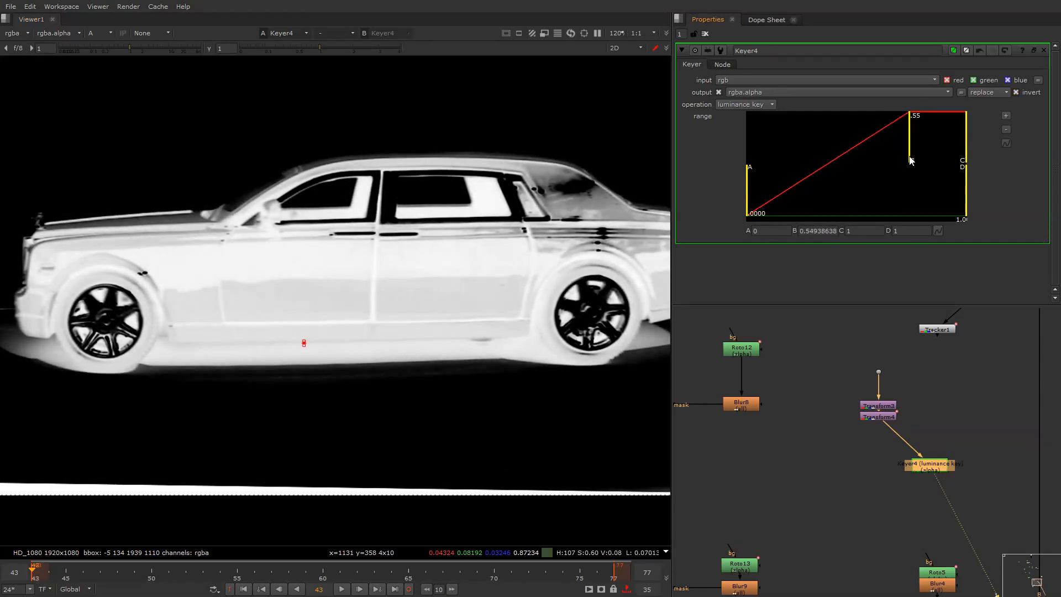
Insert a Grade node on the street plate branch, mask it with Keyer4 and view its full-frame colour output
middle_drag(901, 450, 737, 340)
click(837, 366)
key(g)
drag(845, 372, 750, 357)
drag(860, 362, 870, 359)
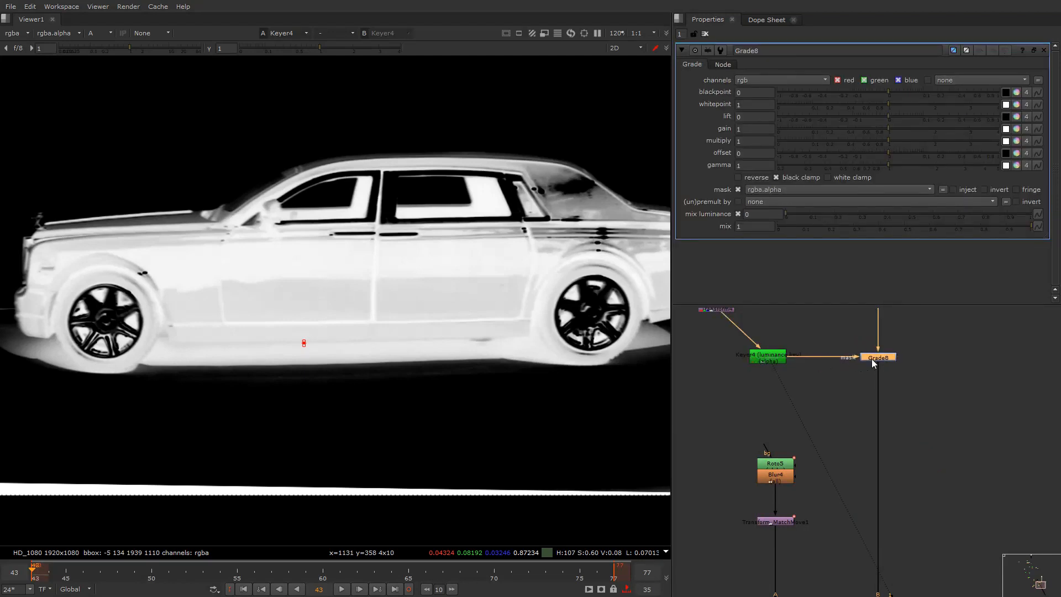
key(1)
key(a)
key(f)
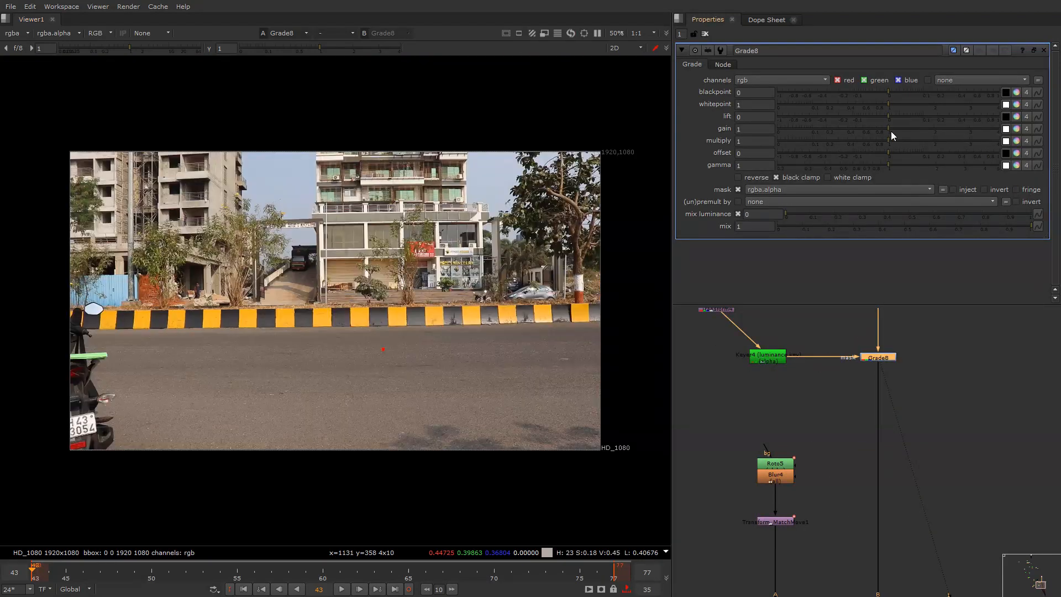
Lower Grade8's gain to about 0.49 and view the full Merge1 composite
drag(891, 131, 854, 127)
scroll(872, 429, down, 3)
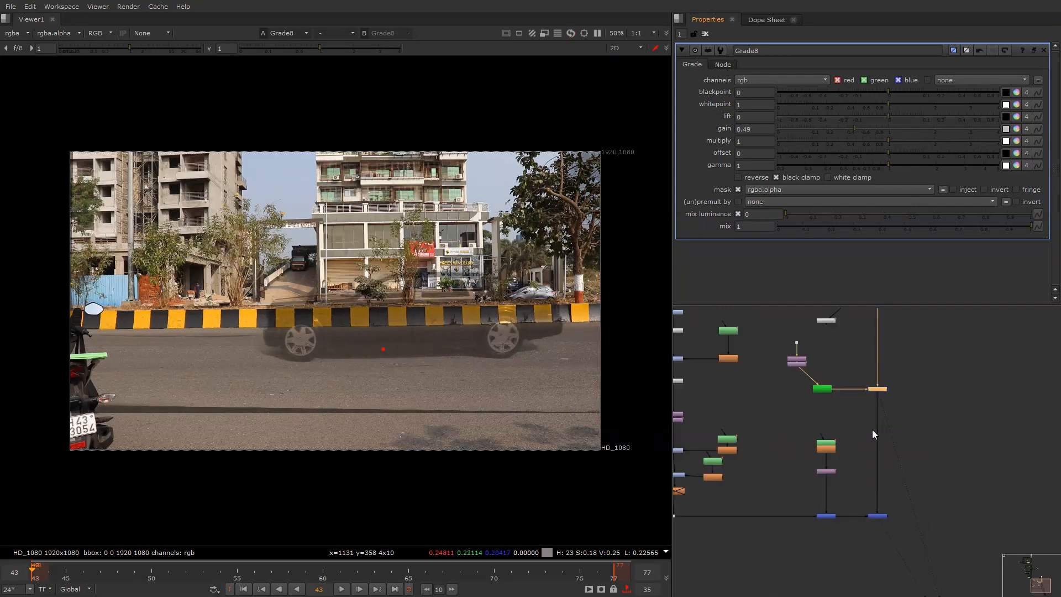
scroll(872, 429, down, 1)
middle_drag(871, 425, 883, 398)
drag(919, 394, 896, 421)
middle_drag(895, 316, 917, 403)
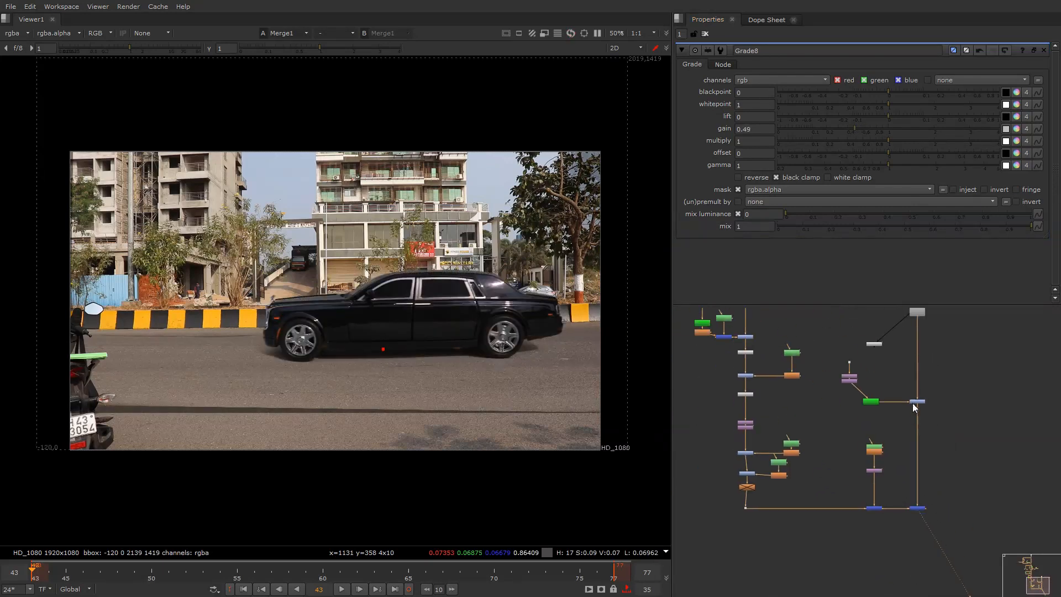
Switch Grade8 off and on repeatedly to compare the ground shading beneath the car
scroll(918, 402, up, 3)
click(919, 402)
key(d)
key(d)
key(d)
key(d)
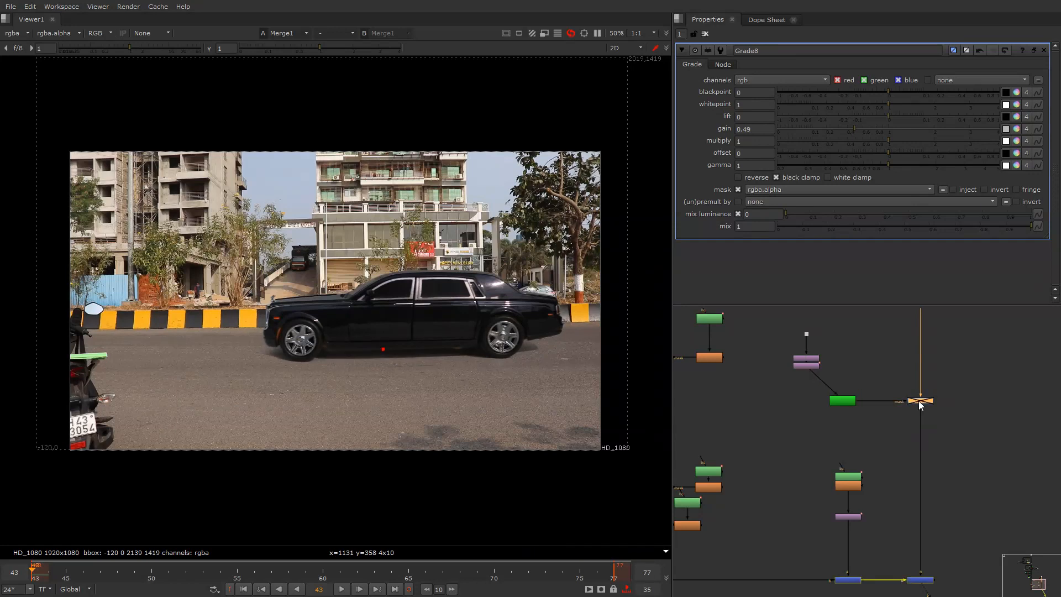
Lower Grade8's gain to about 0.014 and compare the composite with the grade disabled and enabled
drag(854, 128, 790, 134)
key(d)
key(d)
key(d)
key(d)
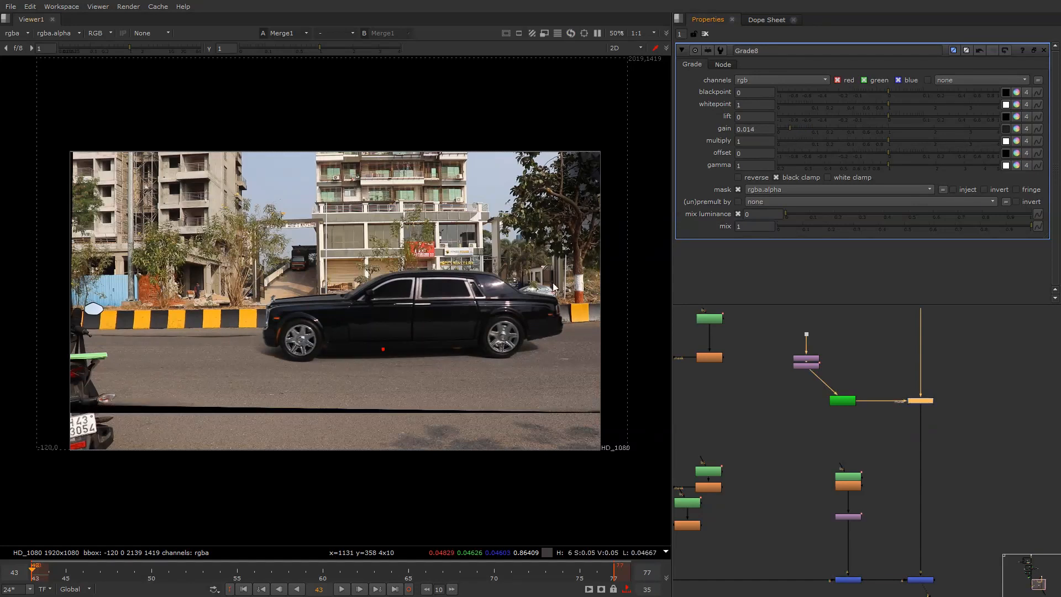
key(d)
key(d)
drag(517, 346, 497, 385)
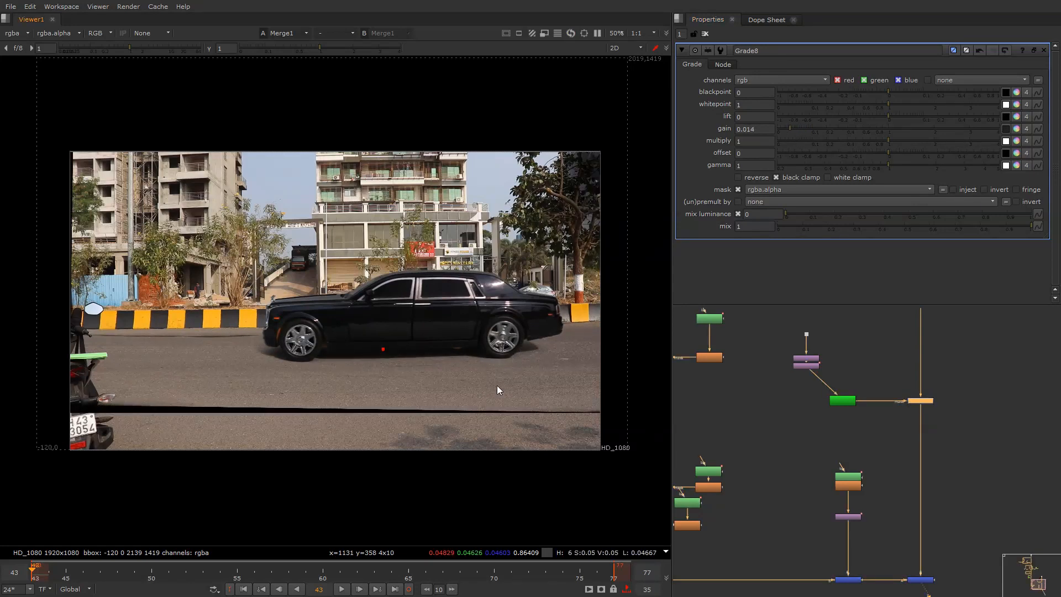
key(d)
key(d)
Copy the car's roto, blur and mask Merge setup and insert it between Keyer4 and Grade8
scroll(646, 381, down, 2)
scroll(647, 380, up, 2)
scroll(870, 429, down, 4)
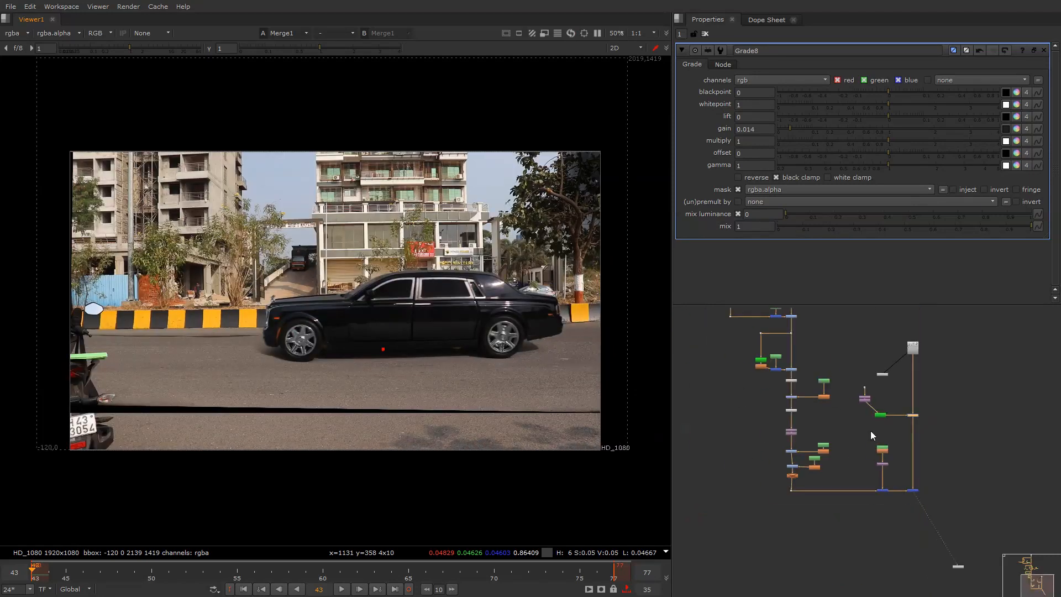
scroll(909, 337, up, 4)
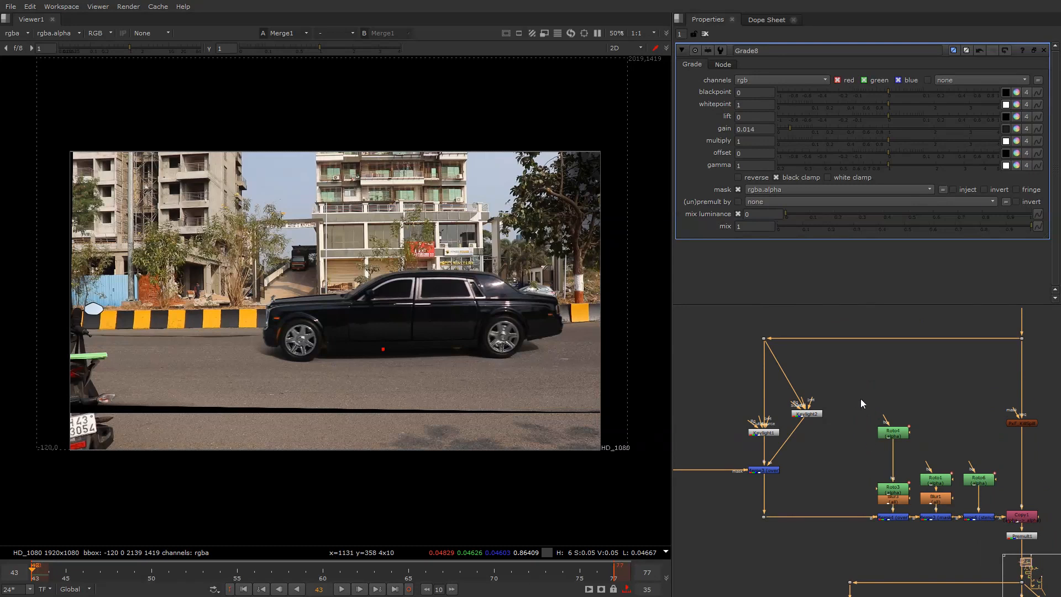
drag(860, 399, 930, 522)
drag(911, 439, 962, 524)
scroll(920, 493, down, 4)
middle_drag(979, 522, 825, 370)
middle_drag(946, 487, 933, 441)
scroll(880, 505, up, 2)
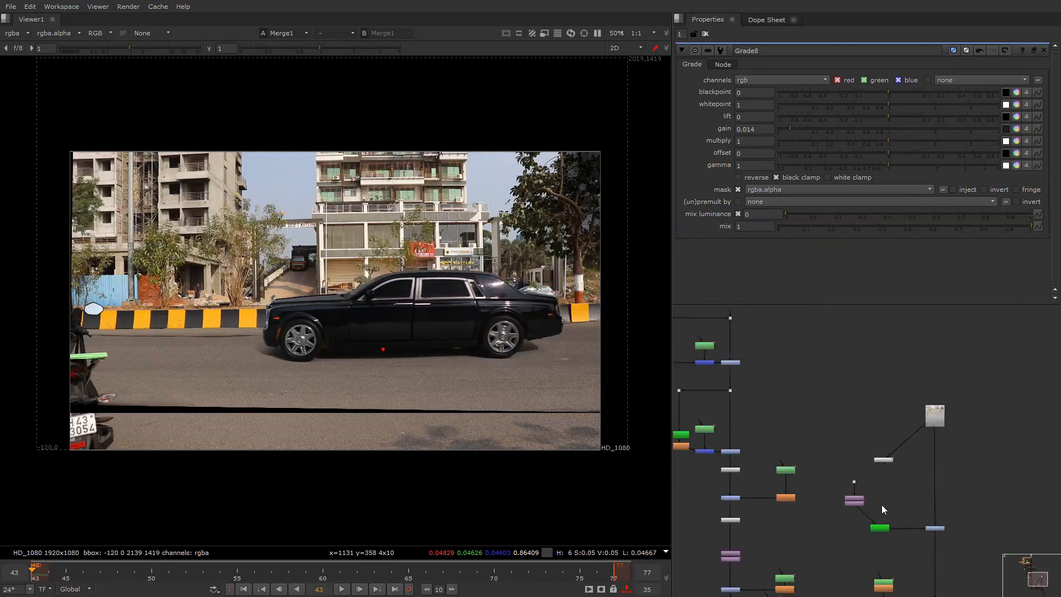
scroll(909, 508, up, 2)
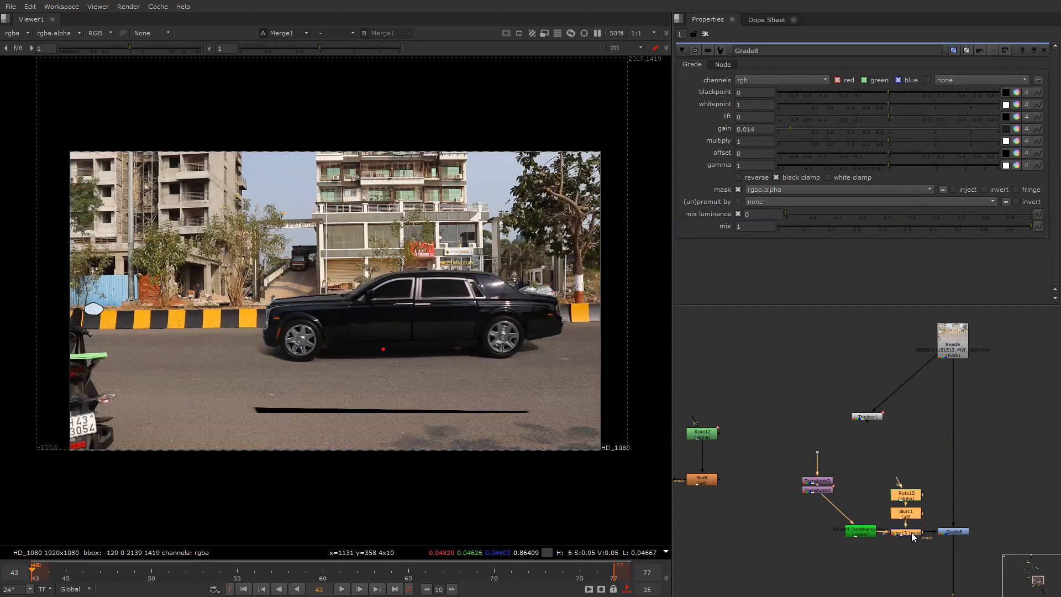
Inspect the Merge13 settings and display Roto15's shape over the composite
click(908, 536)
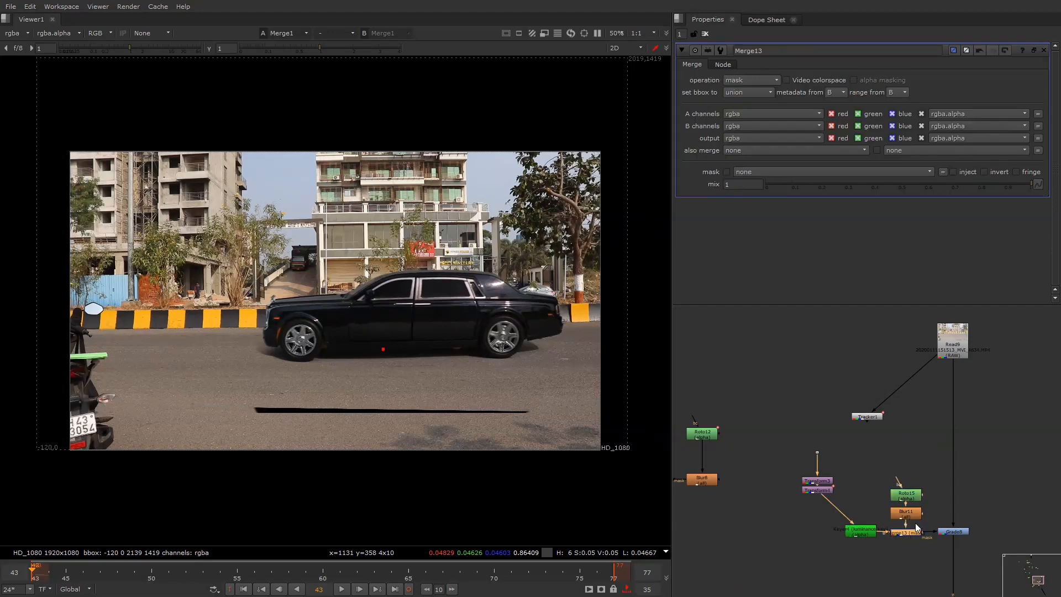
scroll(916, 503, up, 2)
double_click(909, 493)
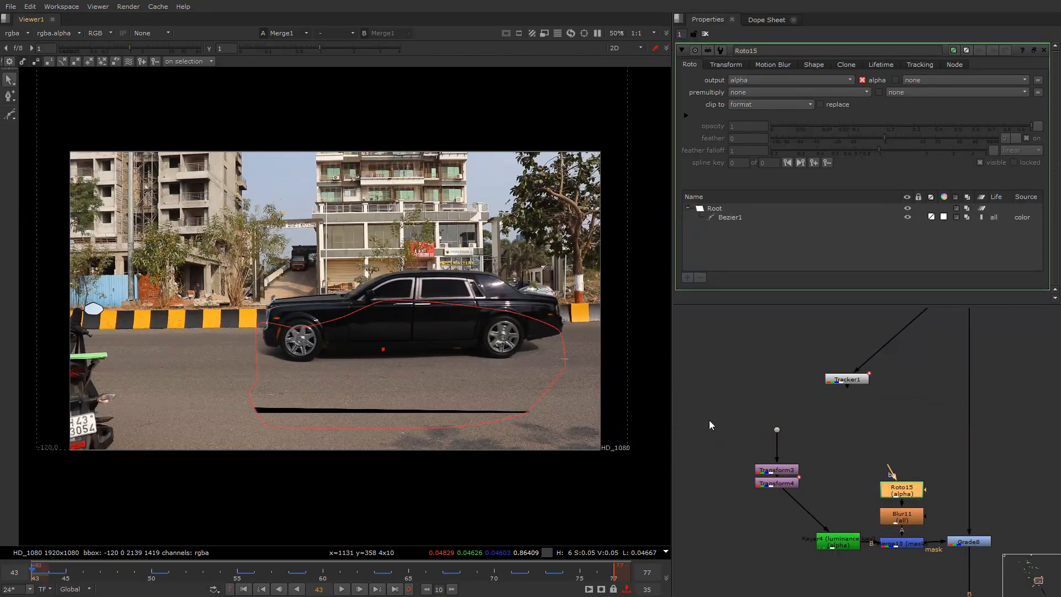
Try moving Roto15, Blur11 and the mask Merge to the branch above Transform3
drag(841, 437, 949, 560)
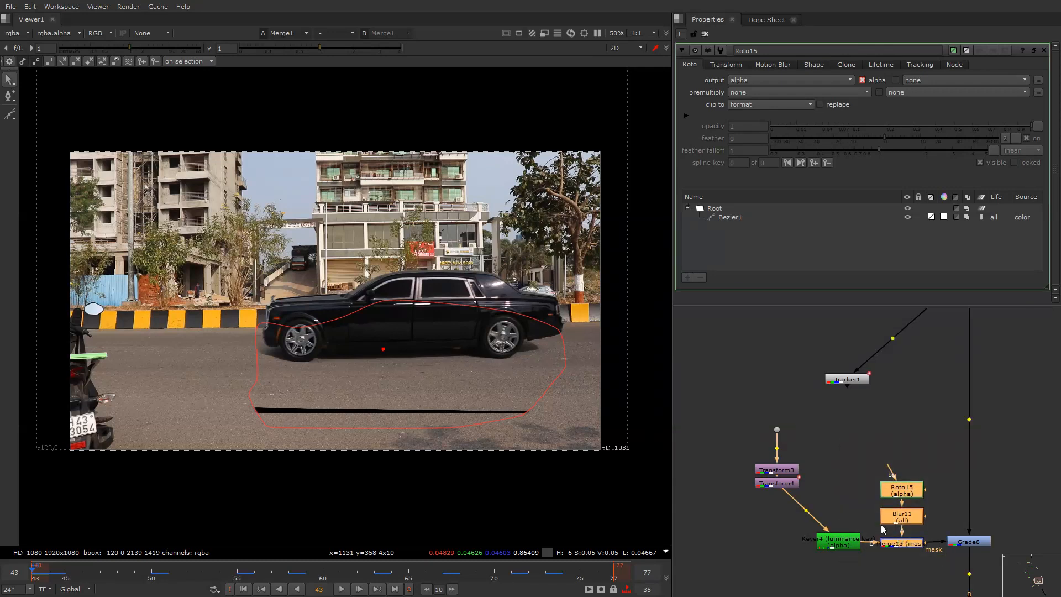
key(ctrl+x)
click(826, 455)
key(ctrl+v)
drag(825, 492, 786, 451)
click(821, 461)
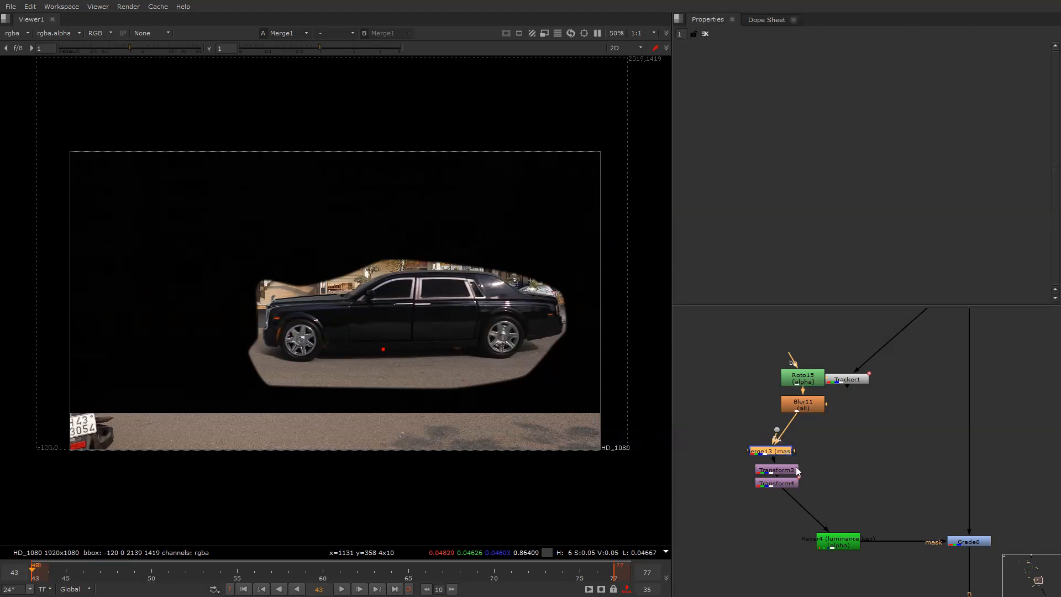
View Grade8's output with the node toggled off and on, and return to the Merge1 composite
click(962, 542)
key(1)
double_click(963, 541)
key(d)
key(d)
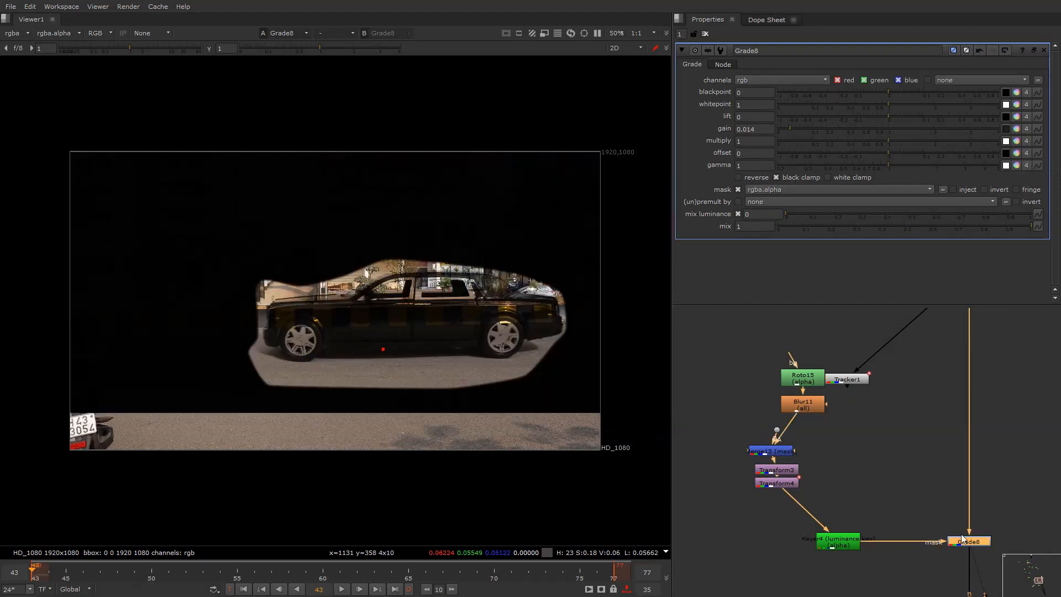
scroll(886, 540, down, 3)
middle_drag(896, 532, 886, 411)
click(915, 571)
key(1)
click(922, 539)
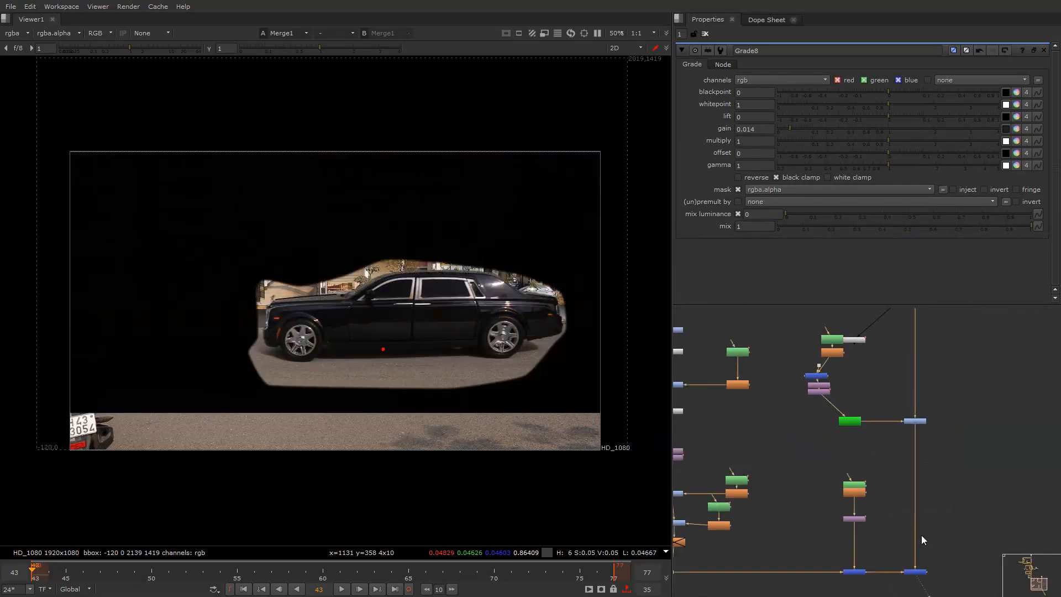
Move Roto15 and Blur11 aside and delete the Merge13 node above Transform3
scroll(845, 421, up, 2)
drag(814, 325, 773, 412)
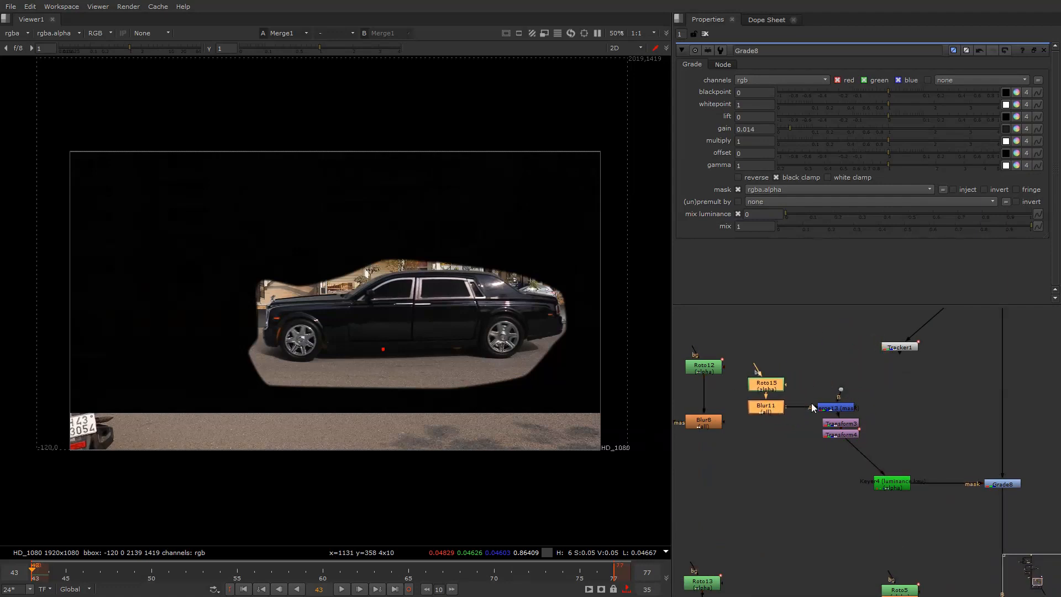
click(829, 406)
key(d)
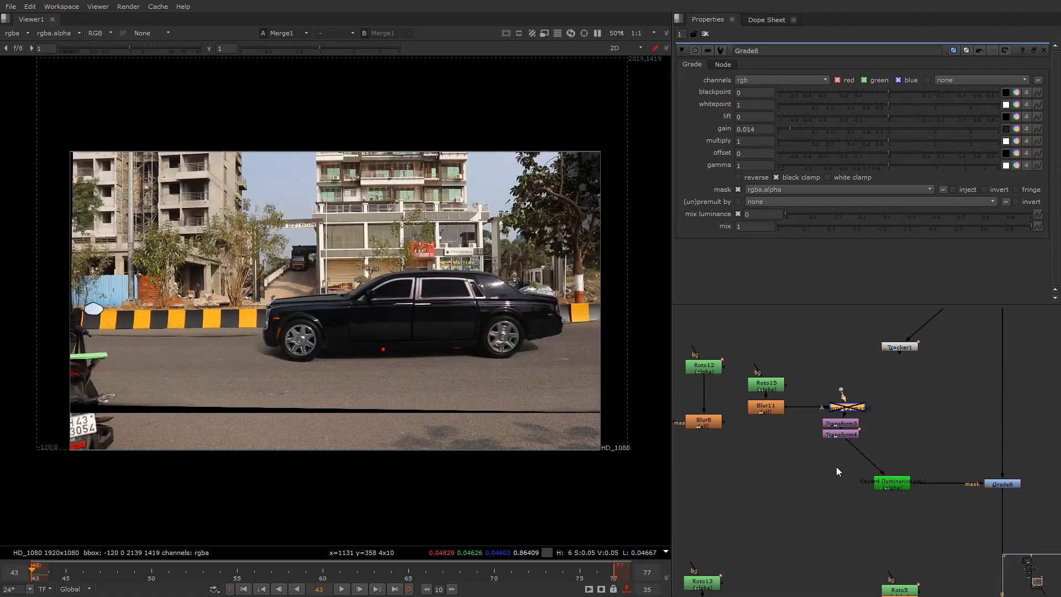
drag(735, 356, 799, 409)
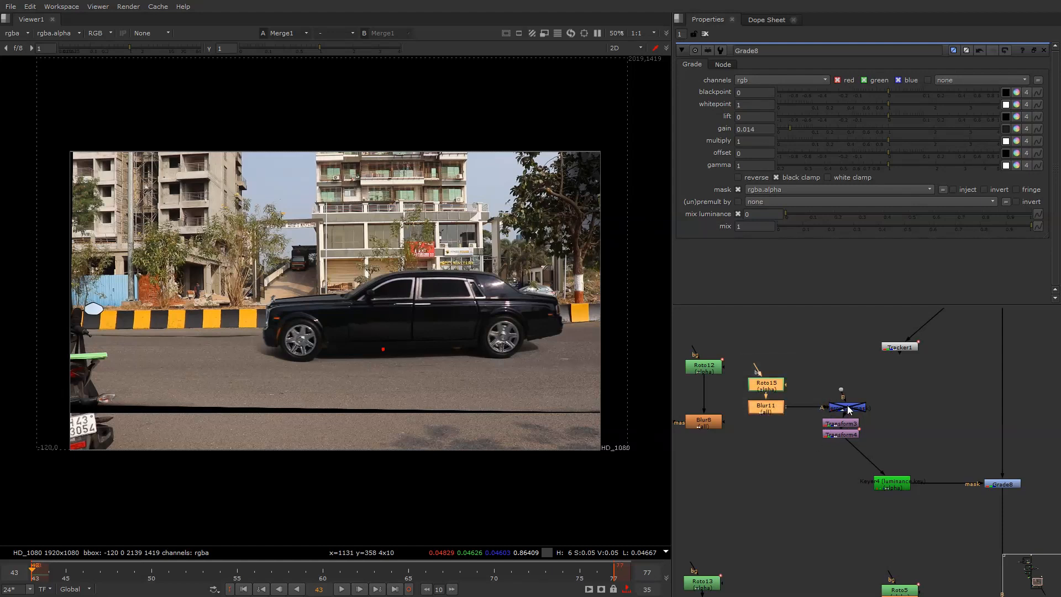
click(848, 407)
key(Delete)
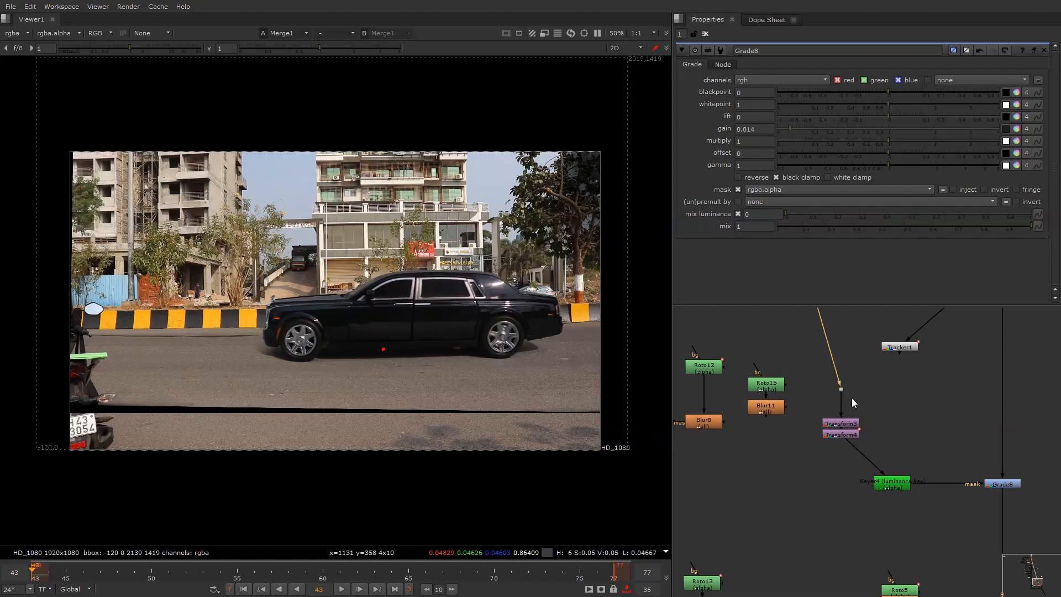
Check Roto15's shape against the Dot6 green-screen source, the Grade8 output and the Merge1 composite
key(1)
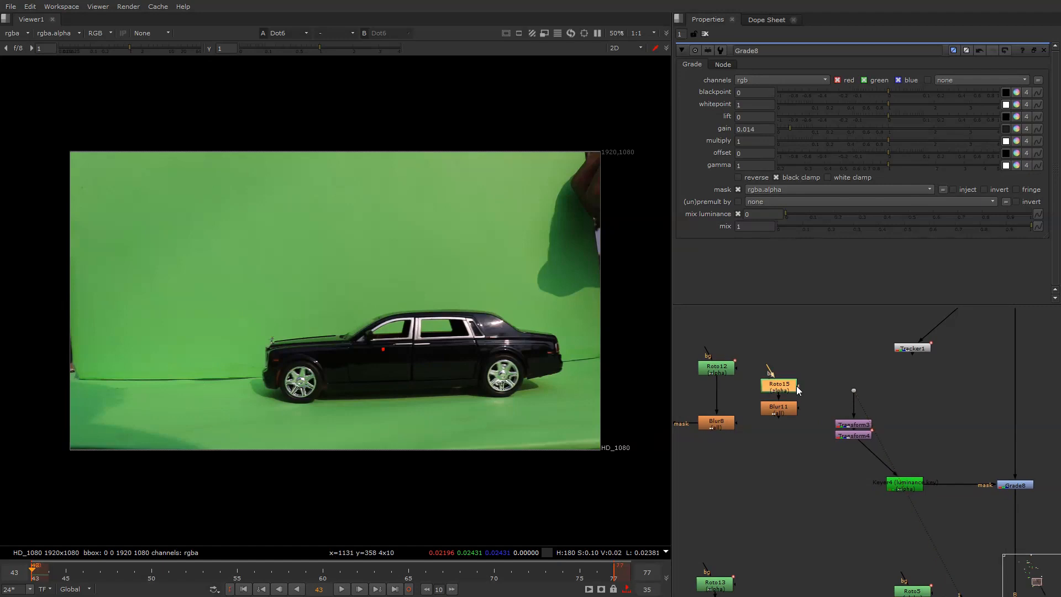
double_click(766, 386)
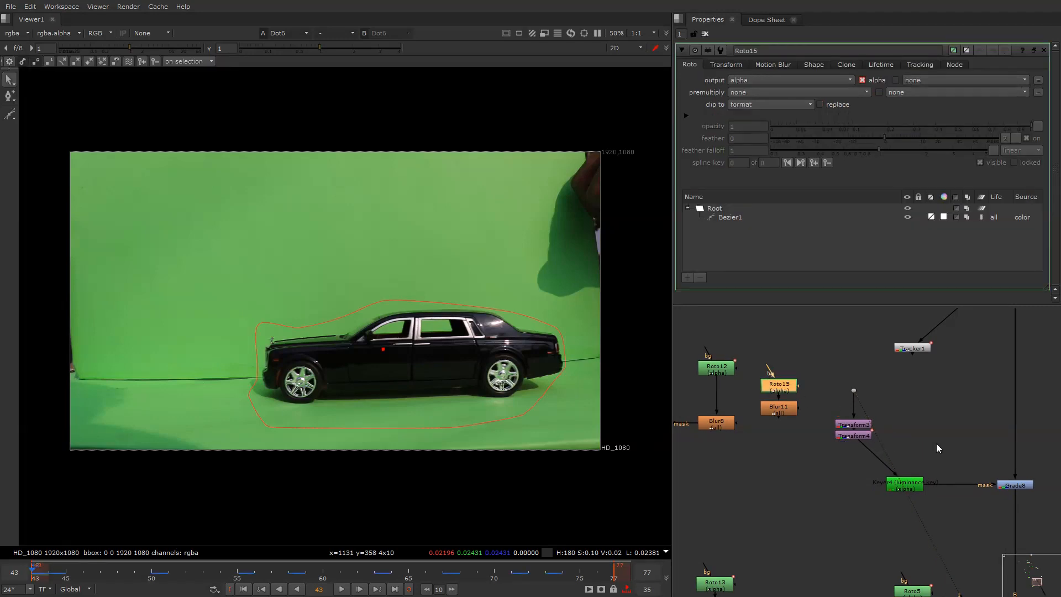
drag(934, 443, 1048, 523)
key(1)
scroll(972, 476, down, 5)
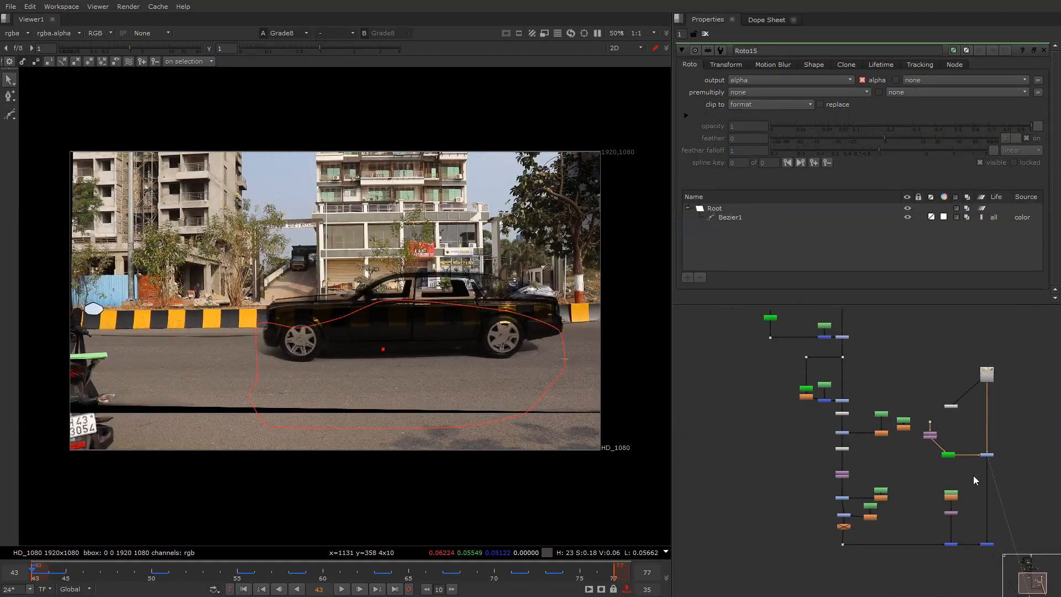
middle_drag(973, 475, 891, 393)
drag(894, 449, 953, 506)
key(1)
middle_drag(824, 369, 869, 434)
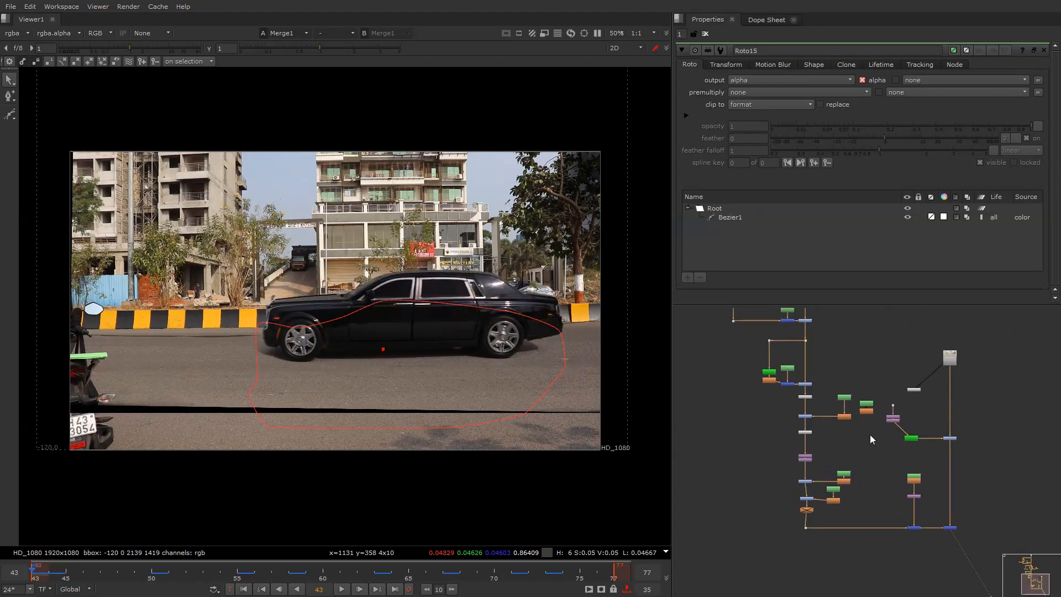
Insert a Merge between Keyer4 and Grade8 with Blur11 as its A input, and place Roto15 and Blur11 above it
scroll(911, 425, up, 5)
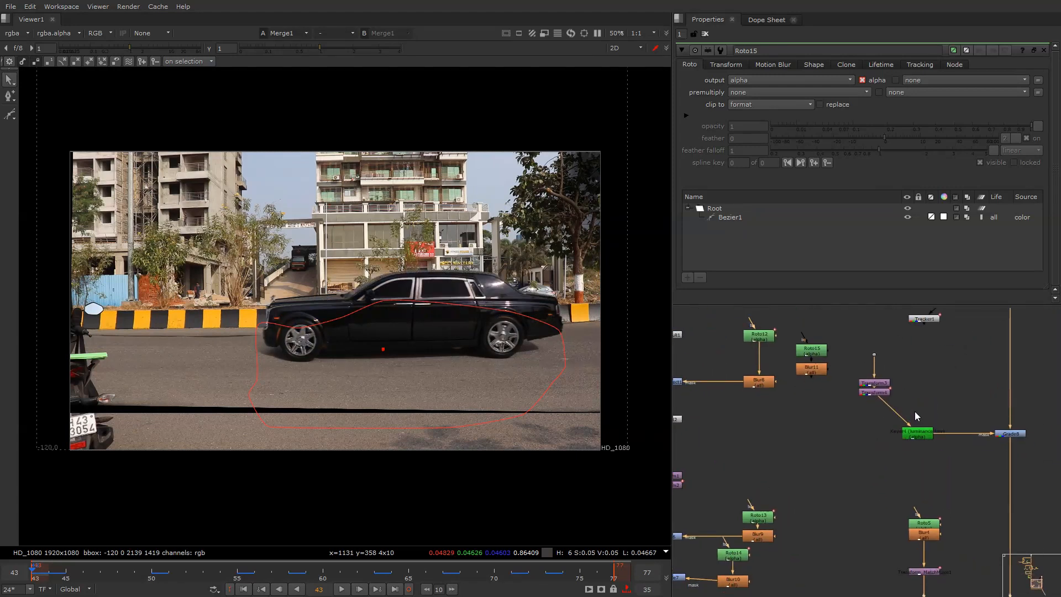
key(m)
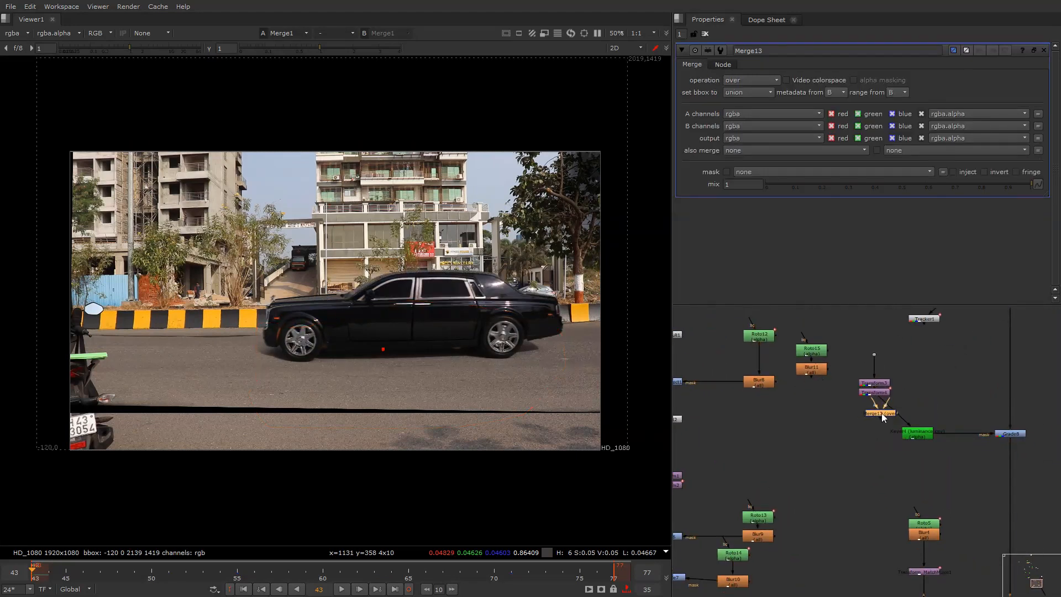
drag(866, 416, 808, 369)
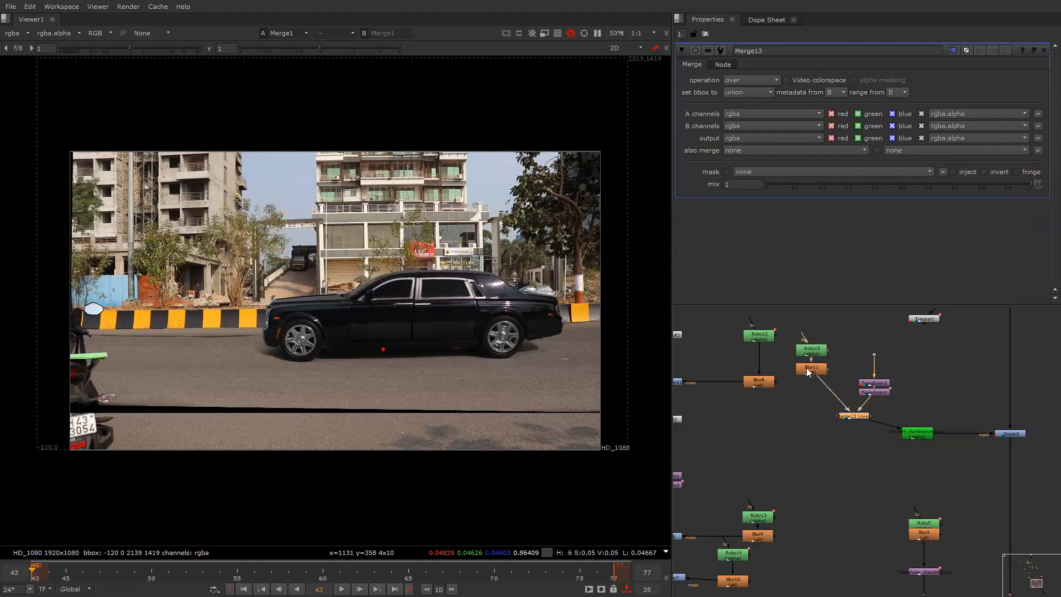
drag(853, 420, 809, 369)
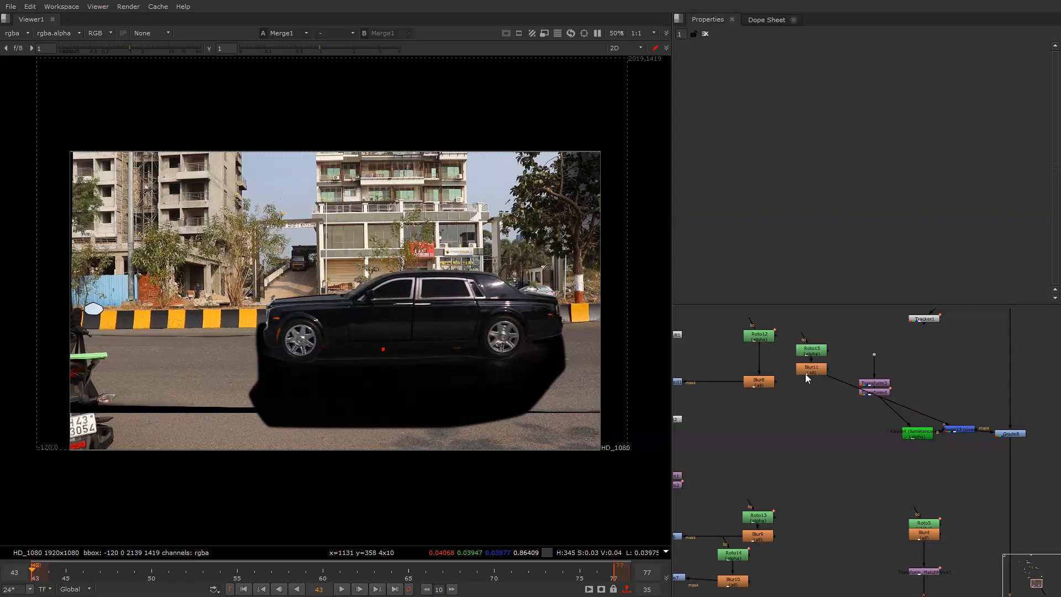
drag(836, 335, 942, 379)
Set the Merge13 operation to mask
double_click(956, 429)
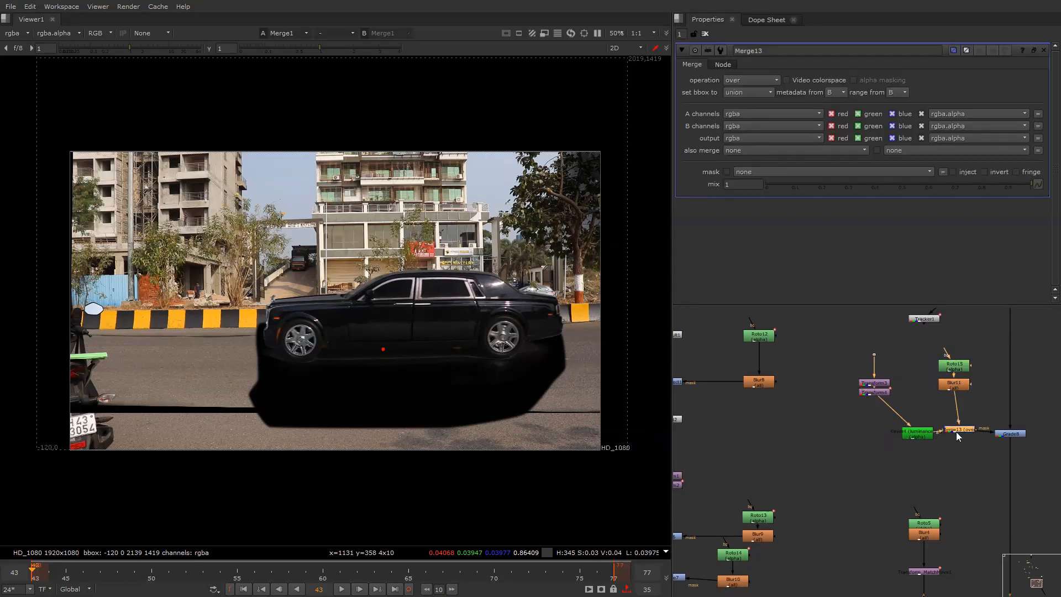
click(733, 81)
click(748, 163)
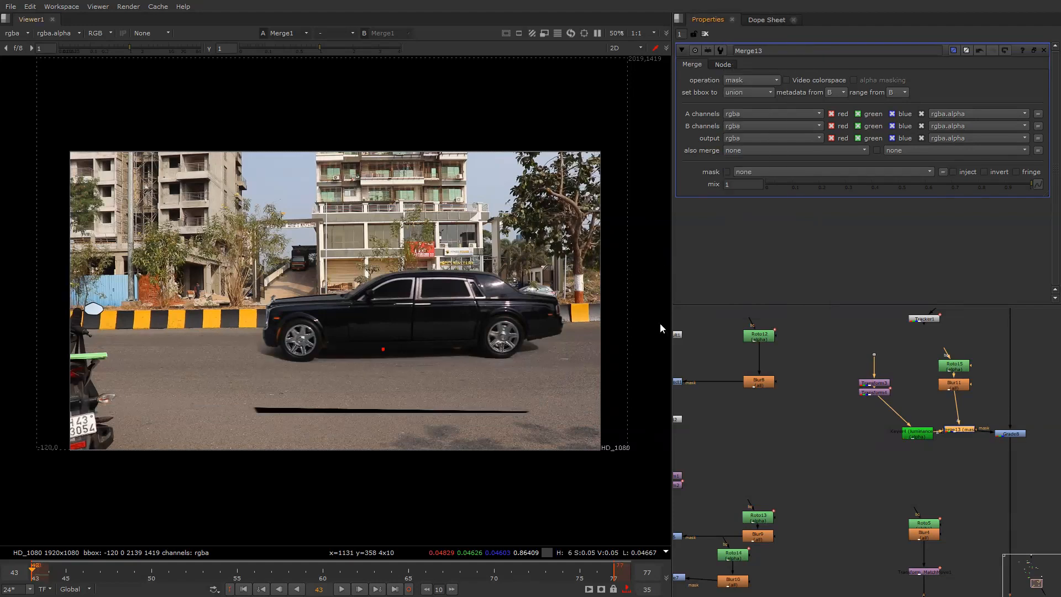
Duplicate Transform3 and Transform4 between Blur11 and Merge13, and open the first copy's settings
scroll(898, 380, up, 3)
drag(907, 359, 770, 434)
key(ctrl+c)
click(989, 391)
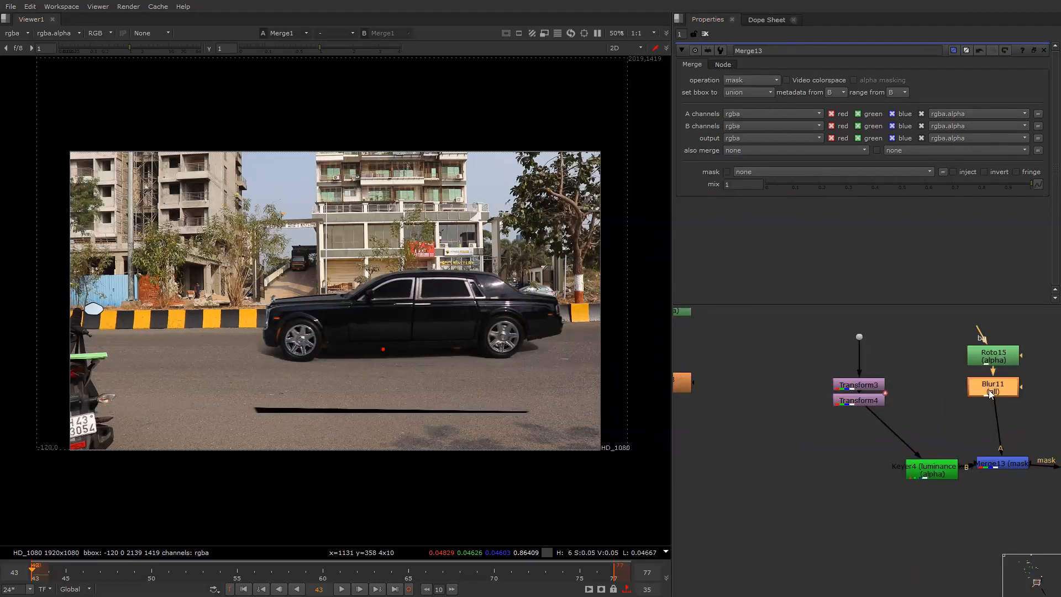
key(ctrl+v)
double_click(992, 411)
middle_drag(994, 439, 887, 427)
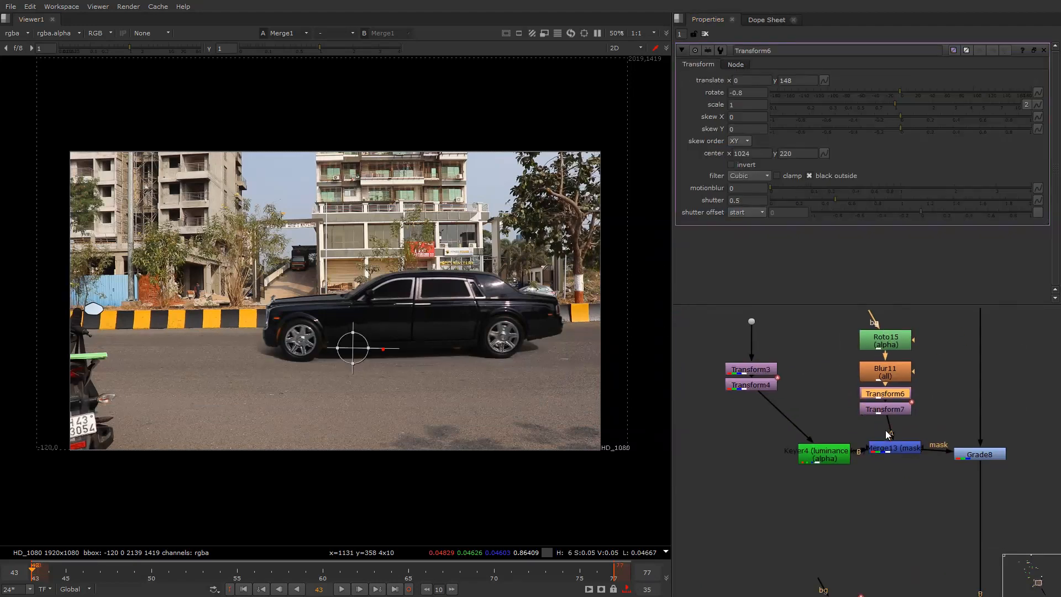
Toggle Merge13 off and on to check its masking effect, switching the viewer overlay as needed
click(899, 448)
key(d)
key(d)
key(d)
key(d)
key(q)
key(q)
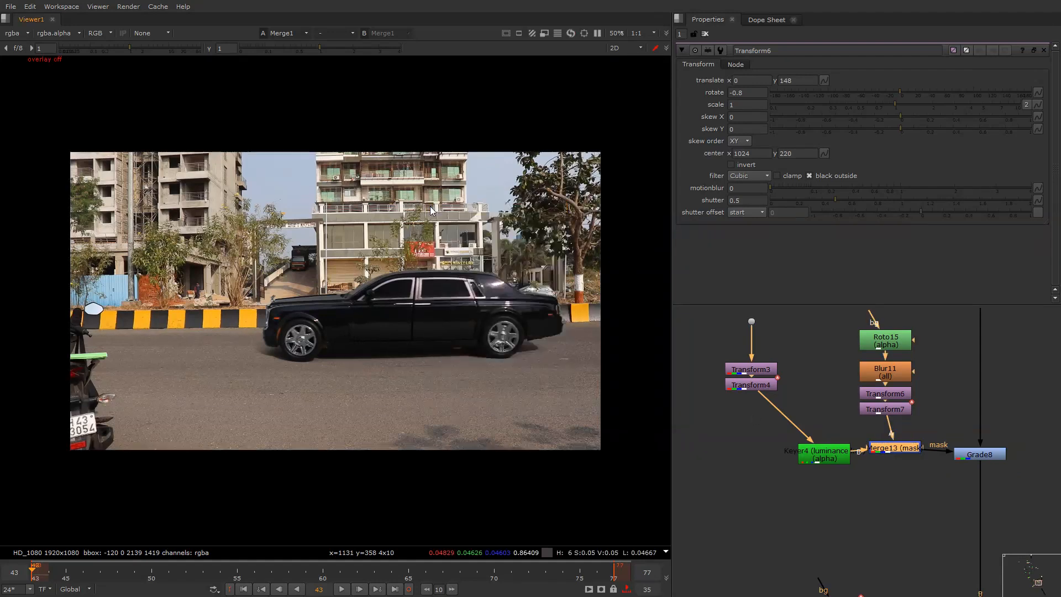
Compare the composite with Grade8 disabled and enabled, hide the viewer overlay and open Grade8's settings
click(970, 456)
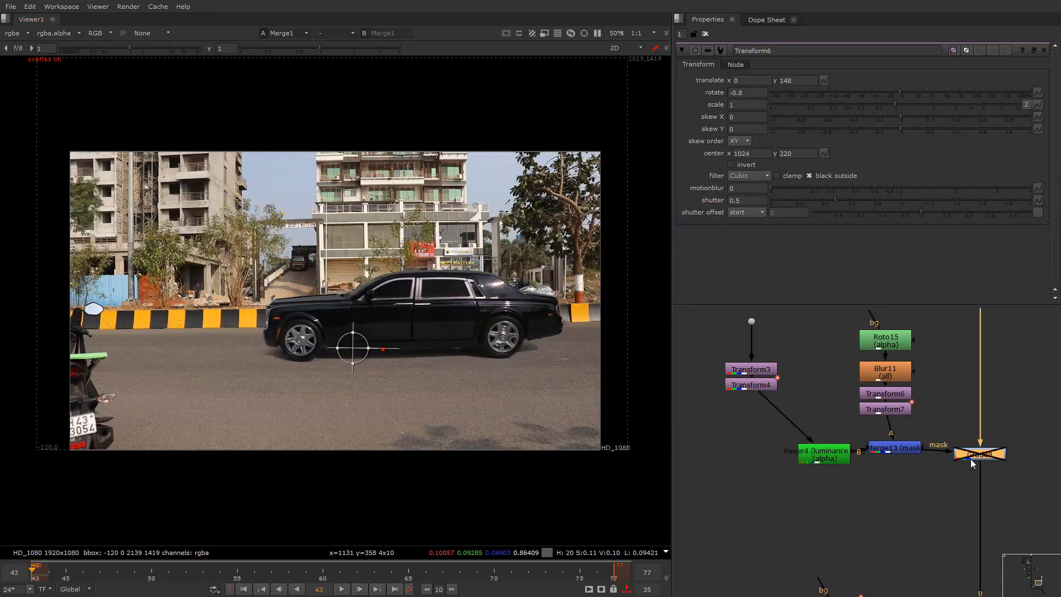
key(o)
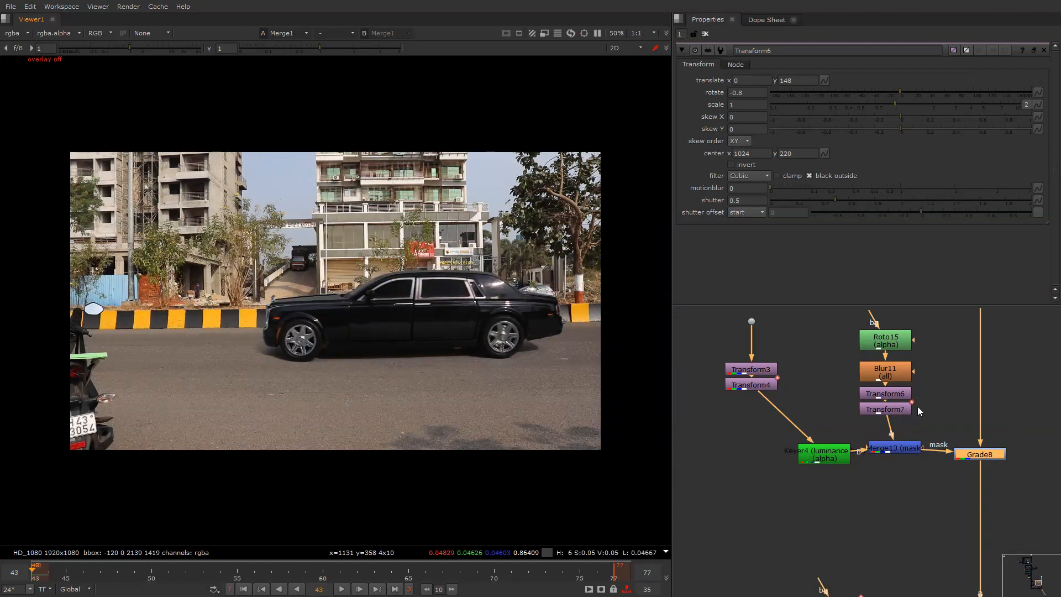
double_click(993, 455)
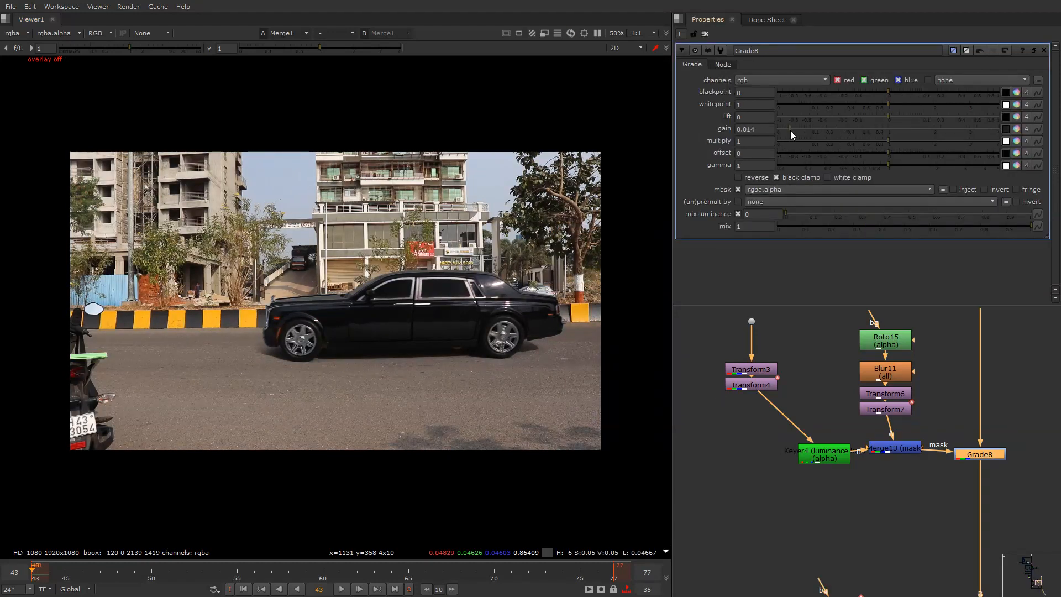
Set Grade8's gain to 0 and check the composite in the green channel and up close on the car
drag(790, 130, 780, 128)
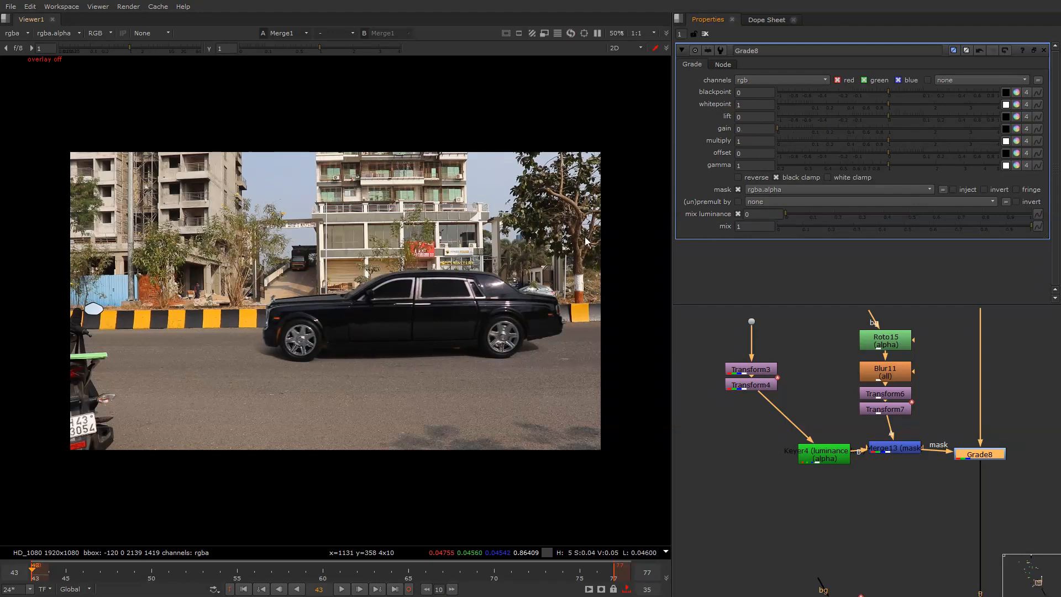
key(g)
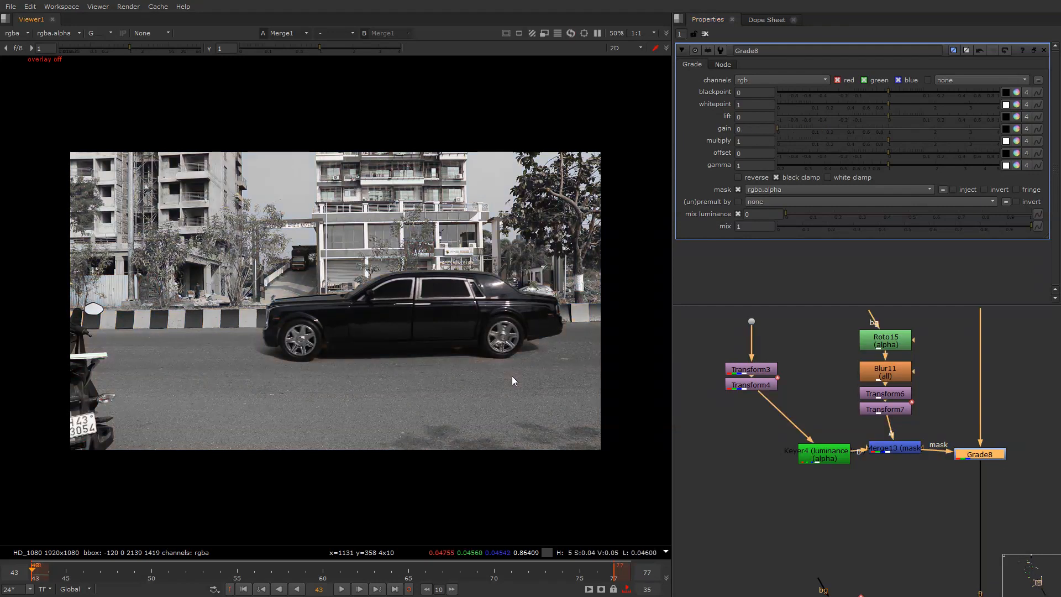
key(g)
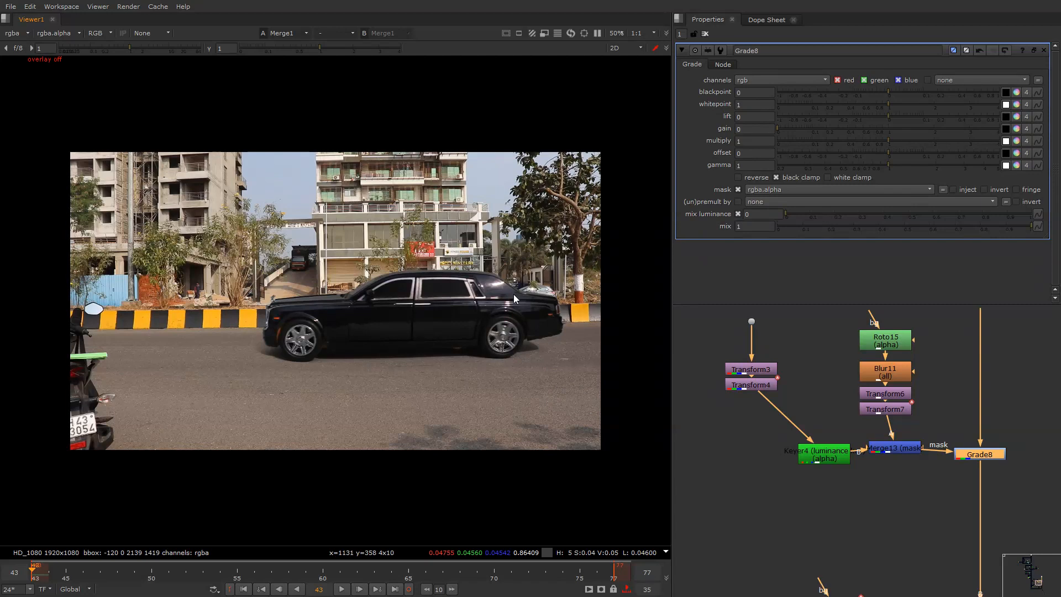
key(o)
key(o)
scroll(512, 300, up, 6)
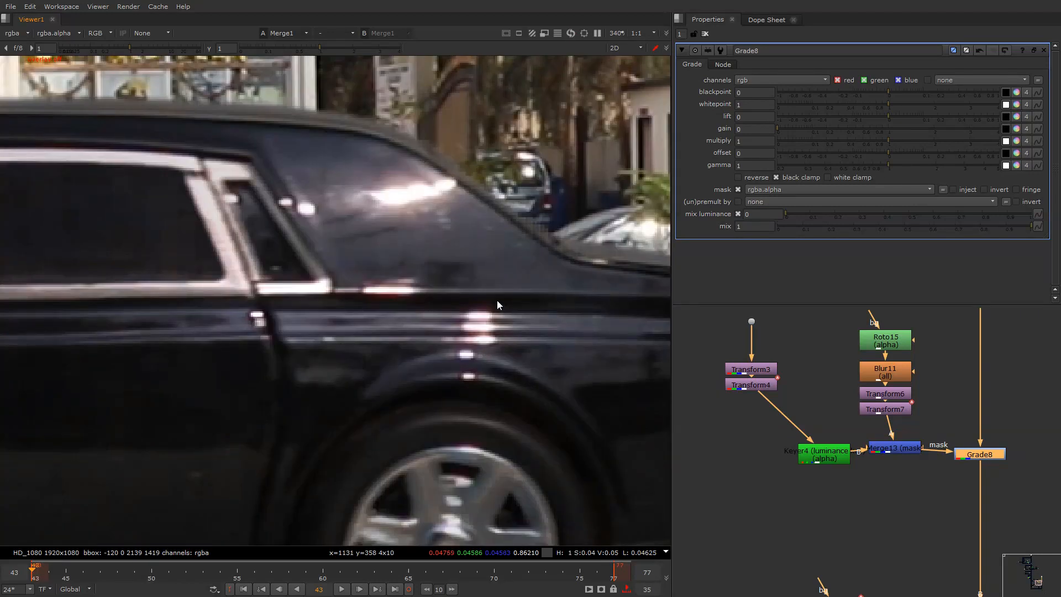
key(f)
Add a Glint node and insert it between the Merge5 stencil and the Merge1 over
scroll(804, 402, down, 5)
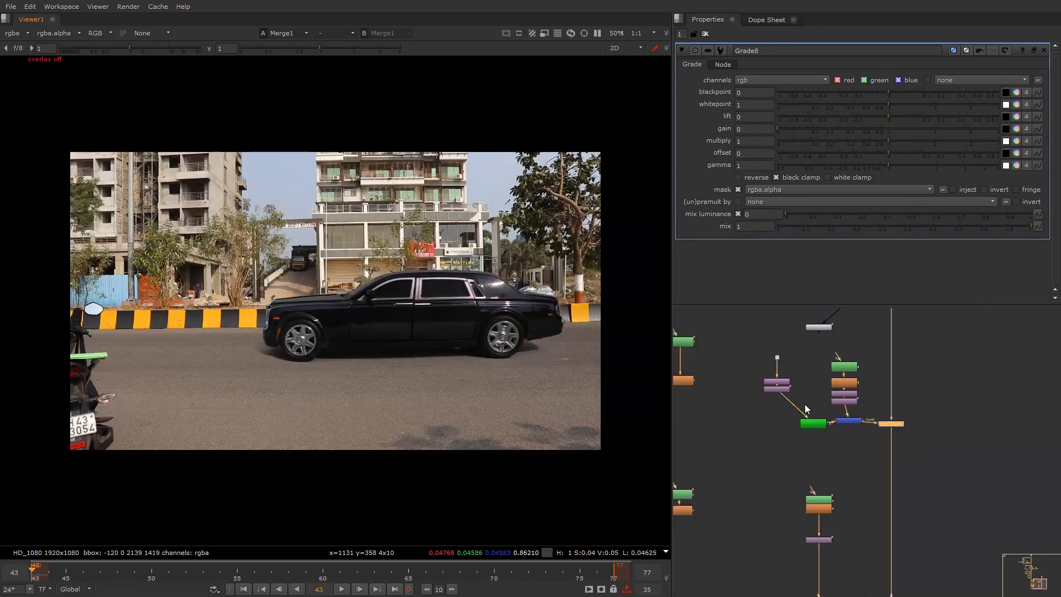
middle_drag(814, 437, 825, 366)
scroll(834, 418, up, 3)
click(843, 432)
key(Tab)
text(gra)
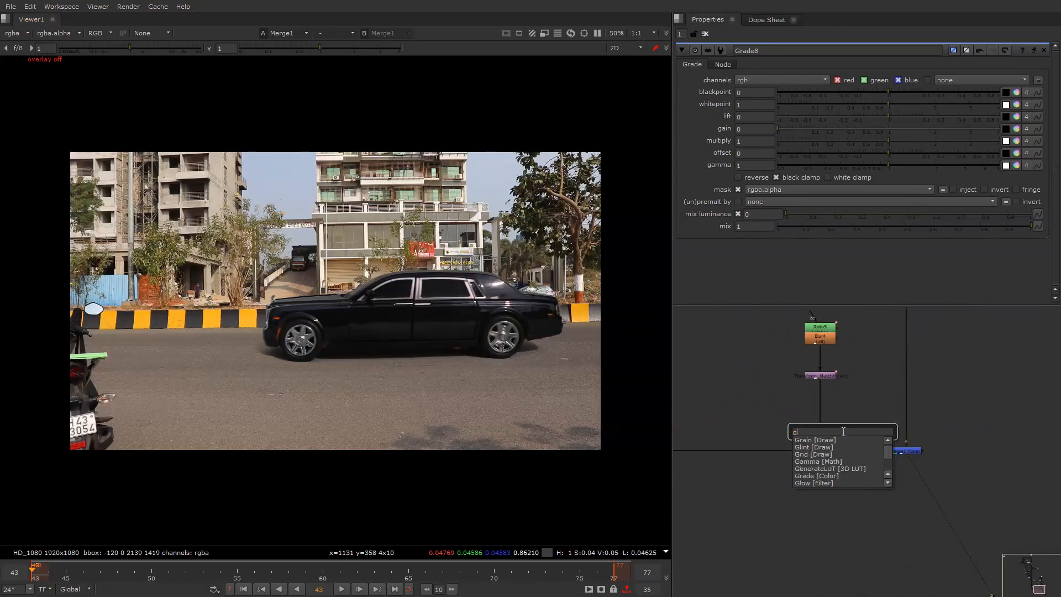
click(836, 449)
scroll(836, 448, up, 2)
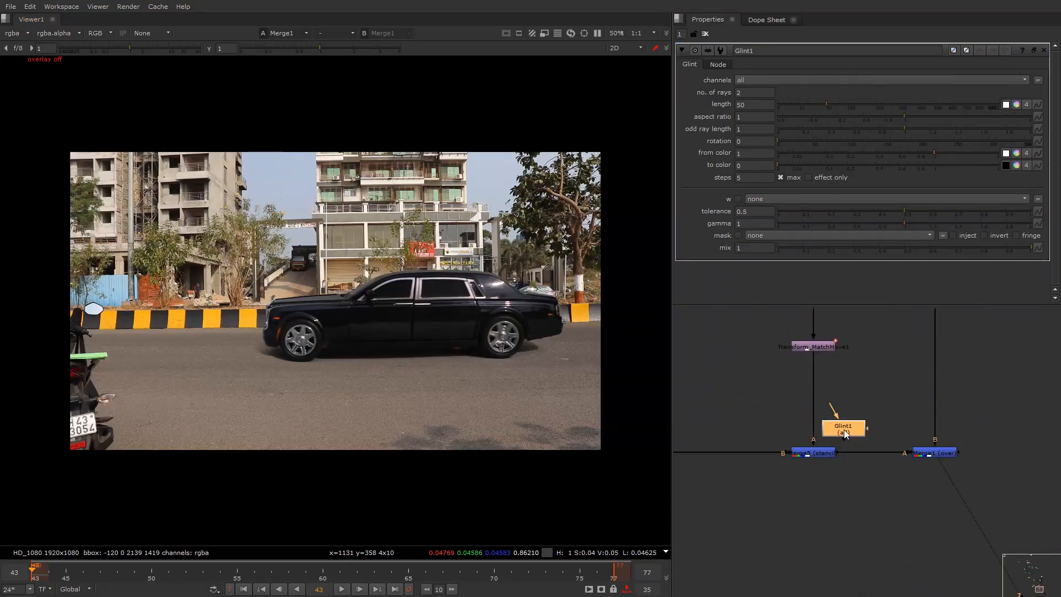
drag(823, 434, 871, 455)
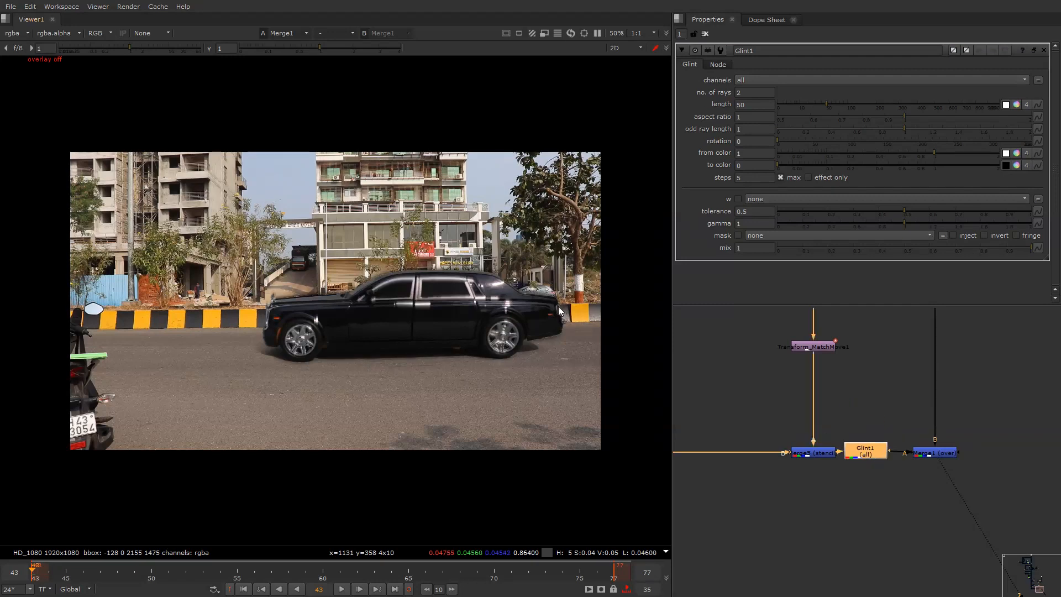
Try 10 rays on Glint1 and raise its number of rays to 20
scroll(498, 285, up, 5)
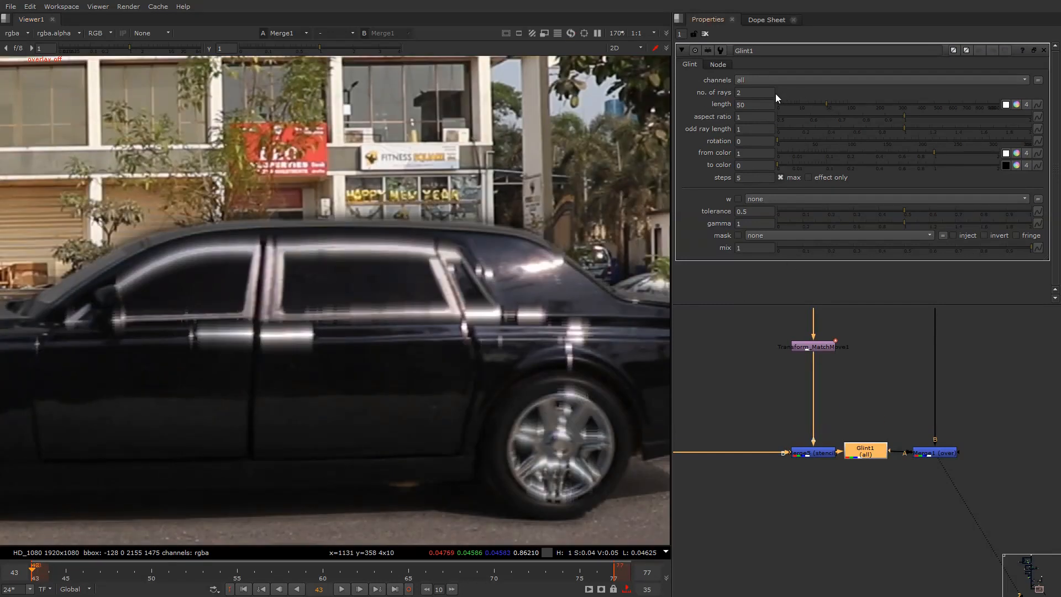
click(761, 92)
text(10)
key(Return)
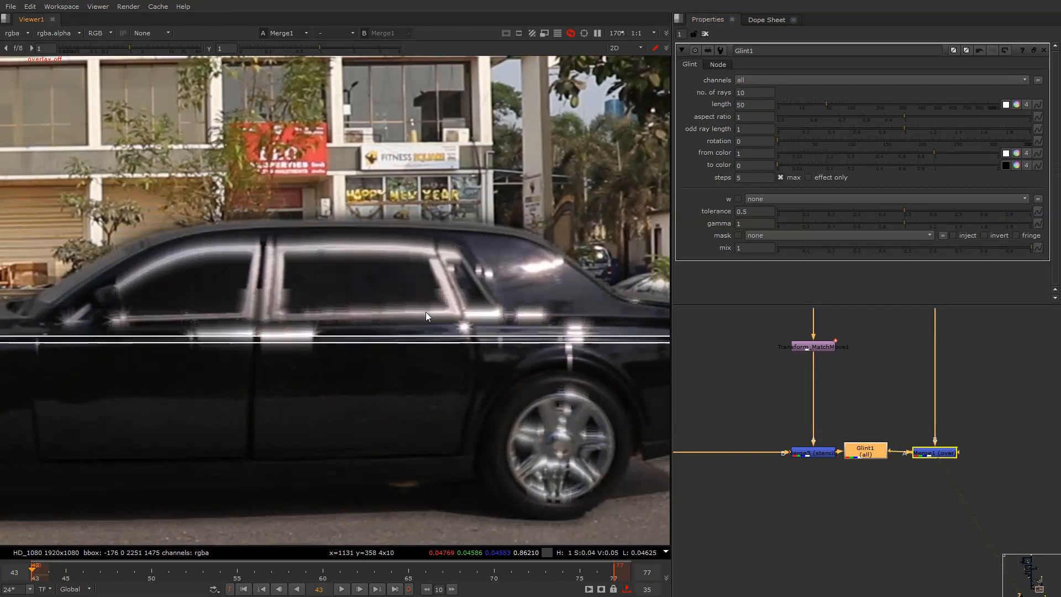
scroll(476, 349, up, 1)
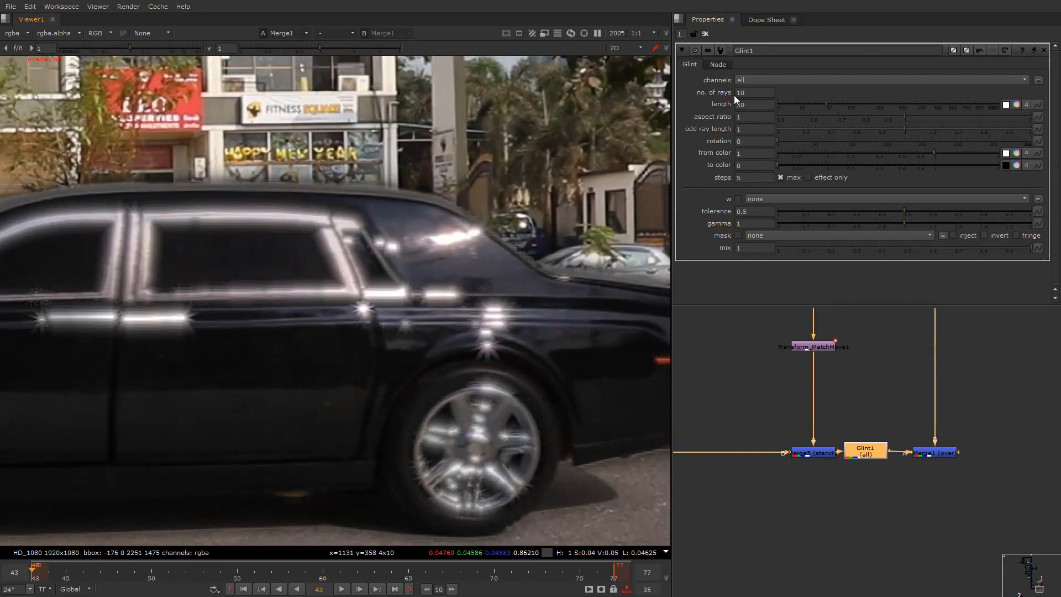
click(737, 93)
key(Return)
scroll(489, 325, up, 1)
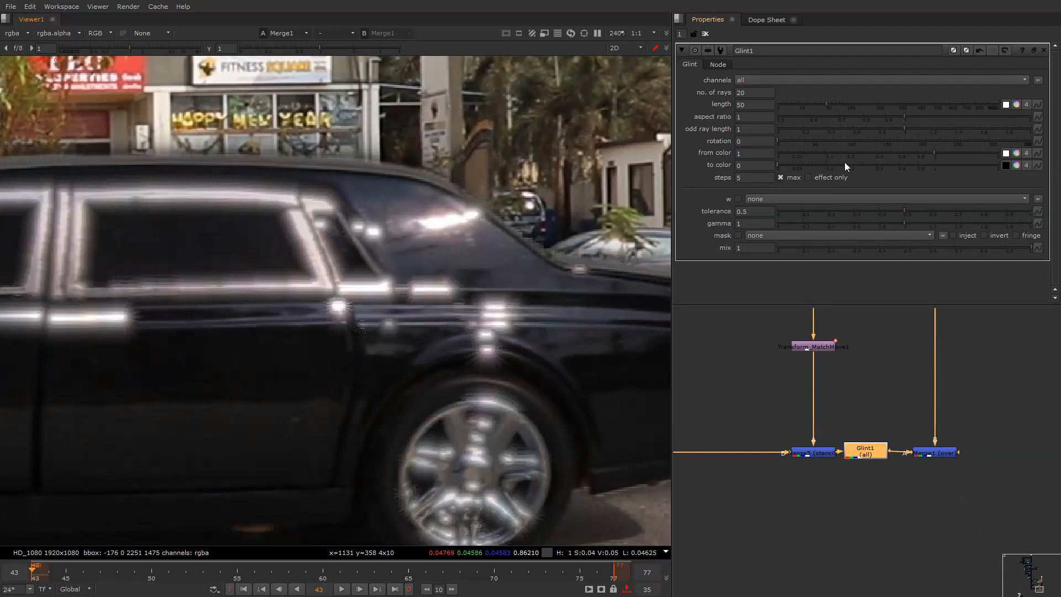
Set Glint1's gamma to 0.47 and mix to 0.105, and inspect its output around the front wheel
drag(863, 224, 804, 257)
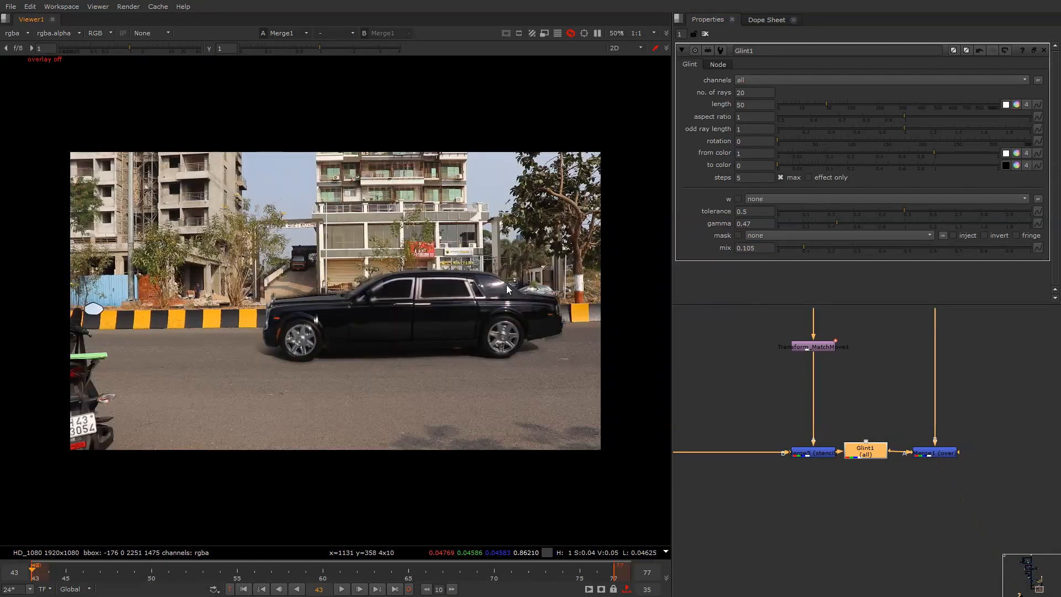
key(f)
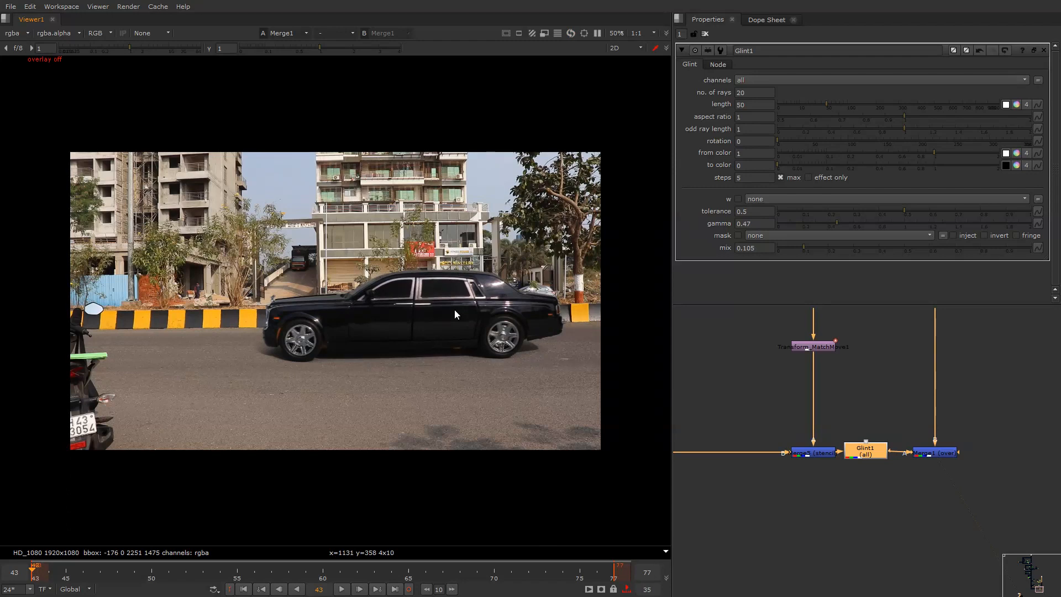
scroll(474, 303, up, 3)
scroll(851, 453, up, 1)
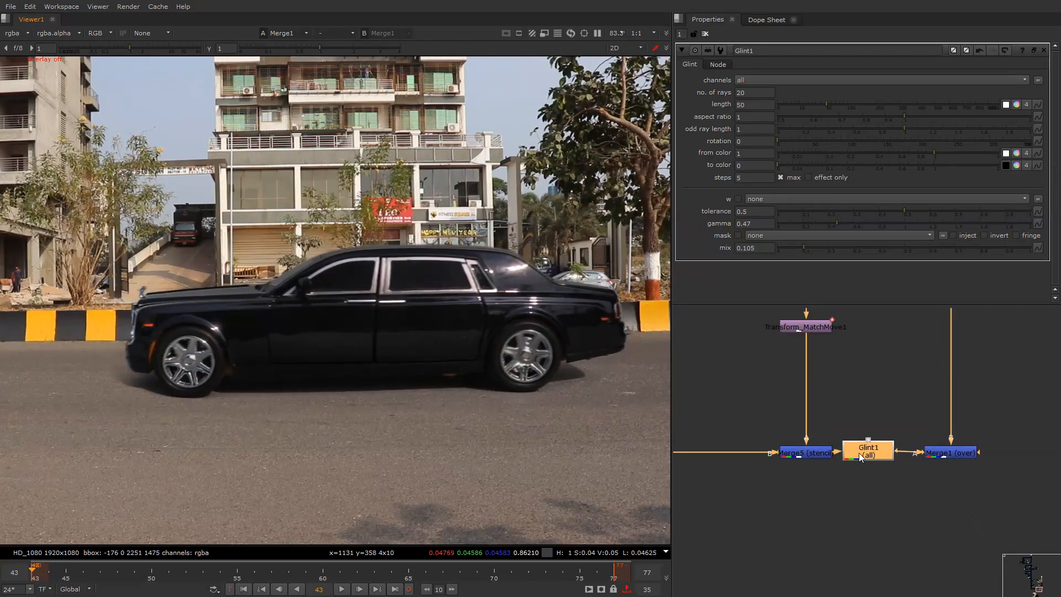
click(871, 457)
key(1)
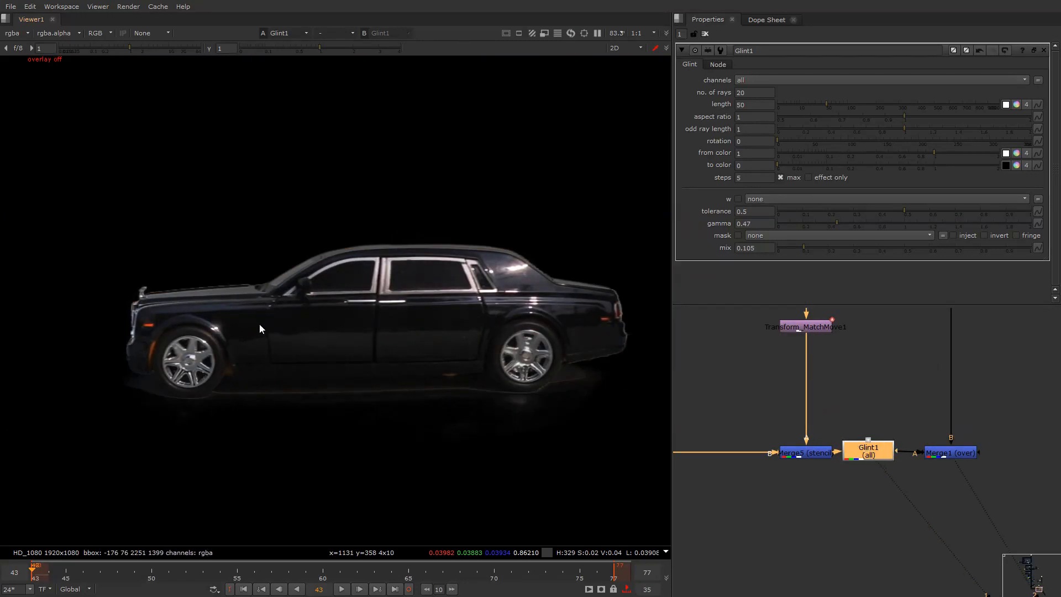
scroll(216, 330, up, 5)
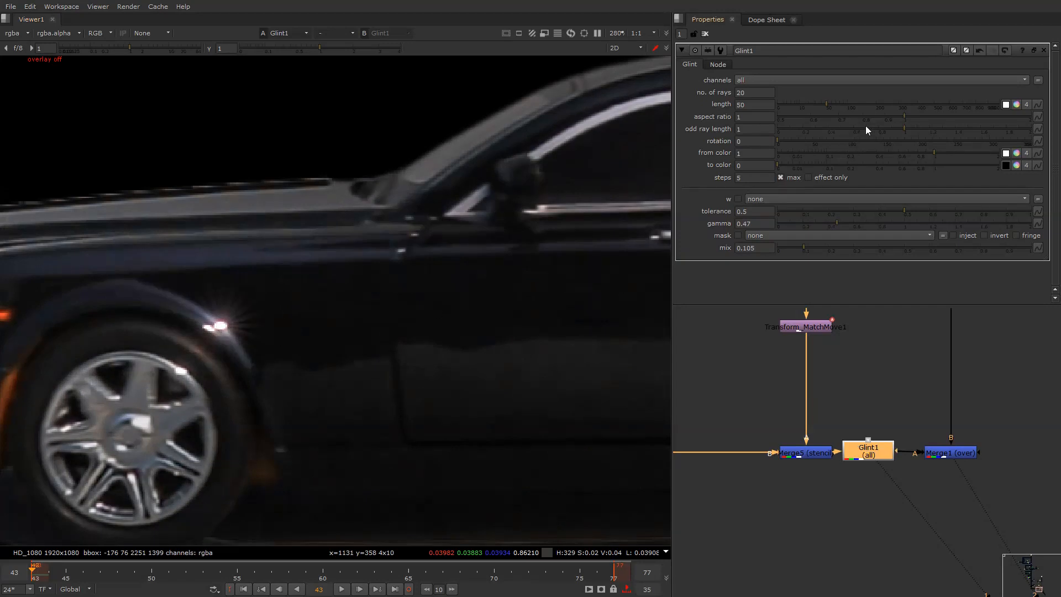
Try odd ray lengths of 0.42 and 1.385 on Glint1, undoing them along with the gamma and mix changes
drag(882, 131, 831, 135)
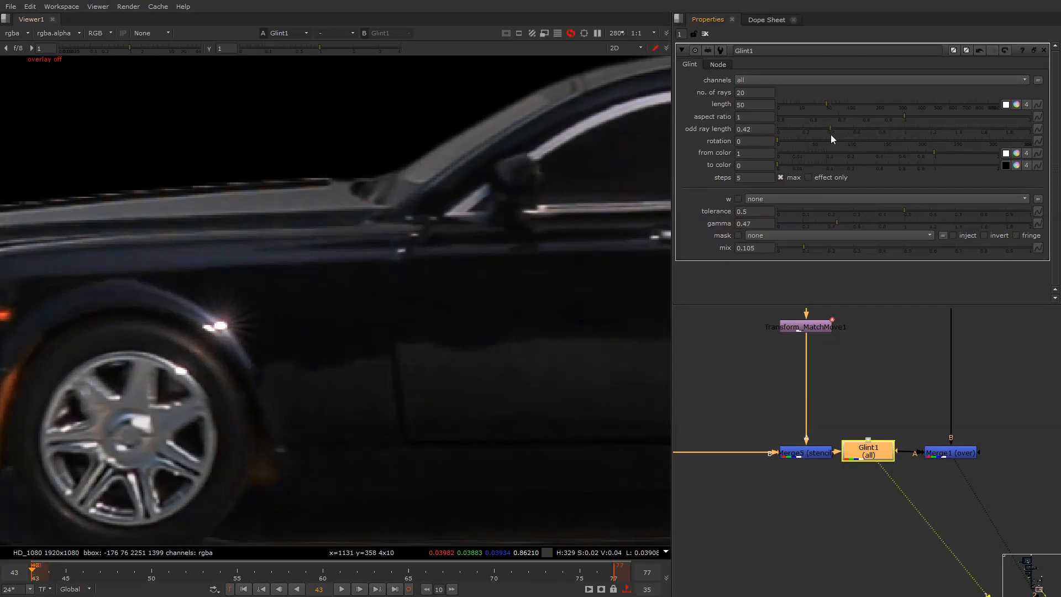
key(ctrl+z)
drag(908, 130, 953, 129)
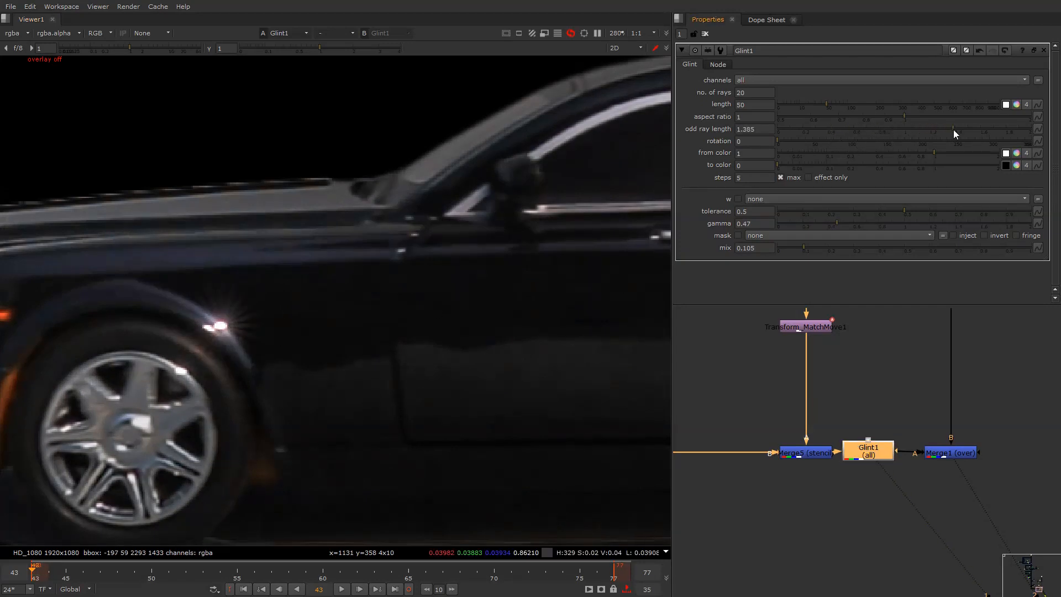
key(ctrl+z)
key(ctrl+z)
Try Glint1 gamma values of 0.15 and 1.31, restore gamma to 1 and set mix to 0.075
drag(836, 223, 797, 222)
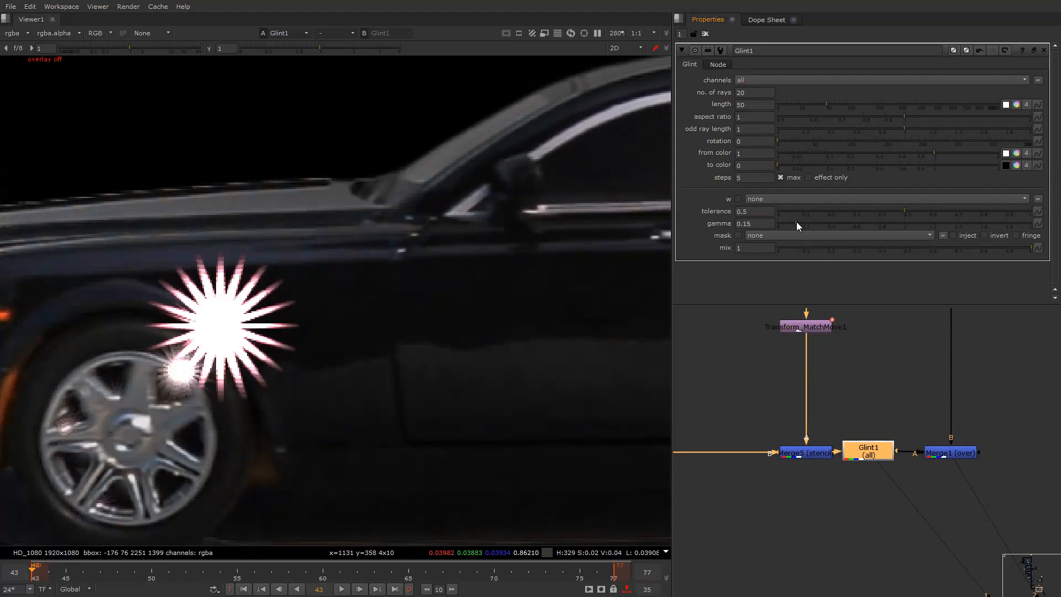
key(ctrl+z)
drag(917, 224, 943, 222)
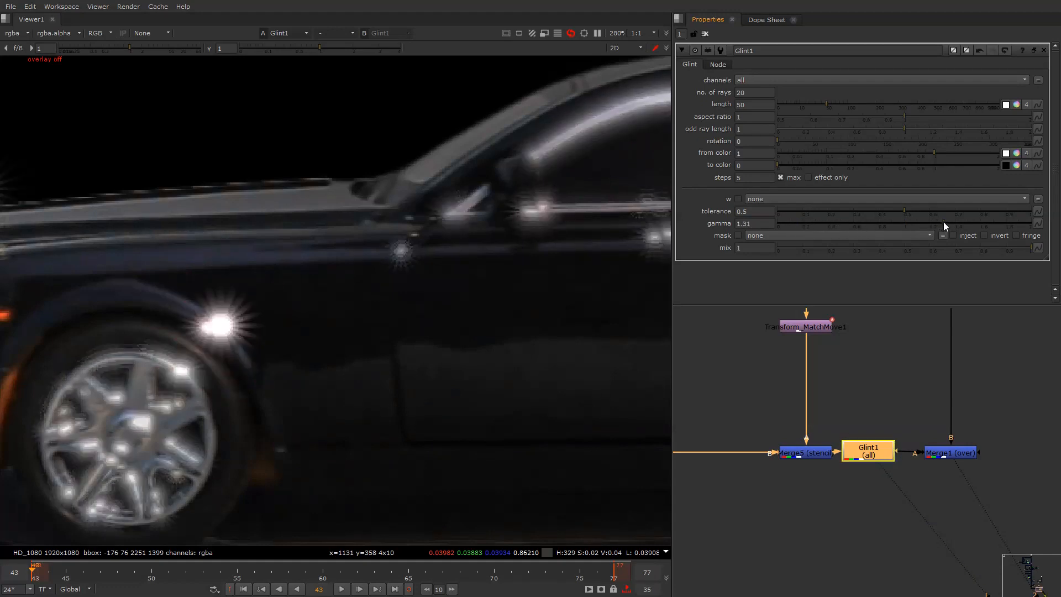
key(ctrl+z)
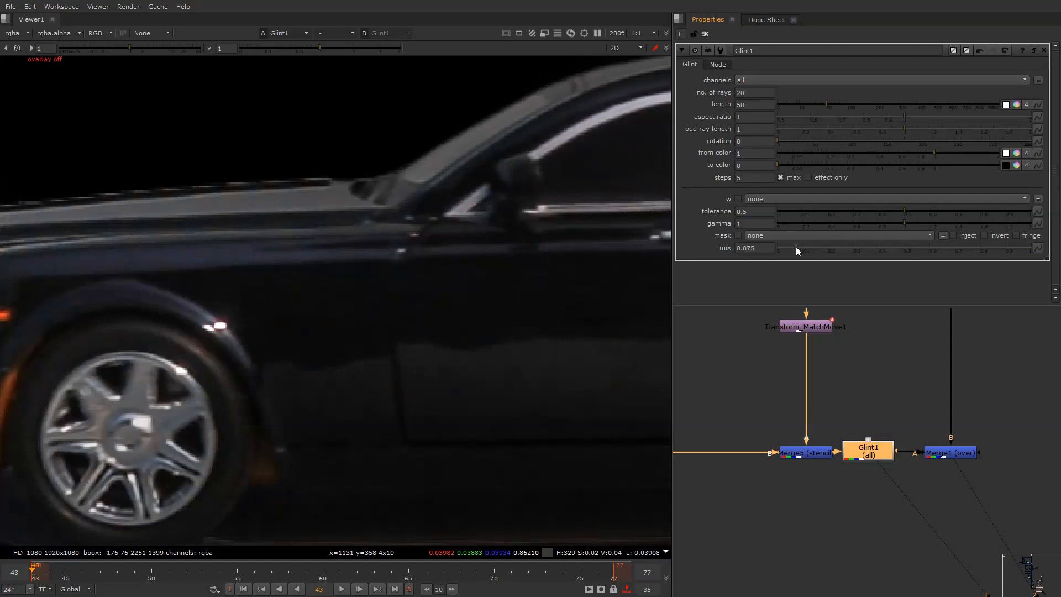
Detach Glint1 to inspect it as a side branch off Merge5, and reinsert it between Merge5 and Merge1
key(Delete)
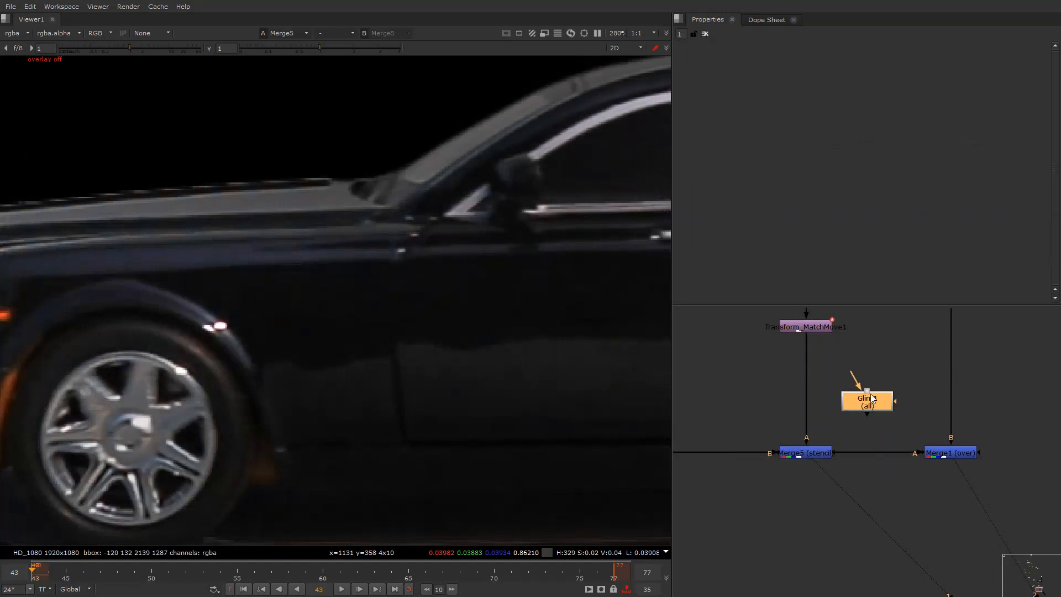
drag(849, 379, 813, 447)
key(1)
double_click(871, 398)
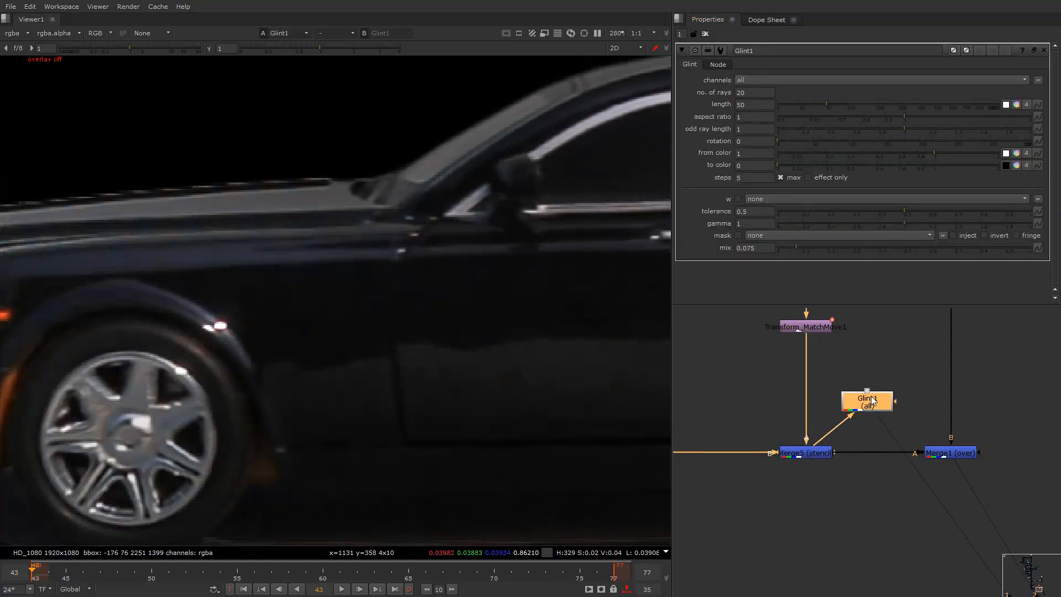
key(f)
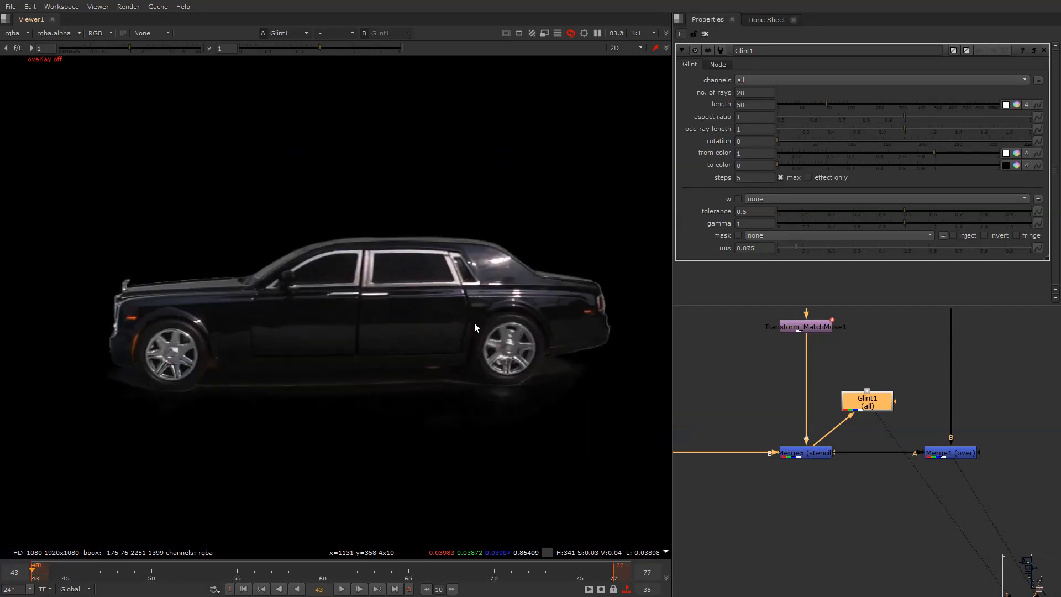
scroll(160, 321, up, 8)
scroll(218, 324, up, 2)
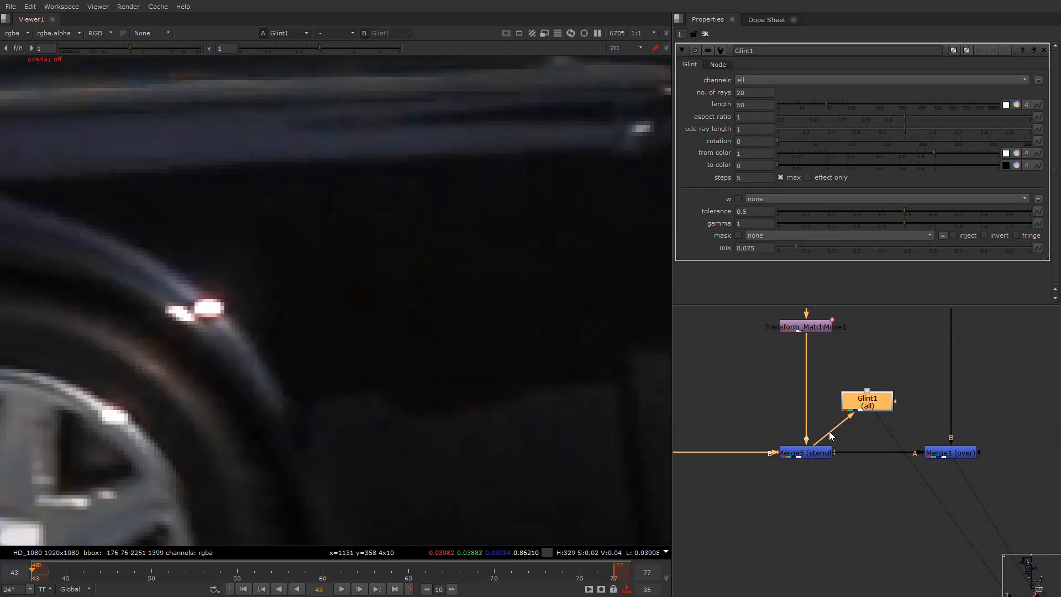
mouse_move(859, 447)
mouse_down()
mouse_move(867, 402)
mouse_move(866, 438)
mouse_up()
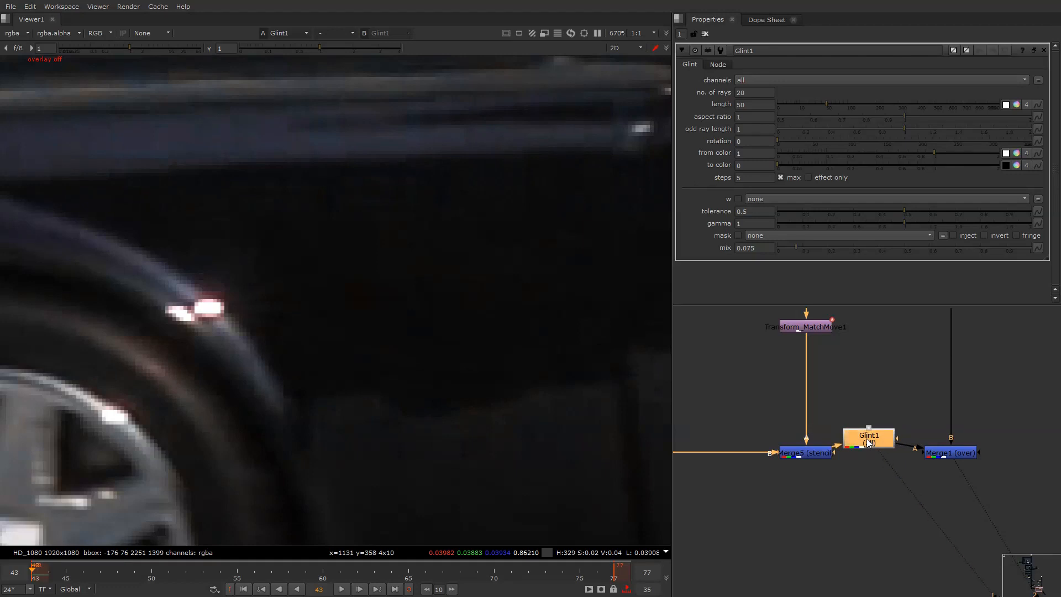
View Merge1 and compare the composite with Glint1 disabled and enabled, at full frame and close up on the car
click(949, 453)
key(1)
click(867, 443)
key(d)
key(d)
key(f)
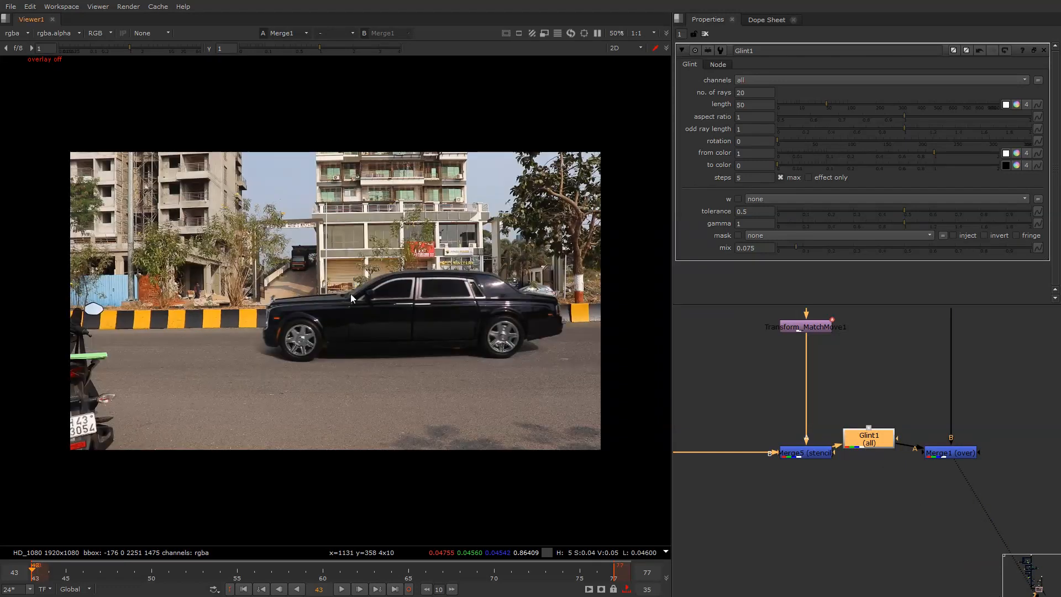
key(d)
key(d)
scroll(513, 303, up, 4)
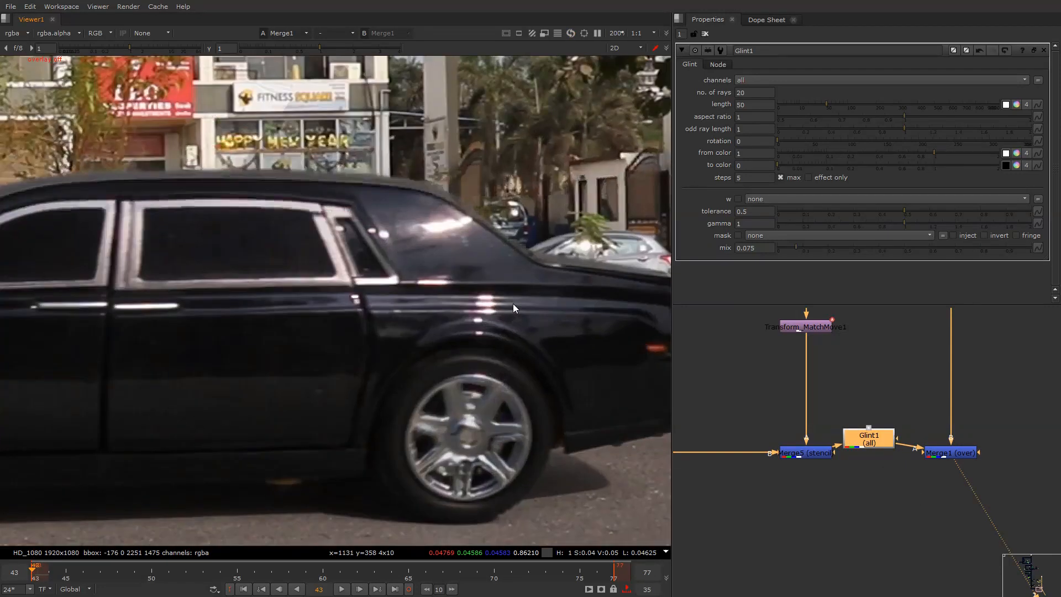
key(d)
key(d)
key(f)
Check the full composite in a single channel, toggle the viewer overlay and go to frame 65
key(y)
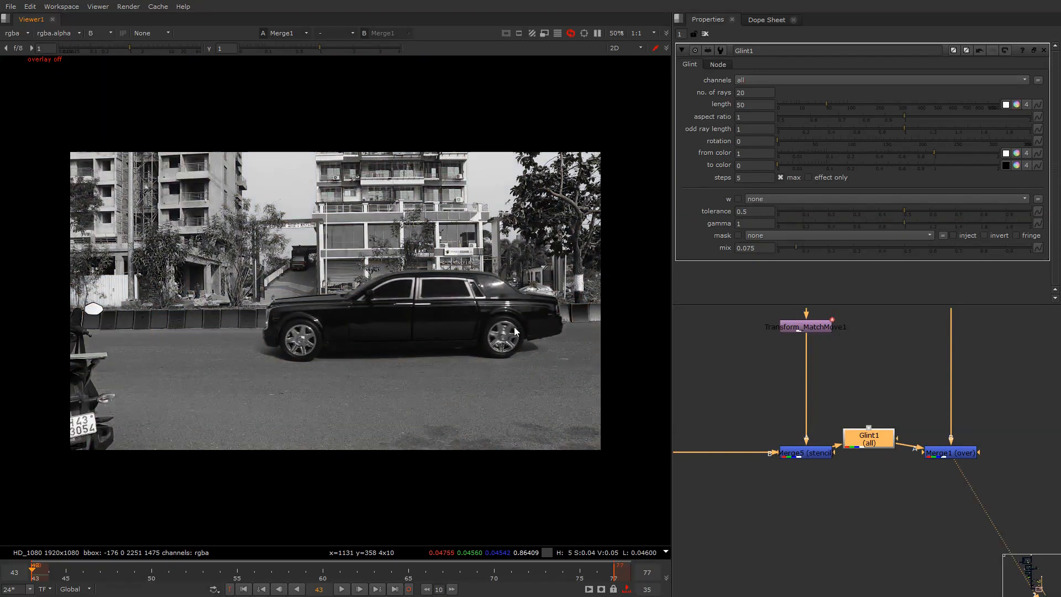
key(y)
right_click(512, 221)
key(q)
key(q)
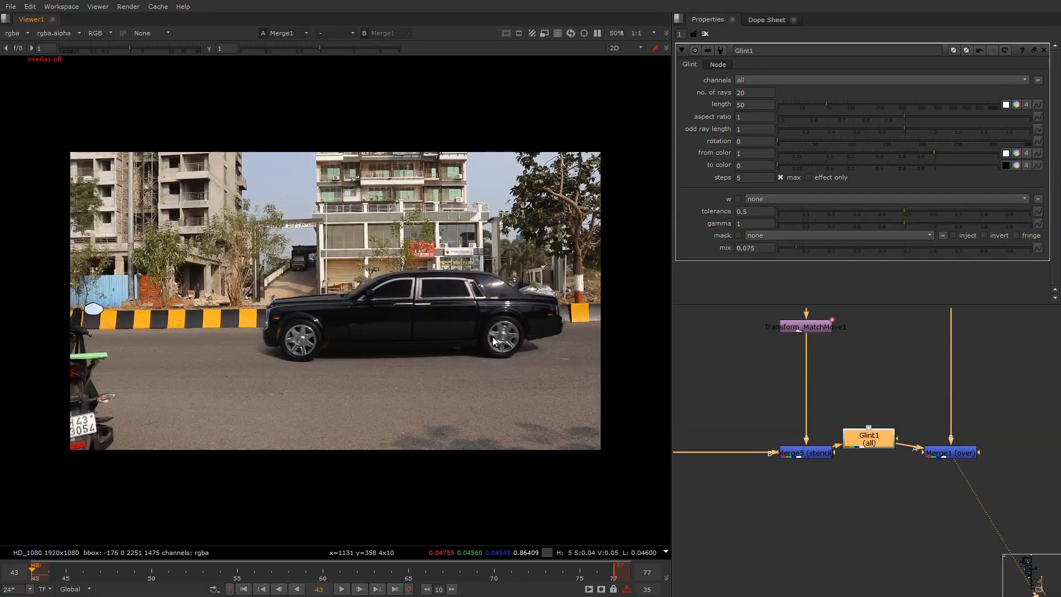
click(408, 569)
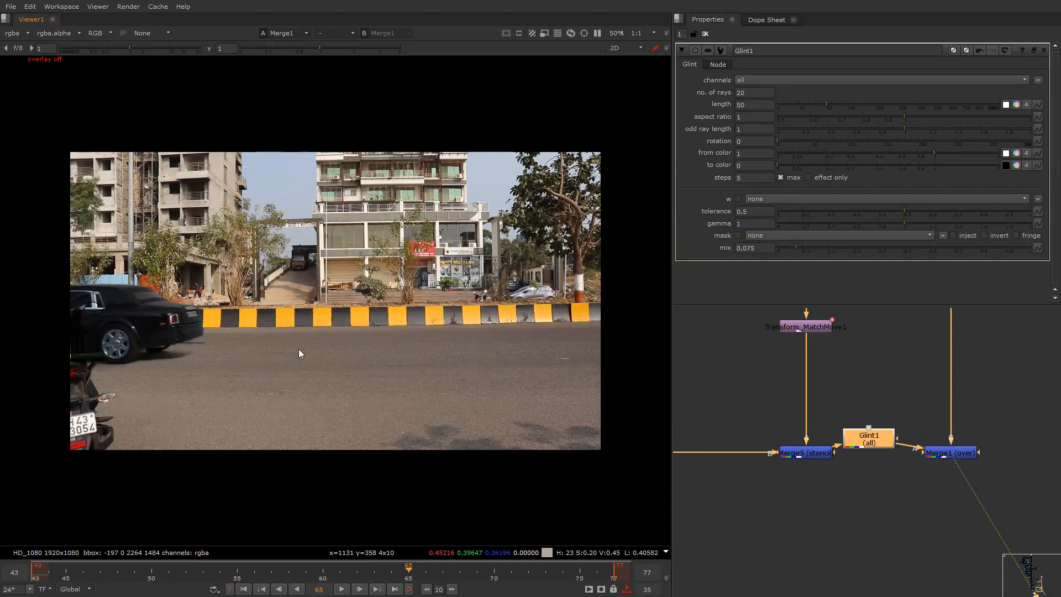
Review the shadow branch in the node graph and select the car's main node tree
scroll(838, 421, down, 5)
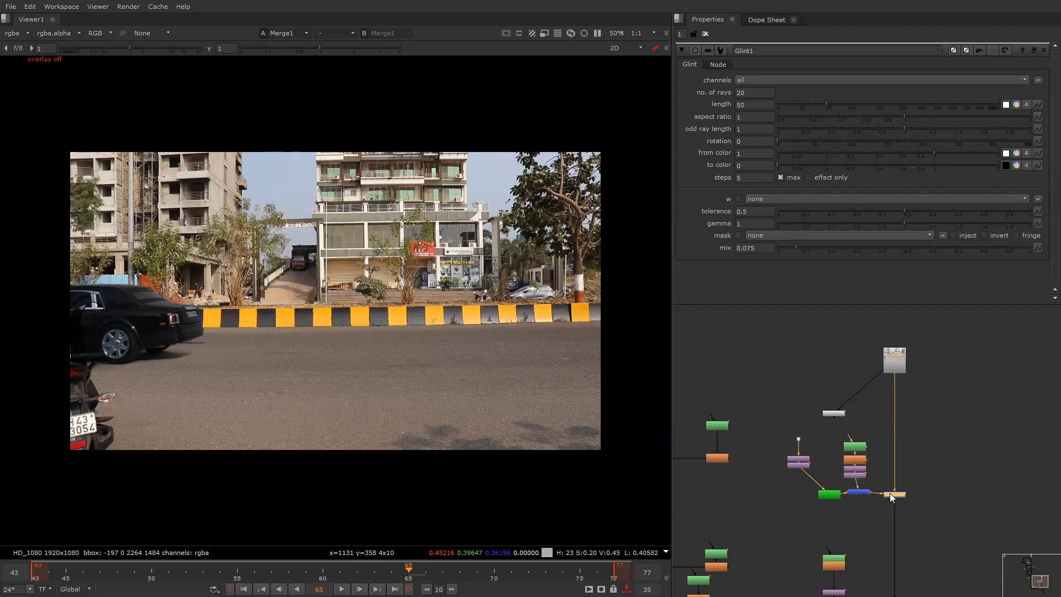
scroll(891, 497, down, 3)
scroll(858, 504, up, 3)
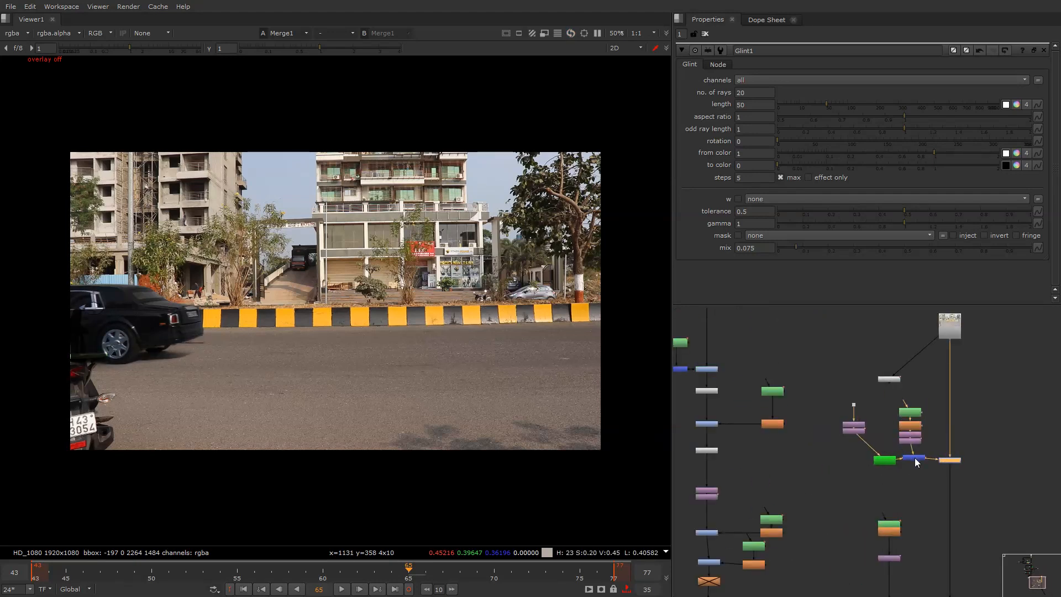
drag(915, 462, 854, 458)
scroll(850, 458, down, 6)
middle_drag(753, 410, 799, 508)
scroll(799, 508, down, 2)
drag(723, 364, 855, 580)
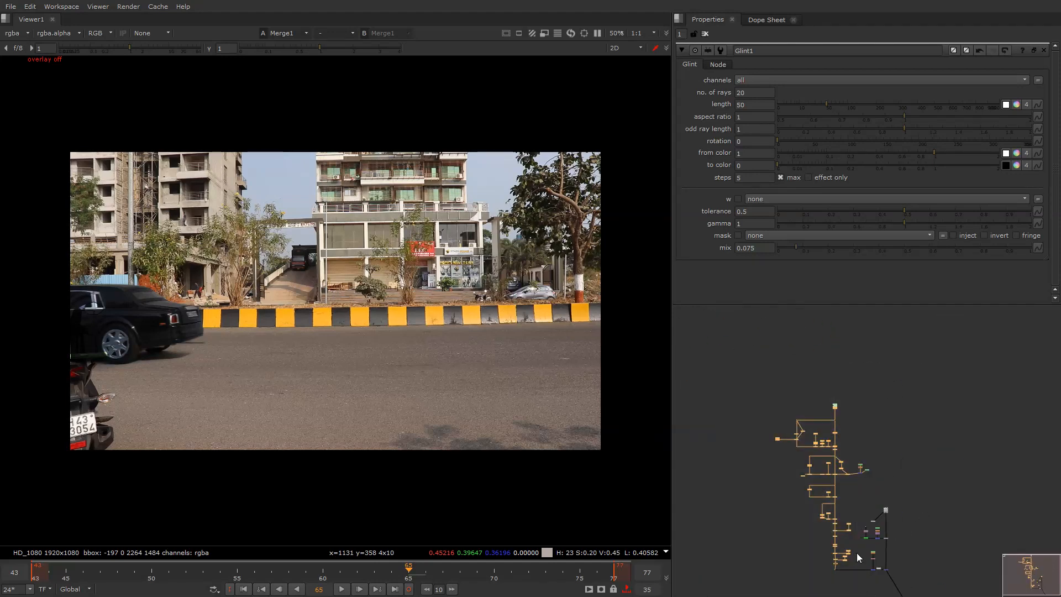
Spread out the shadow branch by moving its keyer stack and its roto mask stack farther away from the background line
scroll(855, 477, up, 4)
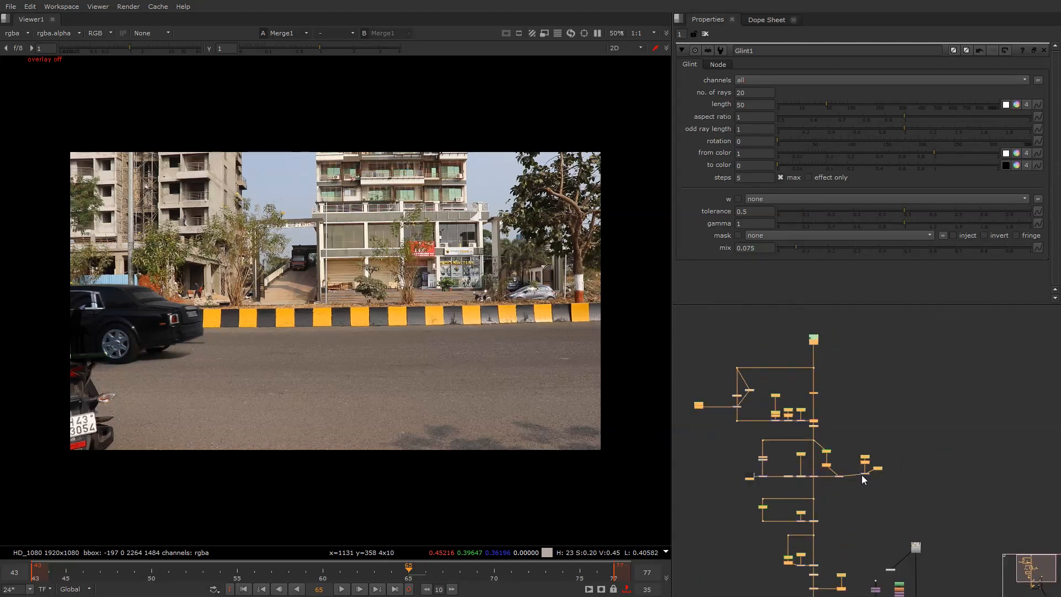
scroll(861, 475, down, 3)
middle_drag(861, 475, 824, 475)
middle_drag(851, 547, 843, 441)
scroll(843, 440, up, 2)
drag(841, 421, 775, 442)
scroll(872, 466, up, 4)
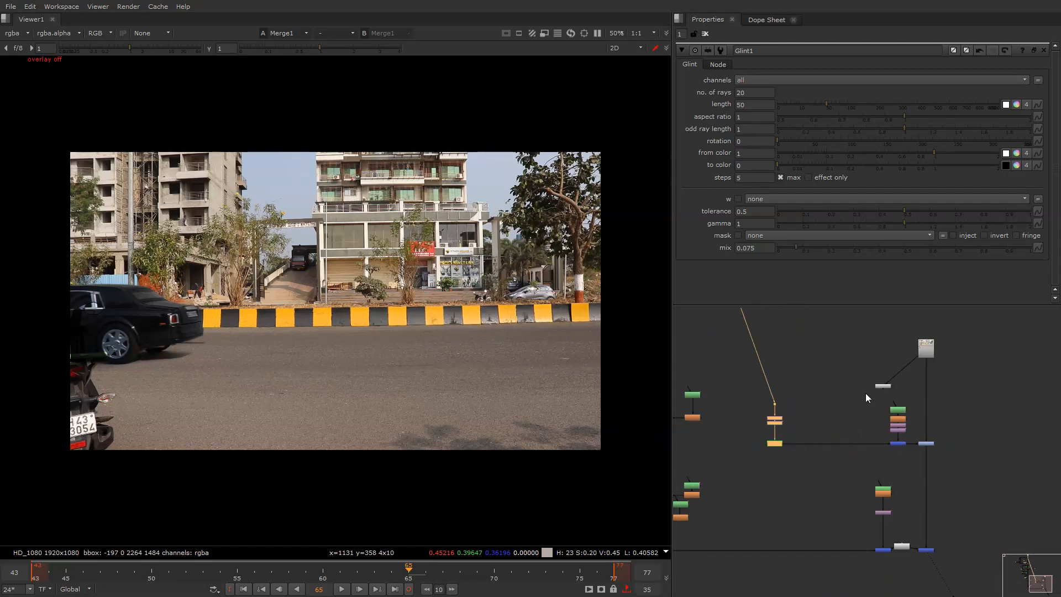
drag(857, 381, 850, 442)
scroll(852, 411, up, 3)
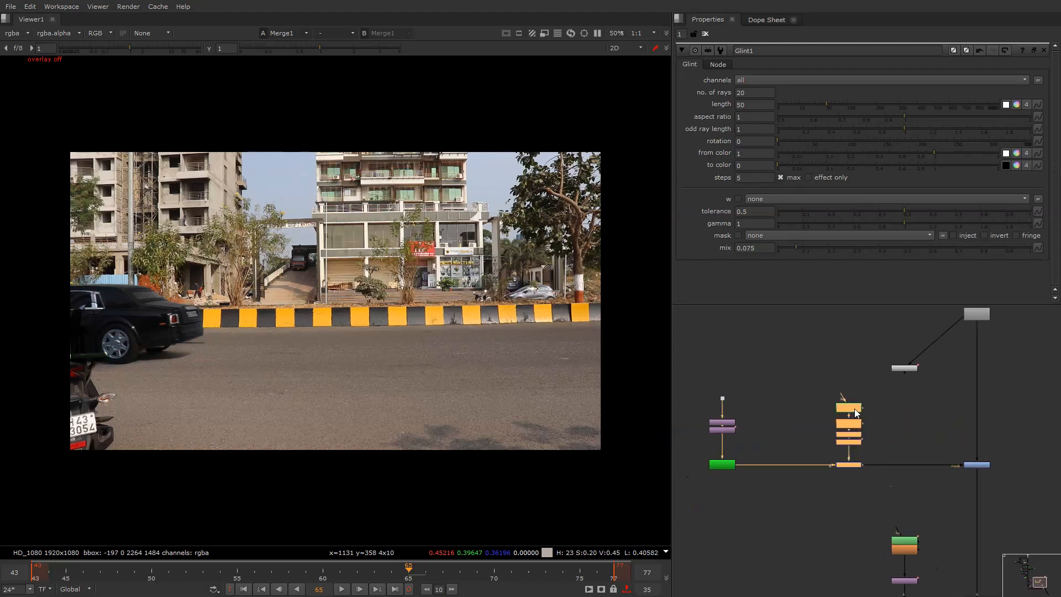
Move the grey node beside the background footage out of the way and raise the Roto, Blur11 and Transform6 group above Transform7
click(885, 408)
drag(907, 373, 1058, 323)
drag(879, 367, 832, 428)
drag(841, 385, 838, 347)
click(820, 414)
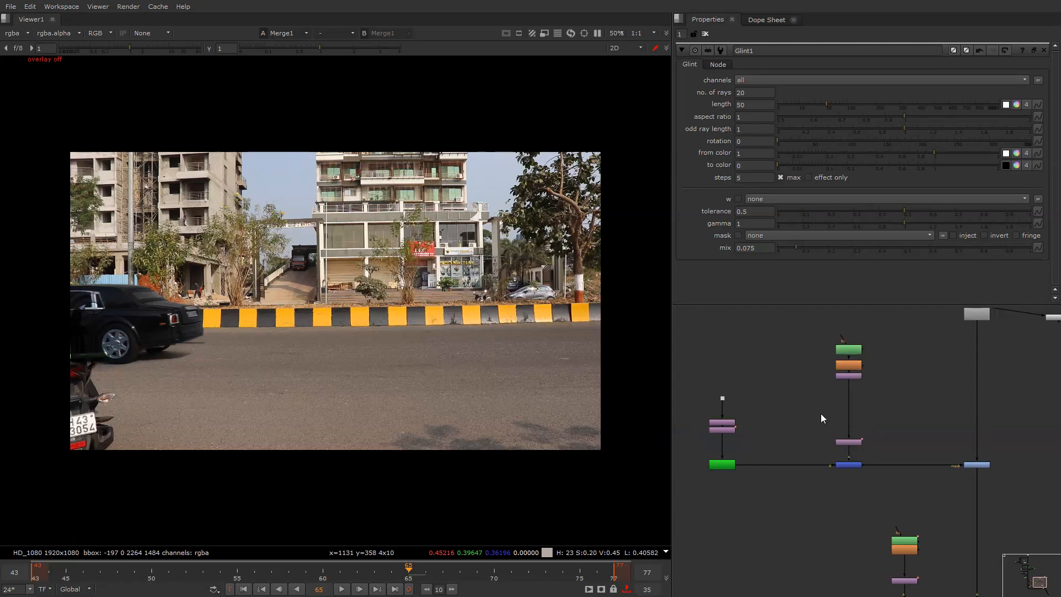
Copy a Roto node from the car's matte branch and paste it beside Blur11 in the shadow branch
scroll(821, 413, down, 5)
scroll(884, 475, up, 2)
scroll(845, 381, up, 6)
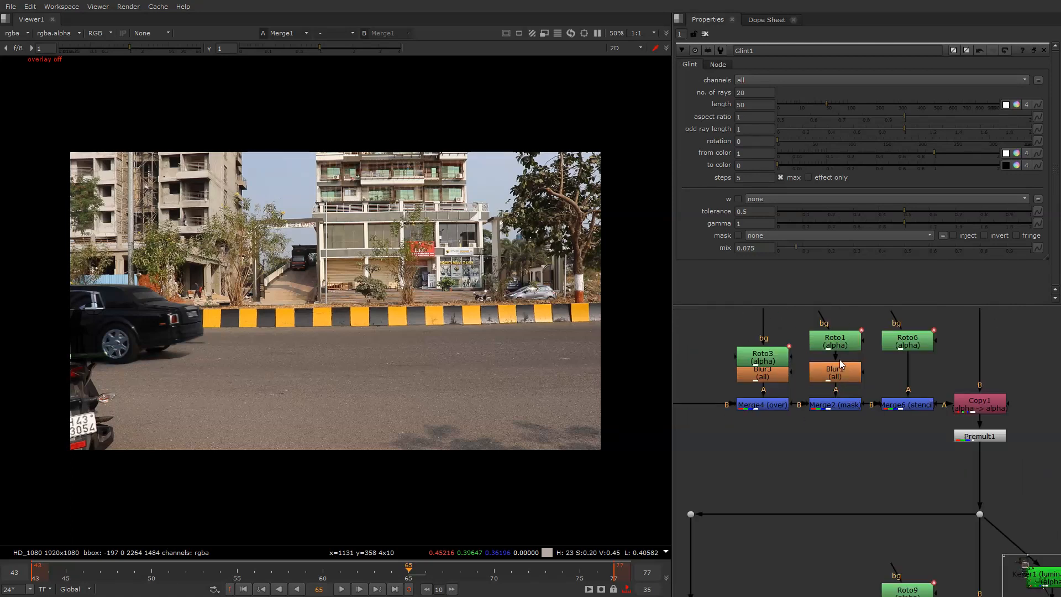
scroll(869, 399, down, 4)
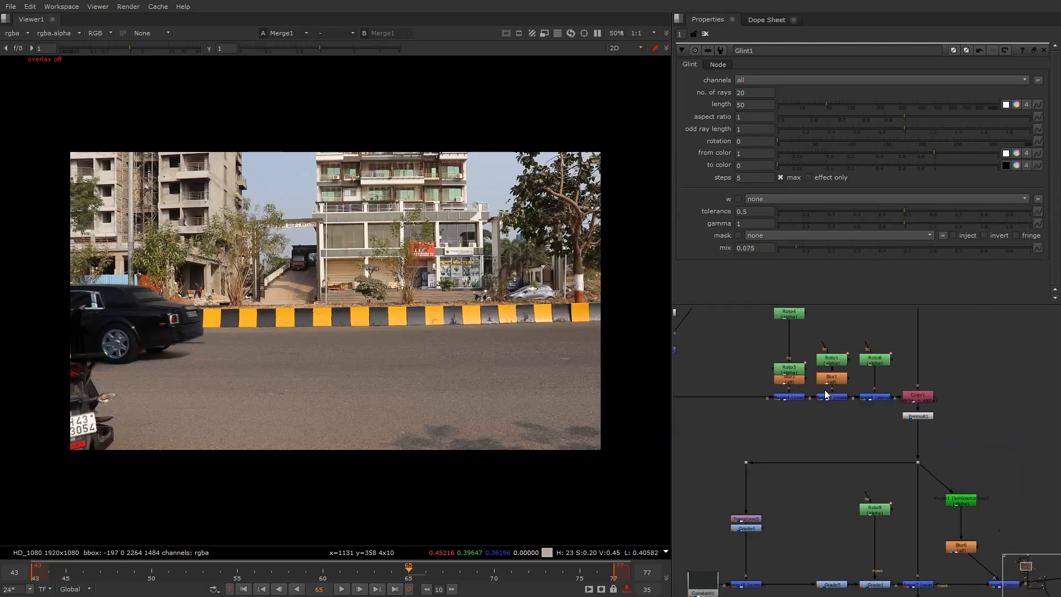
scroll(878, 396, down, 6)
middle_drag(955, 522, 811, 331)
scroll(959, 481, up, 5)
key(ctrl+v)
scroll(876, 390, up, 3)
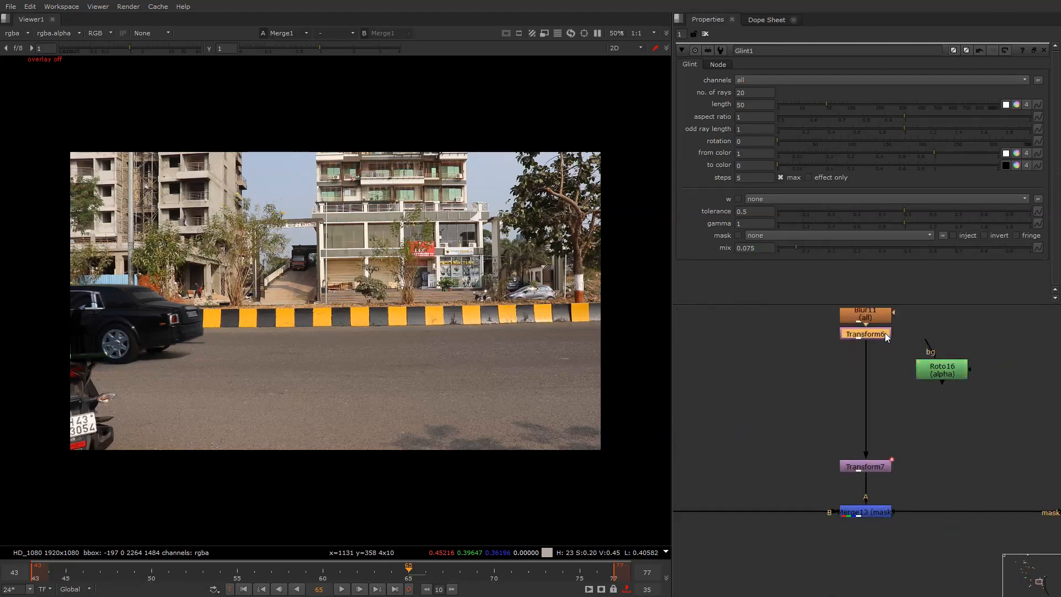
Lower Transform6 and insert a stencil Merge between Blur11 and Transform6 with the pasted Roto16 as its A input
double_click(884, 332)
drag(884, 333, 879, 422)
click(878, 396)
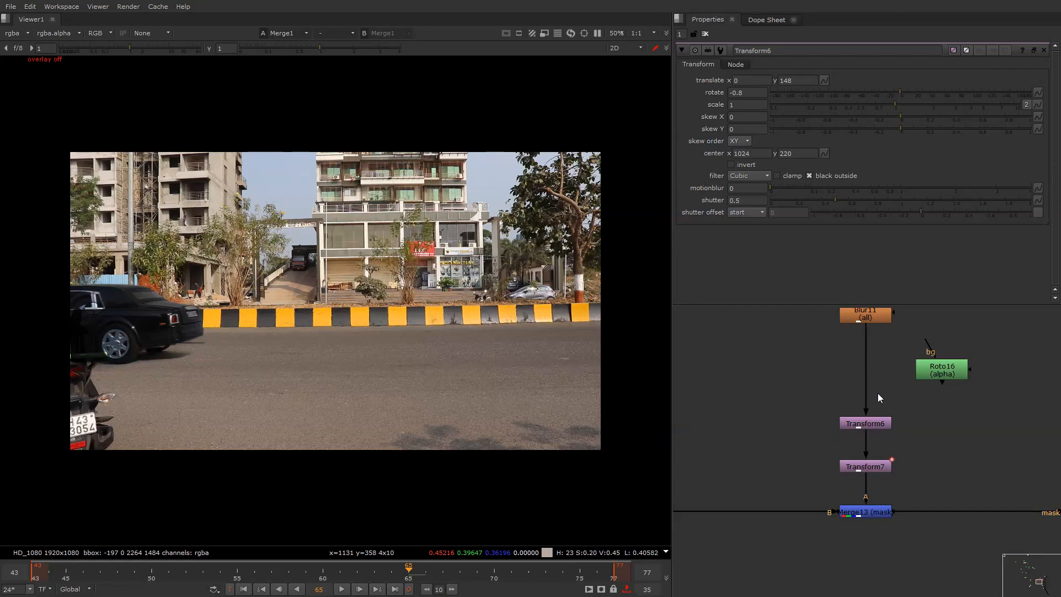
key(m)
drag(849, 371, 864, 364)
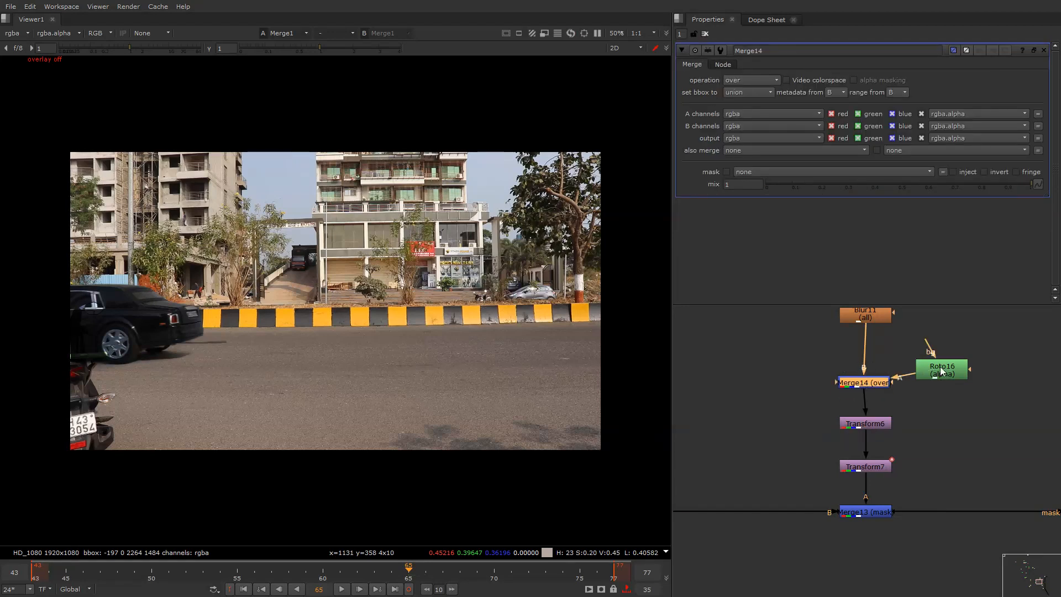
click(737, 80)
click(756, 293)
Insert another stencil Merge after Merge13, using the transformed foreground roto above Merge5 as its A input
scroll(906, 400, down, 5)
key(m)
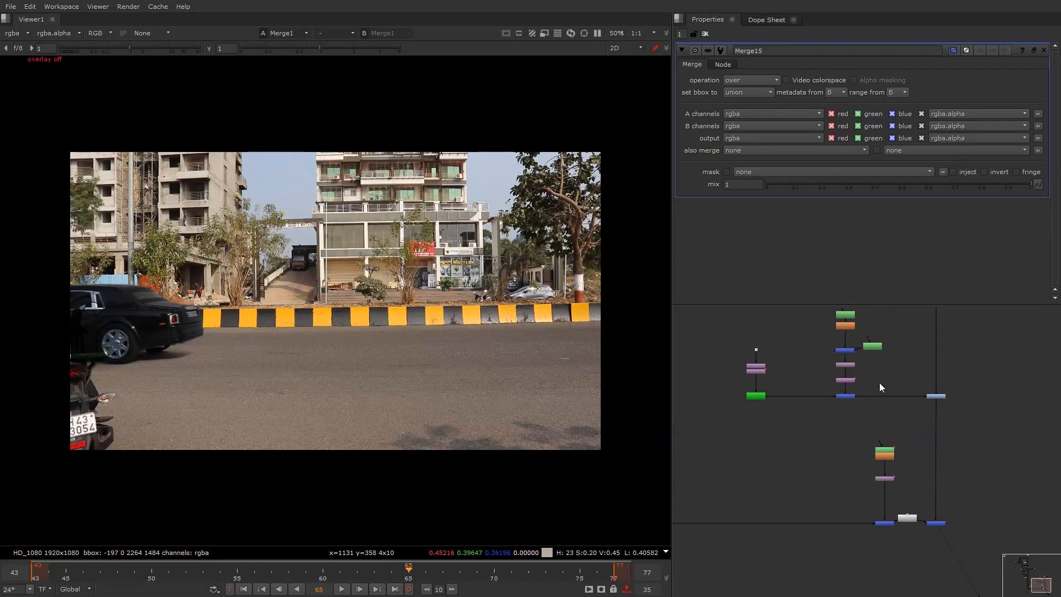
drag(879, 382, 896, 390)
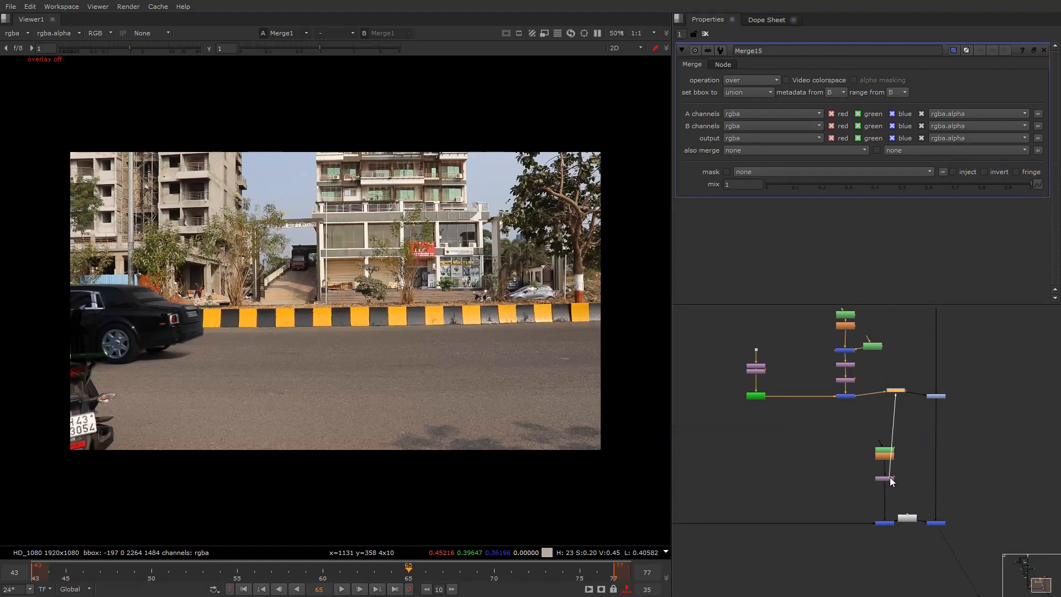
drag(889, 479, 886, 479)
click(760, 78)
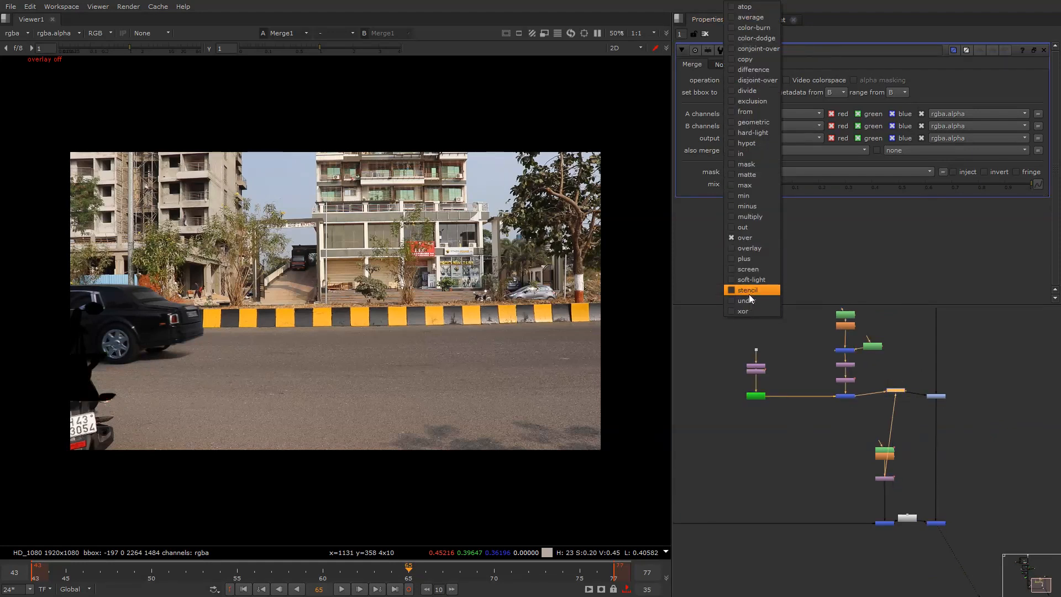
click(748, 294)
Check the shadow composite at frame 43 and advance to frame 45
right_click(338, 184)
click(348, 199)
key(q)
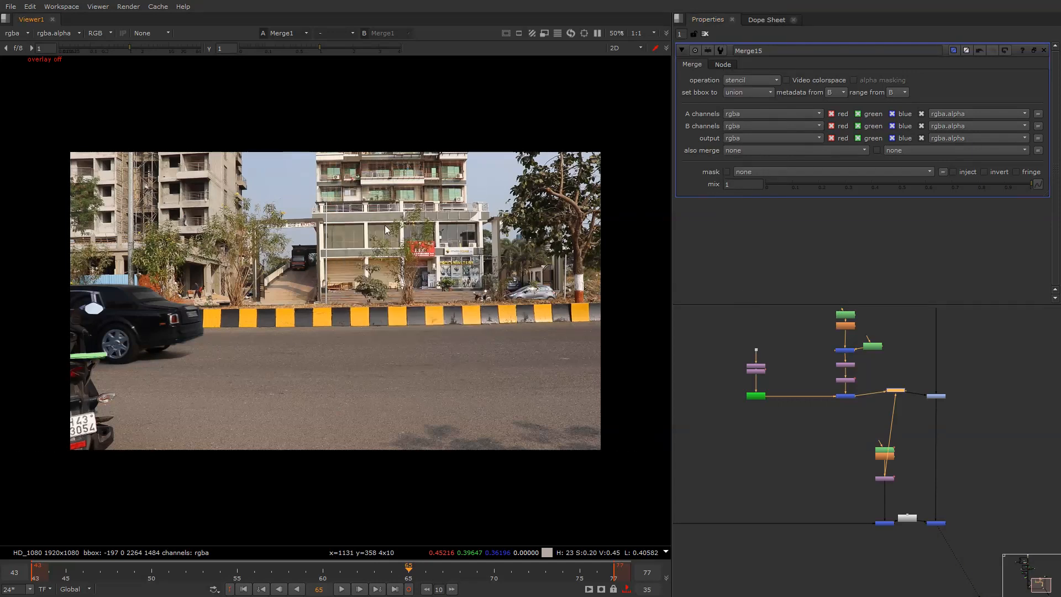
middle_drag(921, 423, 850, 433)
key(Home)
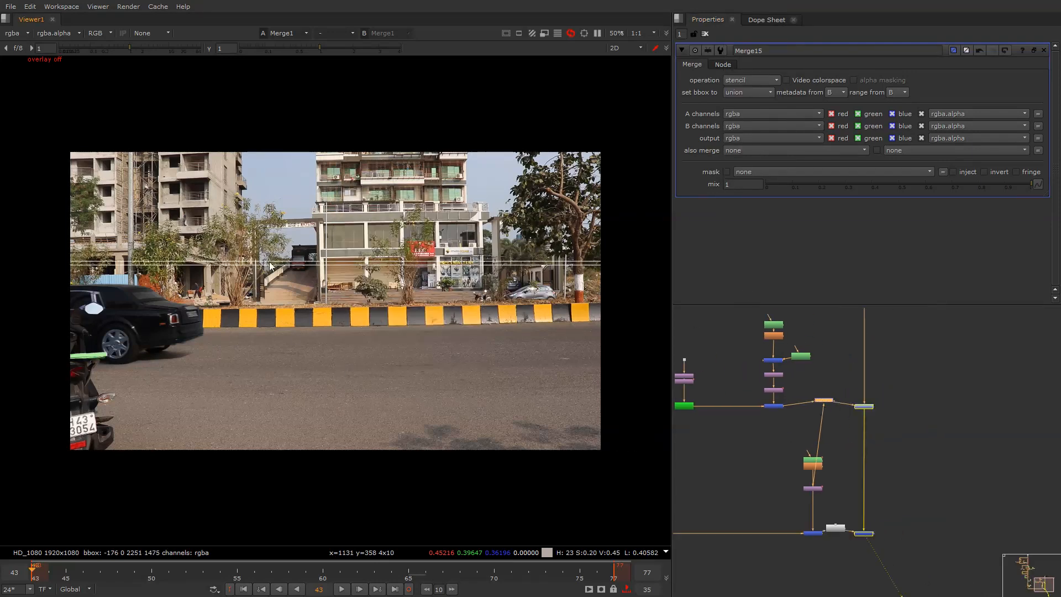
key(q)
key(q)
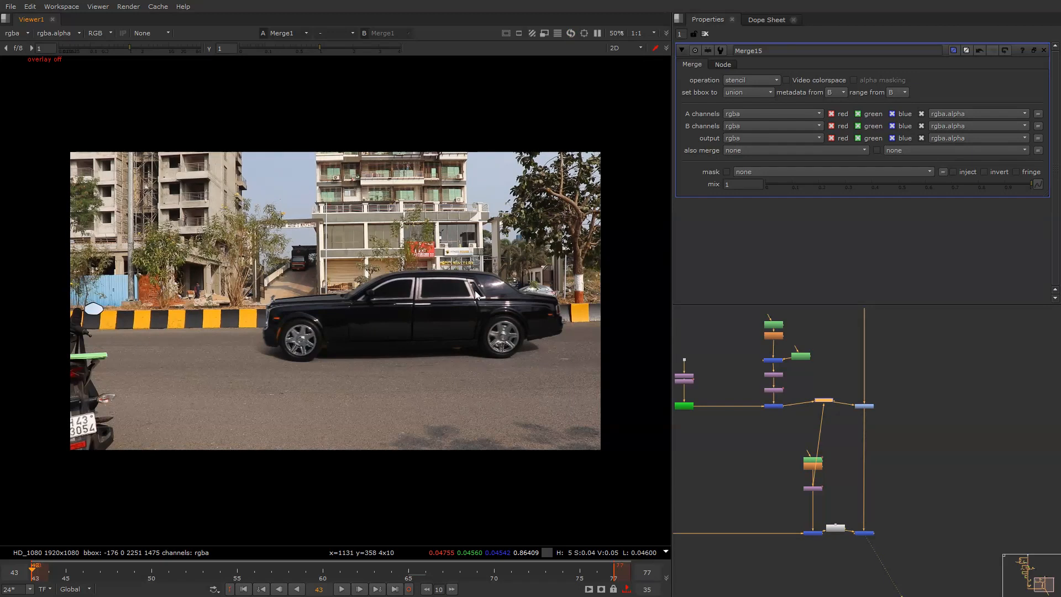
scroll(836, 421, down, 5)
middle_drag(809, 421, 846, 419)
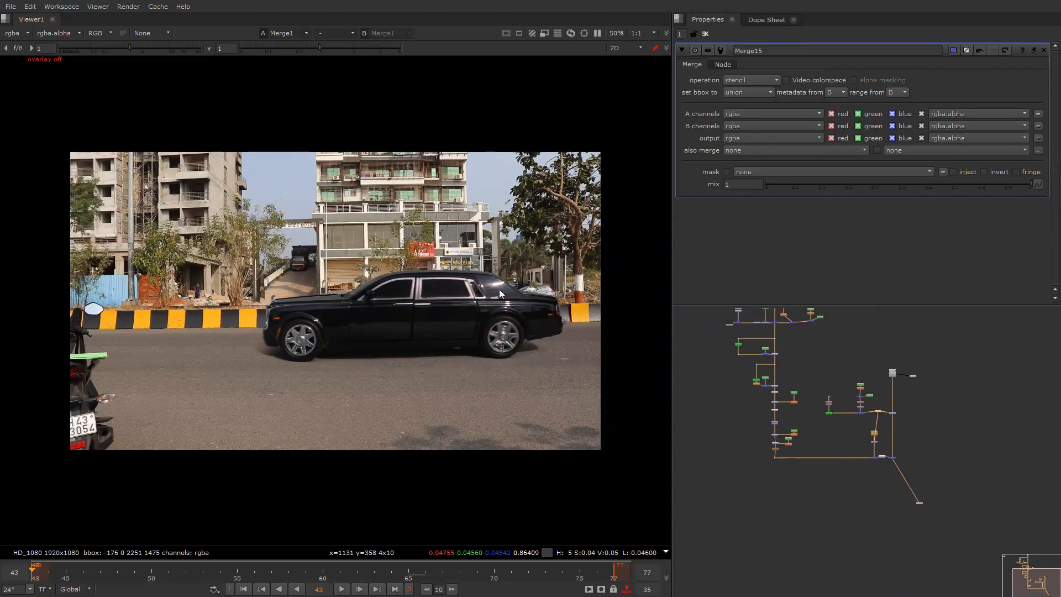
right_click(484, 222)
key(Escape)
scroll(901, 439, up, 5)
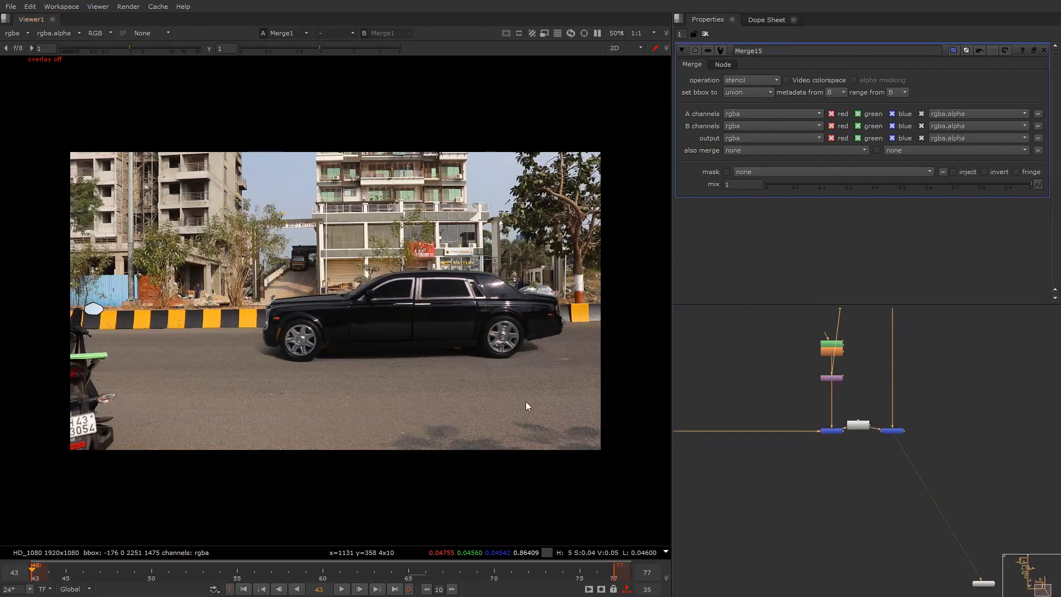
key(Right)
key(Right)
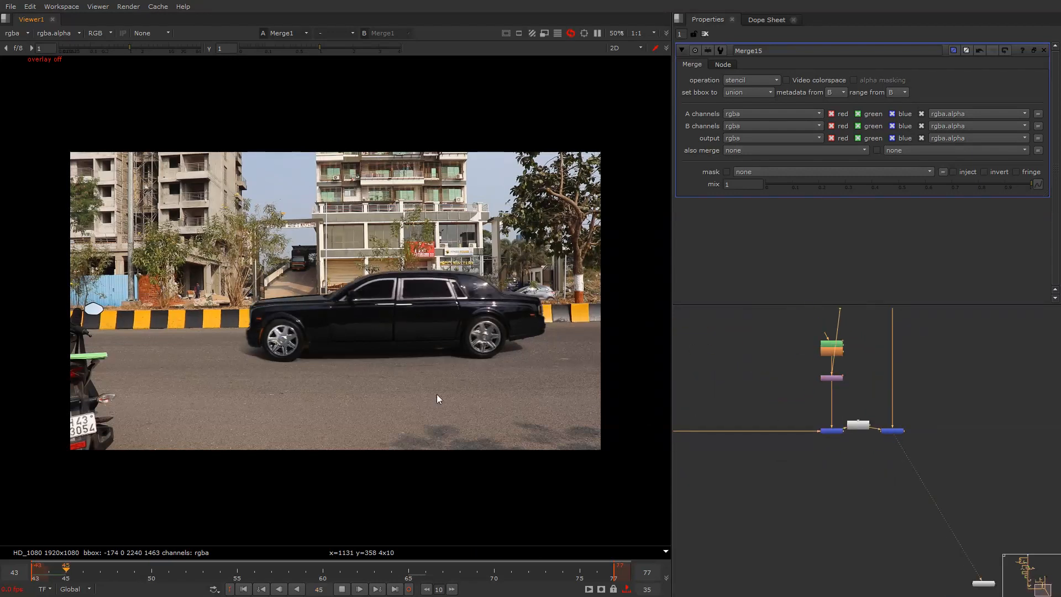
Add a Transform node below Merge1, connect it to Merge1's output and view it
key(t)
scroll(893, 469, up, 3)
click(880, 449)
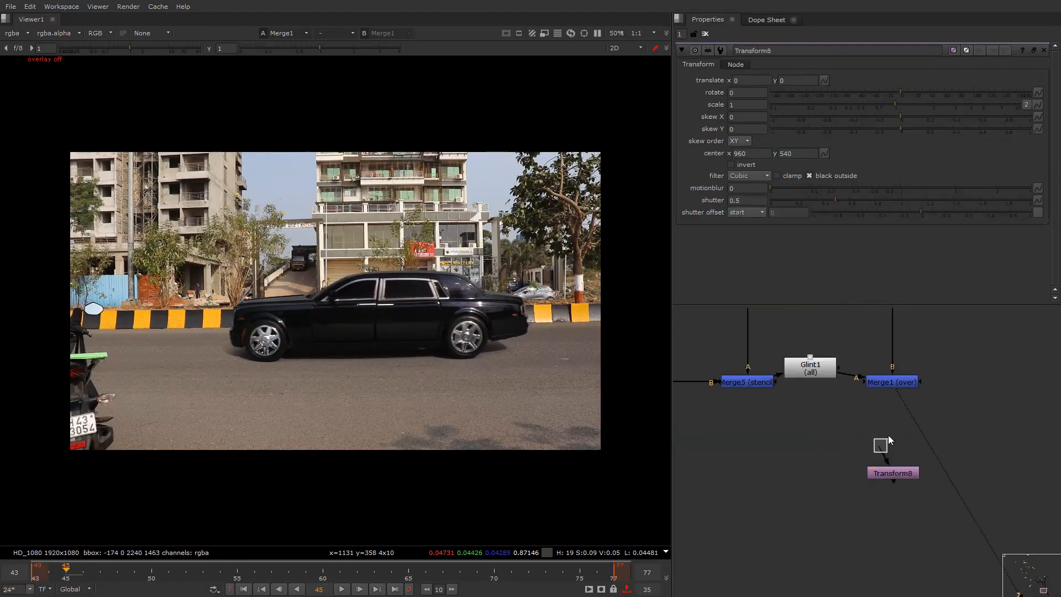
drag(878, 456, 892, 385)
click(893, 471)
key(1)
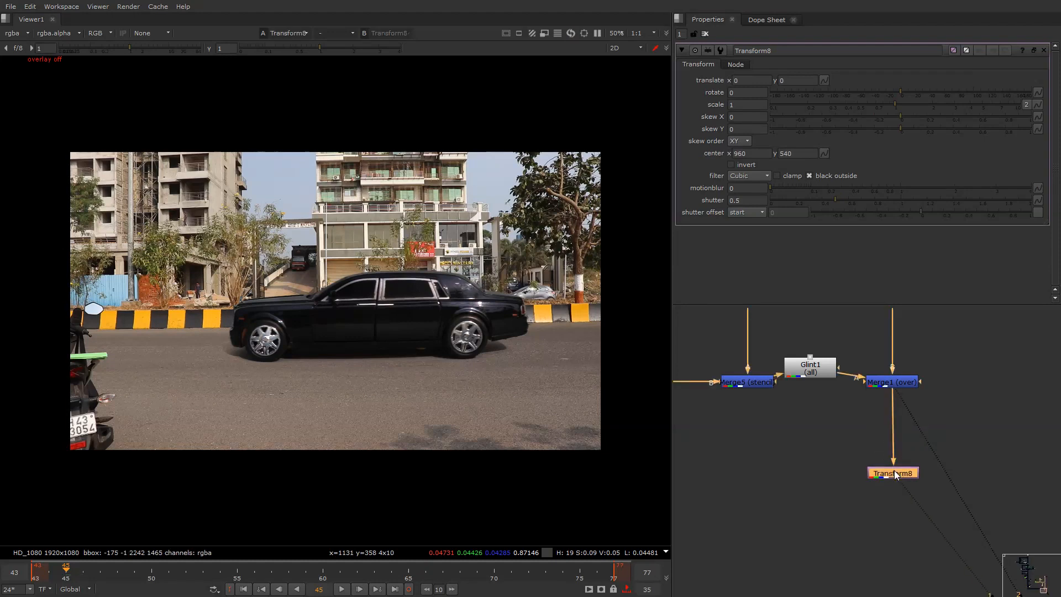
Show the transform handles, return to frame 43 and move Transform8's centre onto the car at x 1480, y 518
right_click(474, 233)
click(476, 303)
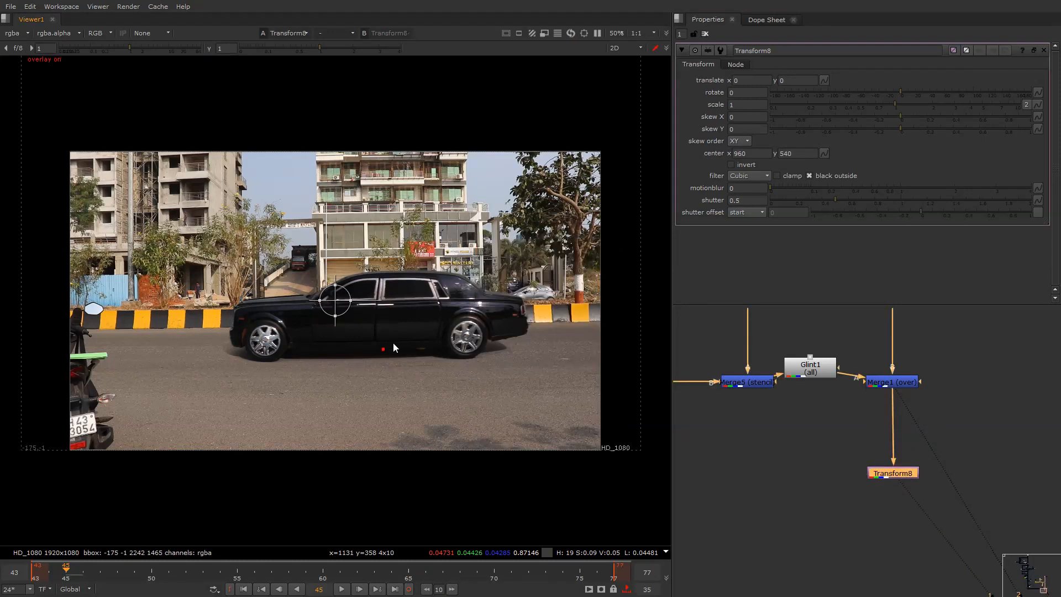
key(Left)
key(Left)
ctrl+drag(335, 301, 481, 307)
right_click(524, 181)
click(530, 198)
right_click(474, 272)
click(479, 289)
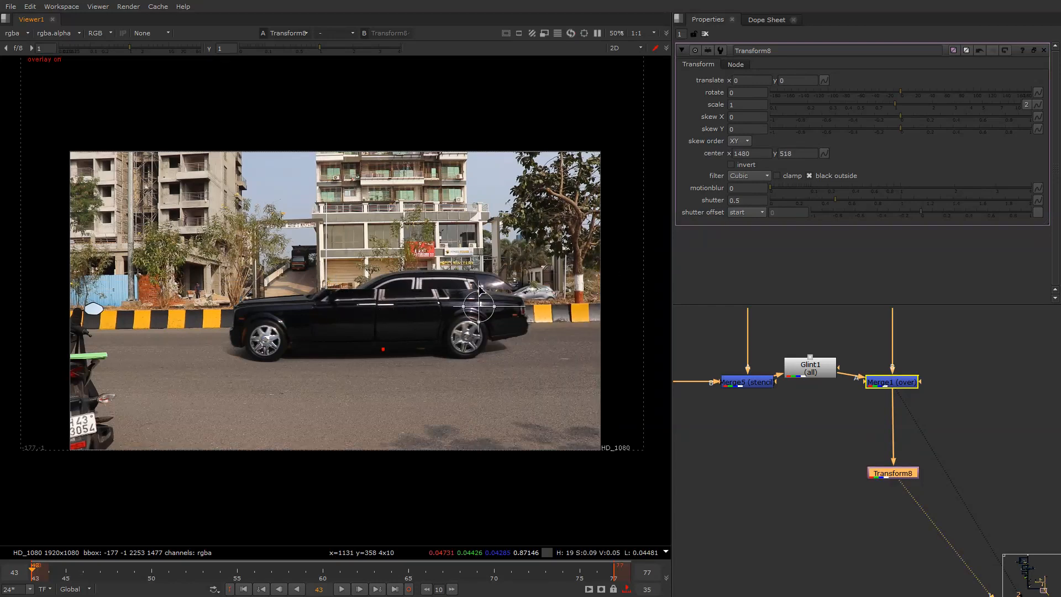
Keyframe Transform8's translate at frame 43, scale the shot to 1.1 and shift it to x 140, y -10
click(822, 81)
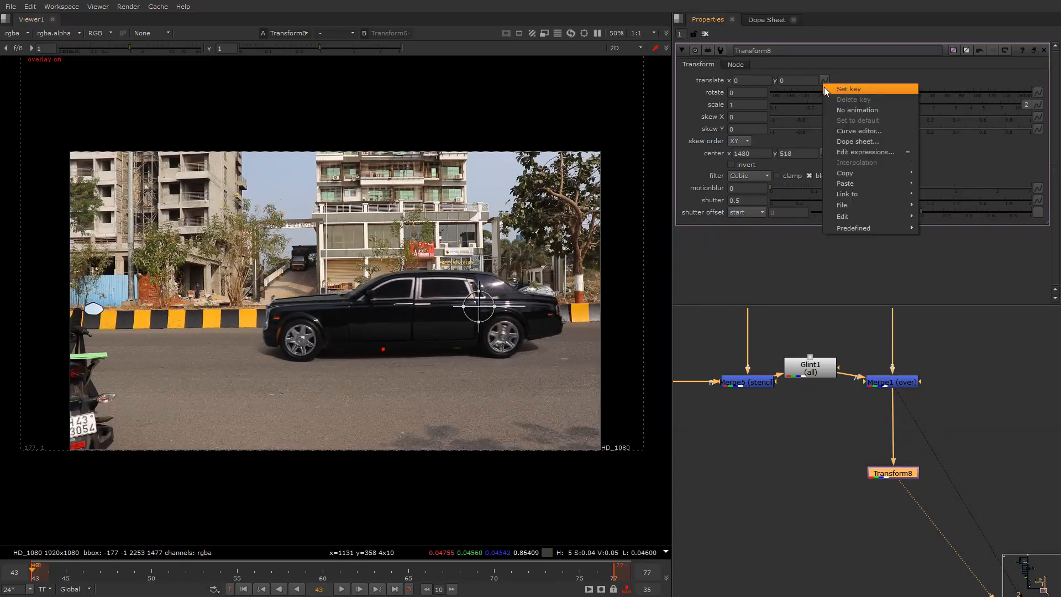
click(824, 87)
click(752, 105)
text(.1)
key(Return)
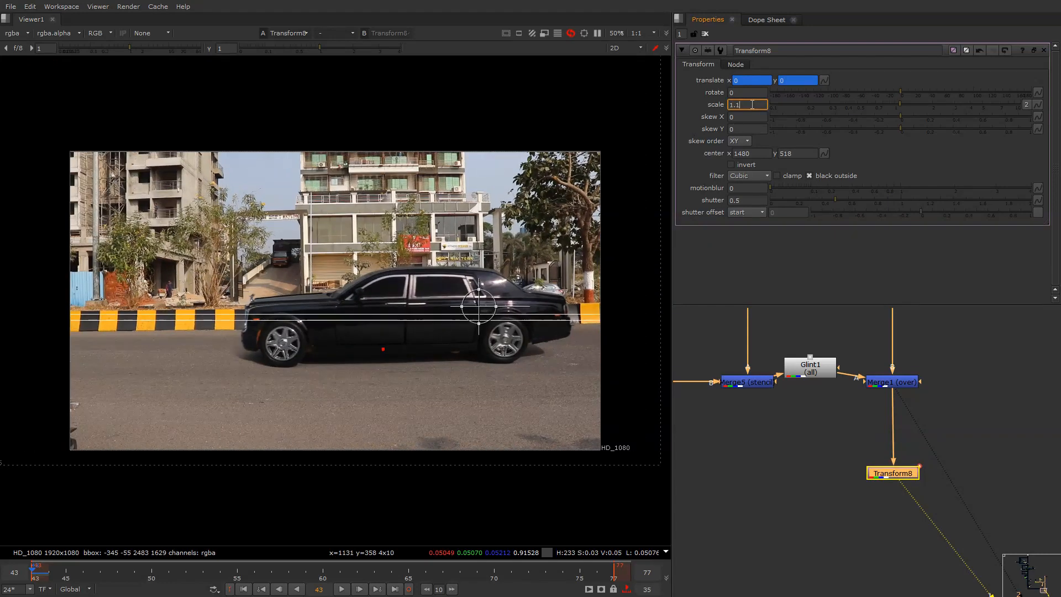
mouse_move(478, 310)
mouse_down()
mouse_move(525, 312)
mouse_move(496, 314)
mouse_up()
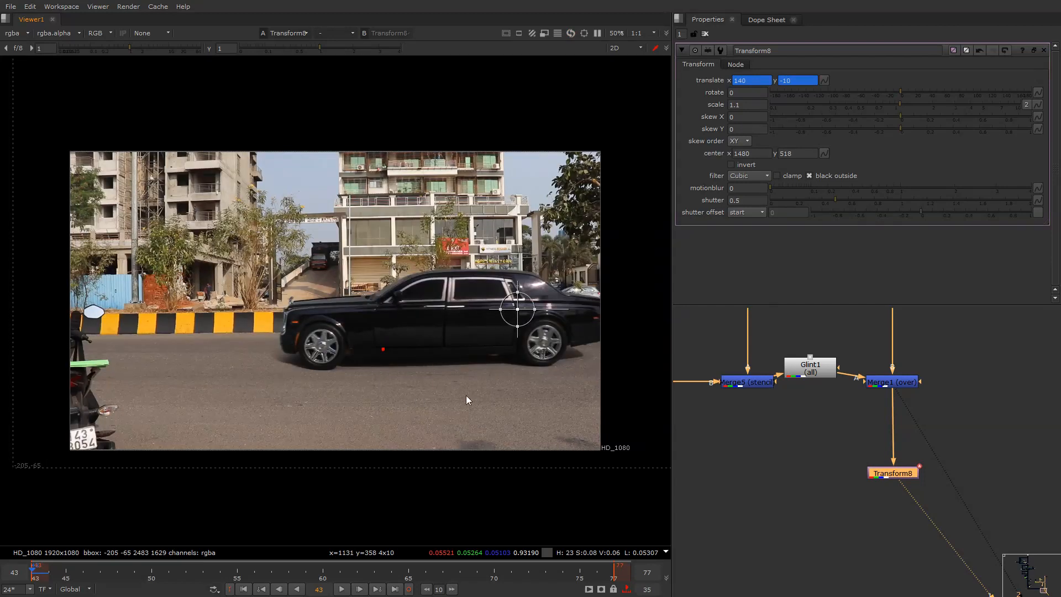
Keyframe Transform8's translate to x -40, y -10 at frame 77 and return to the first frame
key(End)
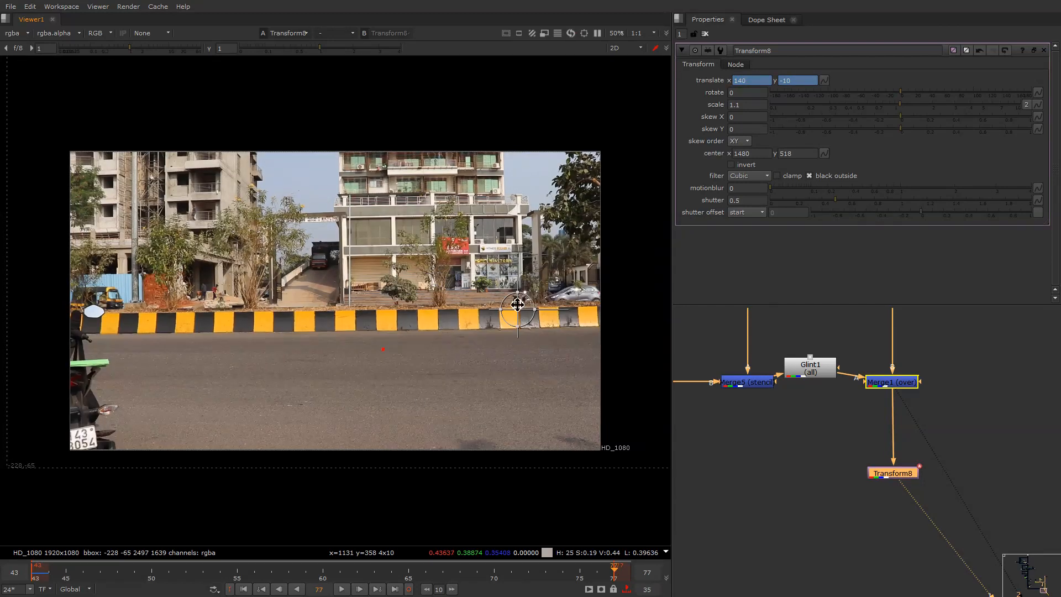
drag(517, 305, 468, 304)
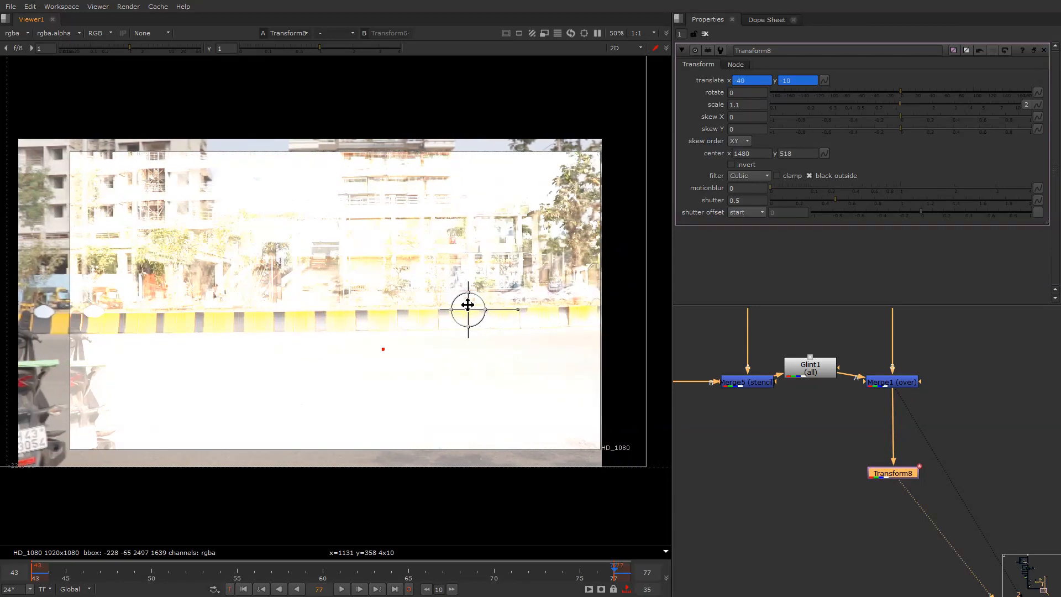
key(Home)
key(ctrl+z)
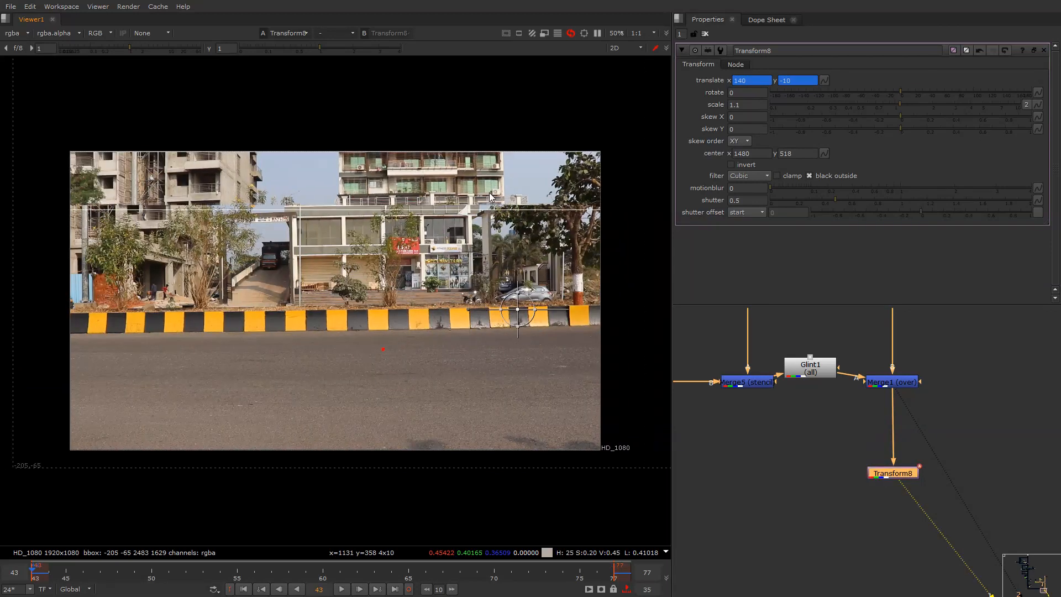
Check the reframed composite at frame 43 with the viewer overlay hidden and shown, and look over the node graph
key(o)
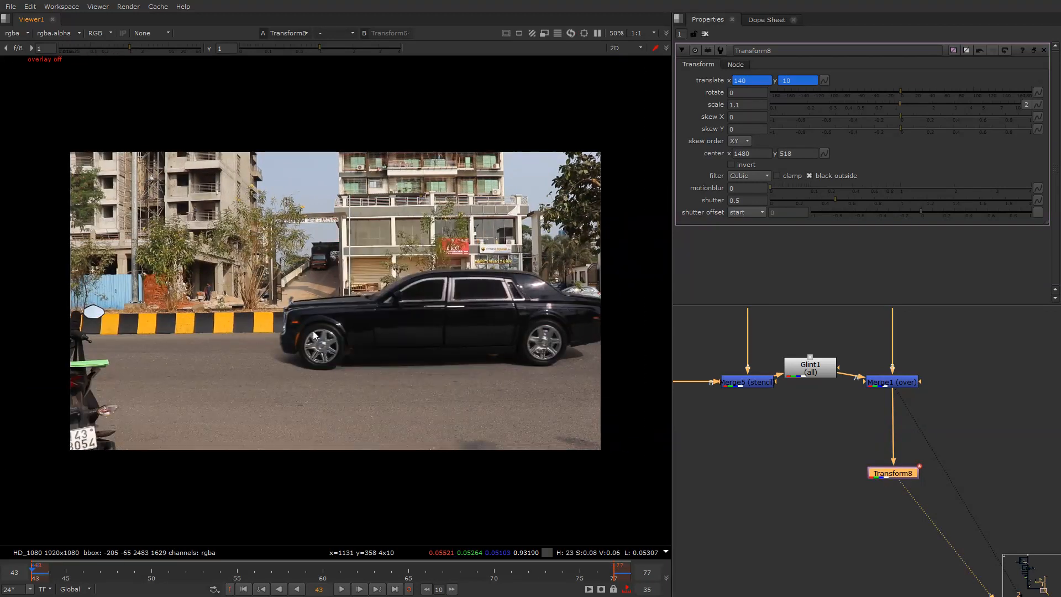
key(o)
scroll(953, 449, down, 3)
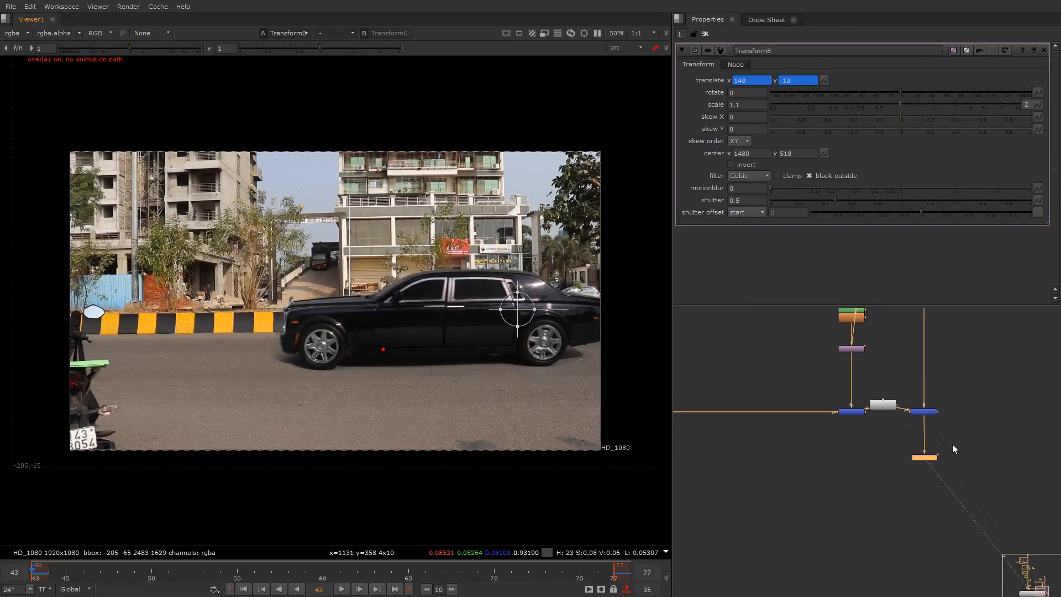
scroll(952, 448, down, 5)
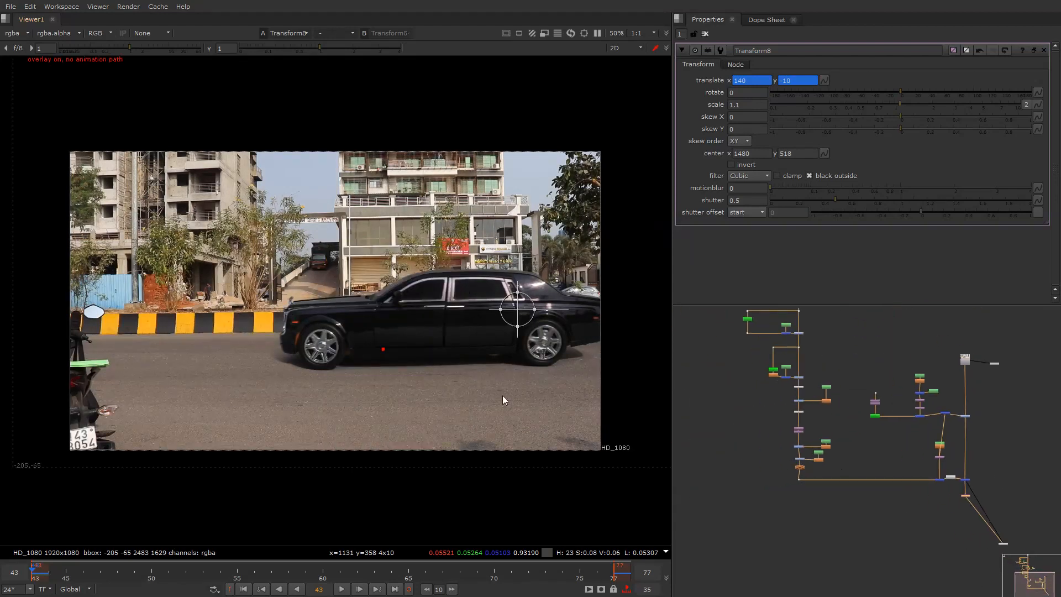
key(o)
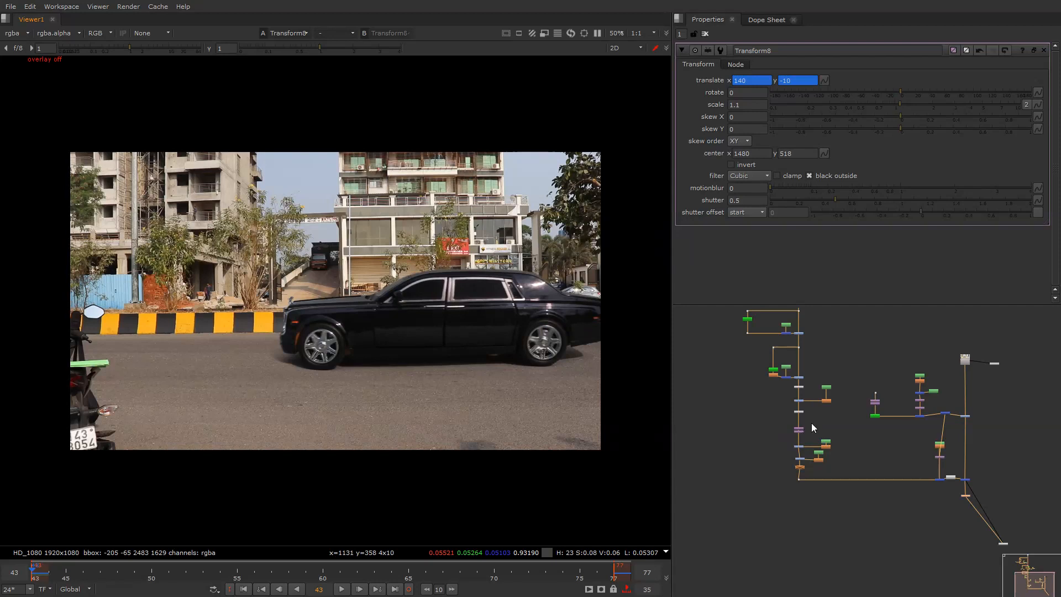
Enable VectorBlur1 below Grade7 and play the sequence to check the car's motion blur
scroll(840, 428, up, 5)
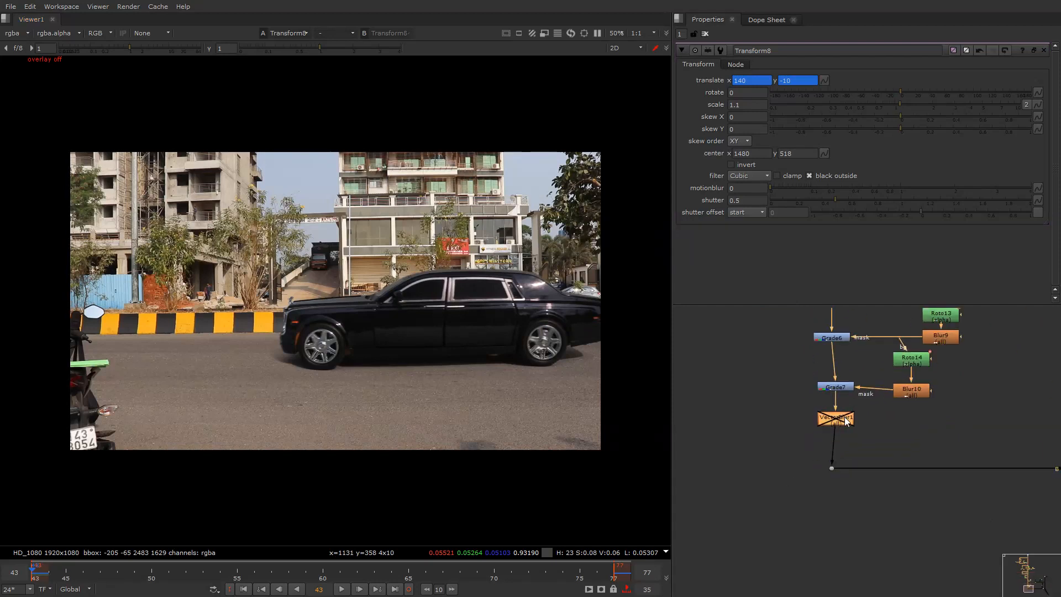
click(847, 421)
key(d)
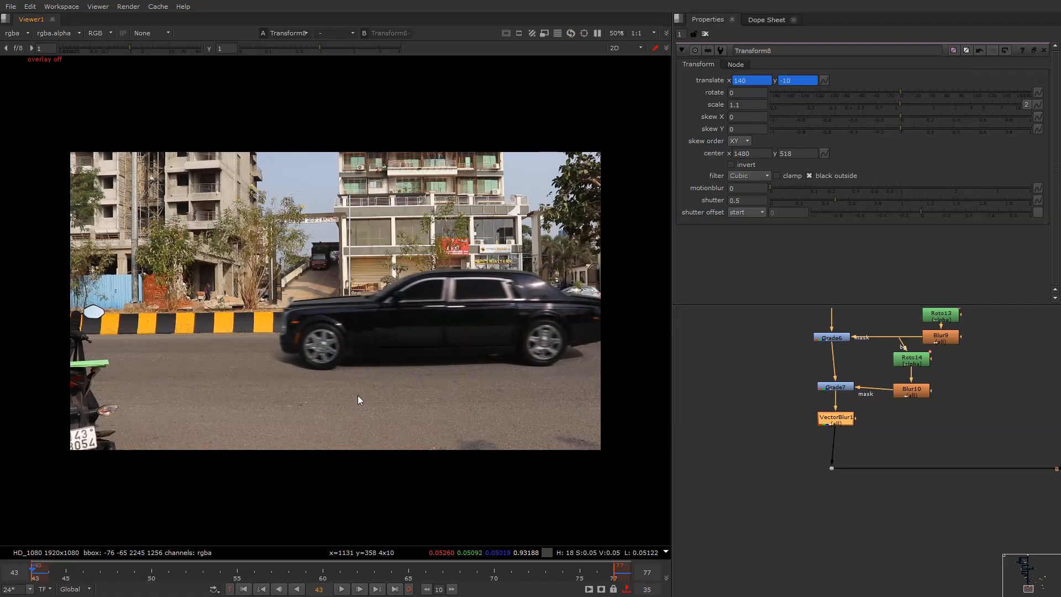
key(l)
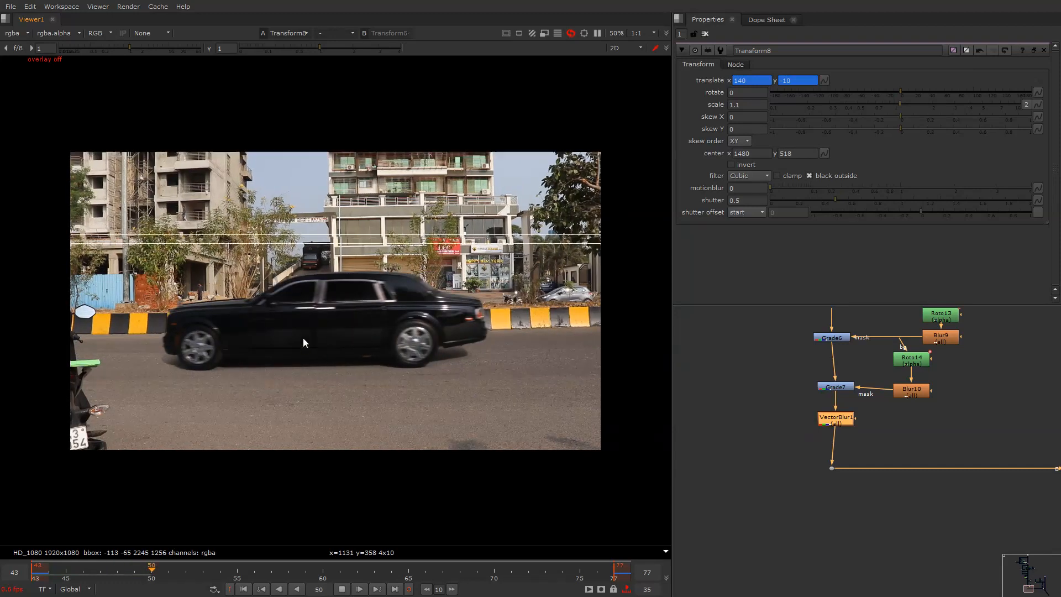
Stop playback, disable Grade6 and Grade7, return to the first frame and open Roto13's properties
key(k)
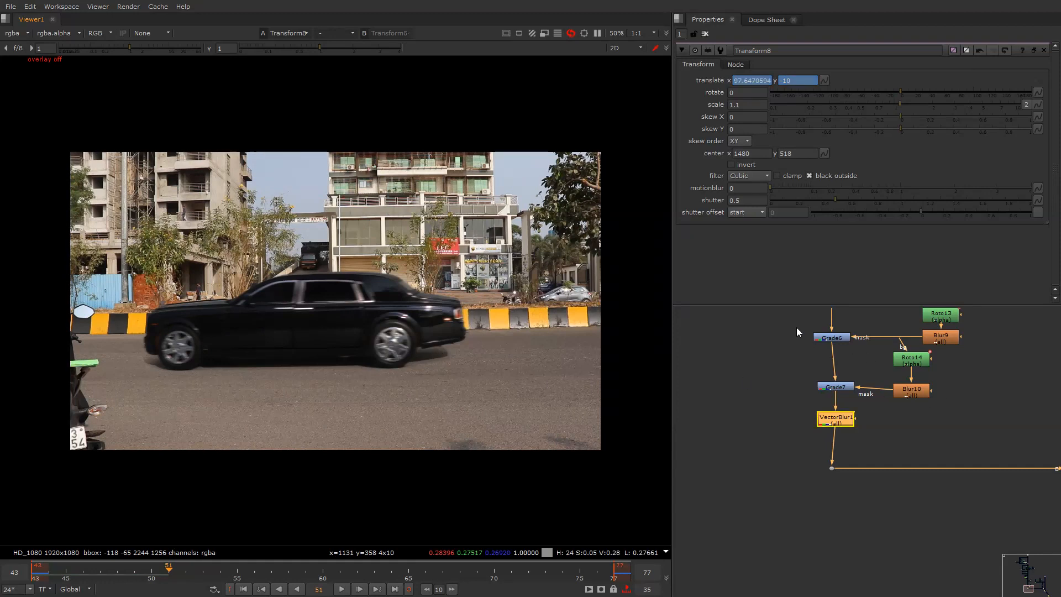
drag(797, 327, 871, 417)
key(d)
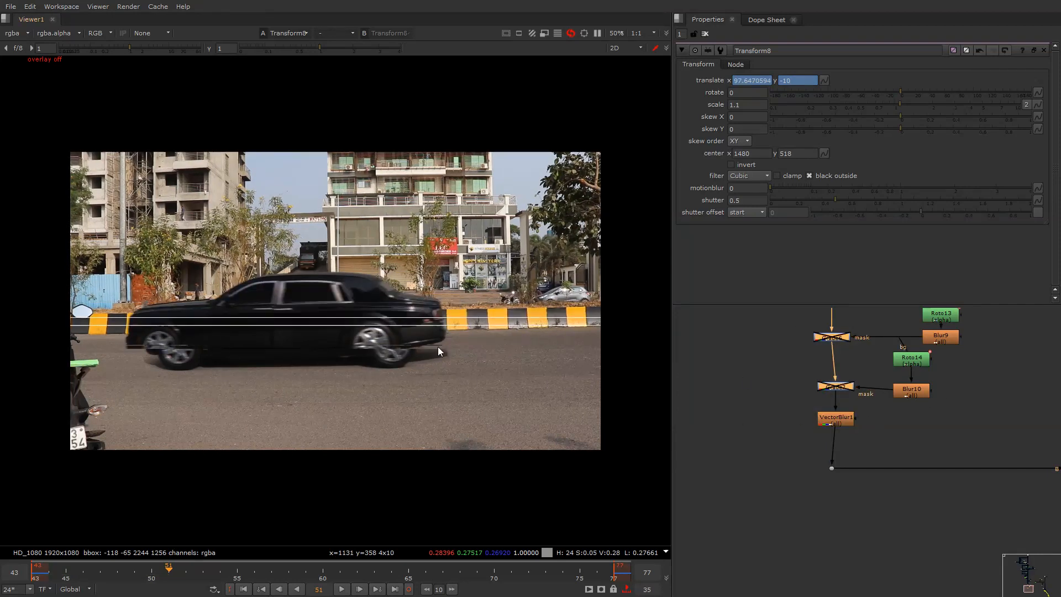
key(Home)
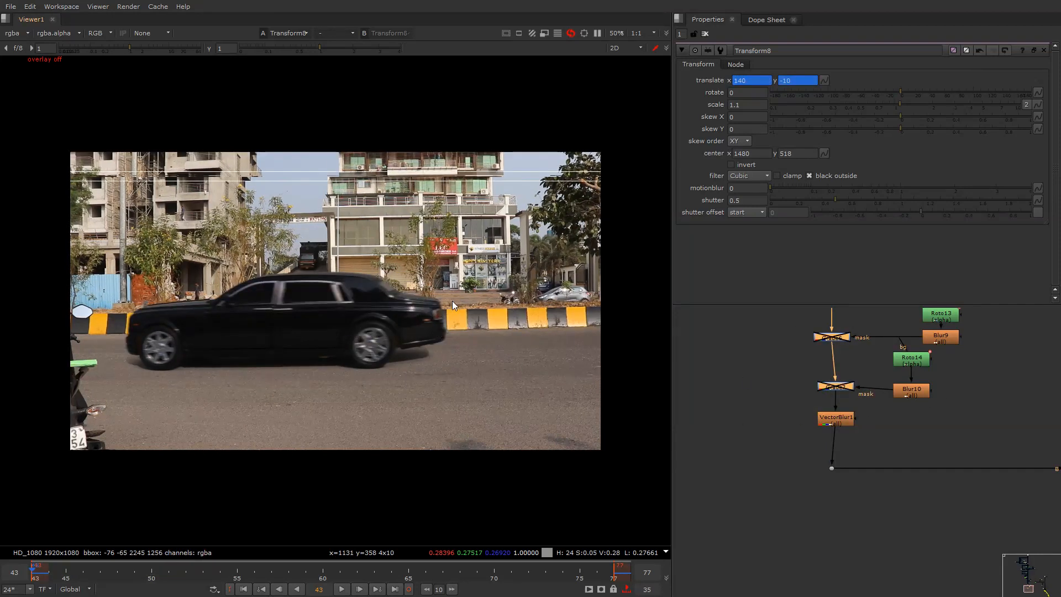
middle_drag(883, 365, 853, 413)
click(911, 365)
double_click(912, 366)
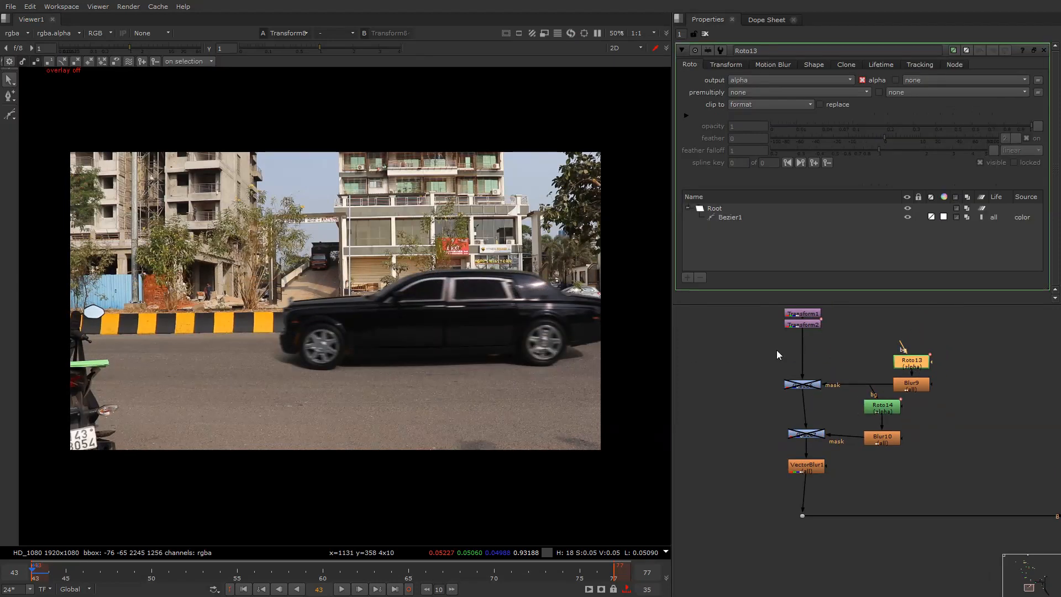
click(426, 337)
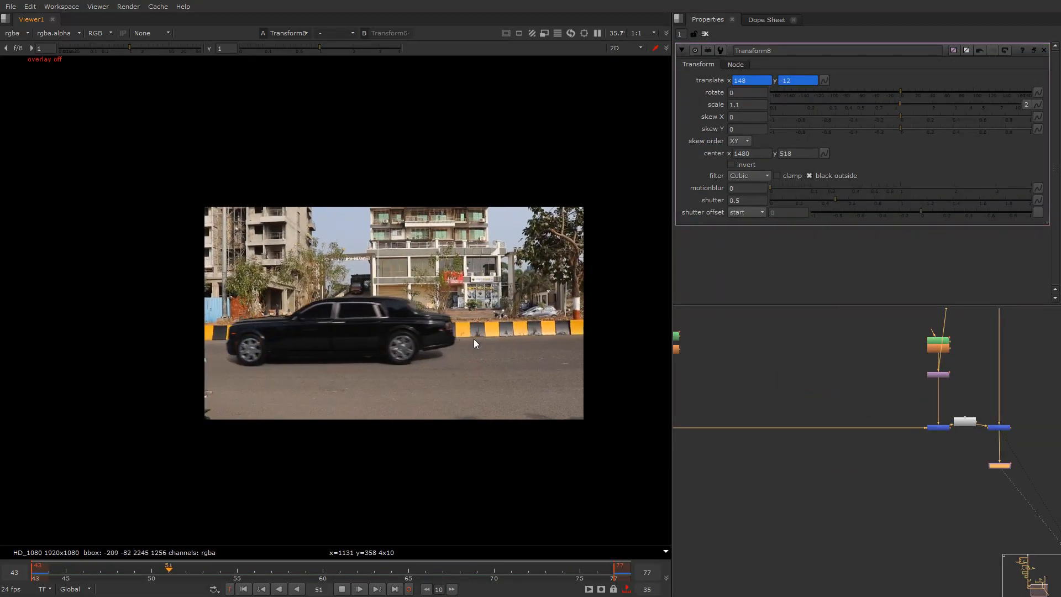
Review the reframed sequence in motion and return to the first frame
click(1000, 465)
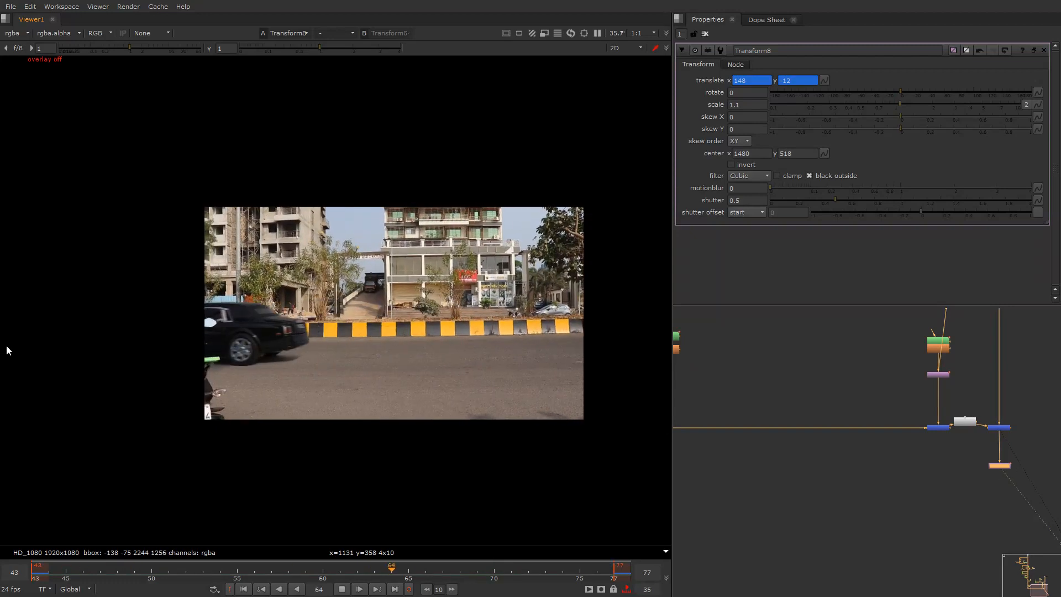
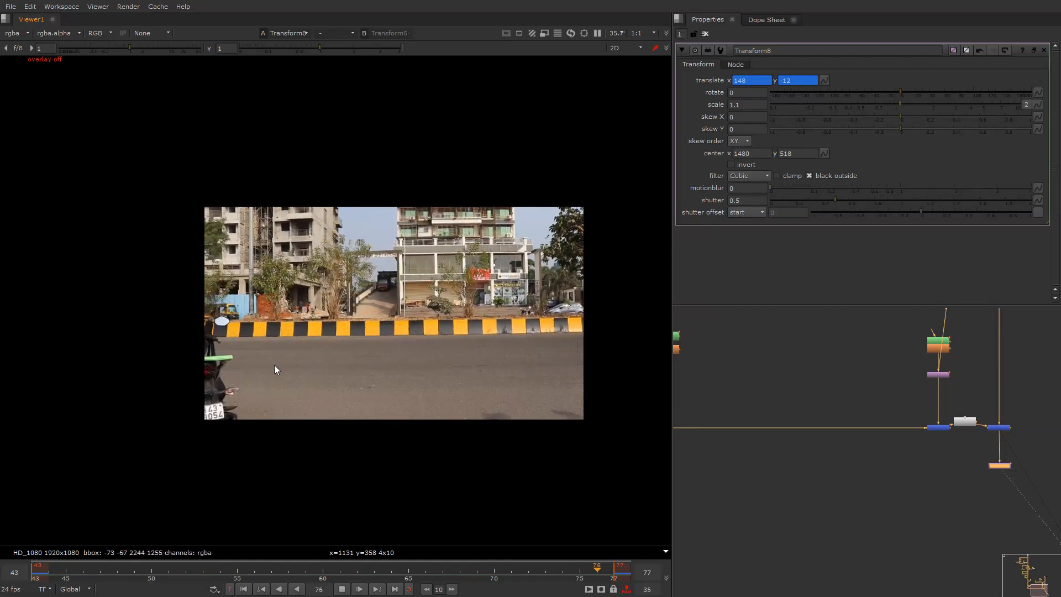
key(k)
key(Home)
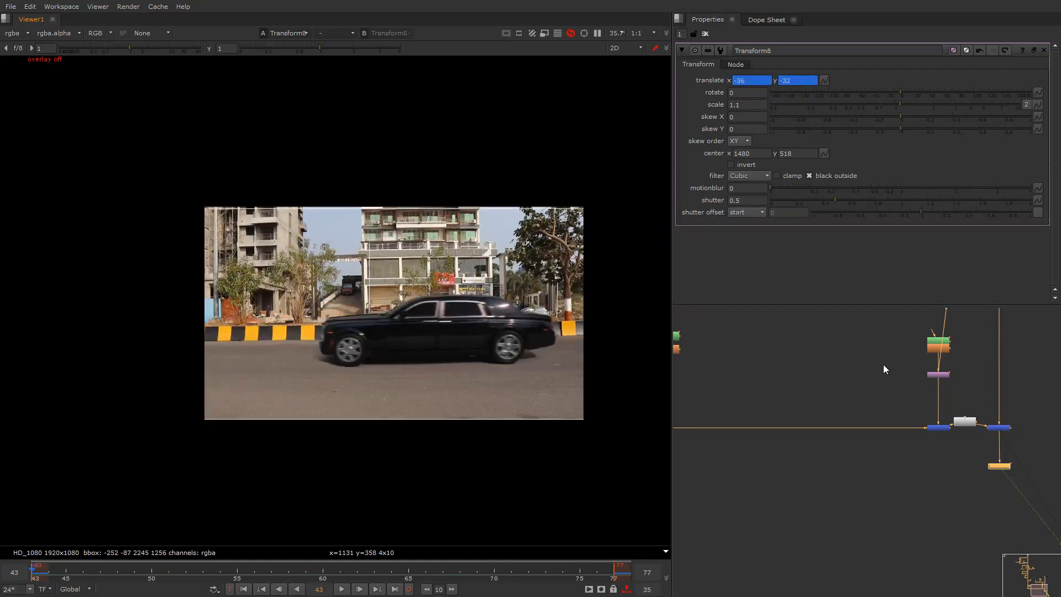
Raise VectorBlur1's add u to 29 and compare the car with the blur disabled and enabled
scroll(883, 364, down, 6)
scroll(803, 368, up, 5)
click(762, 421)
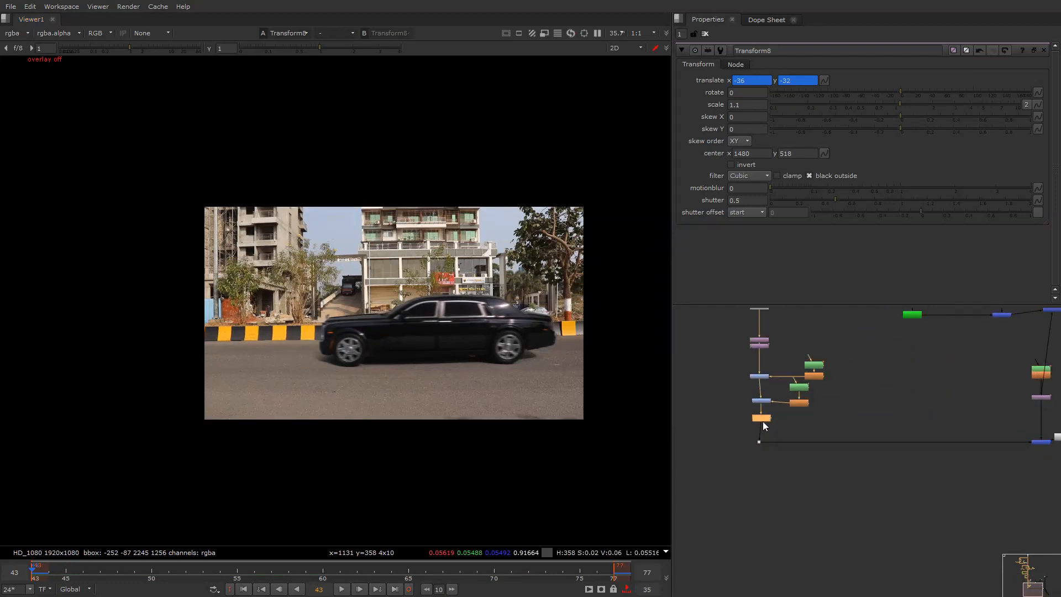
double_click(762, 421)
click(732, 105)
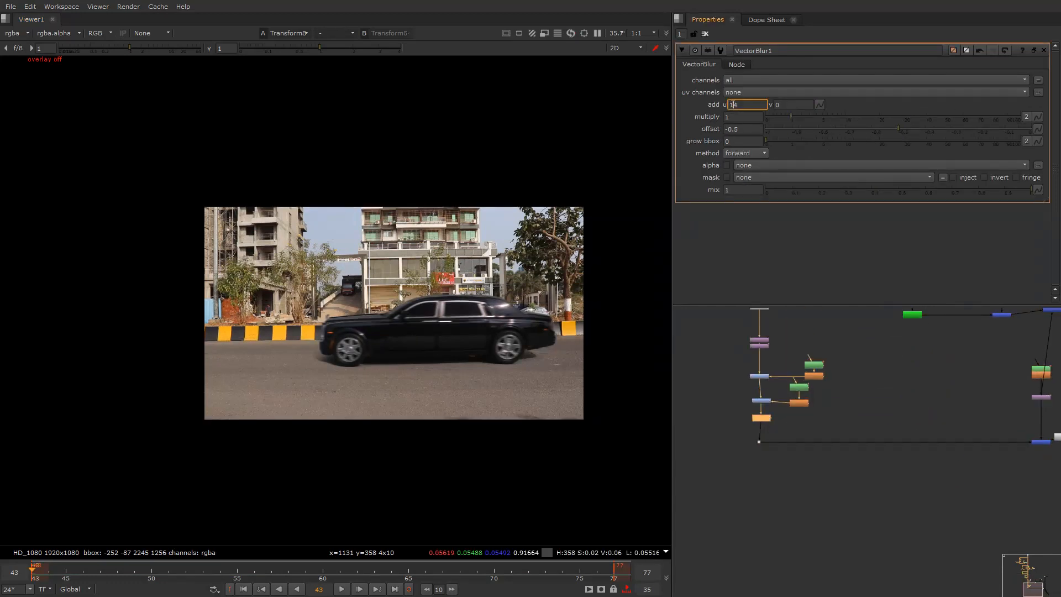
key(Up)
key(Up)
key(Up)
key(Up)
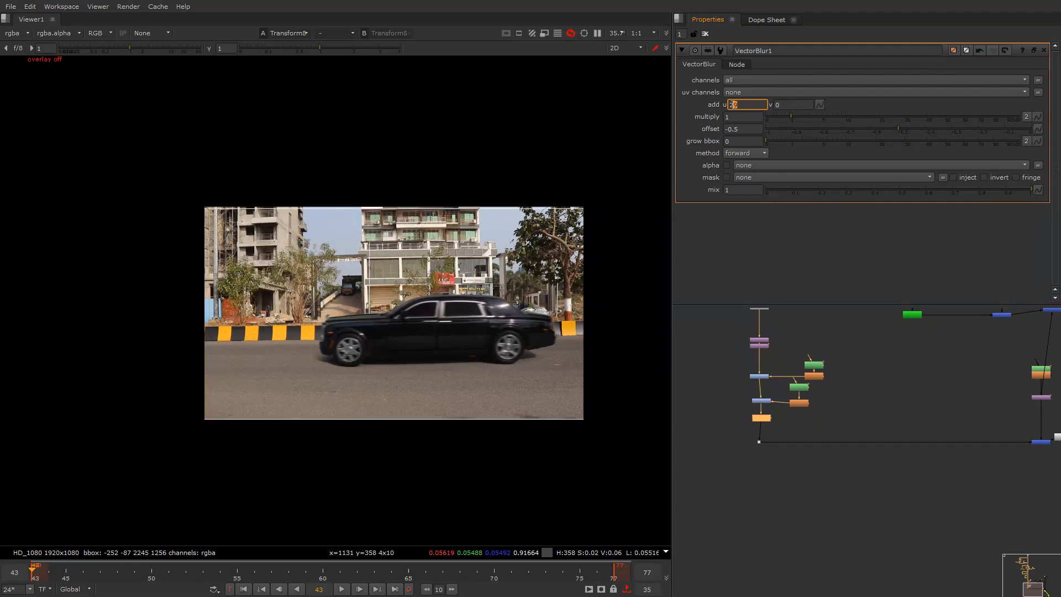
click(574, 332)
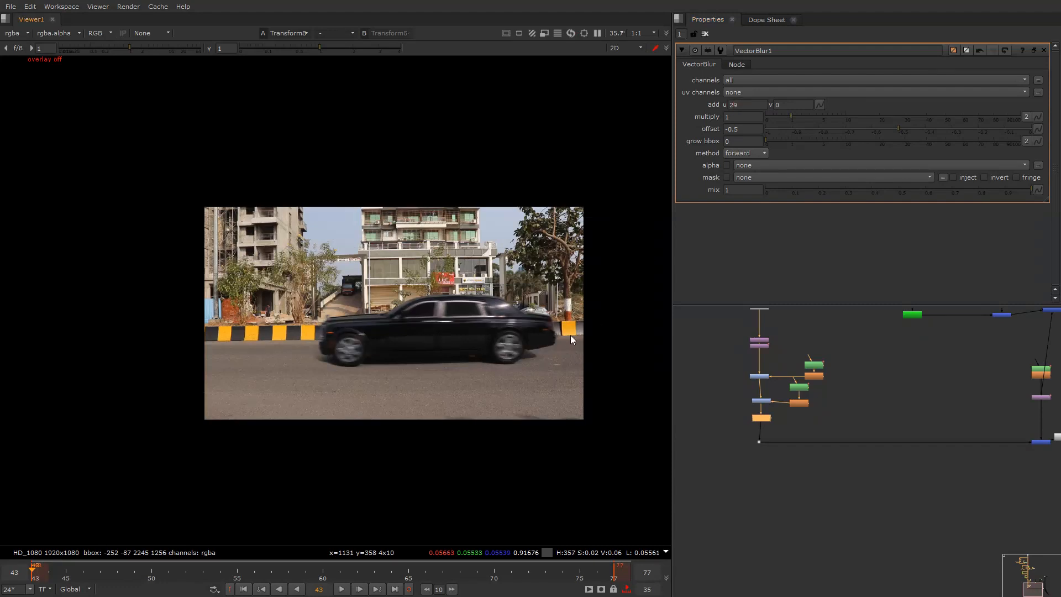
key(d)
key(d)
scroll(572, 326, up, 5)
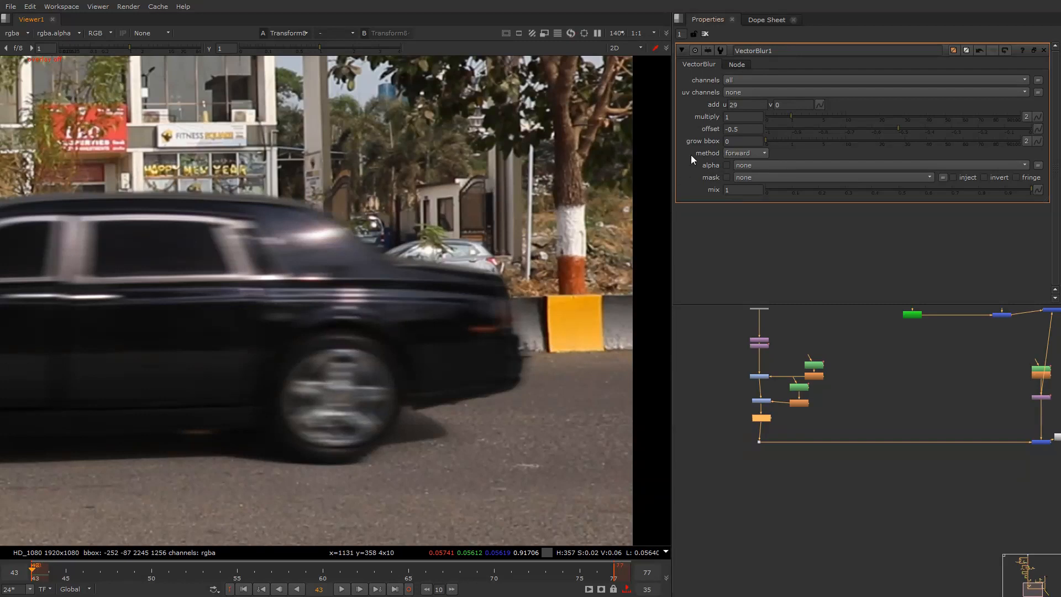
Set VectorBlur1's add u to 22 and compare the full frame with the blur off and on
click(743, 104)
text(22)
key(Return)
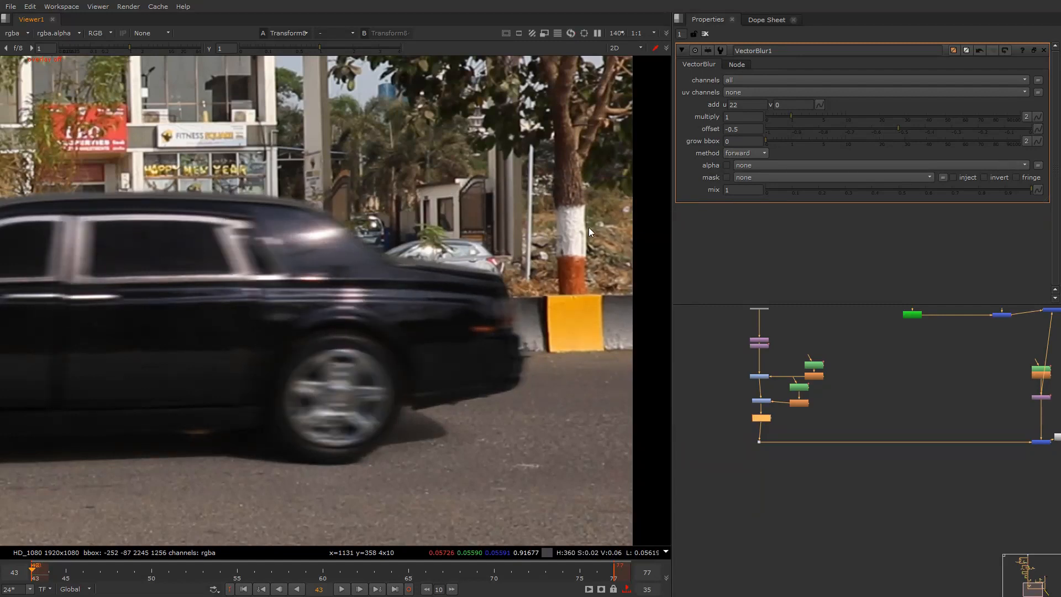
key(f)
key(d)
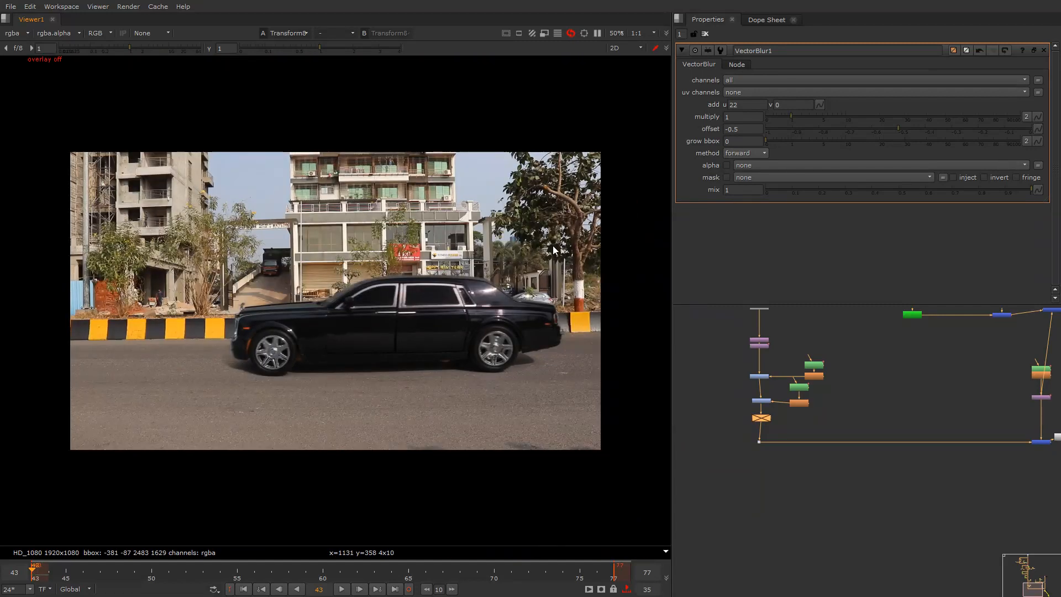
key(d)
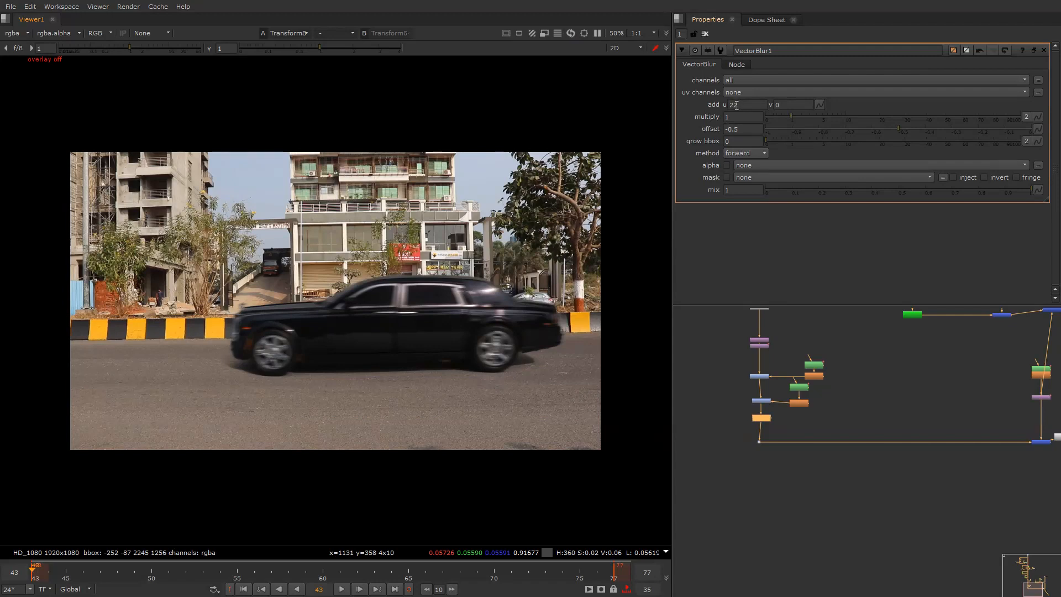
Try VectorBlur1's add u at 16 and settle on 14
double_click(740, 105)
text(16)
key(Return)
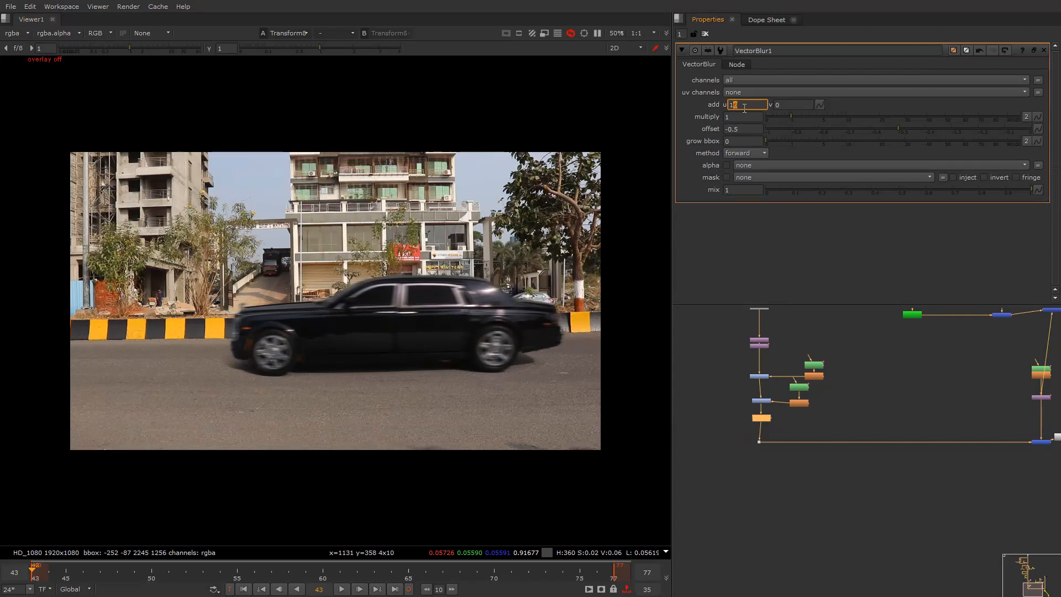
text(14)
key(Return)
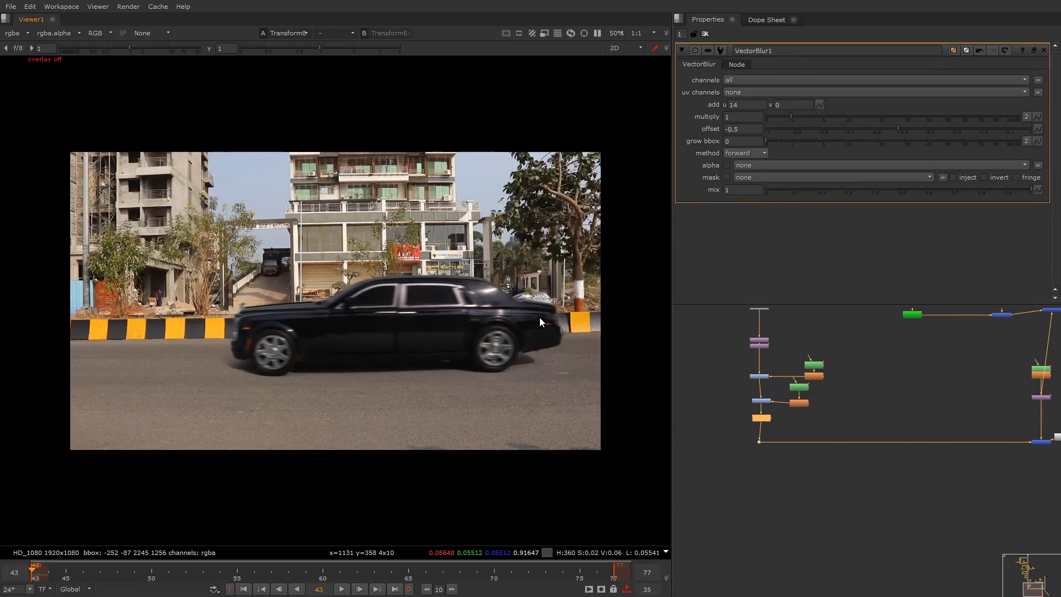
Add a Transform directly below VectorBlur1 and keyframe its translate x at 0 on frame 43
scroll(850, 401, down, 4)
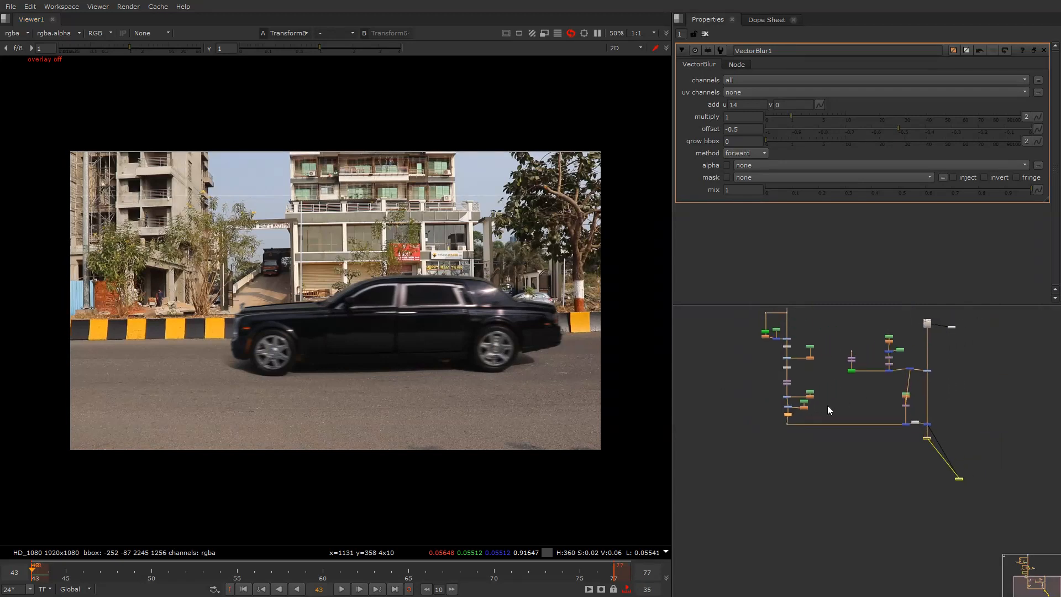
scroll(796, 410, up, 8)
key(t)
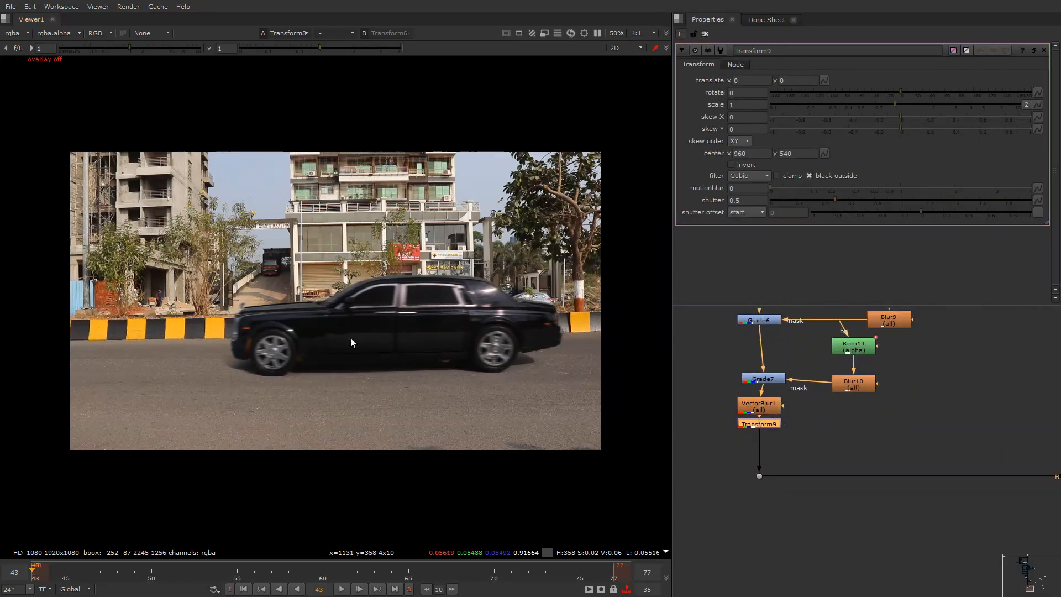
right_click(424, 253)
click(424, 253)
scroll(821, 440, down, 5)
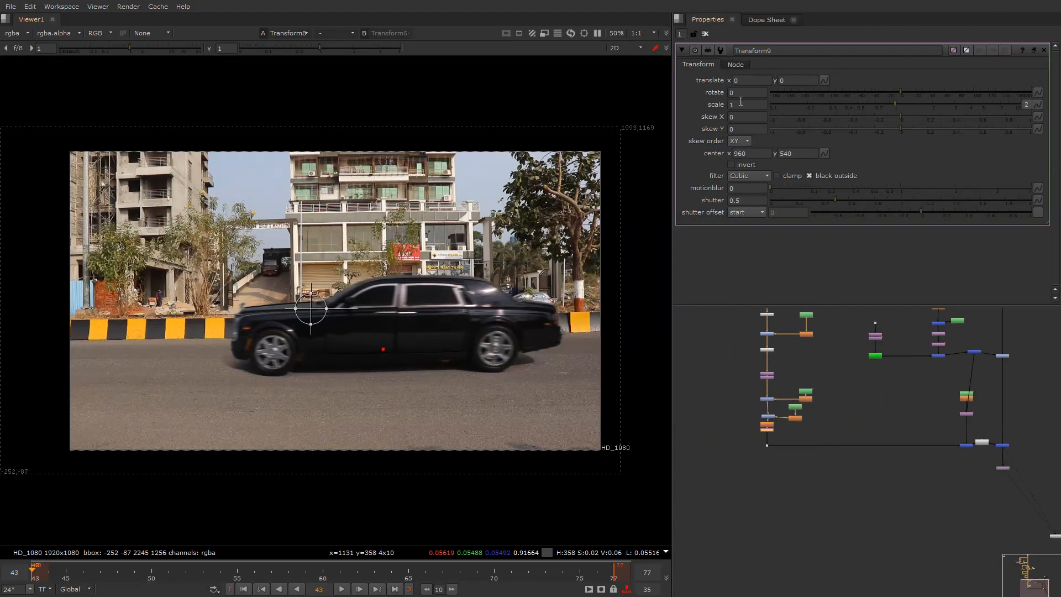
click(747, 81)
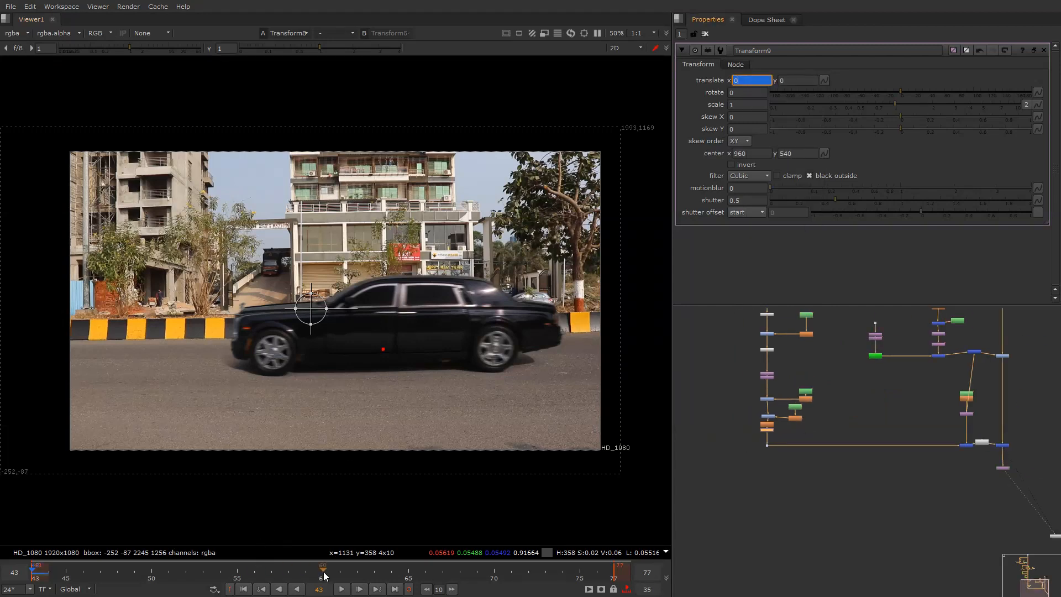
Hide the viewer overlay, try lowering Transform9's translate x at frame 65, and undo the shift
click(324, 576)
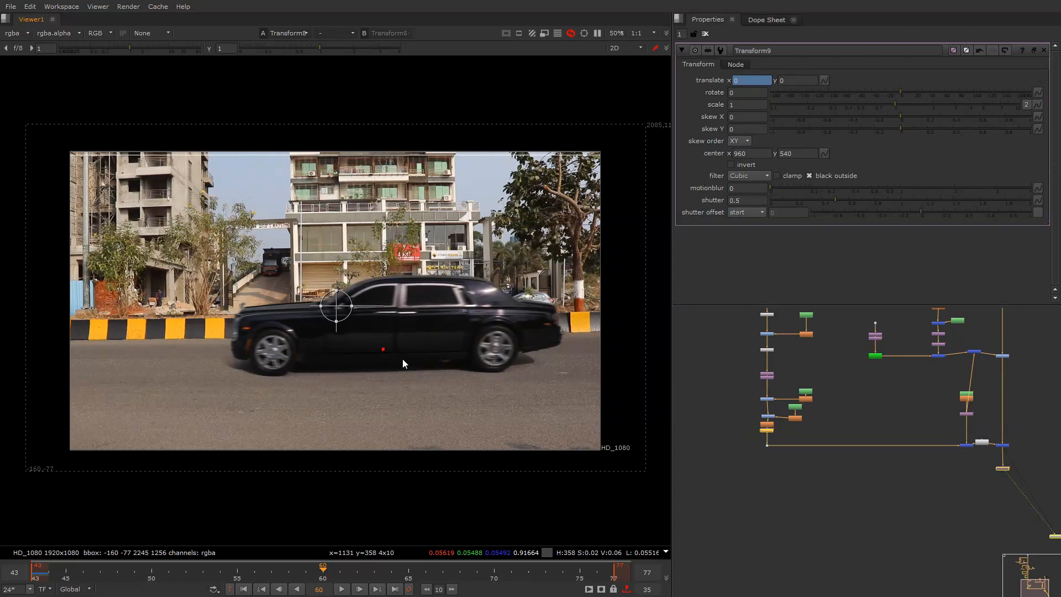
key(q)
click(408, 572)
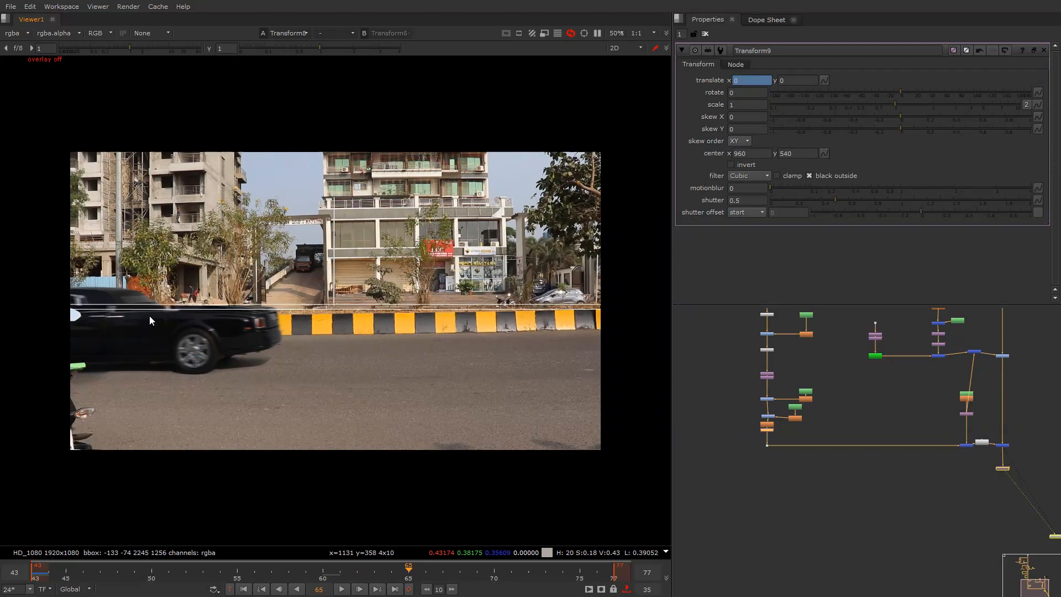
click(750, 82)
key(Down)
key(Down)
key(Down)
key(Down)
key(Down)
key(Down)
key(Down)
key(Down)
key(Down)
key(Down)
key(Down)
key(Down)
key(Down)
key(Down)
key(Down)
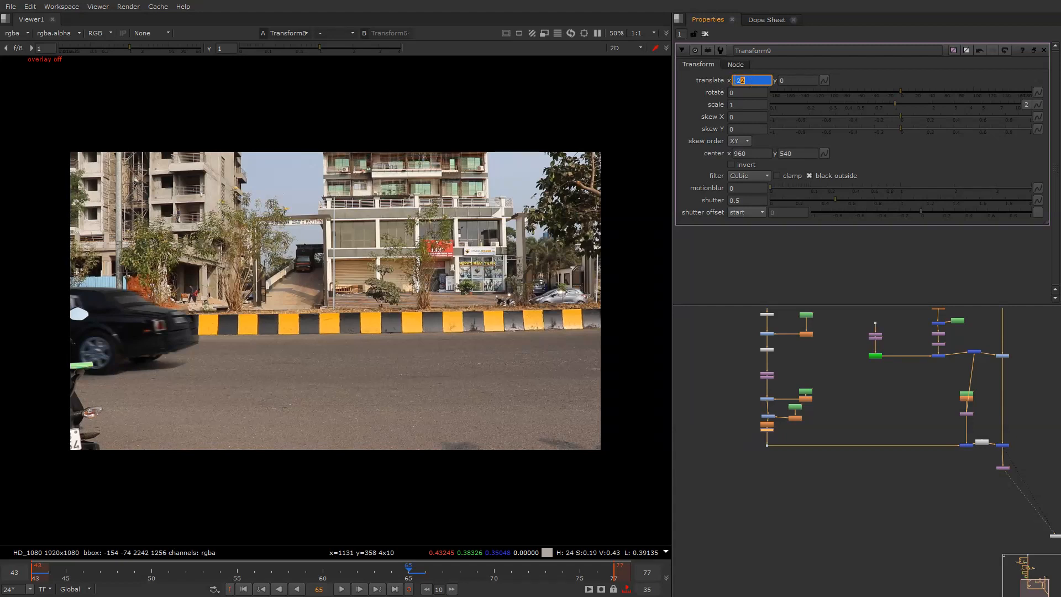
key(ctrl+z)
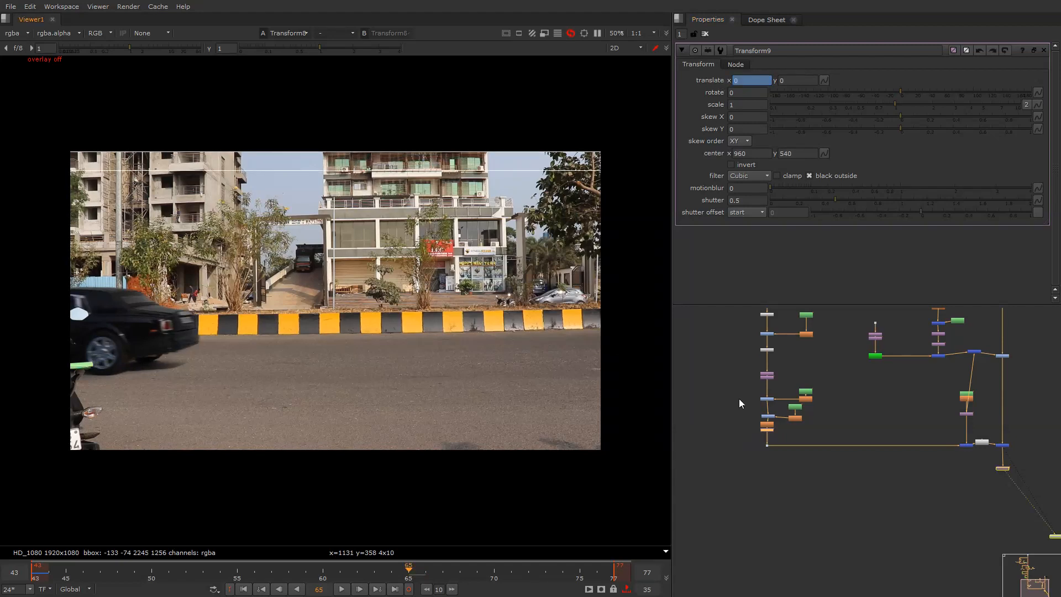
Clone Transform9 and insert the clone in the shadow branch between the mask merge and the stencil merge
scroll(788, 372, up, 5)
click(755, 391)
double_click(752, 389)
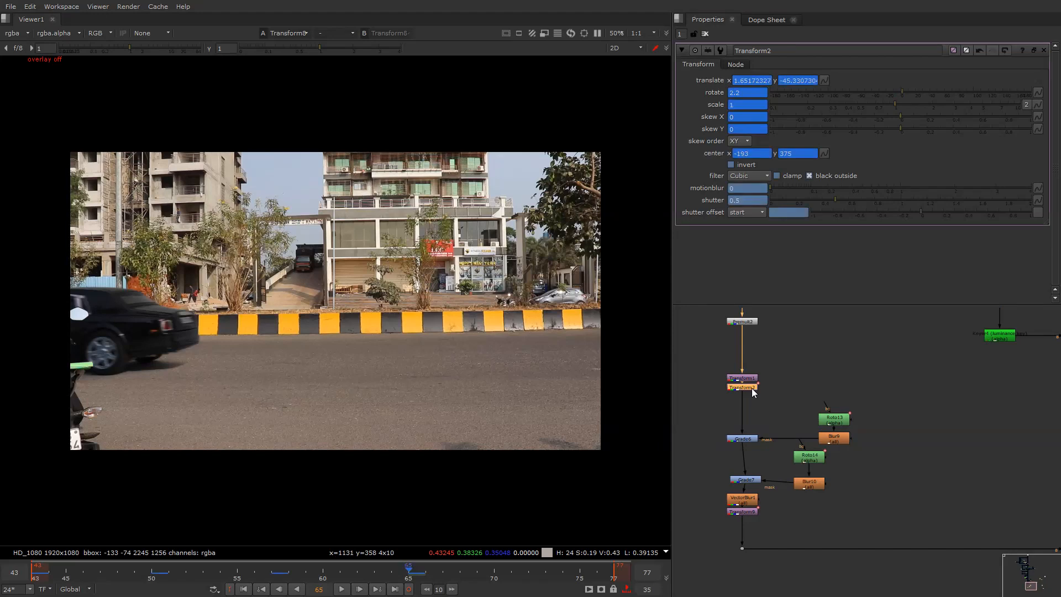
double_click(739, 513)
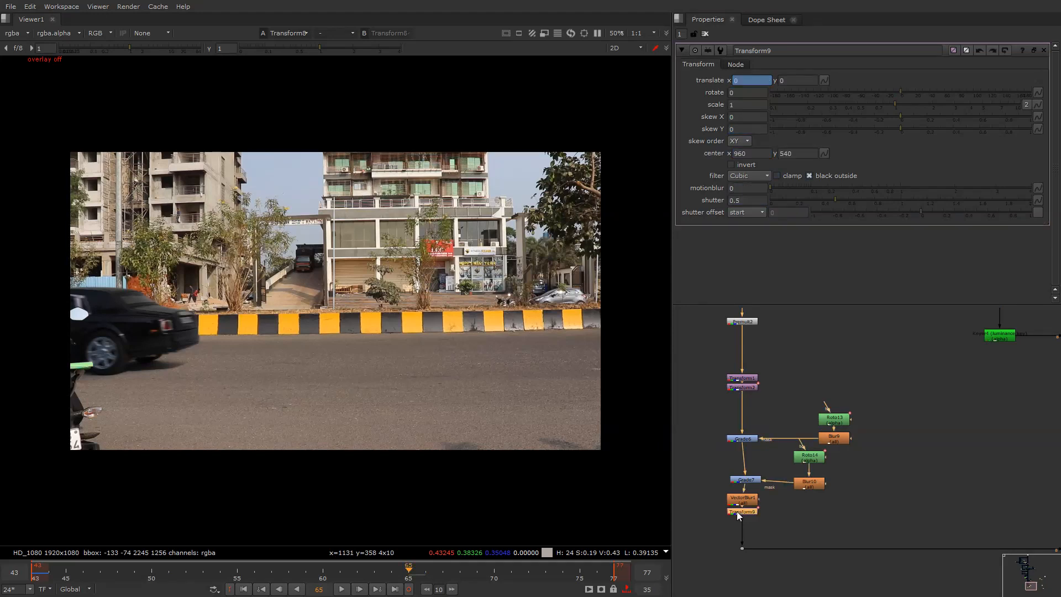
key(alt+k)
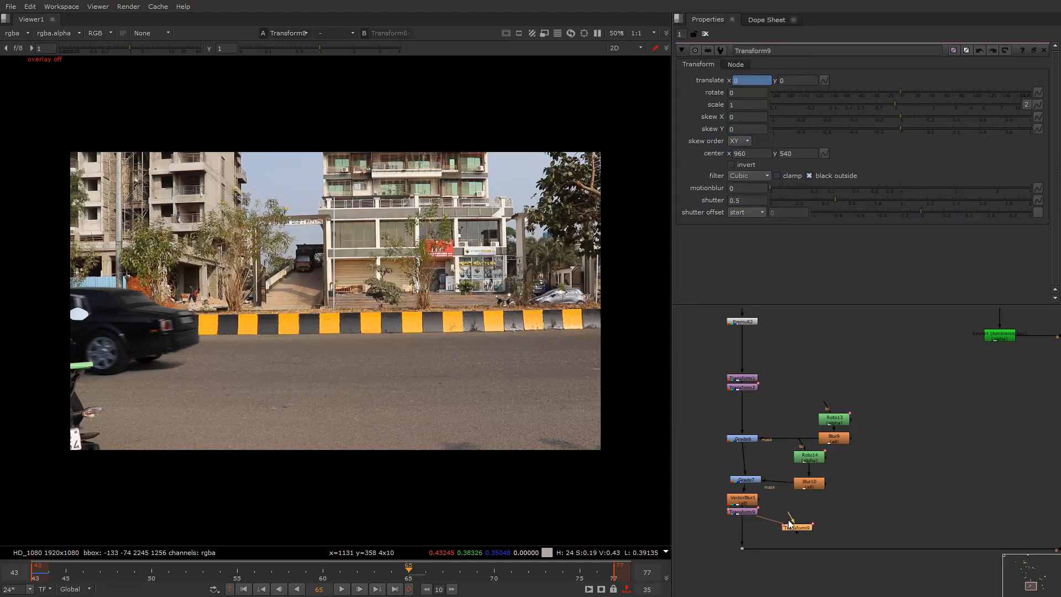
scroll(791, 529, down, 5)
middle_drag(801, 529, 778, 512)
drag(769, 513, 962, 419)
scroll(962, 418, up, 4)
mouse_move(962, 419)
mouse_down()
mouse_move(934, 420)
mouse_move(904, 448)
mouse_up()
scroll(903, 450, down, 4)
middle_drag(780, 508, 860, 449)
scroll(851, 450, up, 4)
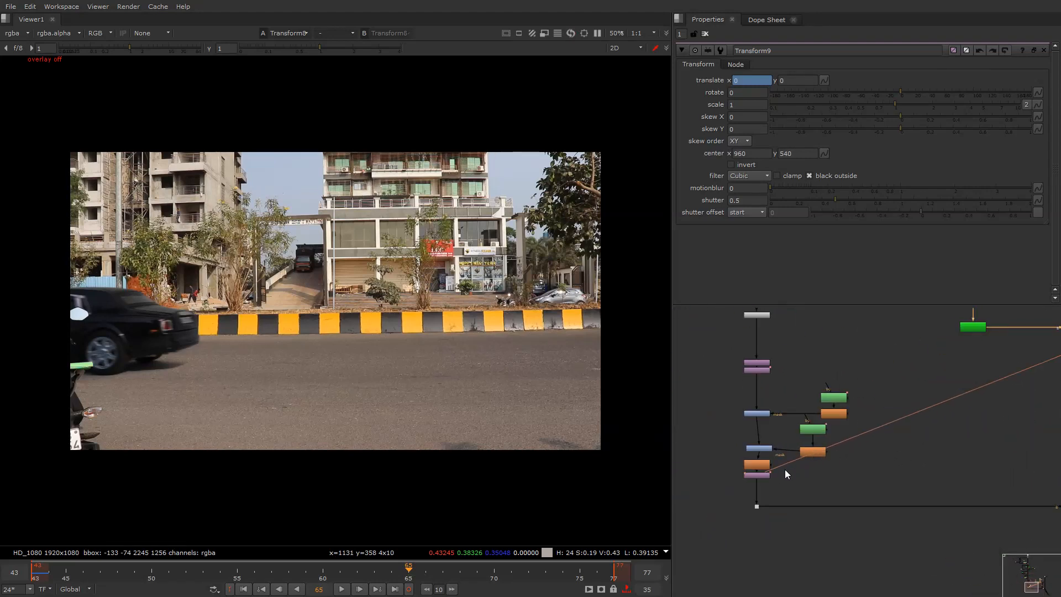
Keyframe Transform9's translate x to -212 at frame 65 and briefly play the result
click(749, 78)
scroll(749, 78, down, 6)
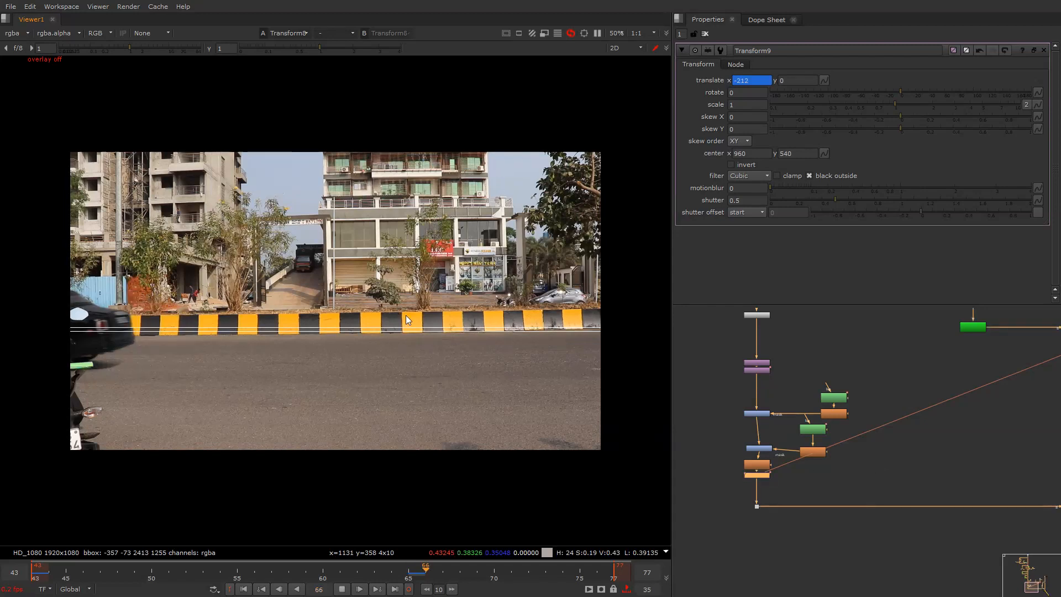
key(l)
key(k)
Copy VectorBlur1 into the shadow branch and place it between the mask merge and the cloned Transform9
scroll(846, 436, down, 5)
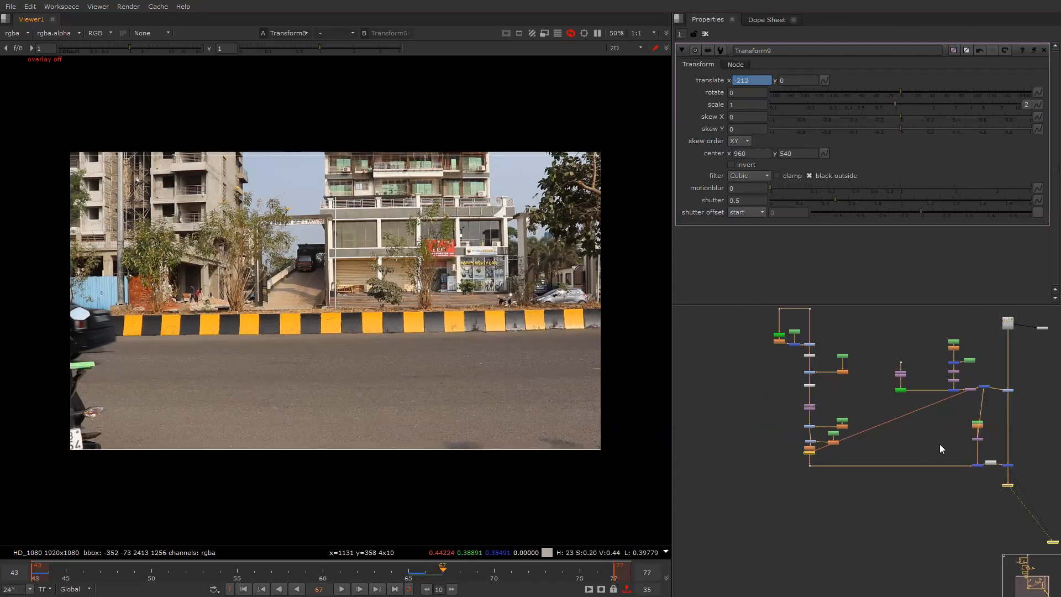
scroll(811, 443, up, 8)
click(793, 471)
scroll(794, 472, down, 3)
scroll(794, 473, down, 3)
middle_drag(923, 407, 713, 488)
scroll(861, 446, up, 6)
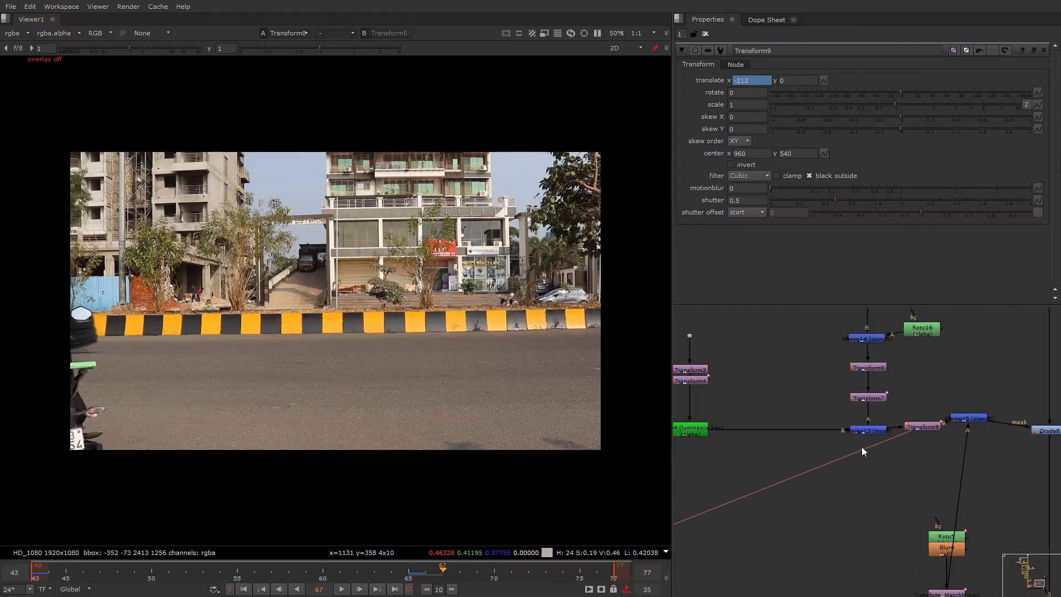
drag(929, 419, 918, 399)
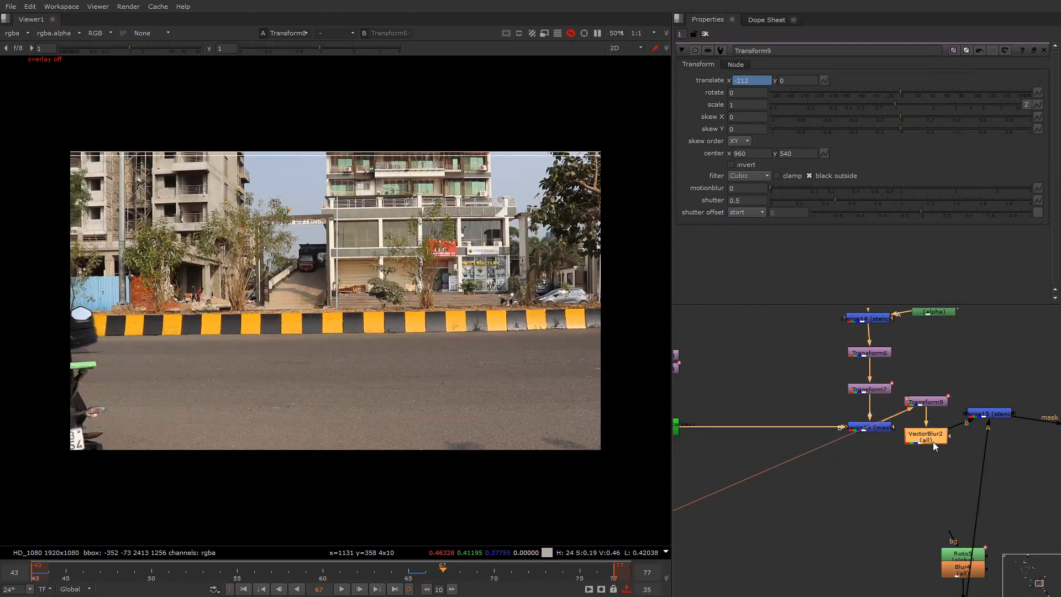
drag(878, 430, 855, 418)
scroll(867, 464, down, 4)
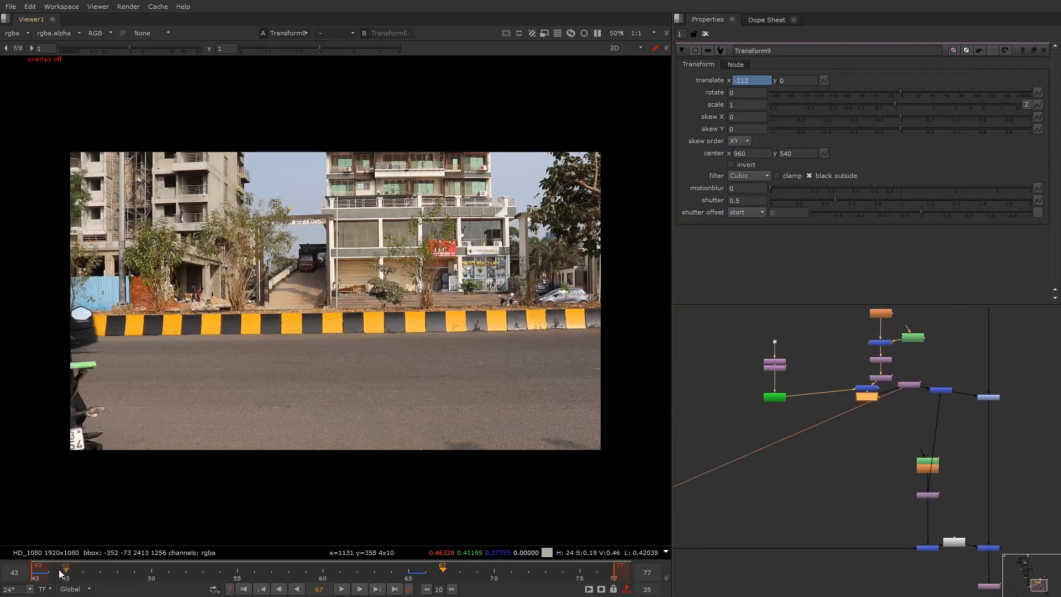
Open Roto6's properties and turn on the viewer overlay to check its shape
middle_drag(910, 357, 897, 482)
scroll(924, 433, down, 4)
scroll(863, 373, up, 4)
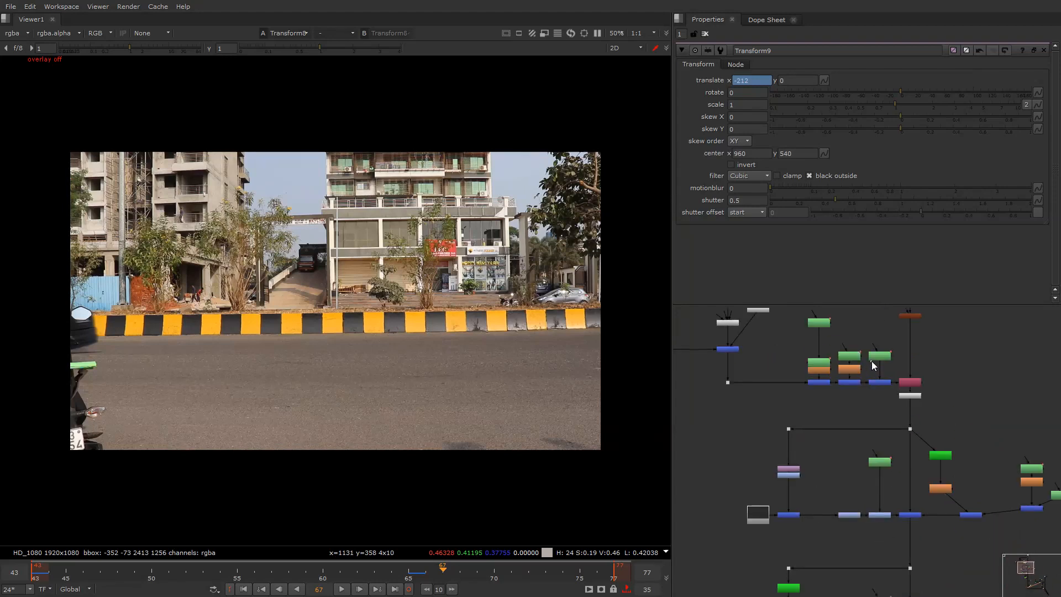
double_click(877, 357)
right_click(318, 243)
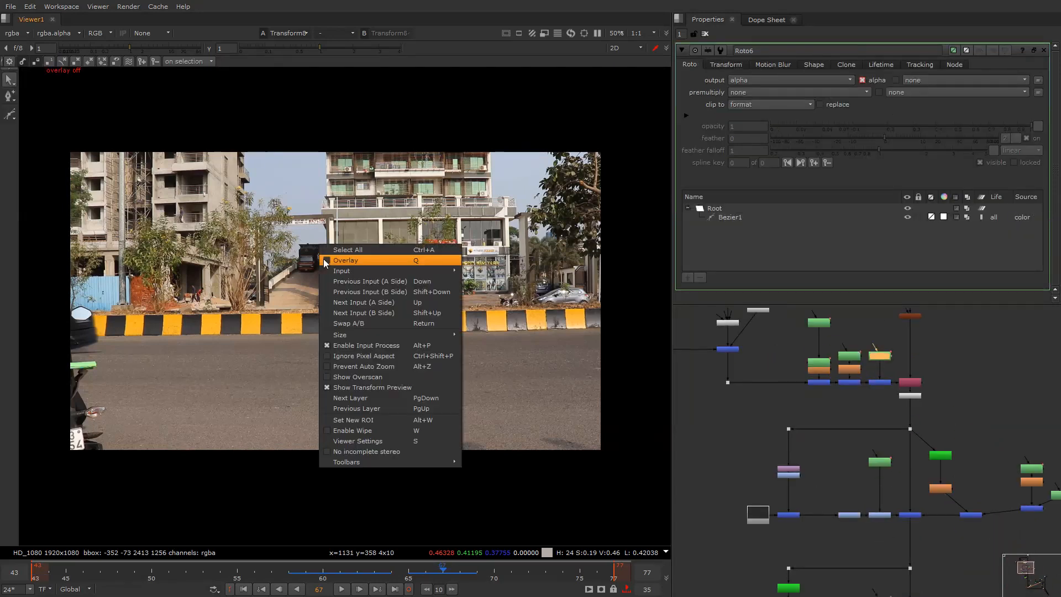
click(322, 260)
scroll(881, 388, up, 2)
click(881, 388)
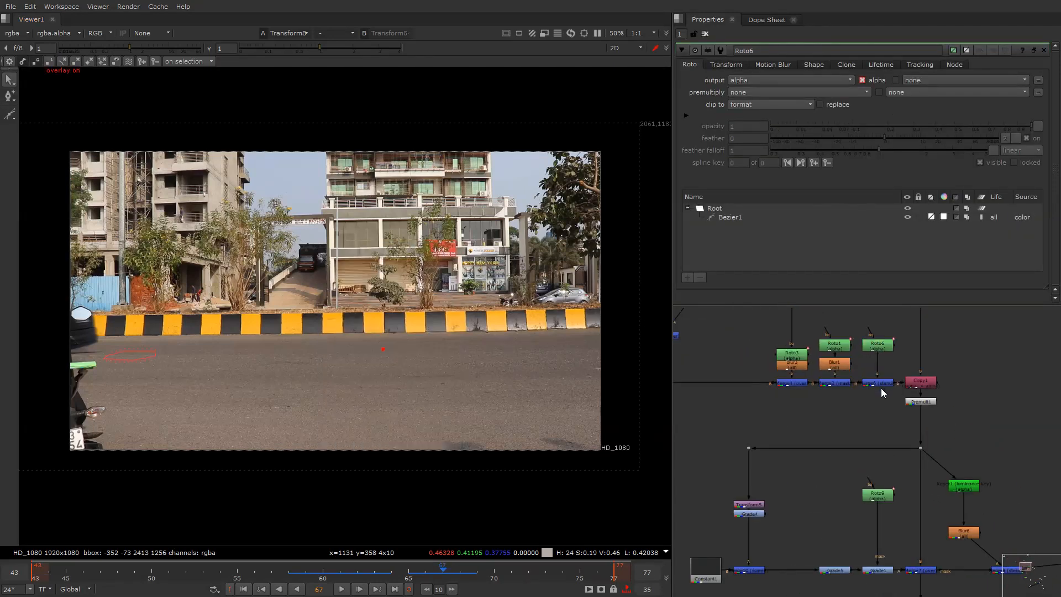
Inspect the alpha output of Merge14 in the shadow branch
scroll(880, 388, down, 3)
middle_drag(1023, 463, 853, 388)
scroll(852, 388, down, 3)
middle_drag(921, 527, 881, 492)
scroll(881, 492, up, 7)
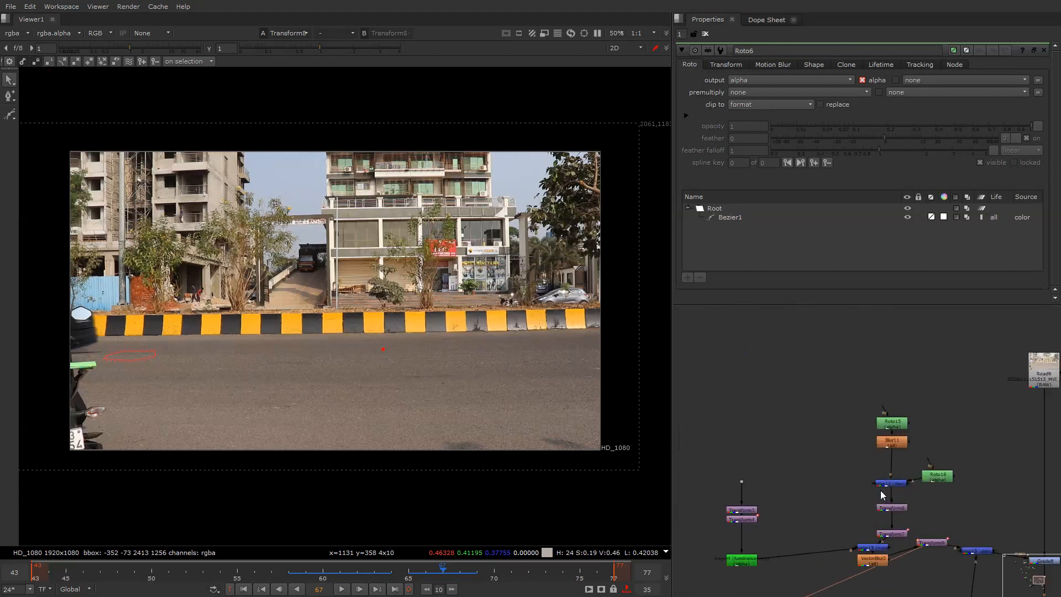
click(895, 481)
key(1)
key(a)
scroll(911, 428, down, 5)
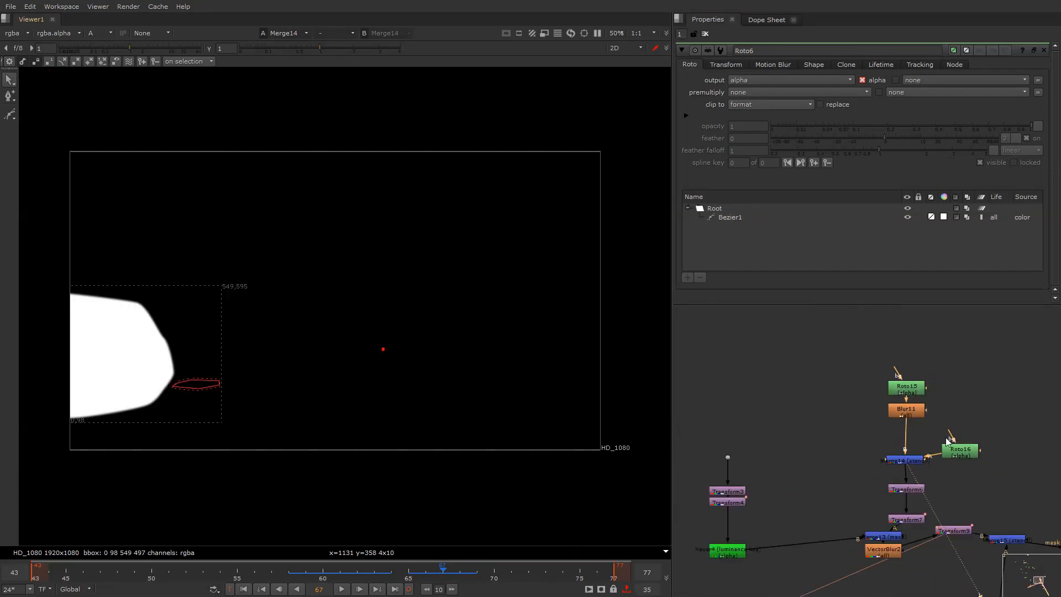
Inspect the alpha output of Merge15, the stencil merge feeding Grade8's mask
middle_drag(942, 466, 921, 433)
scroll(952, 451, up, 3)
click(955, 469)
key(1)
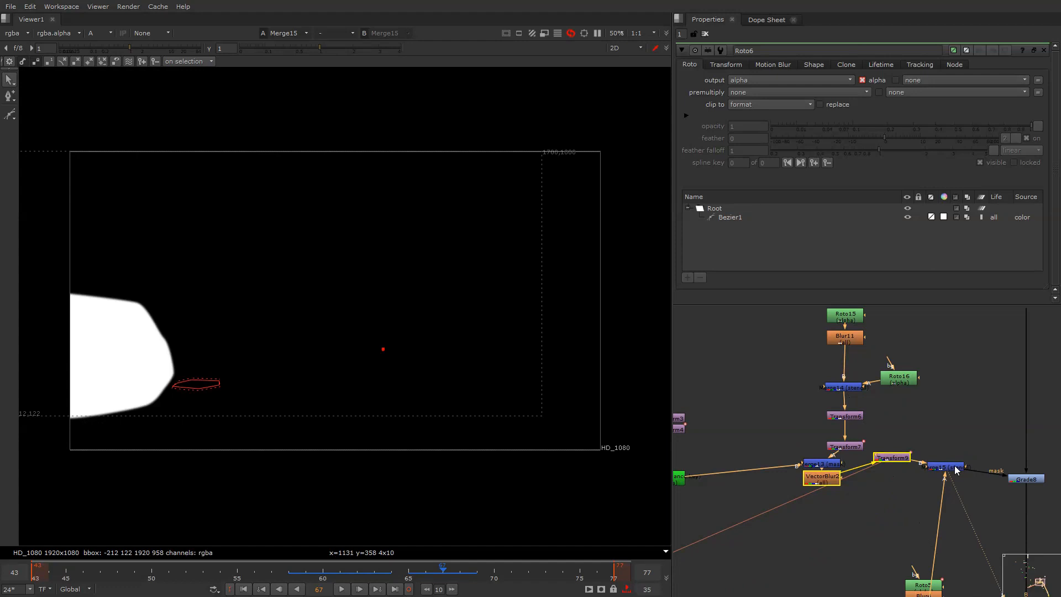
click(769, 462)
middle_drag(880, 434, 792, 398)
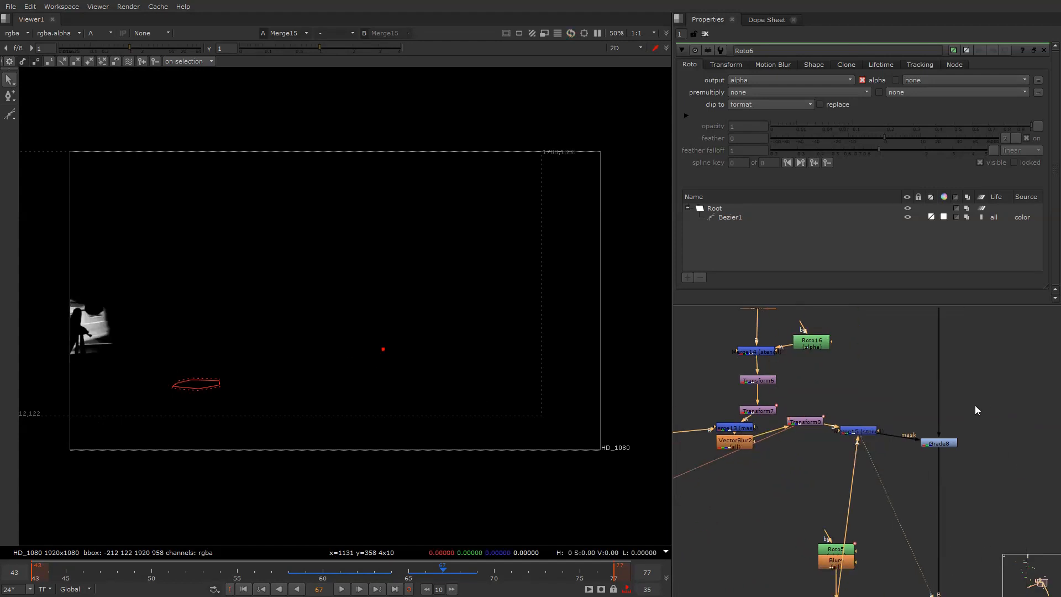
Examine the colour output of Grade8 and of Merge1 with the viewer overlay hidden
drag(978, 415, 891, 466)
key(1)
key(a)
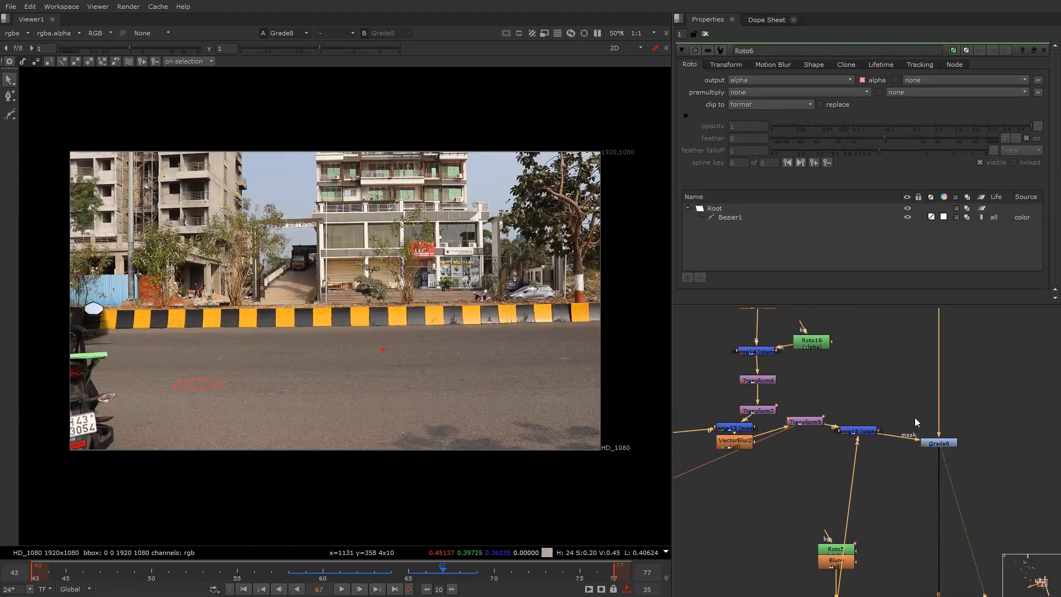
scroll(829, 446, down, 5)
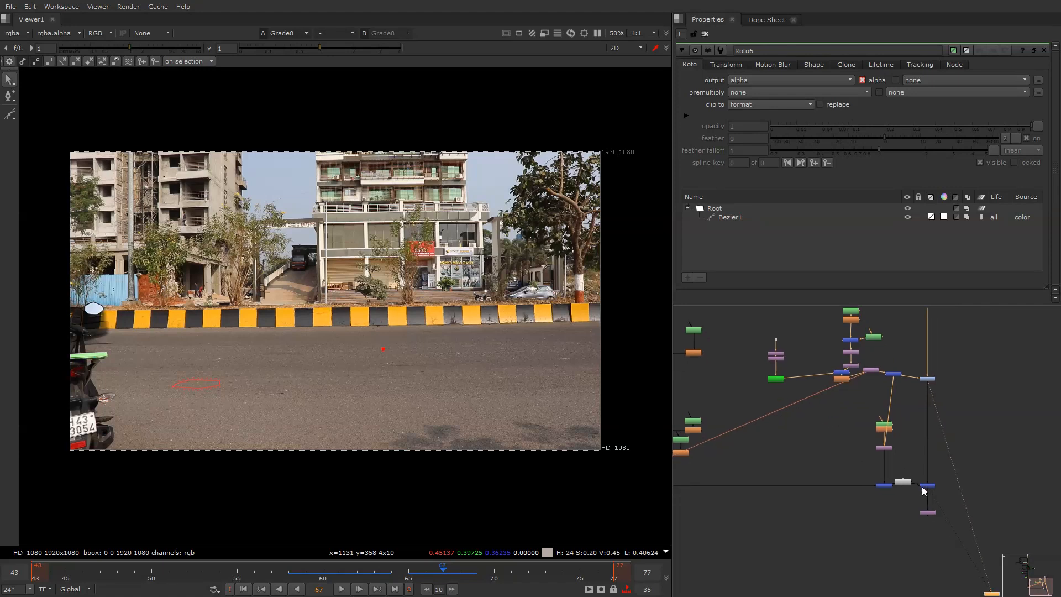
click(926, 485)
key(1)
right_click(449, 219)
click(450, 221)
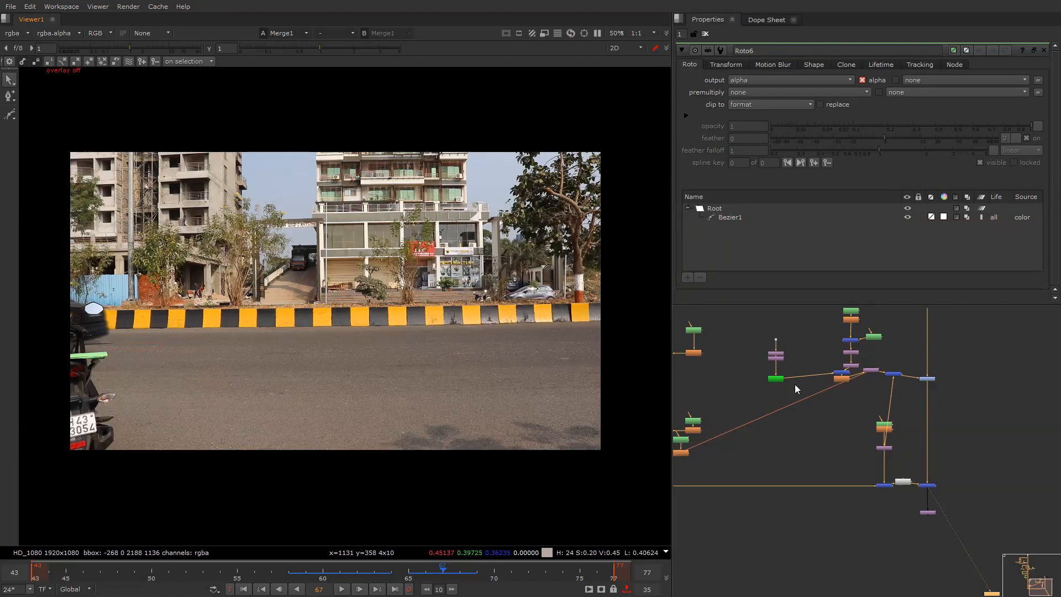
Open Roto16 with the viewer overlay on and select its Bezier shape to compare it with the dark streak behind the car
middle_drag(829, 364, 835, 397)
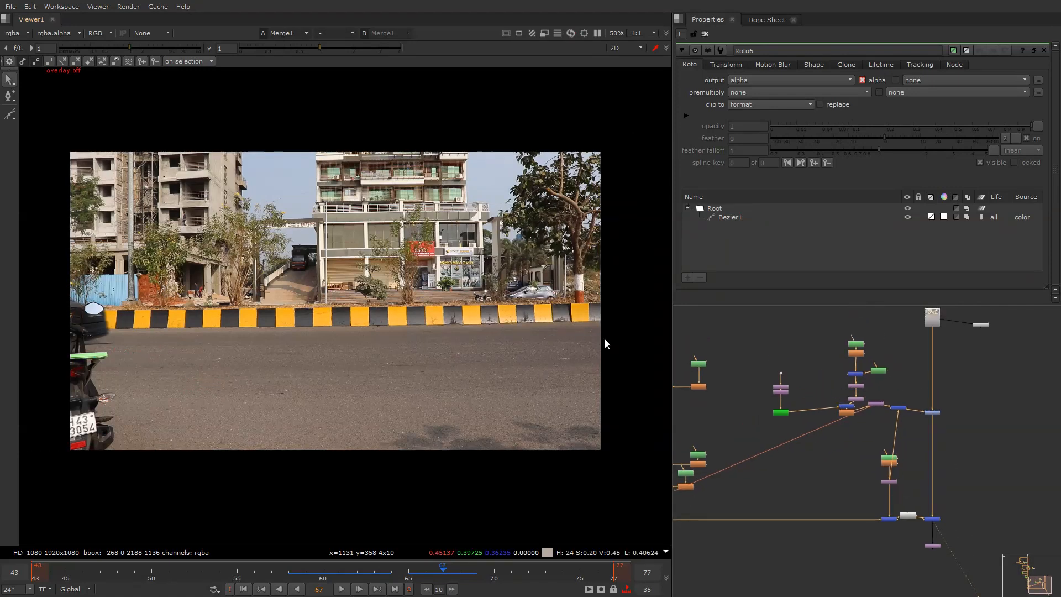
double_click(875, 370)
right_click(123, 268)
click(131, 277)
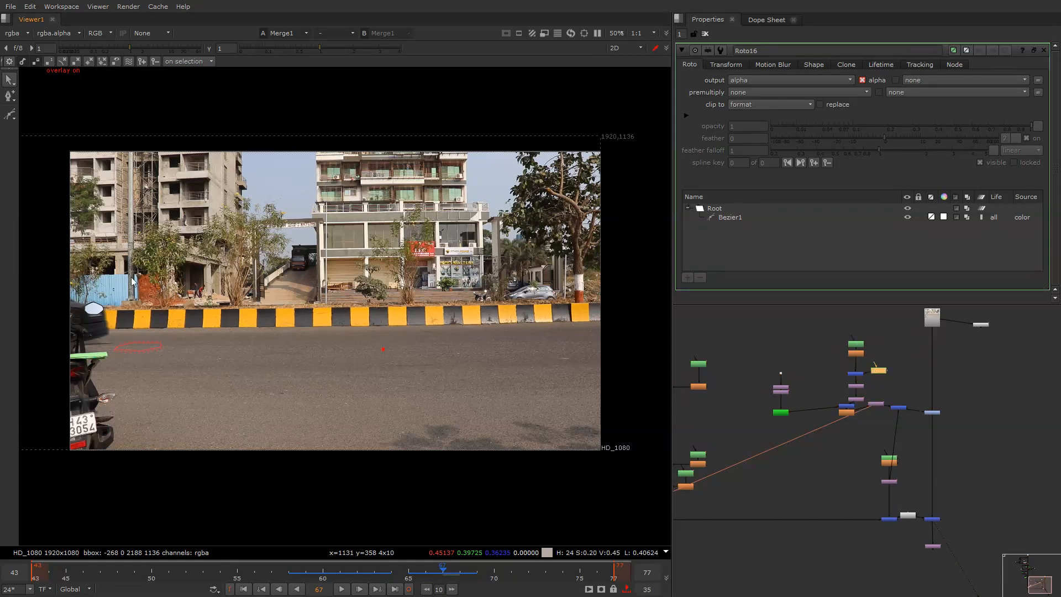
middle_drag(142, 343, 179, 337)
scroll(285, 333, up, 3)
click(286, 333)
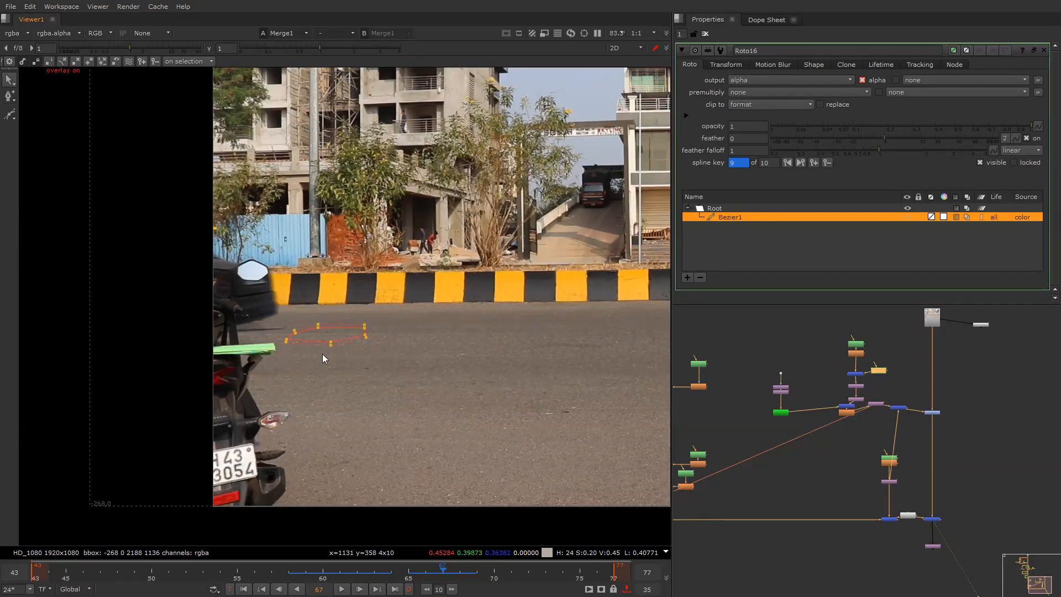
scroll(872, 374, up, 2)
middle_drag(923, 369, 874, 416)
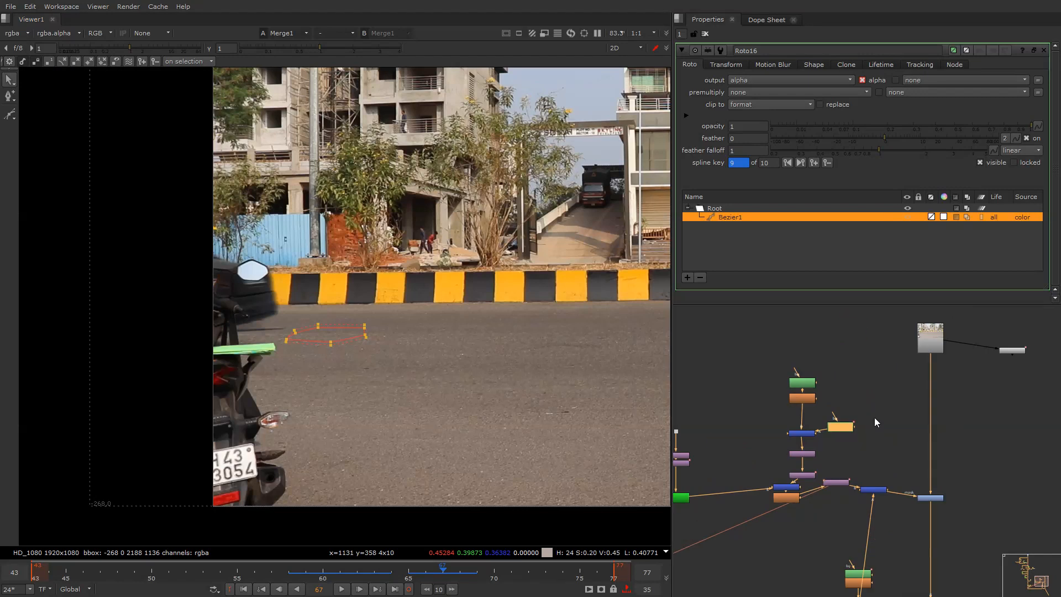
Create a new Roto node beside Roto16, try starting a shape around the streak, and undo the points
key(o)
scroll(276, 323, up, 3)
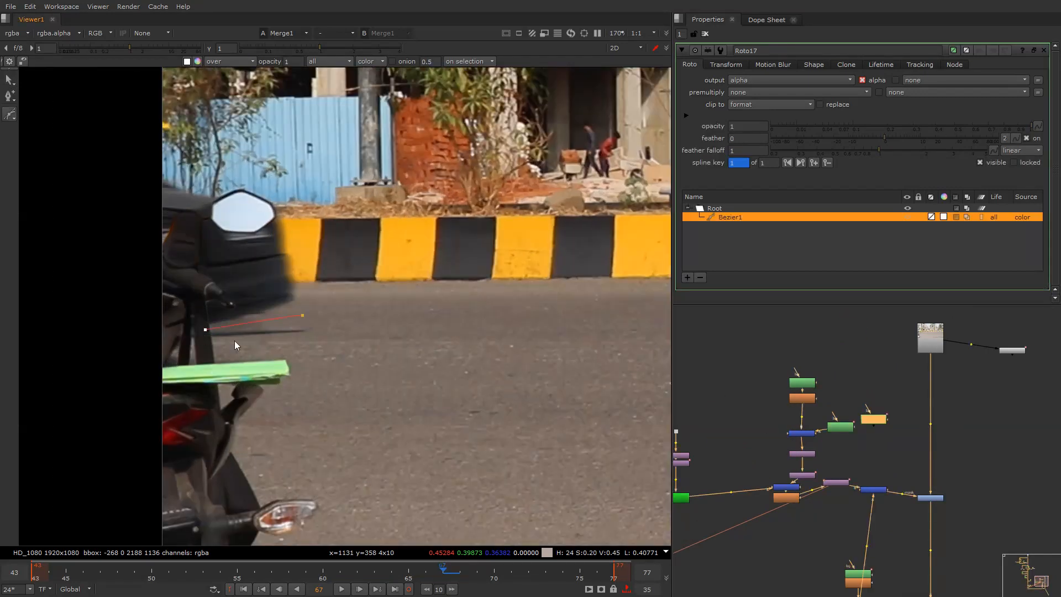
key(ctrl+z)
key(ctrl+z)
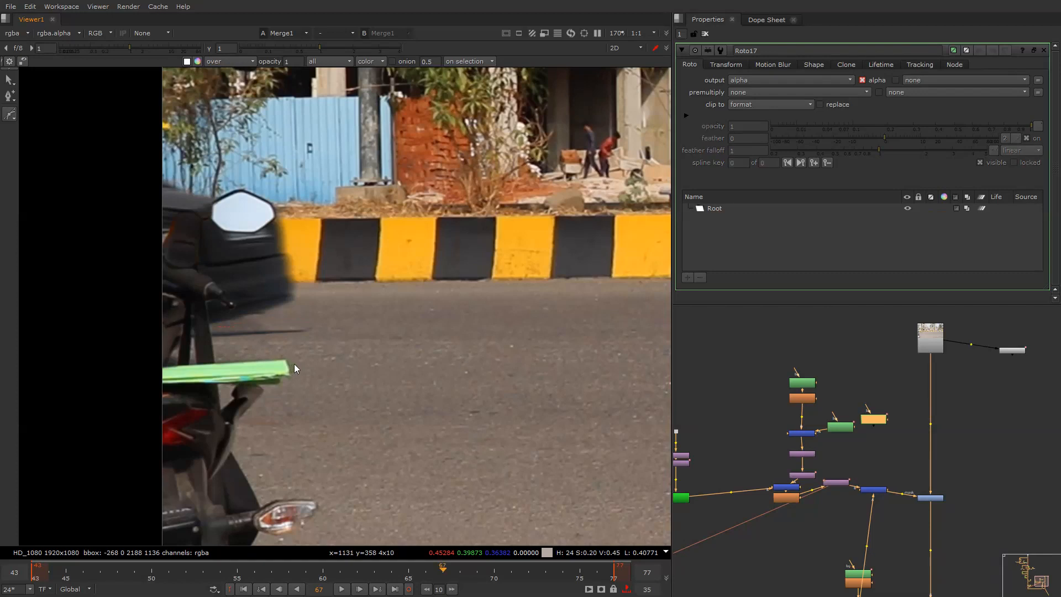
Open the cloned Transform9 in the shadow branch and move it below VectorBlur2 in the node graph
scroll(975, 442, down, 4)
middle_drag(946, 446, 957, 415)
scroll(911, 428, up, 7)
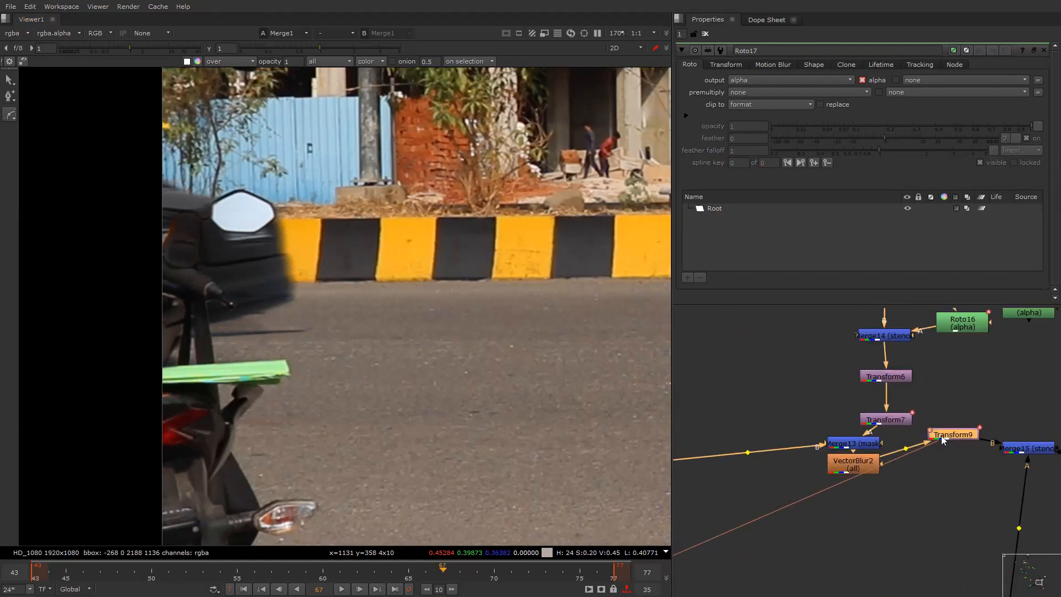
double_click(940, 435)
drag(944, 437, 903, 524)
scroll(844, 458, down, 5)
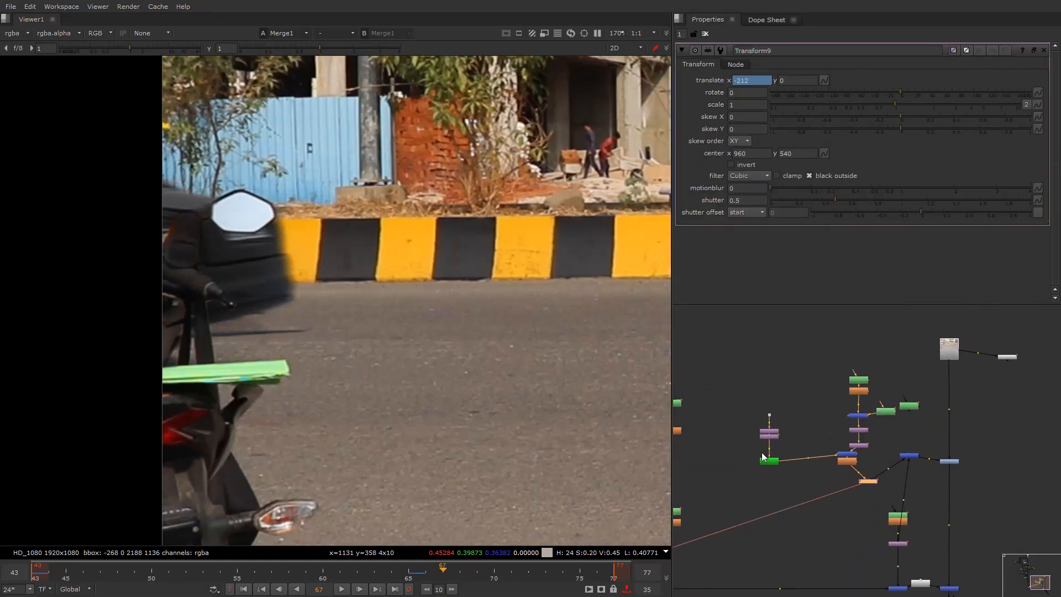
View Keyer4's alpha, move Roto17 between the keyer and the mask merge branch, and reopen its properties
scroll(764, 455, up, 4)
click(772, 469)
key(1)
key(a)
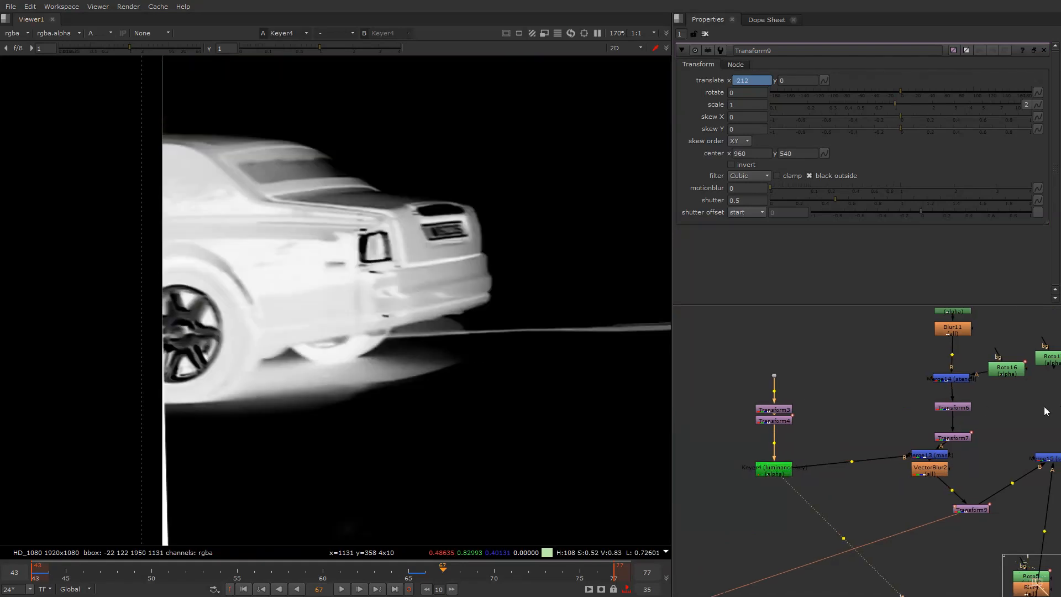
middle_drag(1057, 367, 916, 379)
drag(914, 375, 833, 416)
middle_drag(833, 416, 1050, 390)
drag(1049, 390, 942, 383)
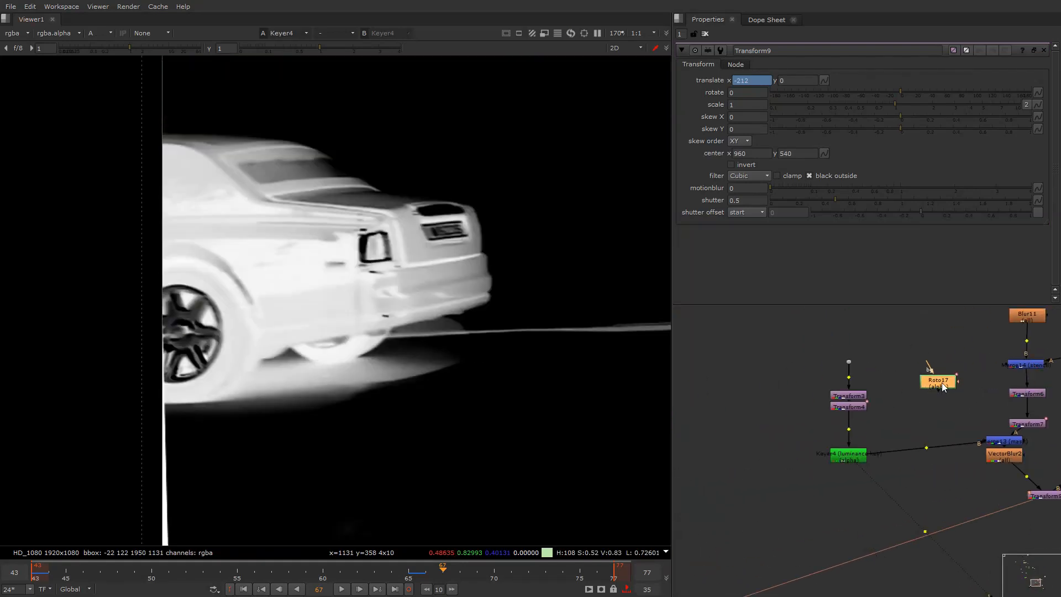
double_click(943, 387)
middle_drag(961, 393, 888, 393)
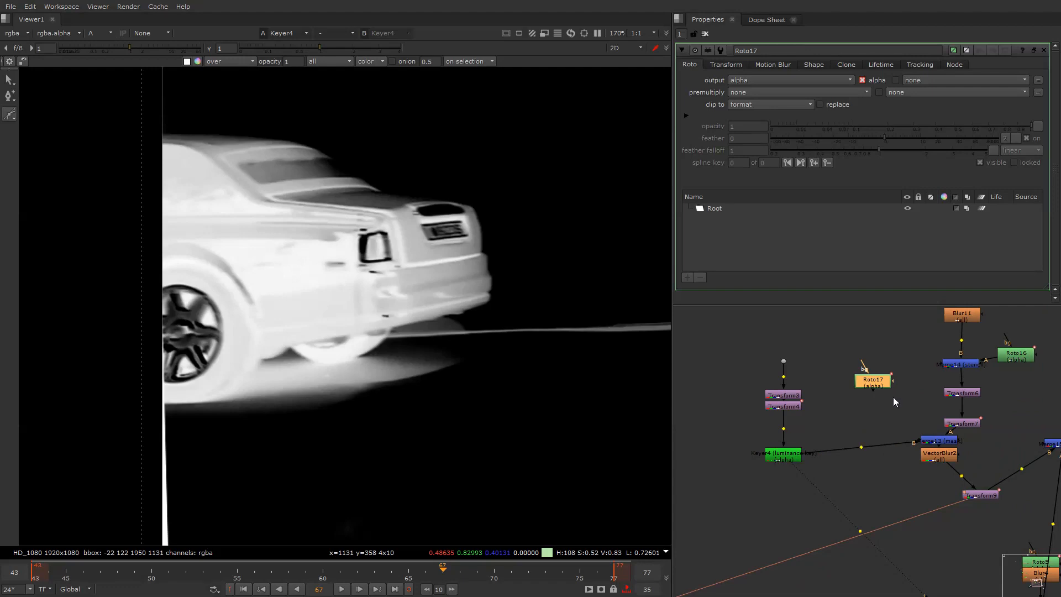
Draw a closed Bezier in Roto17 around the thin line behind the rear bumper at frame 67 and feather its edge
click(476, 316)
click(414, 325)
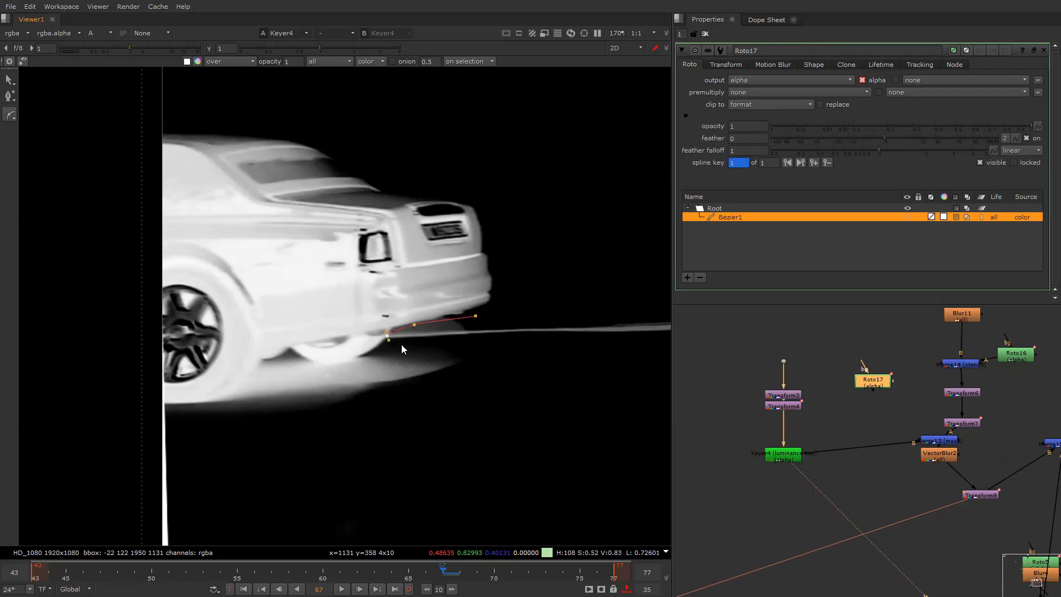
click(475, 316)
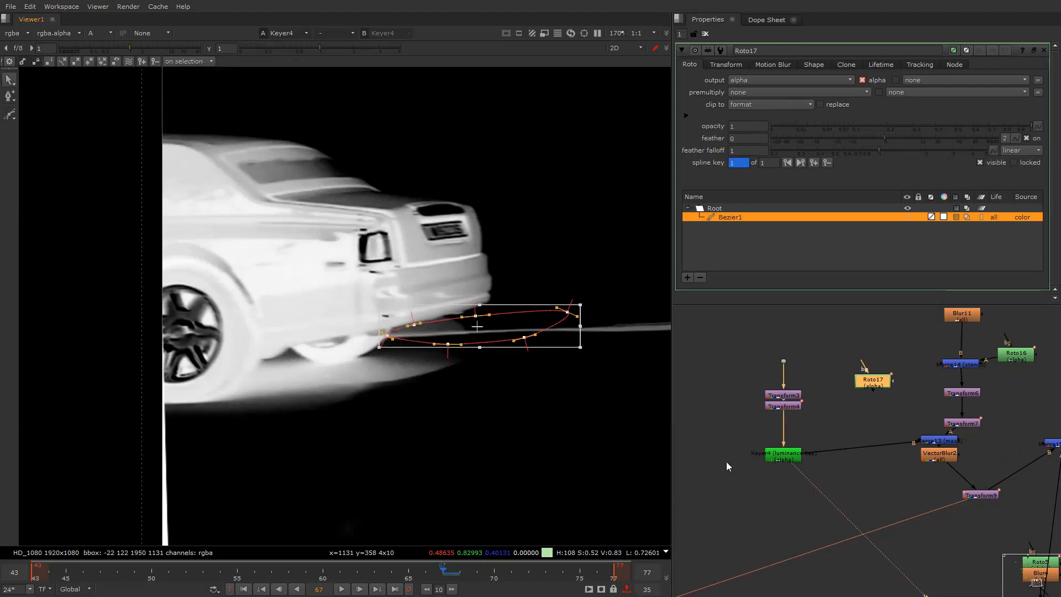
scroll(708, 448, up, 4)
mouse_move(502, 328)
mouse_down()
mouse_move(516, 330)
mouse_move(505, 340)
mouse_up()
key(e)
key(e)
click(479, 414)
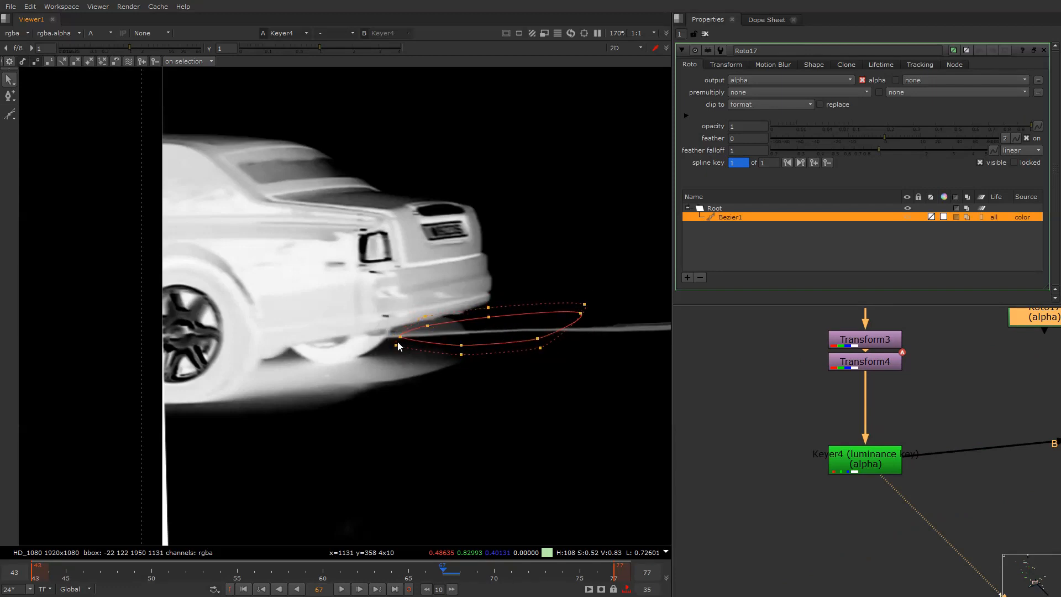
Select all points of Roto17's shape and keyframe it behind the rear bumper at frames 64 and 61
drag(296, 237, 605, 422)
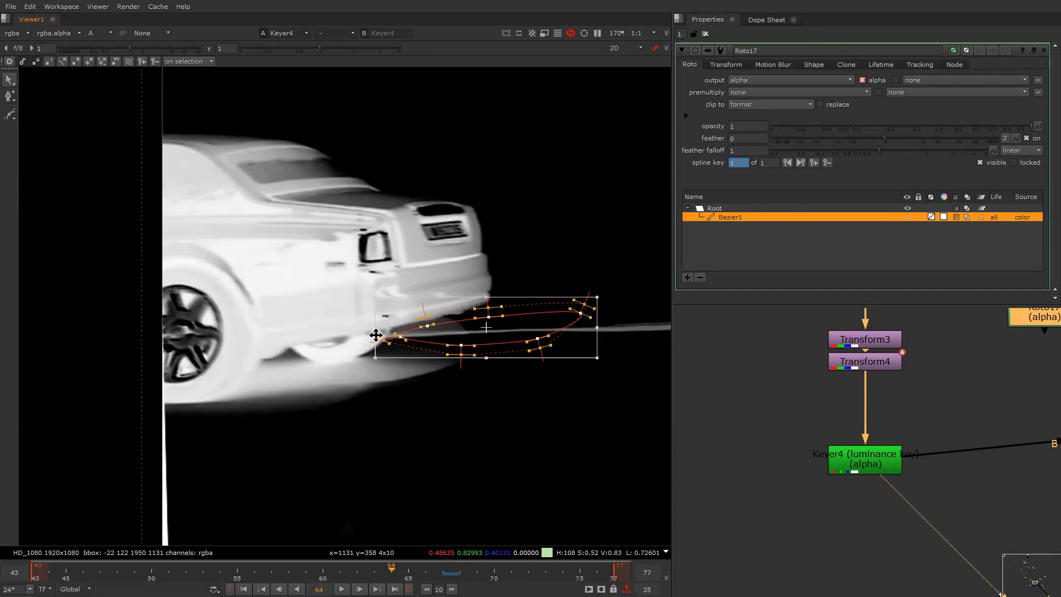
key(Left)
key(Left)
key(Left)
key(Left)
key(Left)
key(Left)
drag(523, 321, 614, 310)
middle_drag(611, 310, 206, 338)
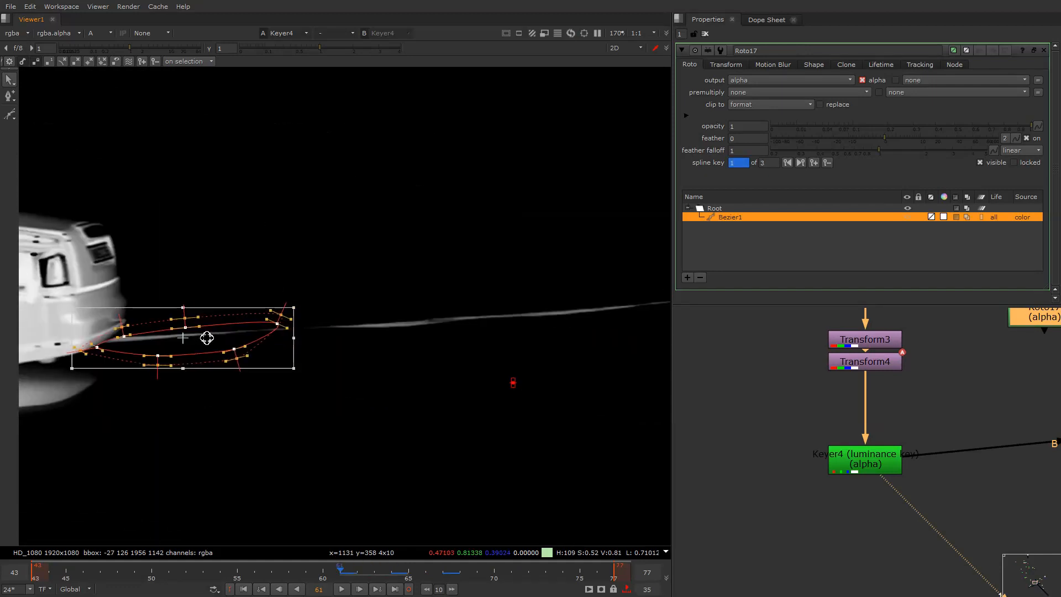
Keyframe Roto17's shape over the line behind the car at frames 58 and 56
key(Left)
key(Left)
key(Left)
key(Left)
key(Left)
drag(205, 338, 491, 317)
key(Left)
key(Left)
key(Left)
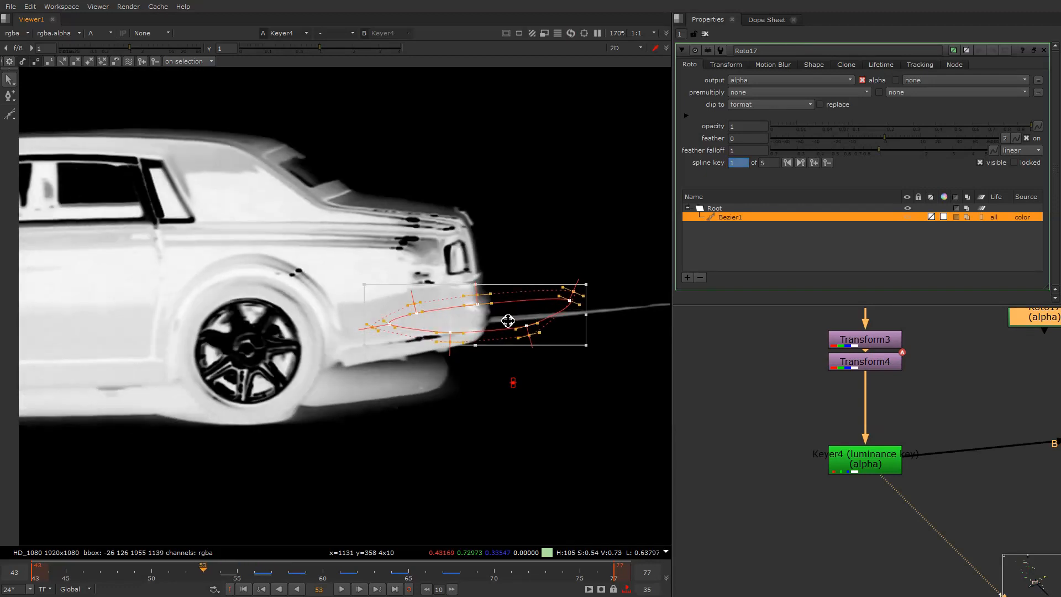
Reposition Roto17's whole shape behind the rear bumper at frames 53 and 49
middle_drag(507, 322, 343, 338)
click(523, 328)
drag(532, 239, 138, 443)
scroll(139, 440, down, 4)
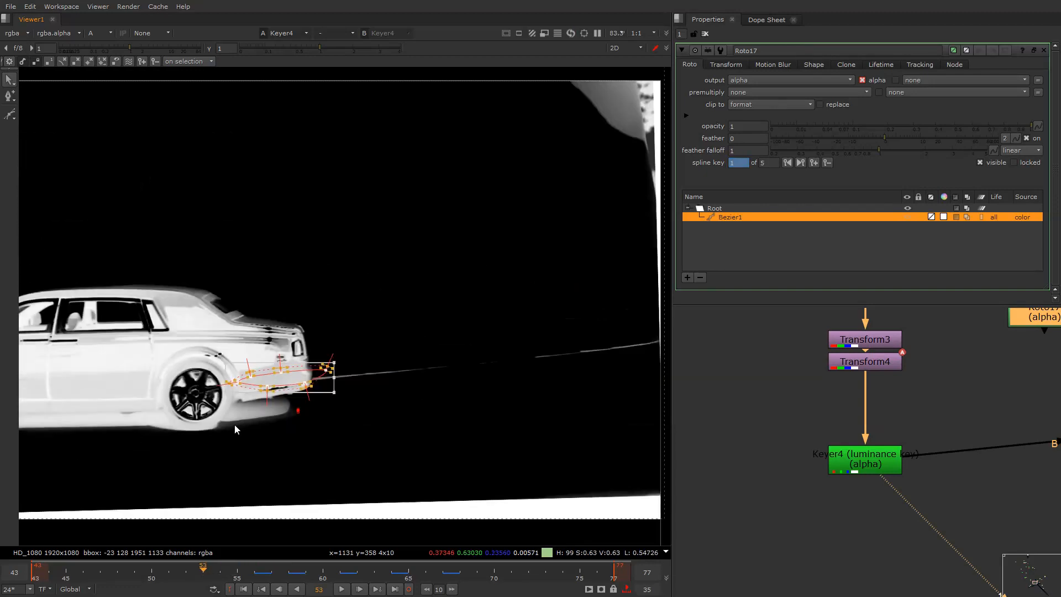
scroll(288, 395, up, 2)
drag(294, 373, 567, 360)
key(Left)
key(Left)
key(Left)
key(Left)
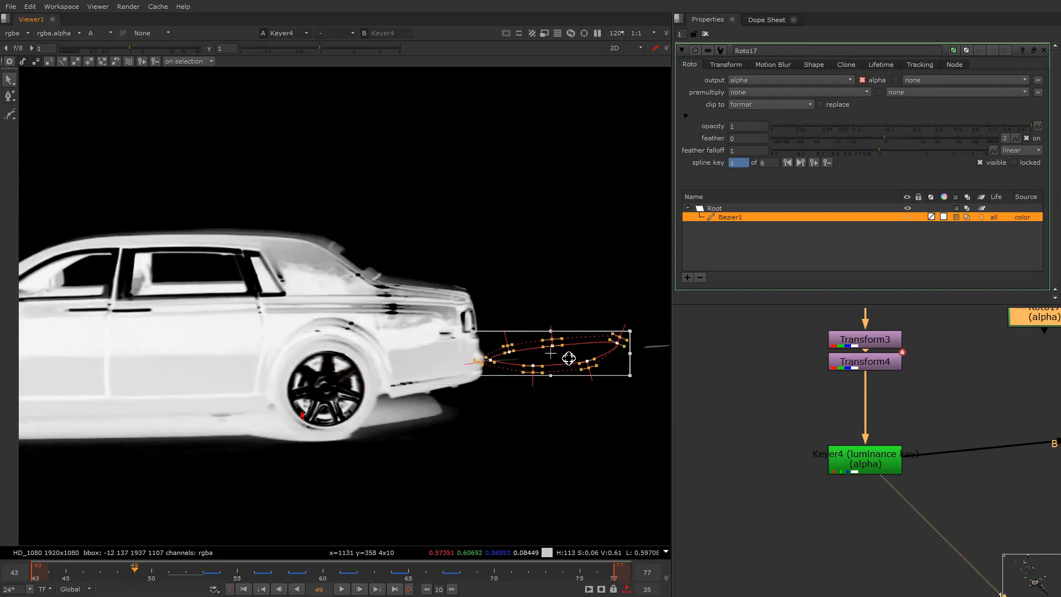
scroll(559, 359, down, 3)
middle_drag(558, 359, 481, 367)
Keyframe Roto17's shape behind the rear bumper at frame 43, undoing the misplaced move
key(Left)
key(Left)
key(Left)
key(Left)
key(Left)
key(Left)
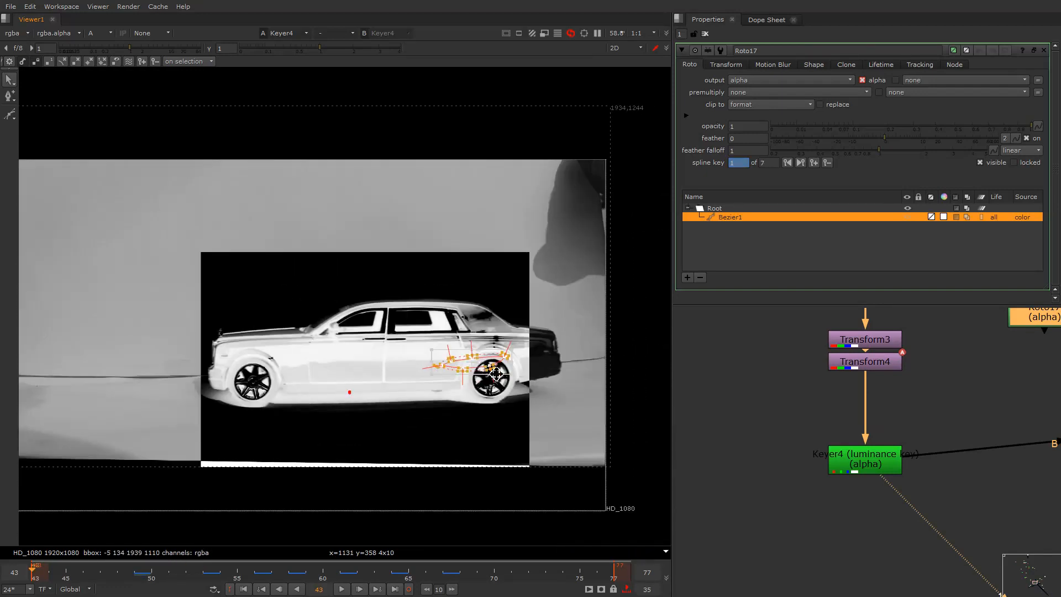
scroll(503, 378, up, 2)
drag(489, 362, 694, 360)
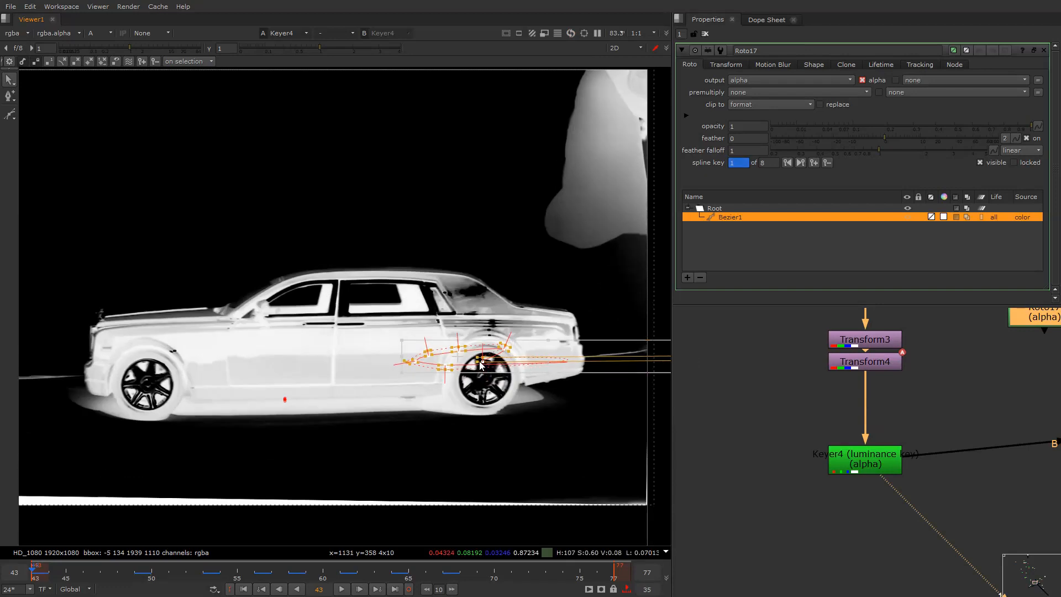
key(ctrl+z)
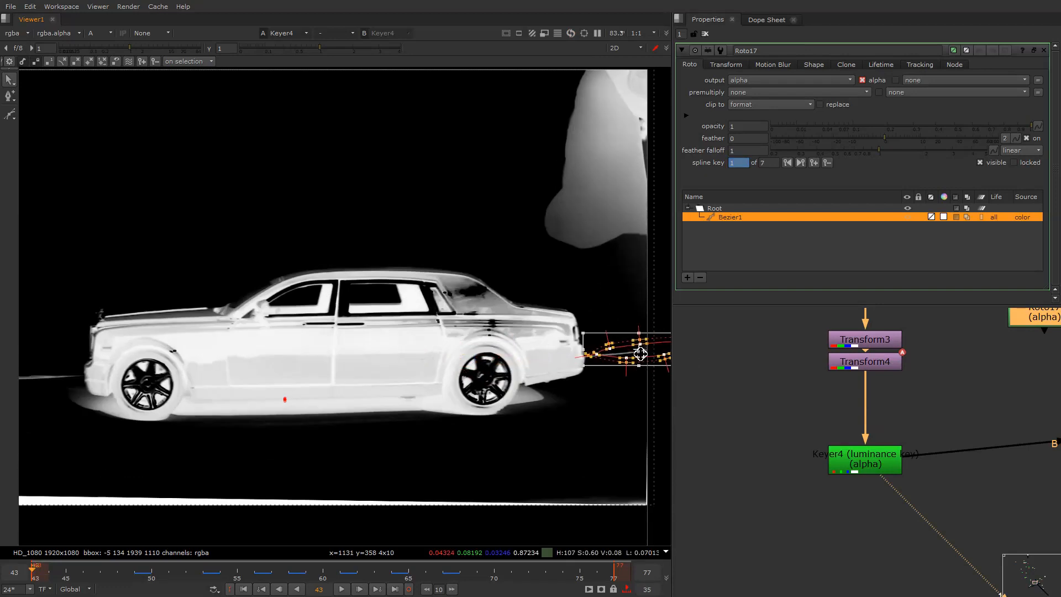
Keyframe Roto17's shape from frame 67 forward to frame 74 so it follows the car out of frame
click(442, 570)
middle_drag(232, 431, 698, 363)
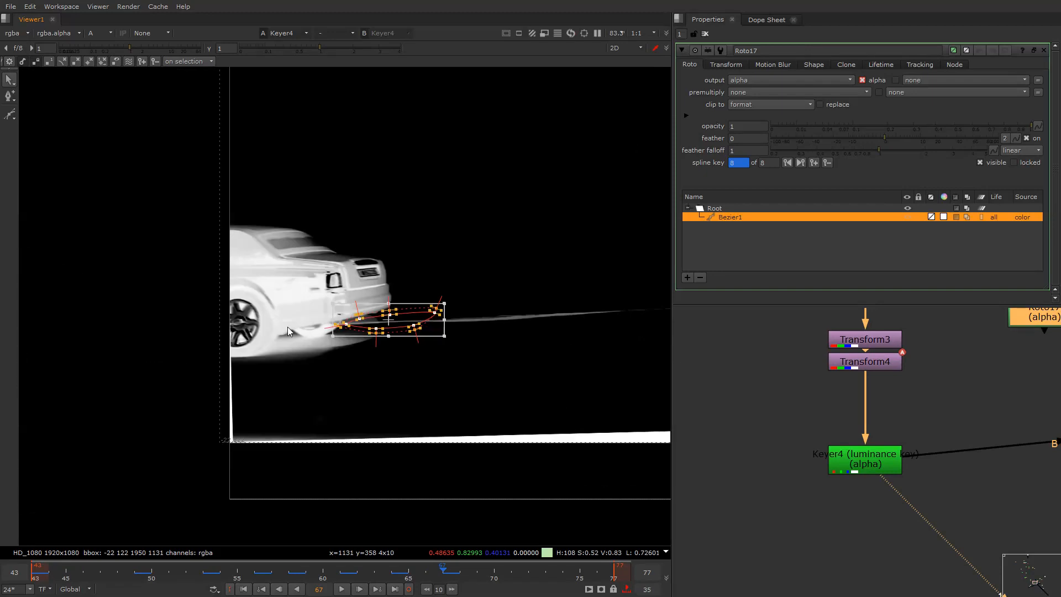
scroll(287, 331, up, 3)
key(Right)
key(Right)
drag(409, 328, 161, 333)
key(Right)
key(Right)
key(Right)
key(Right)
key(Right)
scroll(989, 431, down, 2)
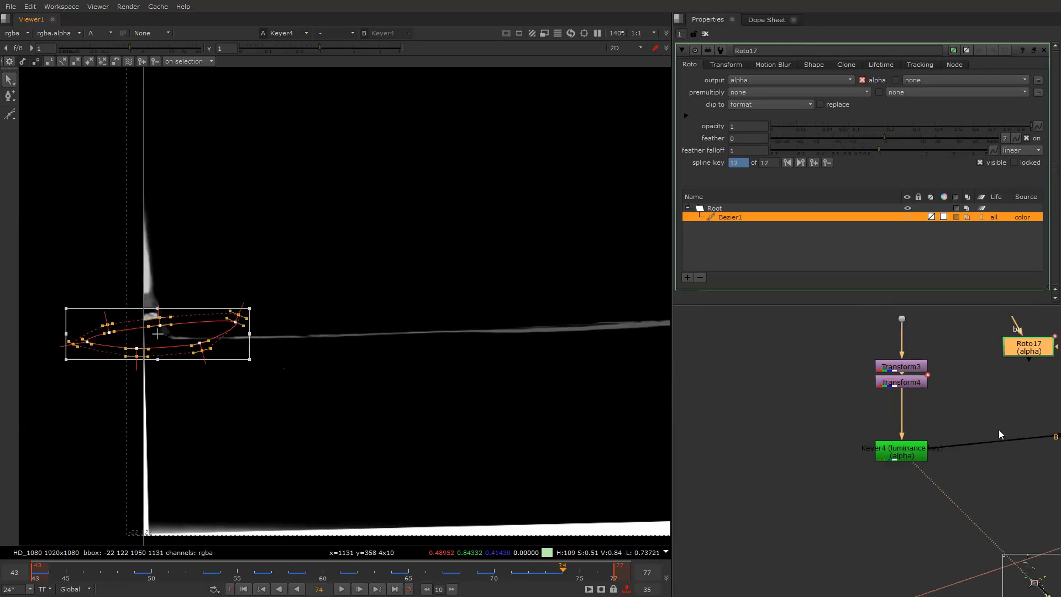
Create a Merge node and place it on the connection between Keyer4 and the mask merge, below Roto17
scroll(999, 430, down, 2)
middle_drag(998, 431, 868, 424)
click(864, 413)
key(m)
drag(864, 413, 884, 432)
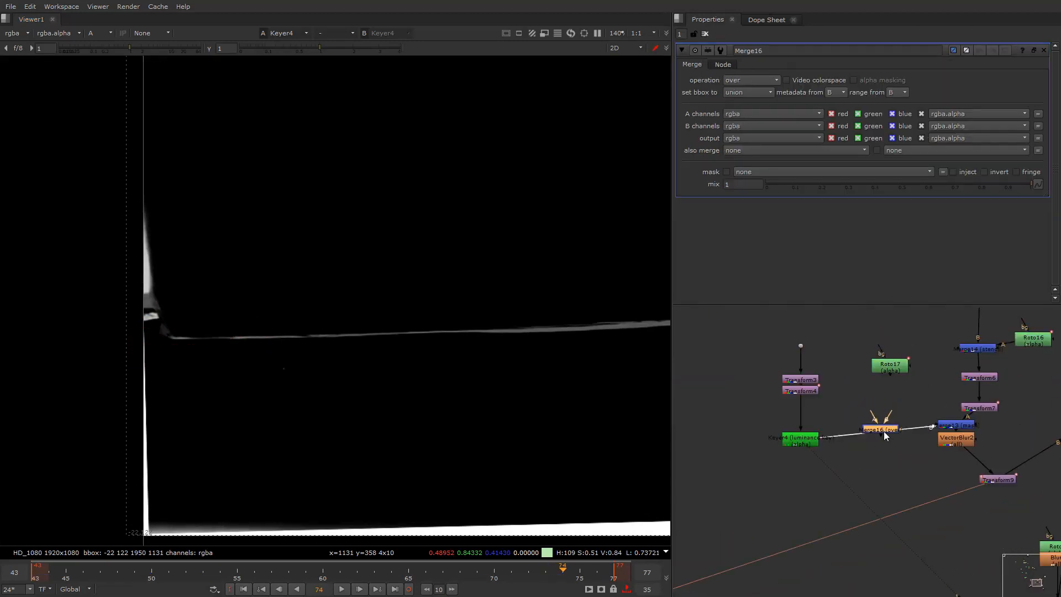
Insert the new Merge between Keyer4 and the mask merge with Roto17 as its A input, and set its operation to stencil
click(883, 430)
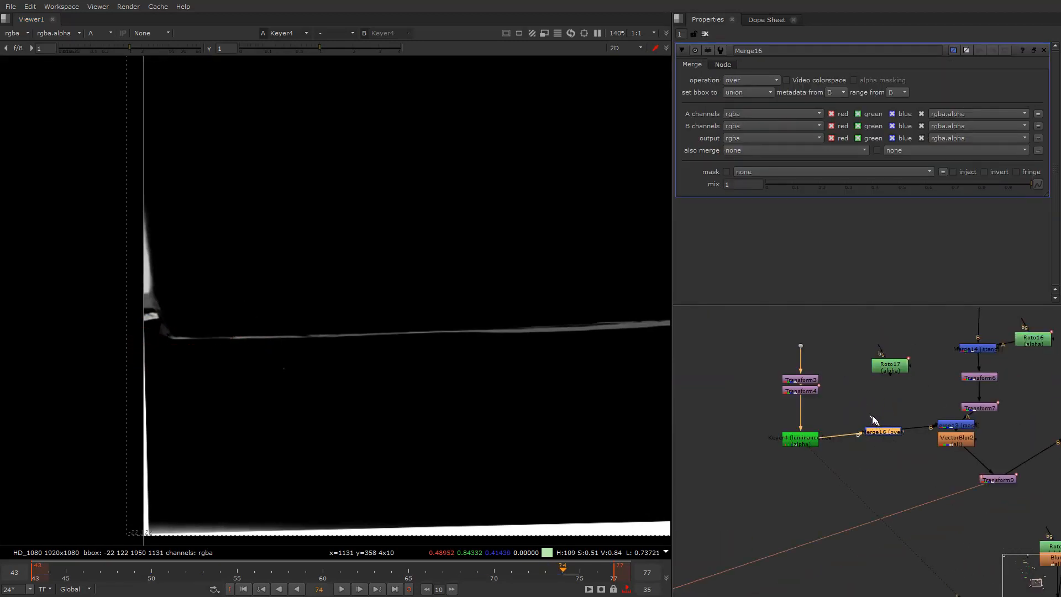
click(758, 80)
click(751, 288)
At frame 59, compare the matte behind the rear bumper before and after the stencil merge, toggling the merge off and on
drag(255, 572, 310, 572)
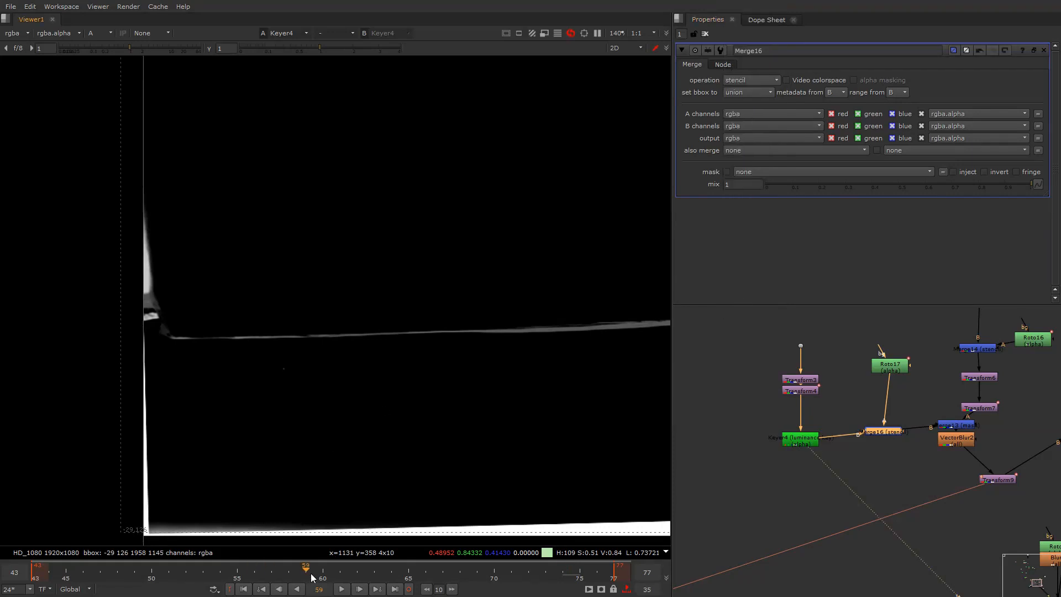
middle_drag(469, 285, 11, 281)
key(d)
key(d)
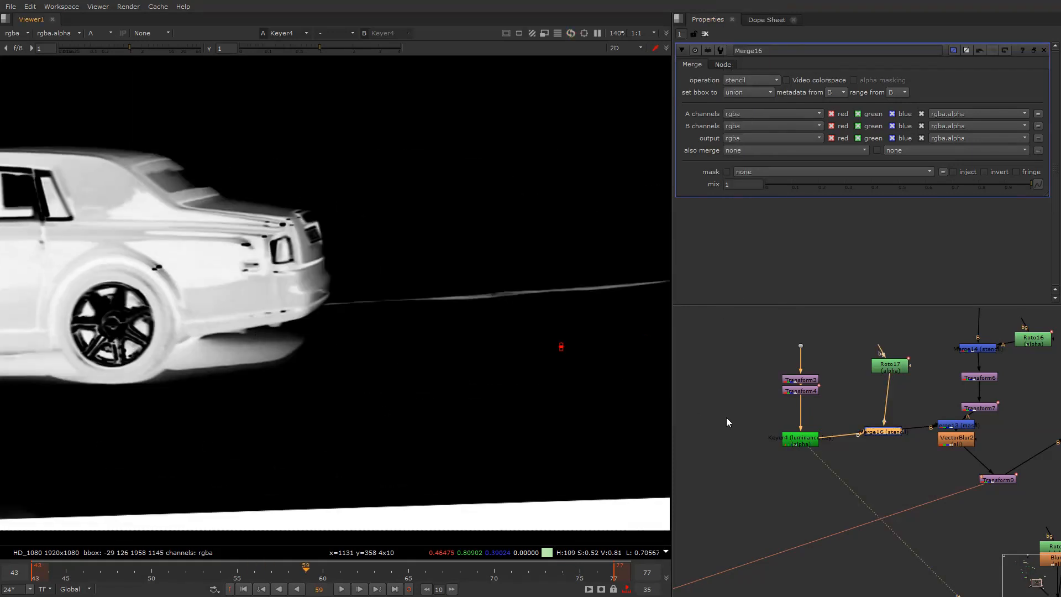
key(1)
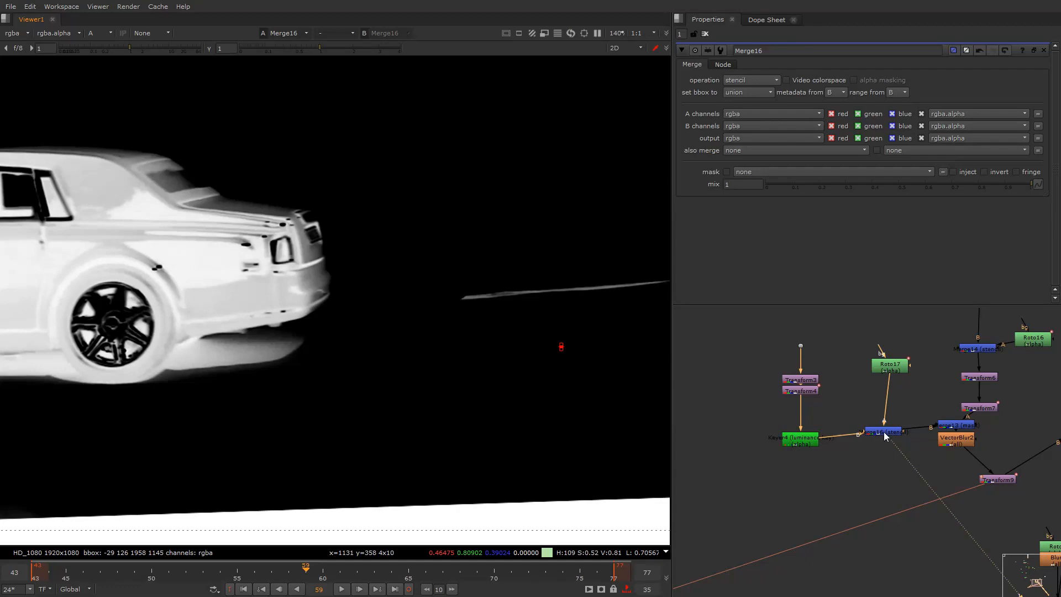
click(882, 433)
key(d)
key(d)
Check the full-colour Merge1 composite, fitted in the viewer, at frame 59 and at the first frame
scroll(883, 432, down, 5)
middle_drag(919, 450, 859, 427)
click(927, 473)
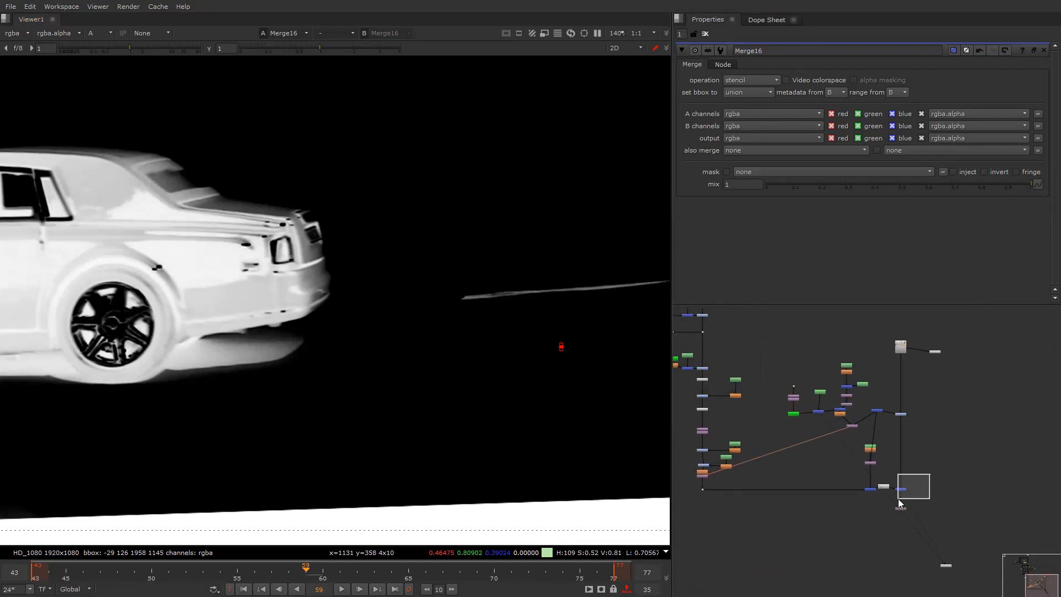
drag(897, 498, 893, 503)
key(1)
key(a)
key(f)
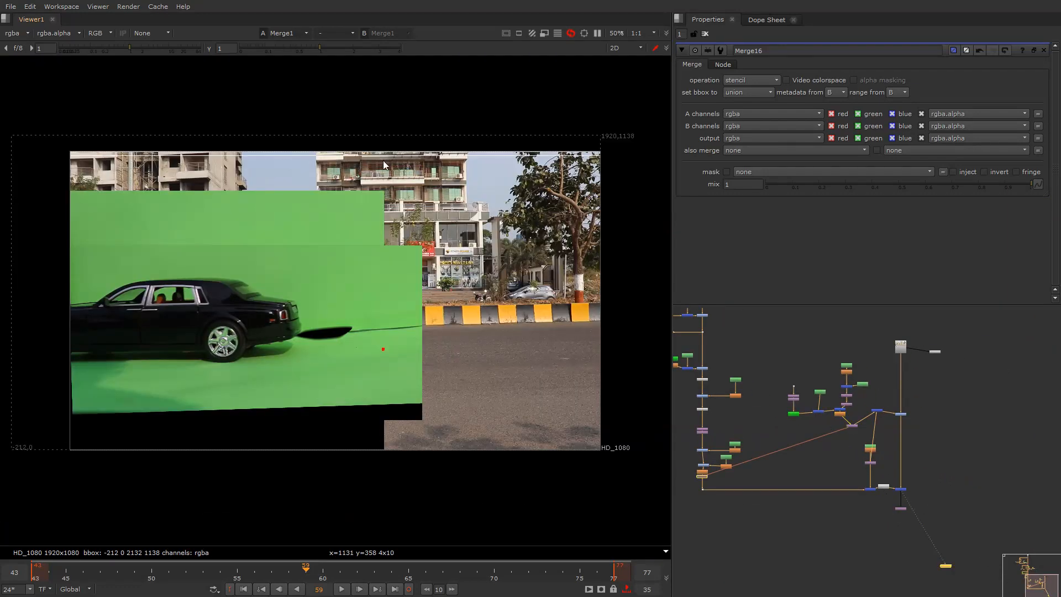
key(q)
right_click(383, 162)
click(383, 164)
middle_drag(831, 451, 864, 411)
click(865, 411)
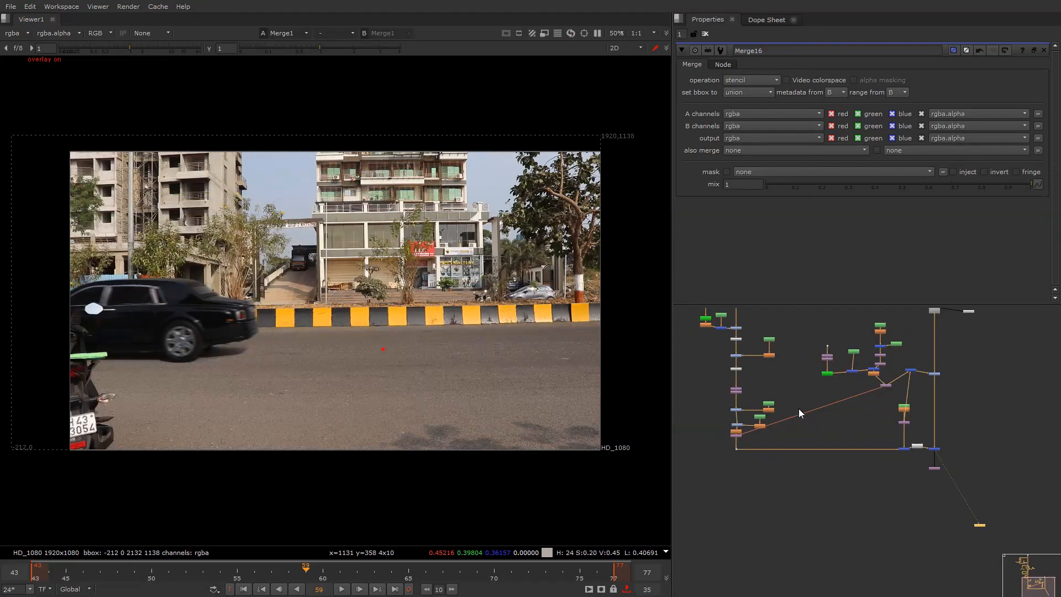
key(Home)
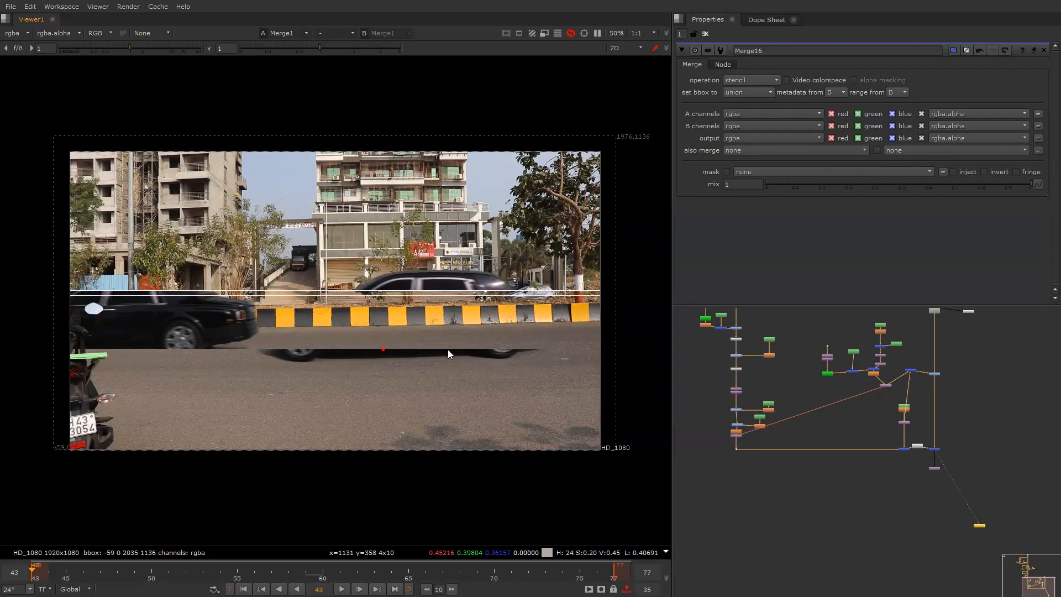
Set Grade6's whitepoint to 0.3 and check the car's brightness against the street, including in a single-channel view
scroll(742, 426, up, 5)
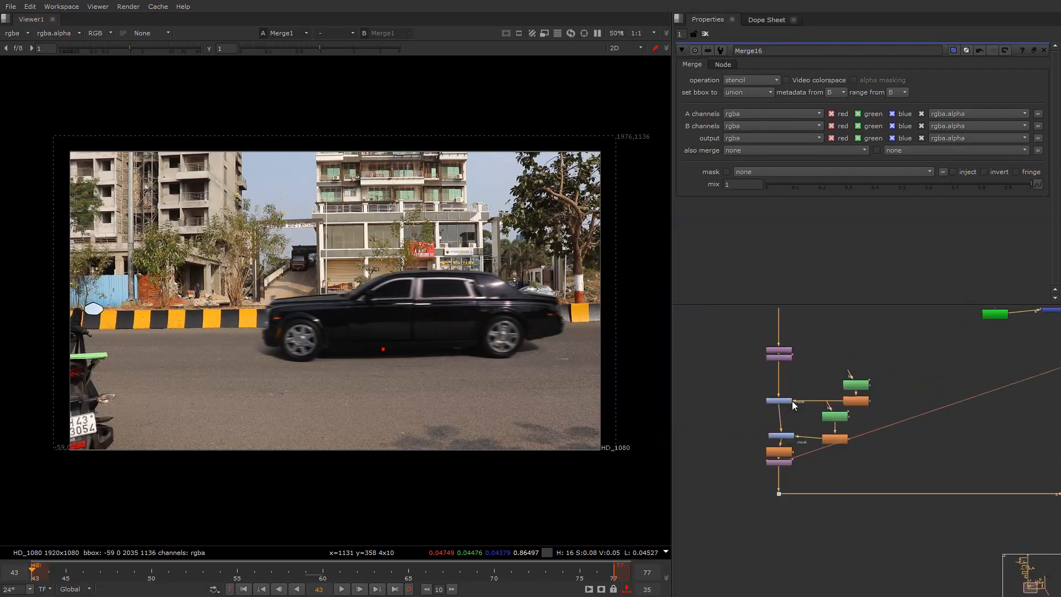
double_click(788, 403)
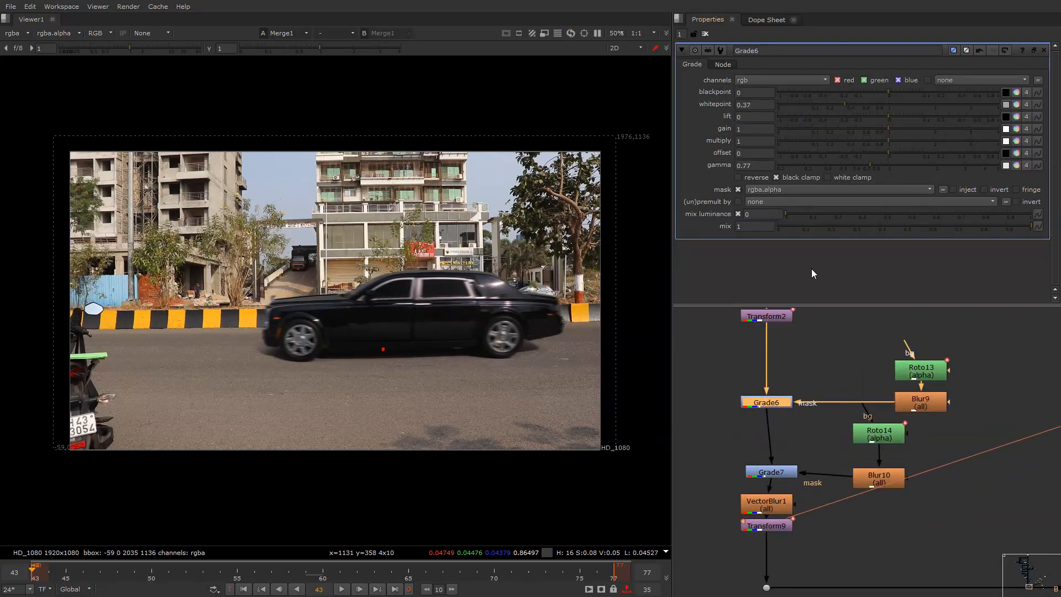
click(837, 101)
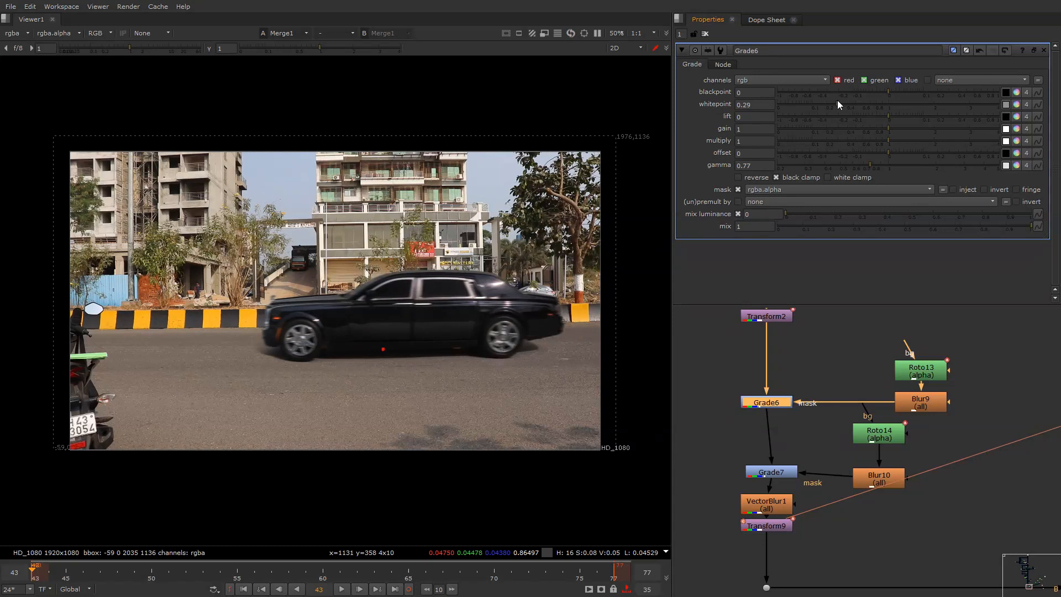
drag(843, 103, 837, 104)
key(q)
key(q)
key(y)
key(y)
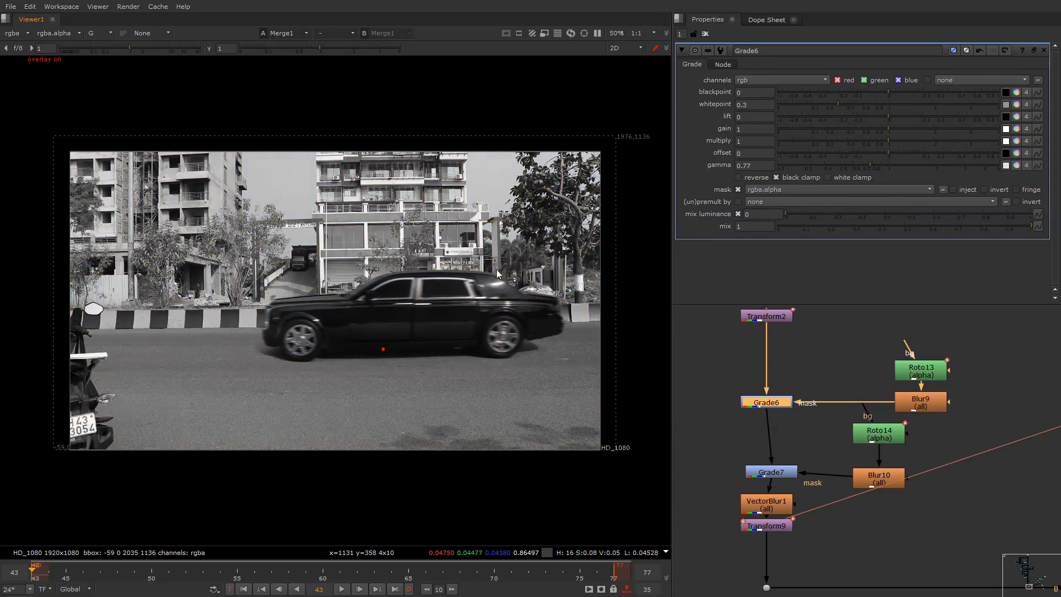
Open Grade2's settings and compare the car with the background in the green channel
scroll(836, 408, down, 7)
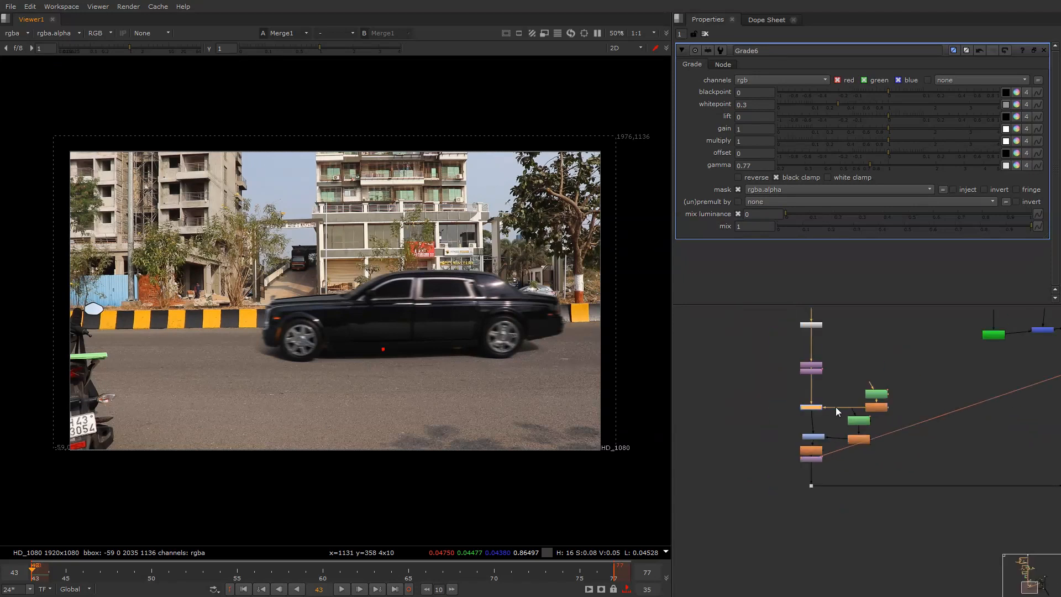
middle_drag(817, 354, 824, 557)
scroll(829, 367, up, 2)
scroll(821, 439, up, 3)
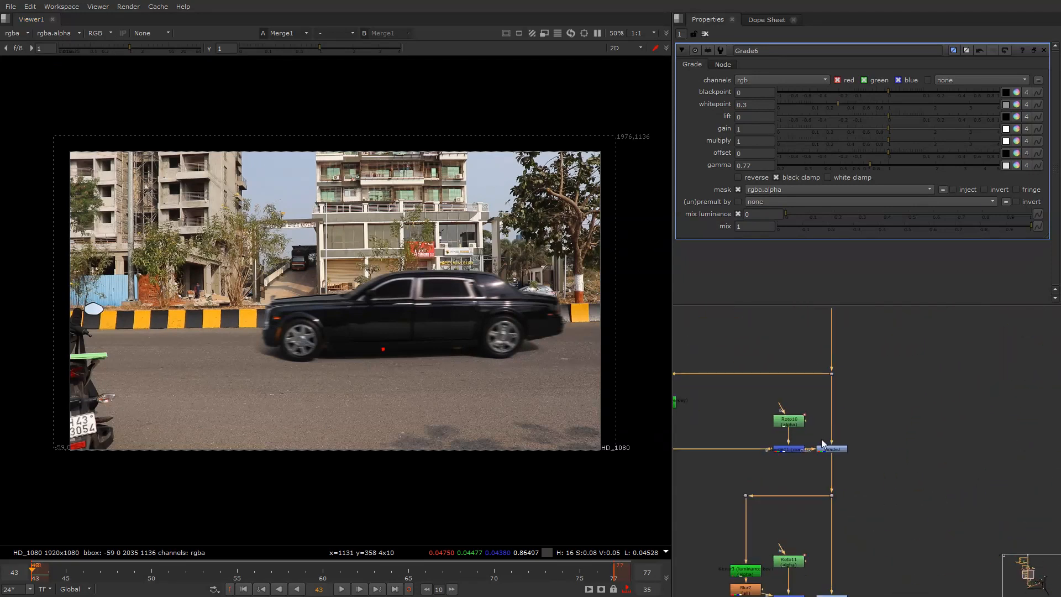
double_click(827, 451)
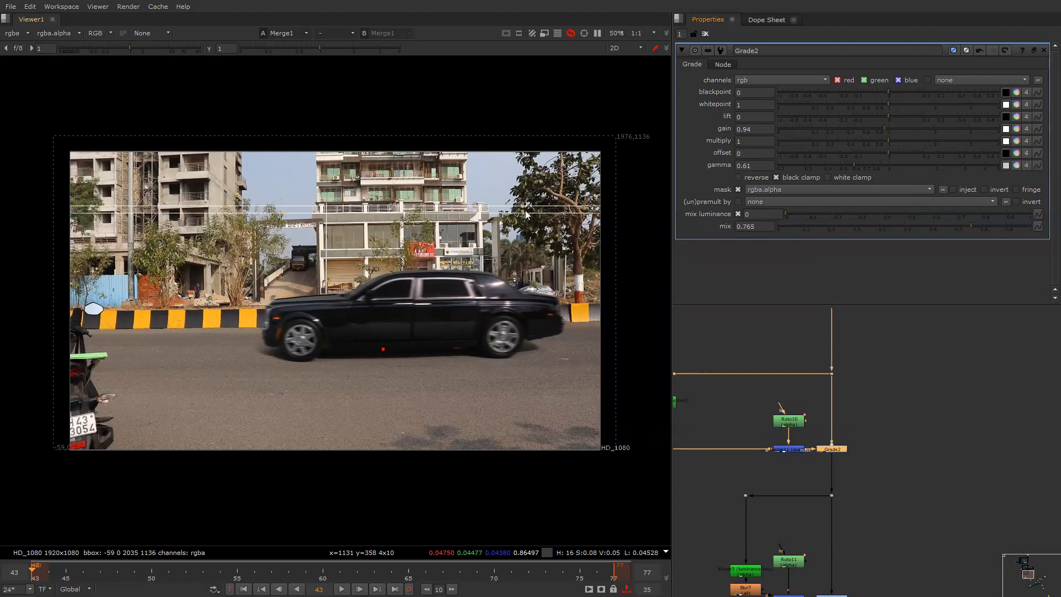
right_click(534, 194)
key(q)
click(547, 196)
key(g)
key(g)
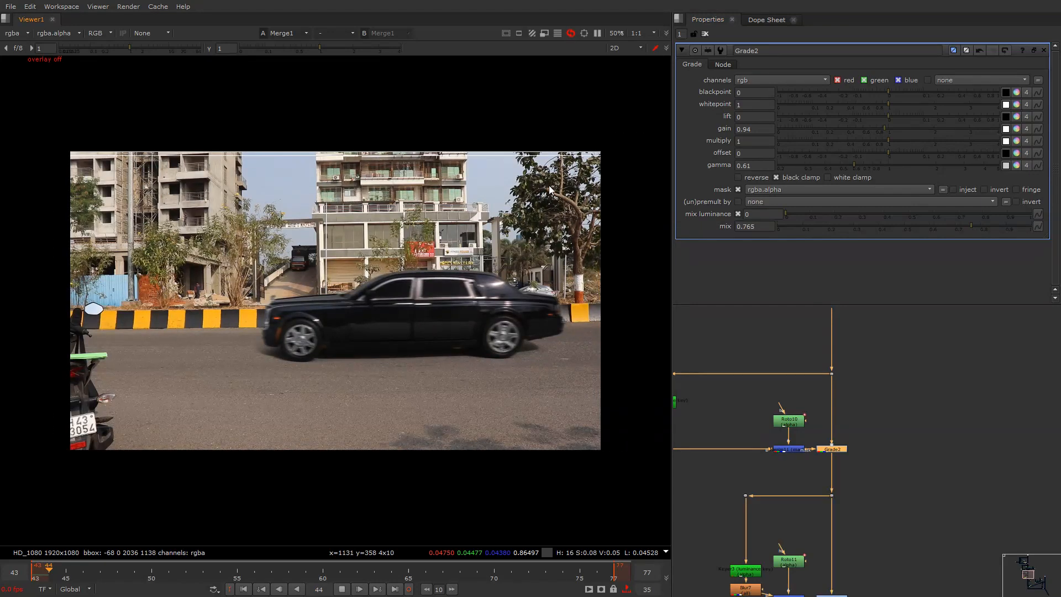
Review the composite over frames 44 to 51, watching the car as it crosses the street
key(Right)
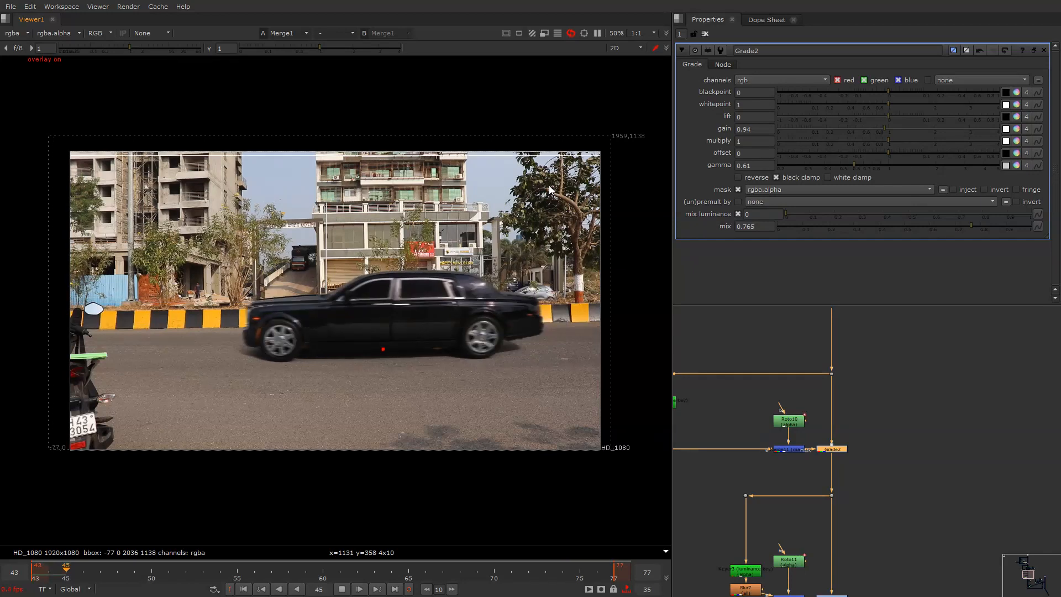
key(Right)
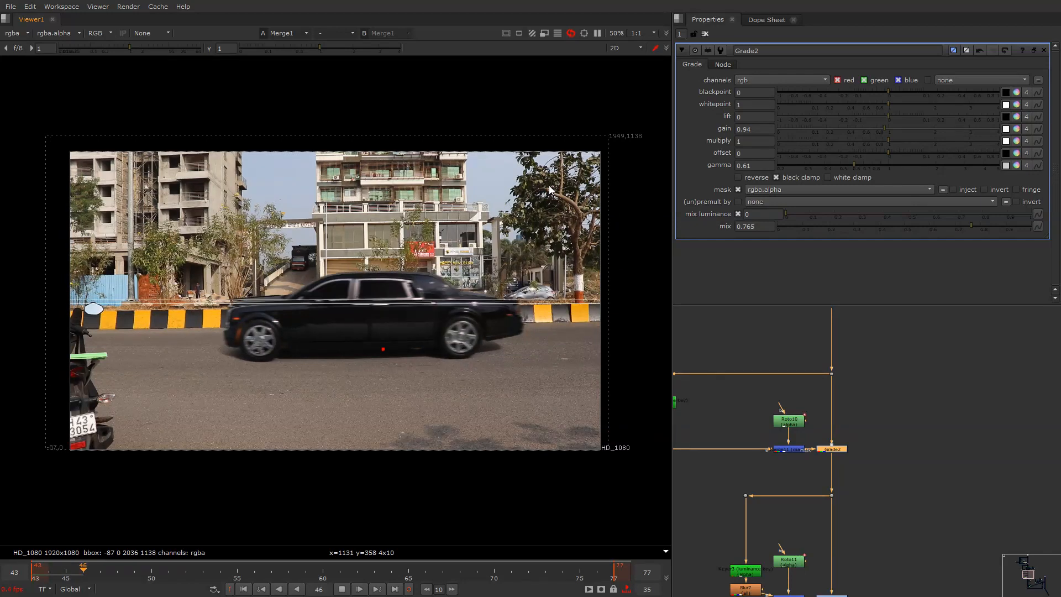
key(Right)
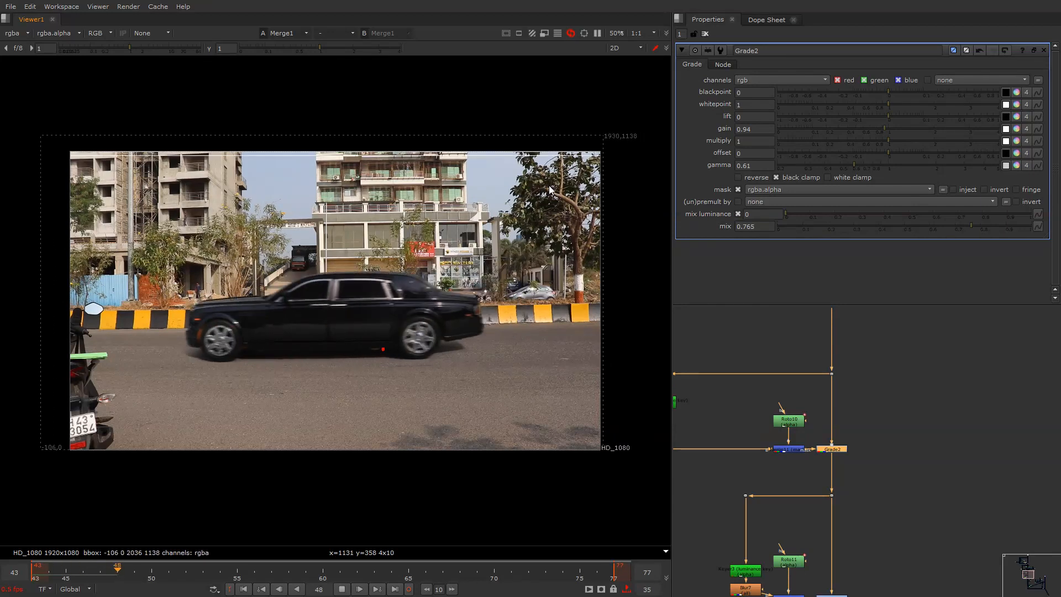
key(Right)
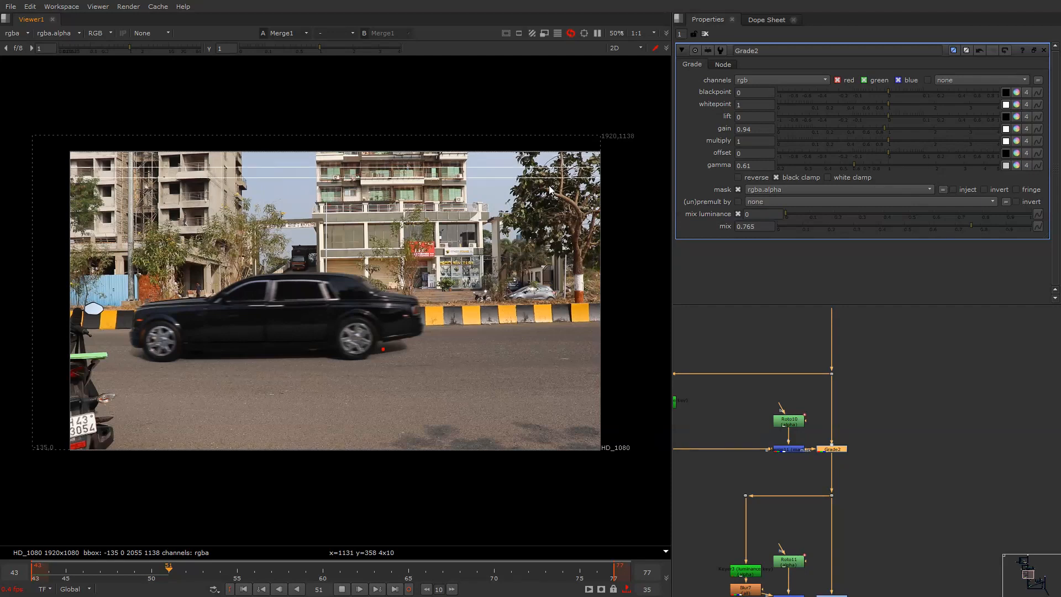
Add a Crop node with the 1920 by 1080 format box after the final Transform and hide the viewer overlay
scroll(912, 396, down, 6)
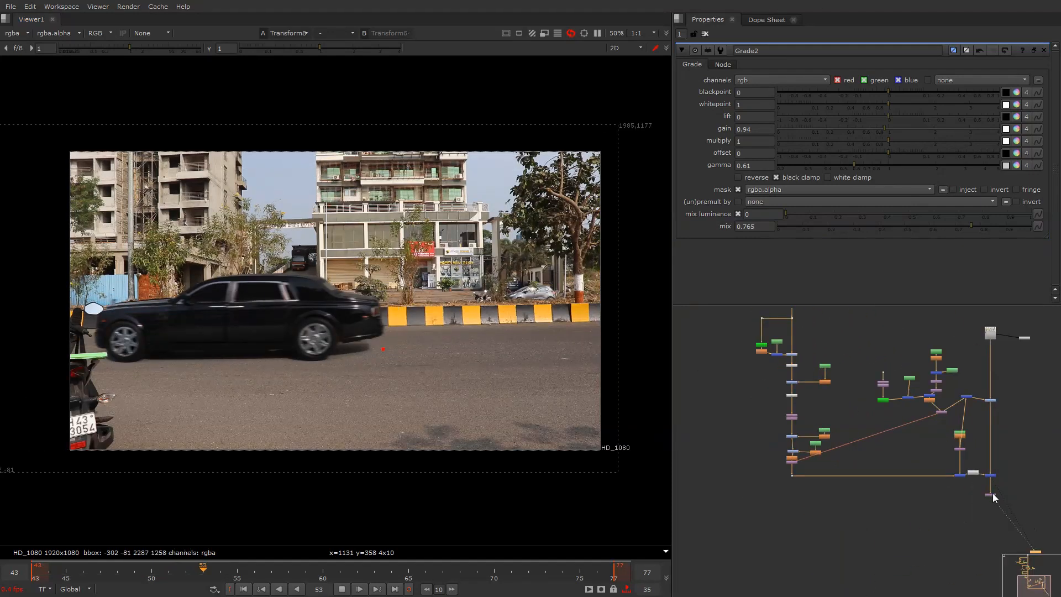
scroll(999, 505, up, 5)
key(Tab)
text(cr)
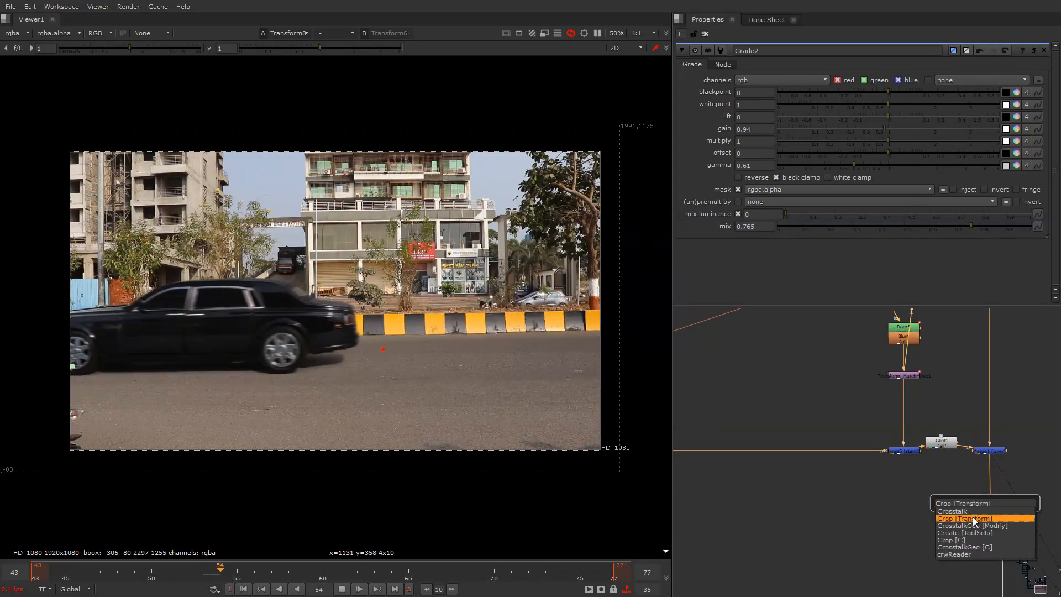
click(972, 517)
key(o)
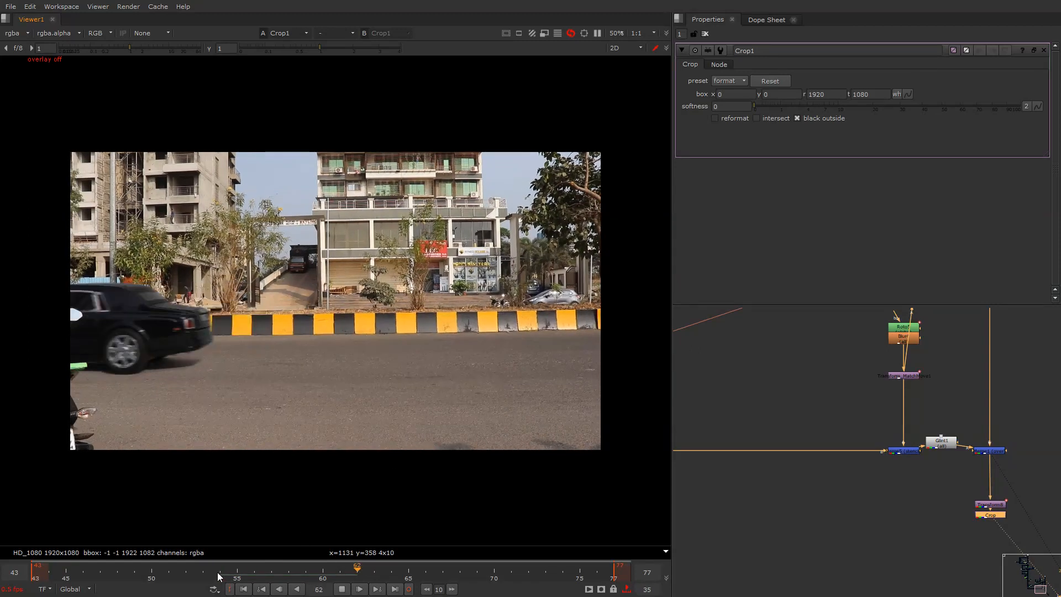
Turn on full-frame processing in the viewer, play back the cropped composite, and look over the node graph
right_click(391, 221)
click(426, 234)
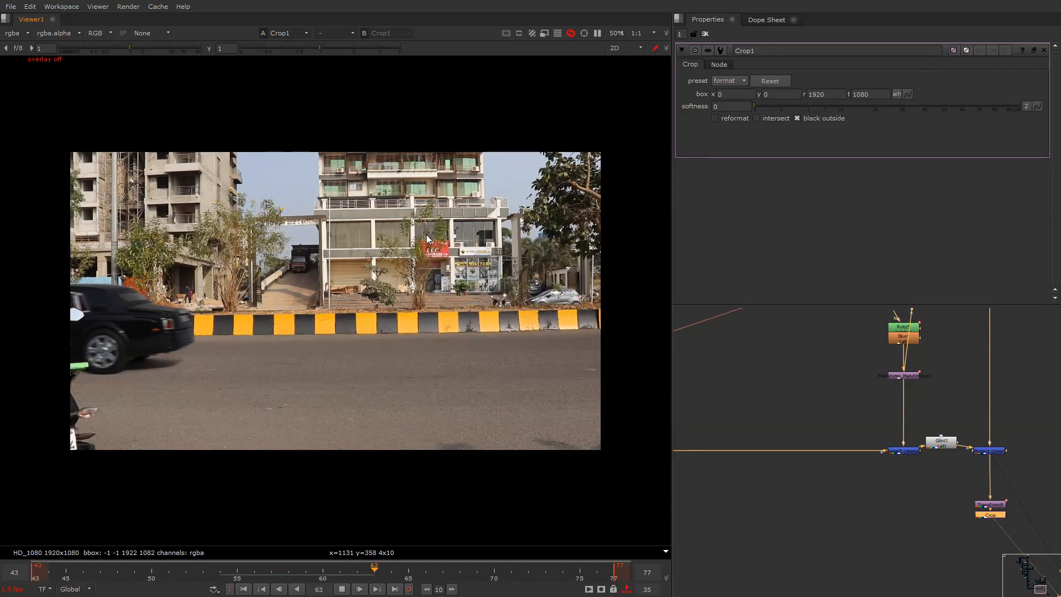
click(557, 34)
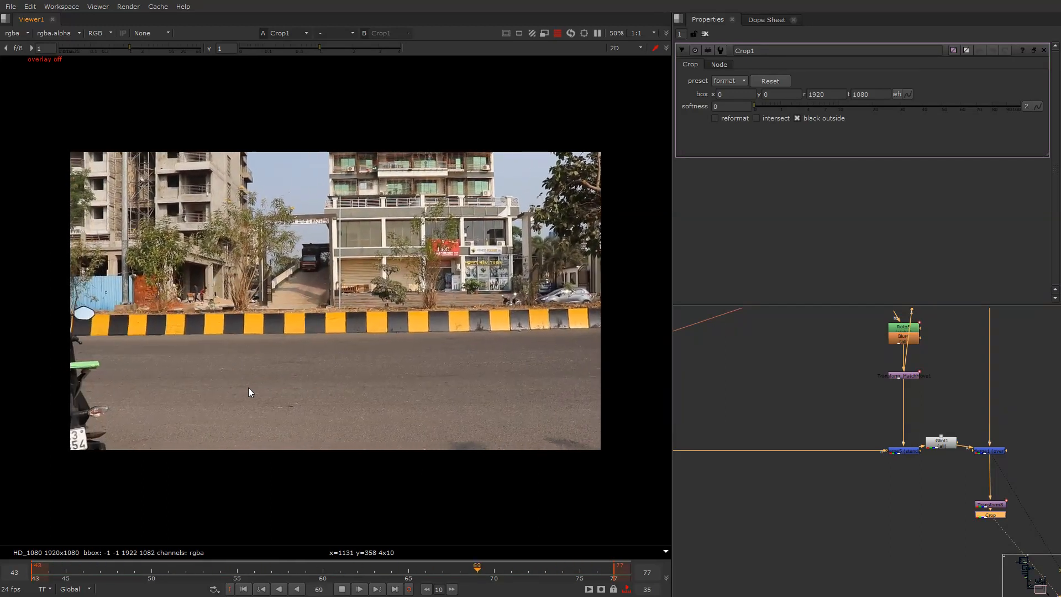
key(k)
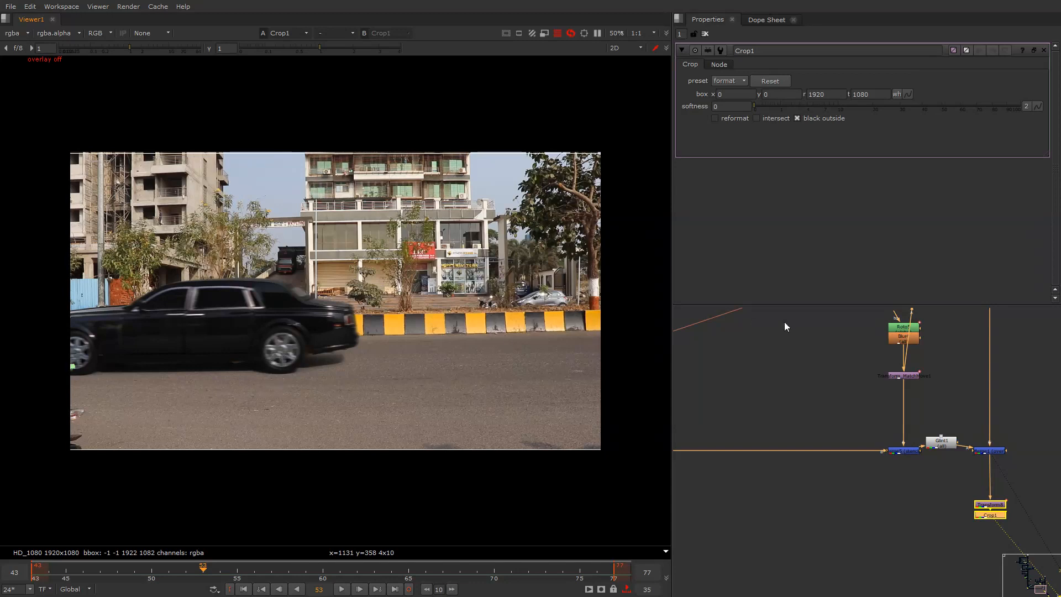
scroll(918, 453, down, 5)
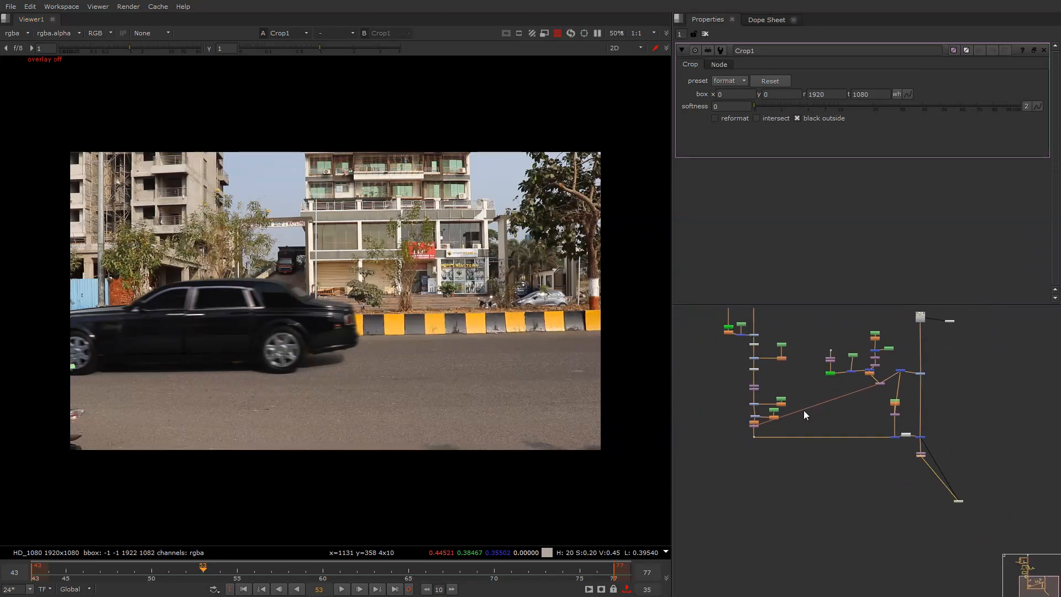
middle_drag(824, 431, 823, 453)
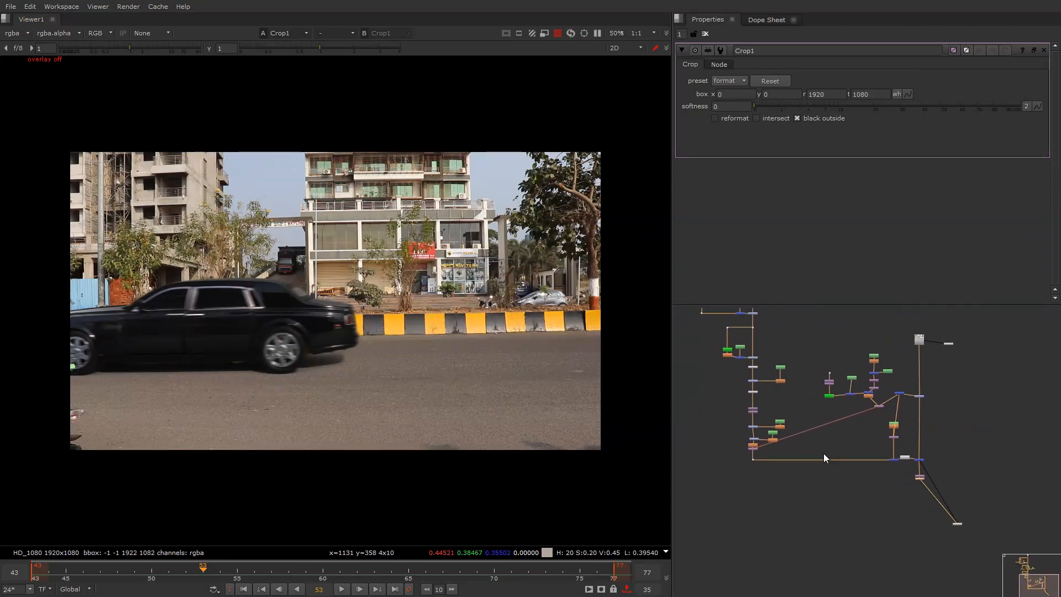